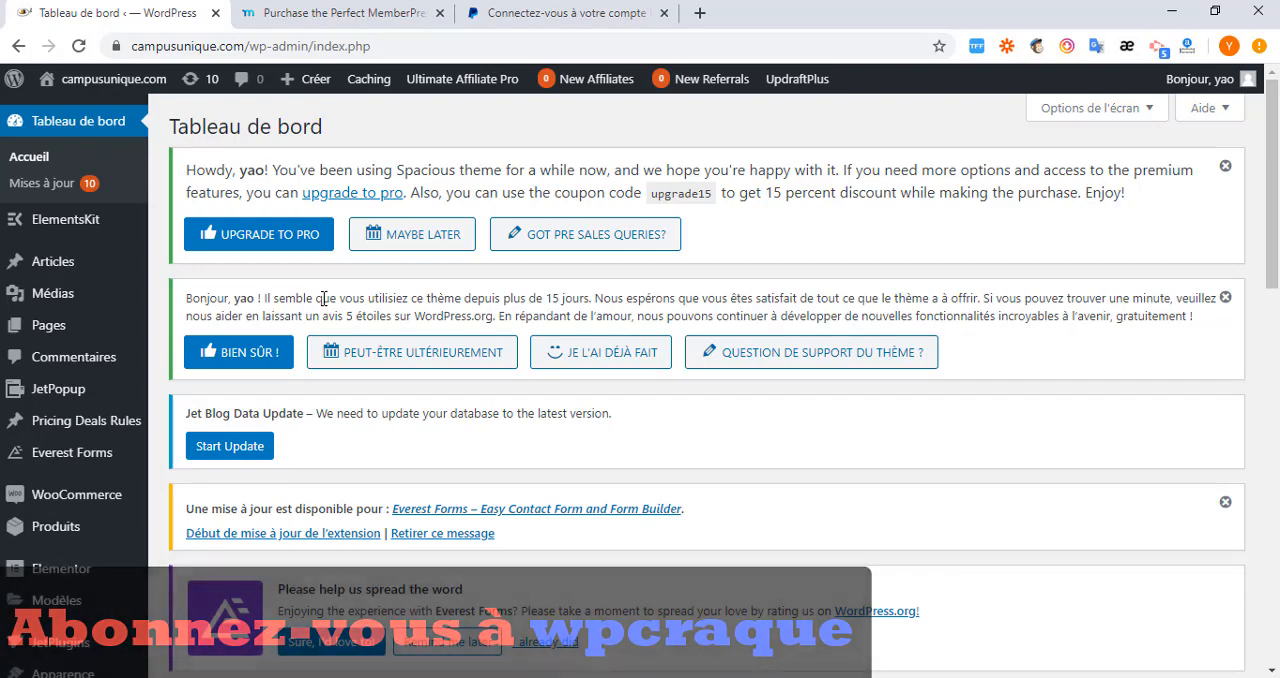
pyautogui.scroll(-3, 343, 290)
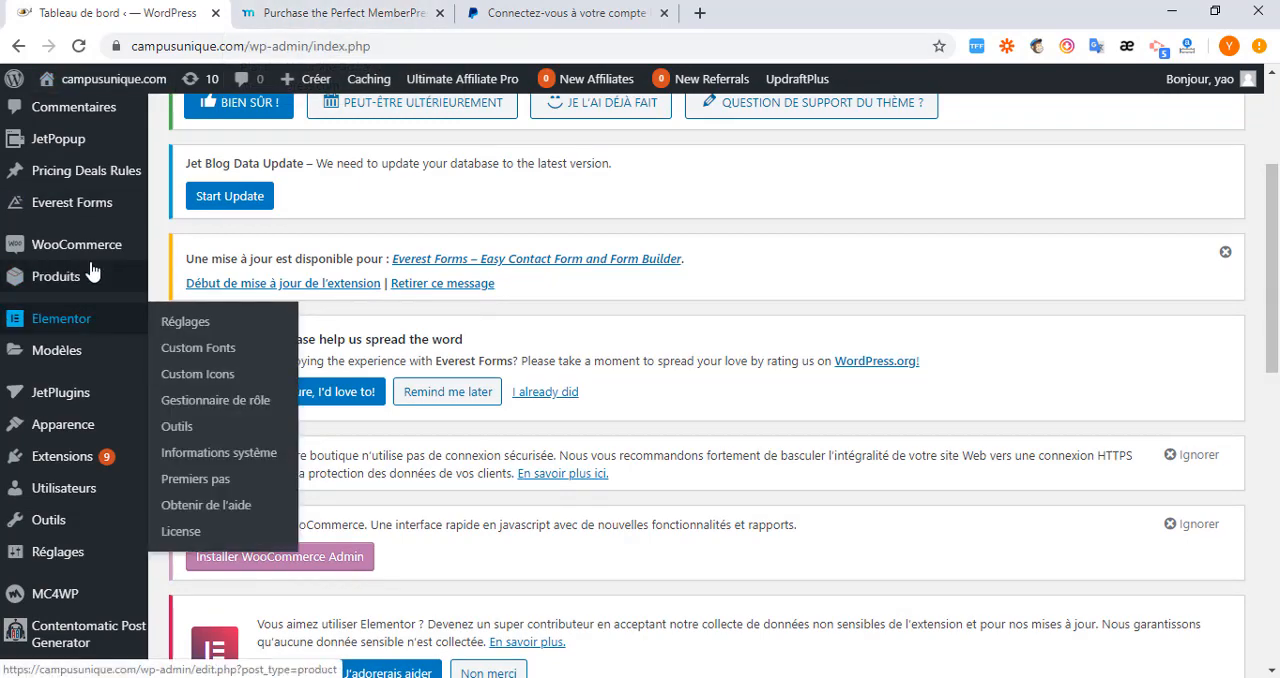
pyautogui.scroll(-4, 90, 320)
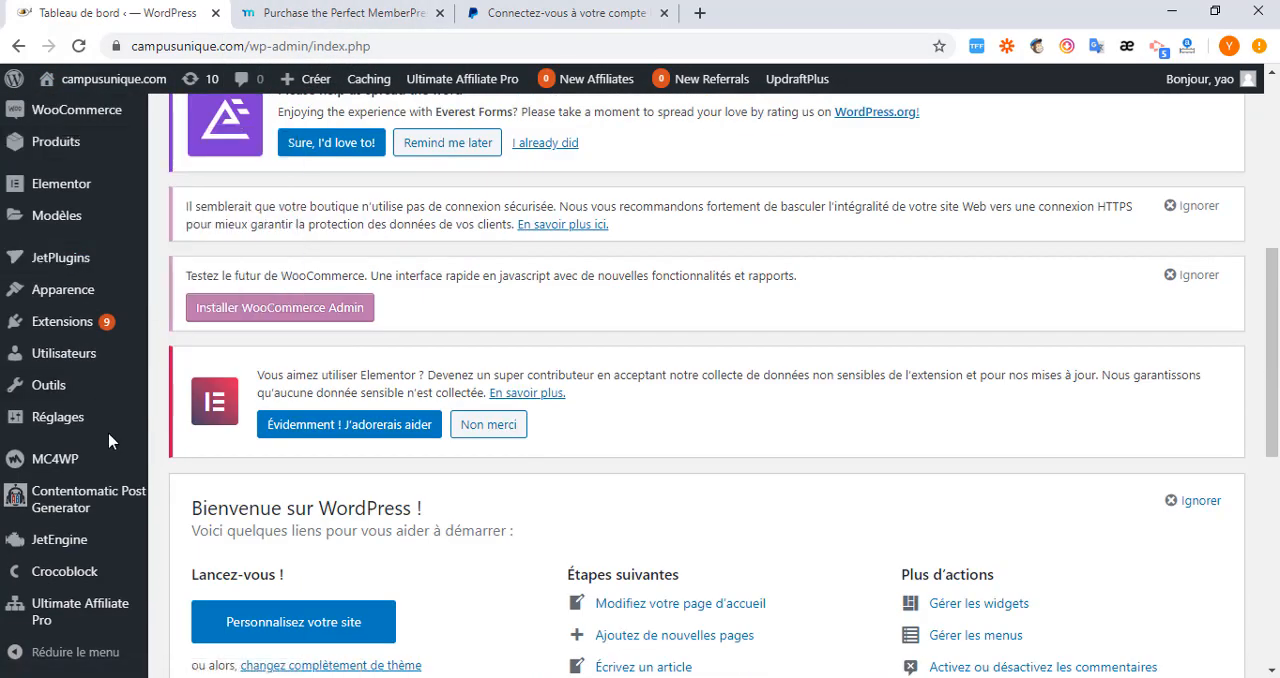
pyautogui.scroll(2, 110, 447)
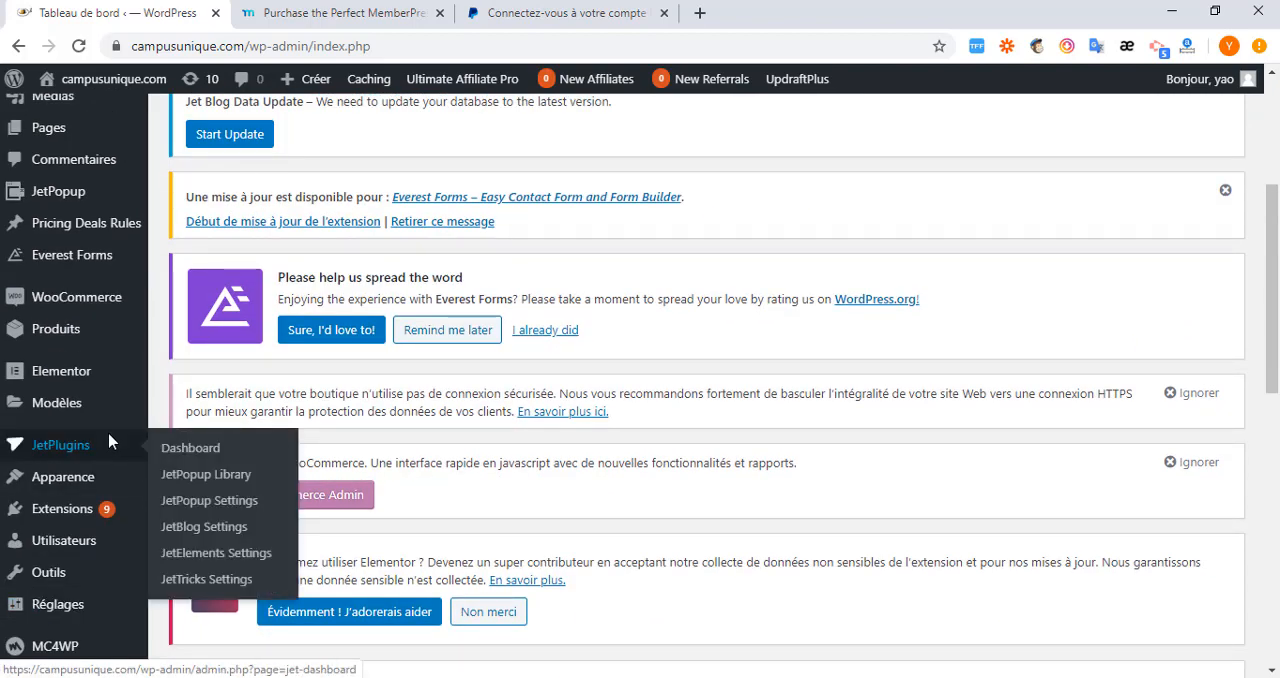
# Switch to the MemberPress pricing page, load the memberpress.com home page instead and dismiss the translation notice.
pyautogui.click(300, 17)
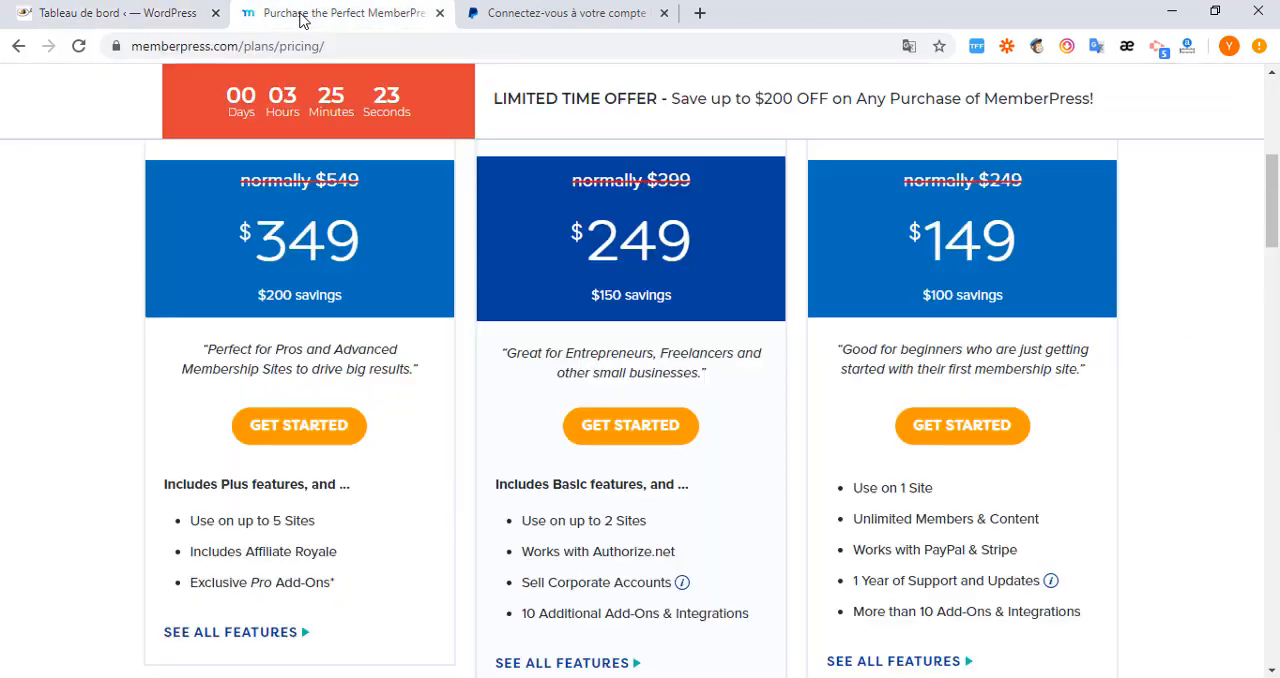
pyautogui.scroll(4, 380, 355)
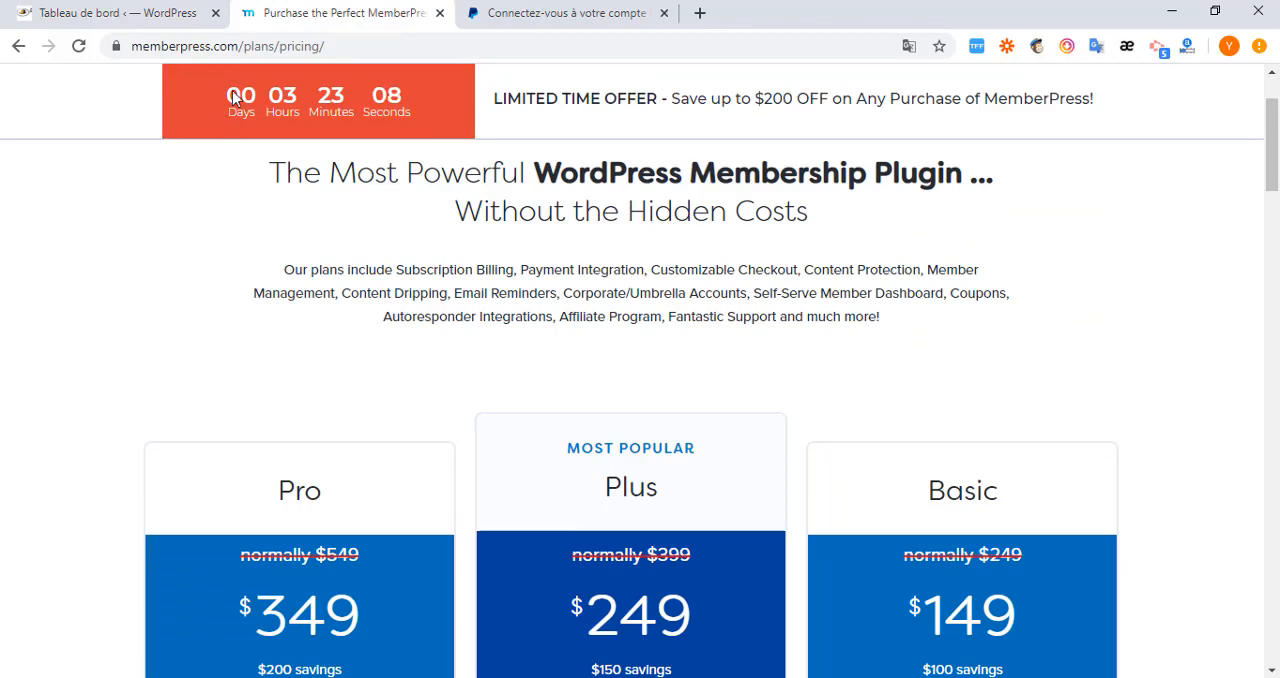
pyautogui.moveTo(240, 46); pyautogui.dragTo(118, 50)
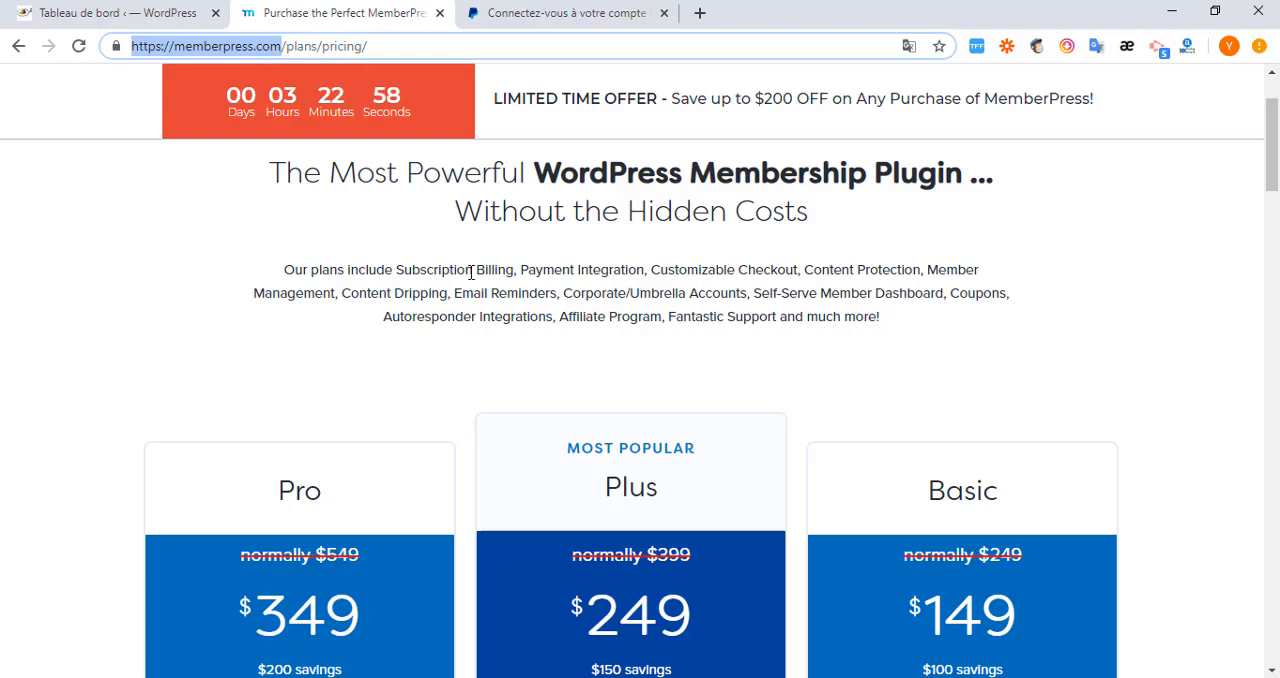
pyautogui.scroll(1, 563, 240)
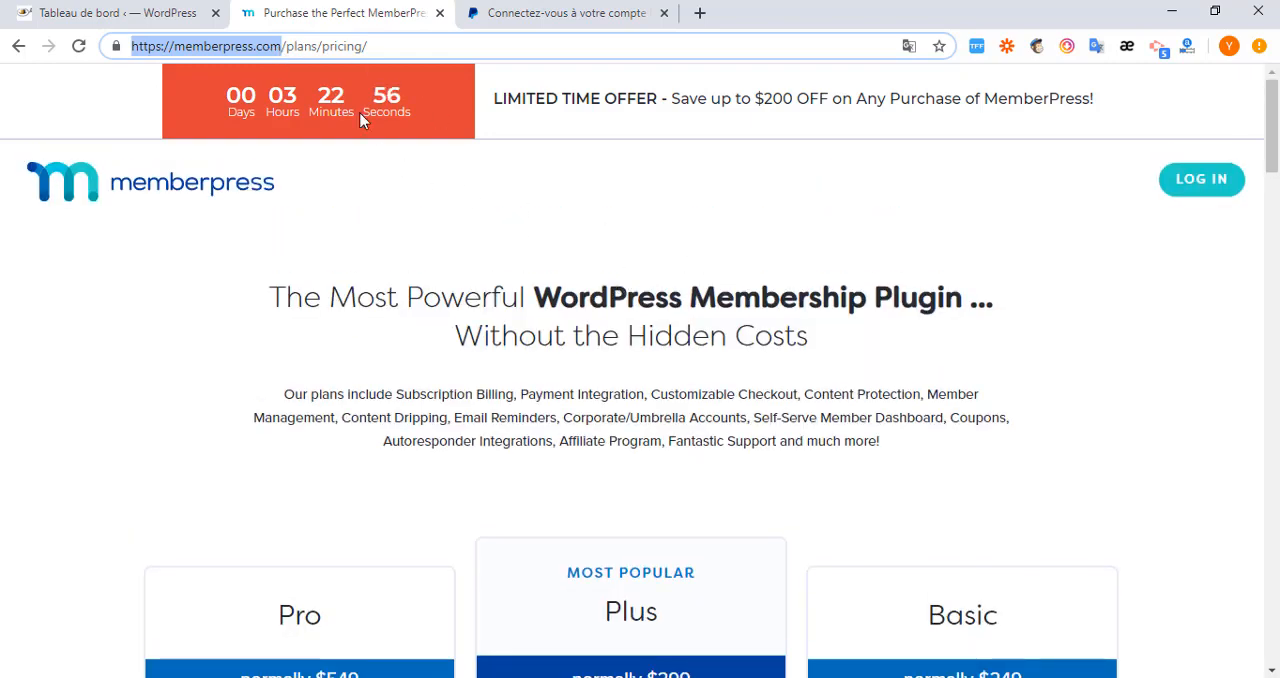
pyautogui.click(286, 46)
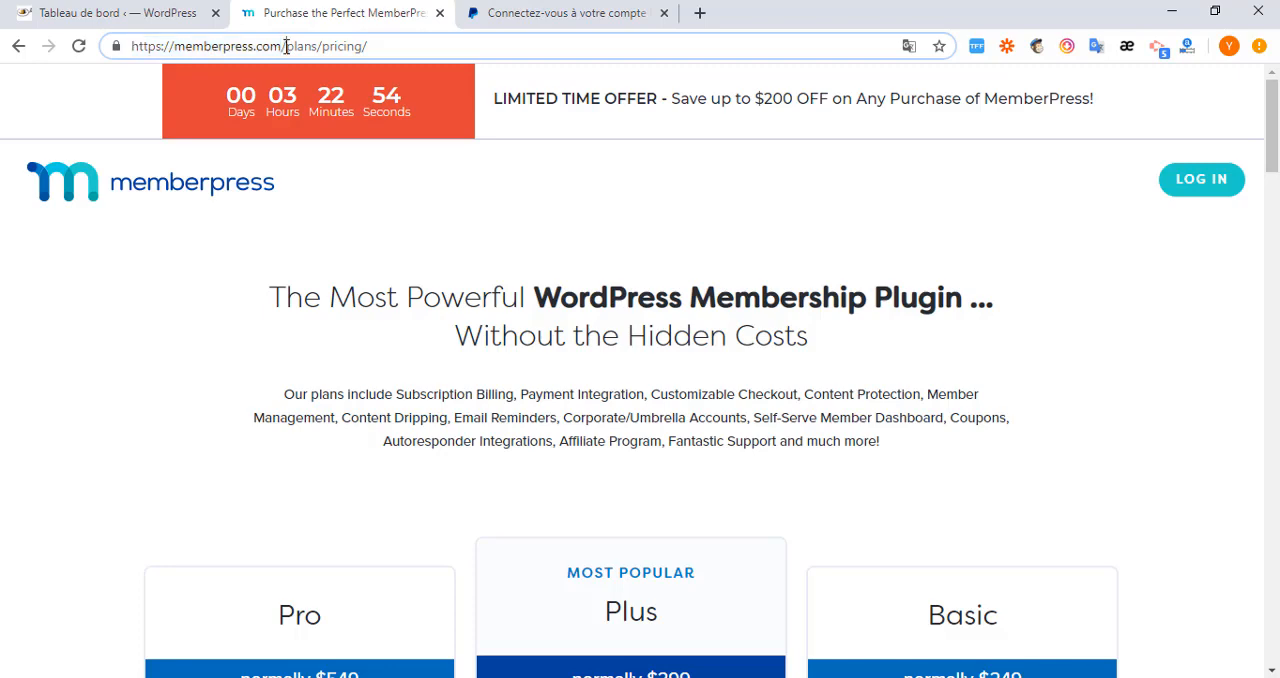
pyautogui.moveTo(284, 46); pyautogui.dragTo(410, 54)
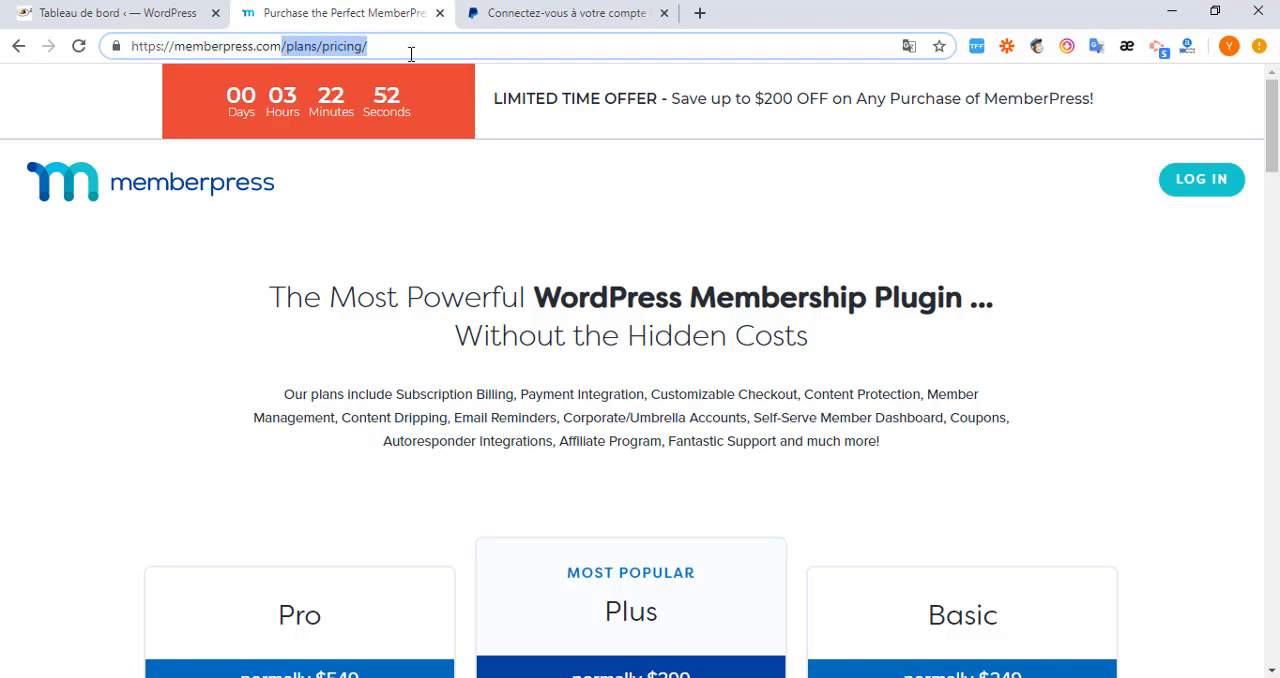
pyautogui.press('Delete')
pyautogui.press('Return')
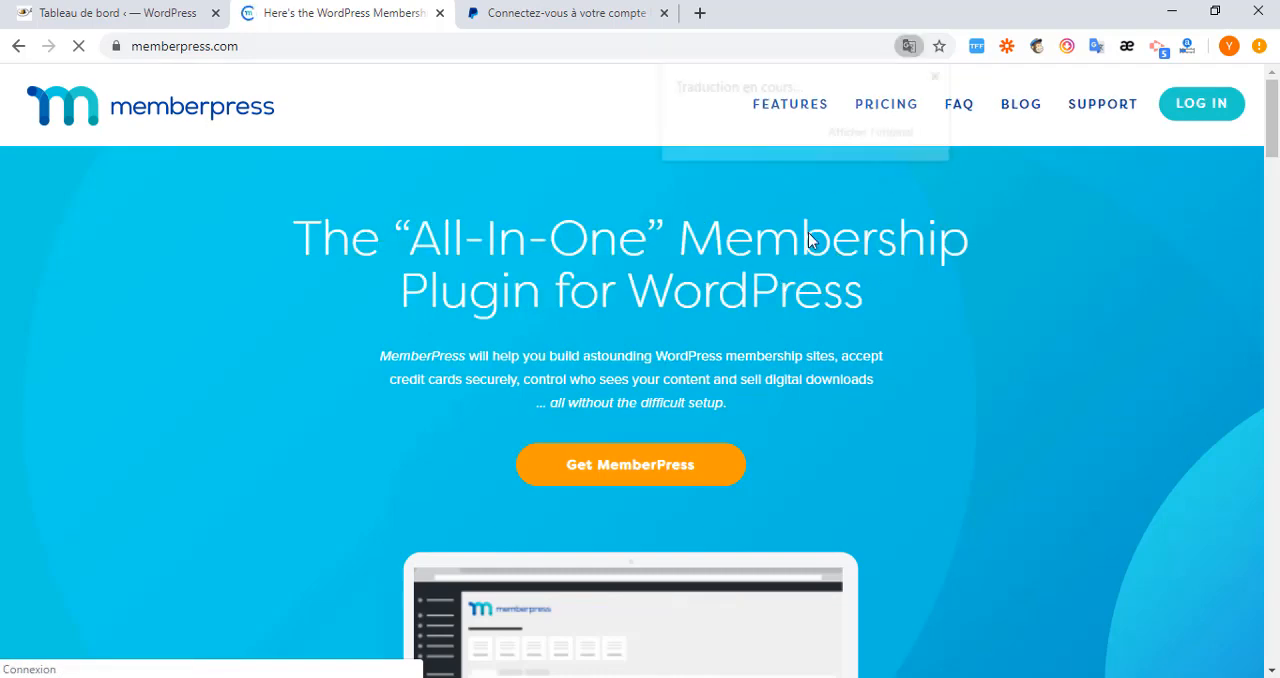
pyautogui.click(940, 78)
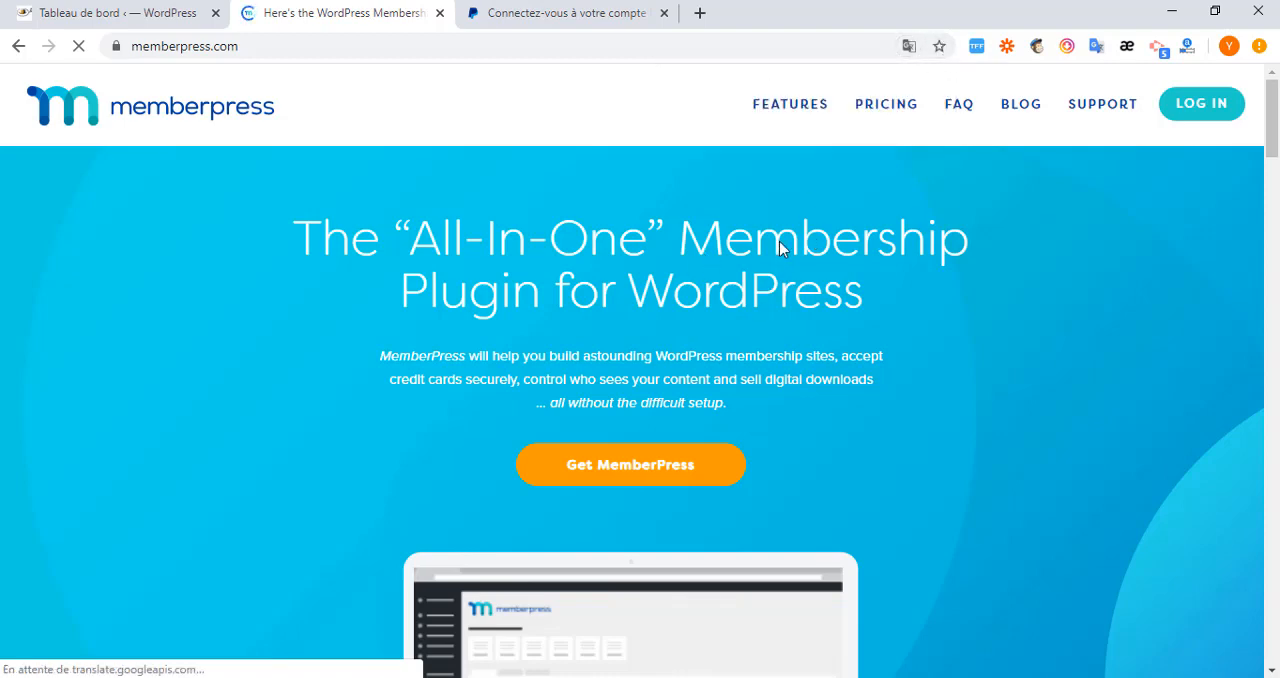
# Open the MemberPress pricing page from the home page and compare the prices and features of the Pro, Plus and Basic plans.
pyautogui.scroll(-3, 779, 241)
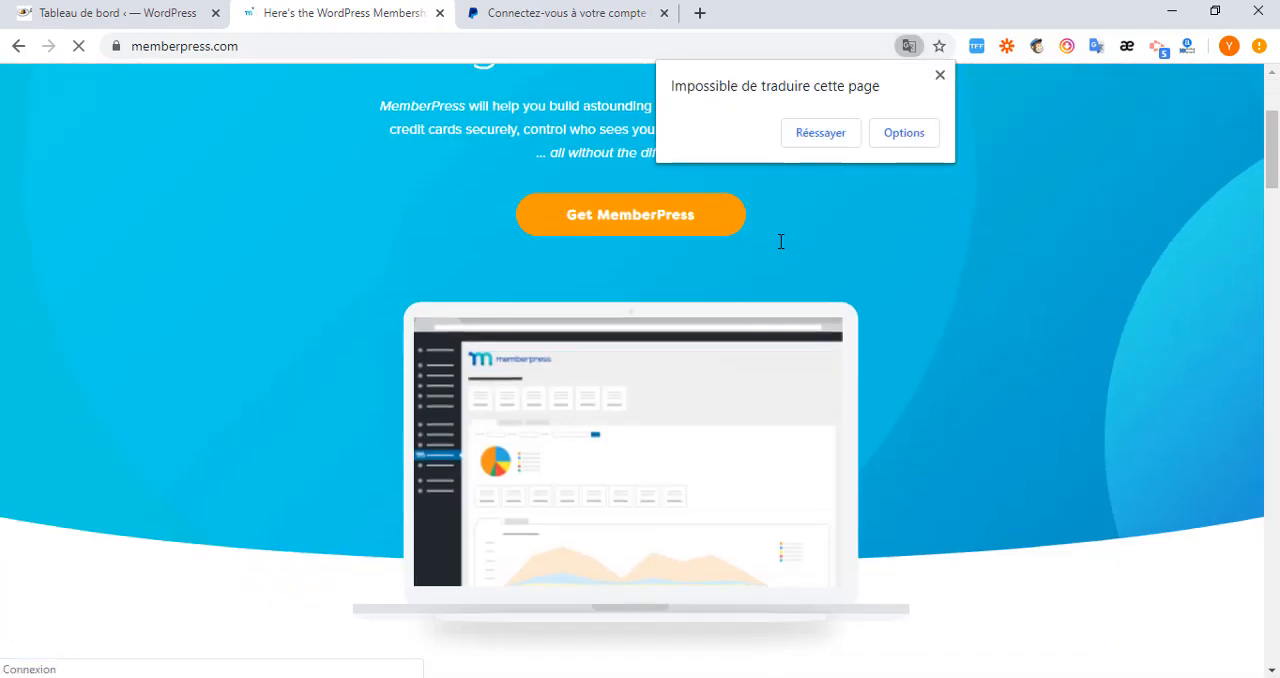
pyautogui.scroll(1, 638, 204)
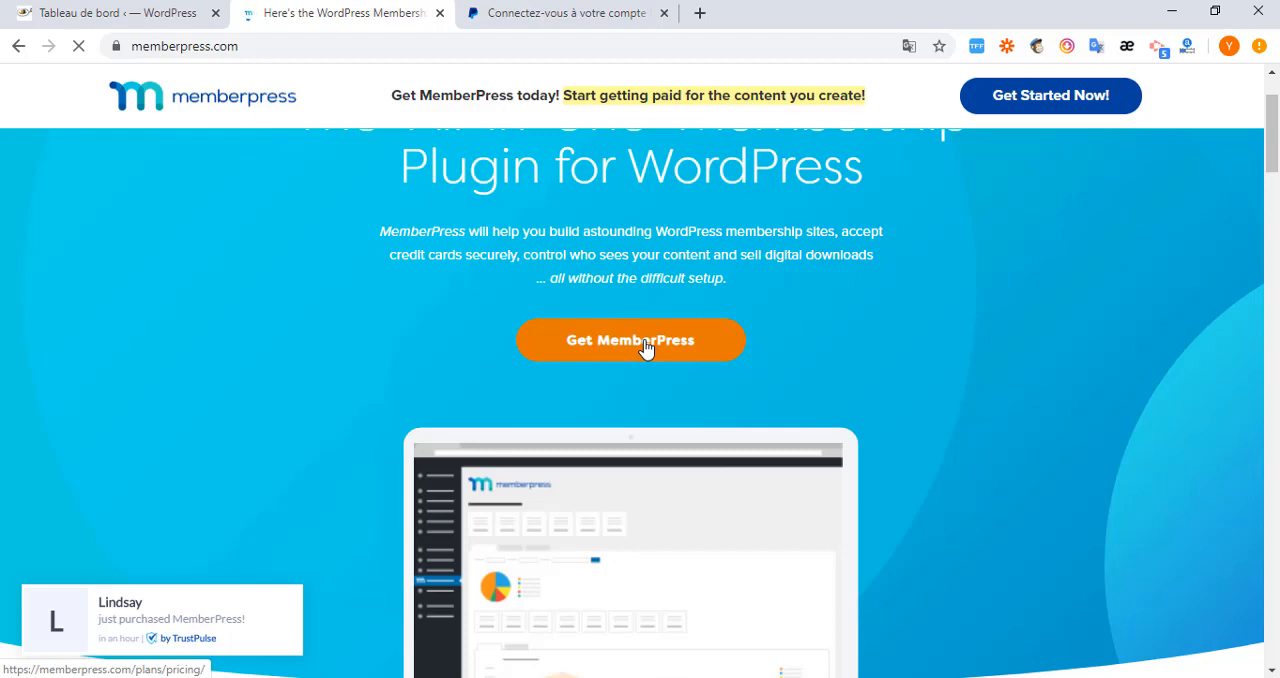
pyautogui.scroll(1, 645, 346)
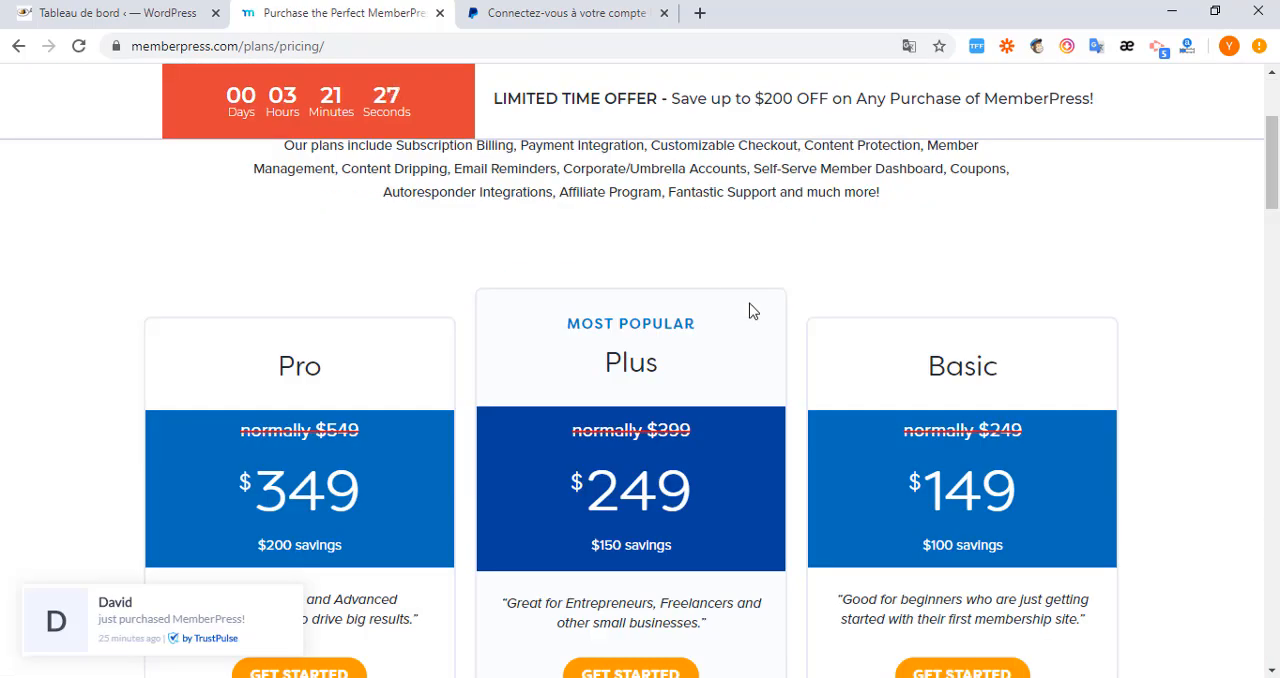
pyautogui.scroll(-1, 851, 349)
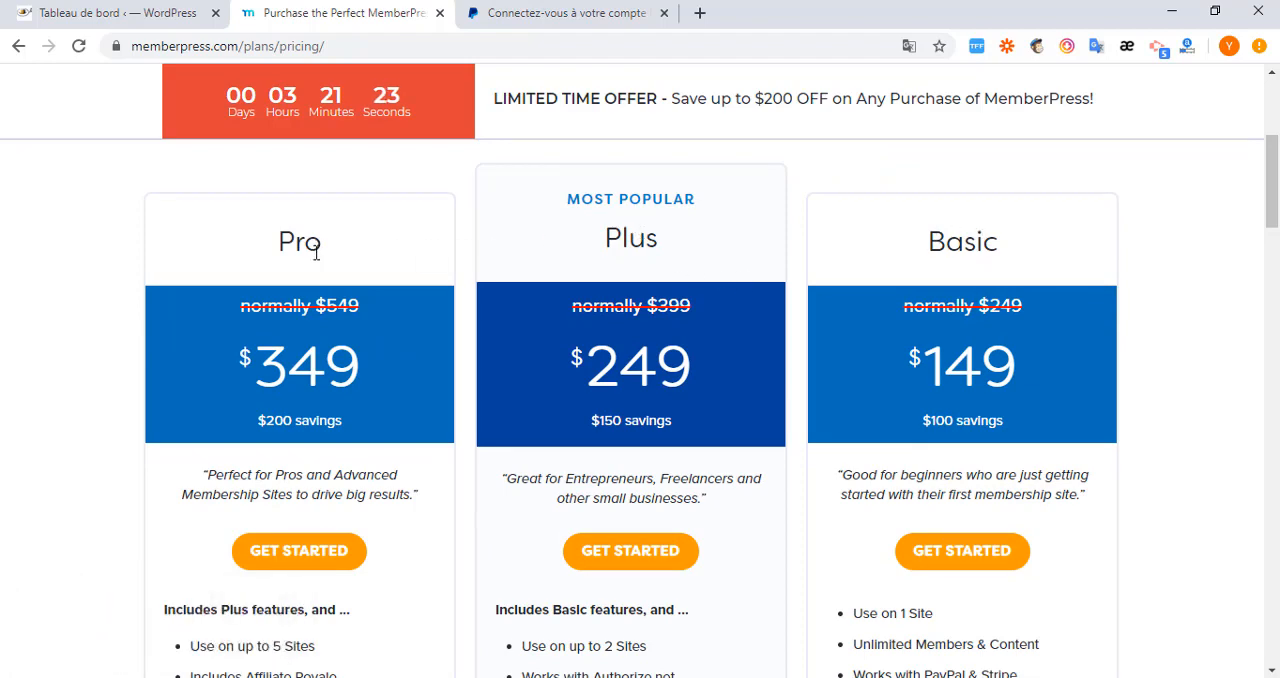
pyautogui.scroll(-1, 778, 355)
pyautogui.scroll(-1, 909, 396)
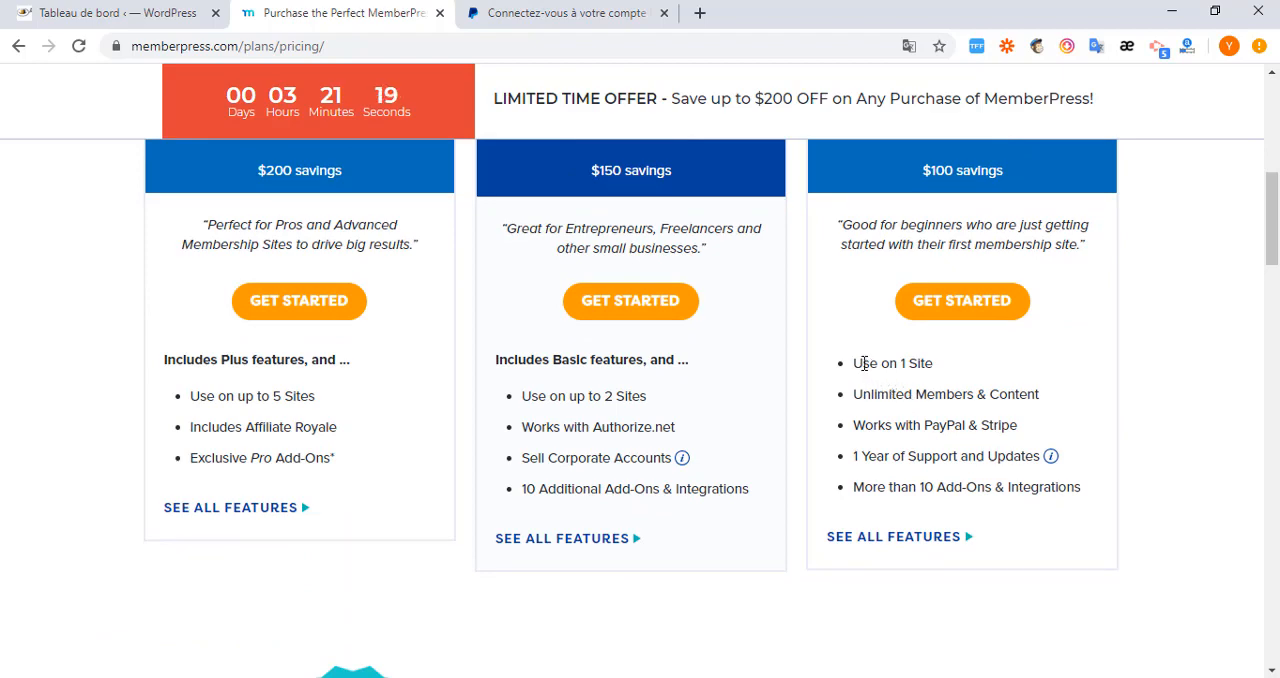
pyautogui.scroll(1, 864, 363)
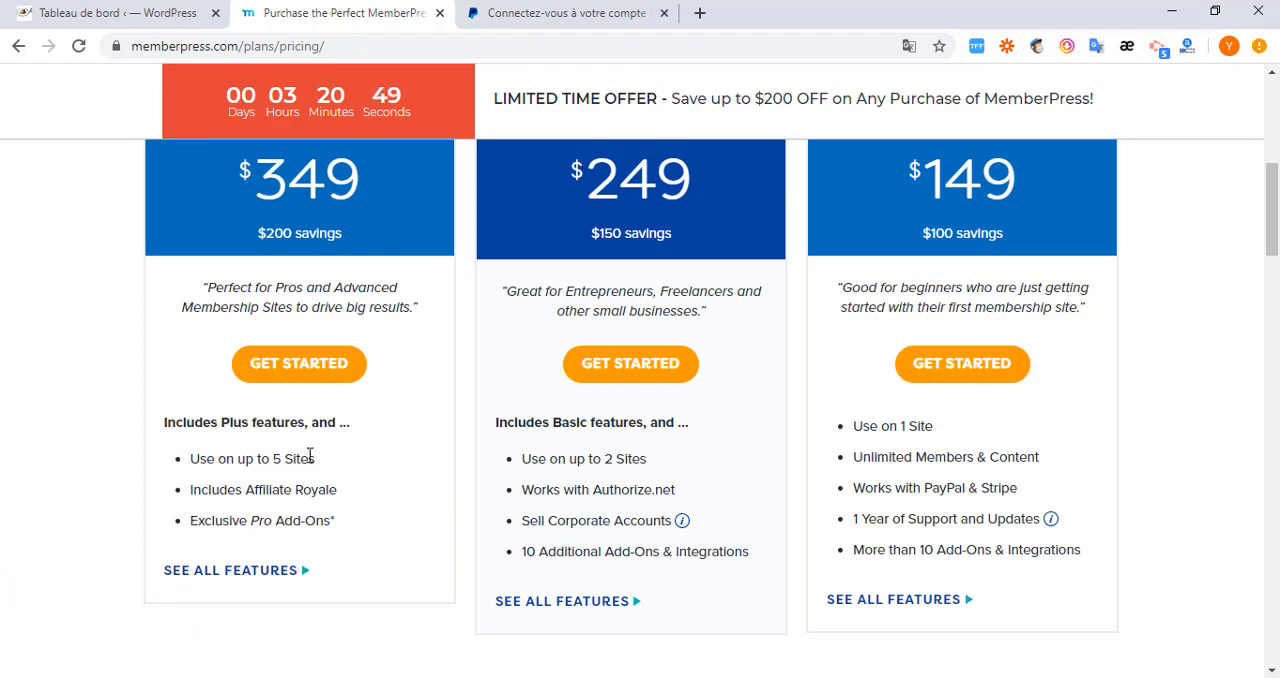
pyautogui.scroll(2, 338, 320)
pyautogui.scroll(-2, 338, 337)
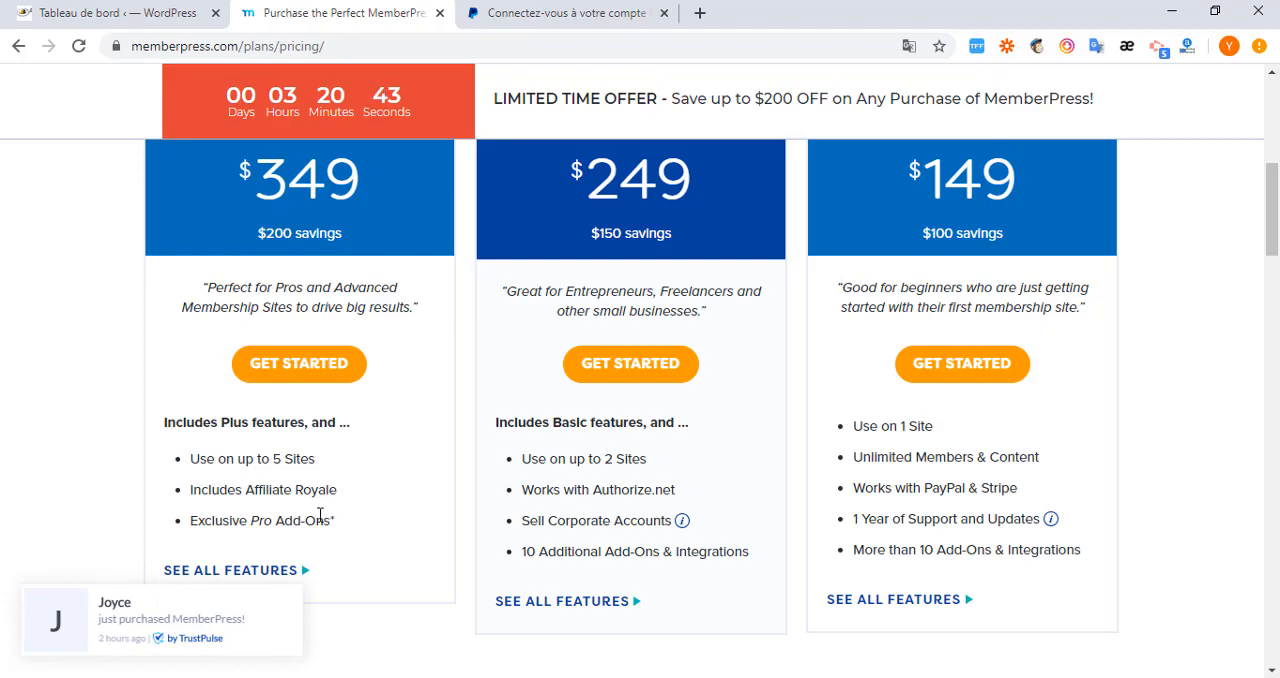
pyautogui.scroll(-2, 320, 514)
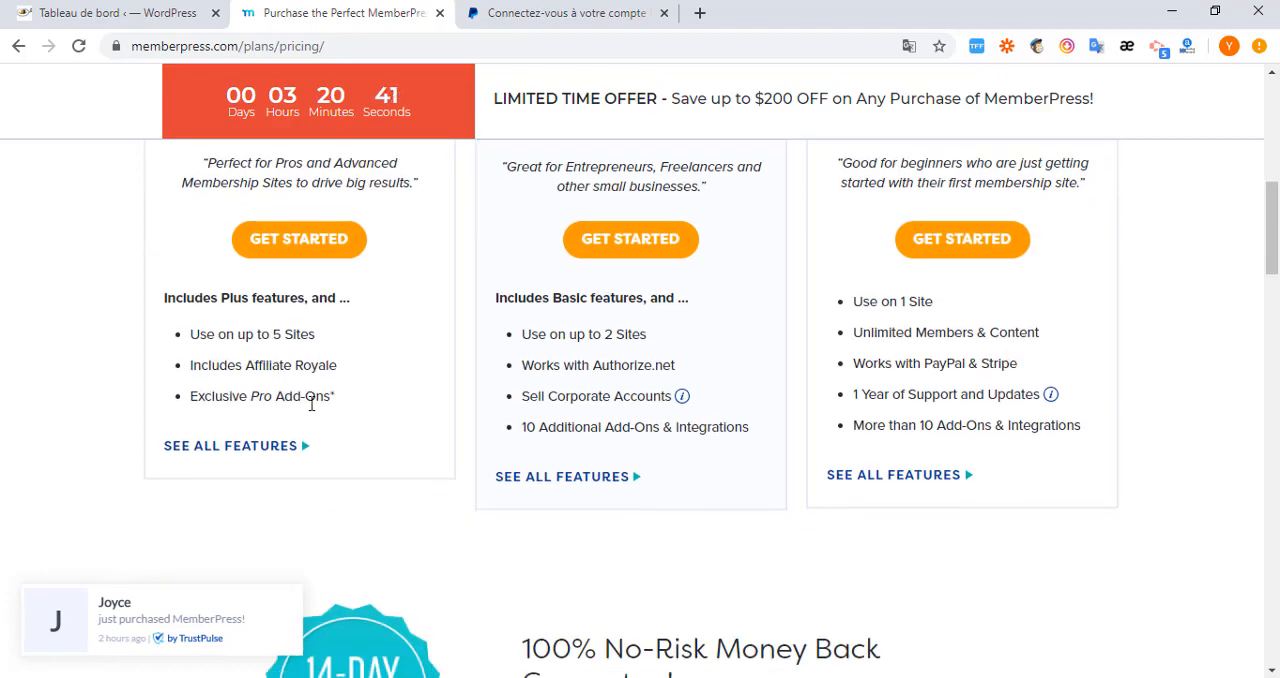
pyautogui.scroll(2, 314, 517)
pyautogui.scroll(1, 318, 420)
pyautogui.scroll(-2, 330, 452)
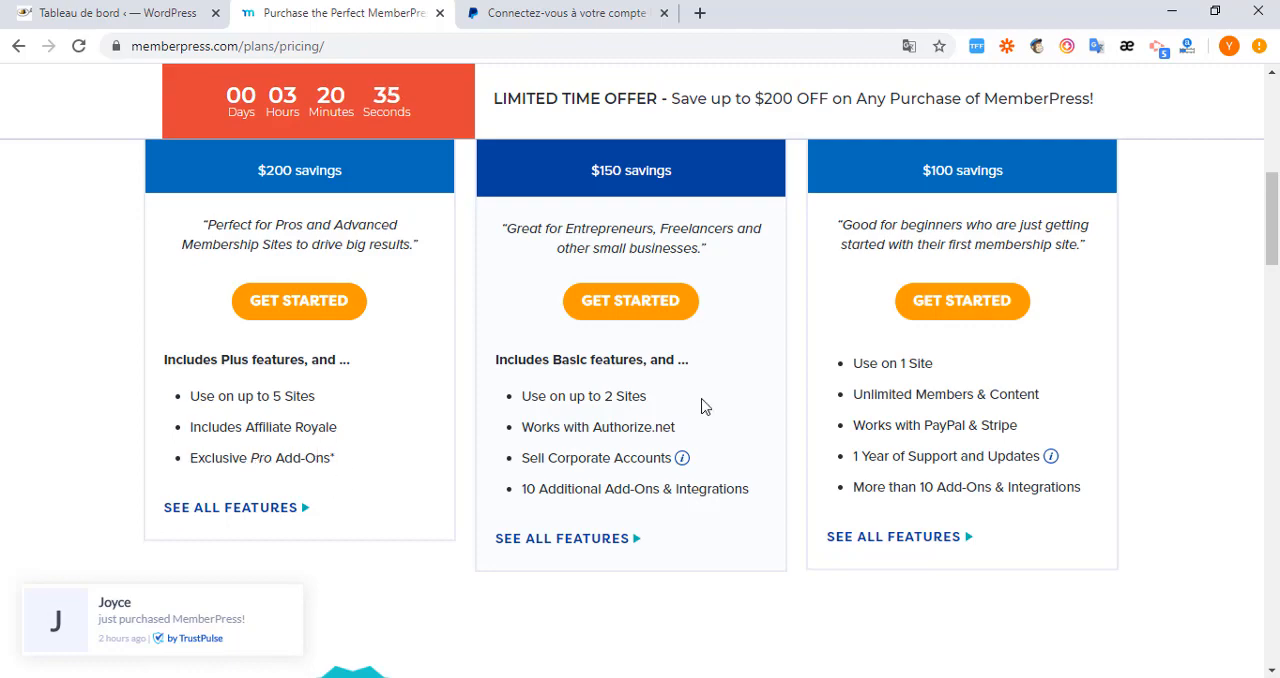
pyautogui.scroll(2, 790, 370)
pyautogui.scroll(-1, 830, 420)
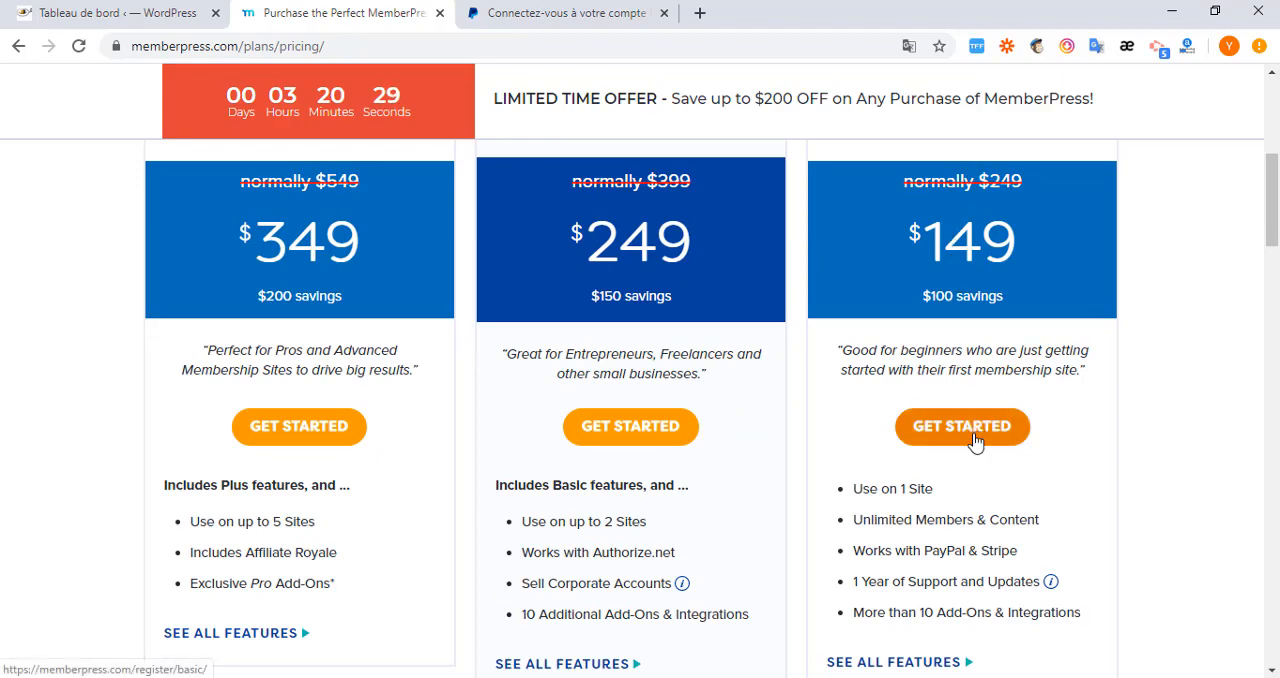
pyautogui.scroll(2, 975, 440)
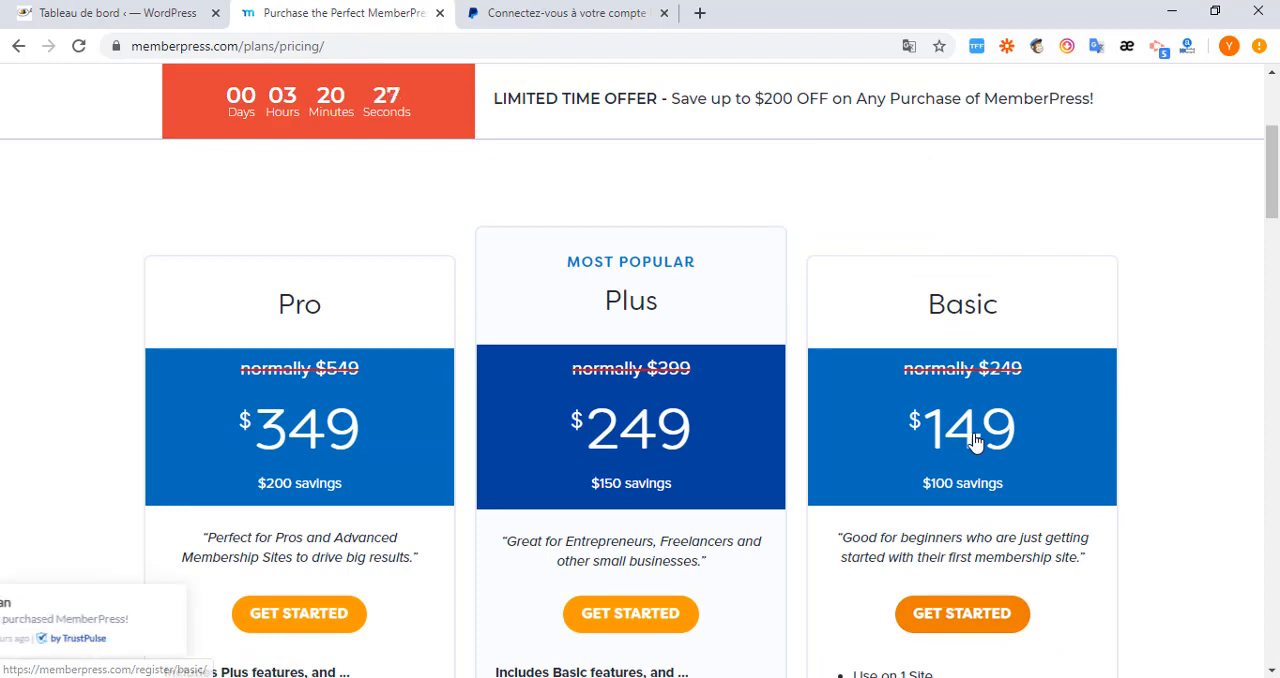
pyautogui.scroll(-1, 975, 435)
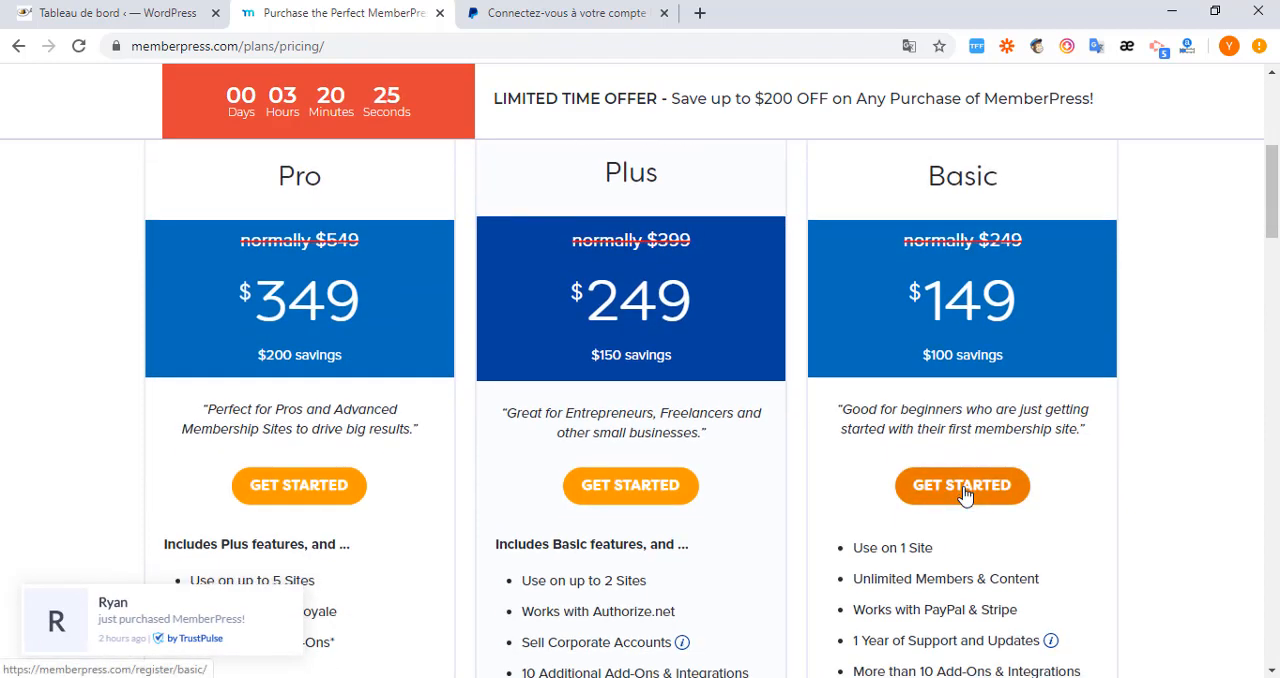
pyautogui.scroll(-1, 955, 400)
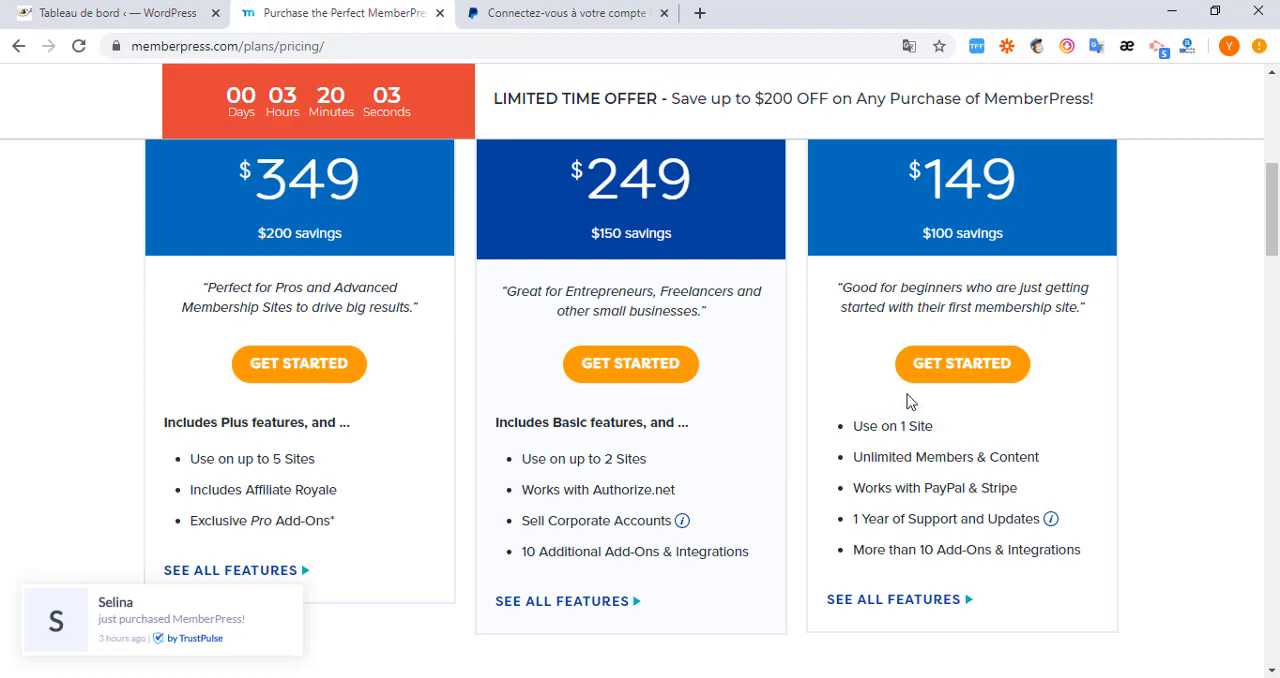
pyautogui.scroll(2, 929, 420)
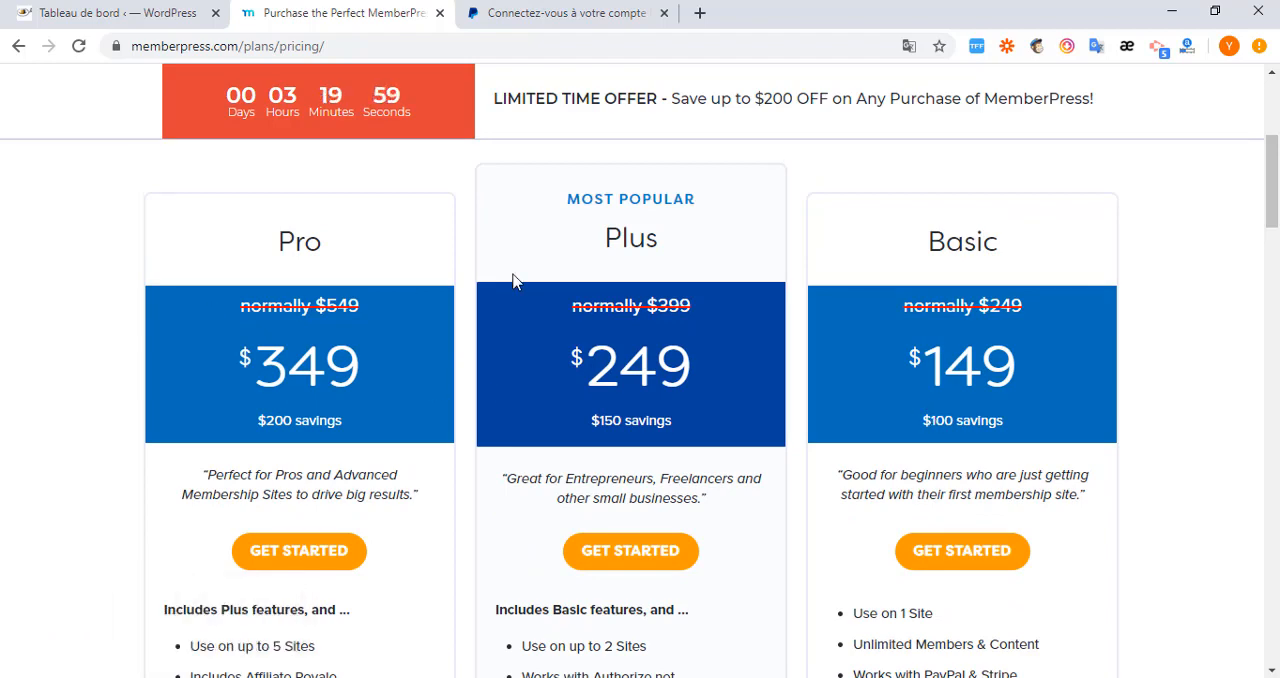
# Return to the campusunique.com WordPress dashboard and open the page for adding plugins.
pyautogui.click(140, 14)
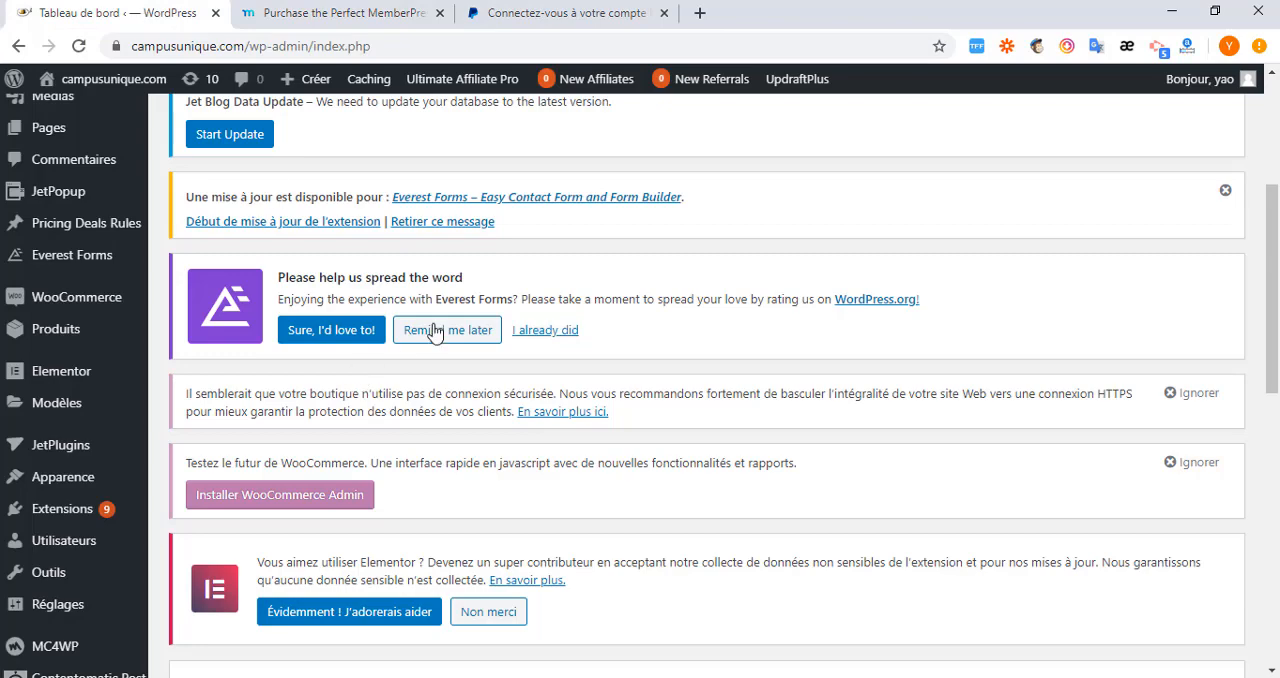
pyautogui.scroll(-1, 432, 330)
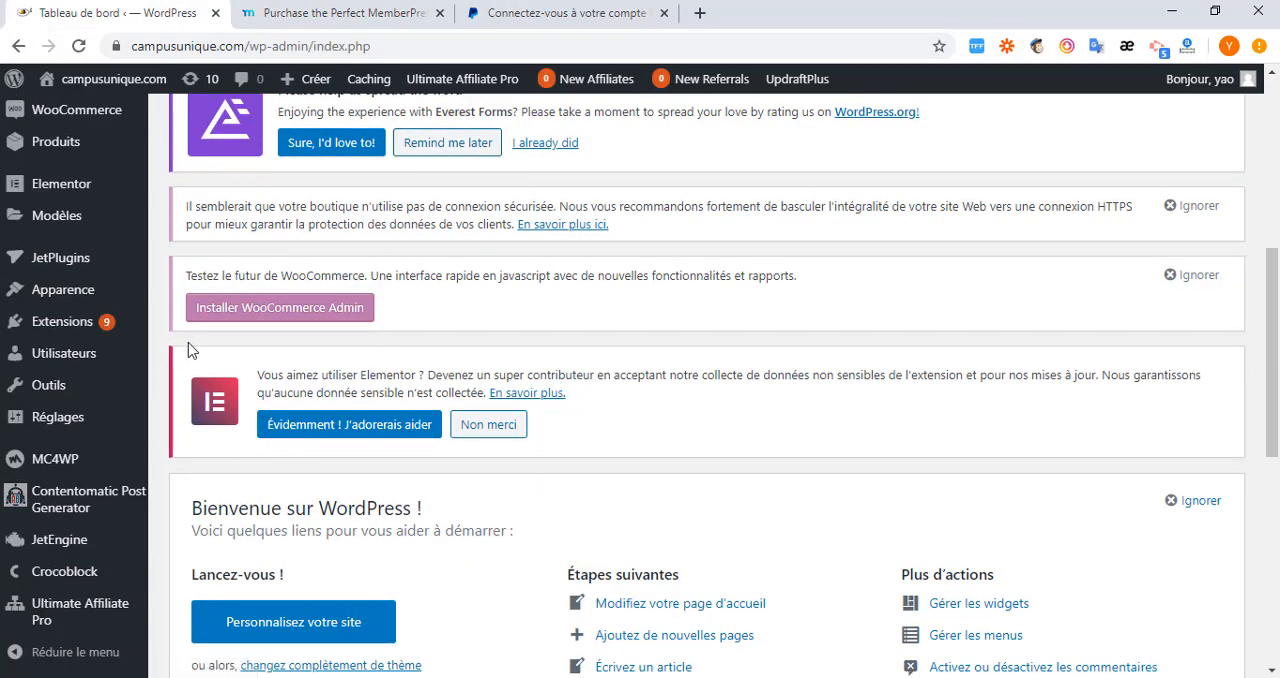
pyautogui.moveTo(110, 328)
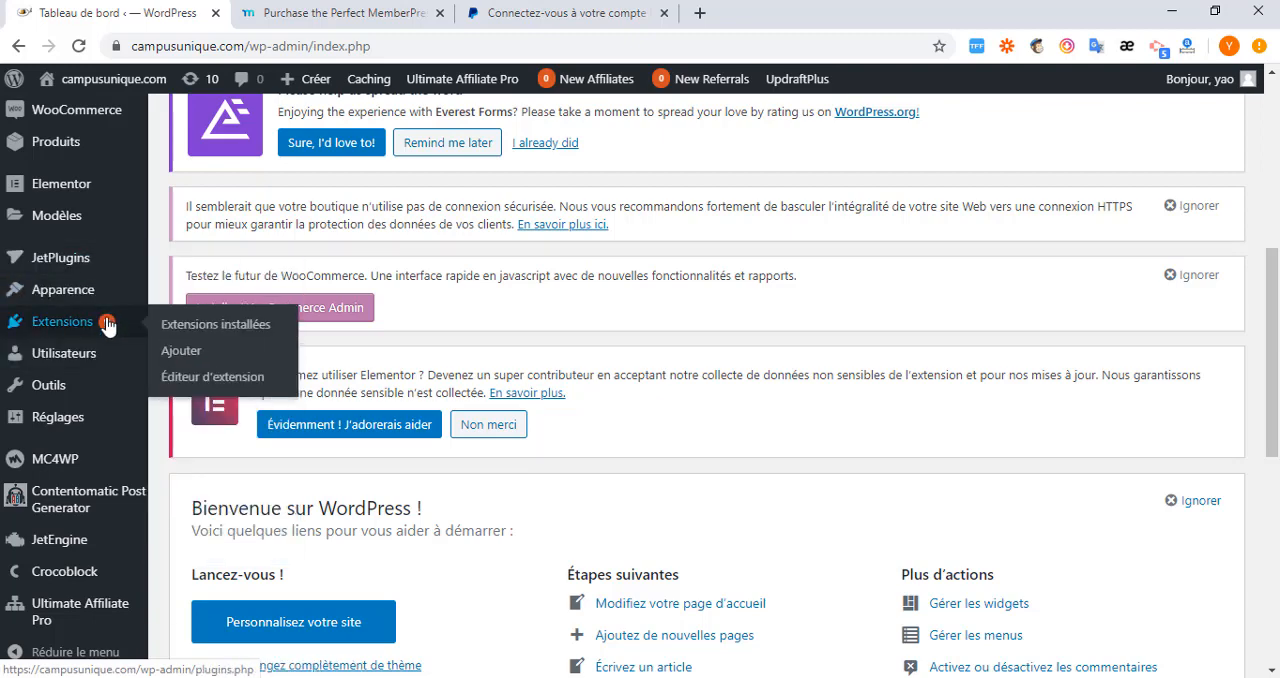
pyautogui.click(181, 356)
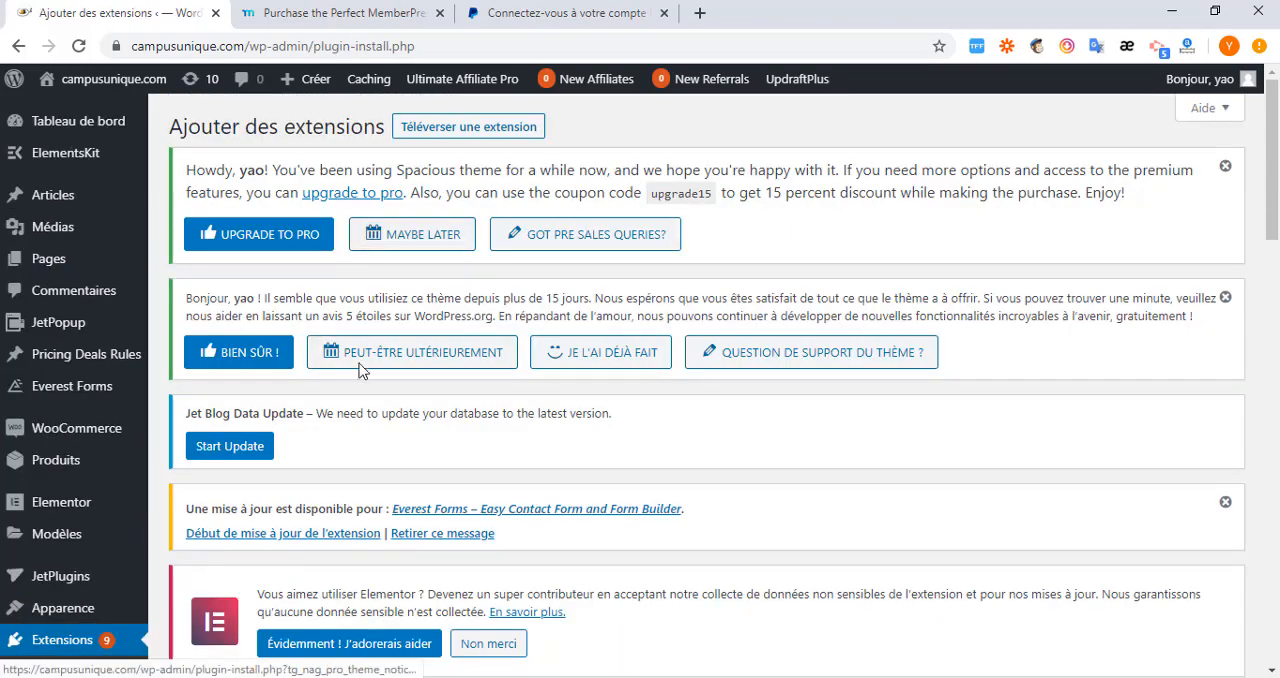
# Open the upload form for installing a plugin from a .zip file and bring its file chooser into view.
pyautogui.scroll(-3, 465, 300)
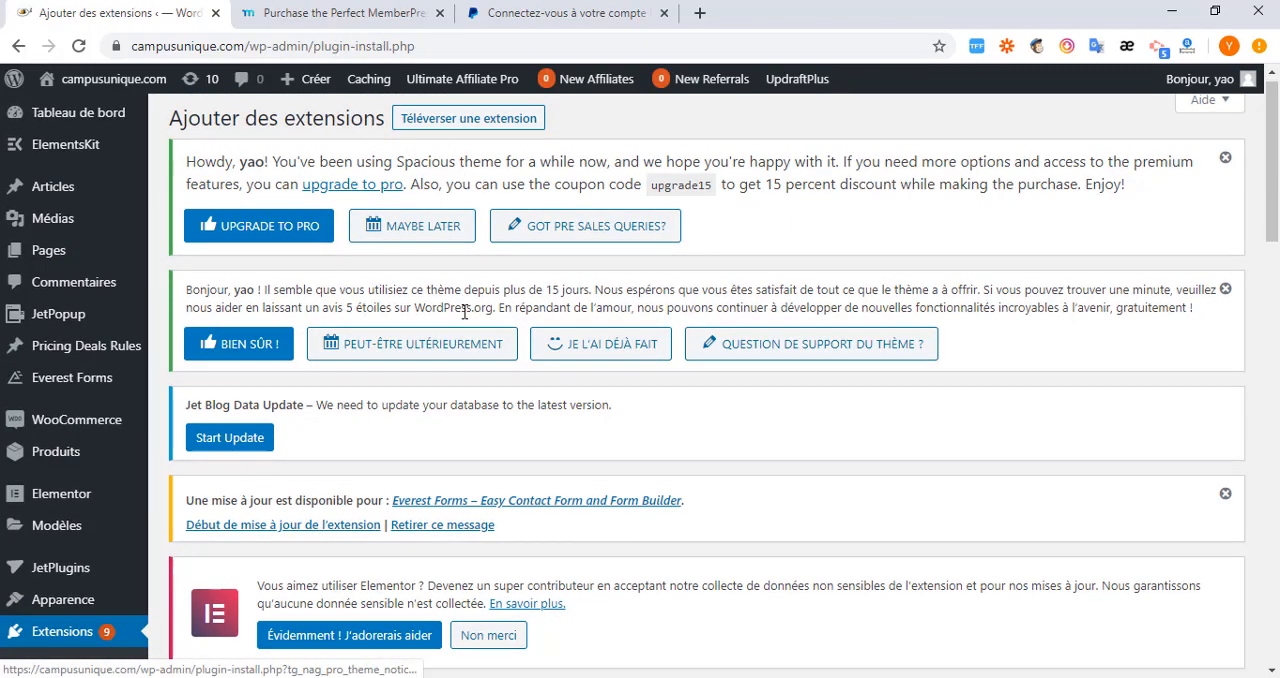
pyautogui.scroll(3, 461, 456)
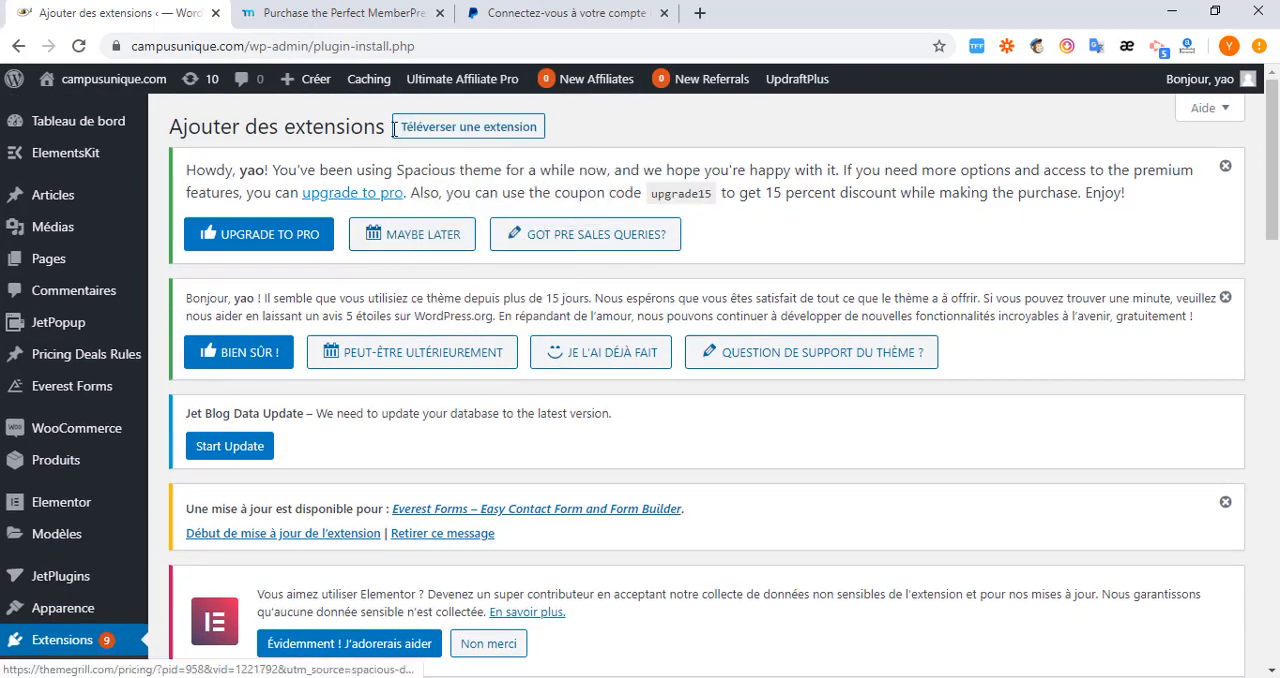
pyautogui.click(468, 120)
pyautogui.scroll(-2, 445, 198)
pyautogui.scroll(-3, 447, 199)
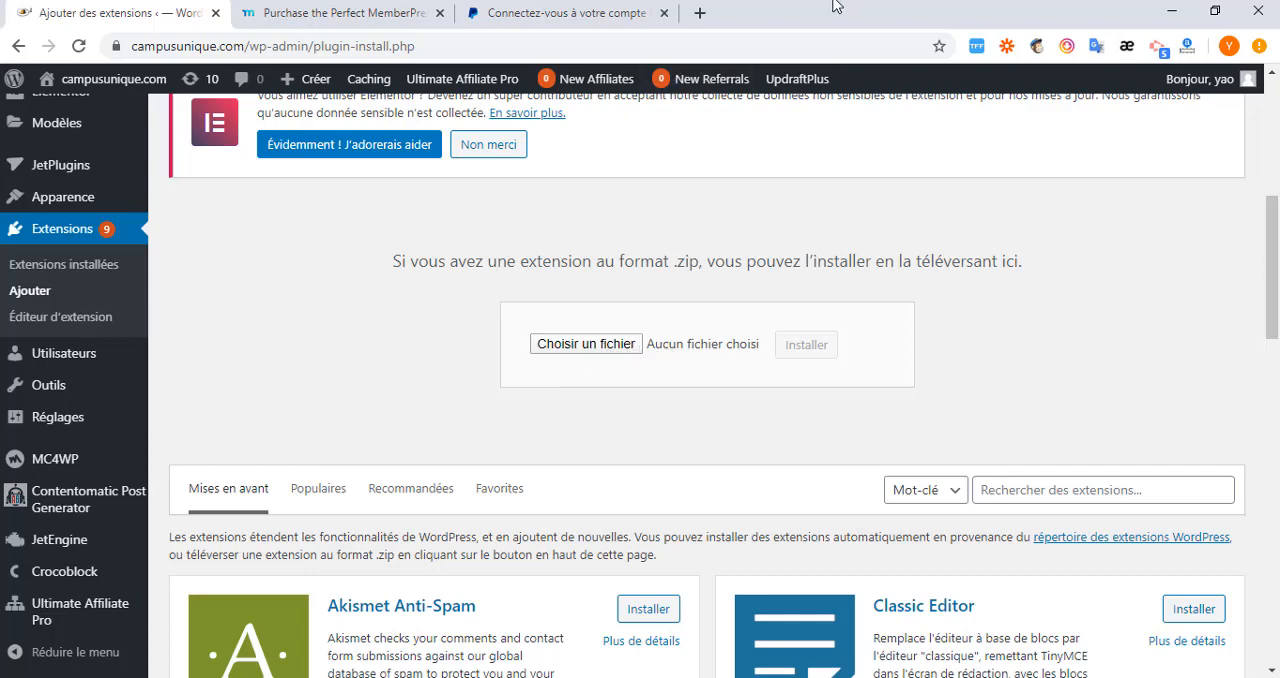
# Shrink the browser window, place it beside the File Explorer window and select the memberpress archive there.
pyautogui.doubleClick(918, 18)
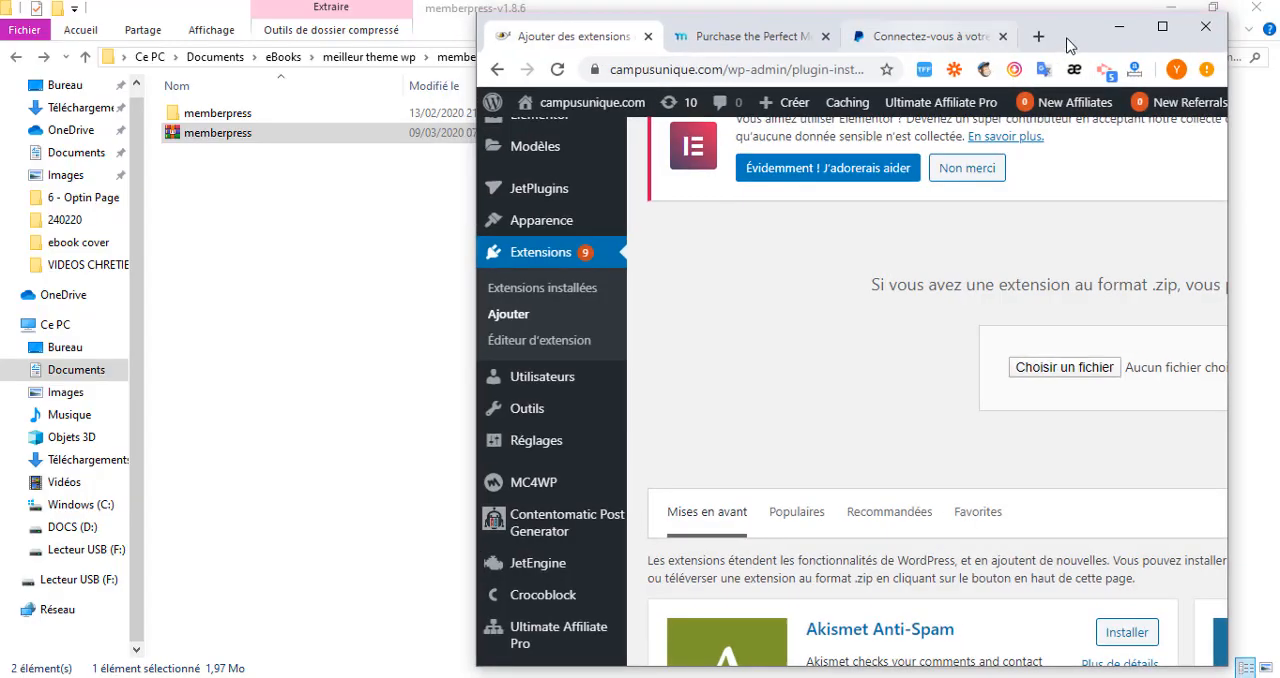
pyautogui.moveTo(1071, 43); pyautogui.dragTo(1138, 45)
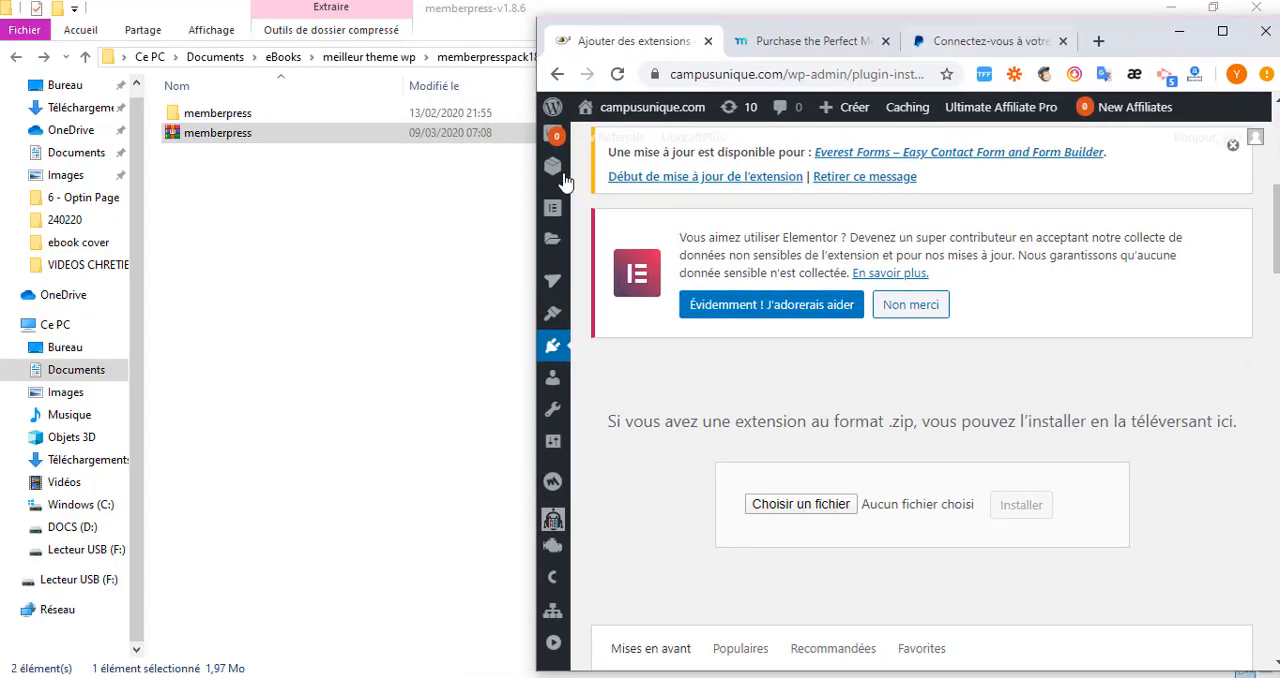
pyautogui.click(313, 140)
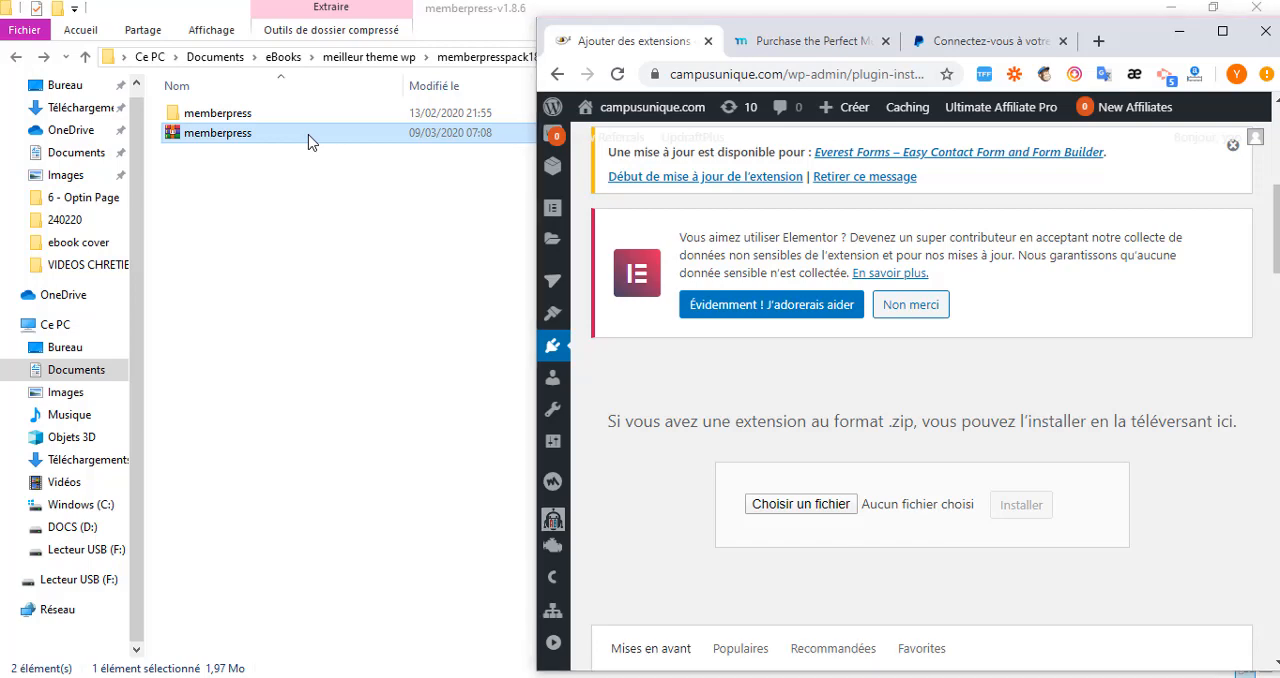
# Add the selected memberpress archive to the plugin upload form, then install and activate the plugin.
pyautogui.moveTo(308, 138); pyautogui.dragTo(802, 512)
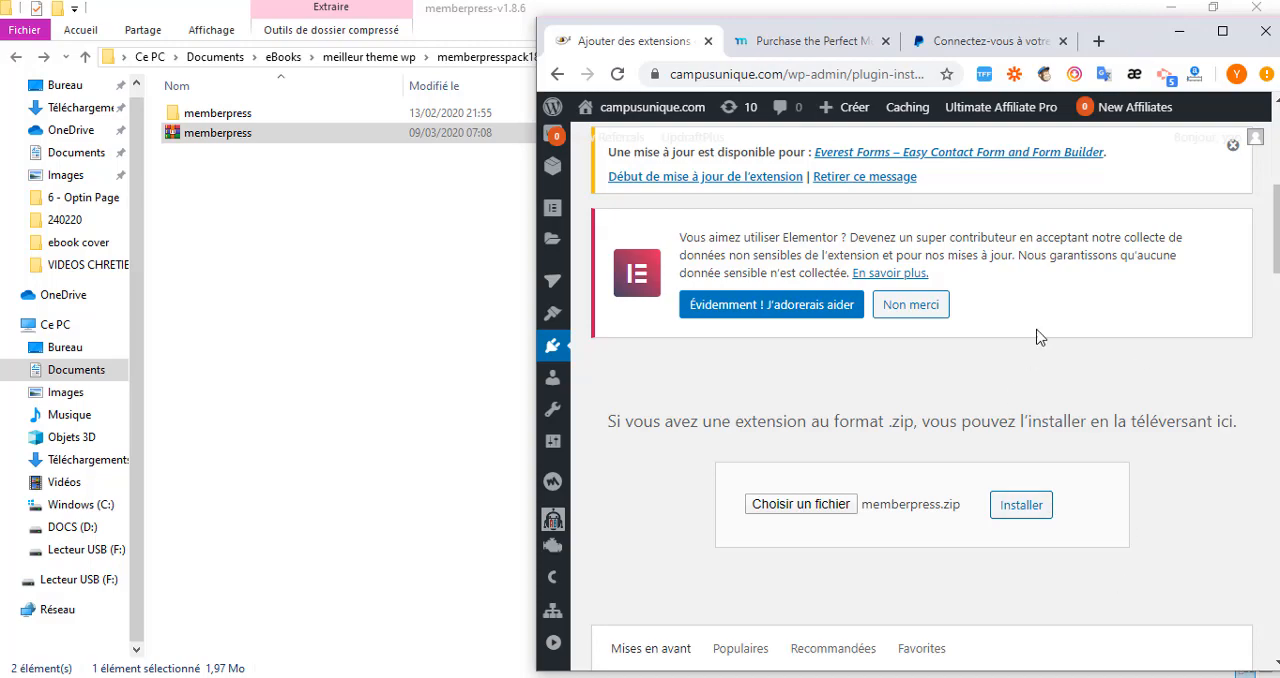
pyautogui.doubleClick(1140, 37)
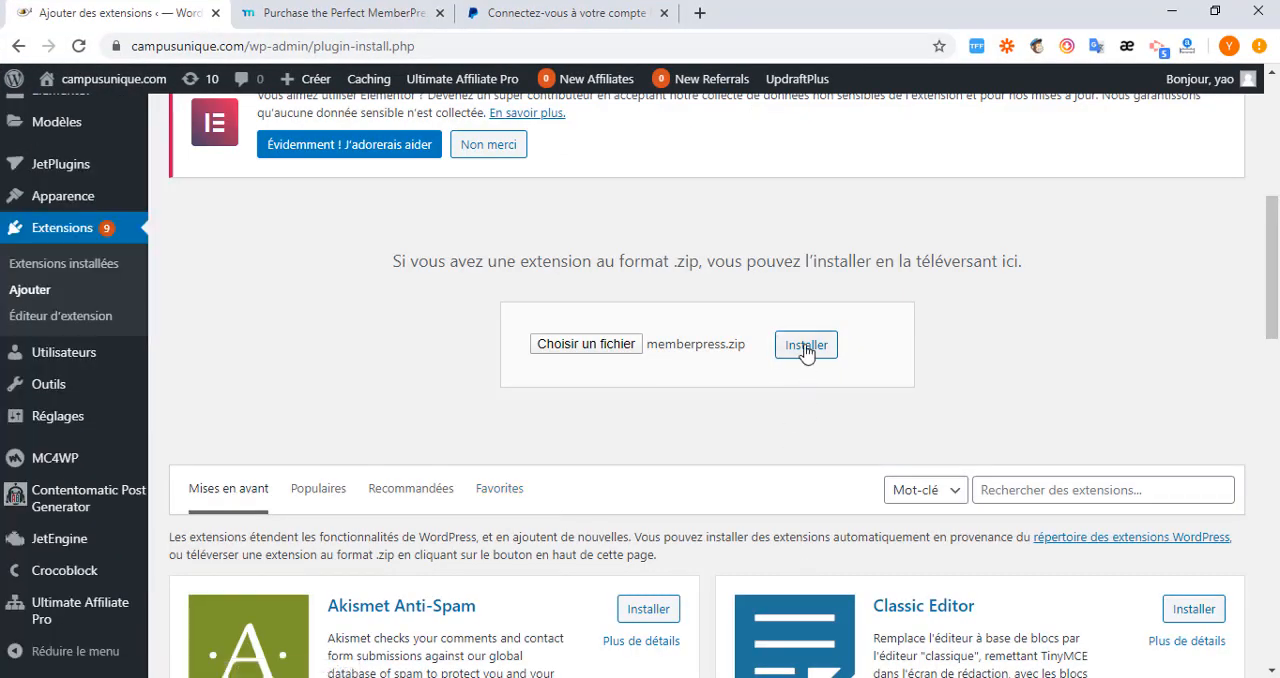
pyautogui.click(806, 346)
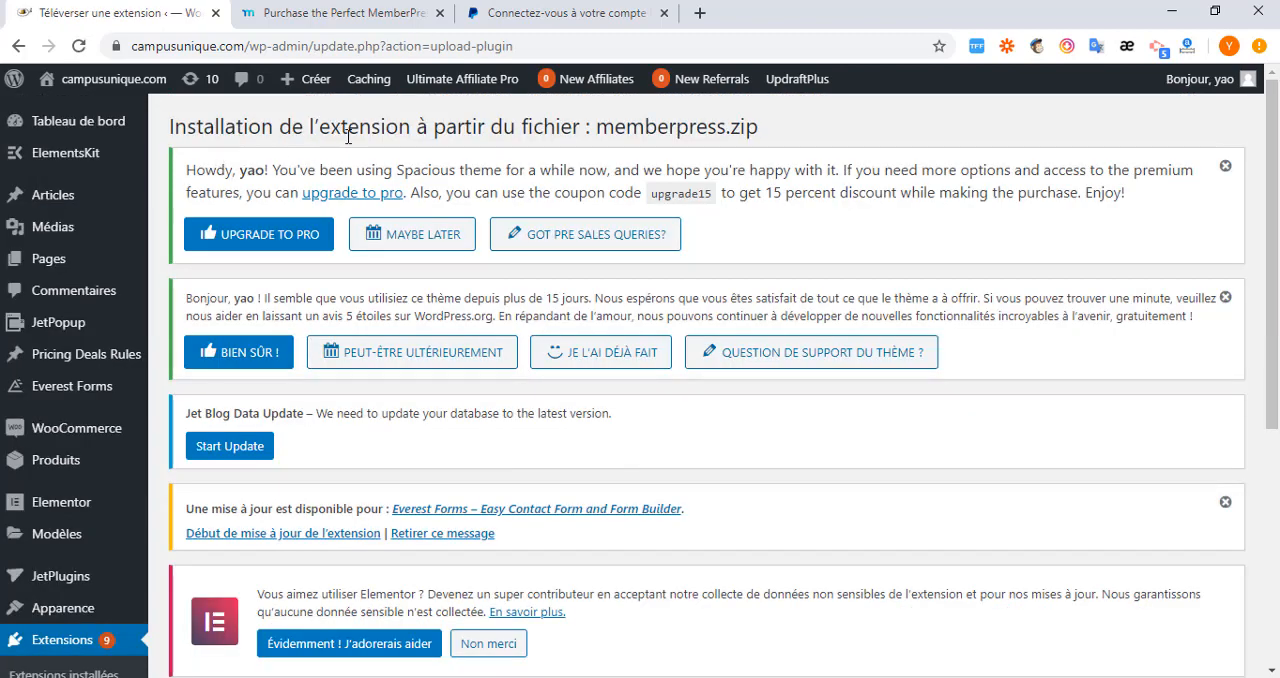
pyautogui.scroll(-4, 620, 266)
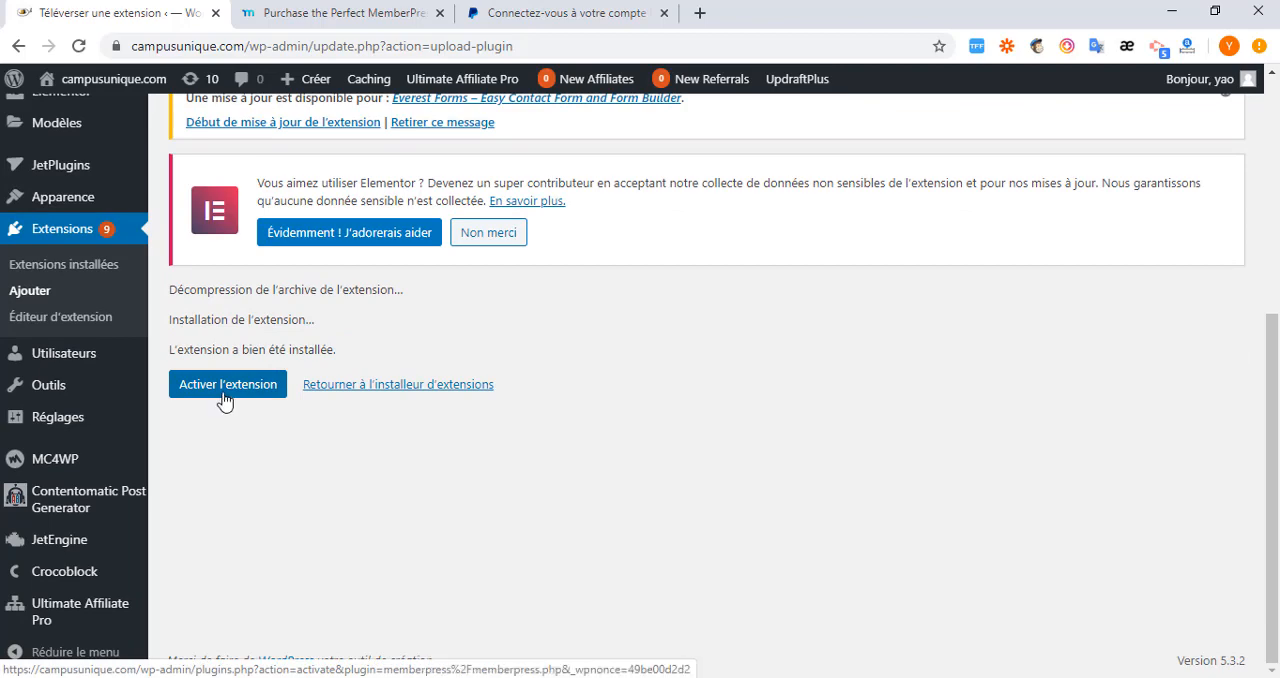
pyautogui.click(224, 394)
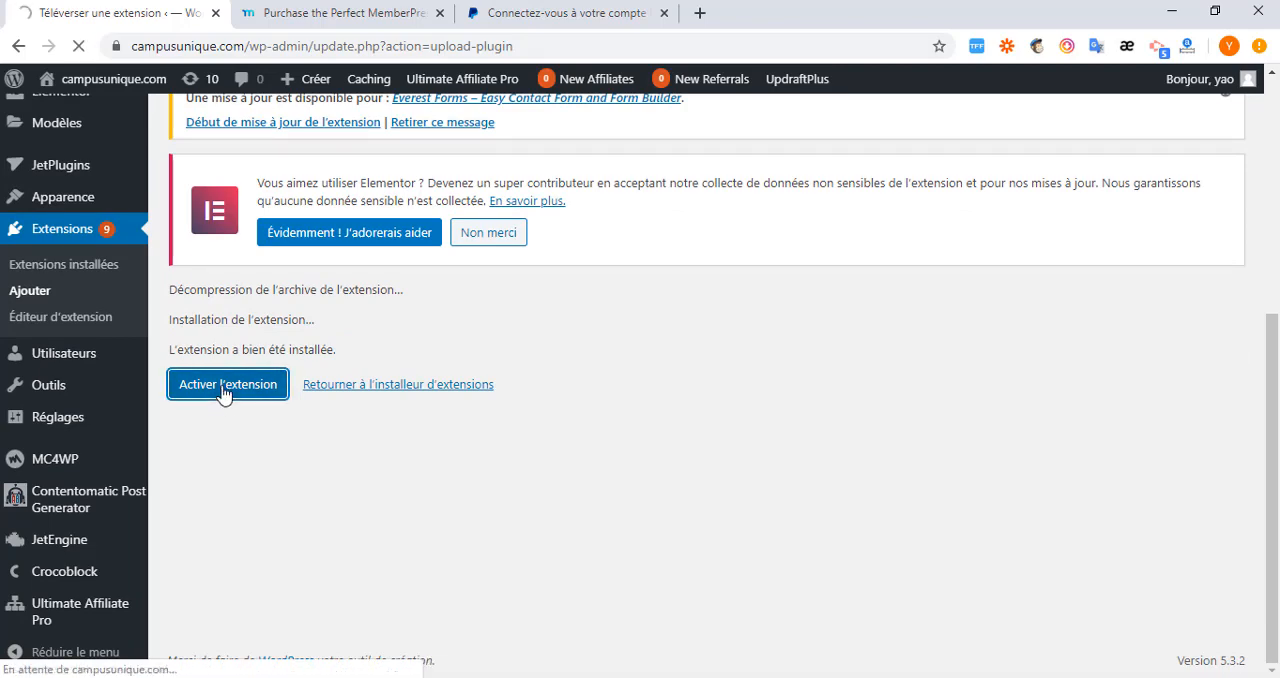
# Open the MemberPress settings and go to the options for its reserved pages.
pyautogui.scroll(-2, 135, 467)
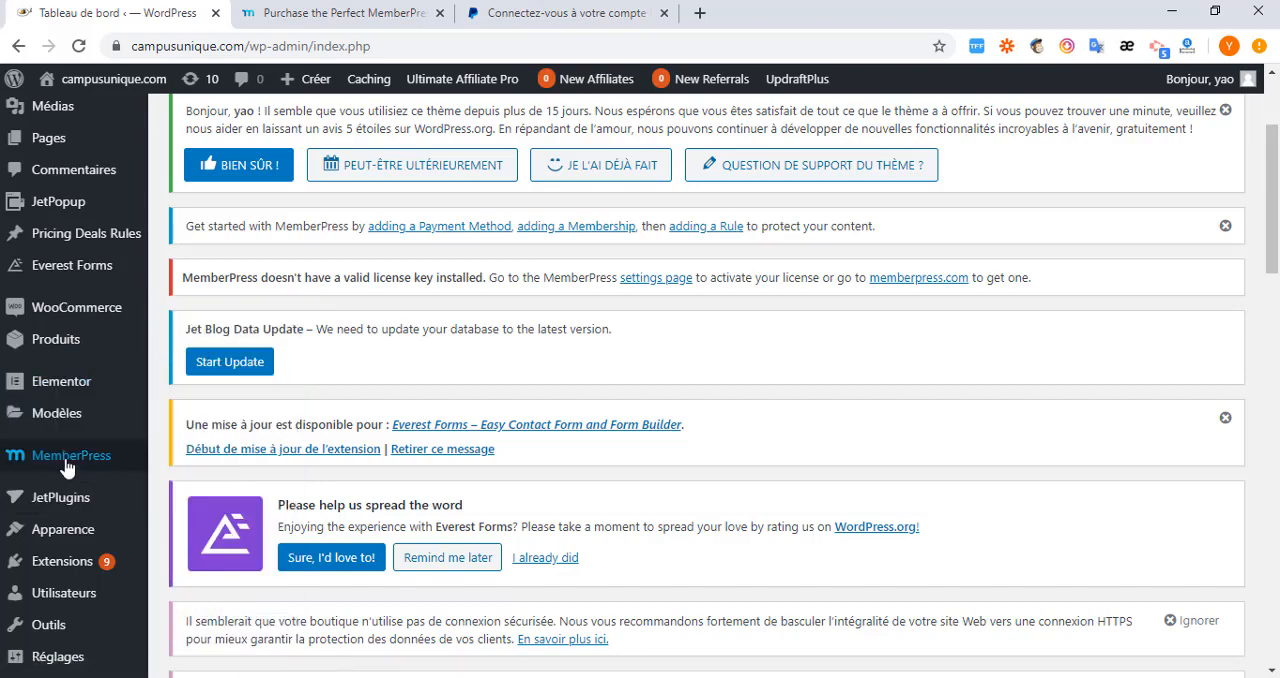
pyautogui.moveTo(62, 460)
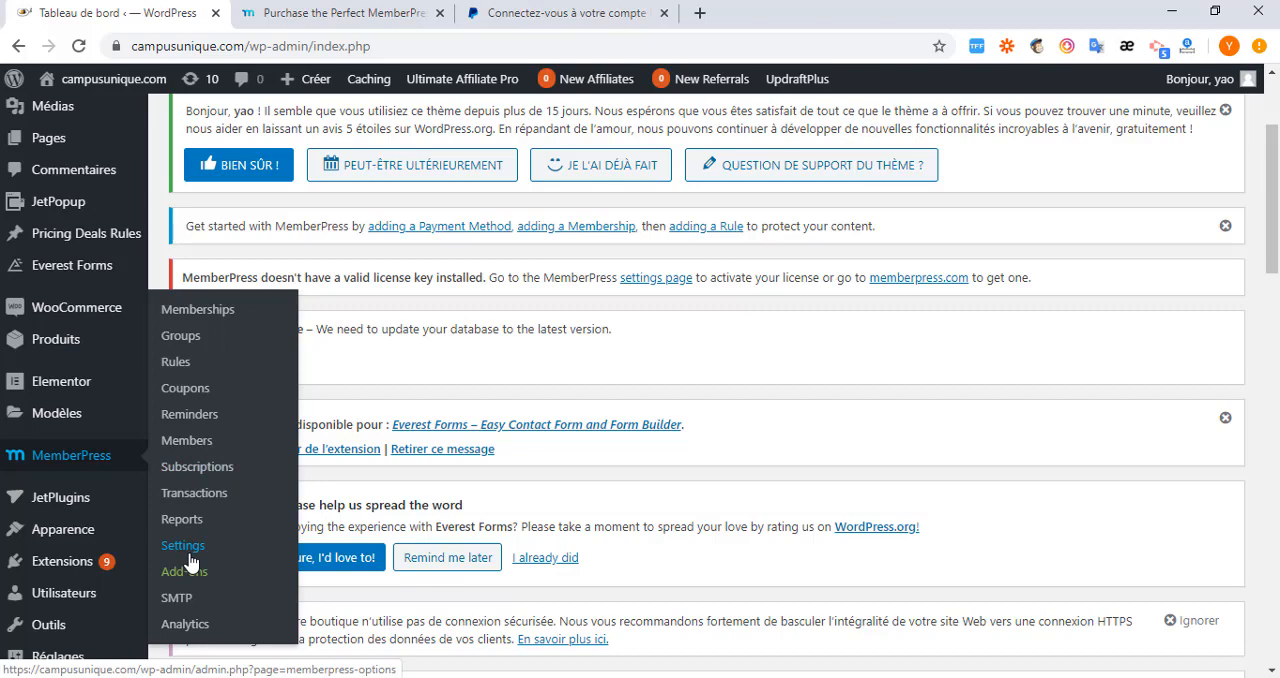
pyautogui.scroll(-1, 175, 527)
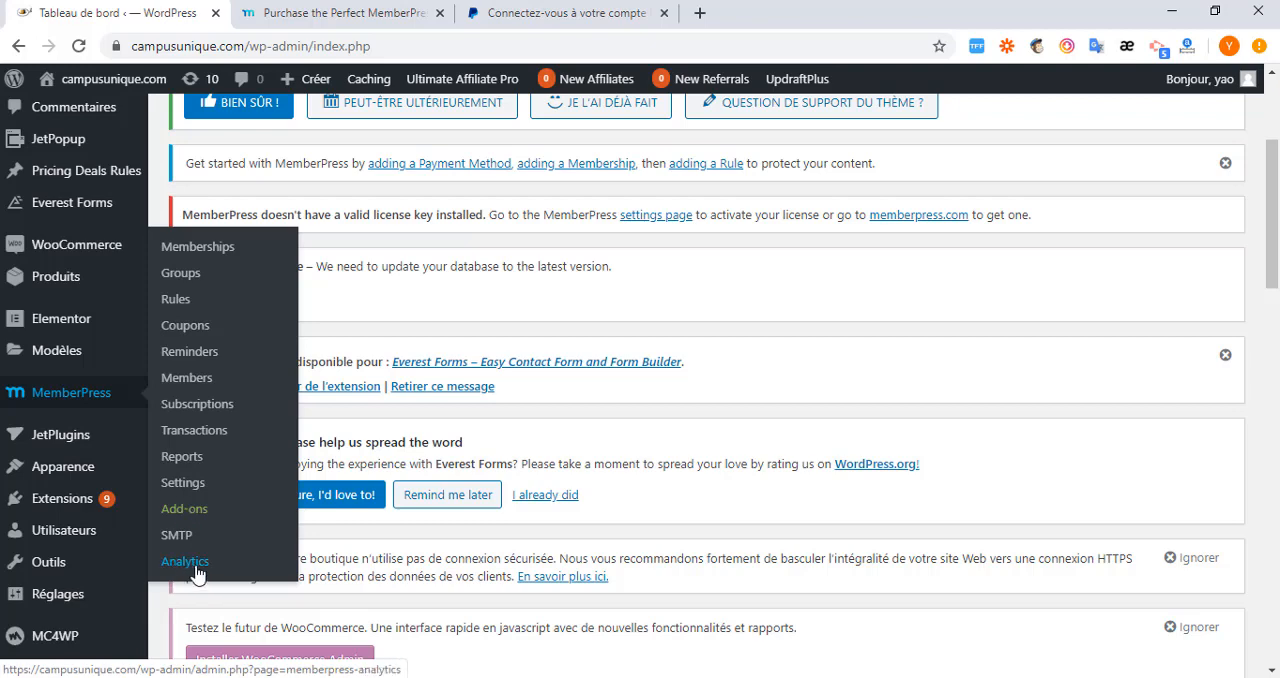
pyautogui.click(182, 486)
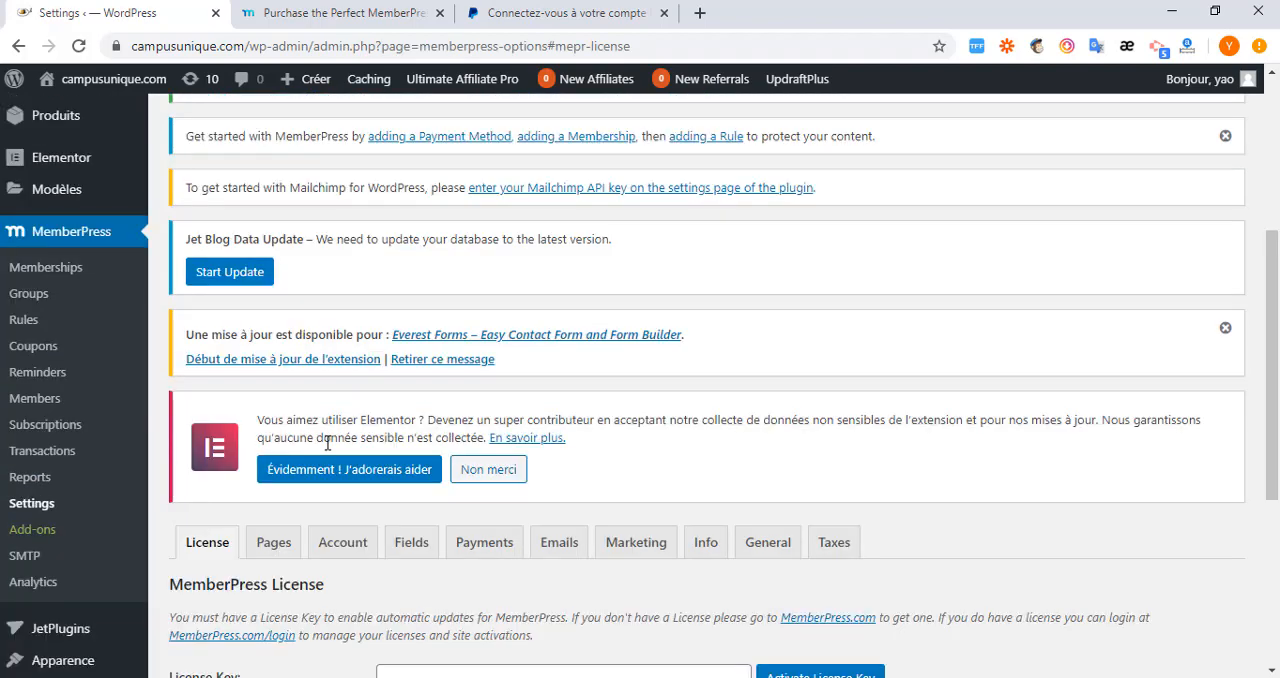
pyautogui.scroll(-3, 327, 443)
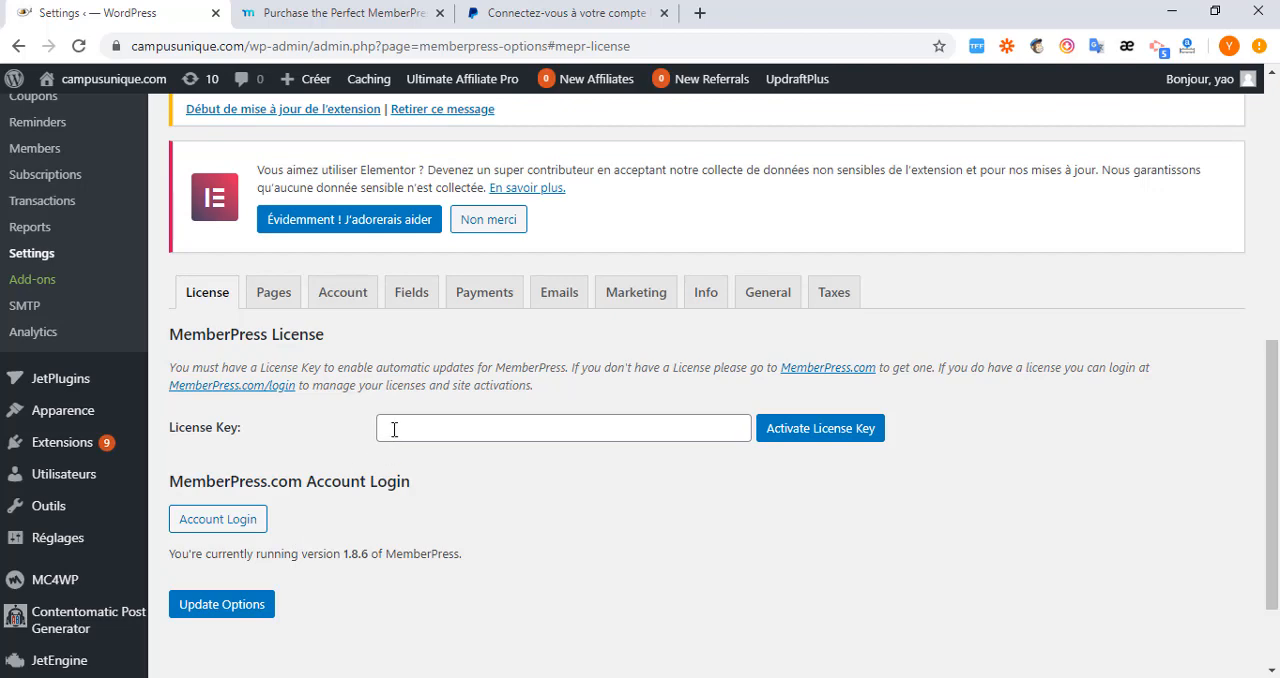
pyautogui.click(275, 297)
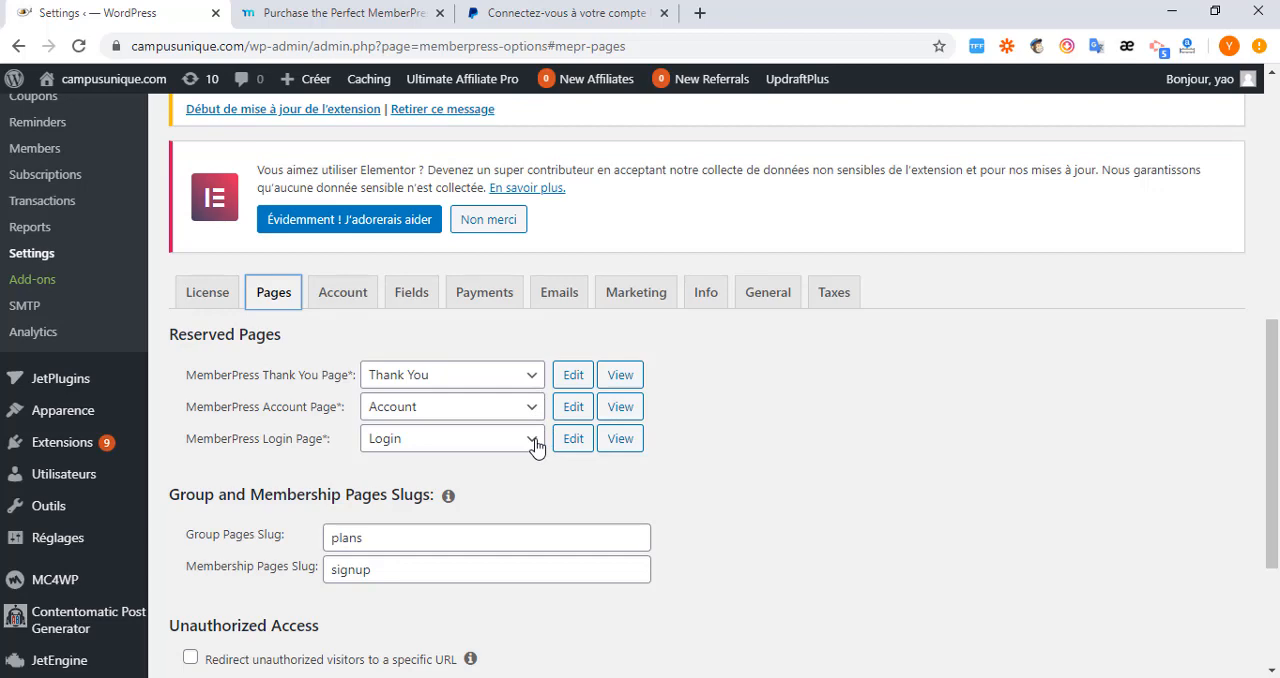
# Try setting the MemberPress Thank You Page to "- Auto Create New Page -".
pyautogui.click(536, 383)
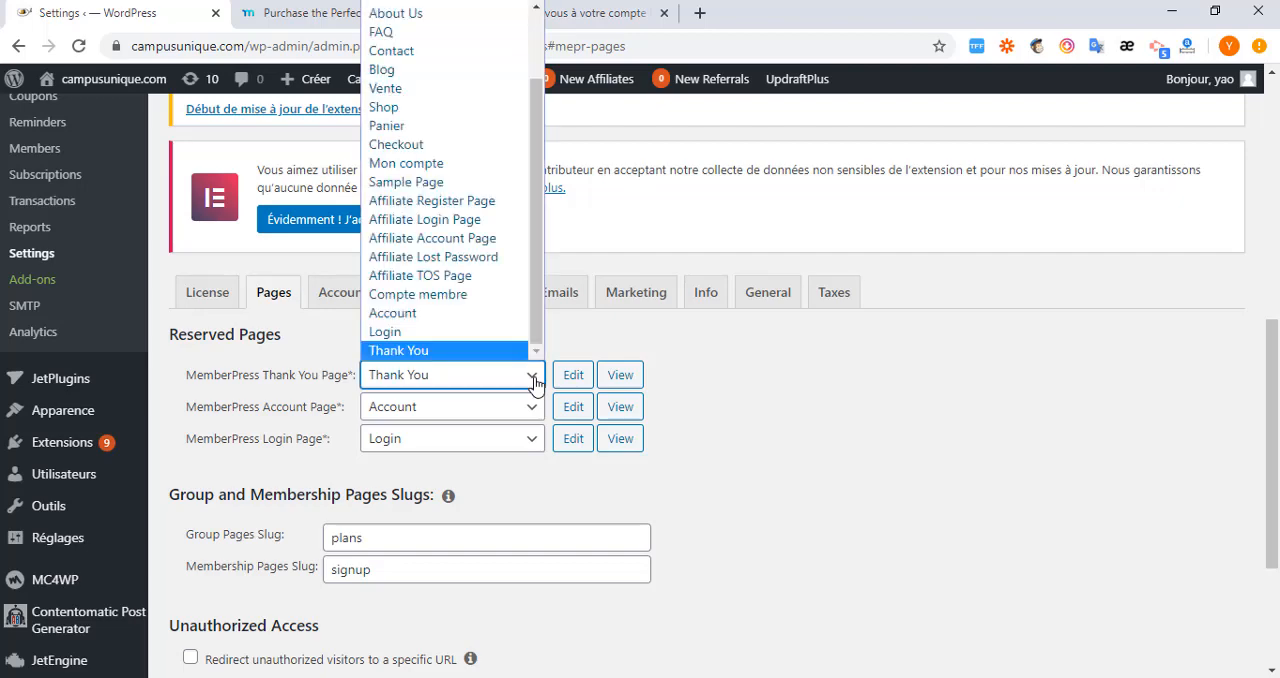
pyautogui.scroll(3, 530, 310)
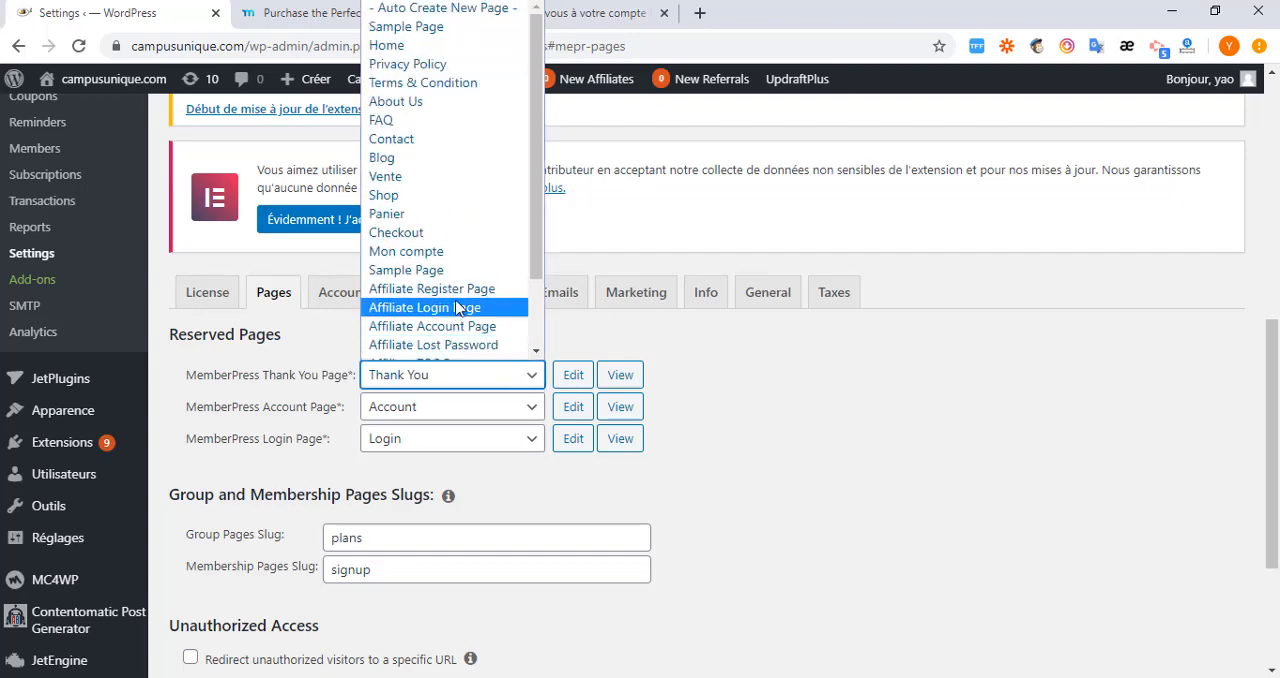
pyautogui.click(430, 8)
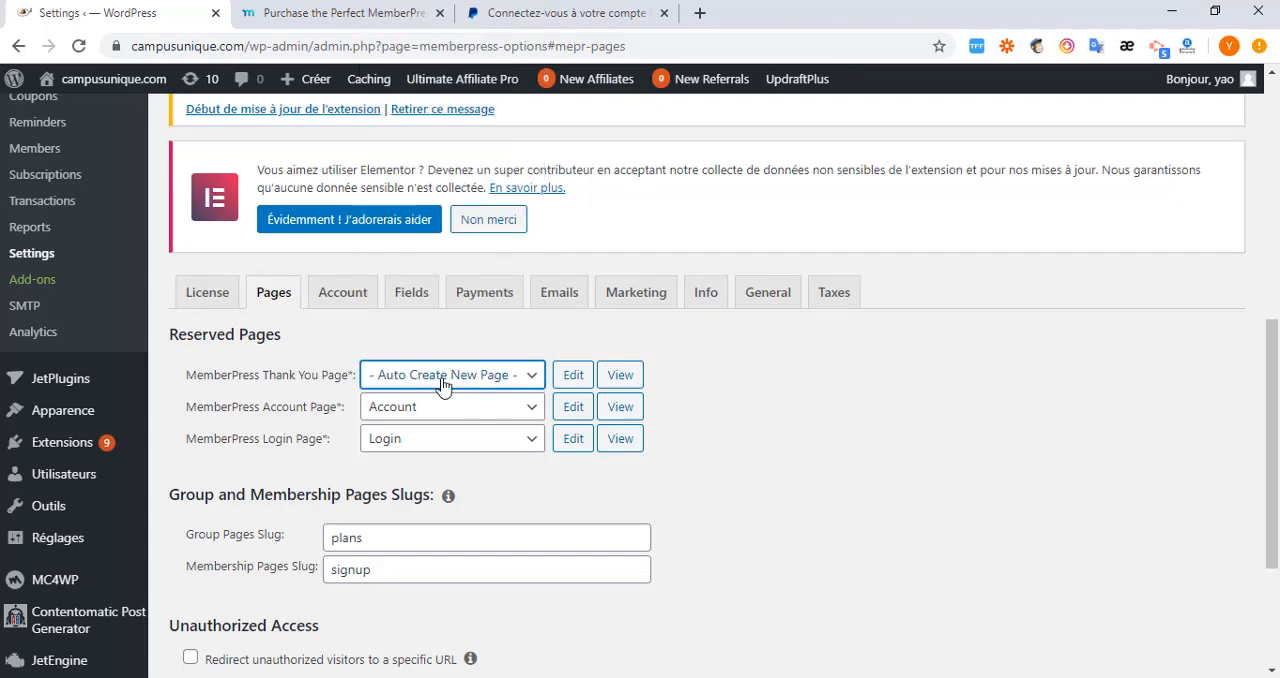
pyautogui.scroll(-3, 480, 566)
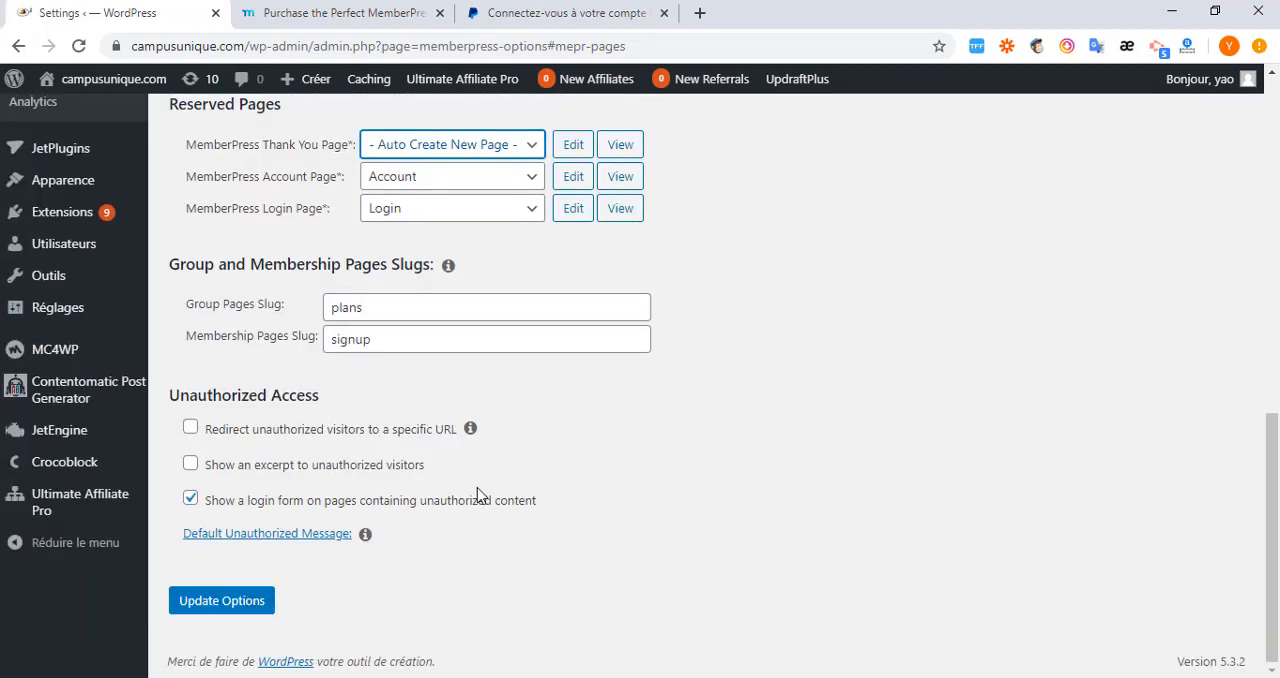
pyautogui.scroll(2, 440, 400)
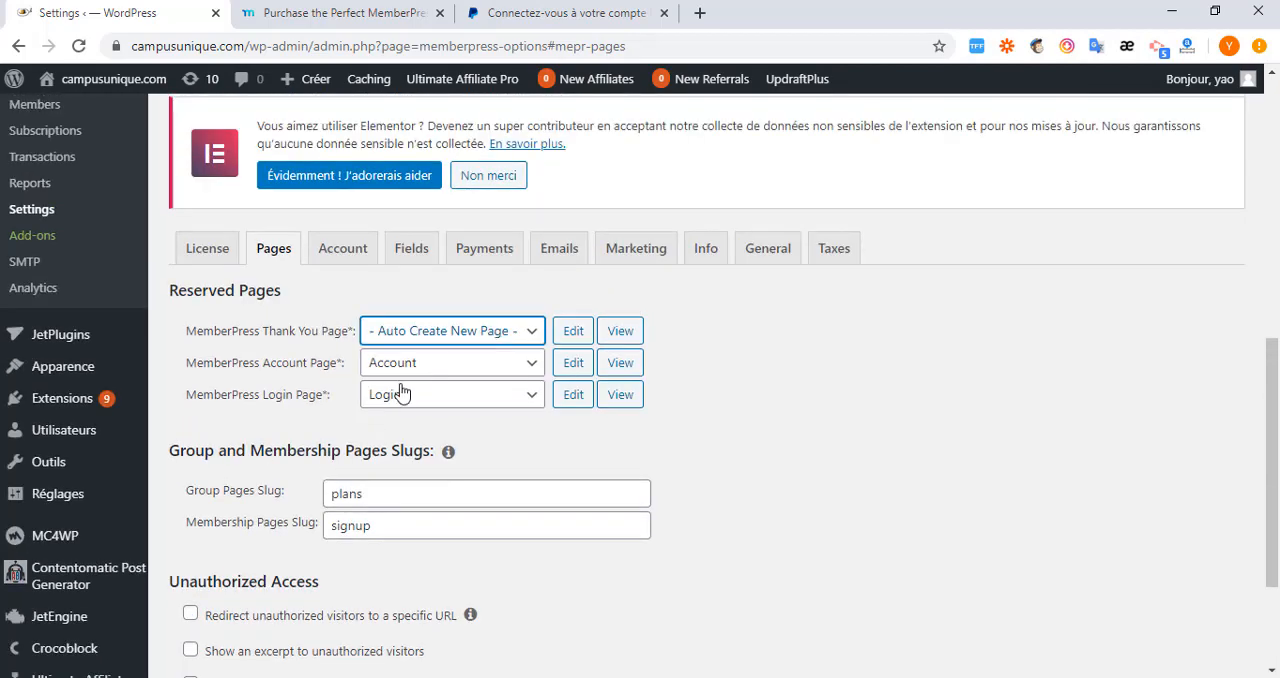
# Restore "Thank You" as the selection for the MemberPress Thank You Page.
pyautogui.click(535, 335)
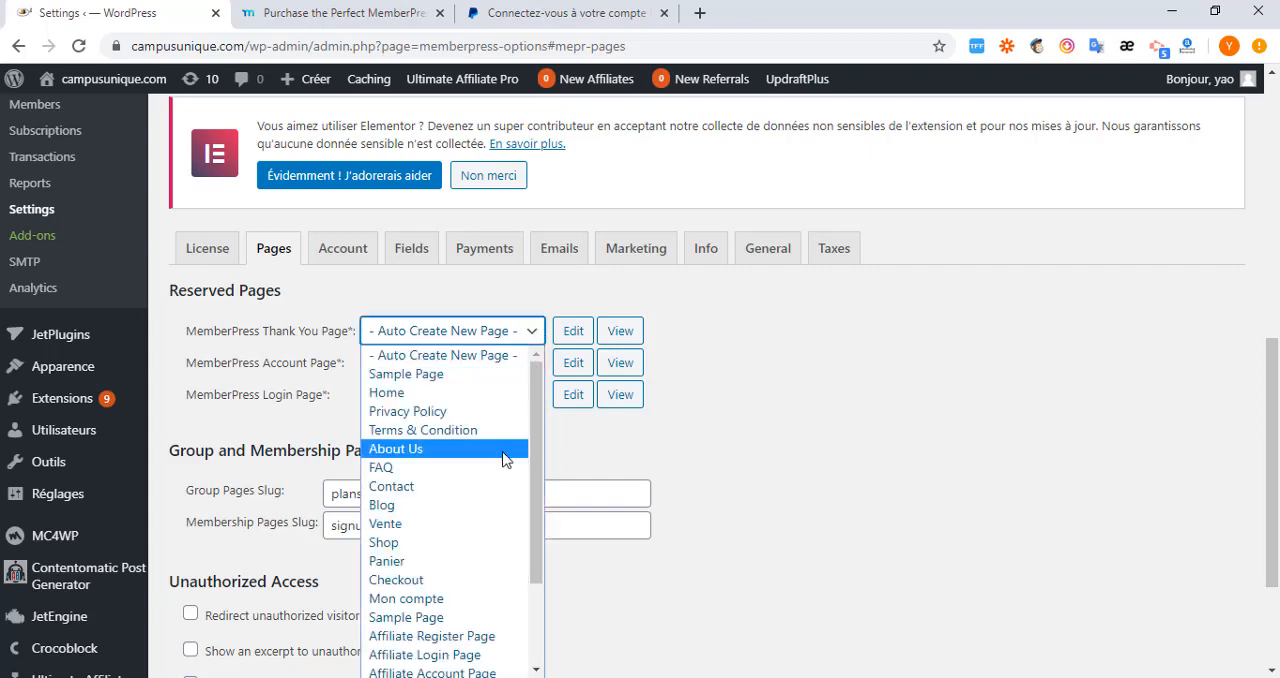
pyautogui.scroll(-2, 495, 520)
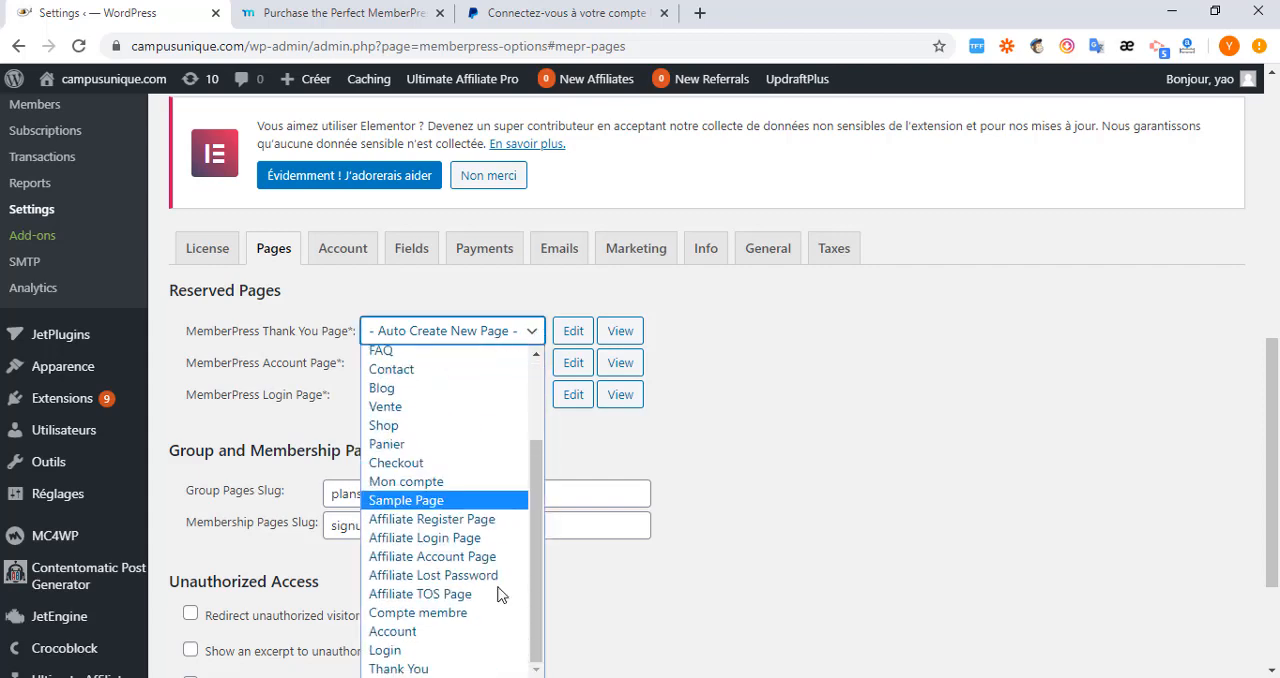
pyautogui.click(481, 669)
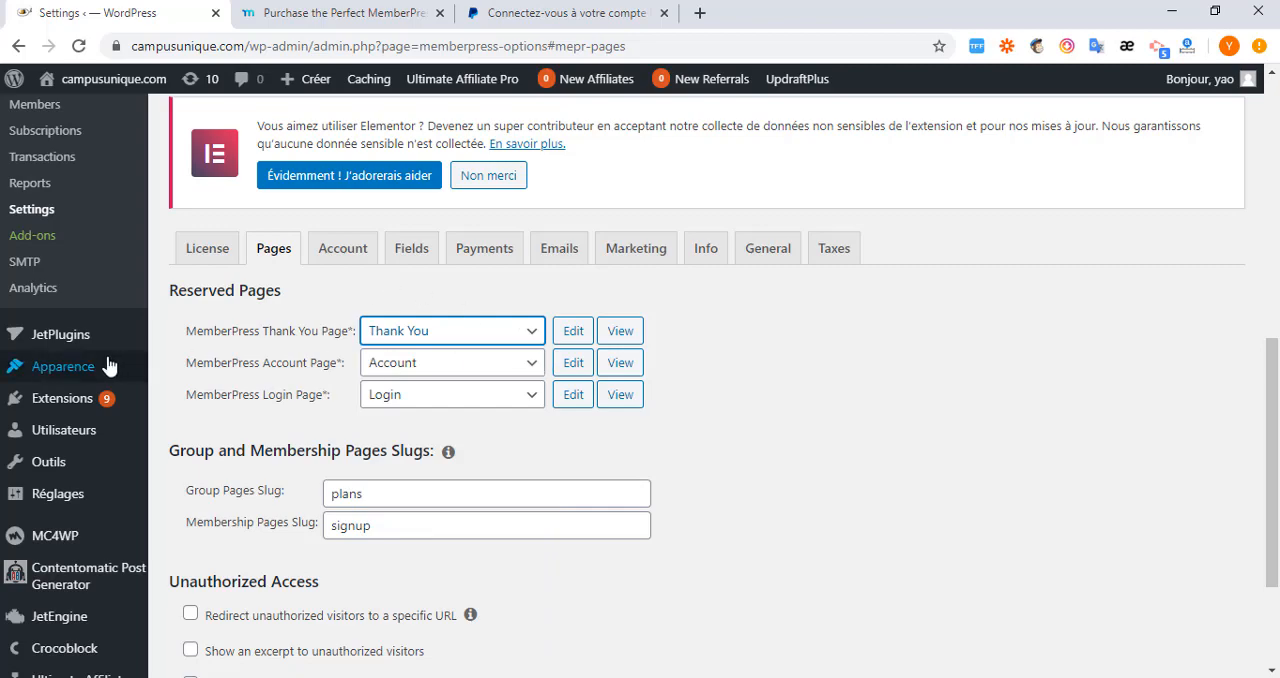
pyautogui.scroll(6, 95, 360)
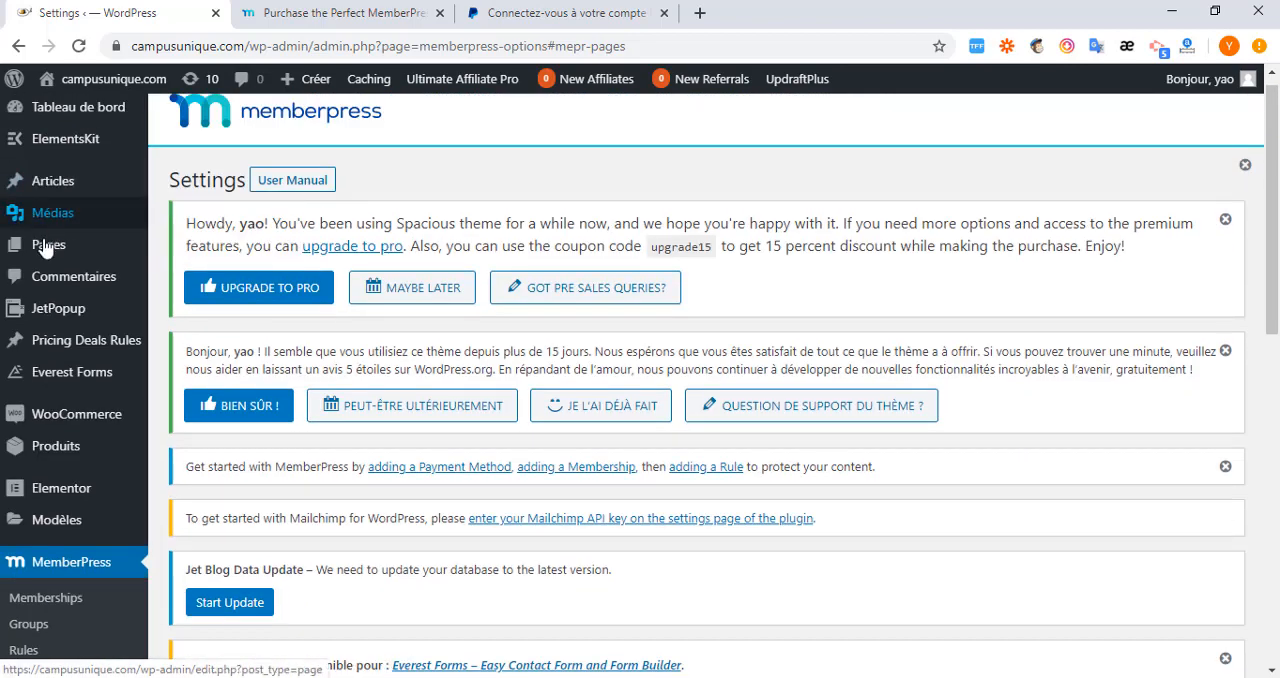
pyautogui.moveTo(45, 249)
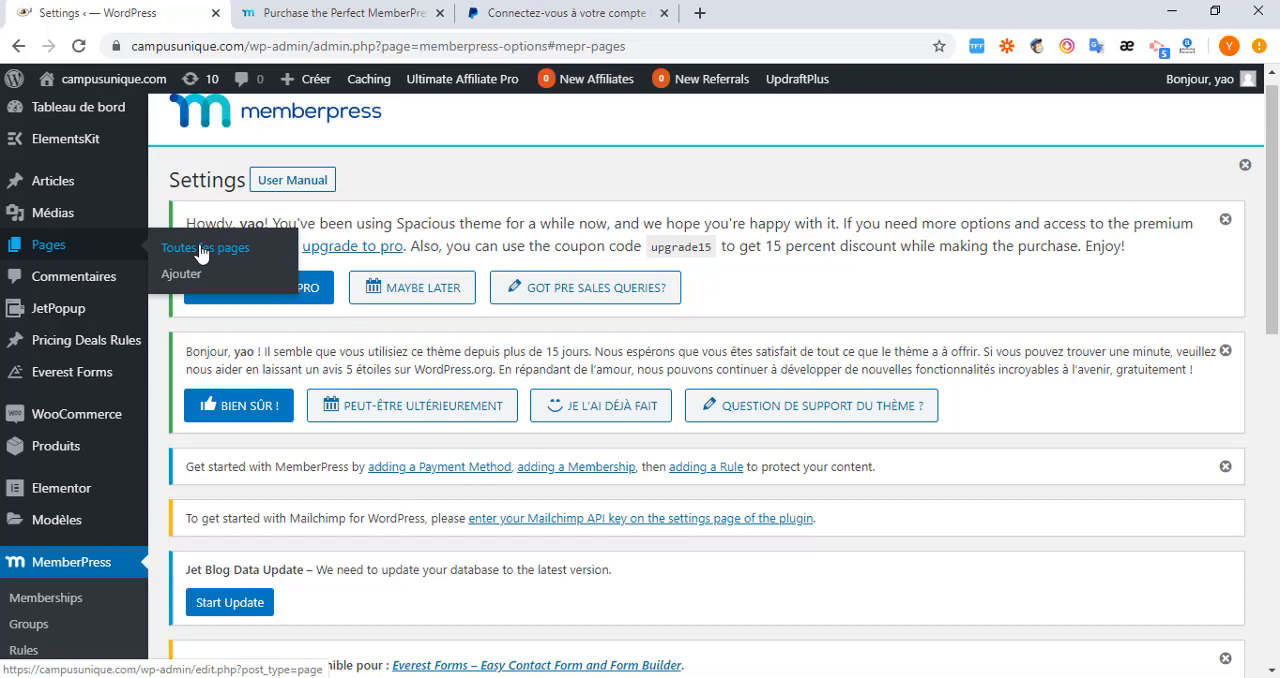
# Open the MemberPress account page for viewing and close the MemberPress pricing page.
pyautogui.scroll(-6, 623, 400)
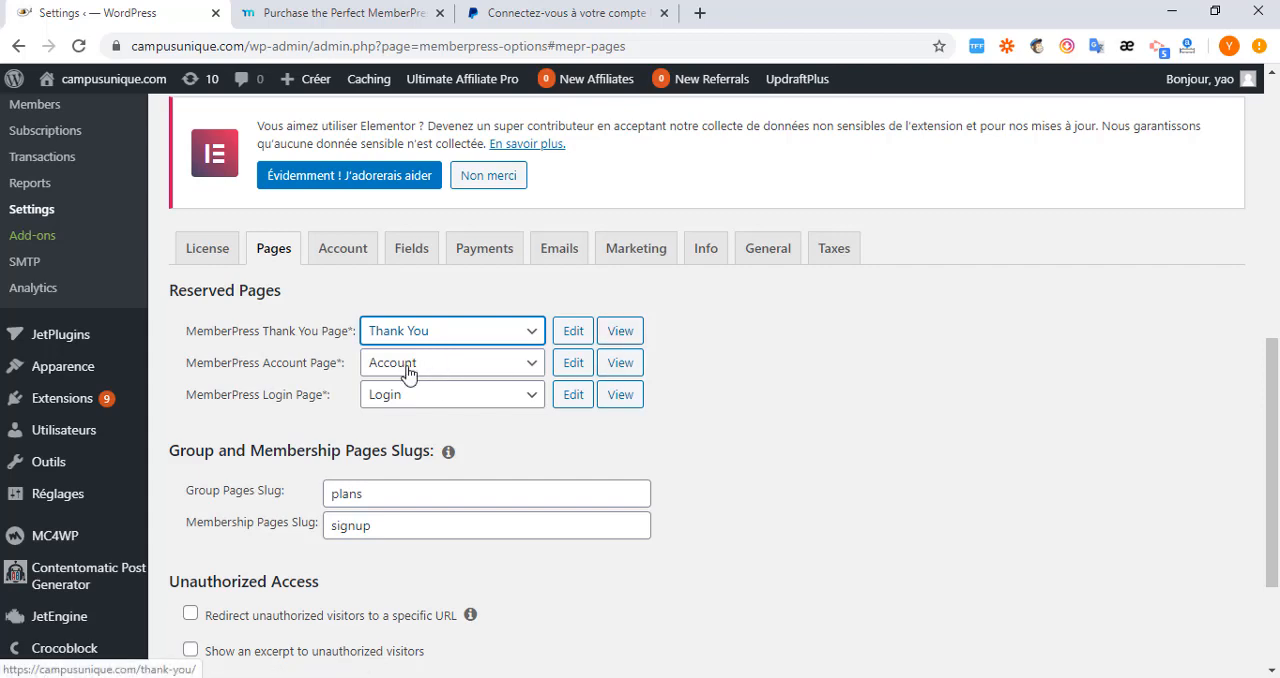
pyautogui.click(621, 366)
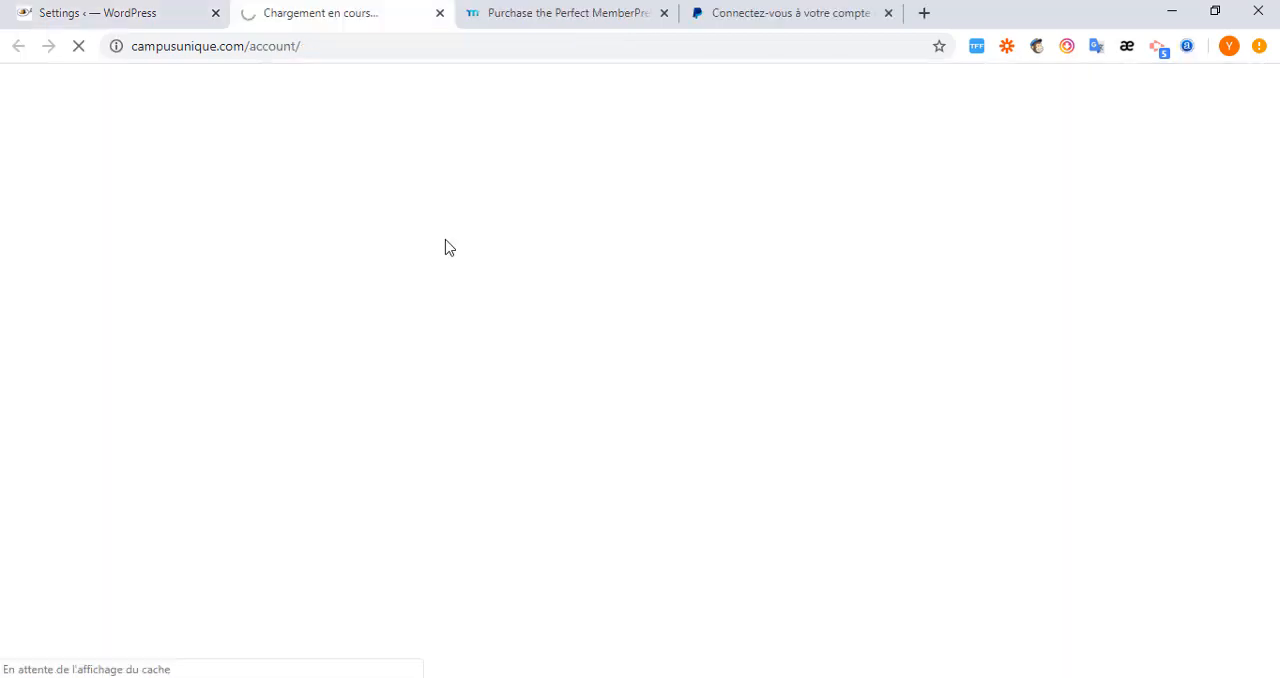
pyautogui.click(664, 15)
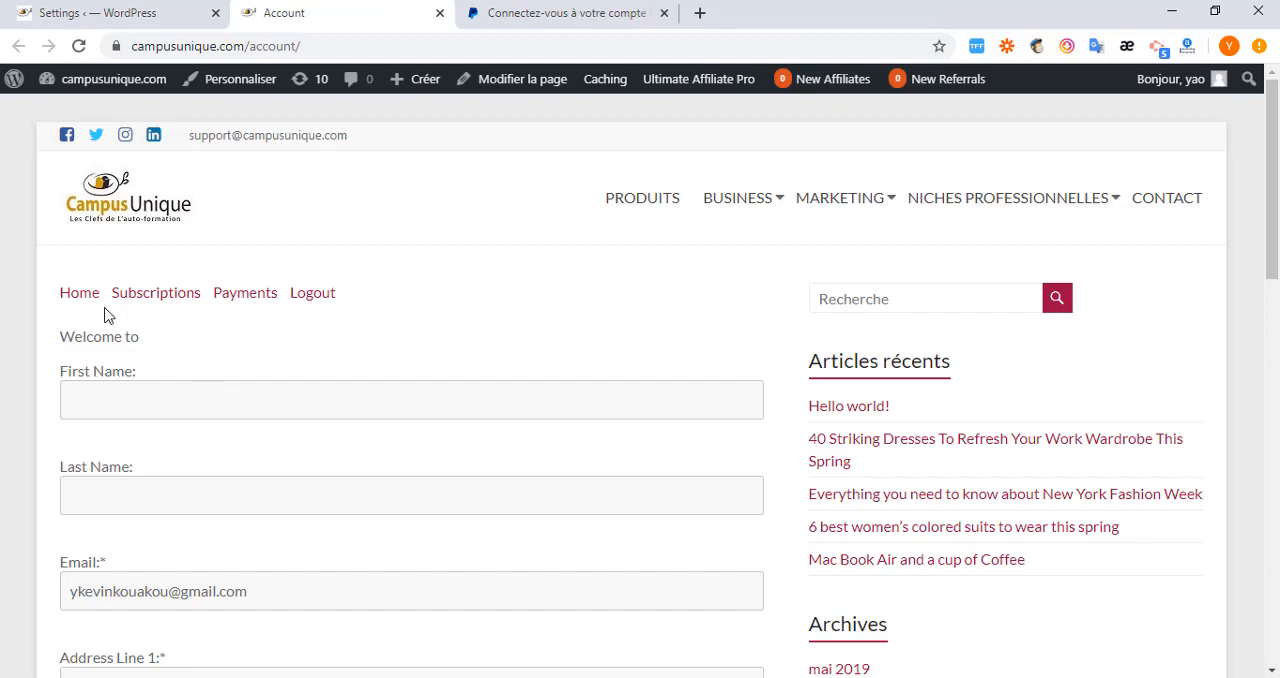
# Examine the profile fields and links on the member account page from top to bottom, then close that page.
pyautogui.scroll(-2, 130, 398)
pyautogui.scroll(-6, 166, 526)
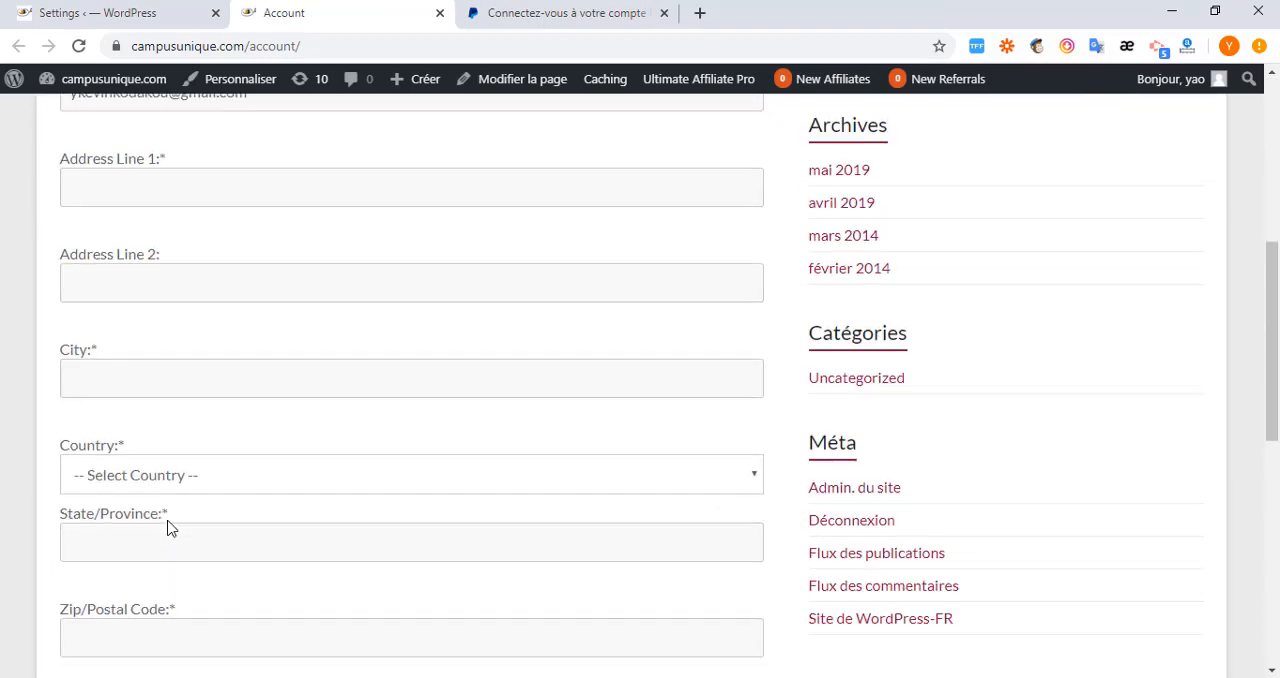
pyautogui.scroll(8, 168, 528)
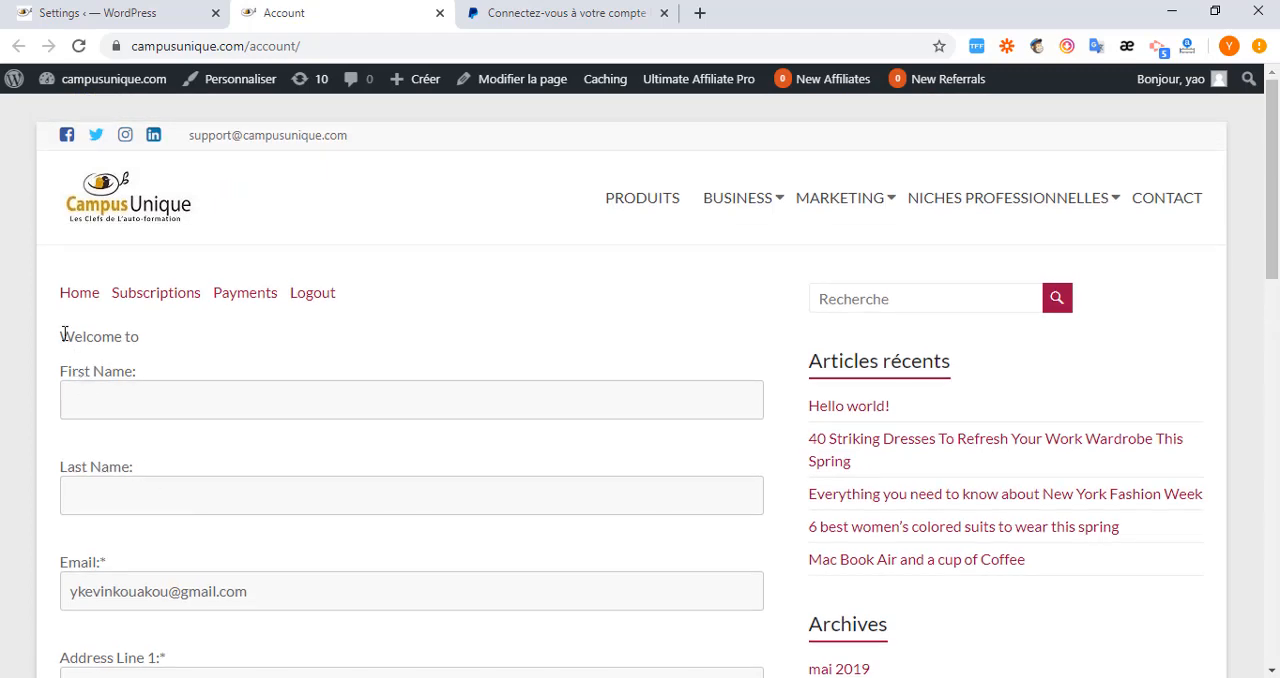
pyautogui.scroll(-1, 100, 350)
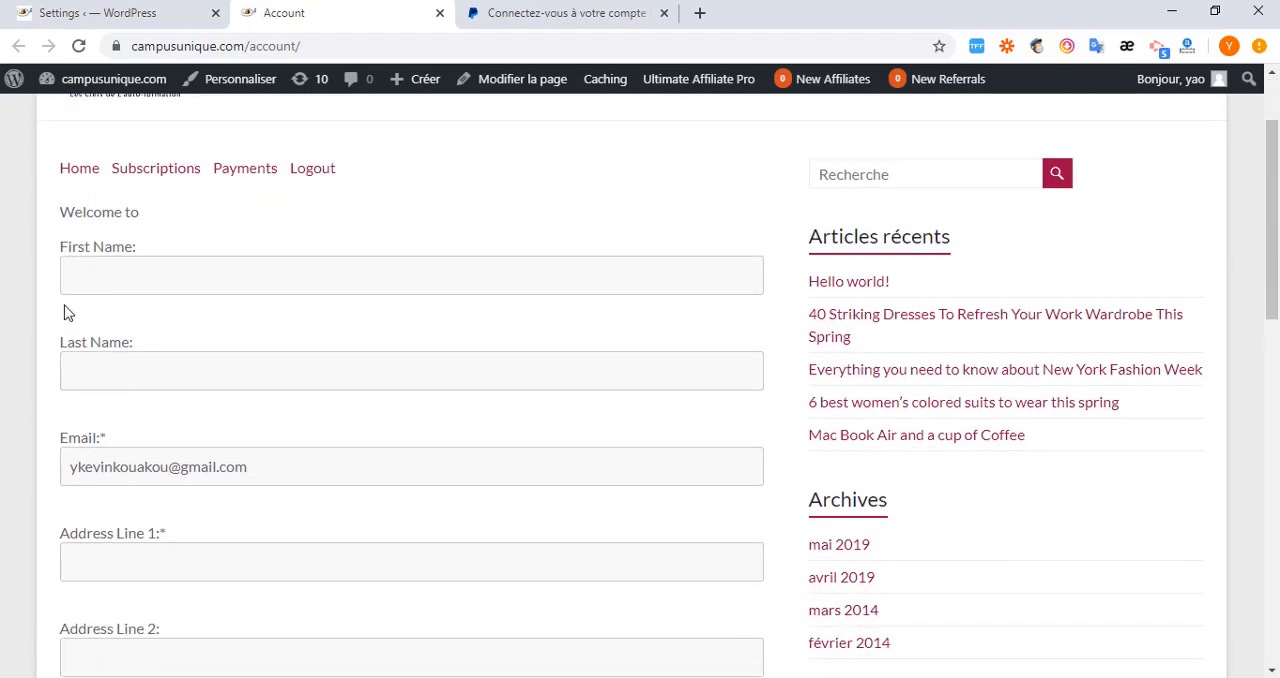
pyautogui.scroll(-1, 100, 400)
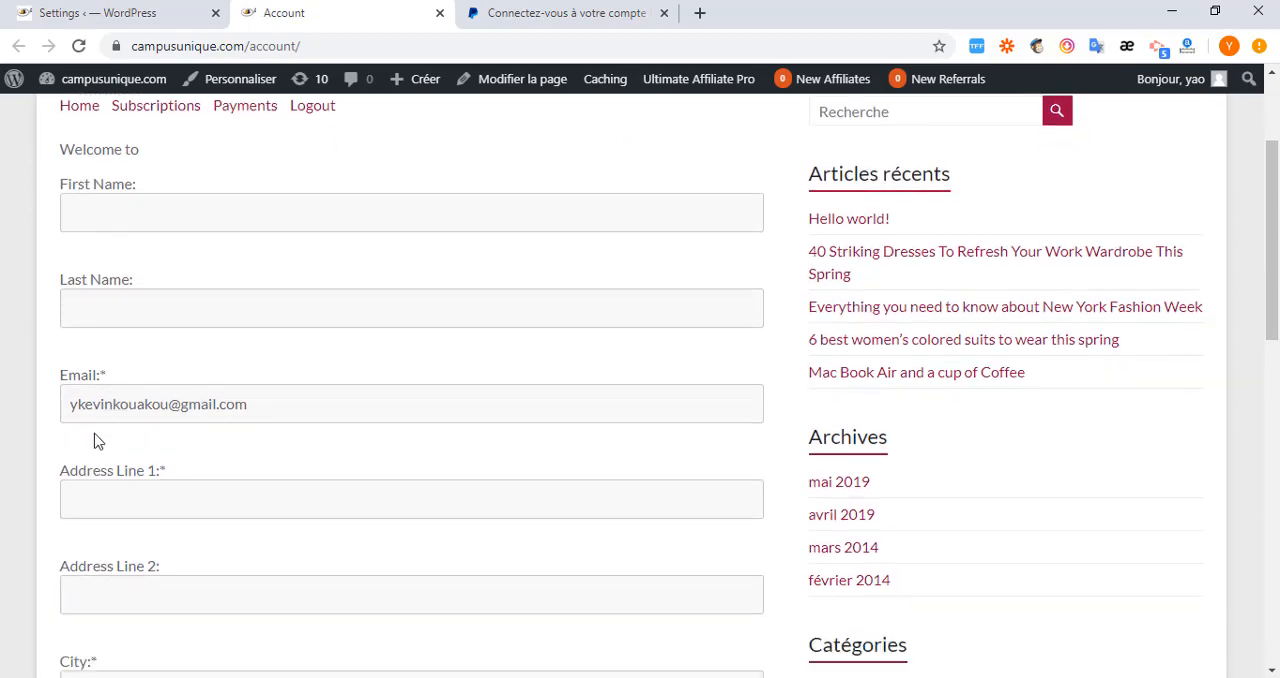
pyautogui.scroll(-1, 100, 480)
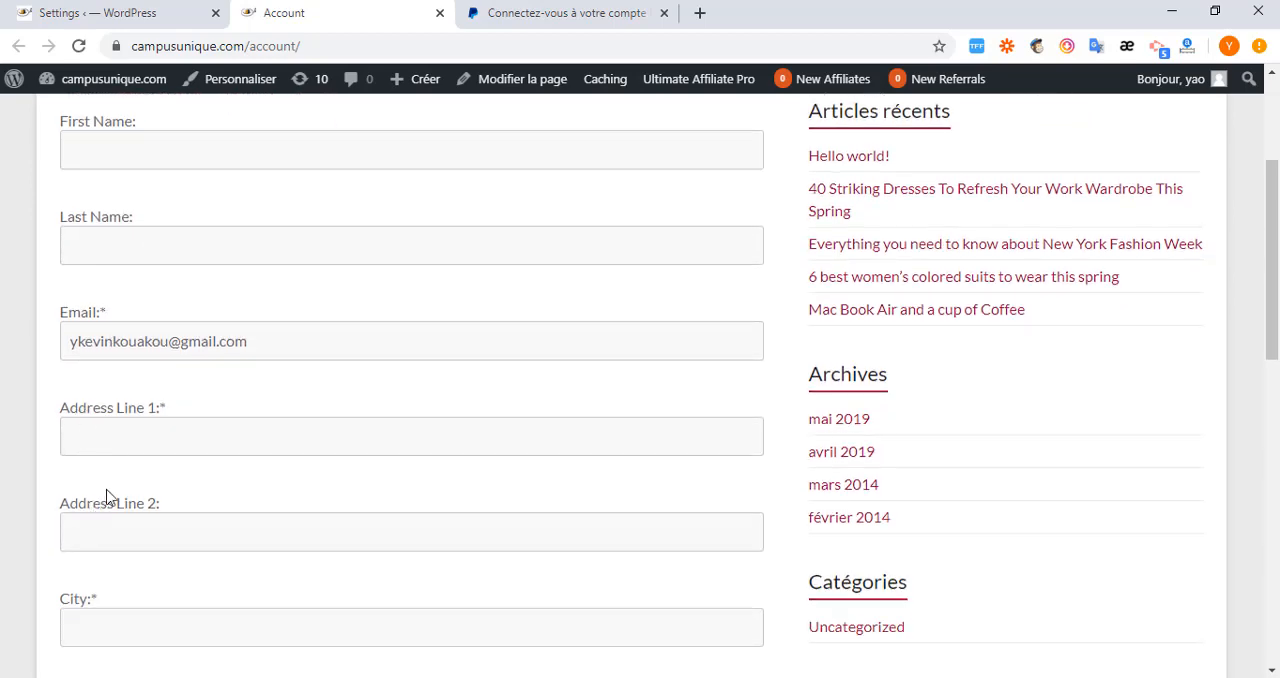
pyautogui.scroll(-1, 128, 468)
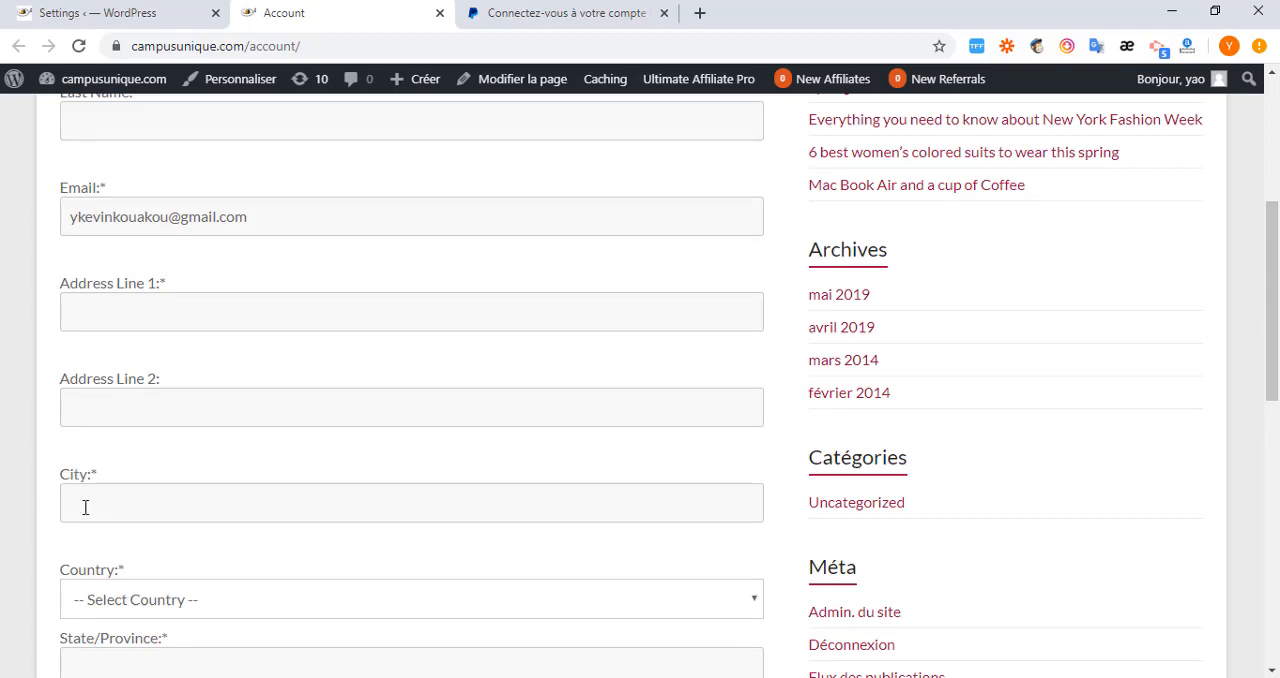
pyautogui.scroll(-2, 86, 508)
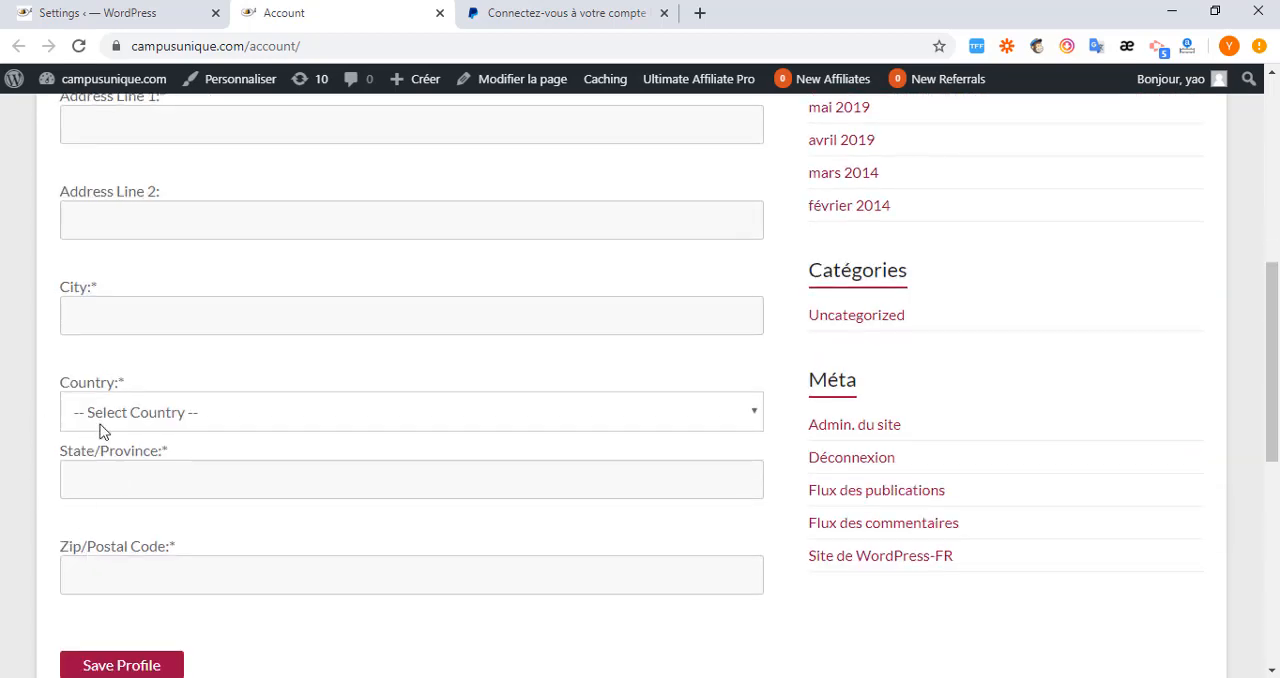
pyautogui.scroll(-2, 116, 416)
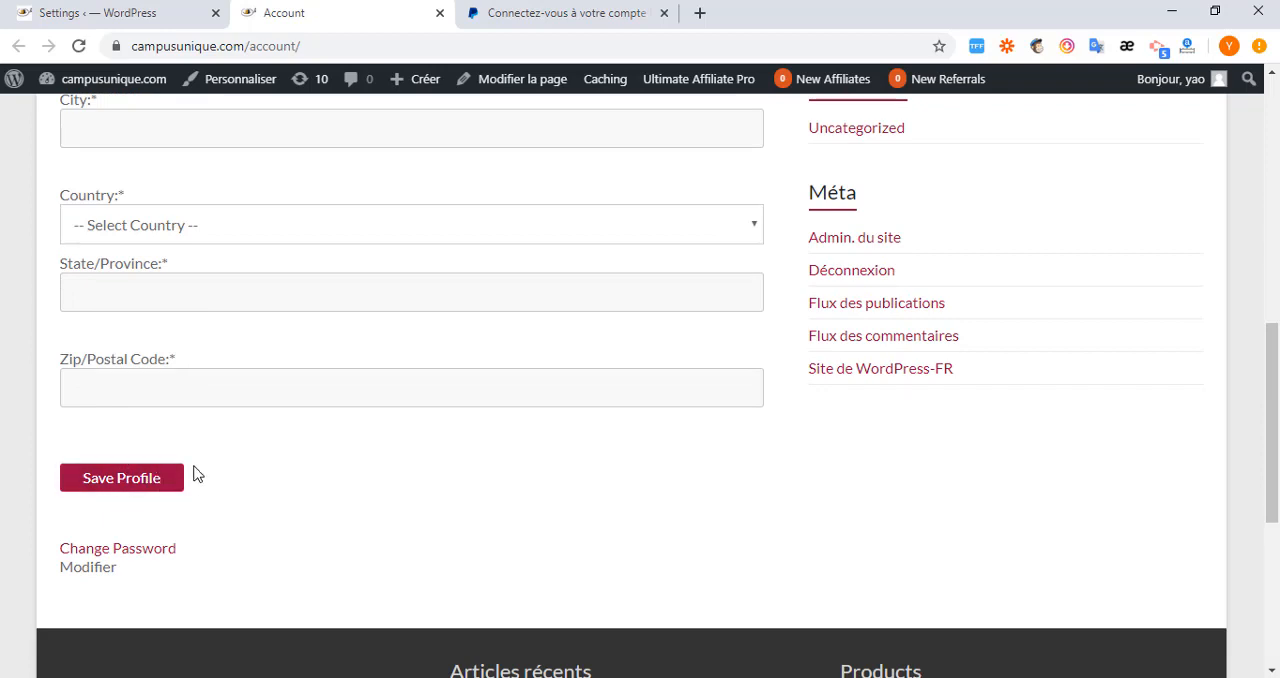
pyautogui.click(440, 14)
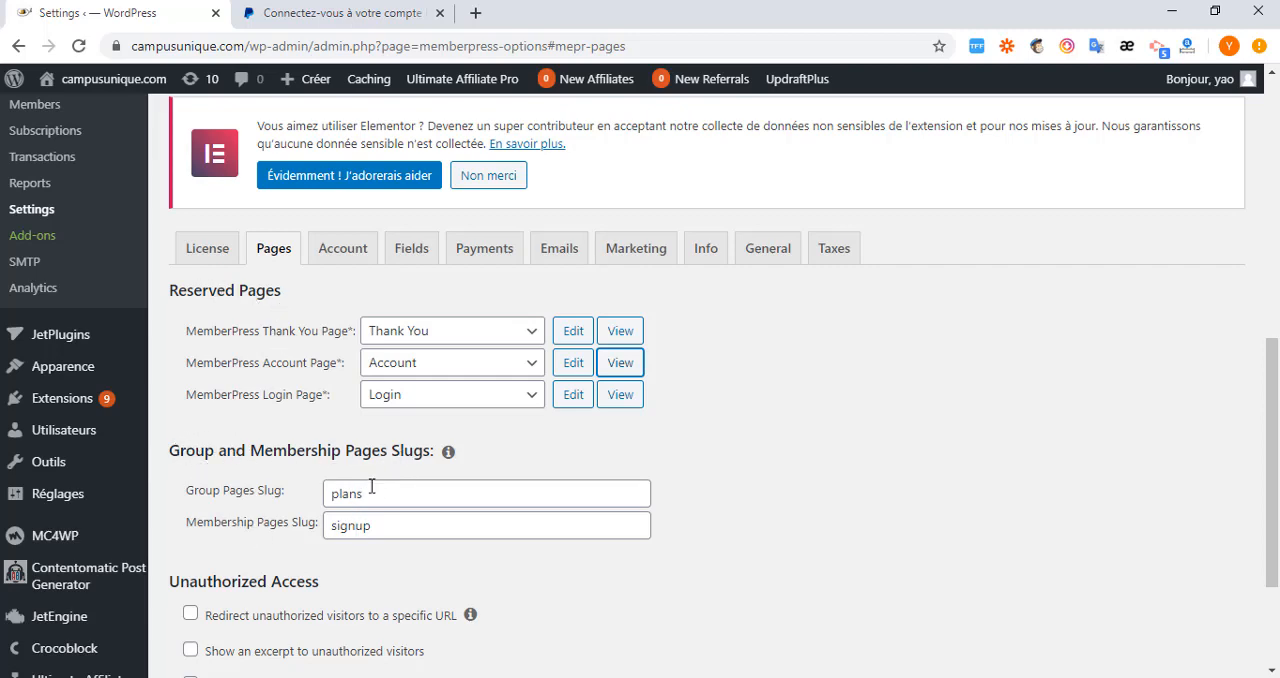
# Set the Membership Pages Slug to "Inscription".
pyautogui.scroll(-1, 371, 486)
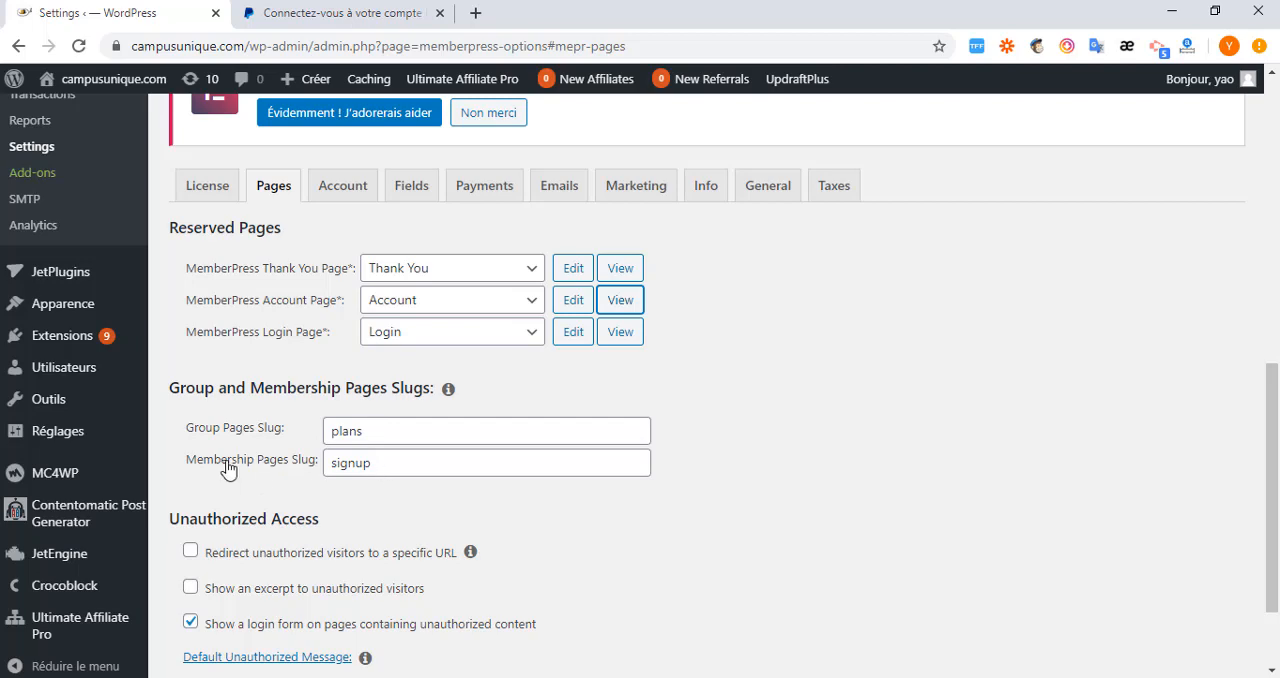
pyautogui.click(377, 467)
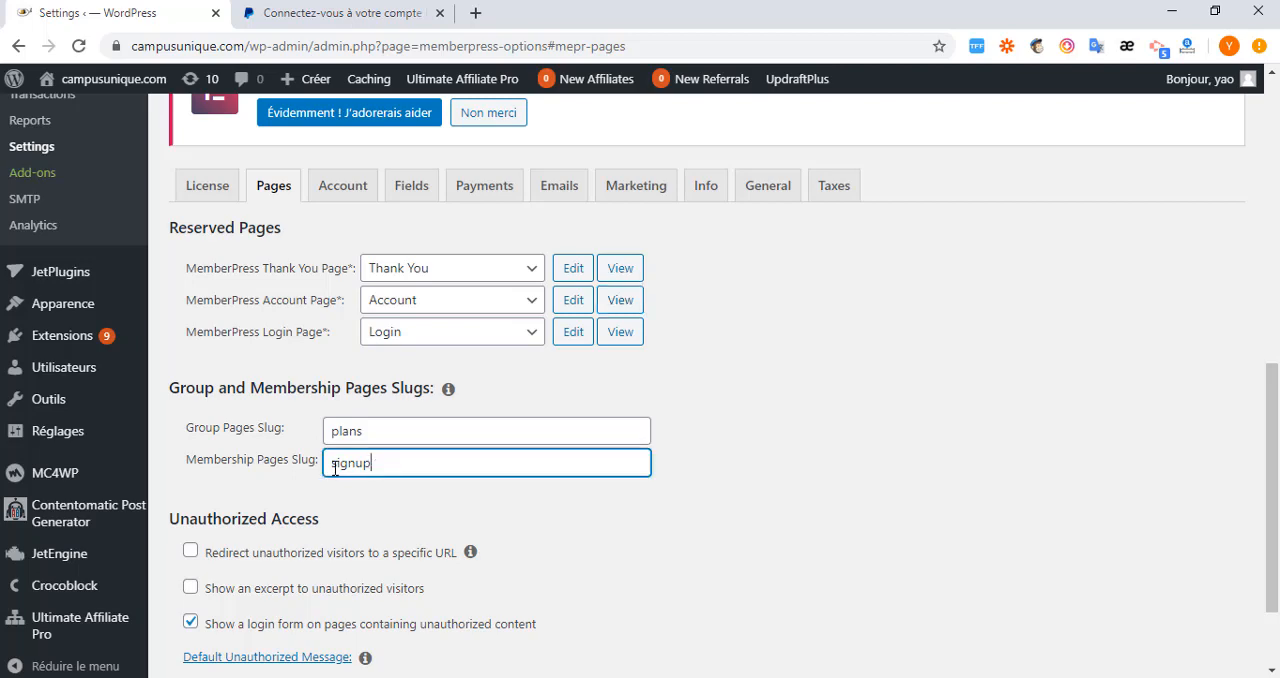
pyautogui.doubleClick(378, 468)
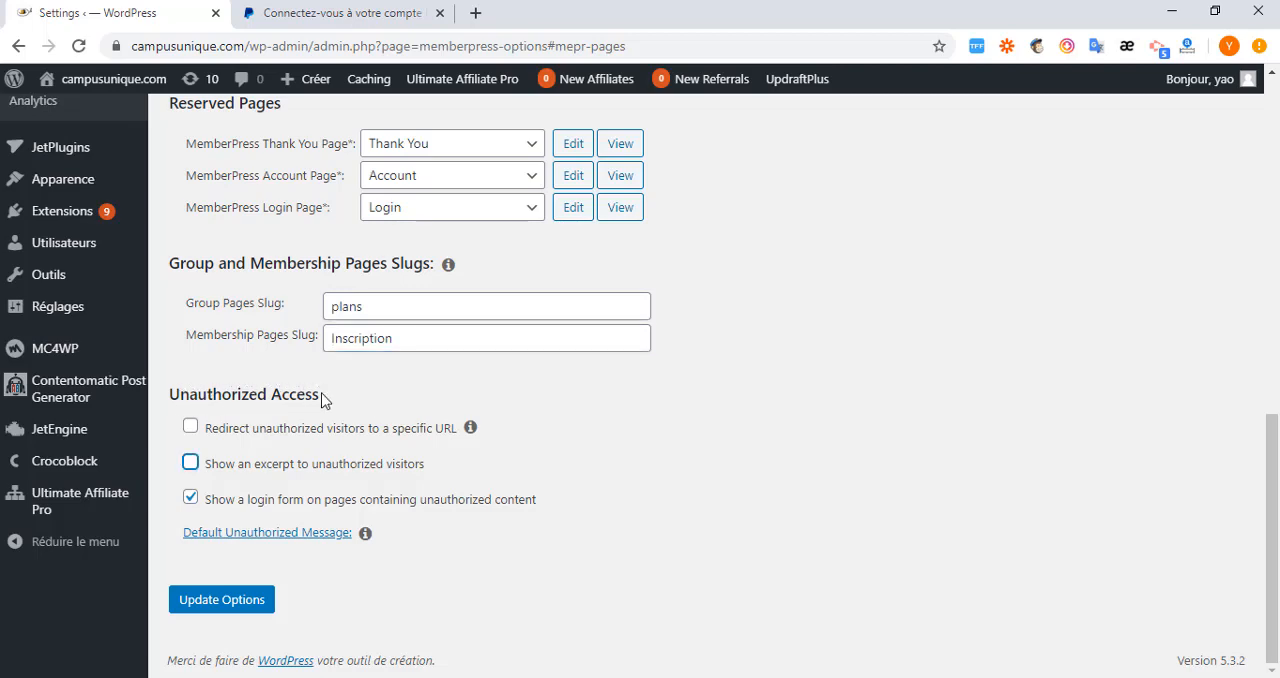
# Try enabling the redirect of unauthorized visitors to a specific URL, and turn it off without entering a URL.
pyautogui.click(190, 427)
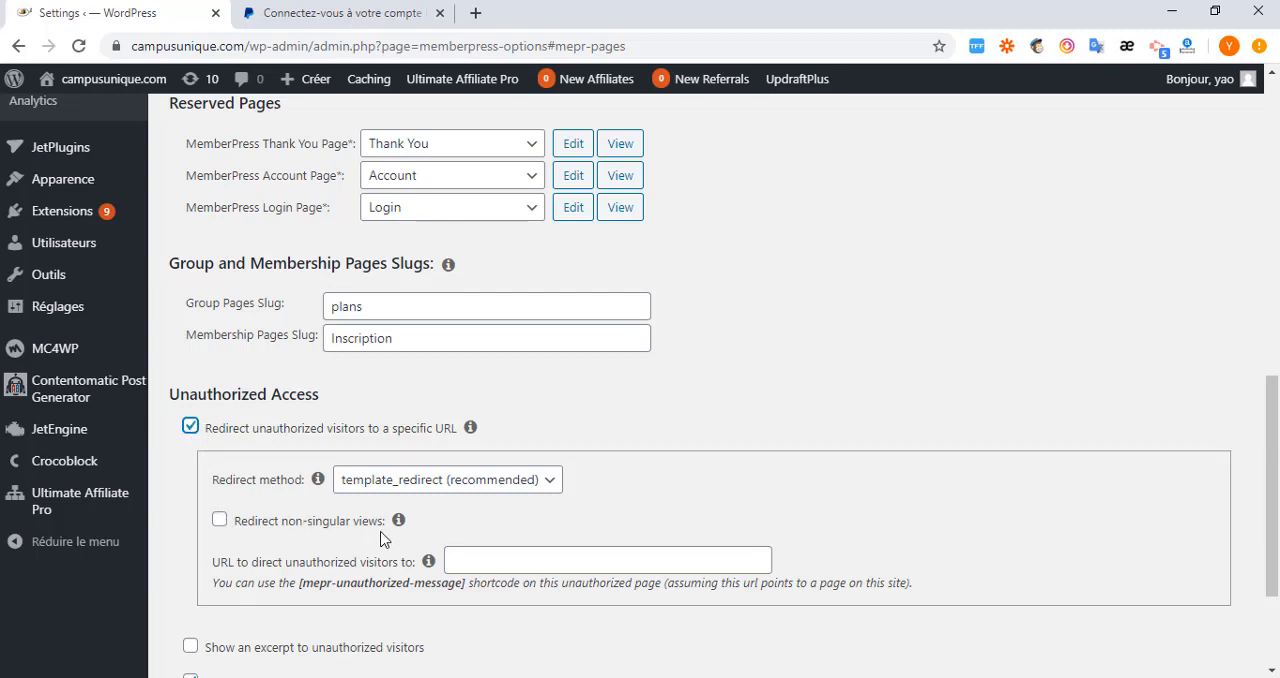
pyautogui.click(470, 563)
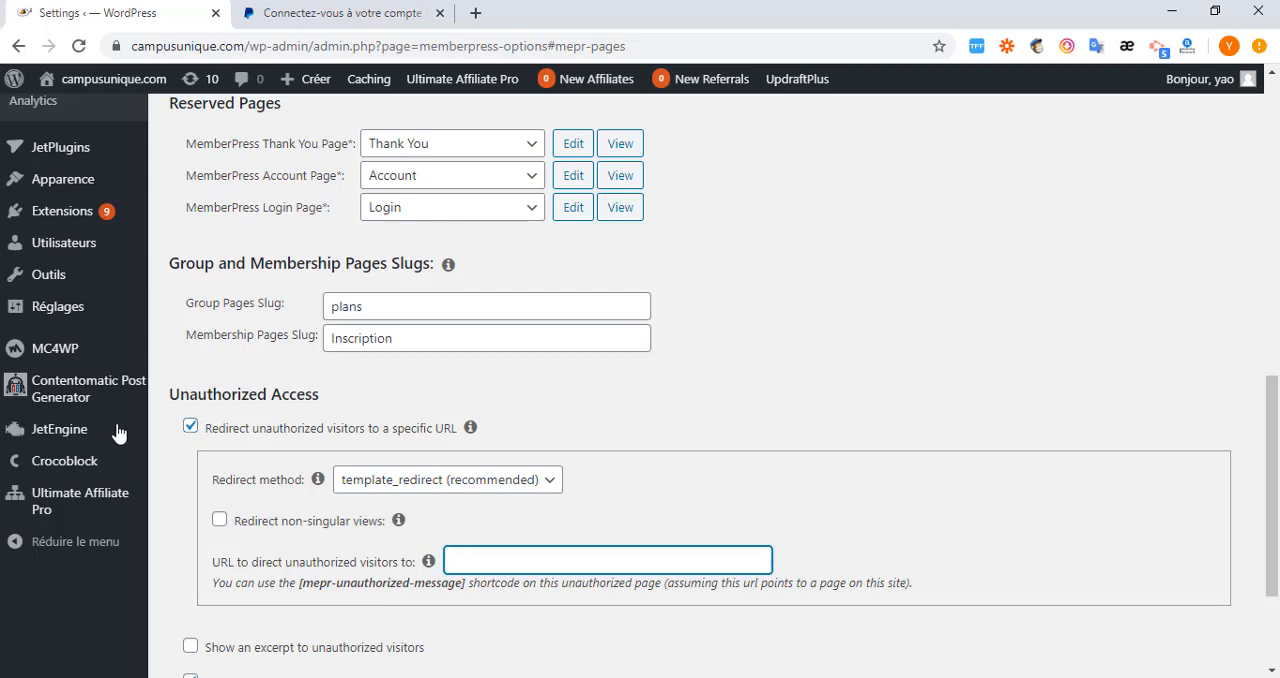
pyautogui.click(190, 427)
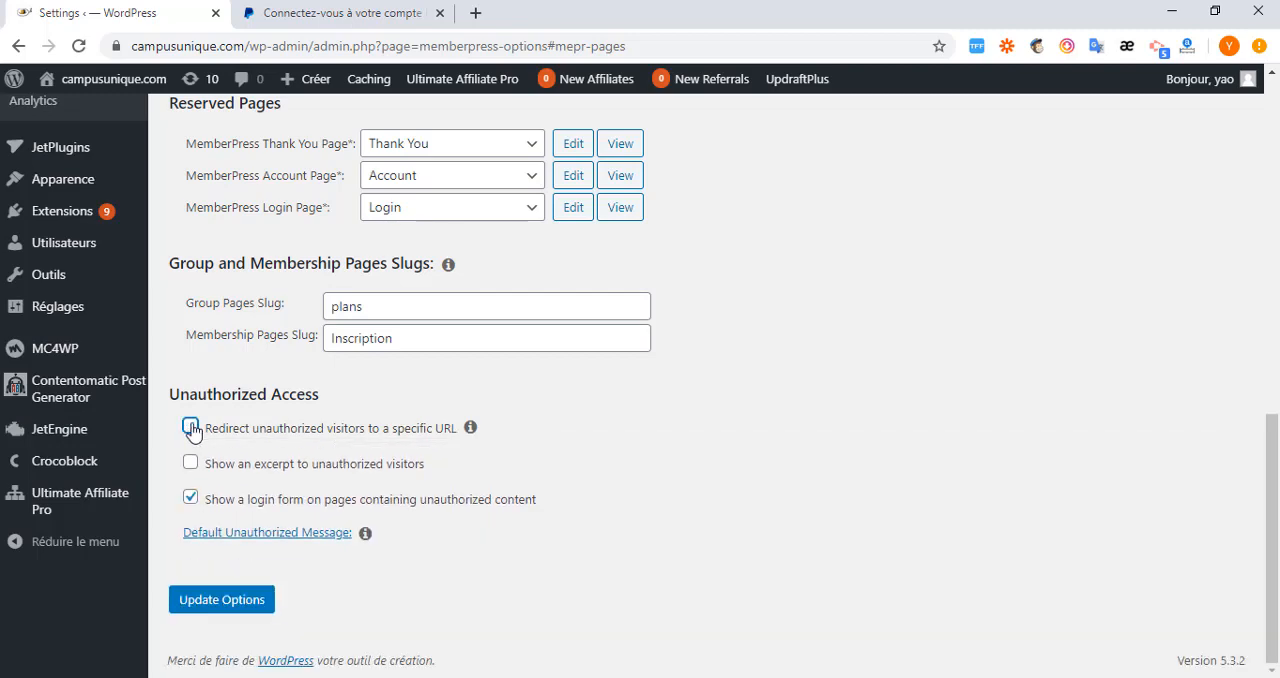
# Try enabling a custom excerpt for unauthorized visitors, check its character limit, and turn the option off.
pyautogui.click(190, 466)
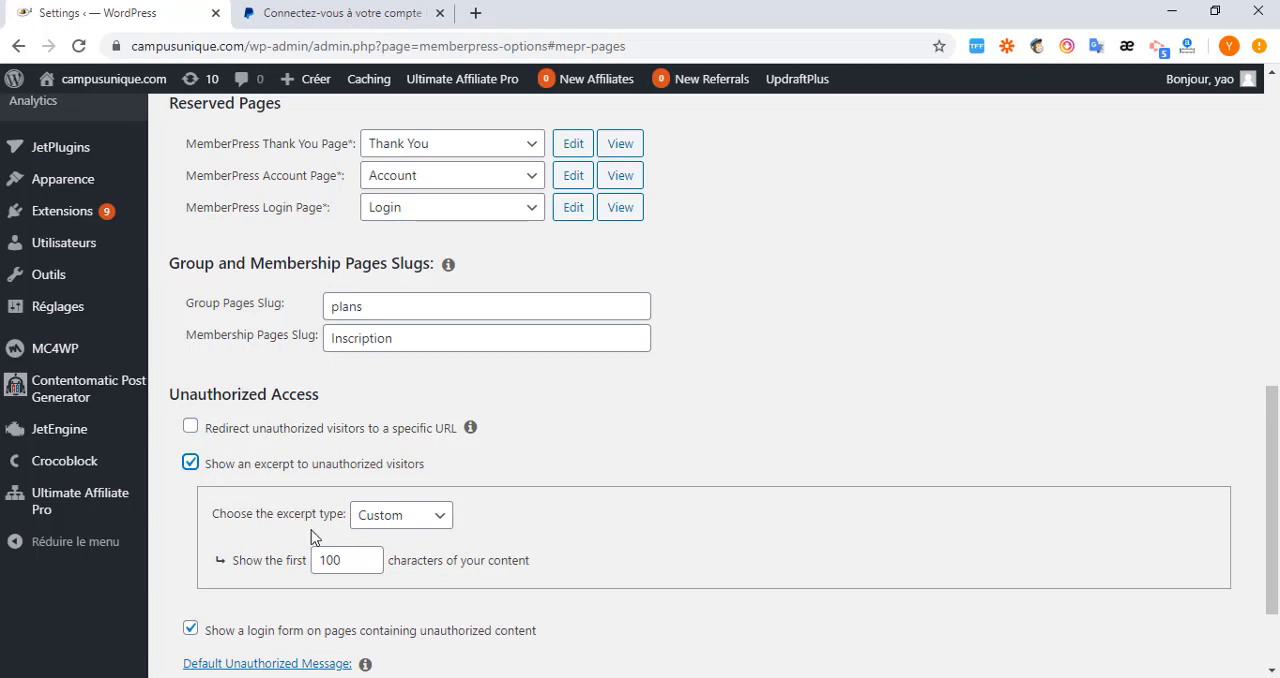
pyautogui.click(344, 563)
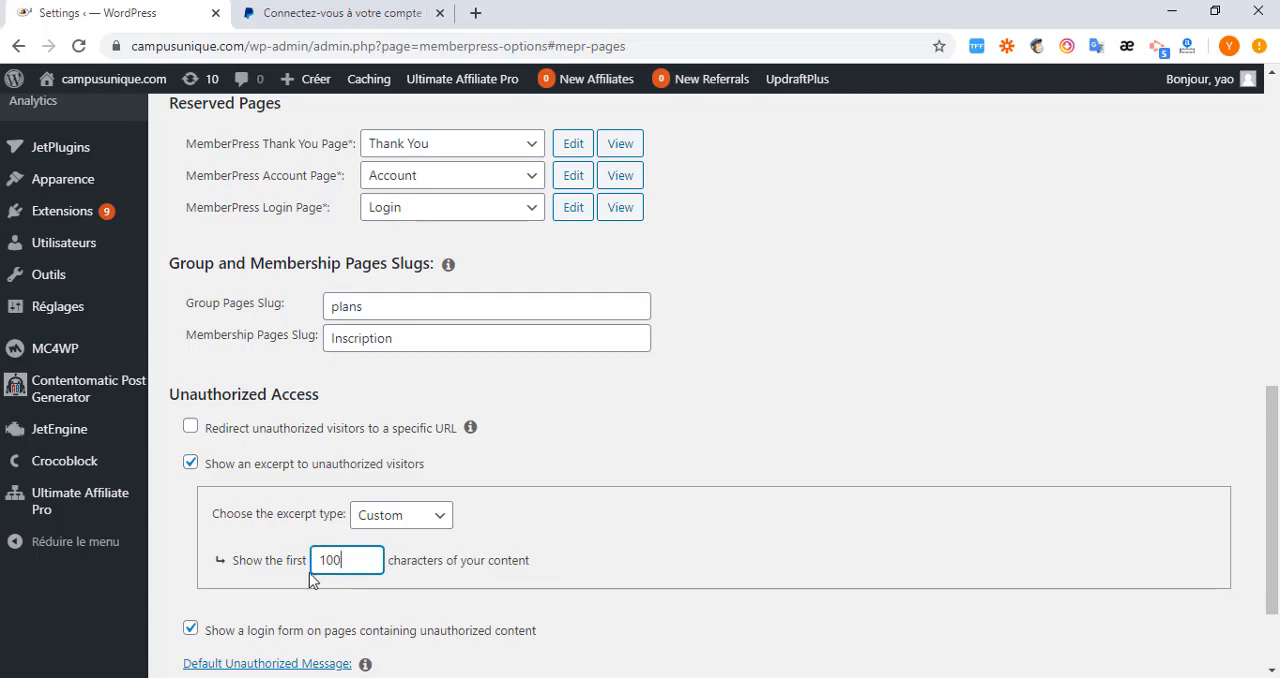
pyautogui.doubleClick(340, 562)
pyautogui.click(373, 560)
pyautogui.click(191, 464)
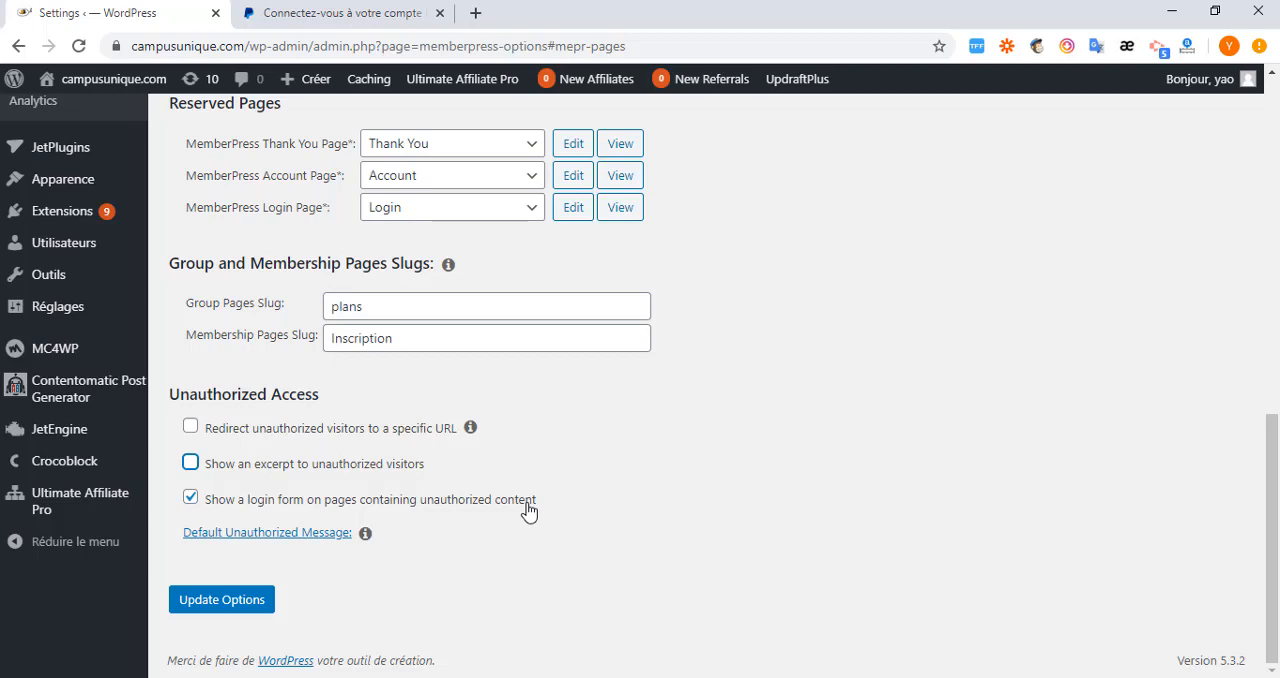
# Review the text of the Default Unauthorized Message in its editor, then collapse the editor.
pyautogui.click(250, 535)
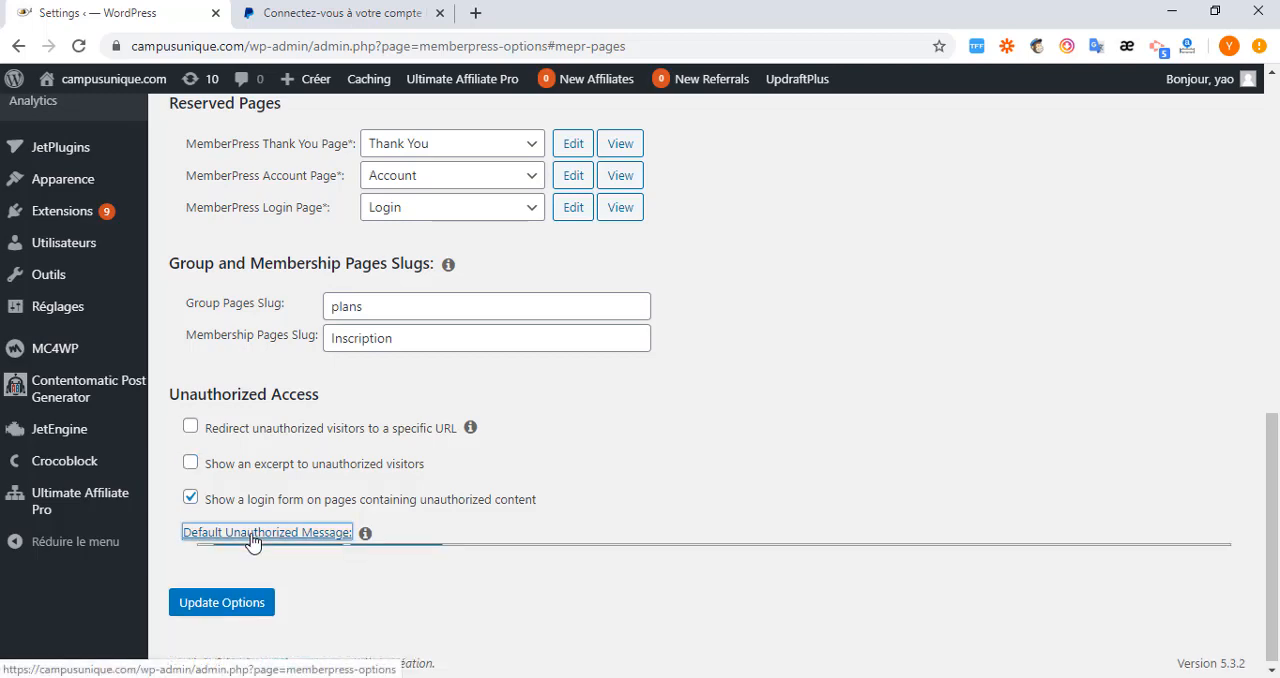
pyautogui.scroll(-3, 390, 560)
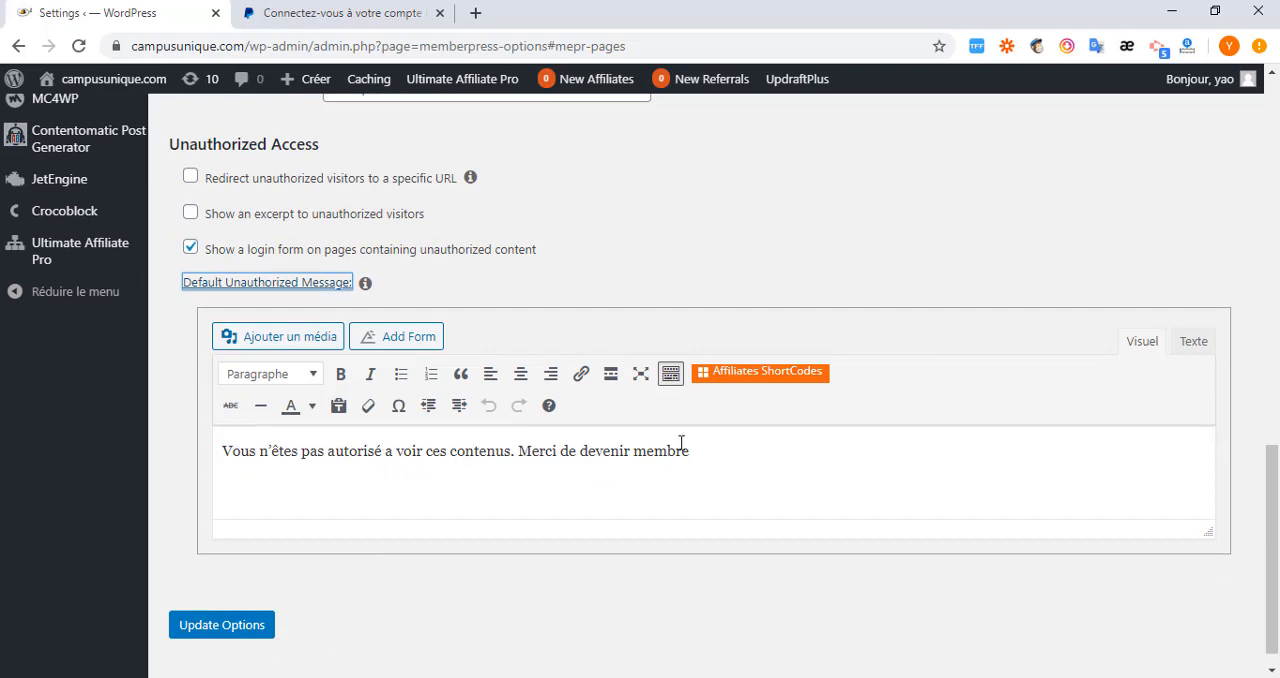
pyautogui.moveTo(690, 450); pyautogui.dragTo(218, 447)
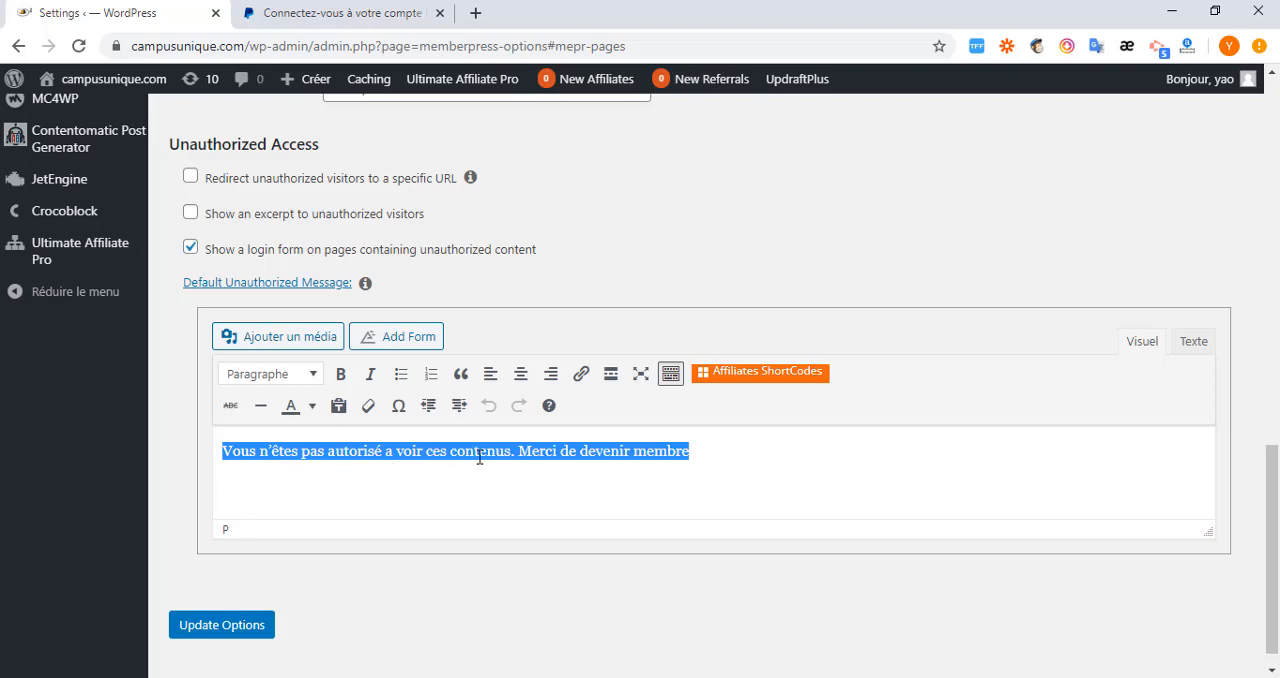
pyautogui.scroll(2, 424, 466)
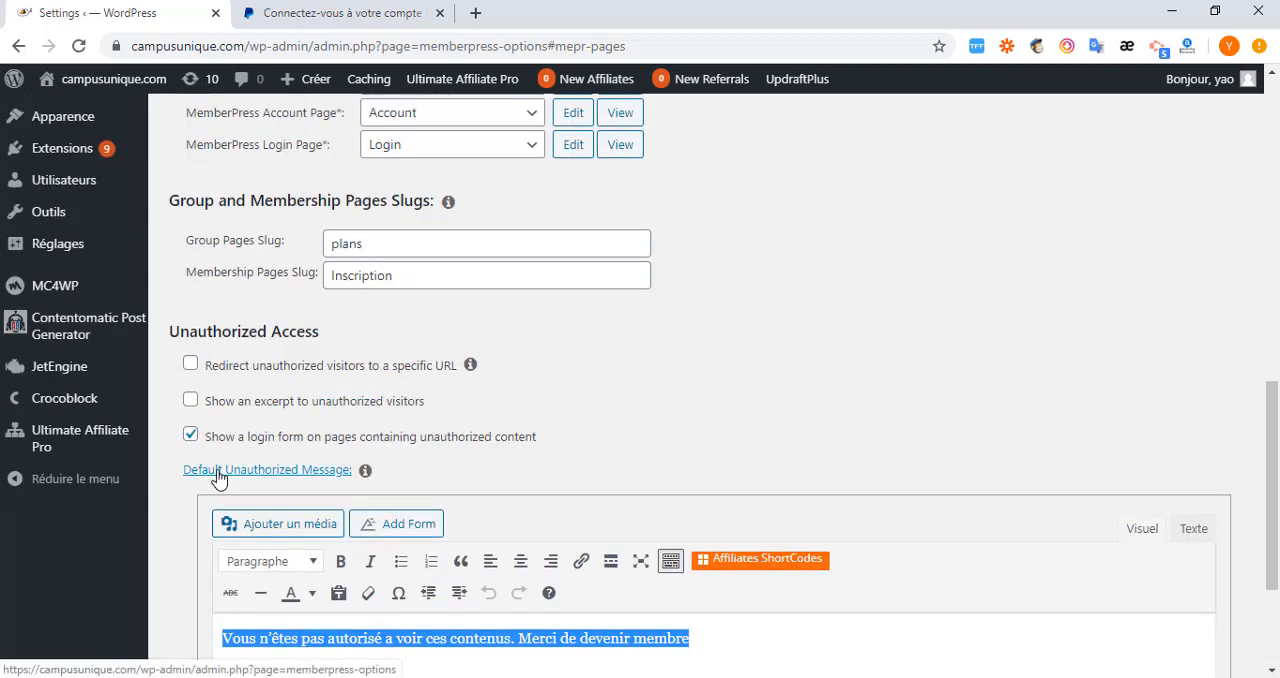
pyautogui.click(217, 471)
pyautogui.scroll(2, 219, 479)
pyautogui.scroll(3, 498, 490)
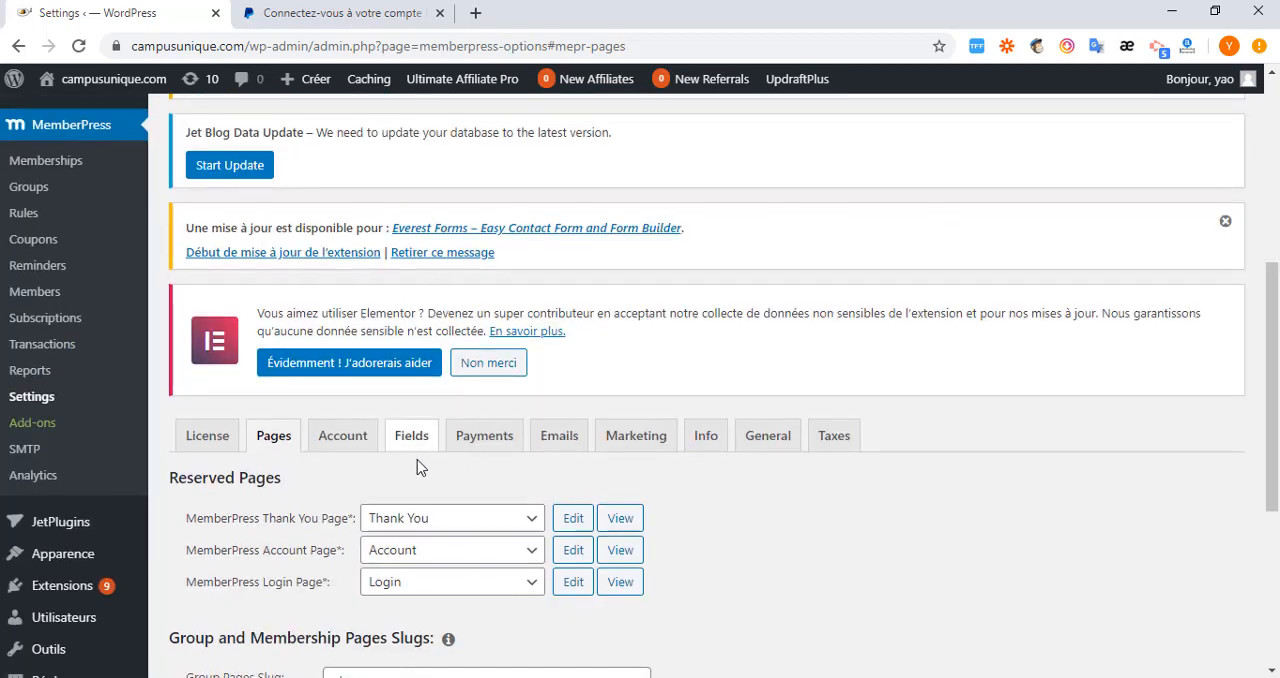
# Disable the WordPress admin bar for members in the MemberPress account permissions.
pyautogui.click(350, 447)
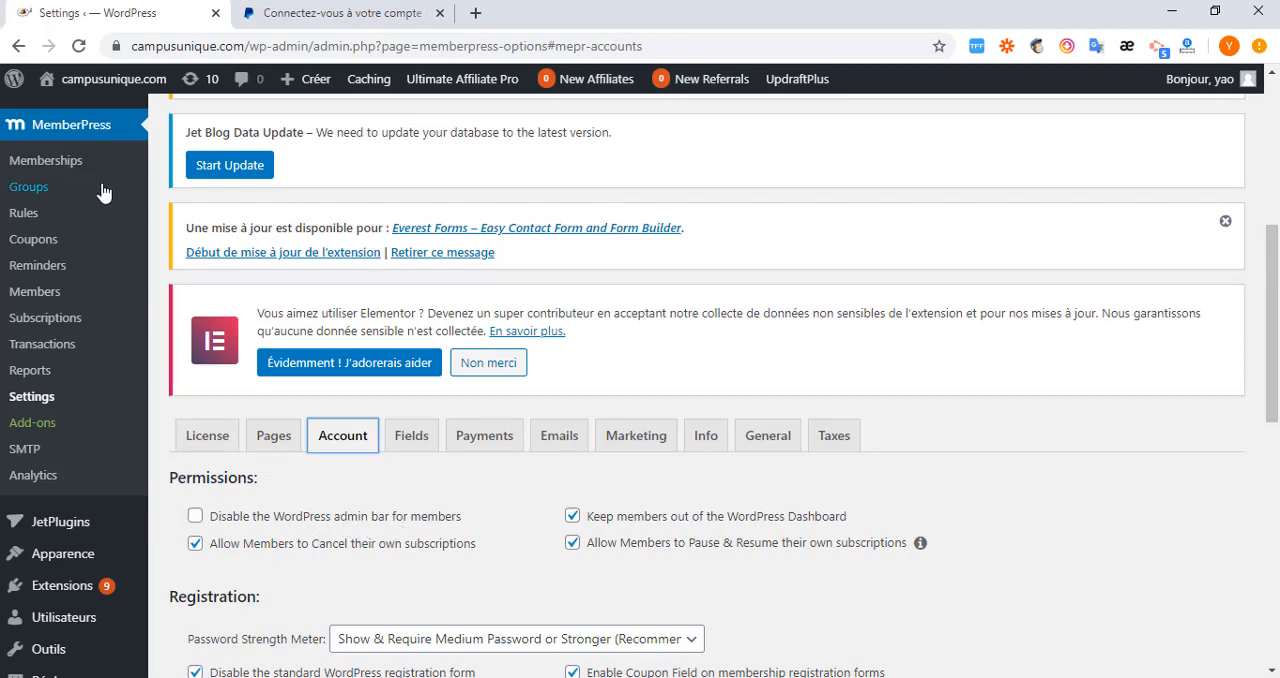
pyautogui.moveTo(365, 81)
pyautogui.click(195, 518)
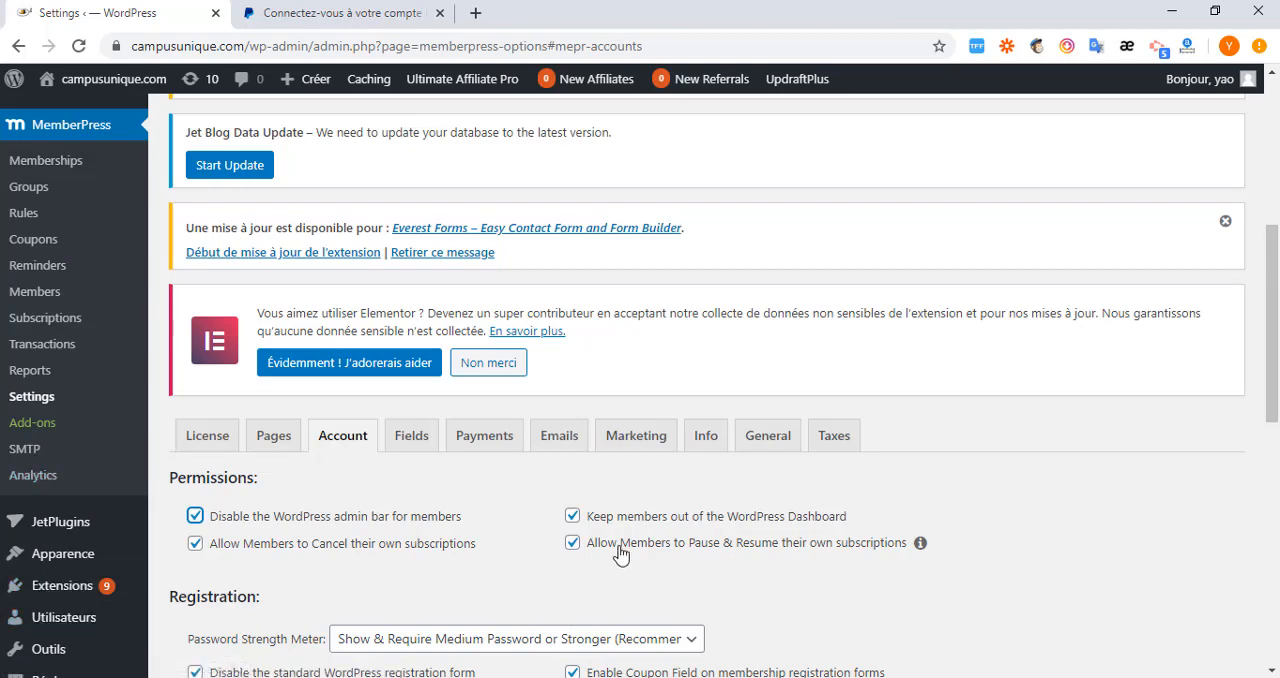
# Choose "Show & Require Medium Password or Stronger (Recommended)" for the Password Strength Meter in the registration settings.
pyautogui.scroll(-1, 572, 540)
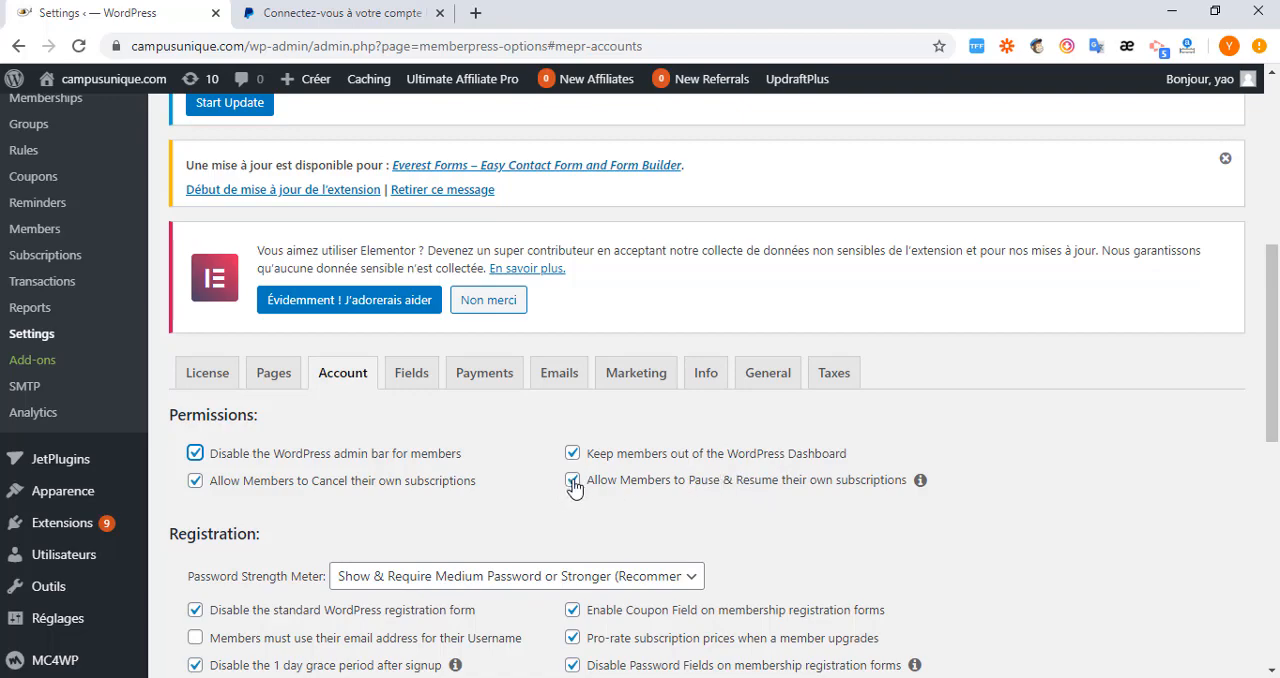
pyautogui.scroll(-2, 325, 528)
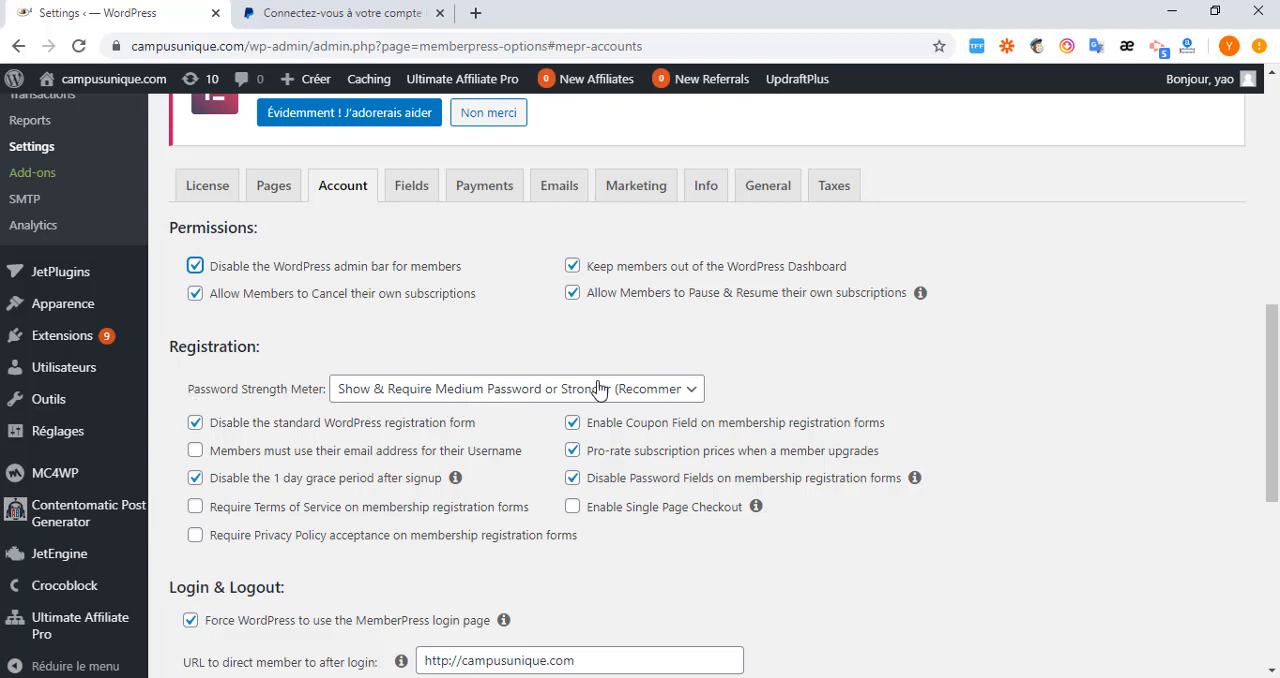
pyautogui.click(688, 393)
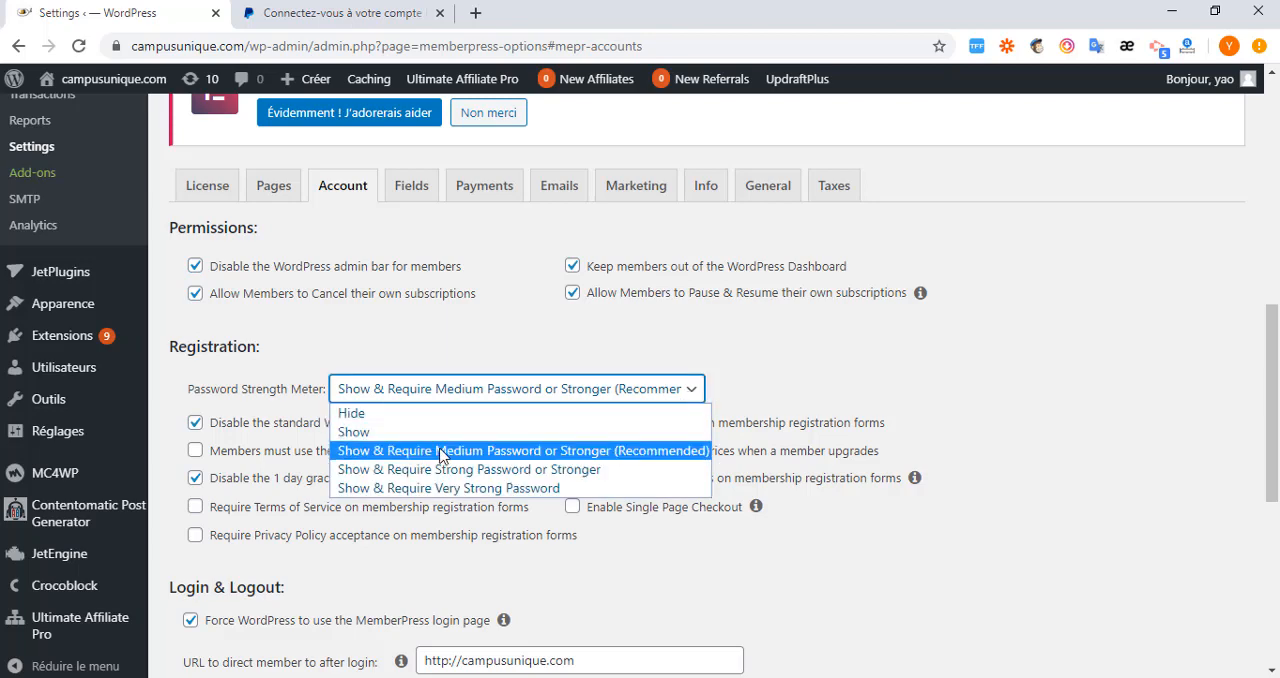
pyautogui.click(578, 456)
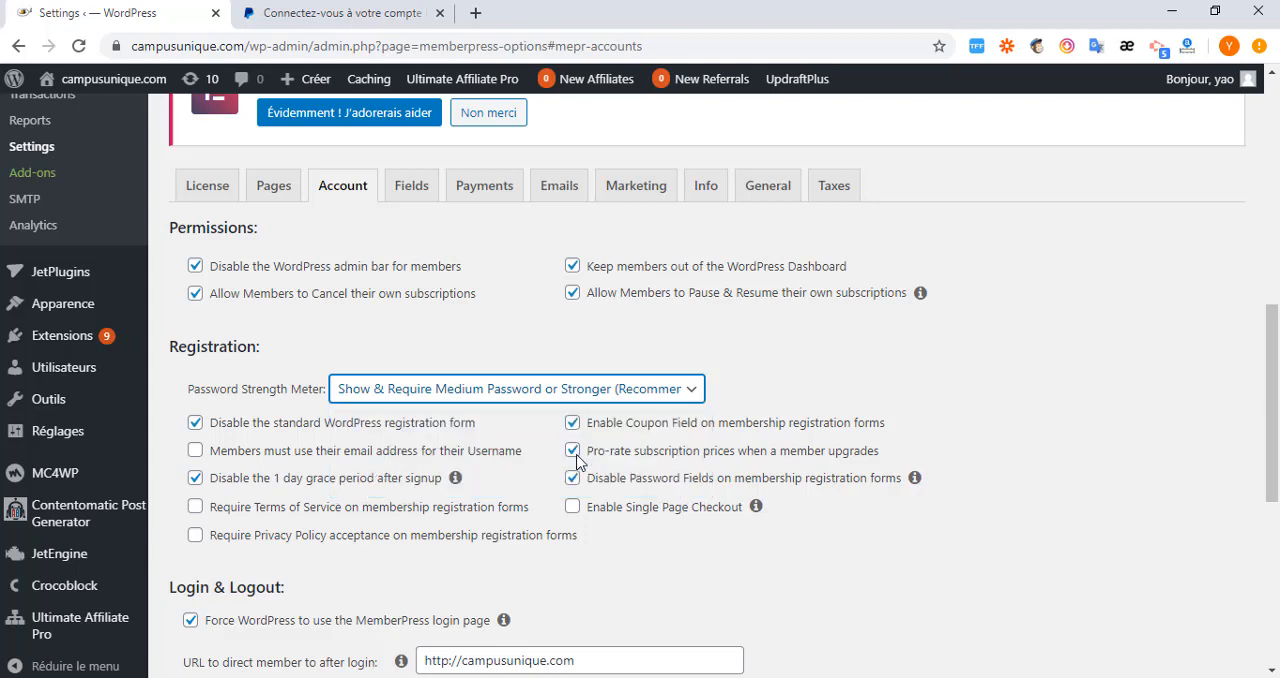
# Try "Hide" and "Show" for the Password Strength Meter, and restore "Show & Require Medium Password or Stronger (Recommended)".
pyautogui.click(677, 398)
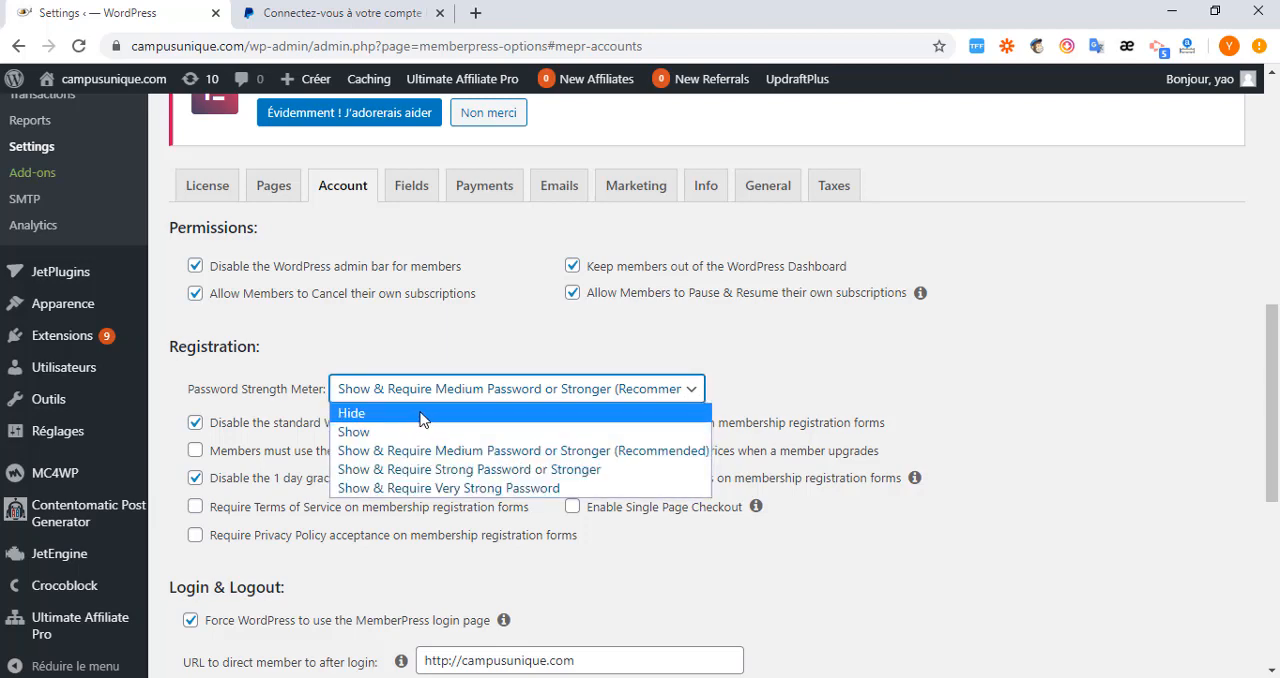
pyautogui.click(420, 419)
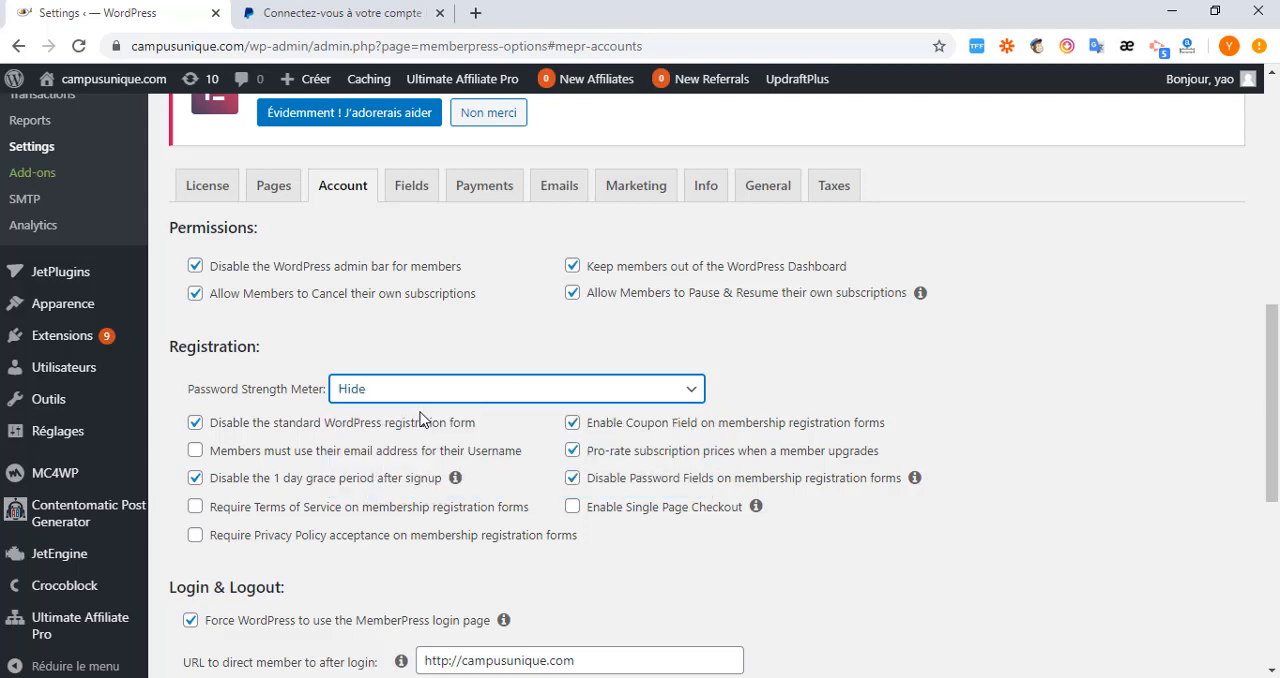
pyautogui.click(698, 397)
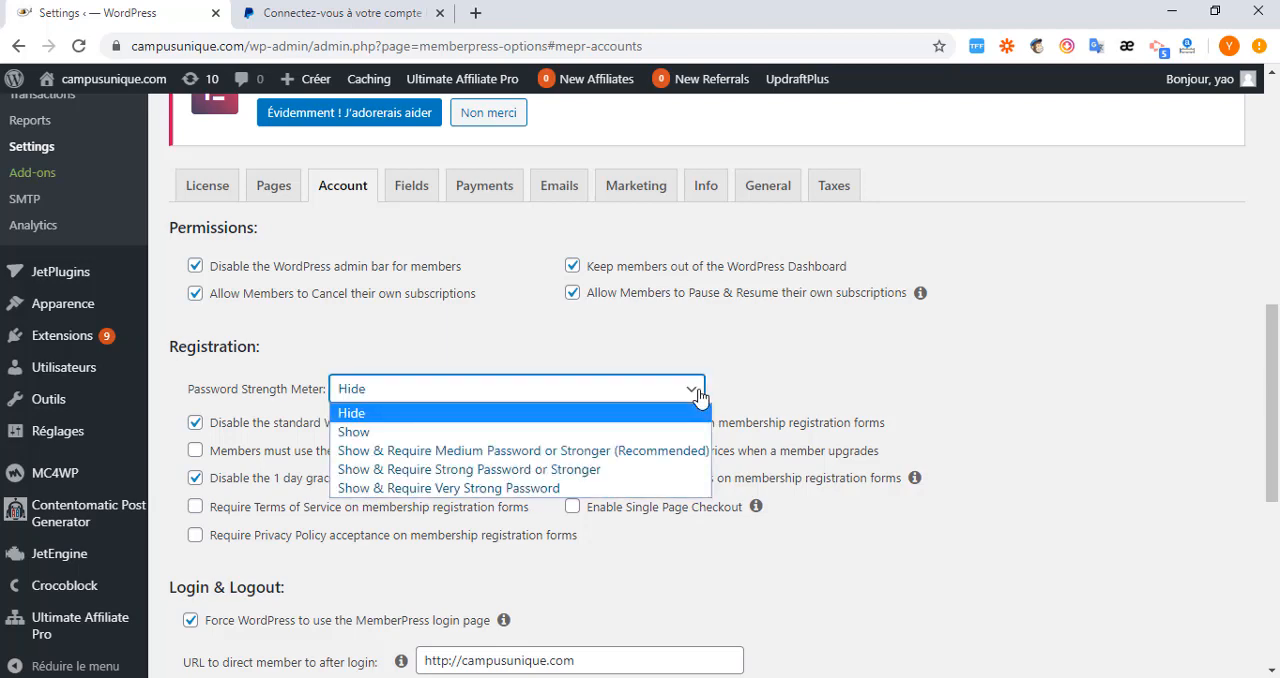
pyautogui.click(430, 434)
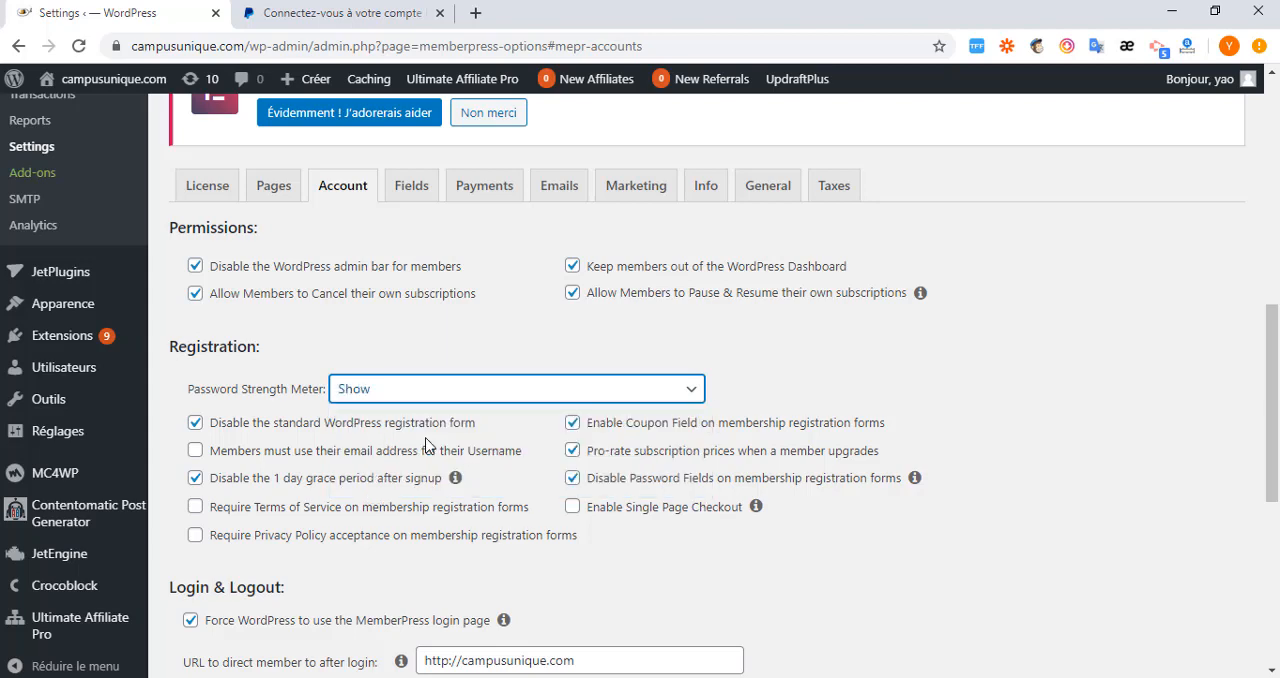
pyautogui.click(694, 395)
pyautogui.click(358, 414)
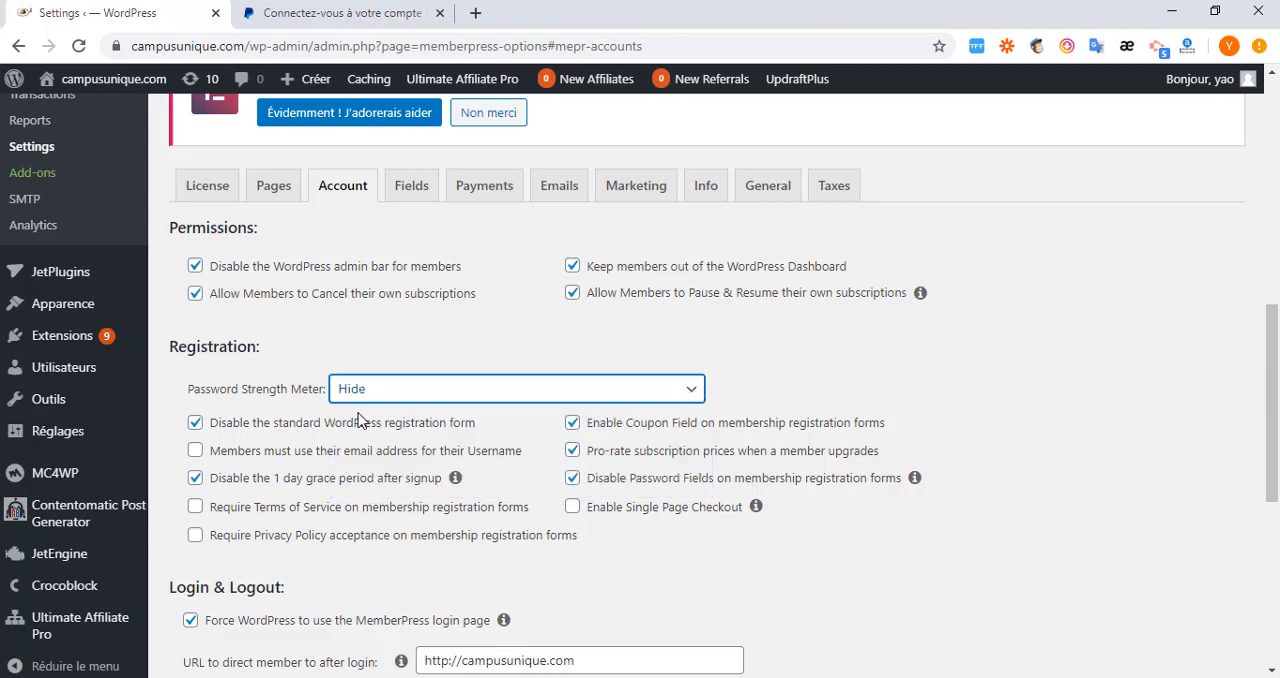
pyautogui.click(689, 391)
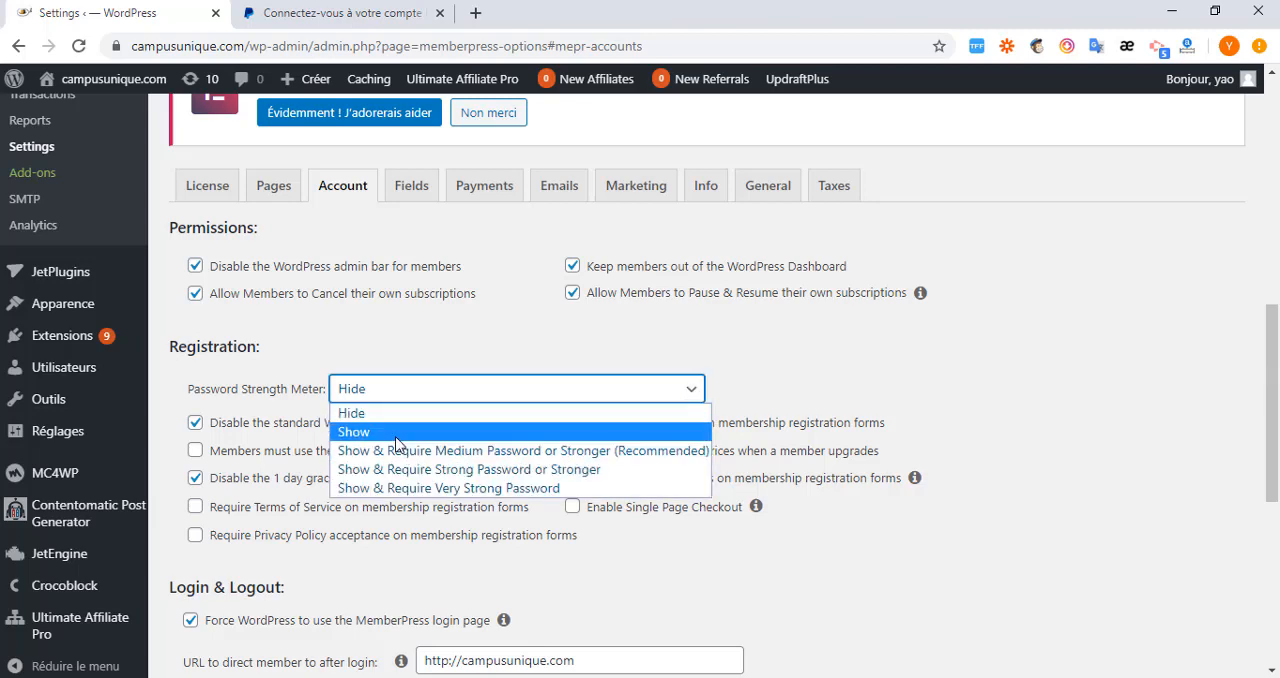
pyautogui.click(396, 434)
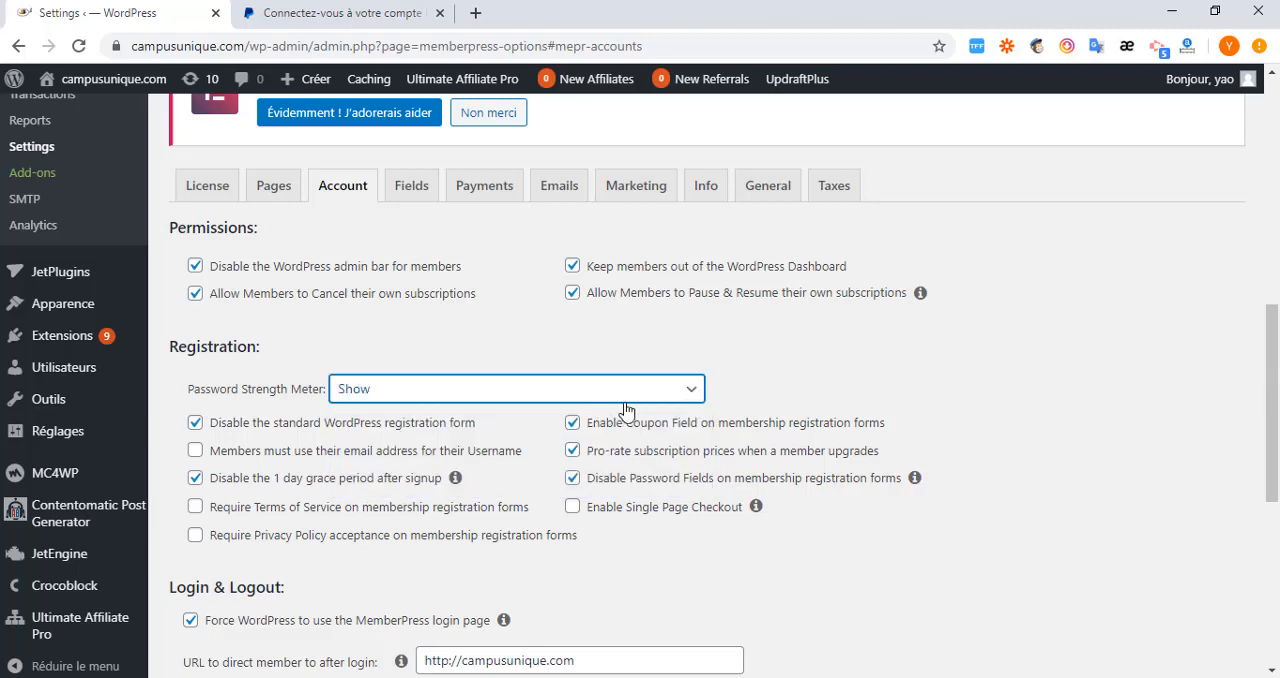
pyautogui.click(691, 396)
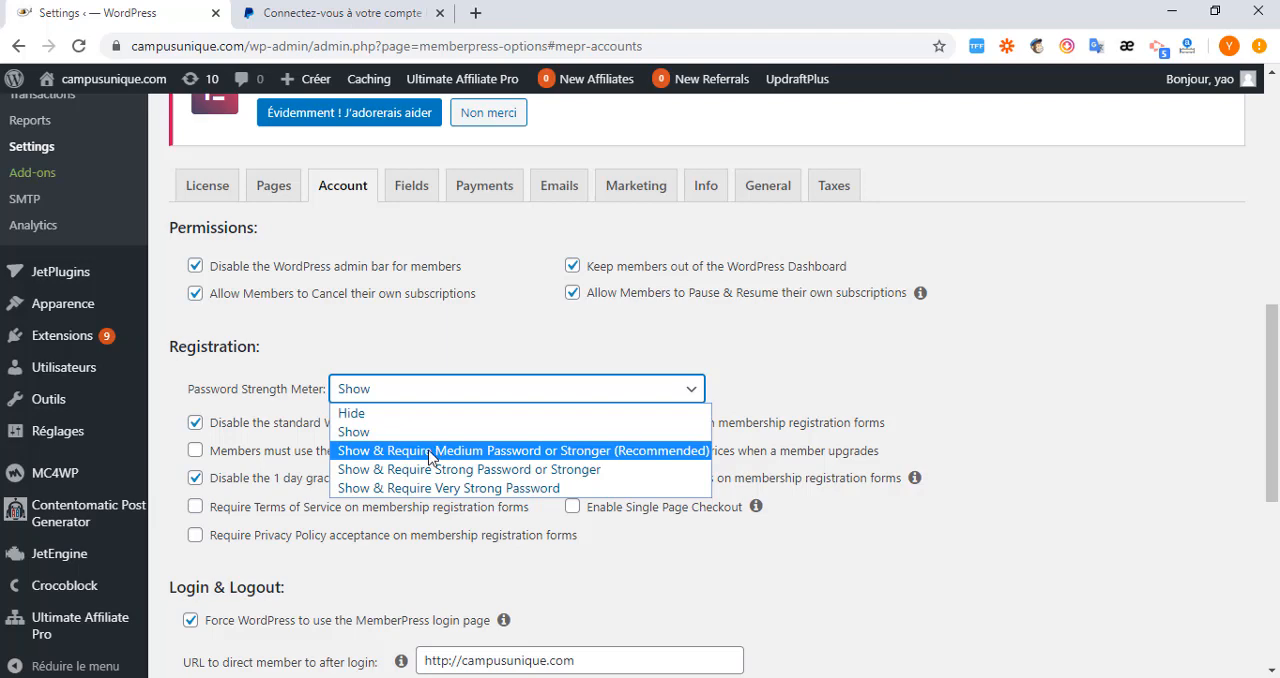
pyautogui.click(585, 460)
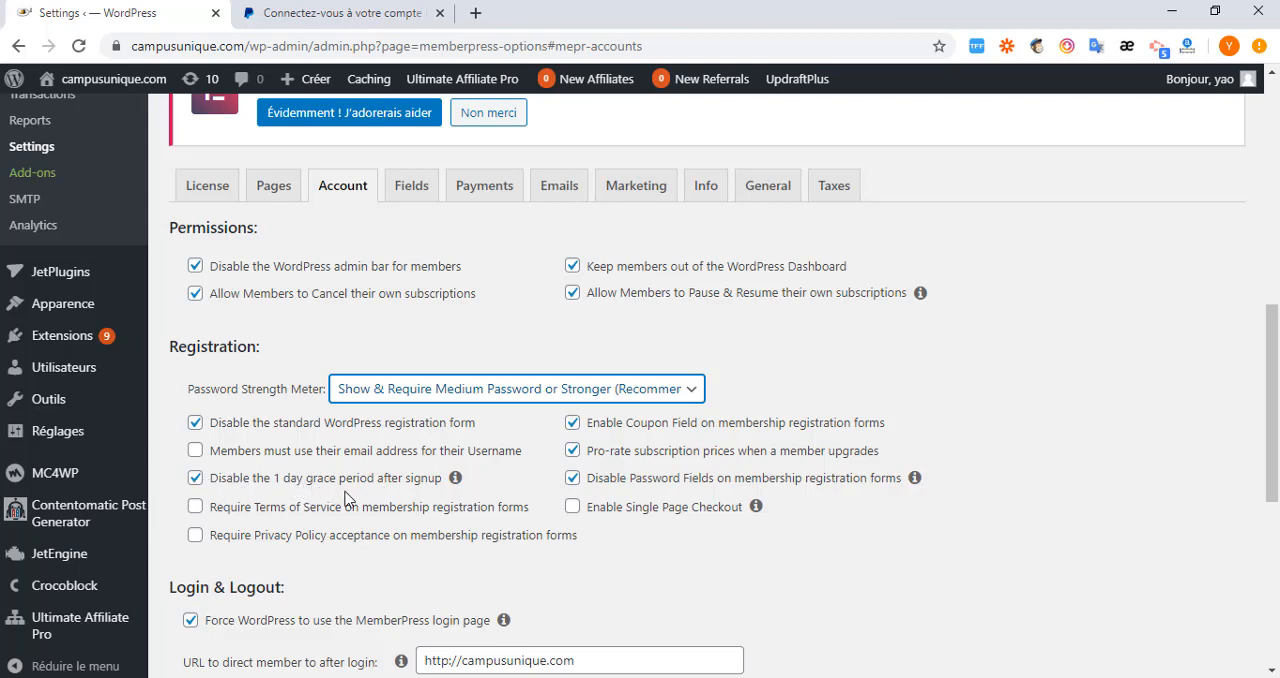
# Try requiring Terms of Service on membership registration forms, inspect its page URL and checkbox title fields, and turn the requirement off.
pyautogui.click(195, 507)
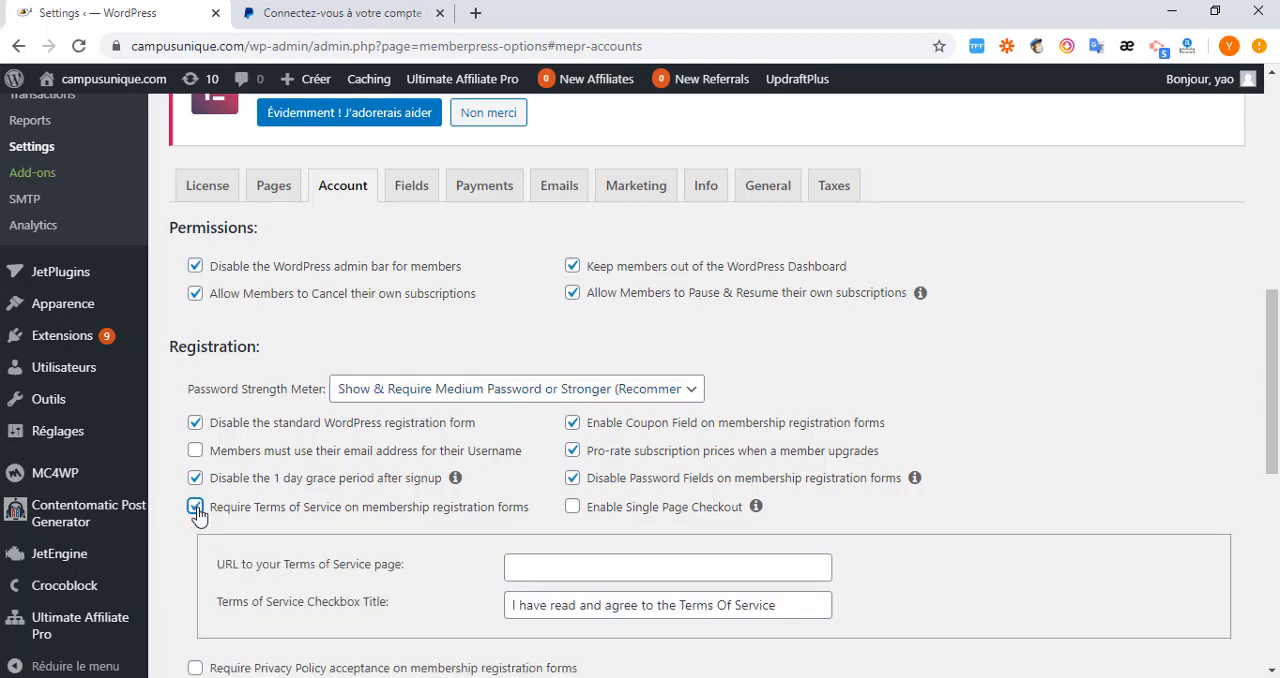
pyautogui.click(541, 567)
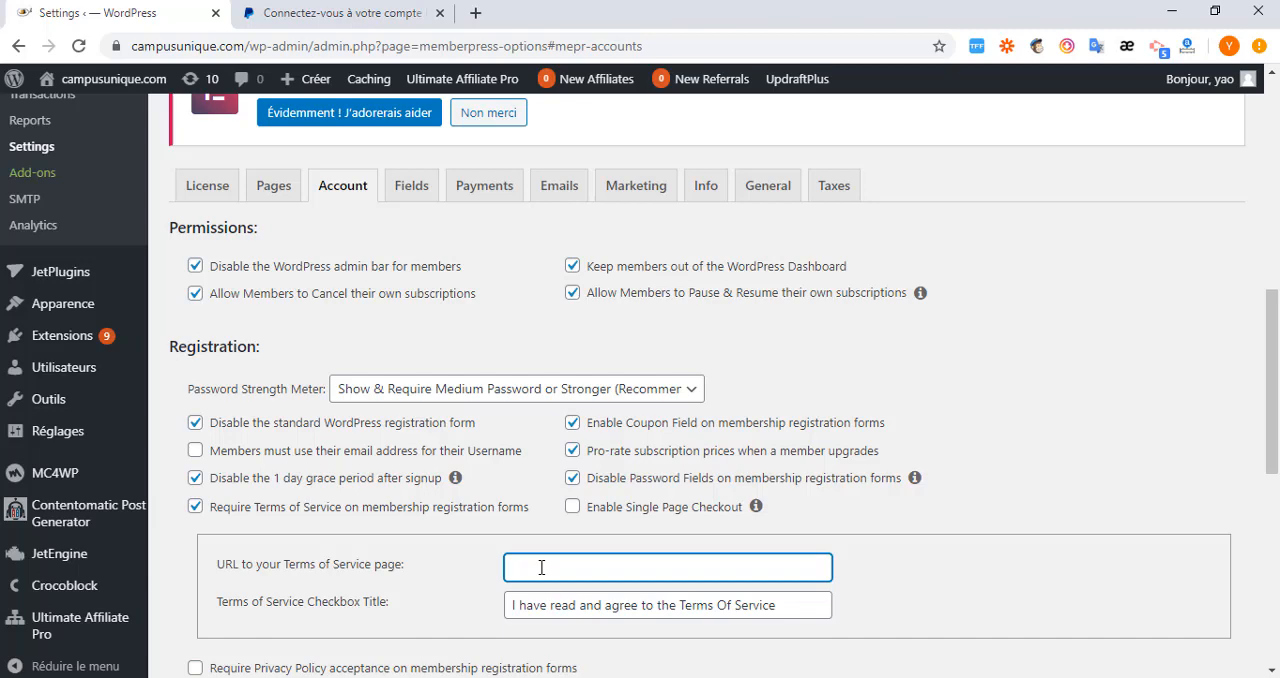
pyautogui.scroll(-2, 543, 562)
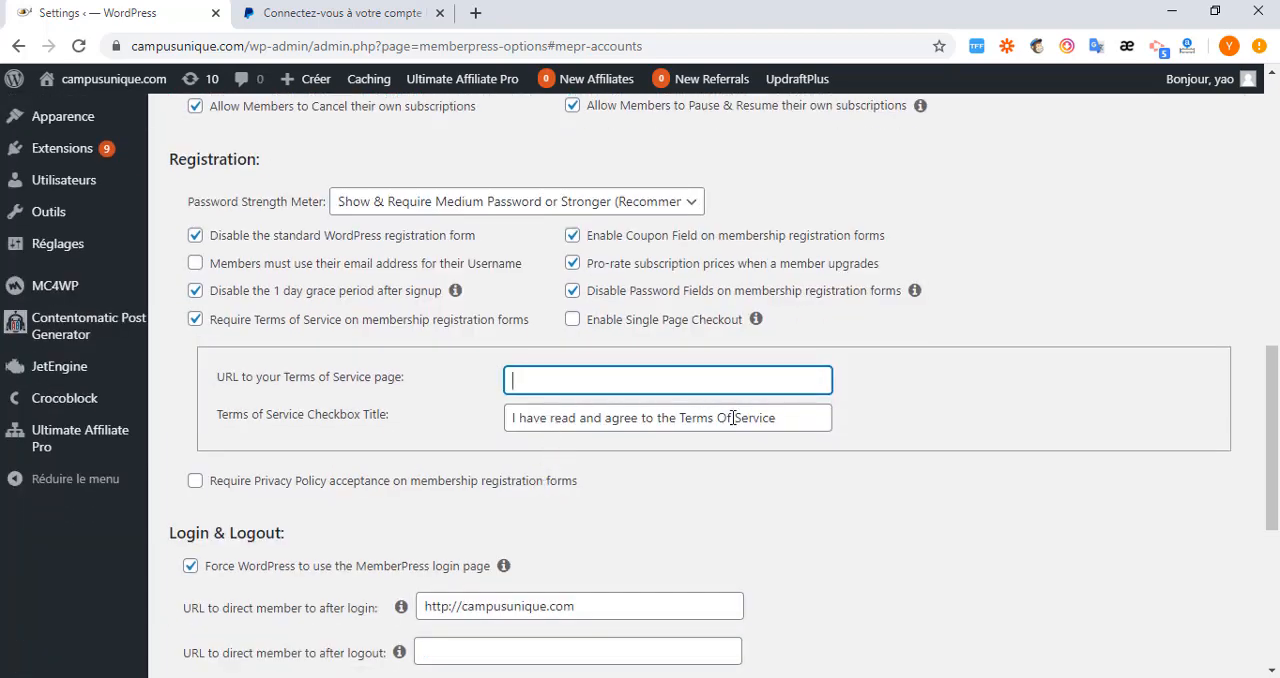
pyautogui.moveTo(783, 416); pyautogui.dragTo(487, 440)
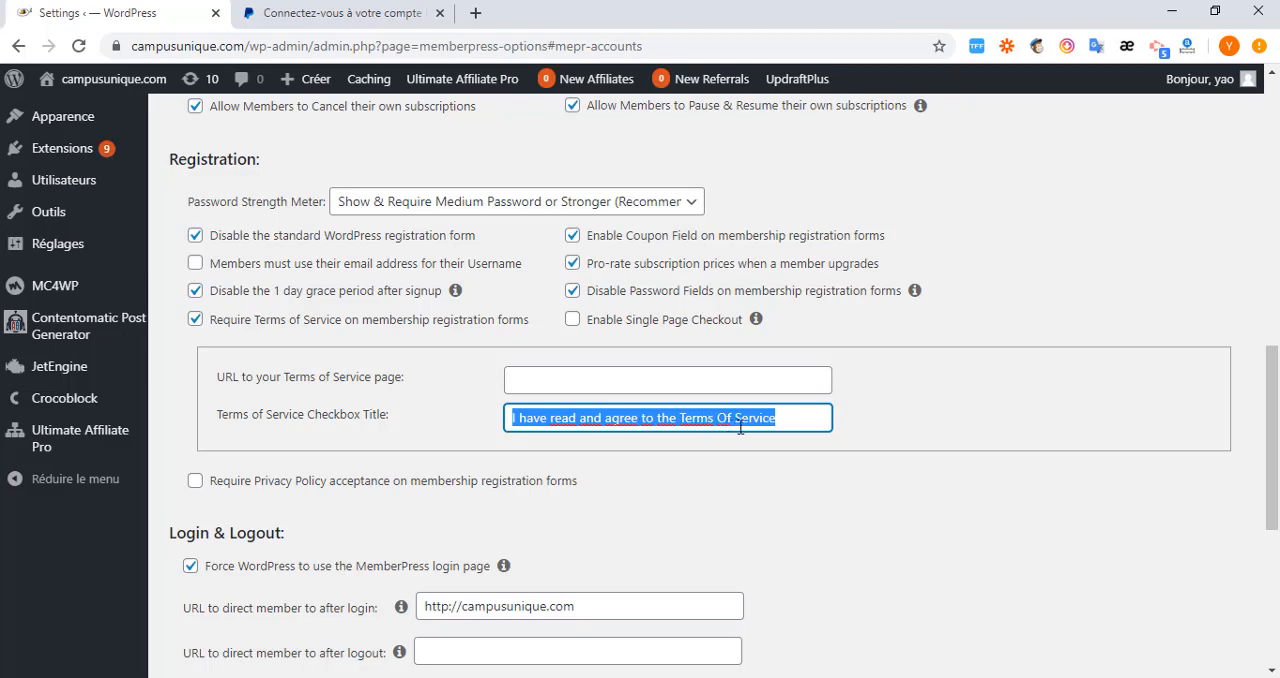
pyautogui.moveTo(786, 418); pyautogui.dragTo(510, 418)
pyautogui.click(515, 381)
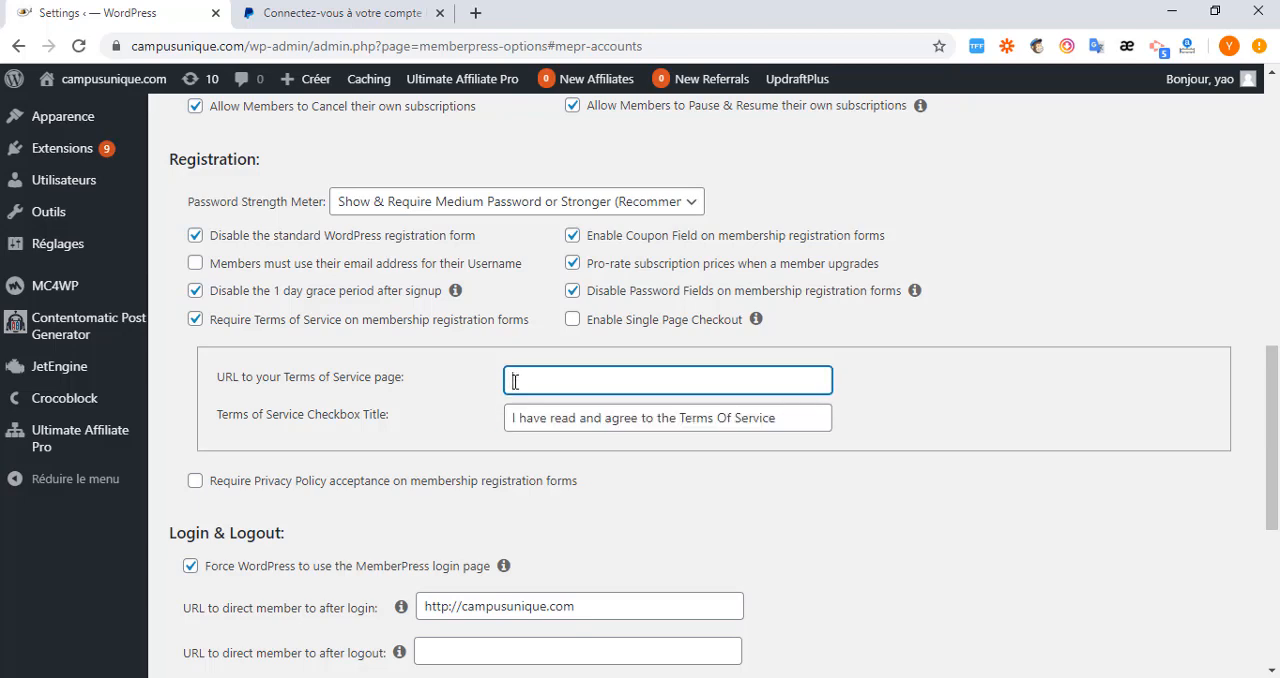
pyautogui.click(195, 320)
pyautogui.click(195, 320)
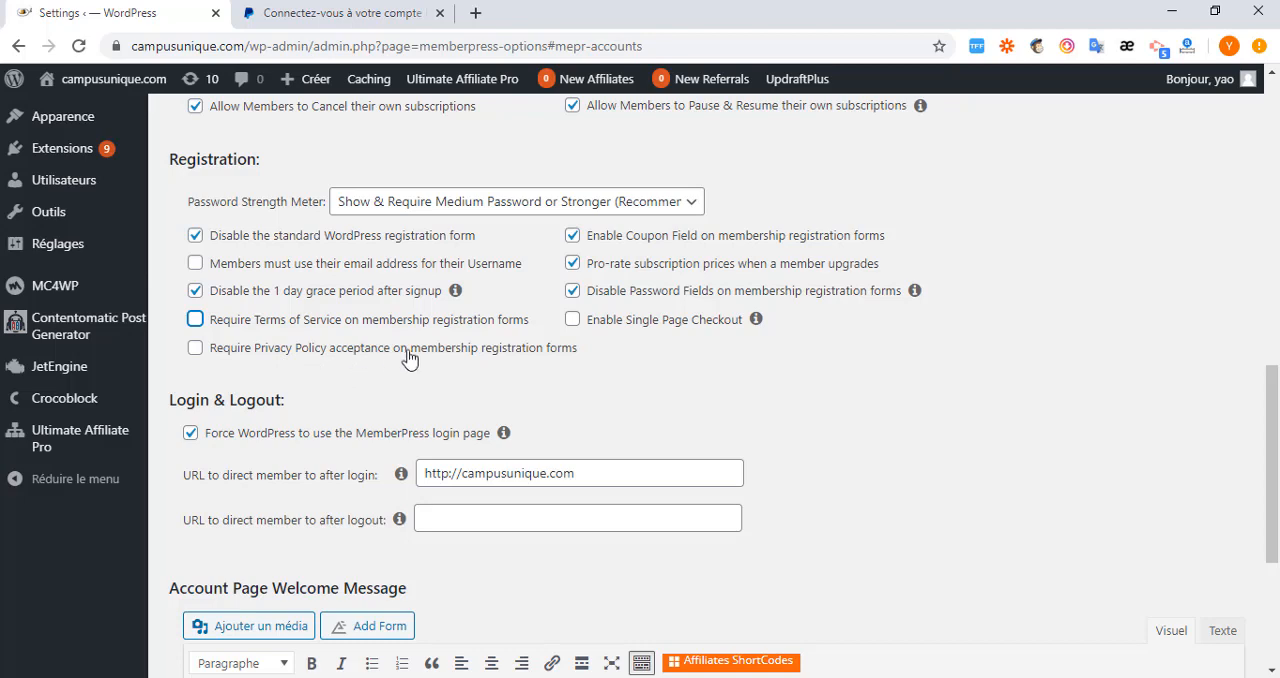
# Require Privacy Policy acceptance on membership registration forms.
pyautogui.click(195, 348)
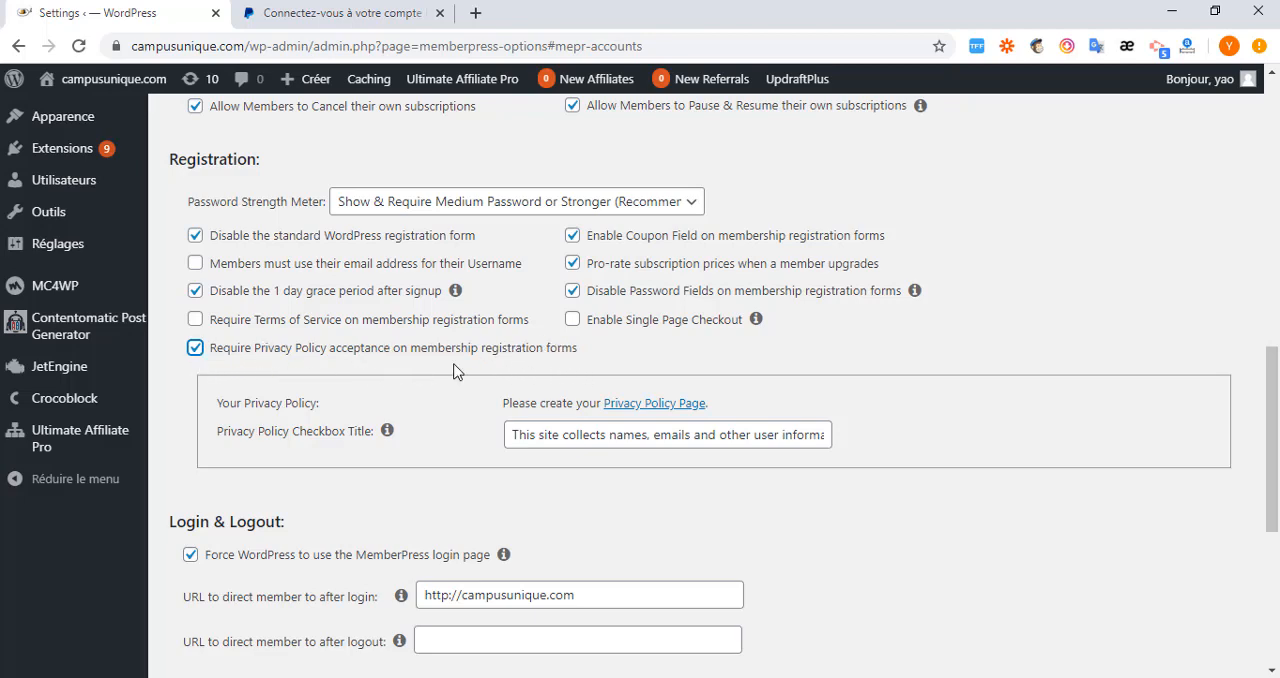
# Inspect the Privacy Policy checkbox title and turn off the Privacy Policy acceptance requirement on membership registration forms.
pyautogui.click(195, 348)
pyautogui.click(195, 348)
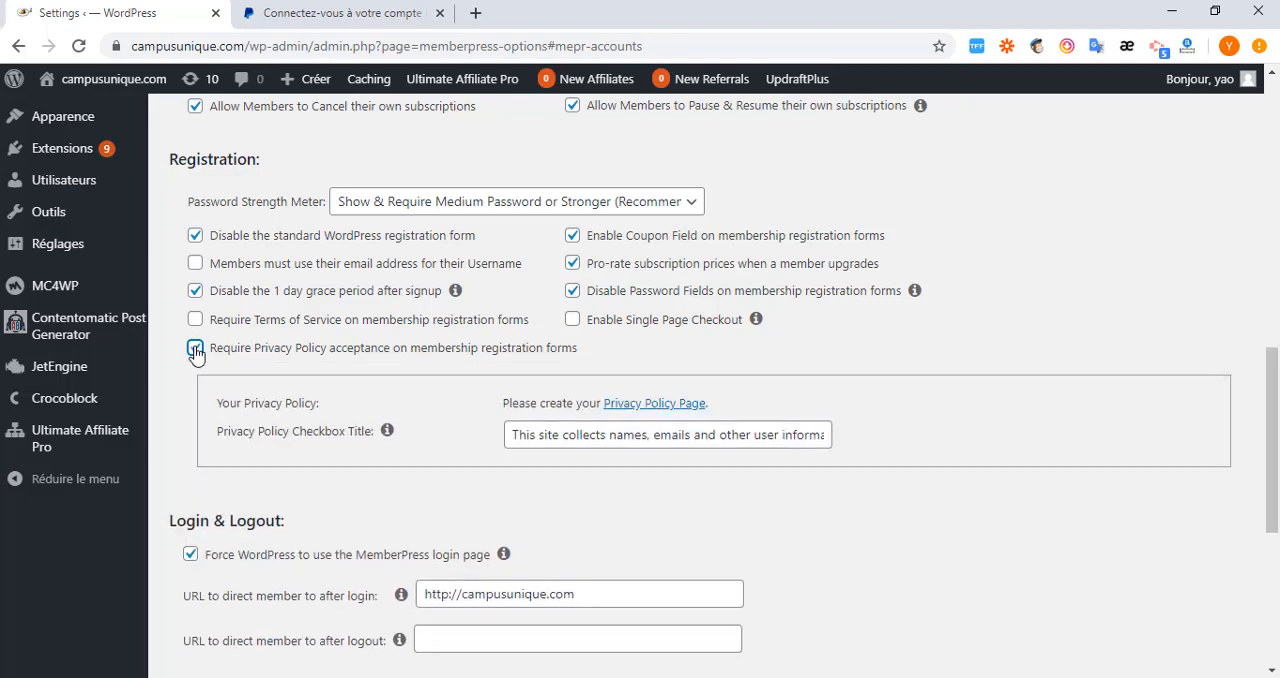
pyautogui.moveTo(808, 437); pyautogui.dragTo(562, 434)
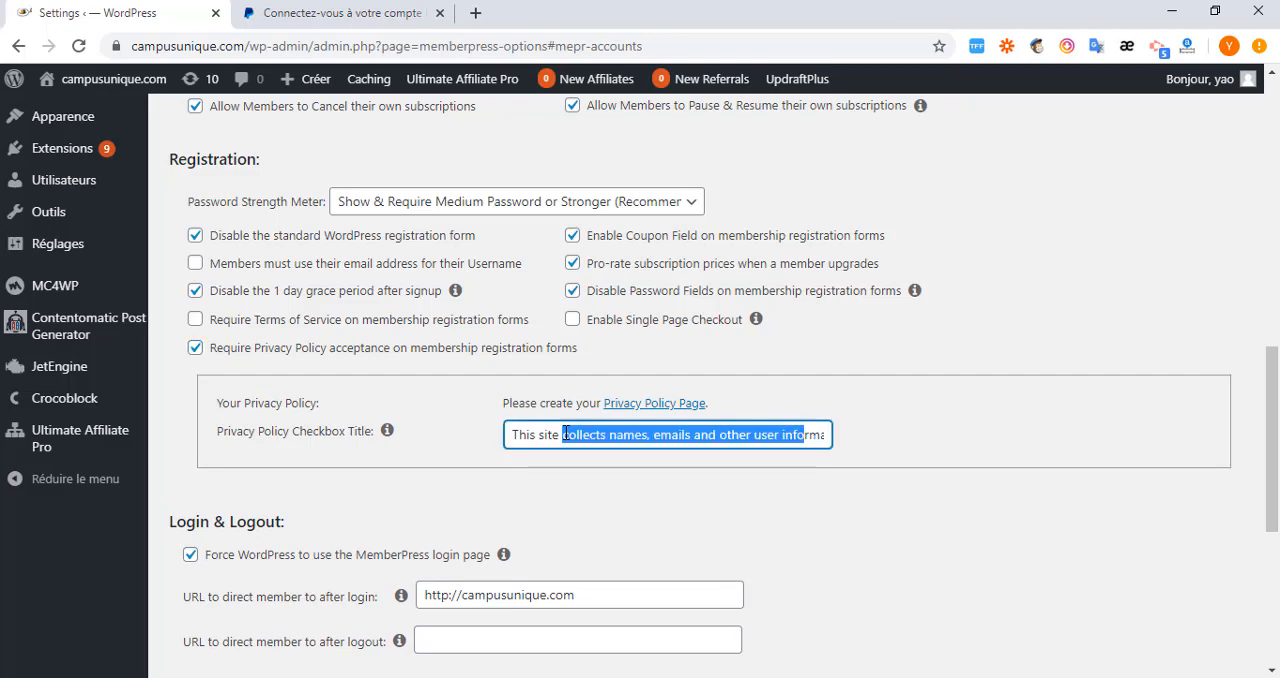
pyautogui.doubleClick(565, 434)
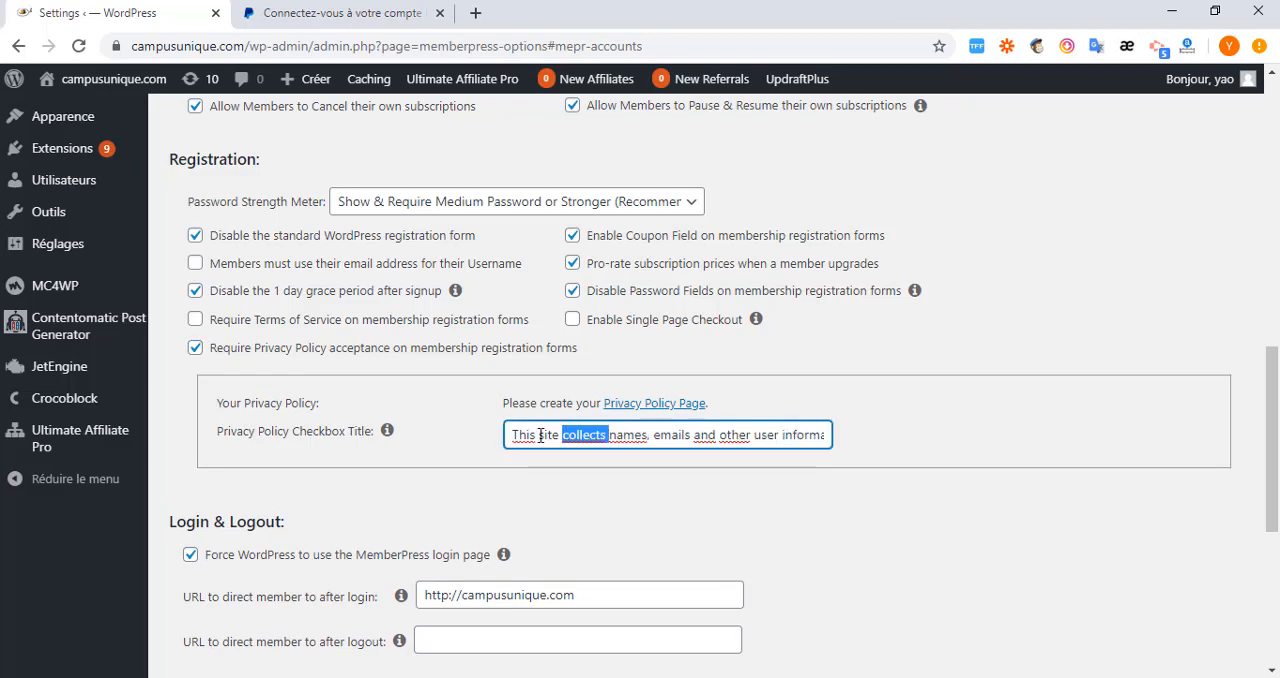
pyautogui.click(540, 435)
pyautogui.click(195, 348)
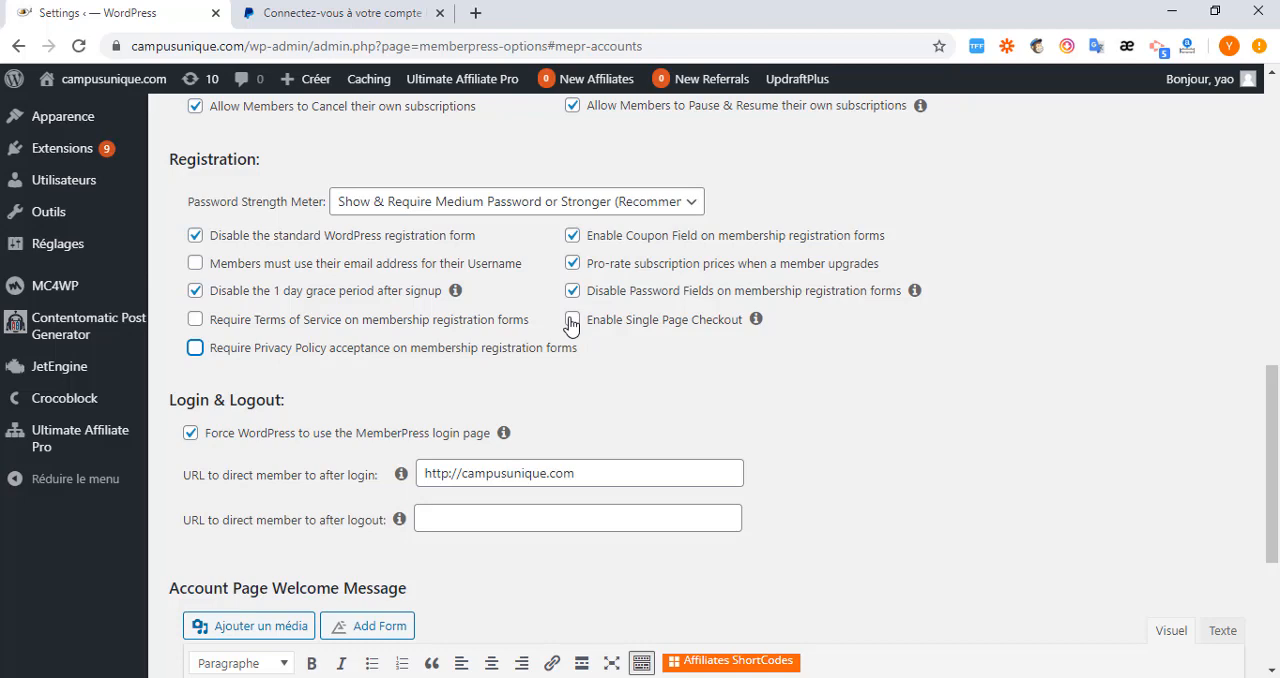
# Examine the URLs that members are directed to after login and logout, and the Account Page Welcome Message.
pyautogui.scroll(-2, 167, 280)
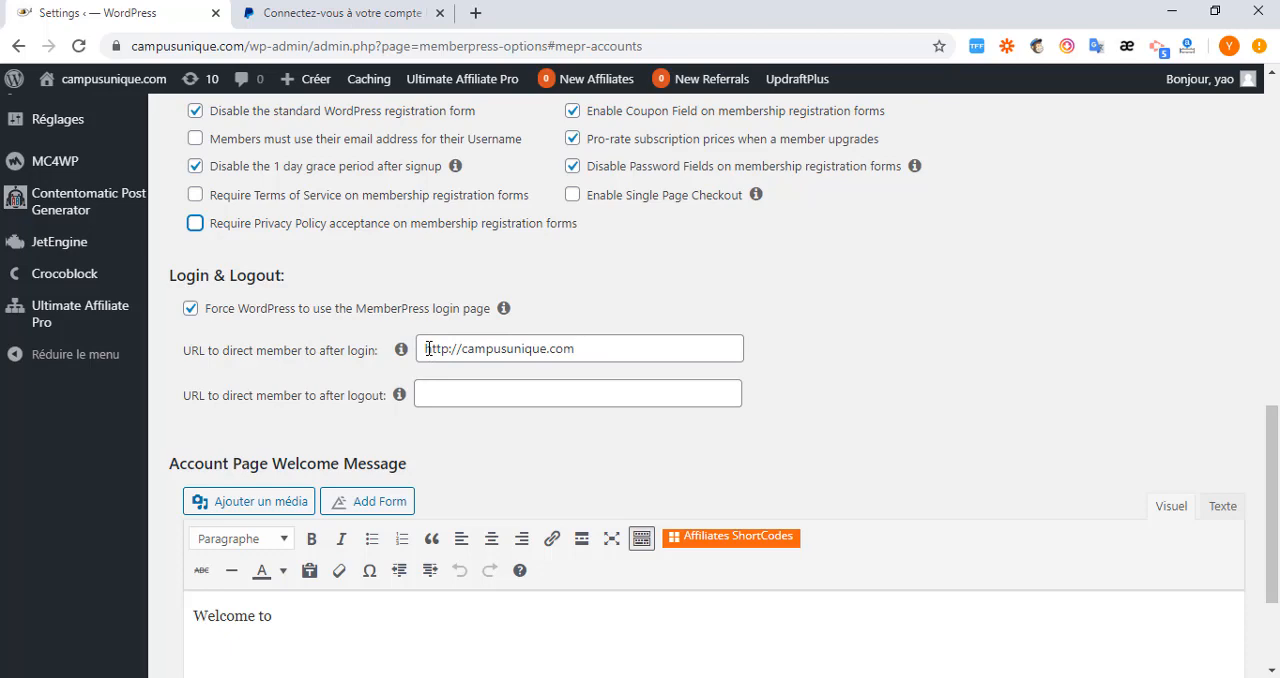
pyautogui.moveTo(432, 345); pyautogui.dragTo(613, 352)
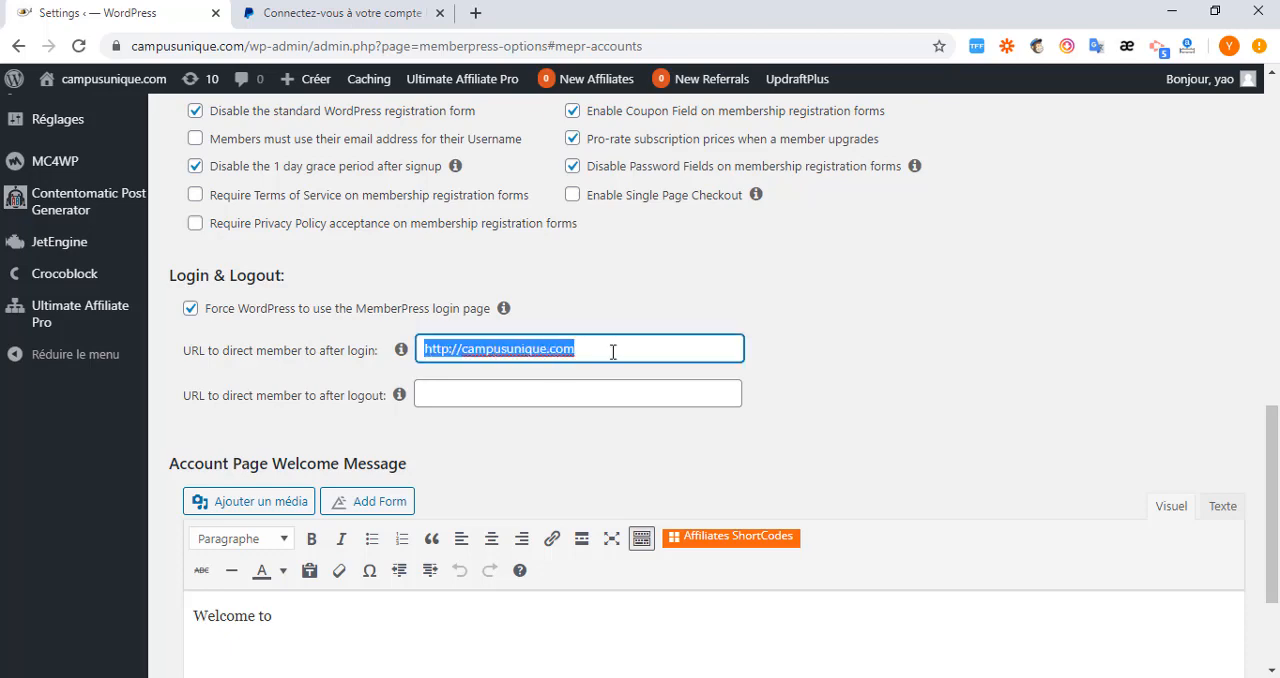
pyautogui.click(613, 352)
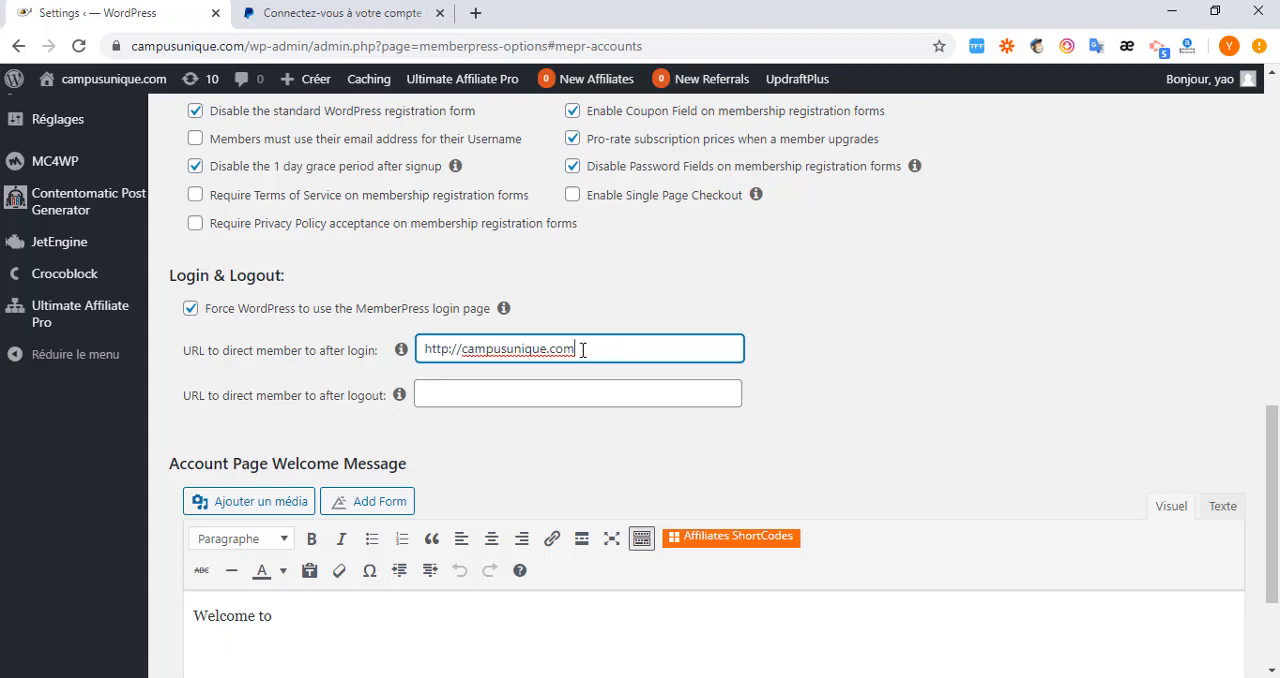
pyautogui.moveTo(579, 348); pyautogui.dragTo(388, 367)
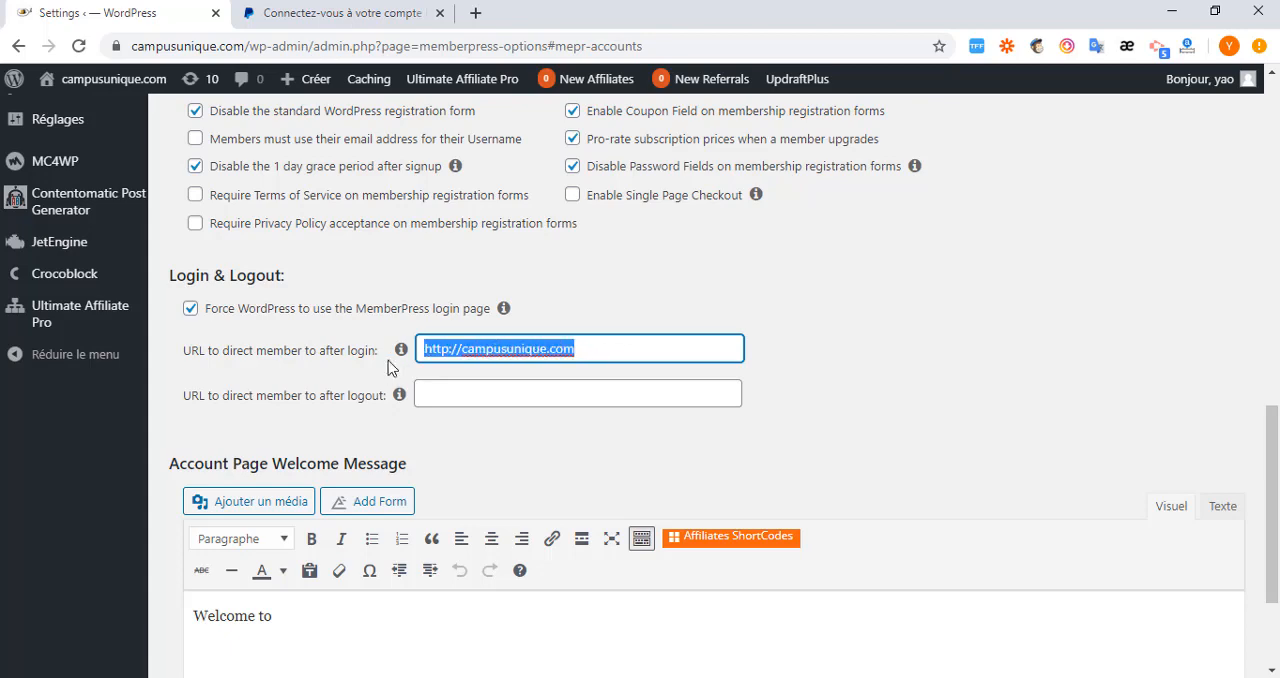
pyautogui.click(503, 344)
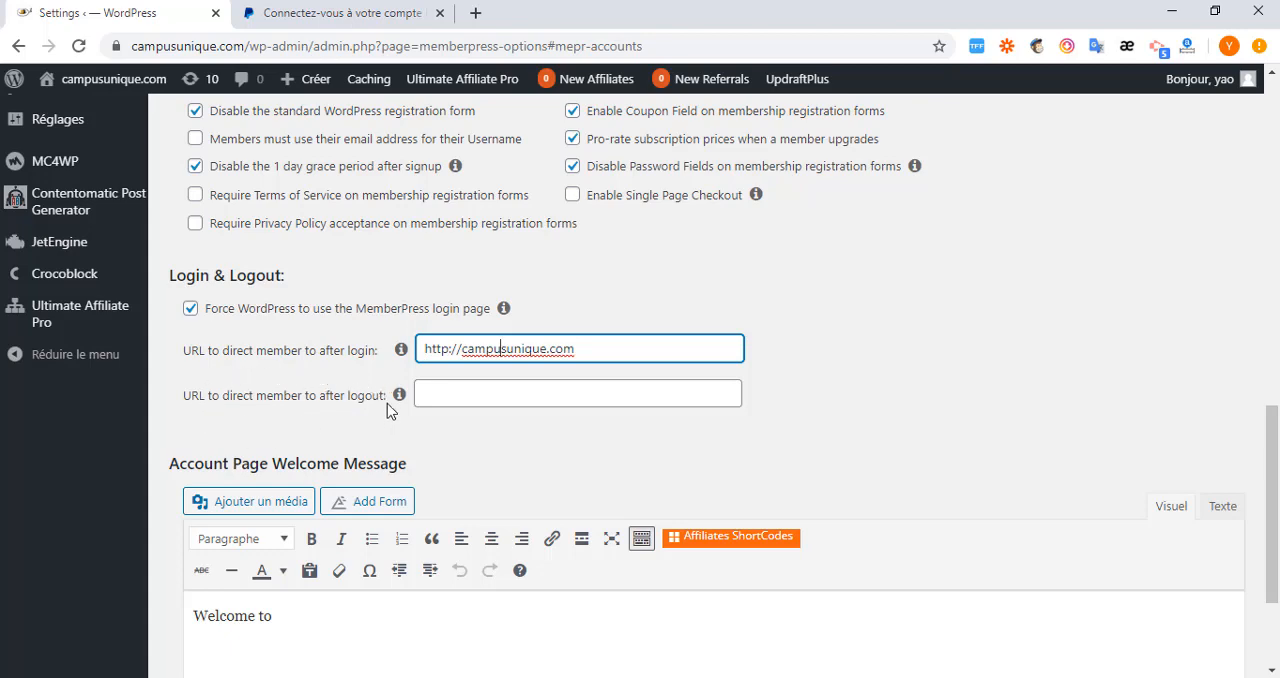
pyautogui.click(444, 397)
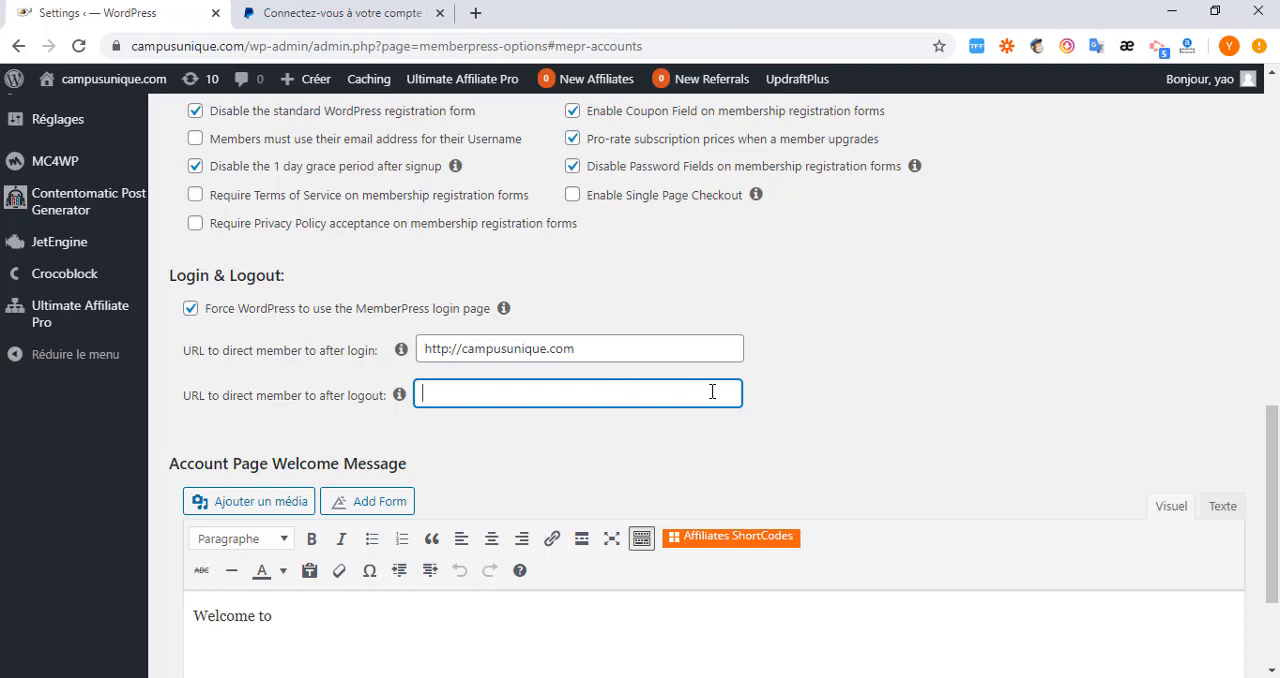
pyautogui.scroll(-3, 535, 520)
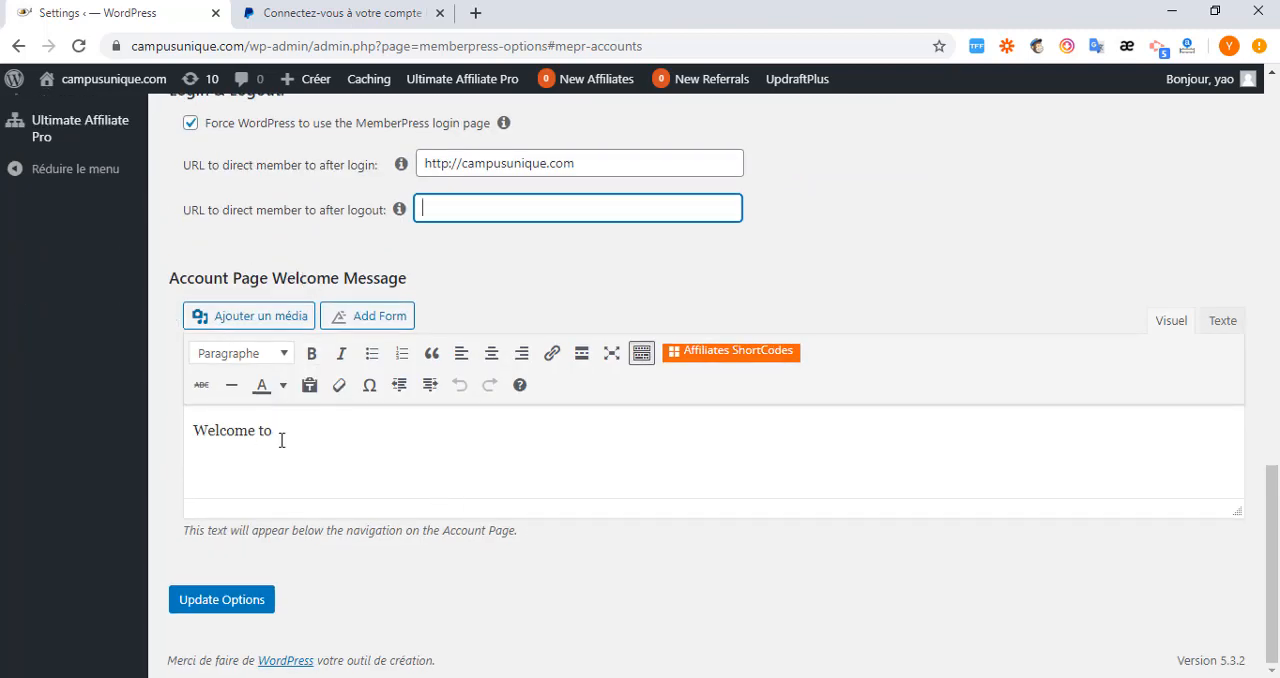
pyautogui.moveTo(283, 431); pyautogui.dragTo(186, 426)
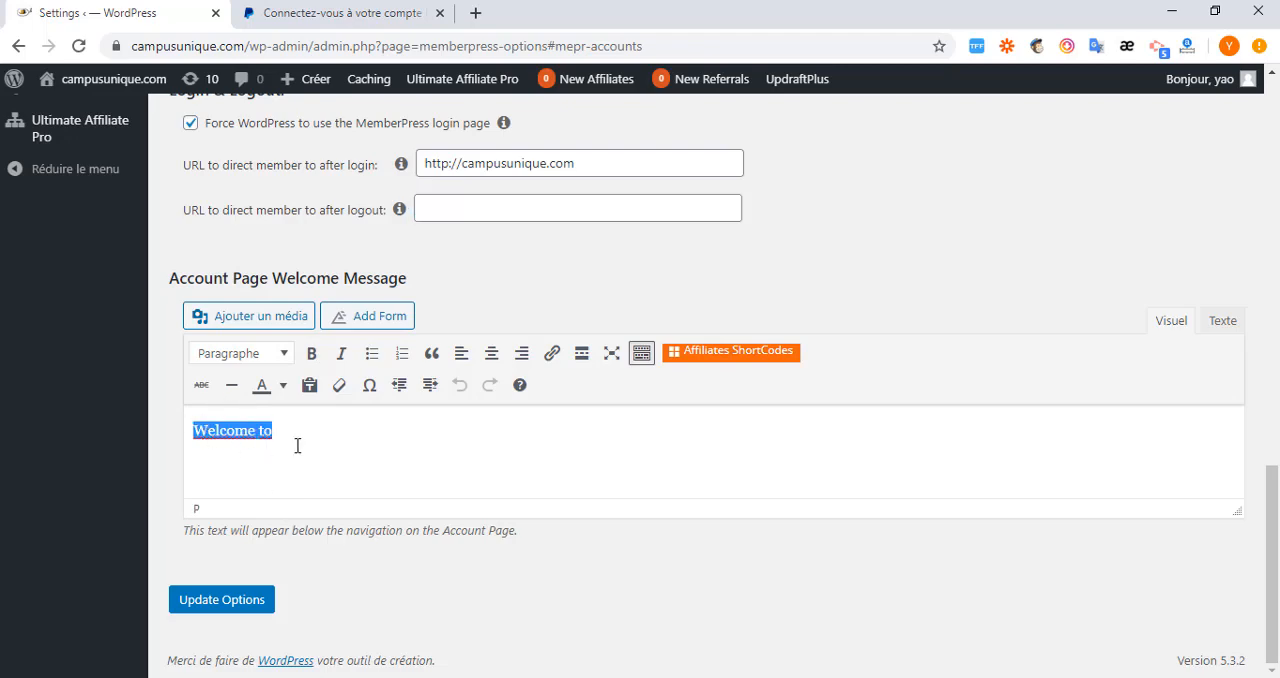
# Go to the MemberPress Fields settings and inspect the Require option for address fields, leaving it enabled.
pyautogui.scroll(6, 386, 450)
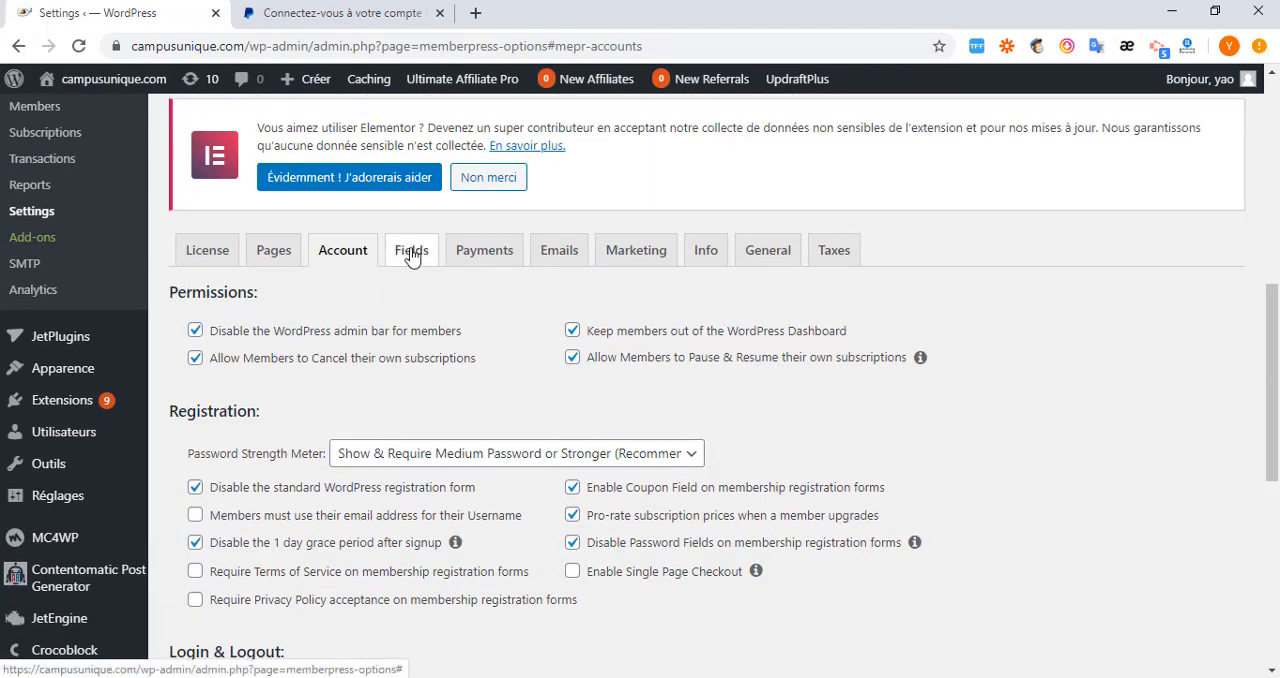
pyautogui.click(411, 255)
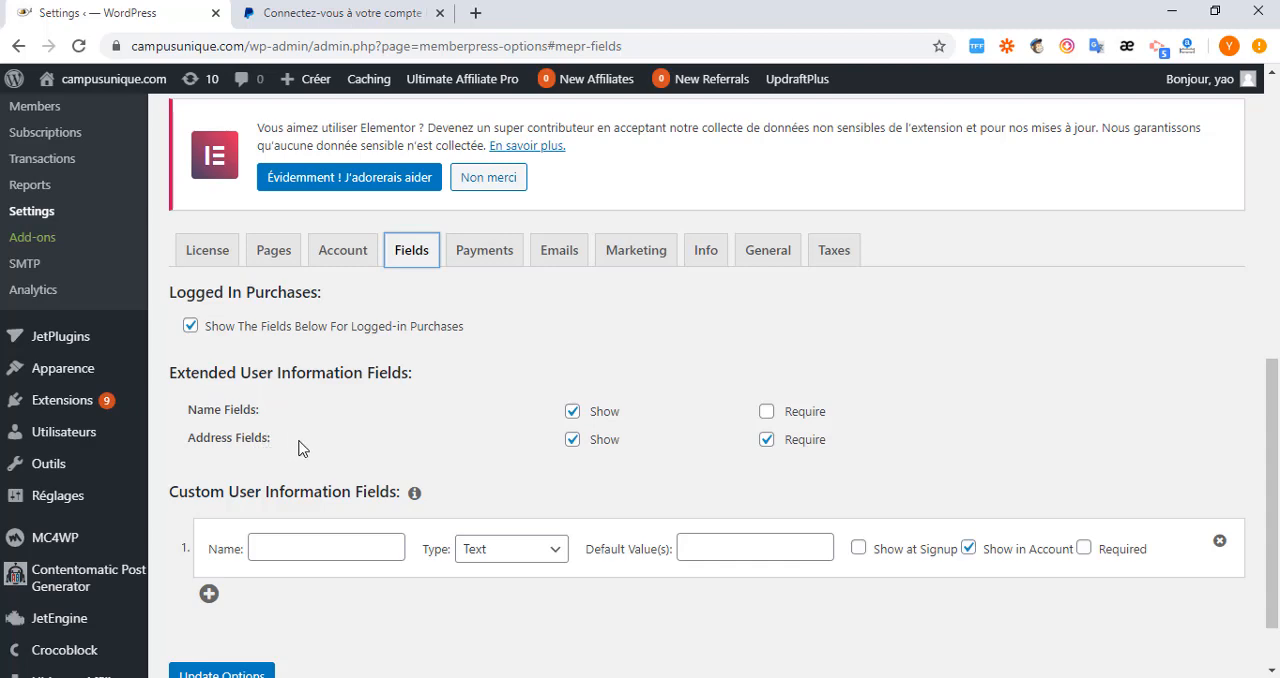
pyautogui.click(288, 548)
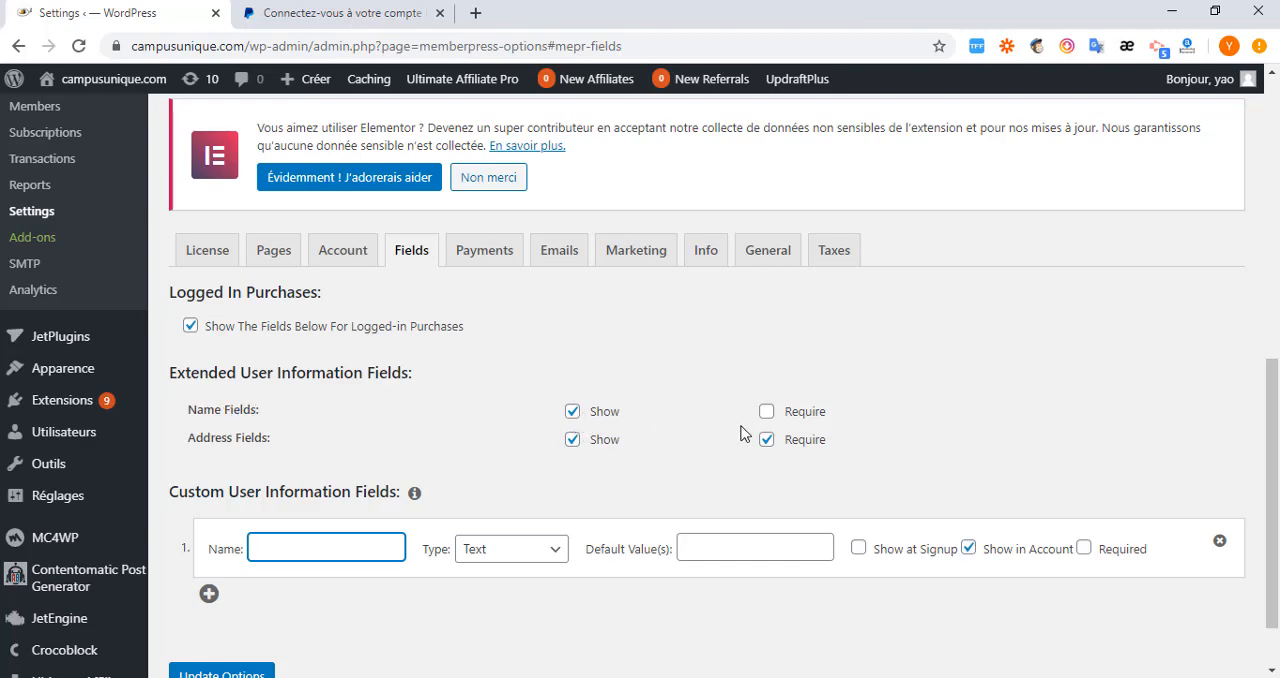
pyautogui.click(767, 440)
pyautogui.click(767, 440)
# Review the field types available for the first custom user information field.
pyautogui.scroll(-1, 782, 449)
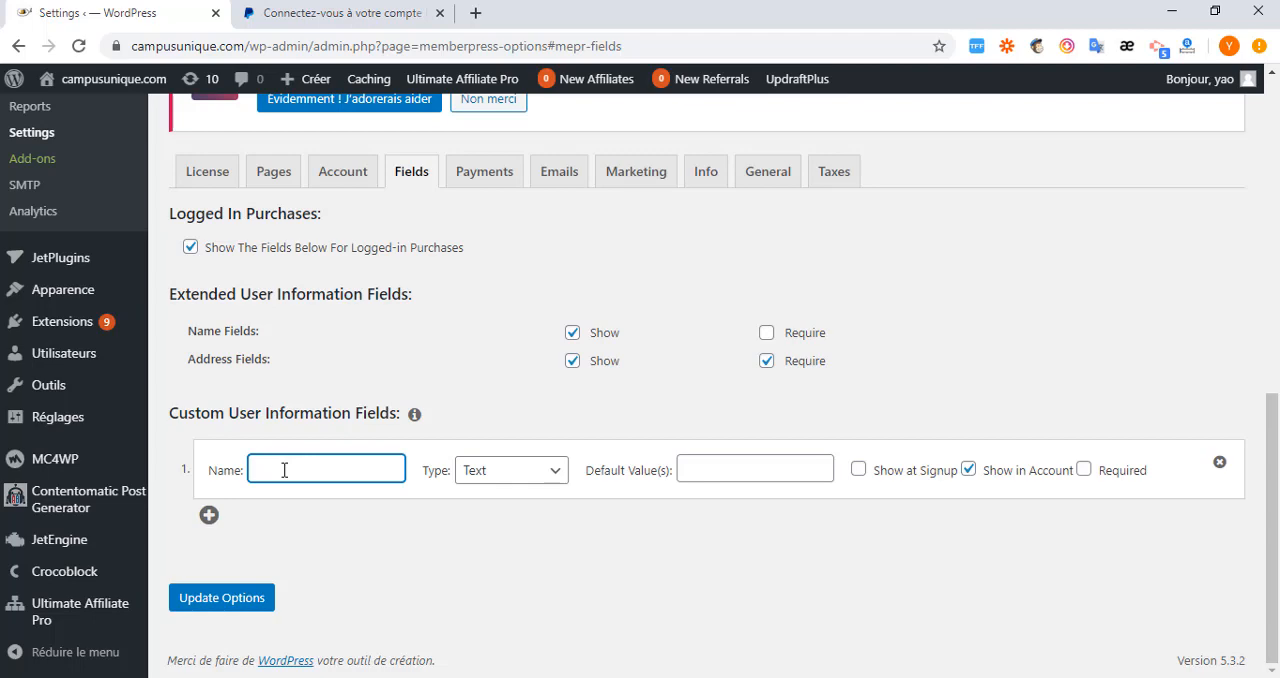
pyautogui.click(563, 472)
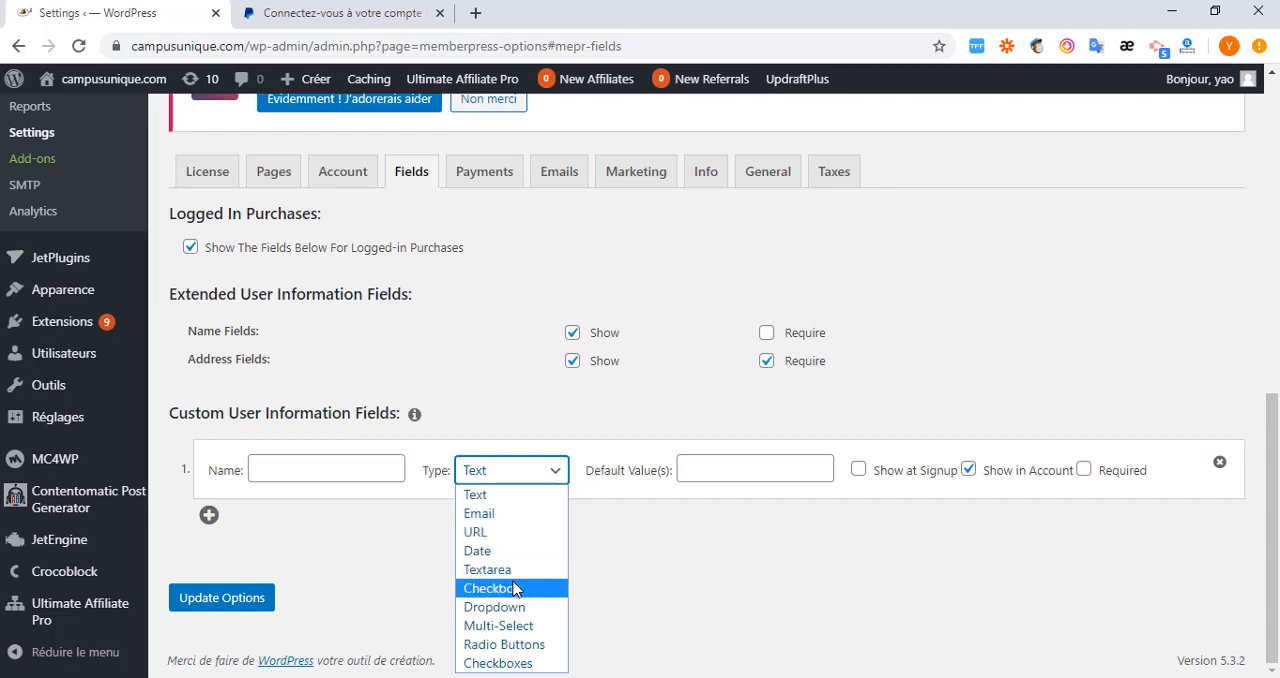
pyautogui.click(512, 470)
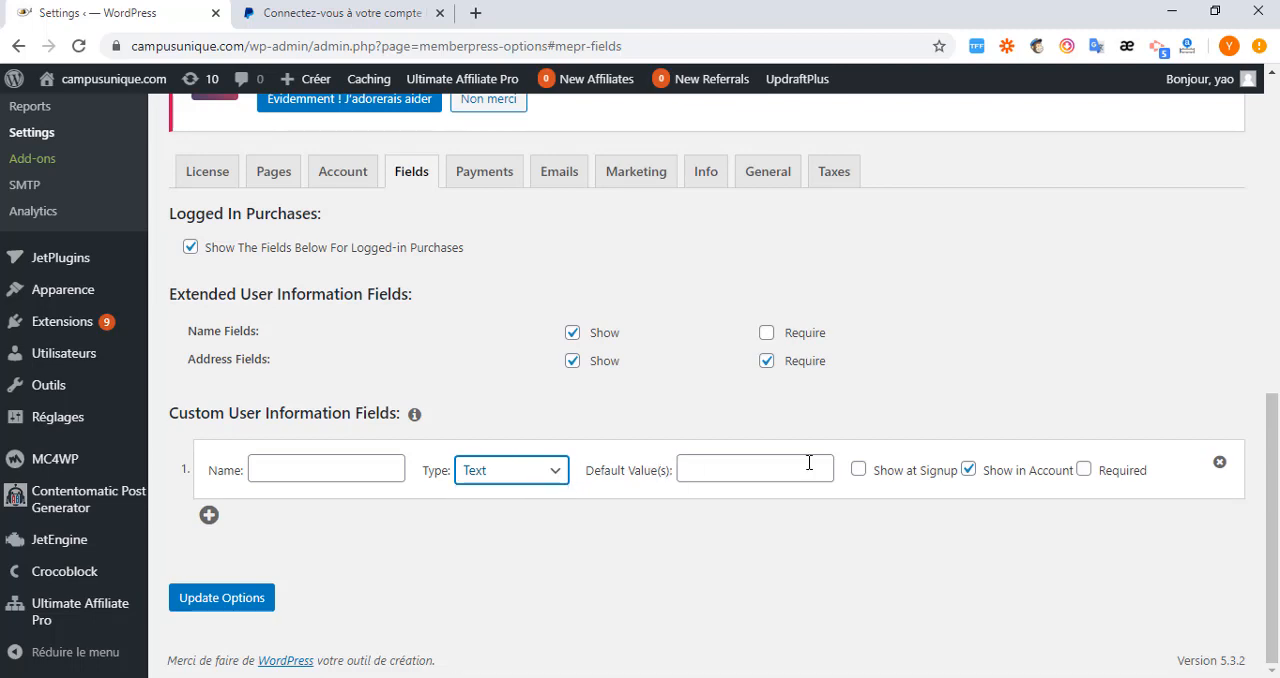
# Try adding a second custom user information field, browse its field types, and remove the field.
pyautogui.click(209, 516)
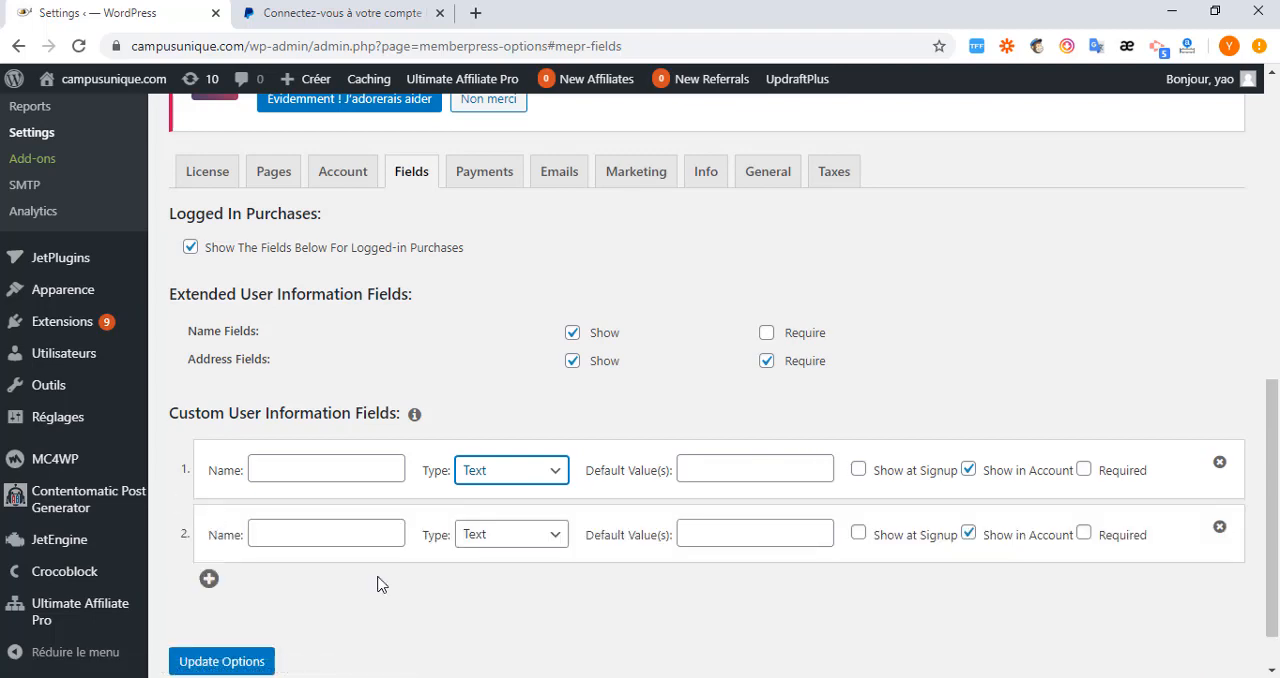
pyautogui.click(332, 538)
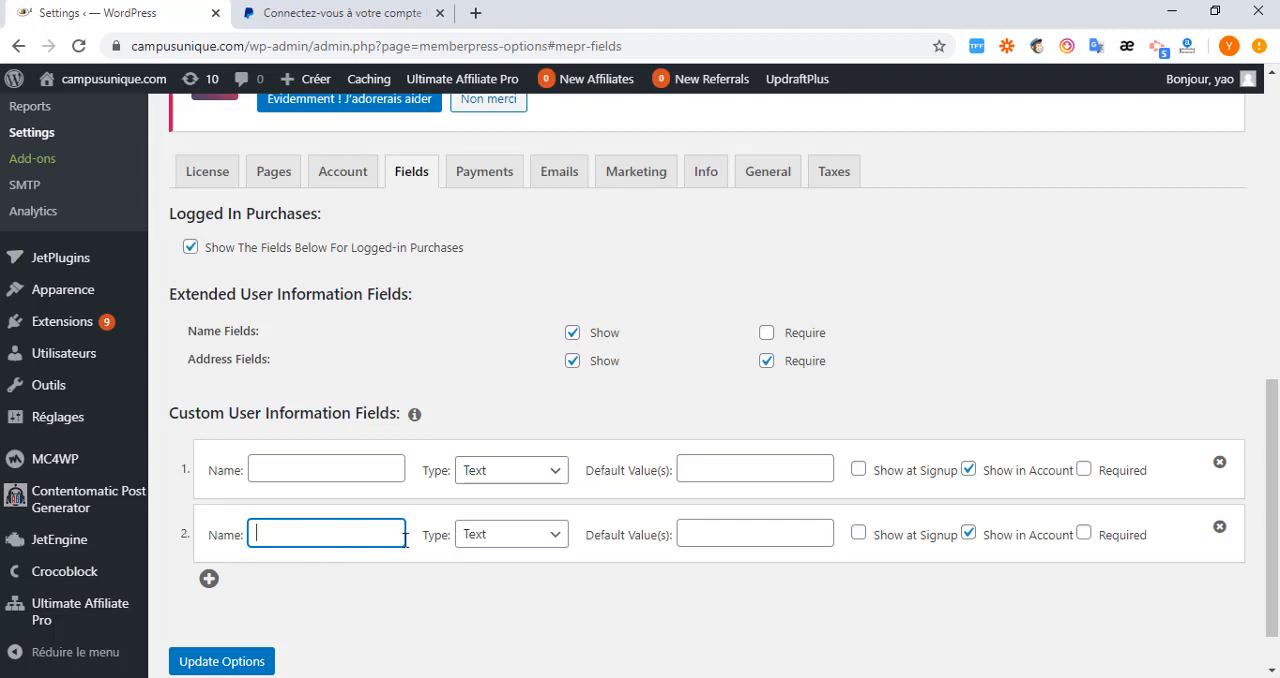
pyautogui.click(557, 537)
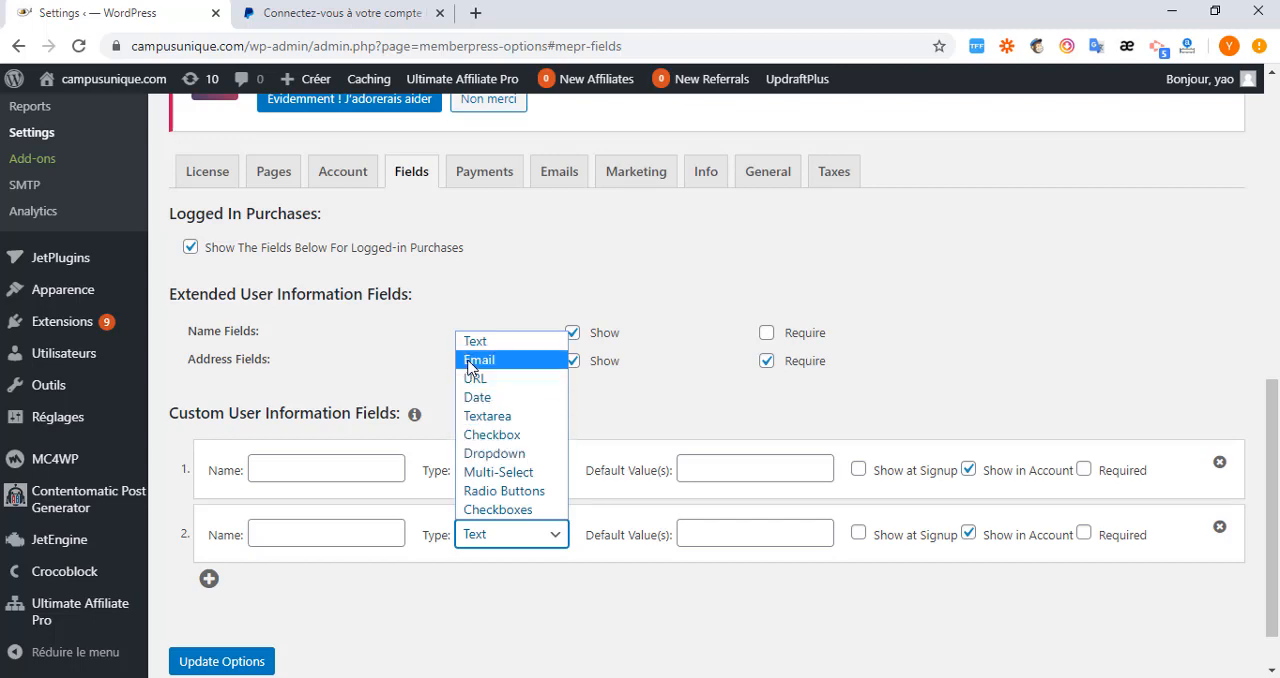
pyautogui.click(289, 532)
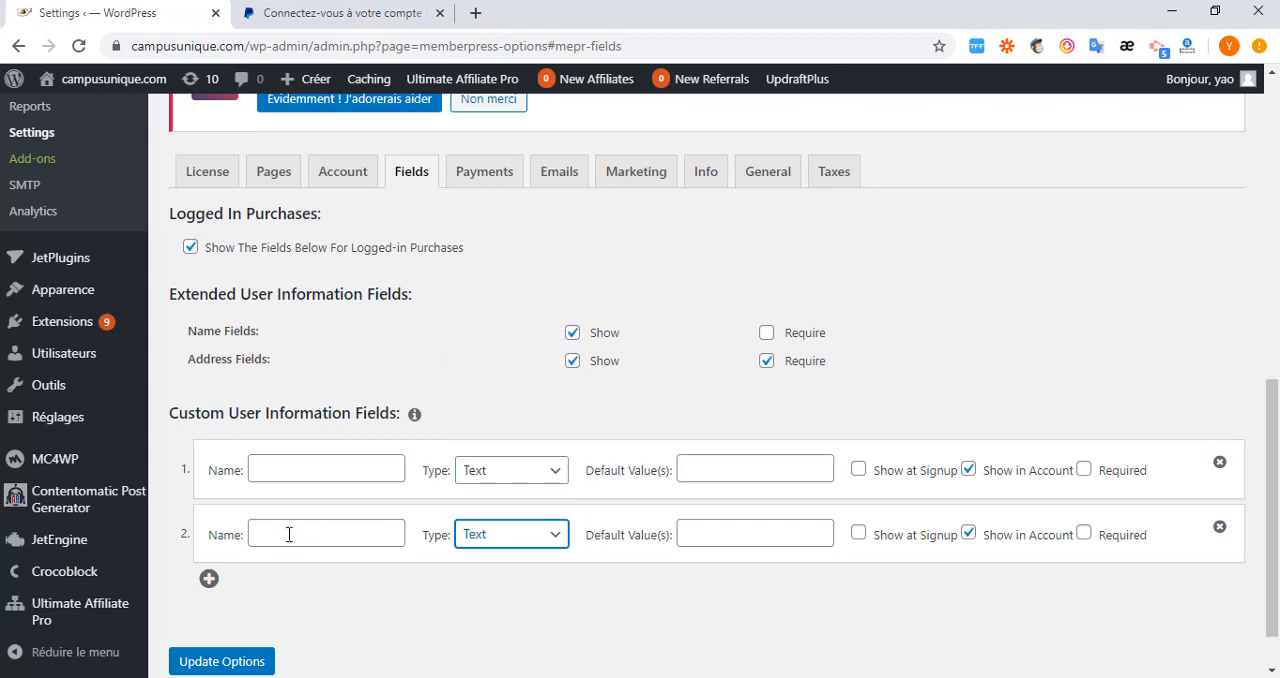
pyautogui.click(550, 538)
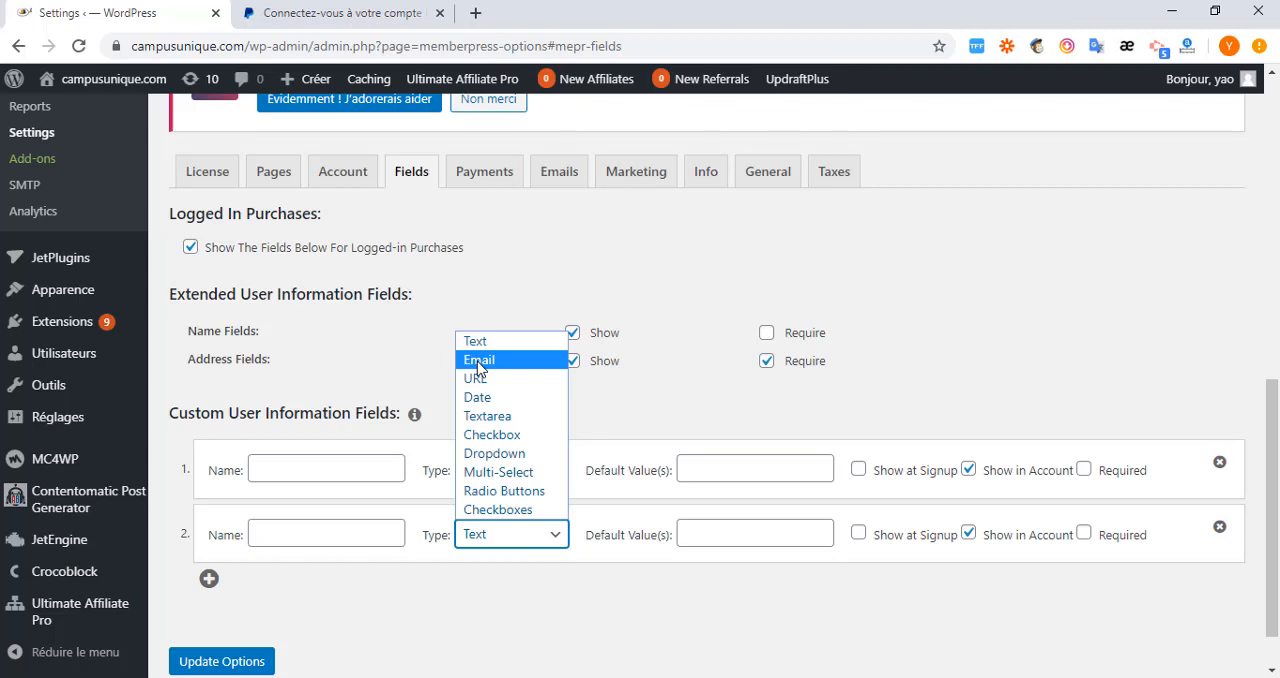
pyautogui.click(1220, 527)
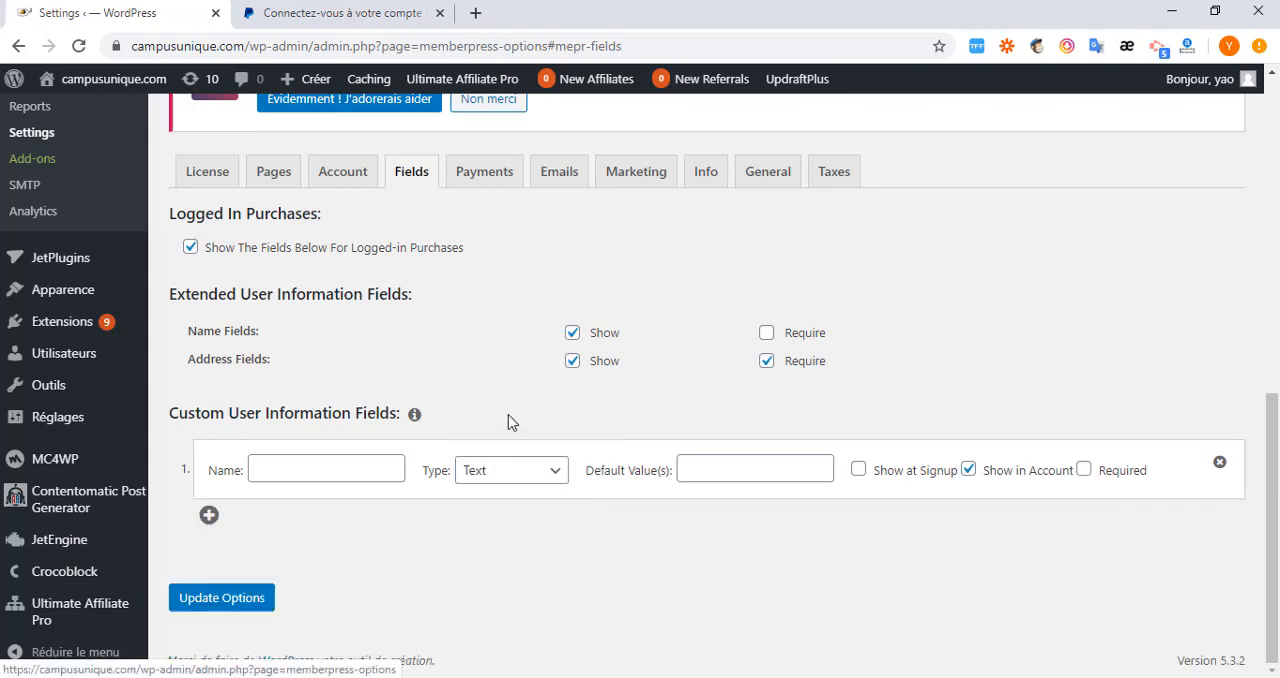
# Add a payment method in the MemberPress Payments settings with PayPal Express Checkout as its gateway.
pyautogui.click(483, 174)
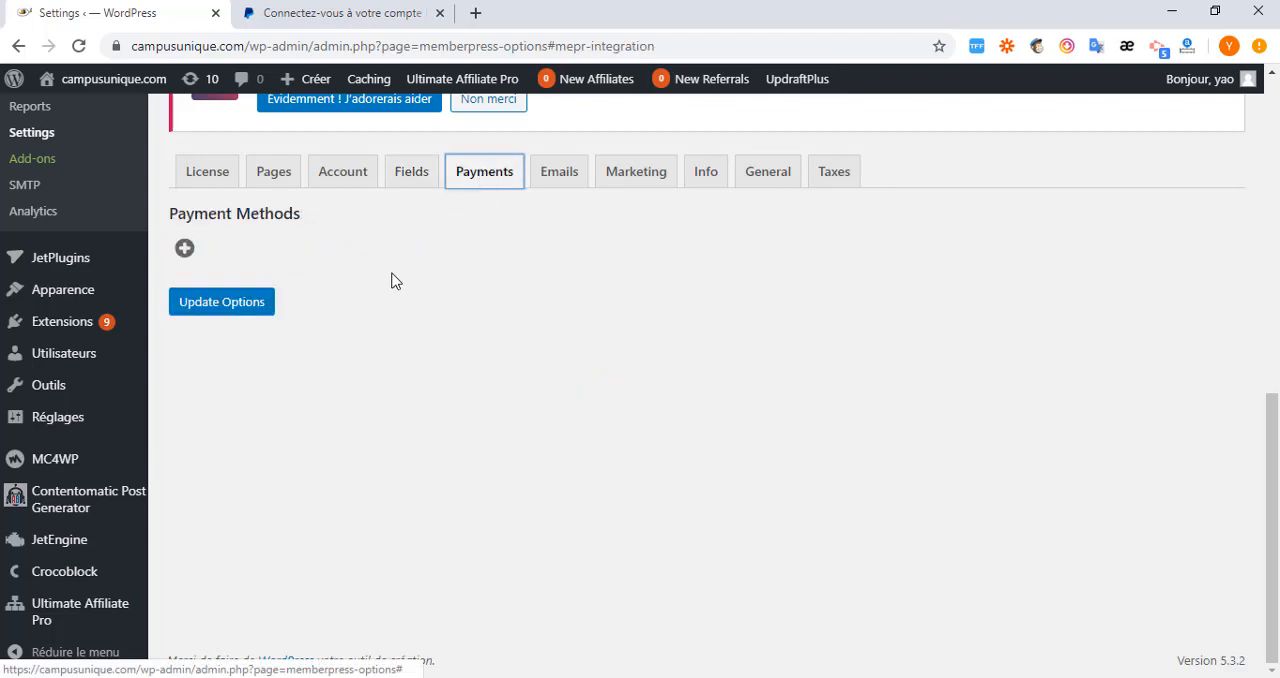
pyautogui.click(183, 249)
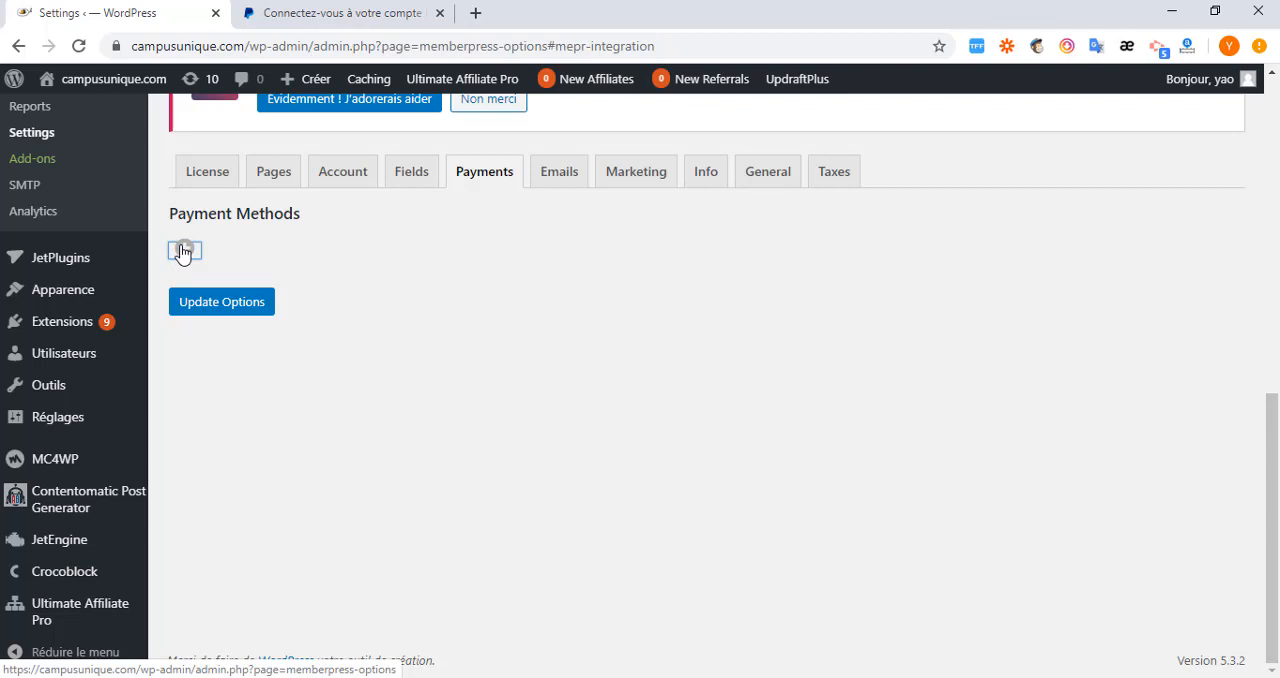
pyautogui.click(183, 251)
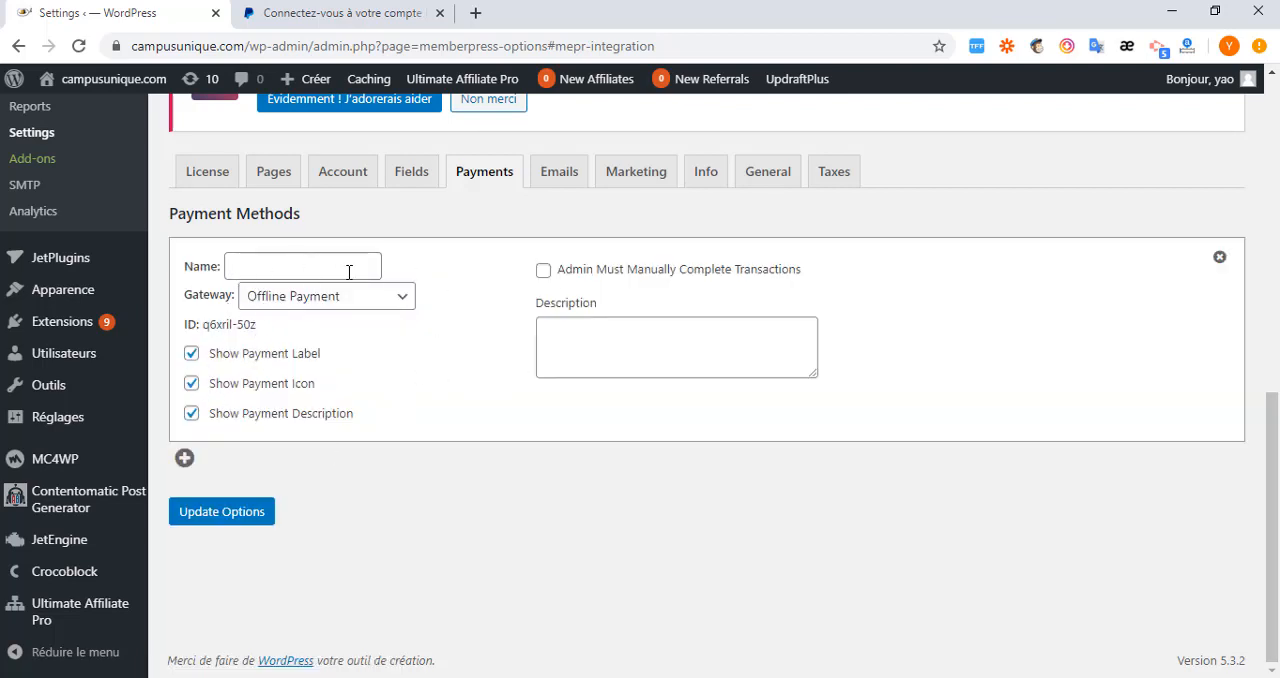
pyautogui.click(268, 269)
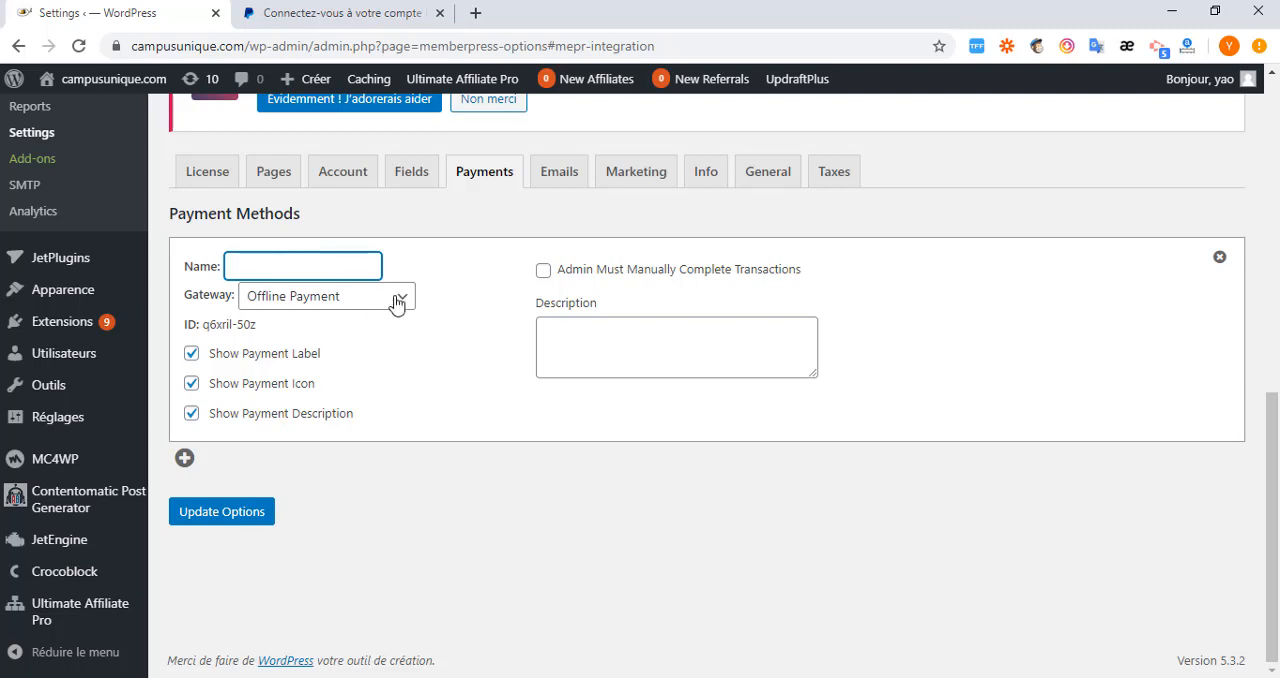
pyautogui.click(397, 303)
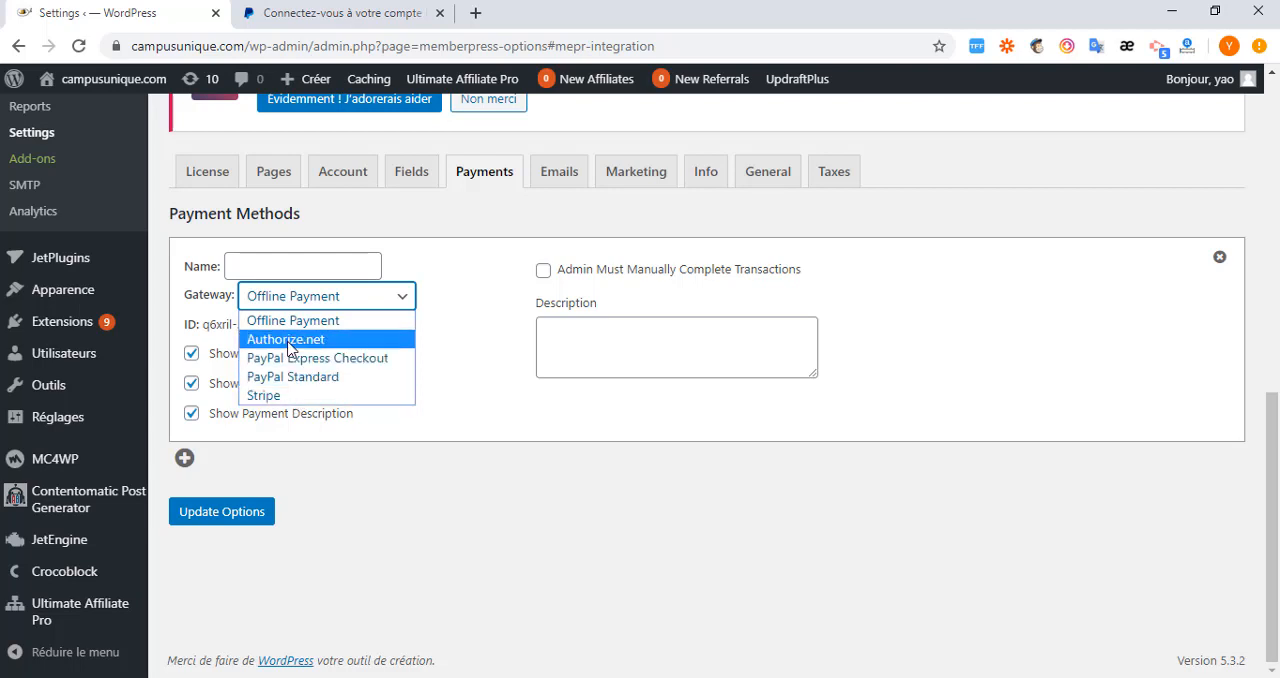
pyautogui.click(365, 366)
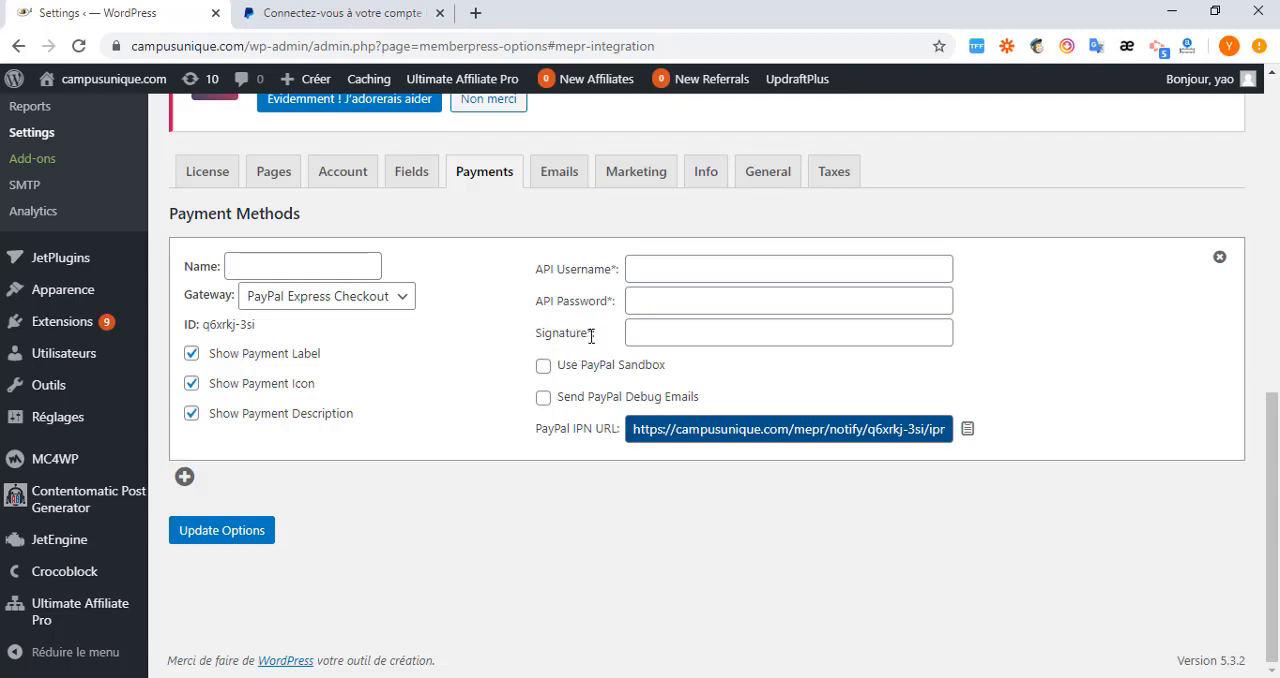
# Switch to the PayPal site and log in to the business account with the saved account password.
pyautogui.click(308, 17)
pyautogui.click(983, 104)
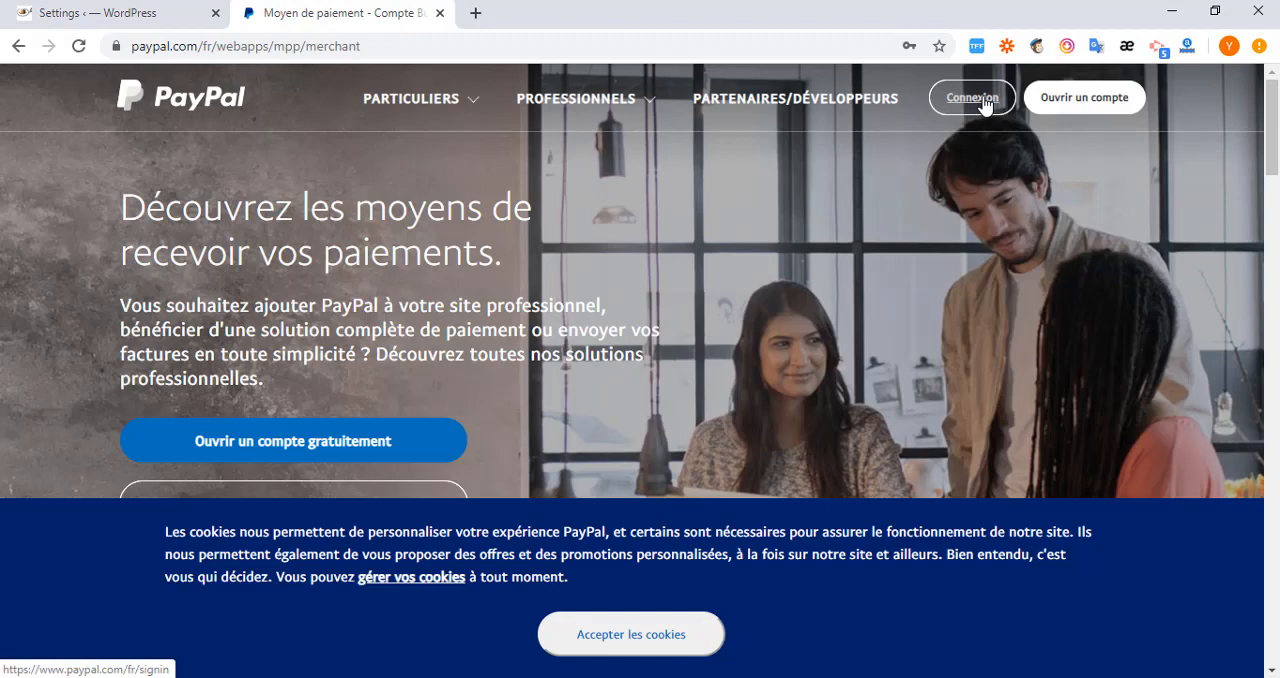
pyautogui.click(570, 354)
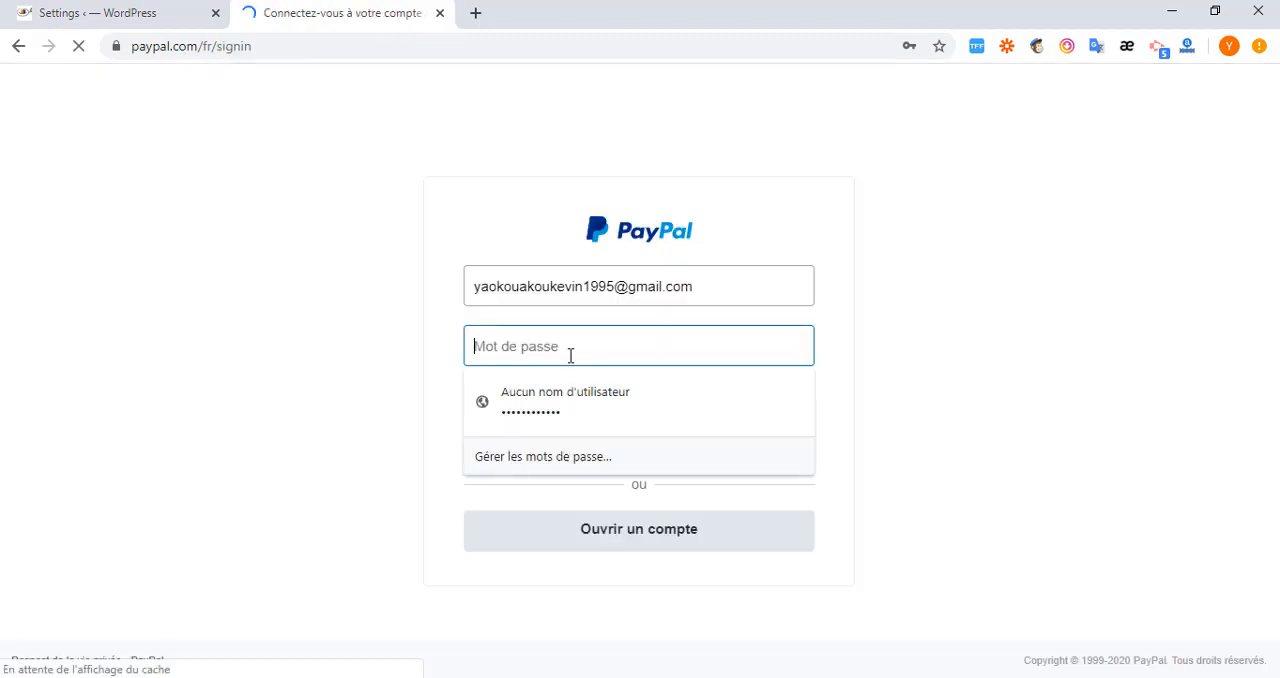
pyautogui.click(561, 423)
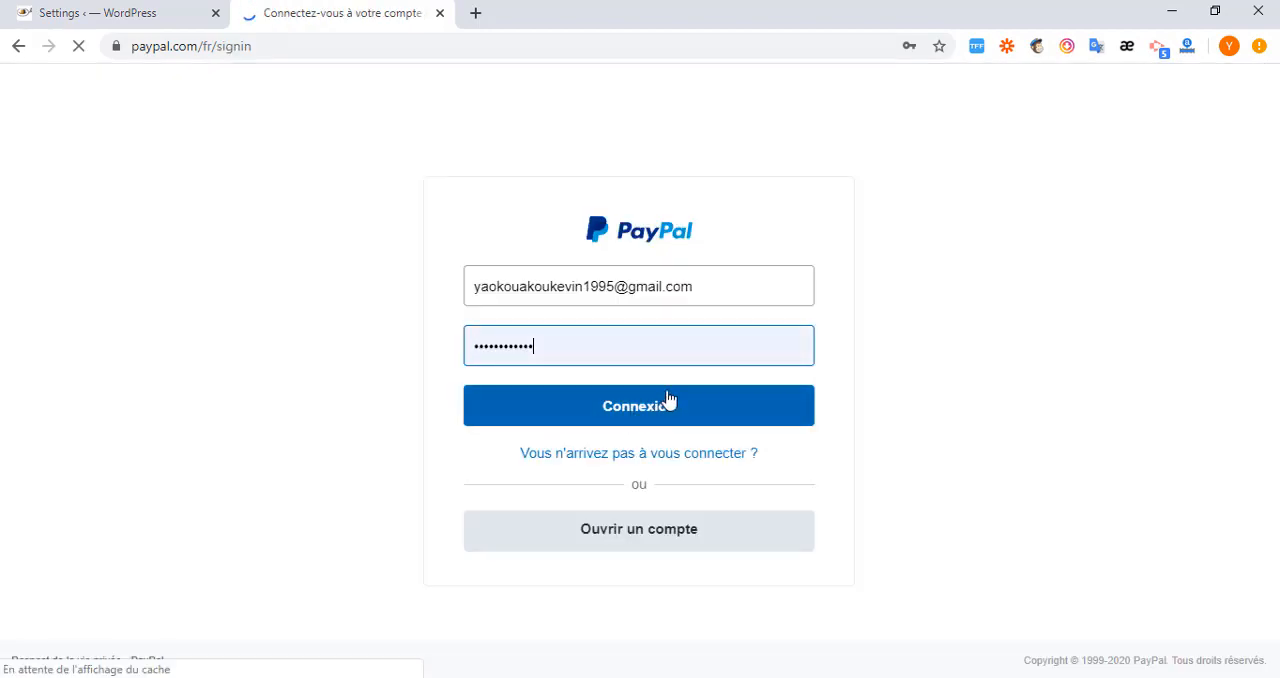
pyautogui.click(666, 412)
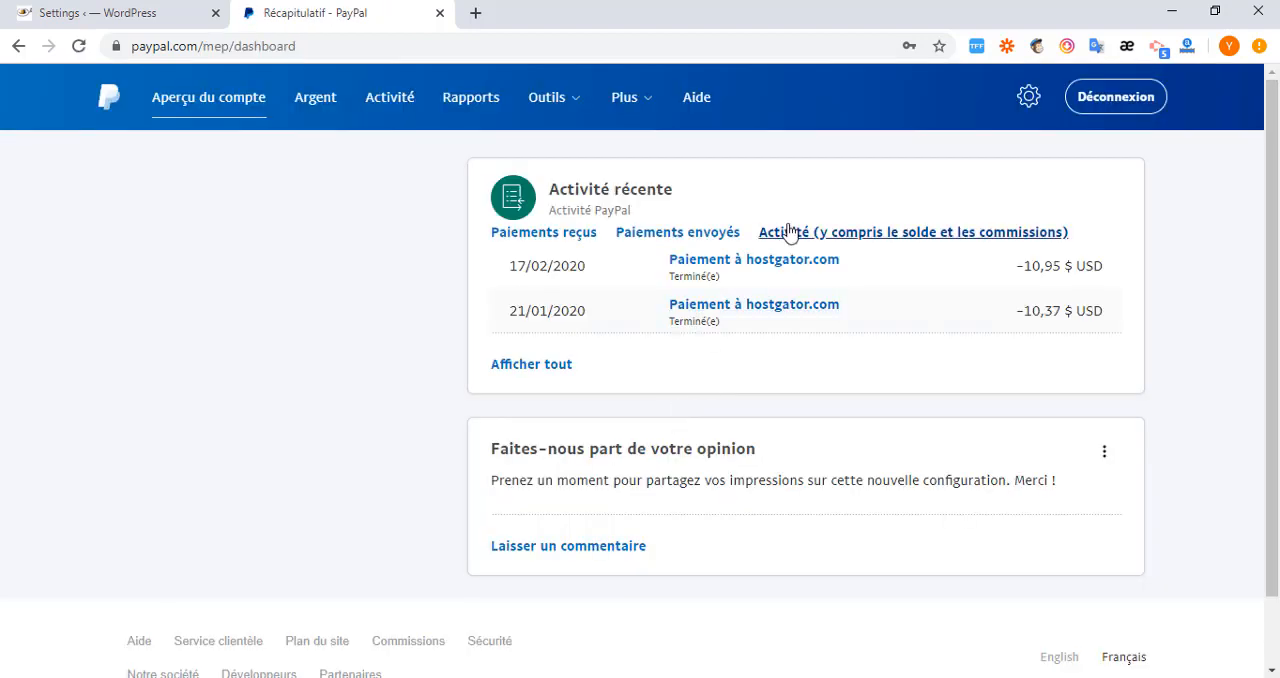
# Open the classic NVP/SOAP API signature credentials from the API access section of the PayPal account settings.
pyautogui.click(1028, 97)
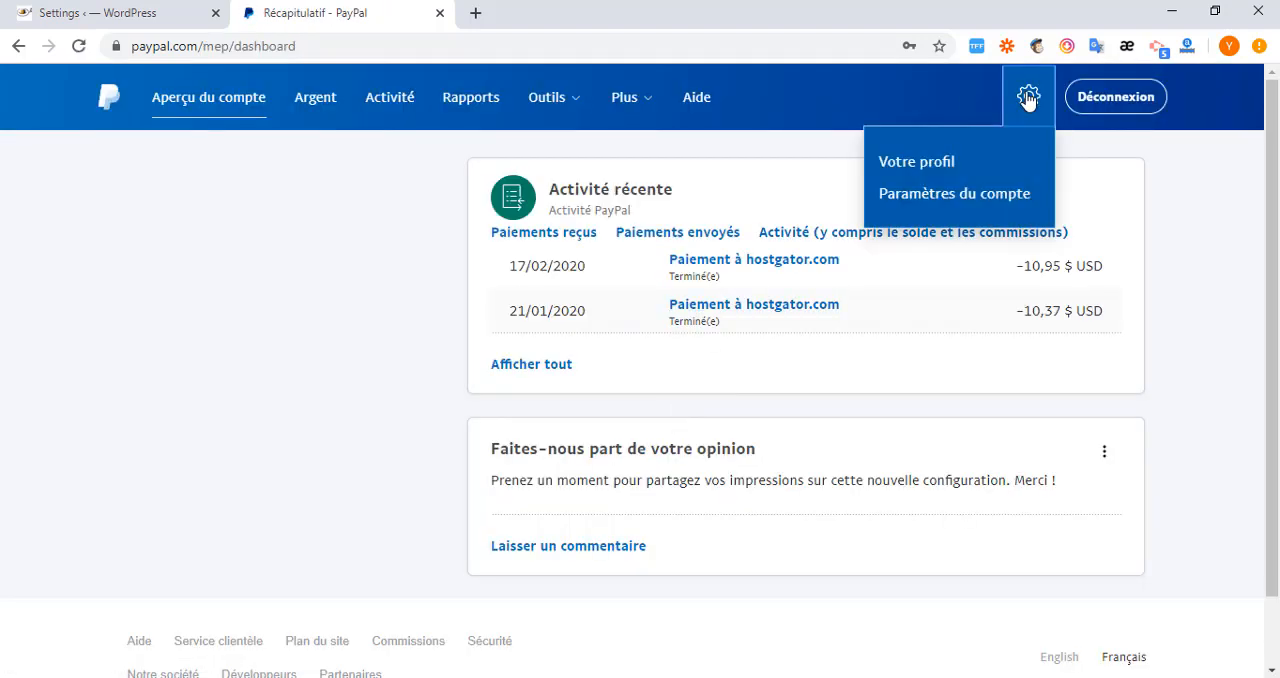
pyautogui.click(980, 197)
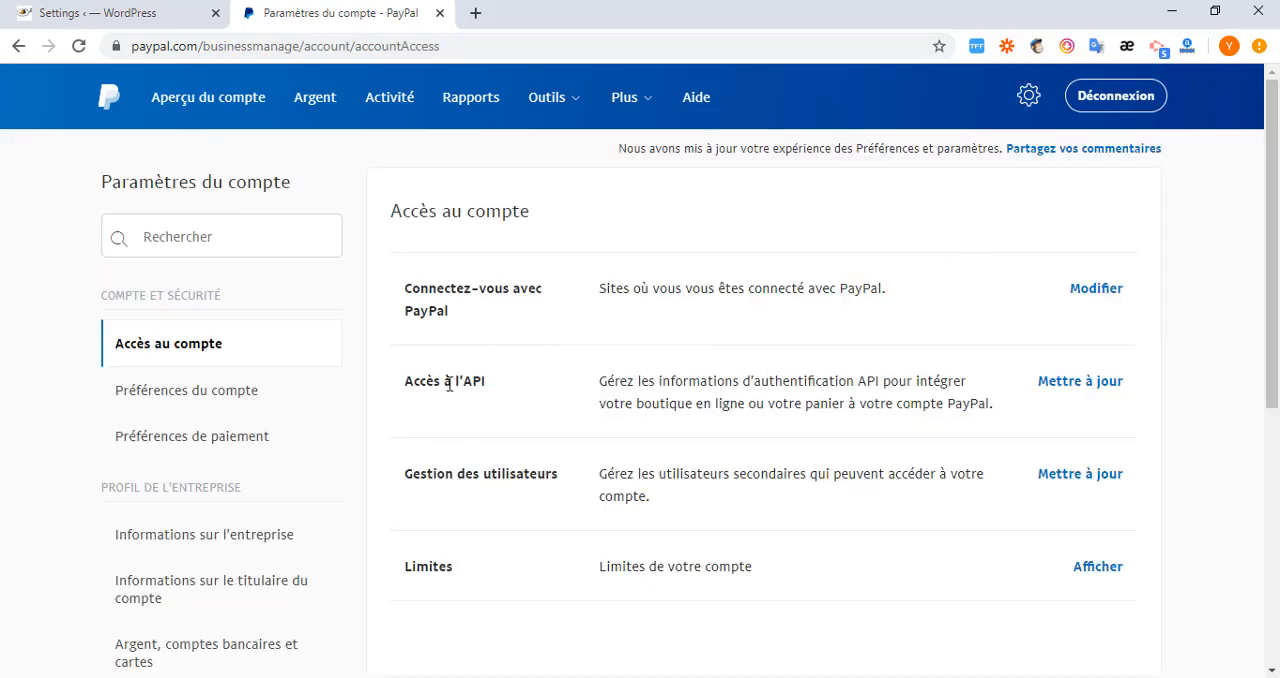
pyautogui.click(1070, 386)
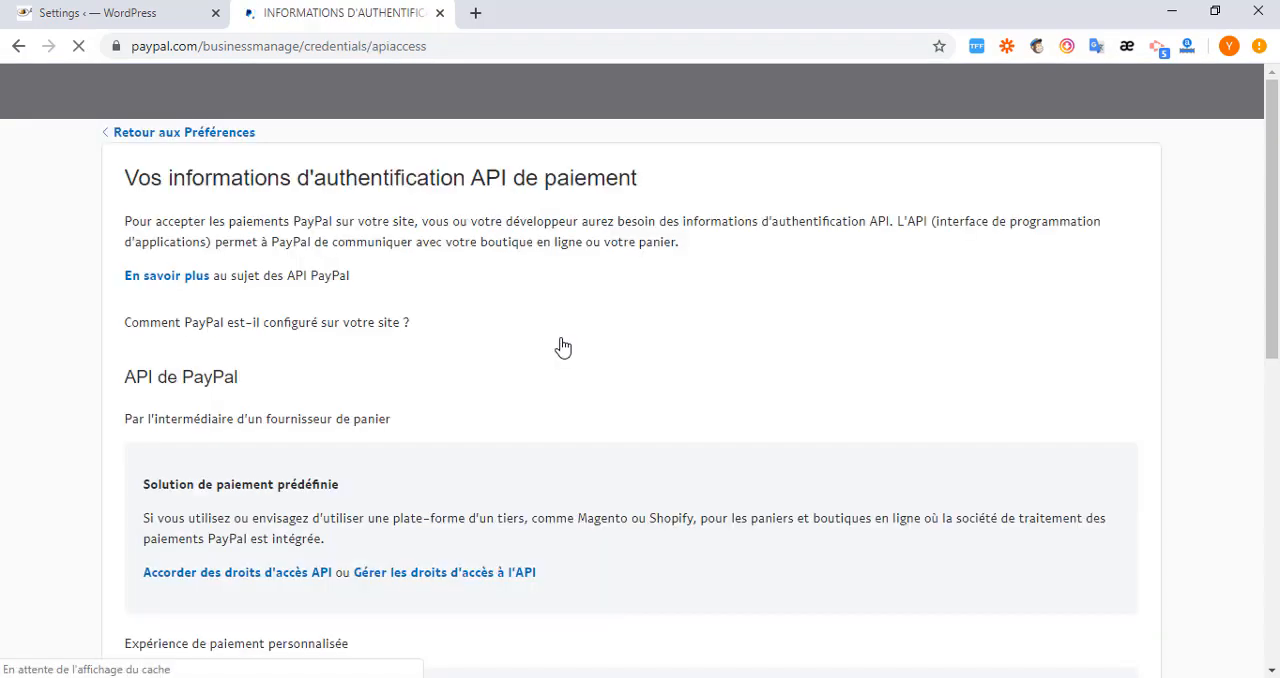
pyautogui.scroll(-3, 558, 347)
pyautogui.scroll(-5, 560, 345)
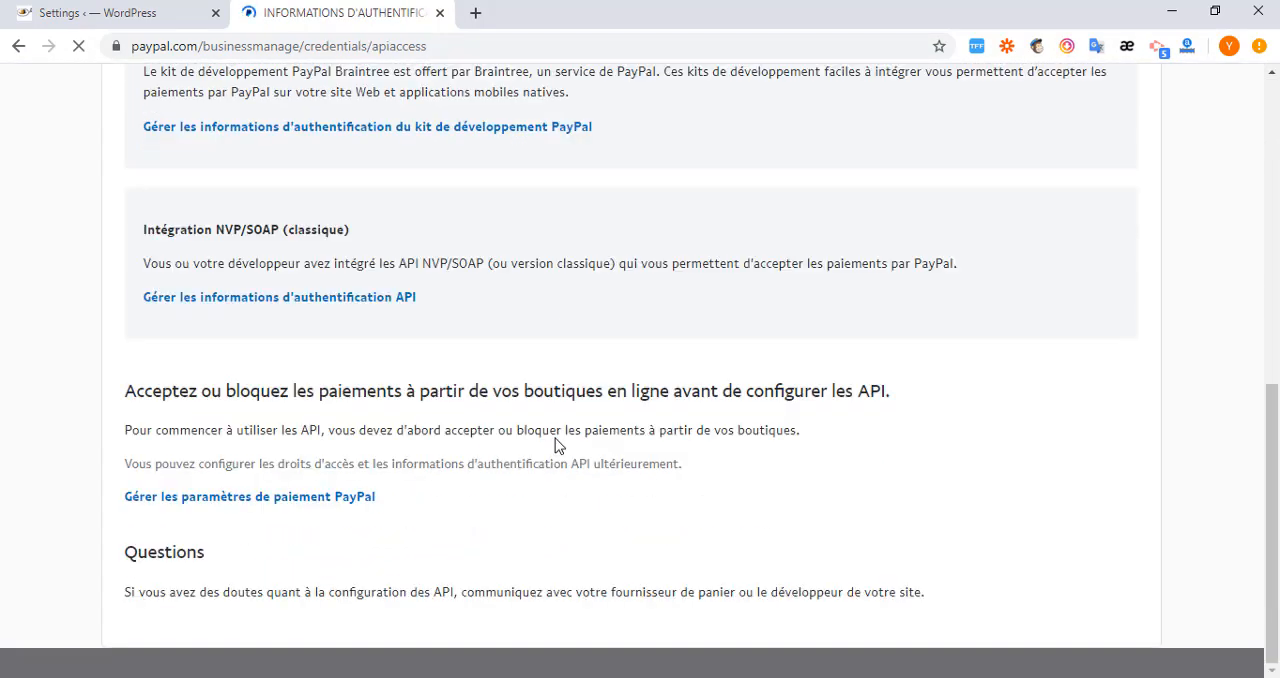
pyautogui.click(216, 300)
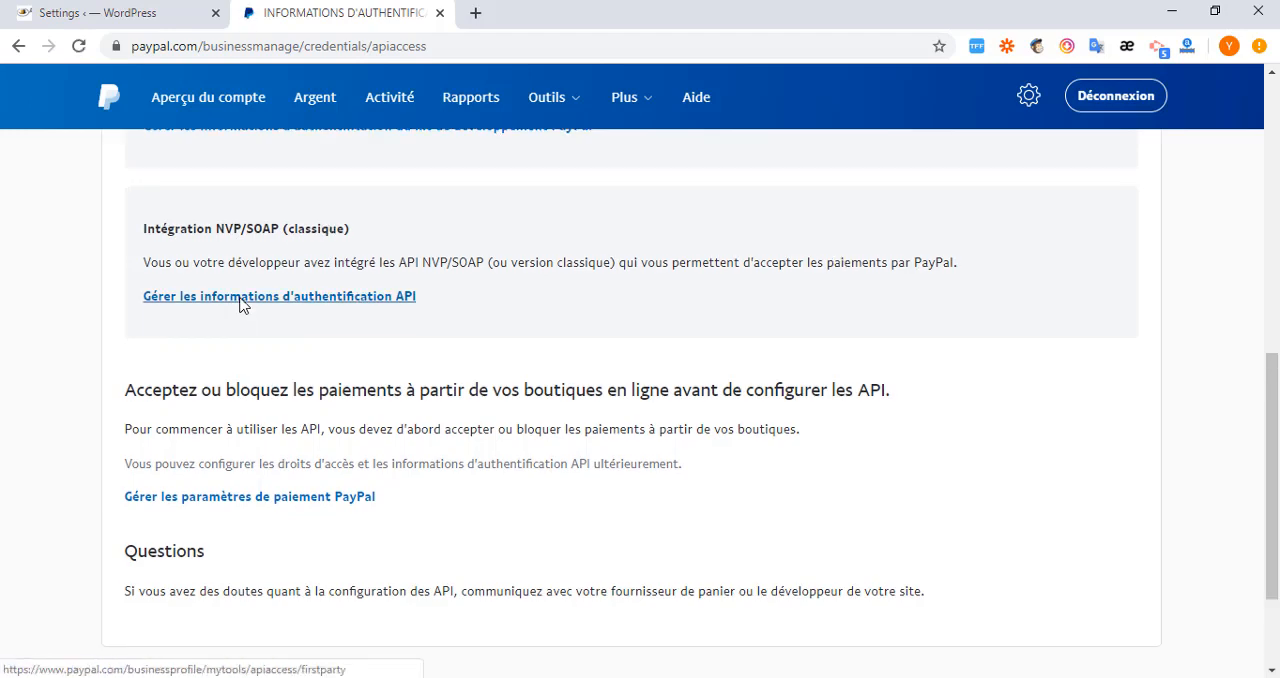
pyautogui.click(240, 300)
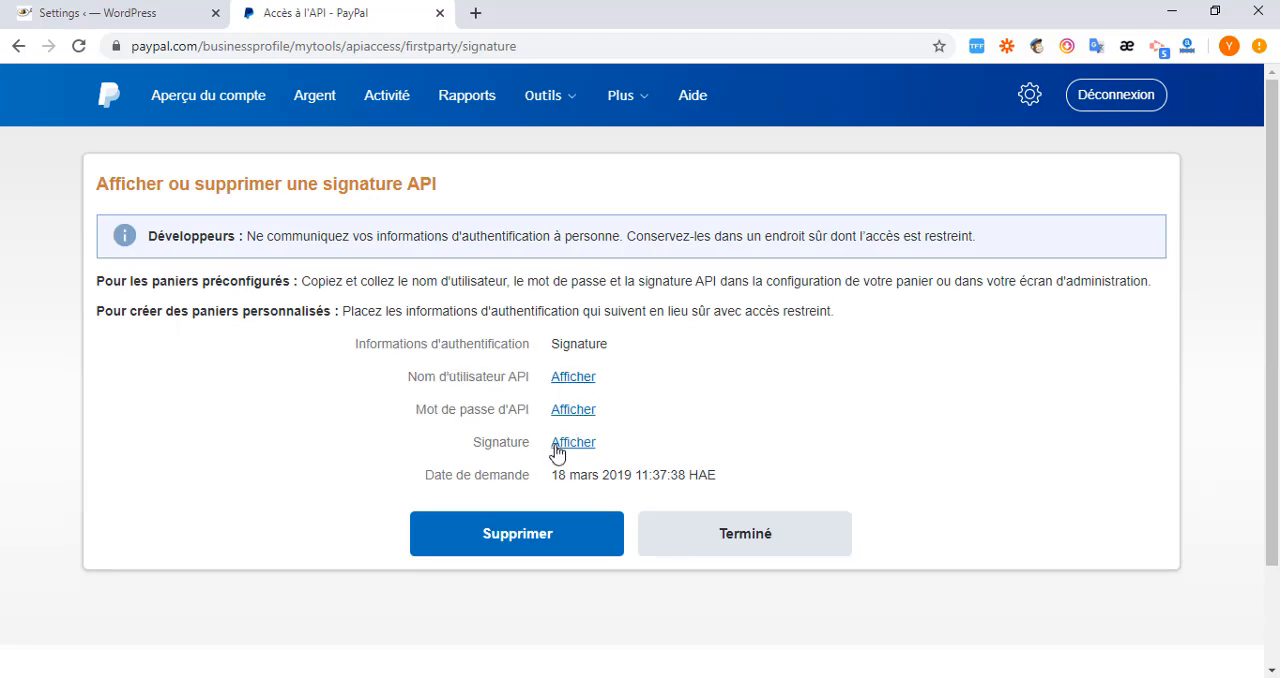
# Reveal the PayPal API username and copy it into the API Username of the MemberPress payment method.
pyautogui.click(570, 380)
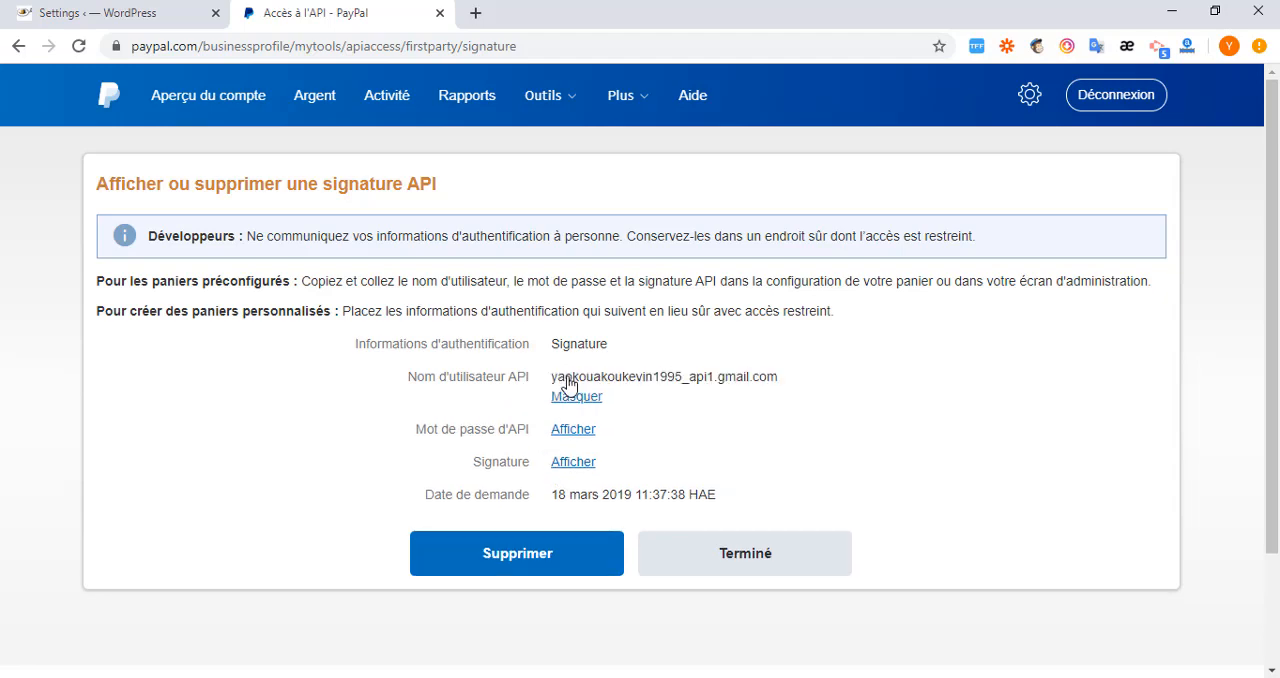
pyautogui.doubleClick(596, 378)
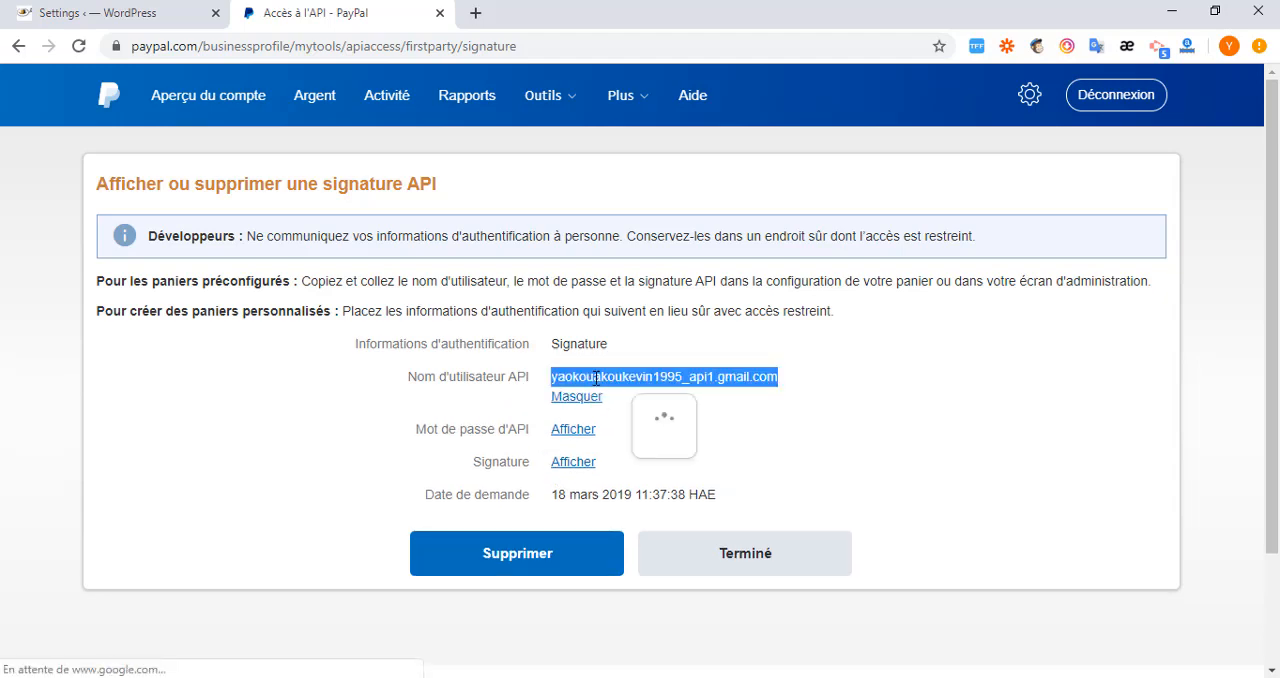
pyautogui.rightClick(606, 380)
pyautogui.click(632, 394)
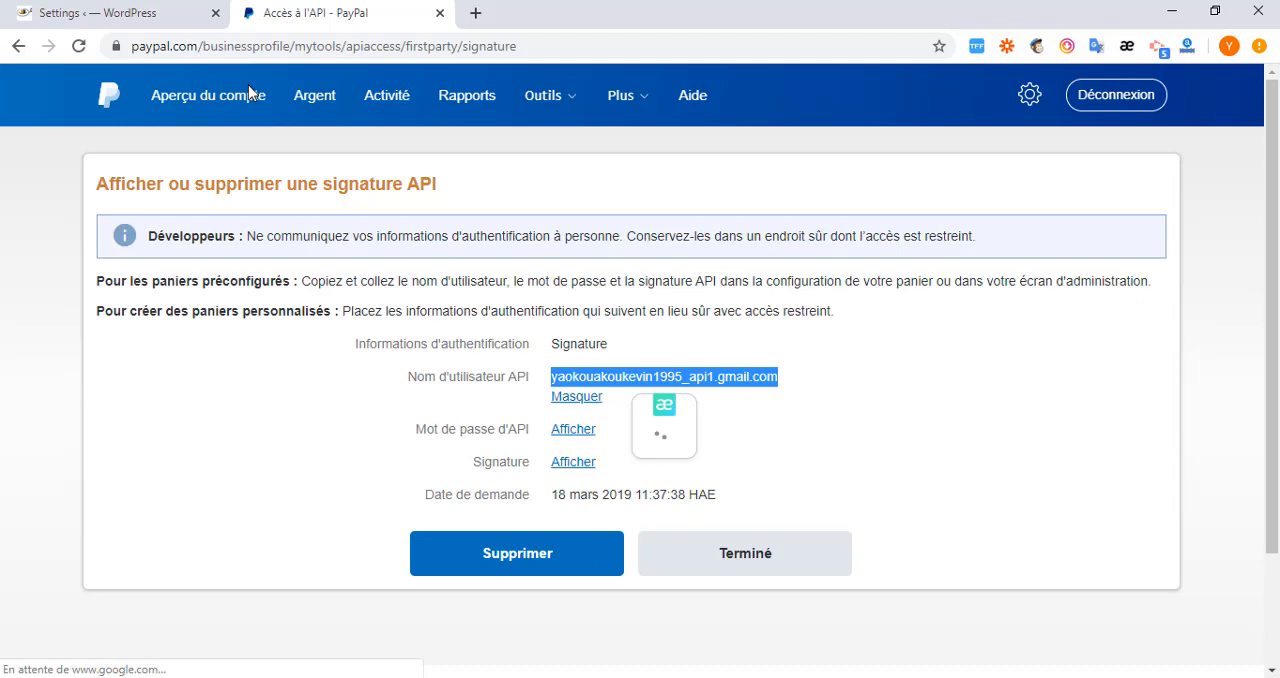
pyautogui.click(139, 14)
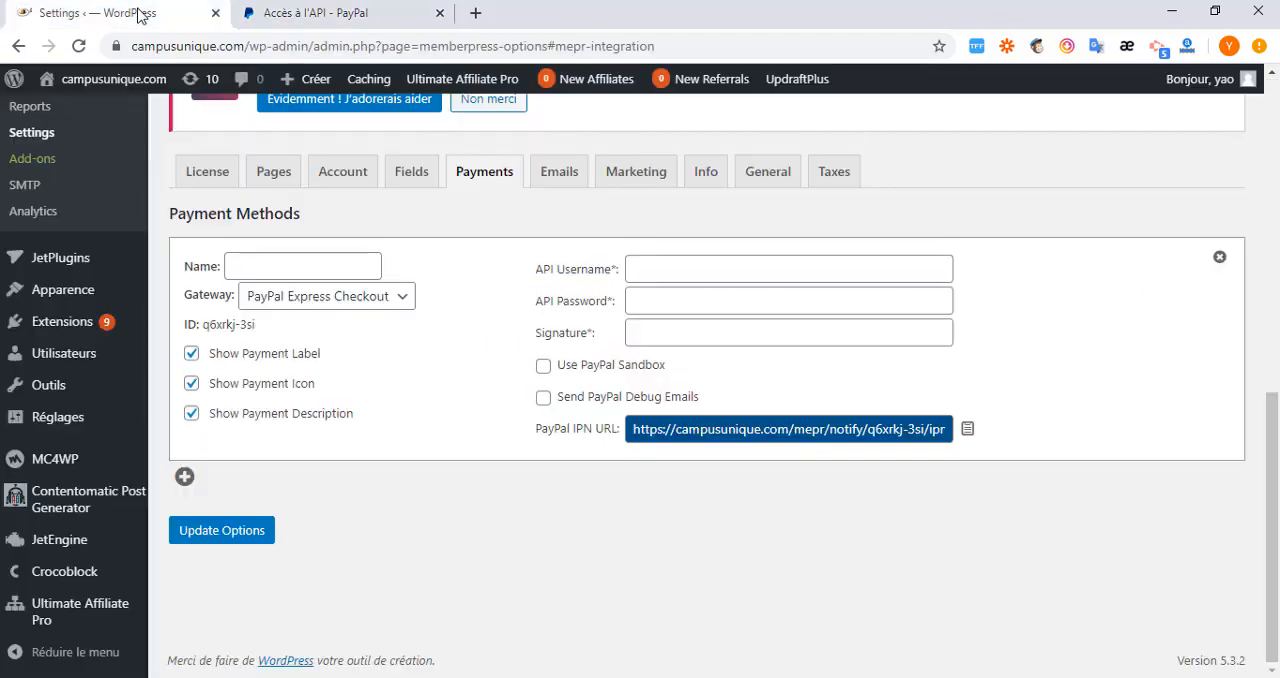
pyautogui.click(776, 270)
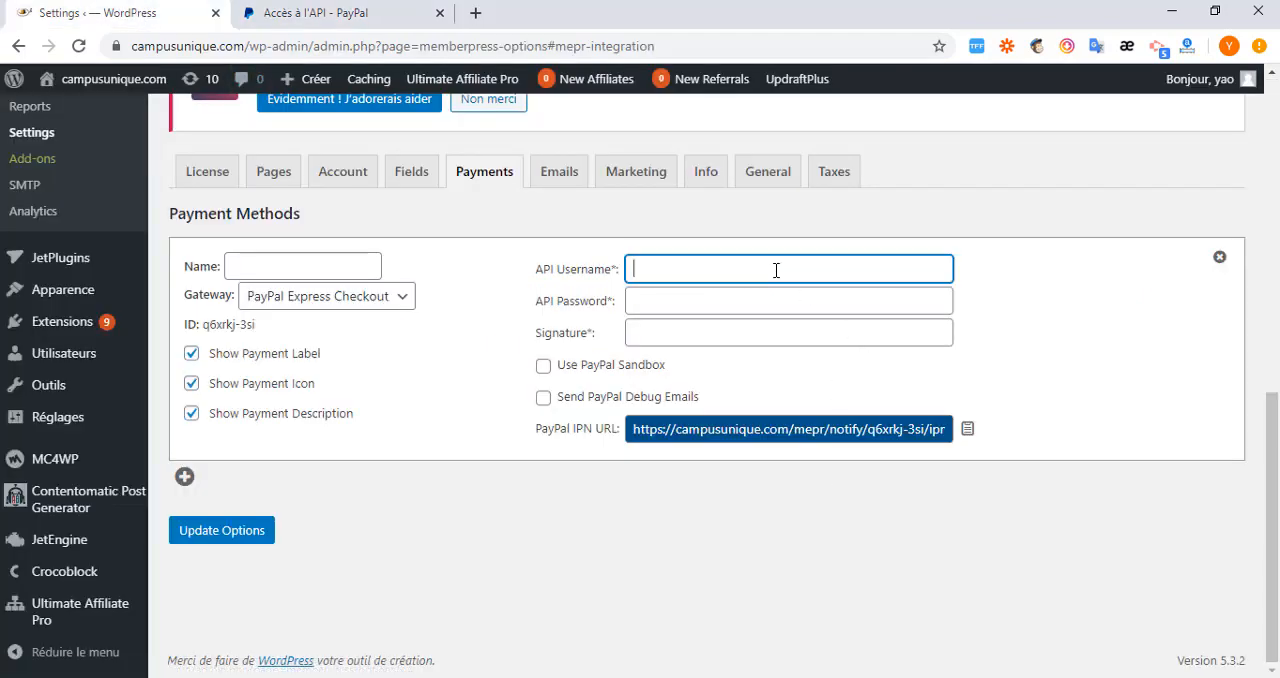
pyautogui.hotkey('ctrl', 'v')
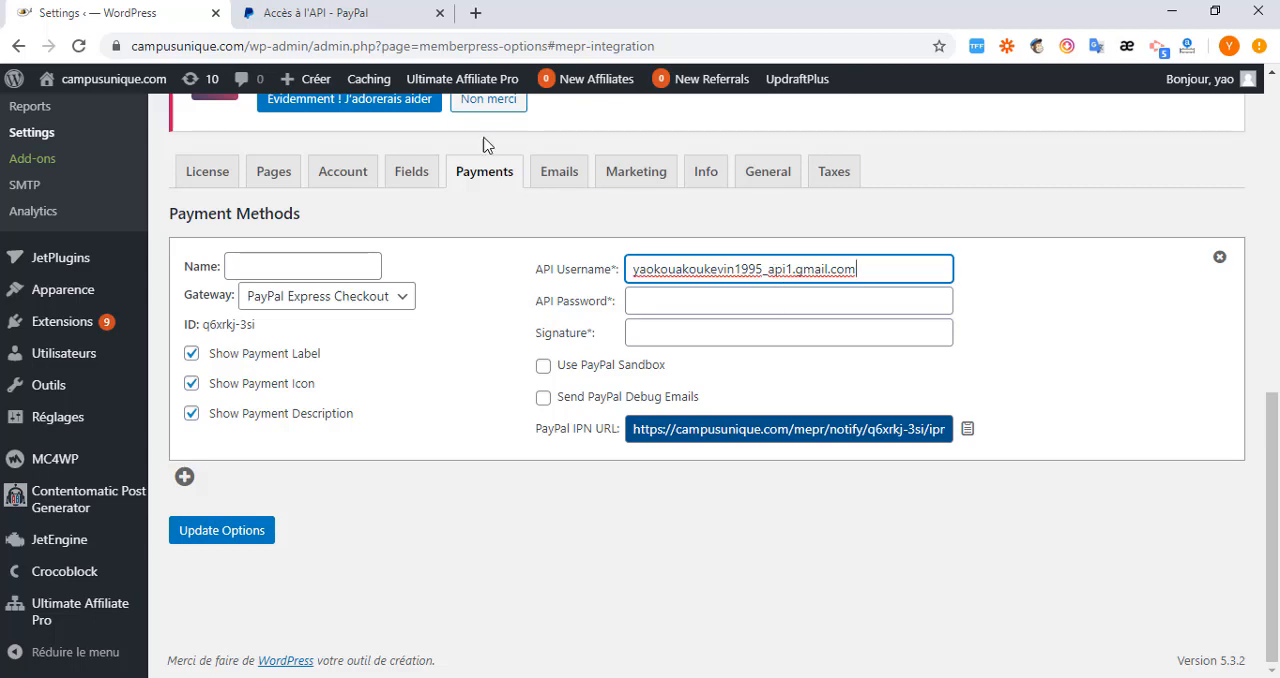
# Hide the PayPal API username, reveal the API password and copy it into the API Password of the MemberPress payment method.
pyautogui.click(334, 15)
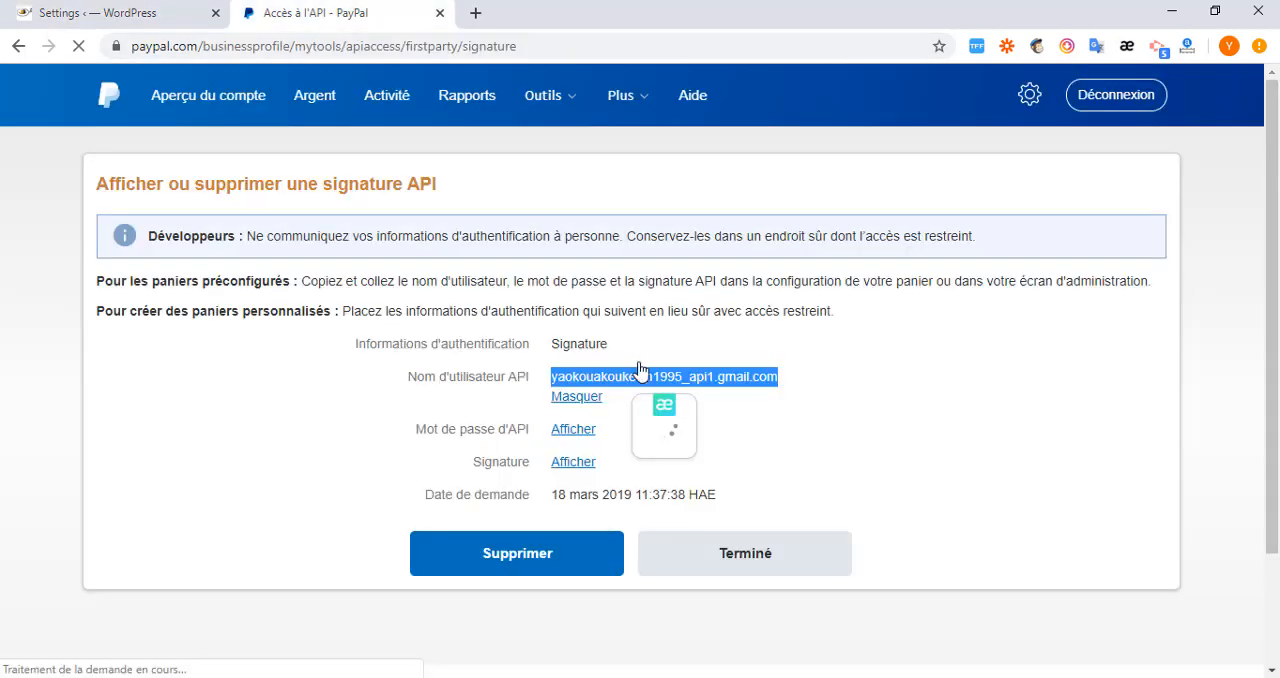
pyautogui.click(566, 400)
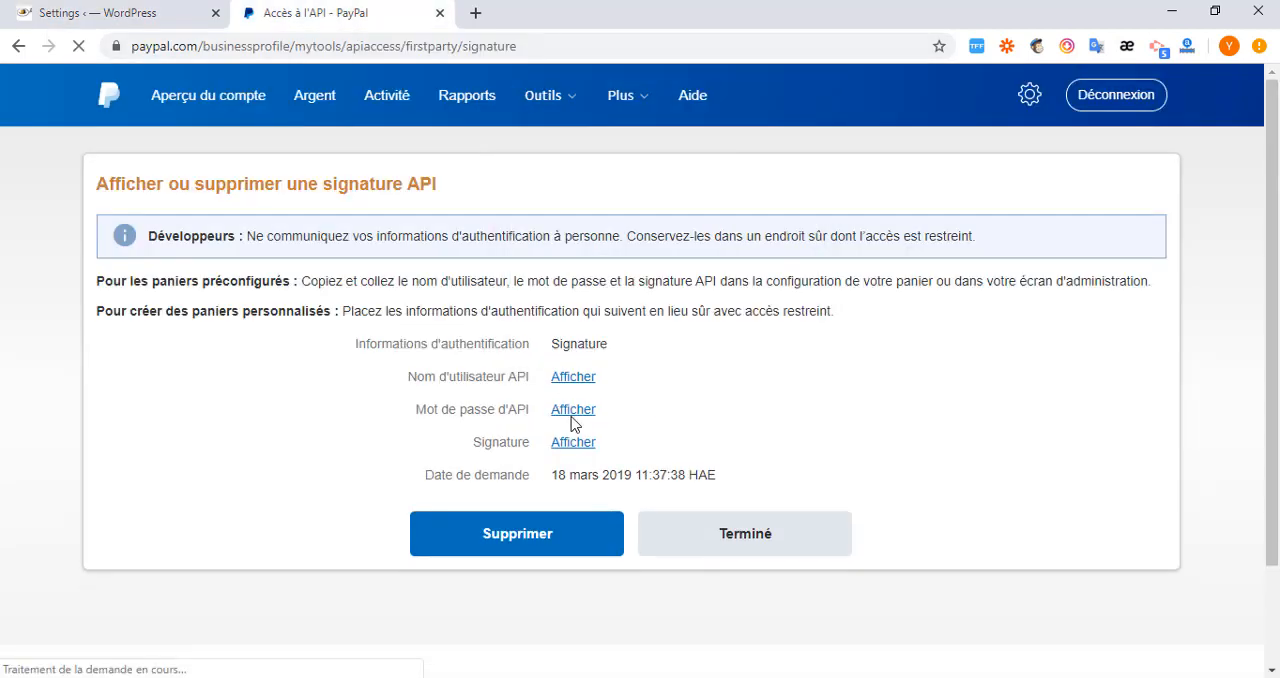
pyautogui.click(570, 416)
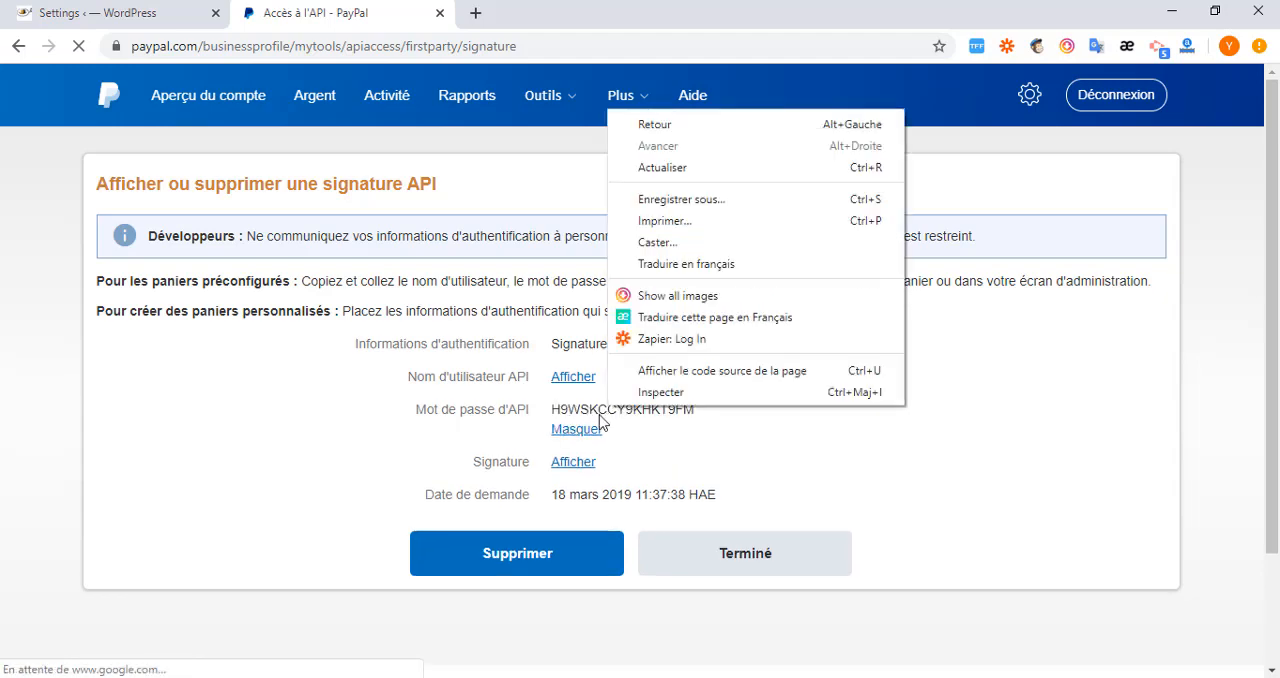
pyautogui.doubleClick(602, 410)
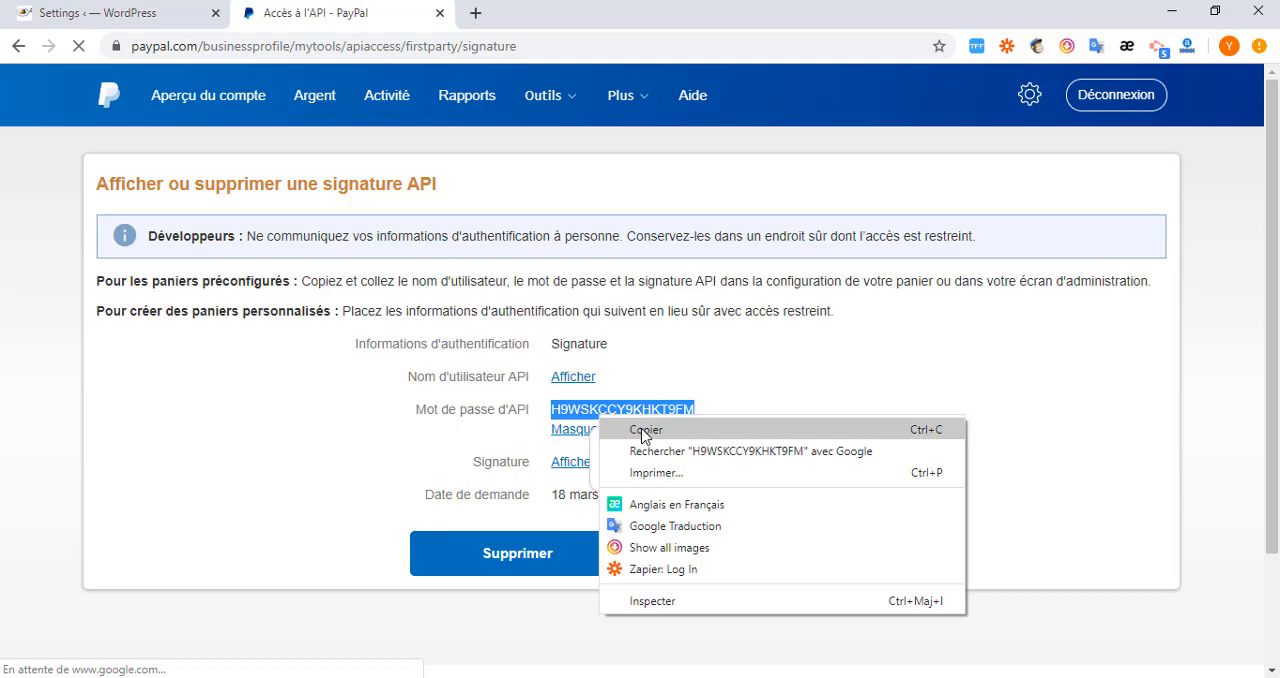
pyautogui.click(640, 429)
pyautogui.click(623, 434)
pyautogui.click(100, 13)
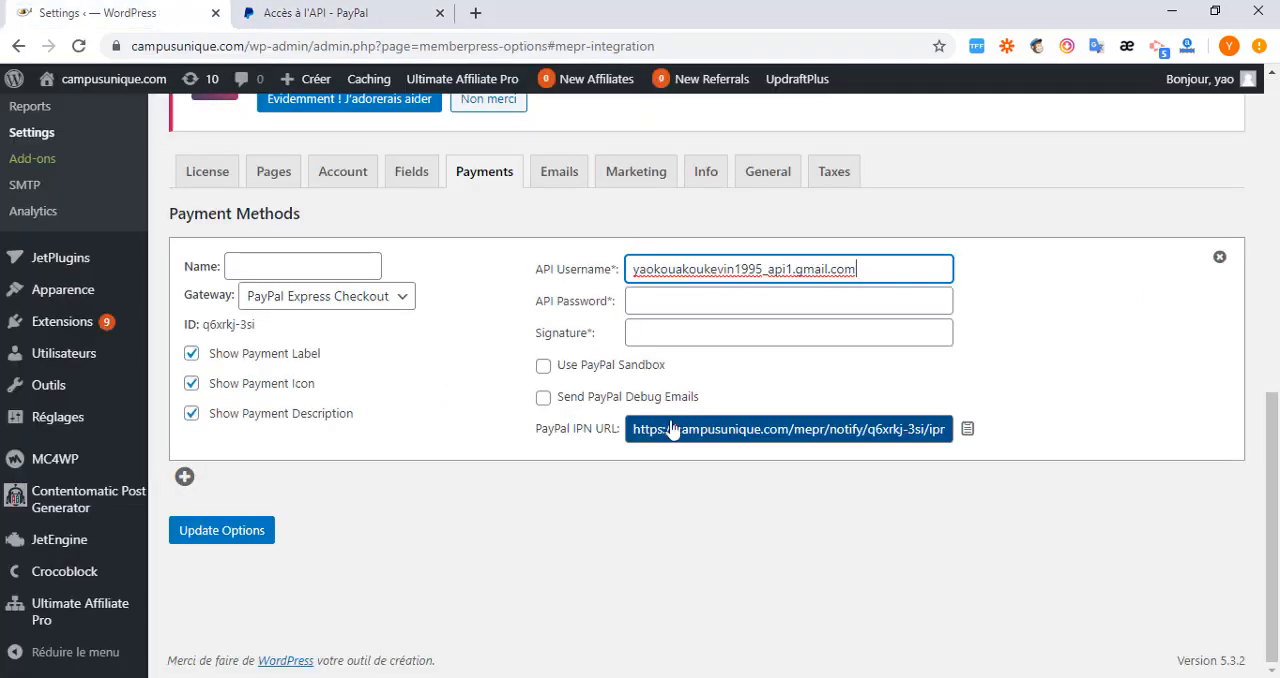
pyautogui.click(675, 307)
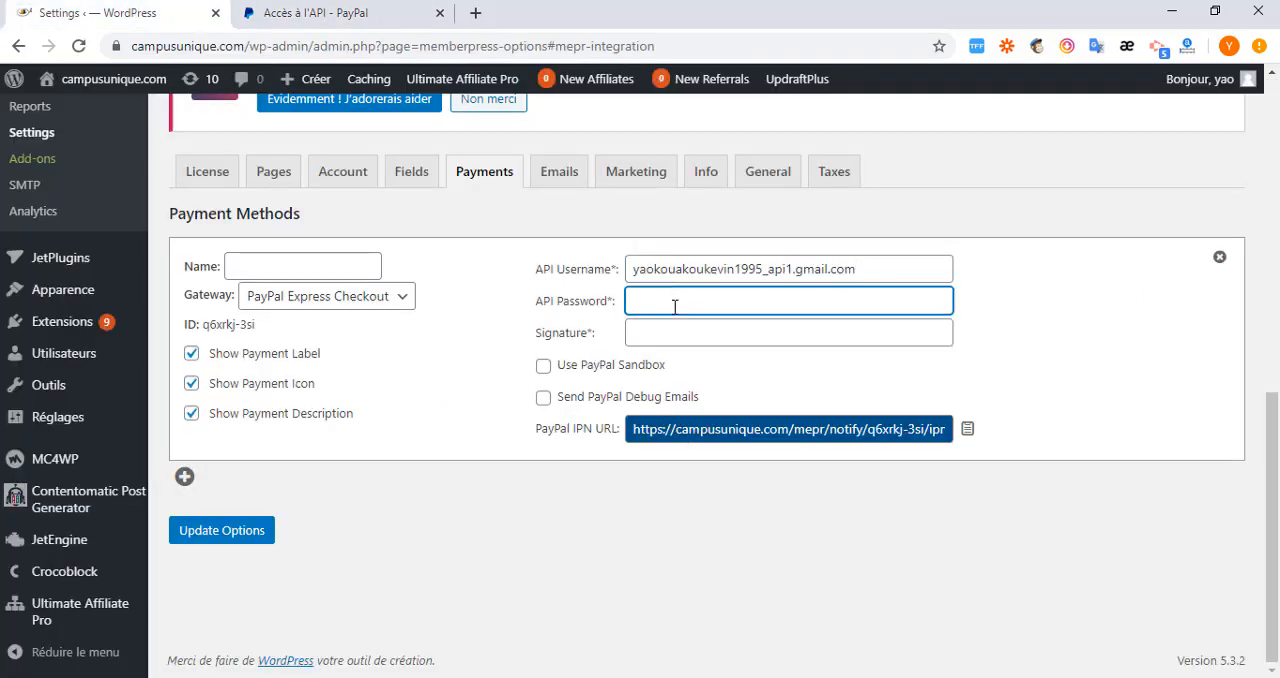
pyautogui.hotkey('ctrl', 'v')
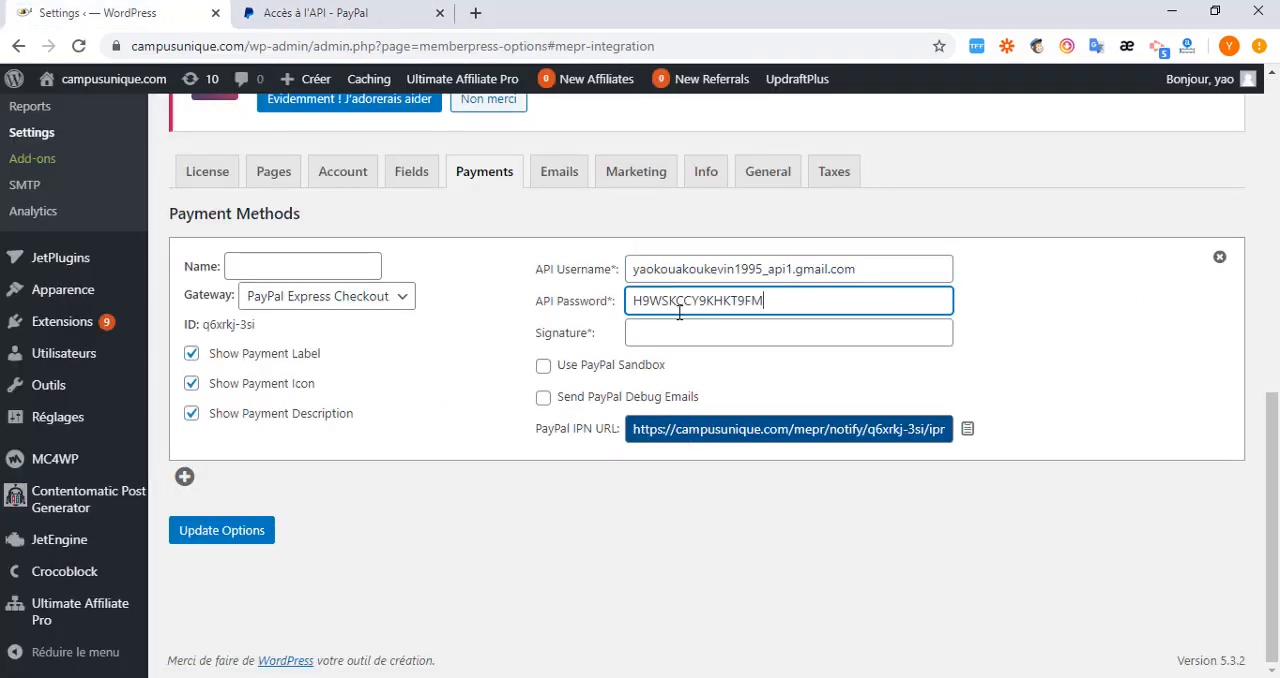
# Hide the PayPal API password, reveal the API signature and copy it into the Signature of the MemberPress payment method.
pyautogui.click(340, 13)
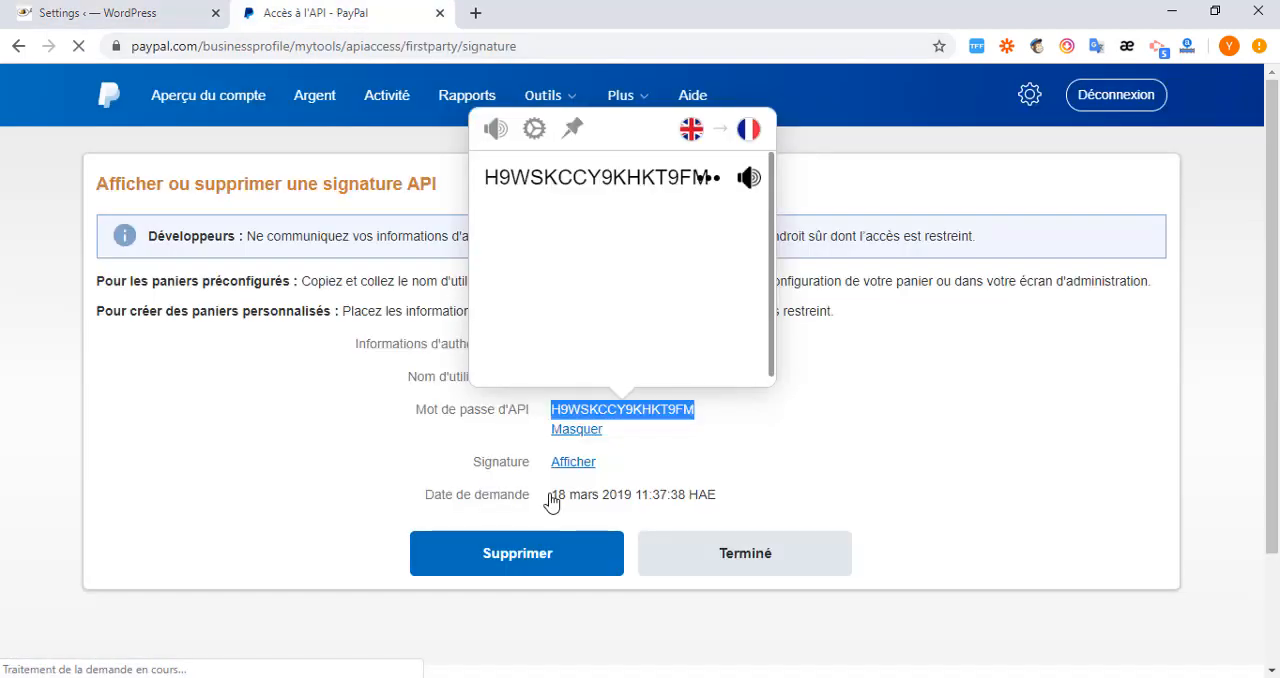
pyautogui.click(576, 430)
pyautogui.click(572, 446)
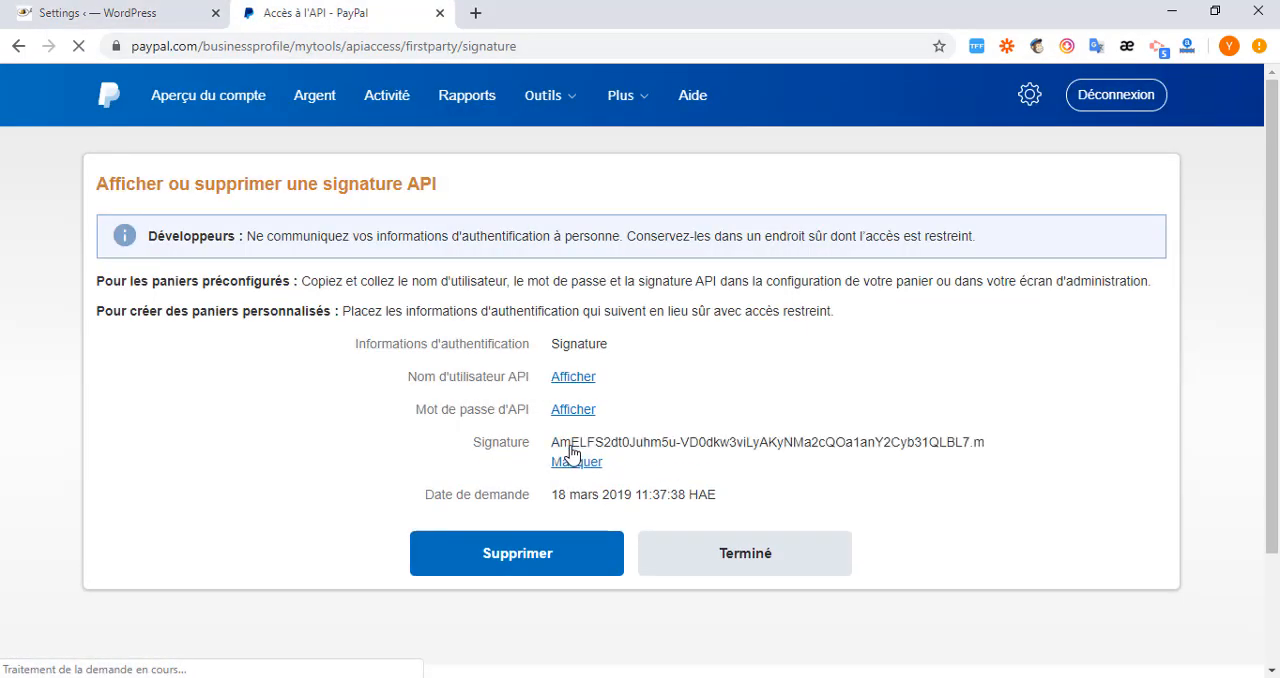
pyautogui.doubleClick(616, 442)
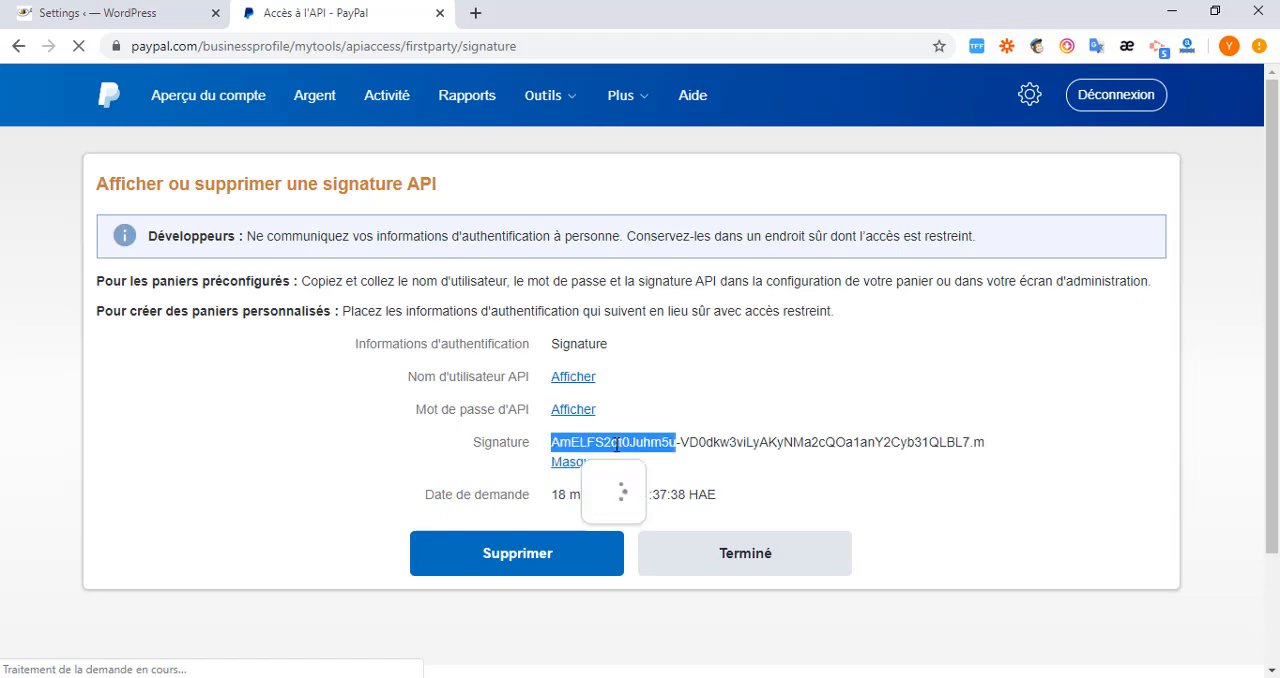
pyautogui.tripleClick(706, 442)
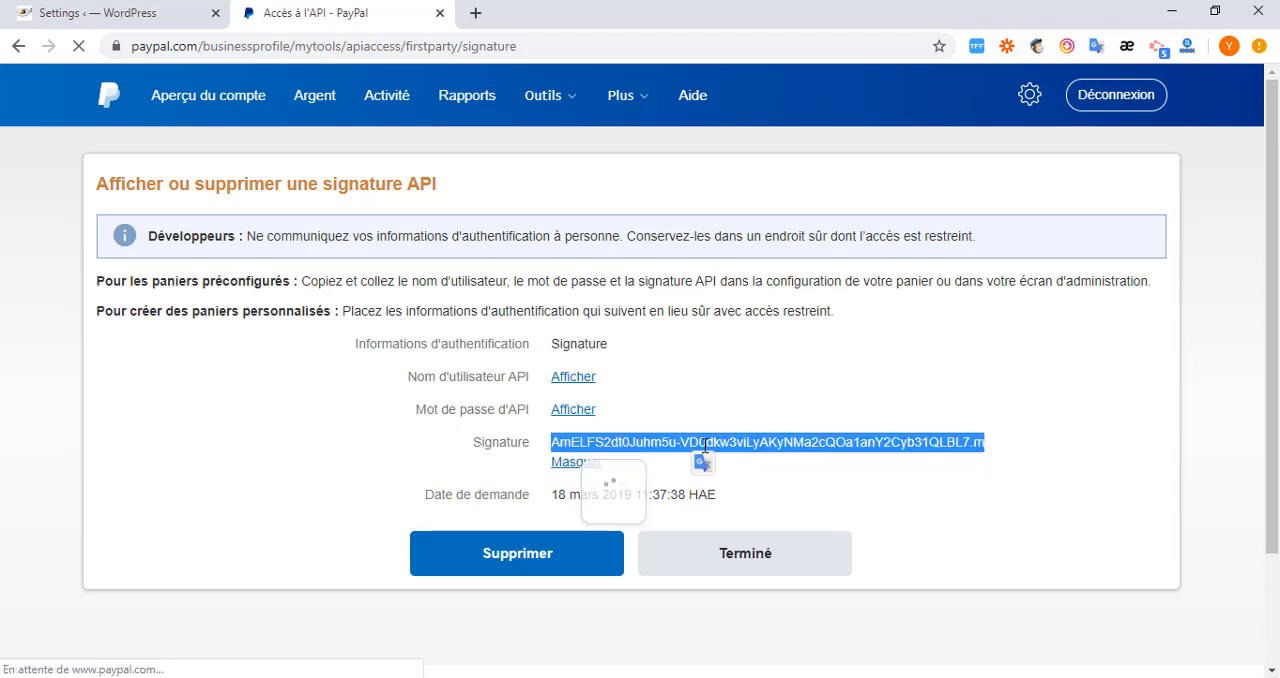
pyautogui.rightClick(705, 446)
pyautogui.click(745, 461)
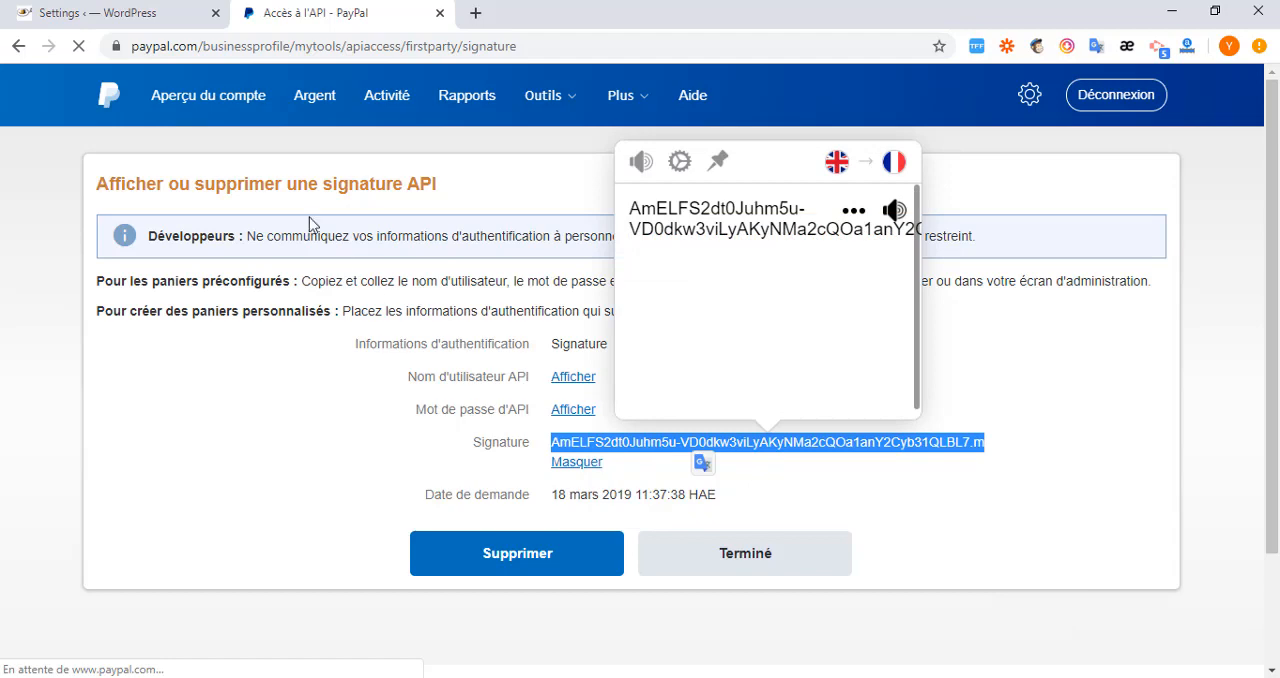
pyautogui.click(128, 16)
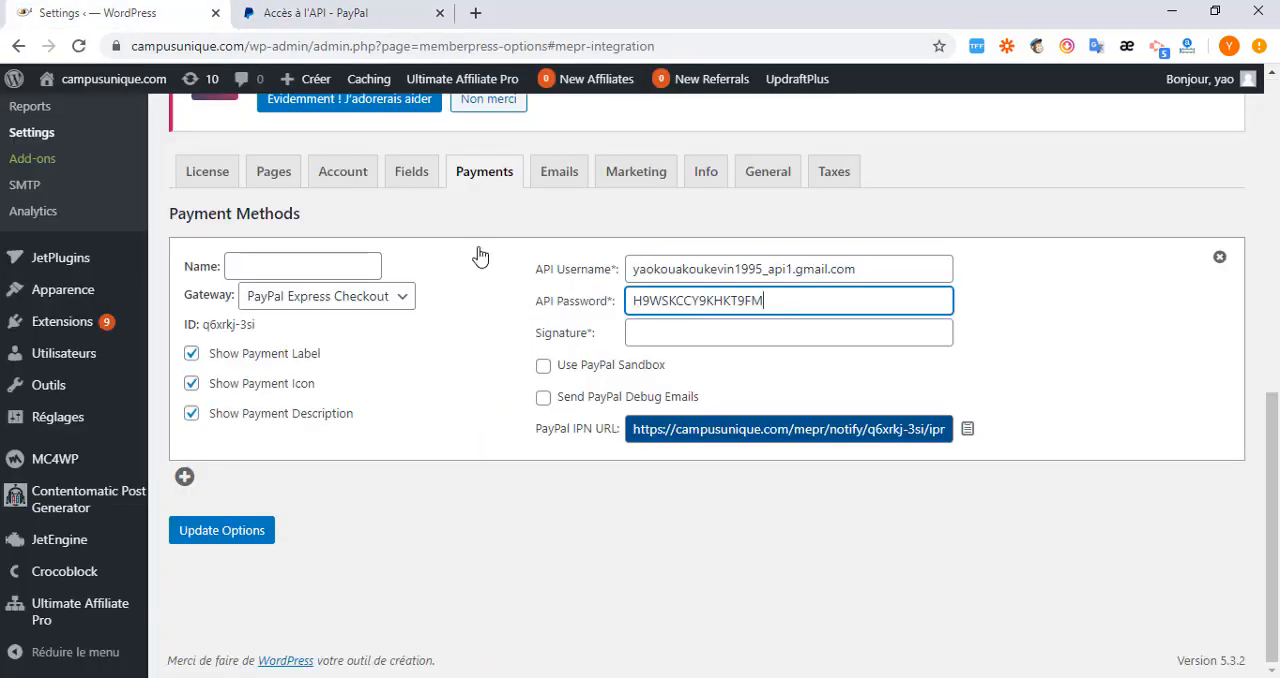
pyautogui.click(699, 343)
pyautogui.hotkey('ctrl', 'v')
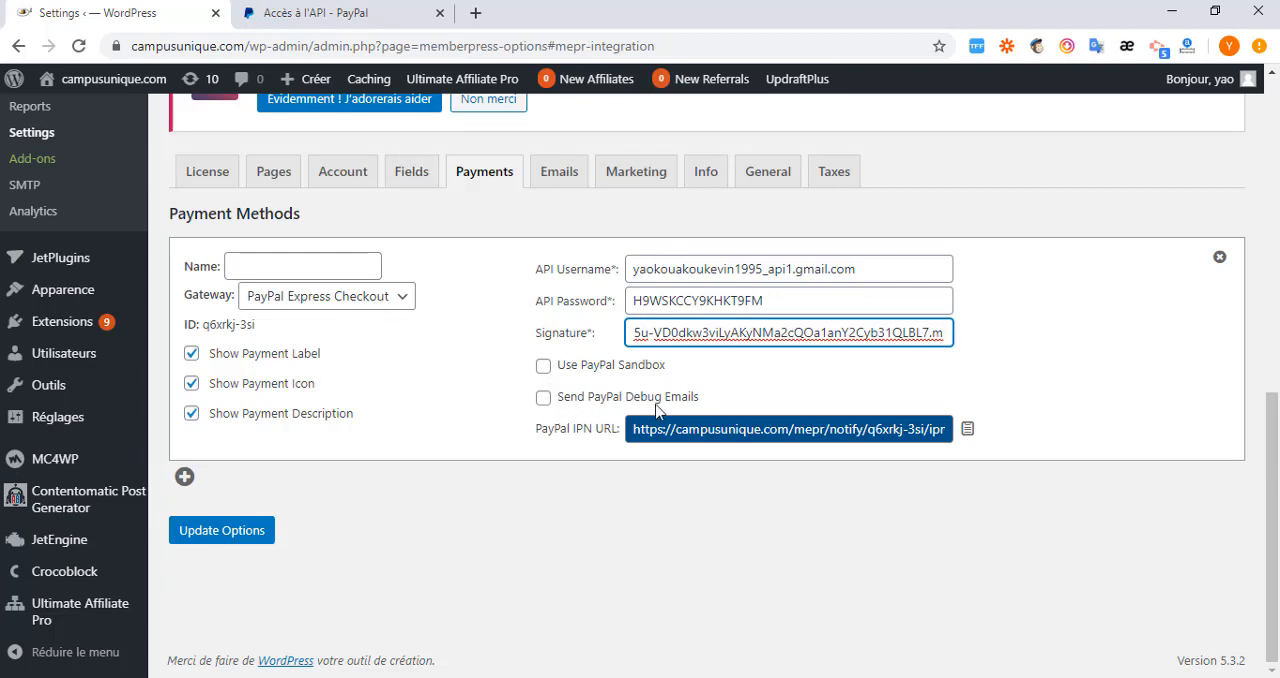
# Review the member notices and the admin emails and notices in the MemberPress Emails settings.
pyautogui.click(559, 172)
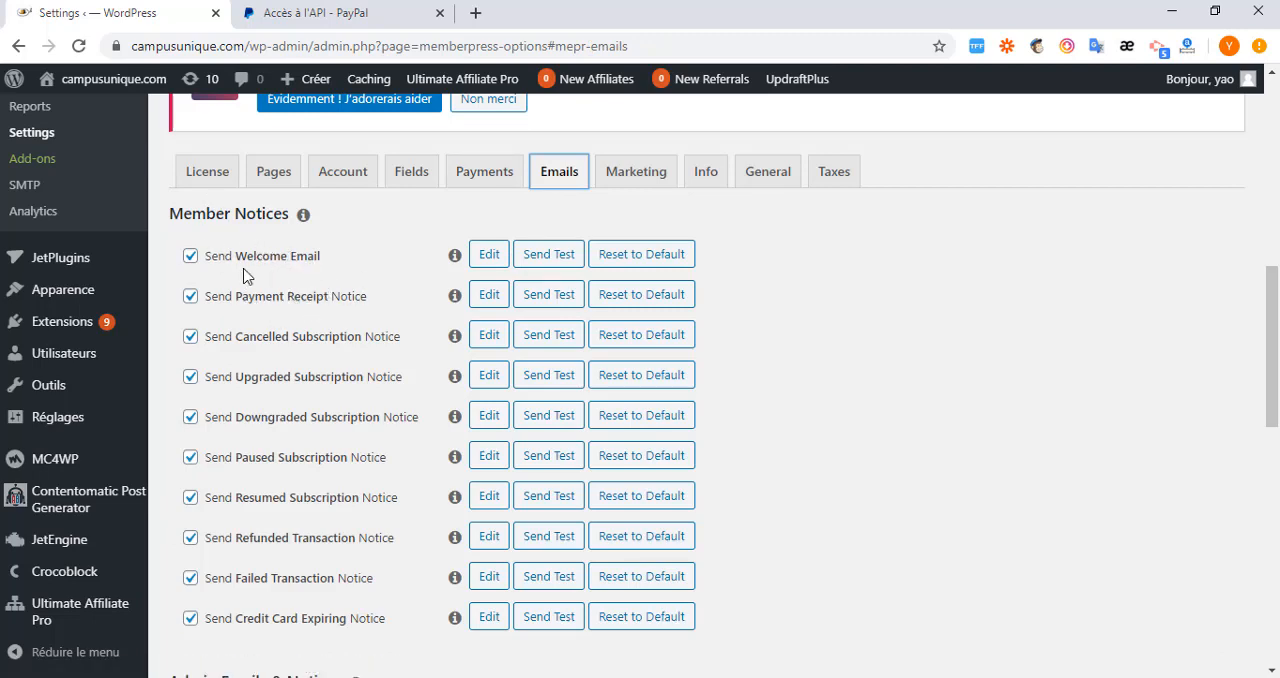
pyautogui.scroll(-9, 418, 274)
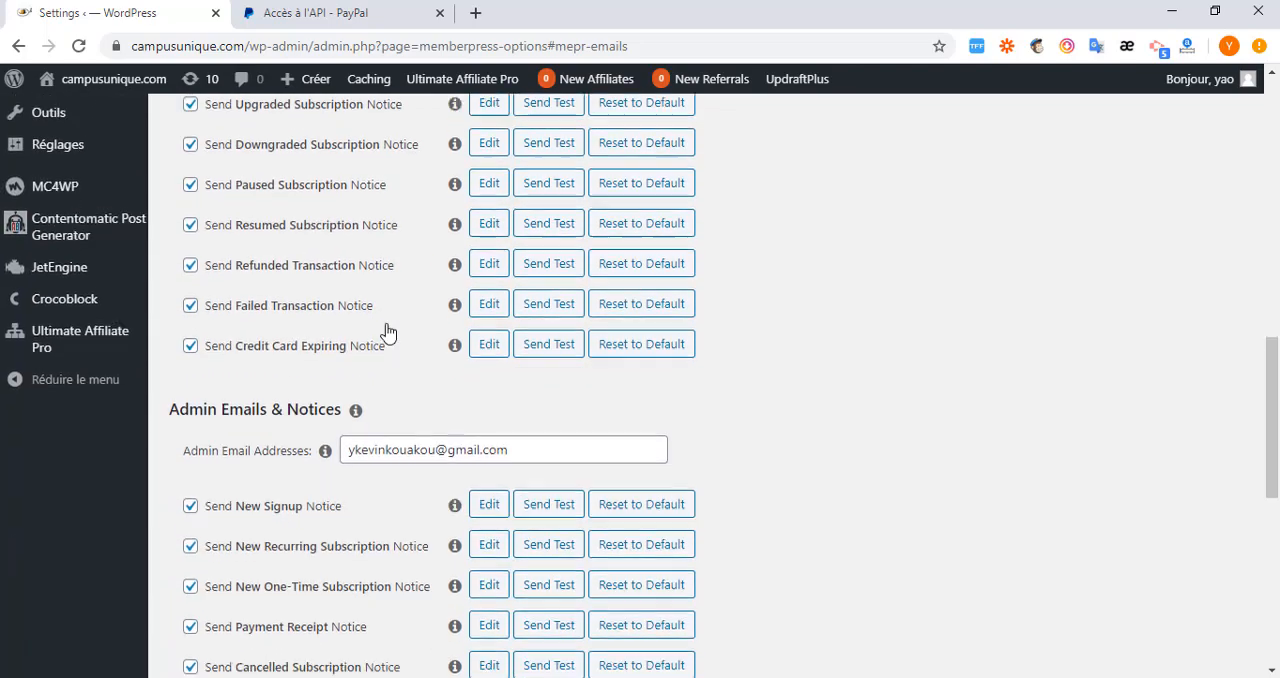
pyautogui.scroll(10, 389, 360)
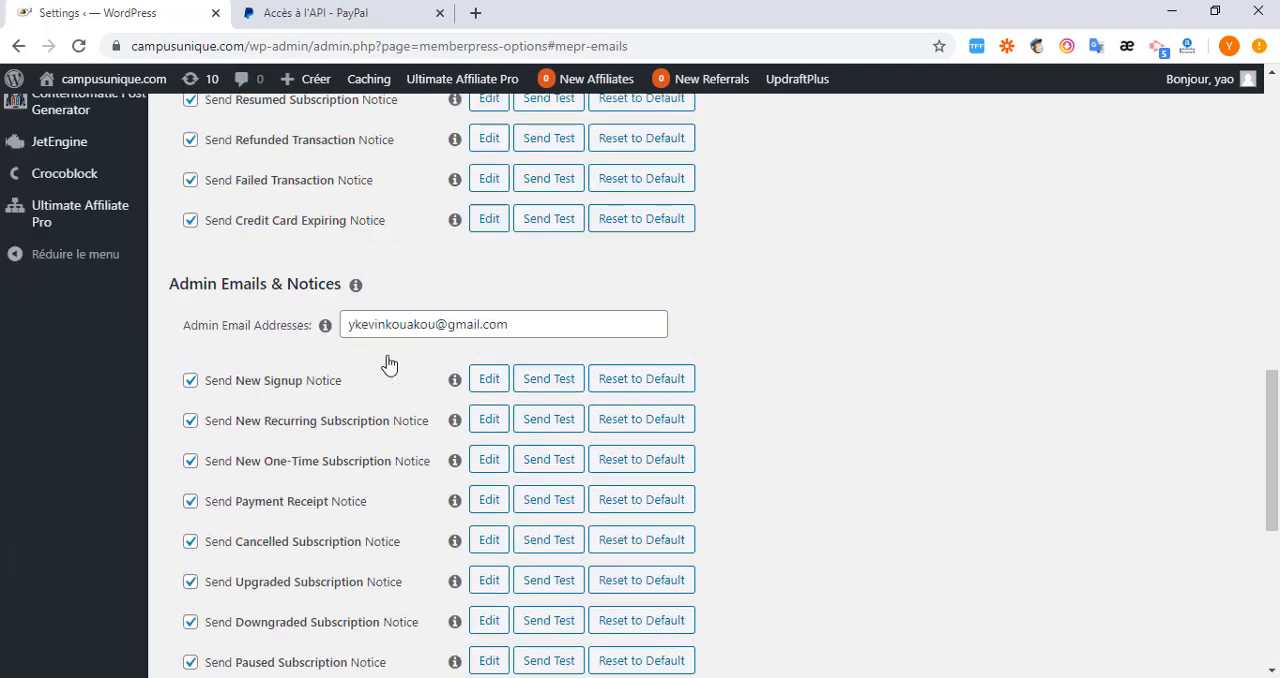
pyautogui.scroll(-2, 313, 383)
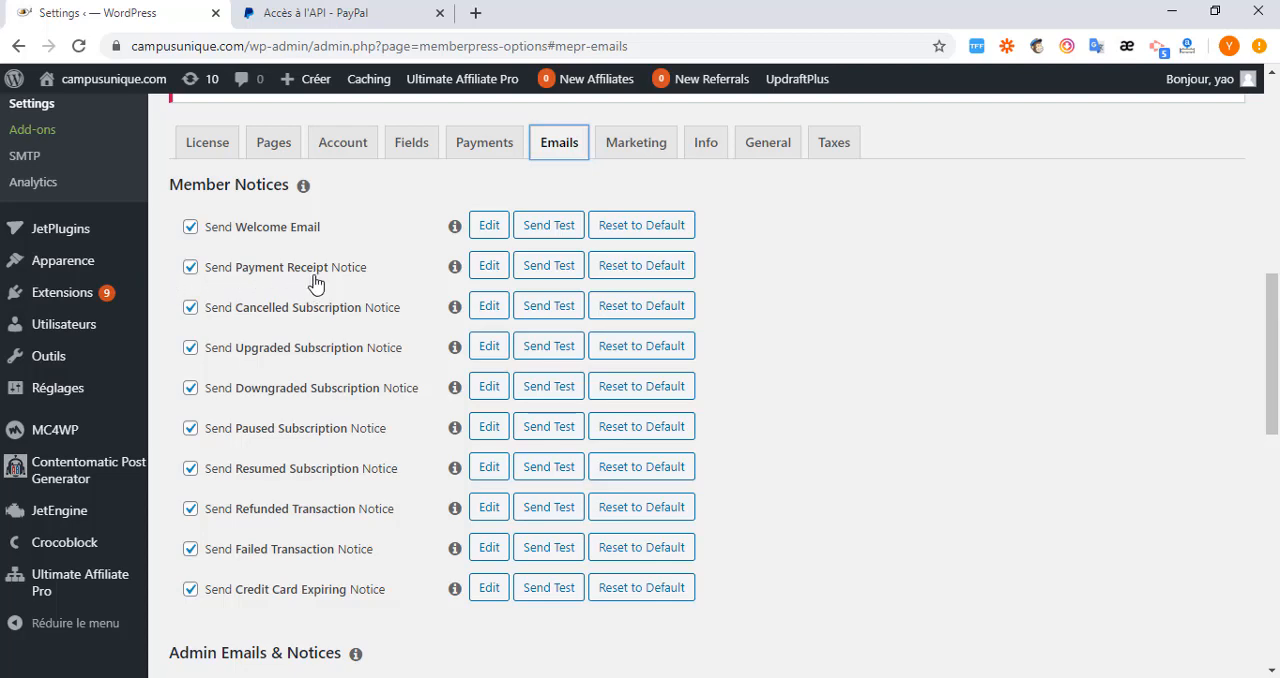
# Open the Welcome Email in the editor and examine its greeting, login details table and closing text.
pyautogui.click(489, 228)
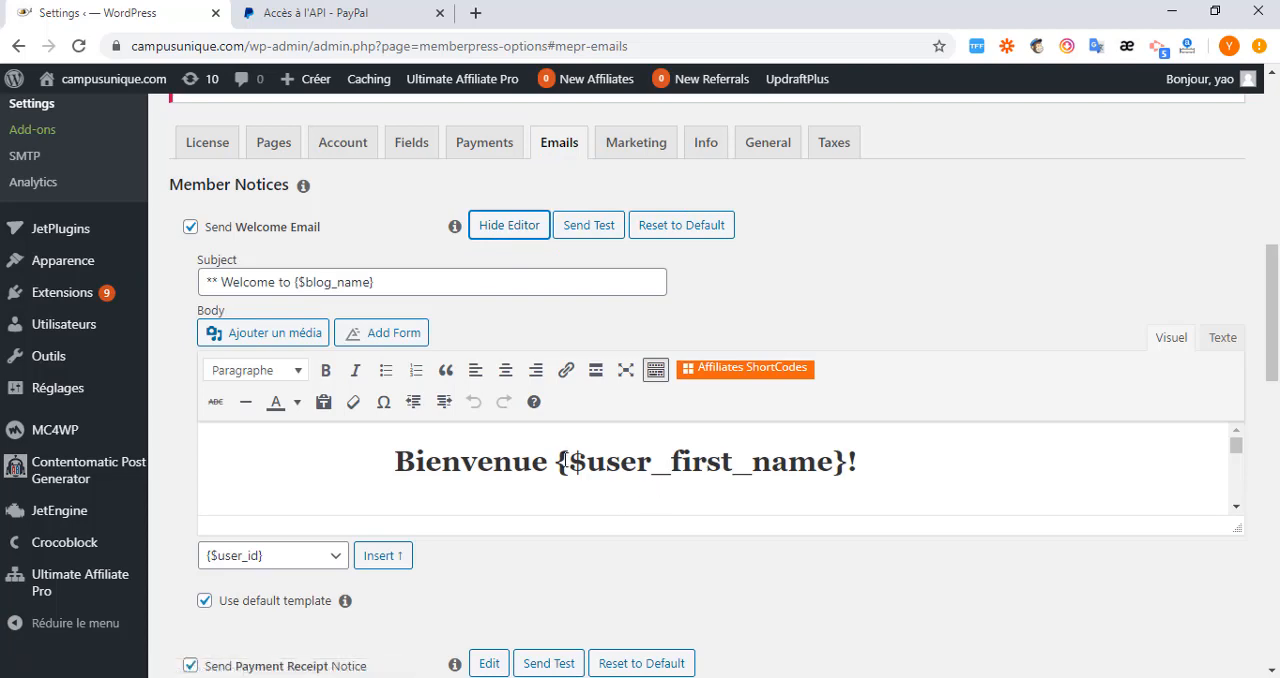
pyautogui.moveTo(547, 461); pyautogui.dragTo(389, 460)
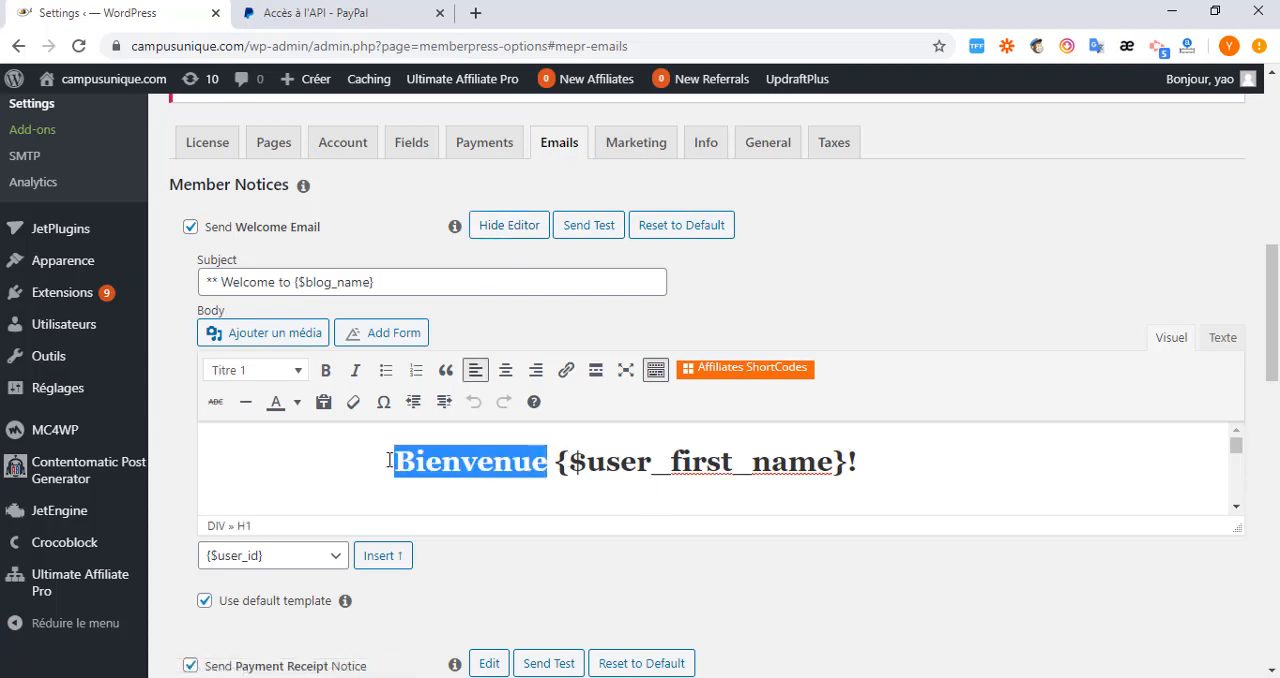
pyautogui.scroll(-6, 710, 500)
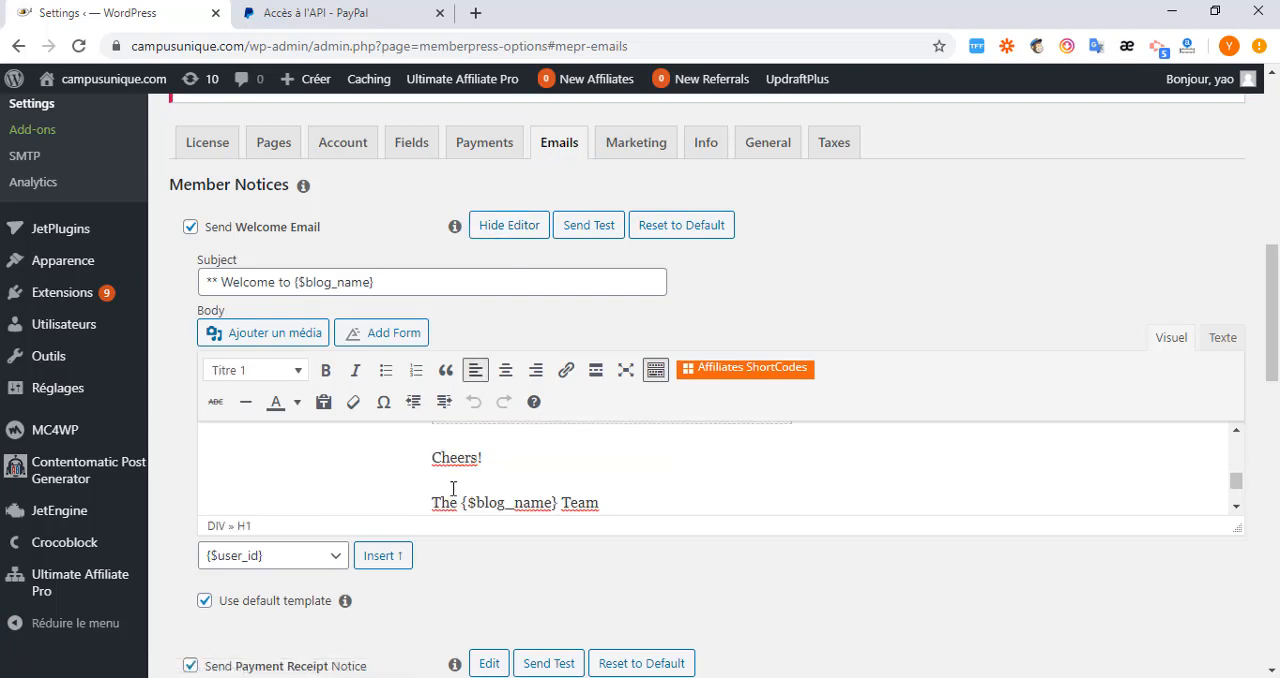
pyautogui.scroll(2, 453, 488)
pyautogui.scroll(-2, 453, 488)
pyautogui.scroll(2, 453, 488)
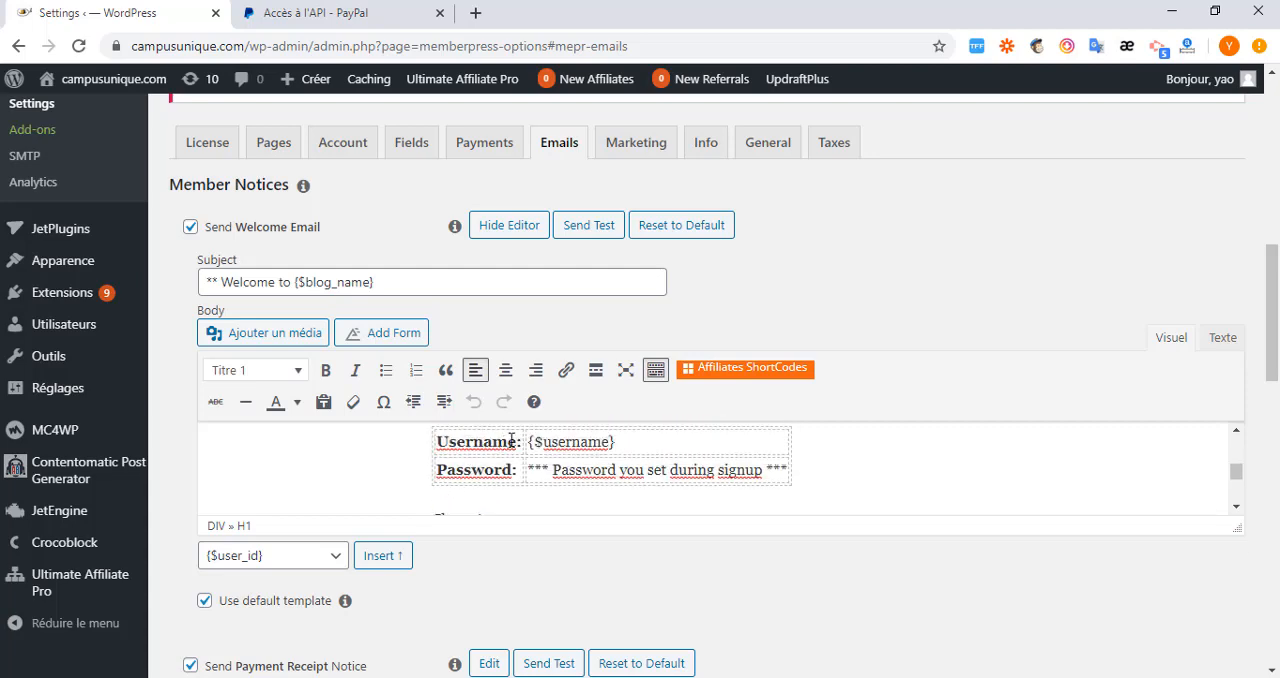
pyautogui.doubleClick(486, 443)
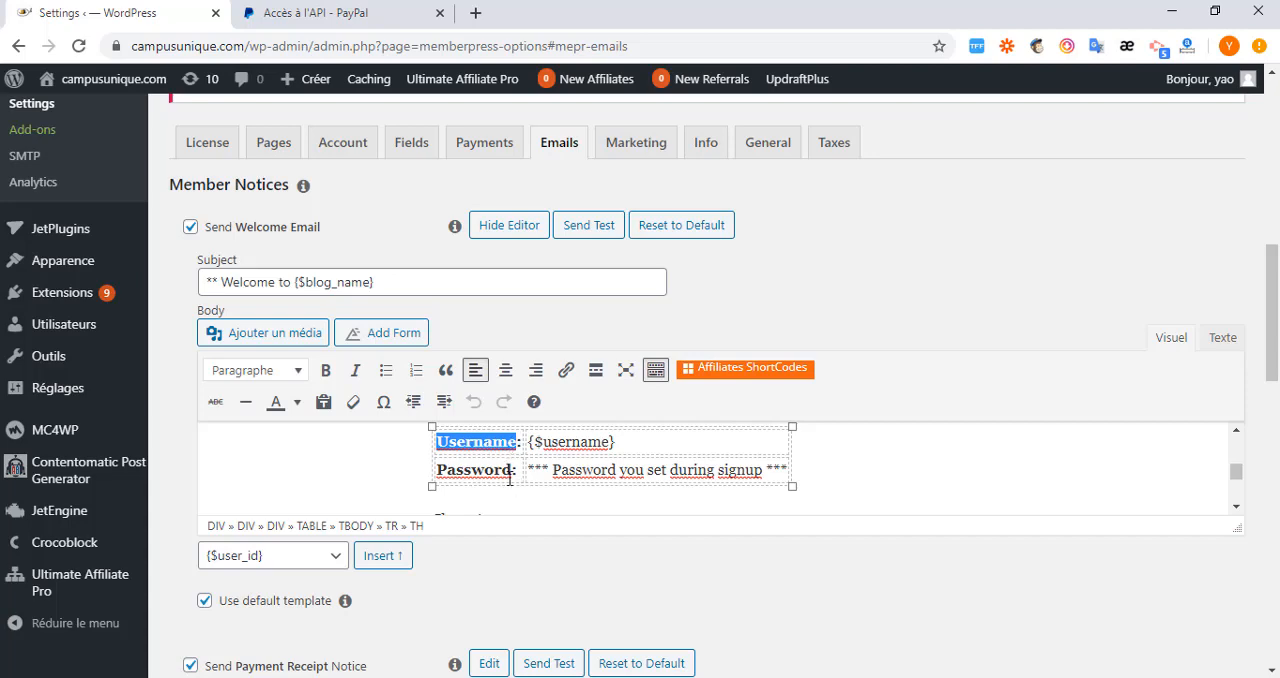
# Examine the login link, the username and password rows, and the team signature in the Welcome Email body.
pyautogui.moveTo(511, 470); pyautogui.dragTo(459, 478)
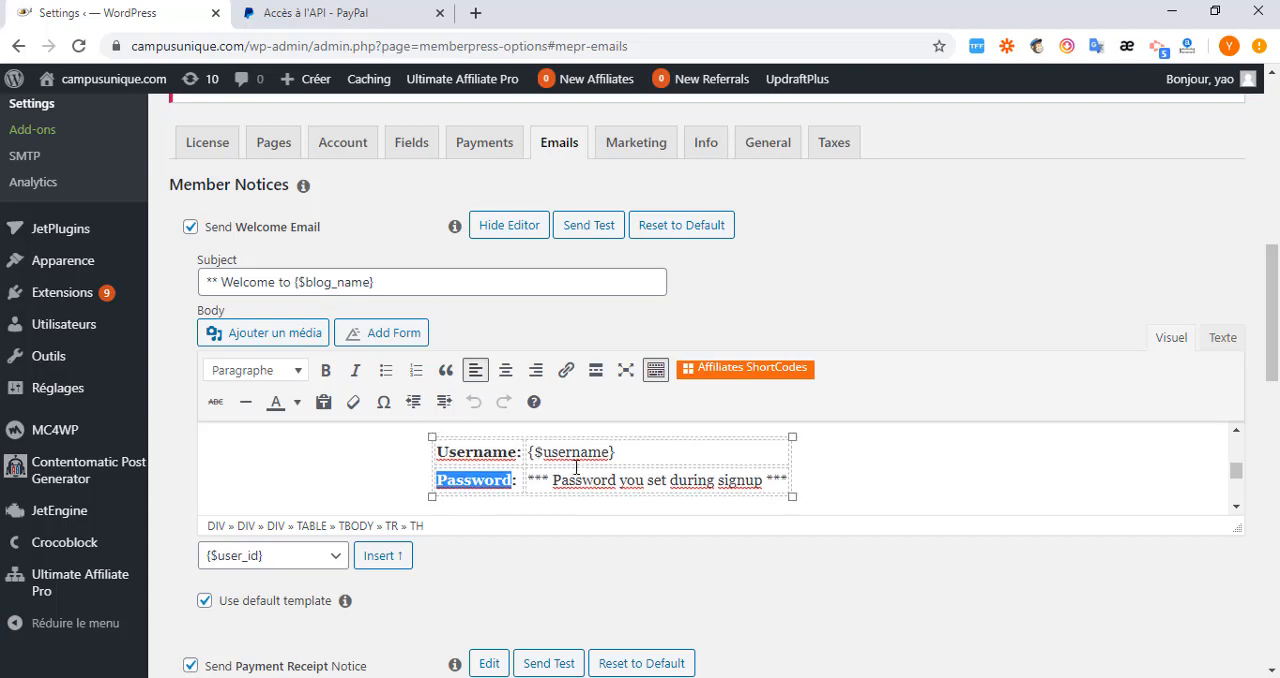
pyautogui.scroll(2, 487, 487)
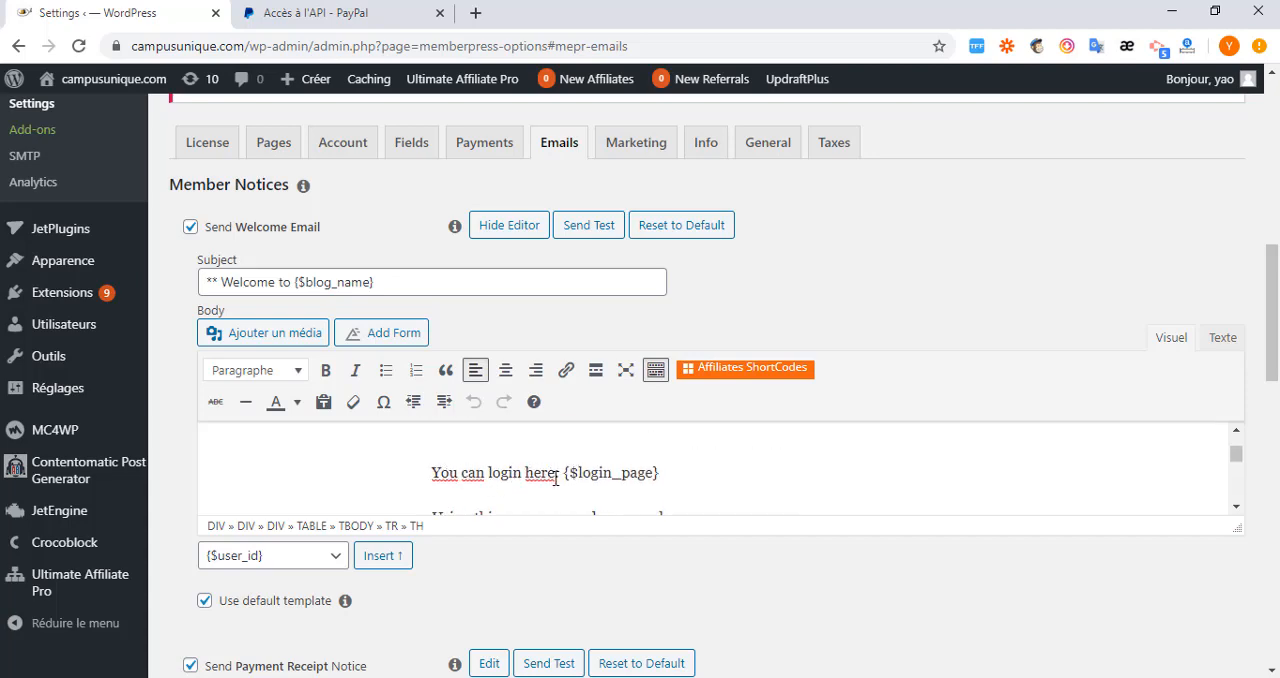
pyautogui.moveTo(557, 476); pyautogui.dragTo(431, 472)
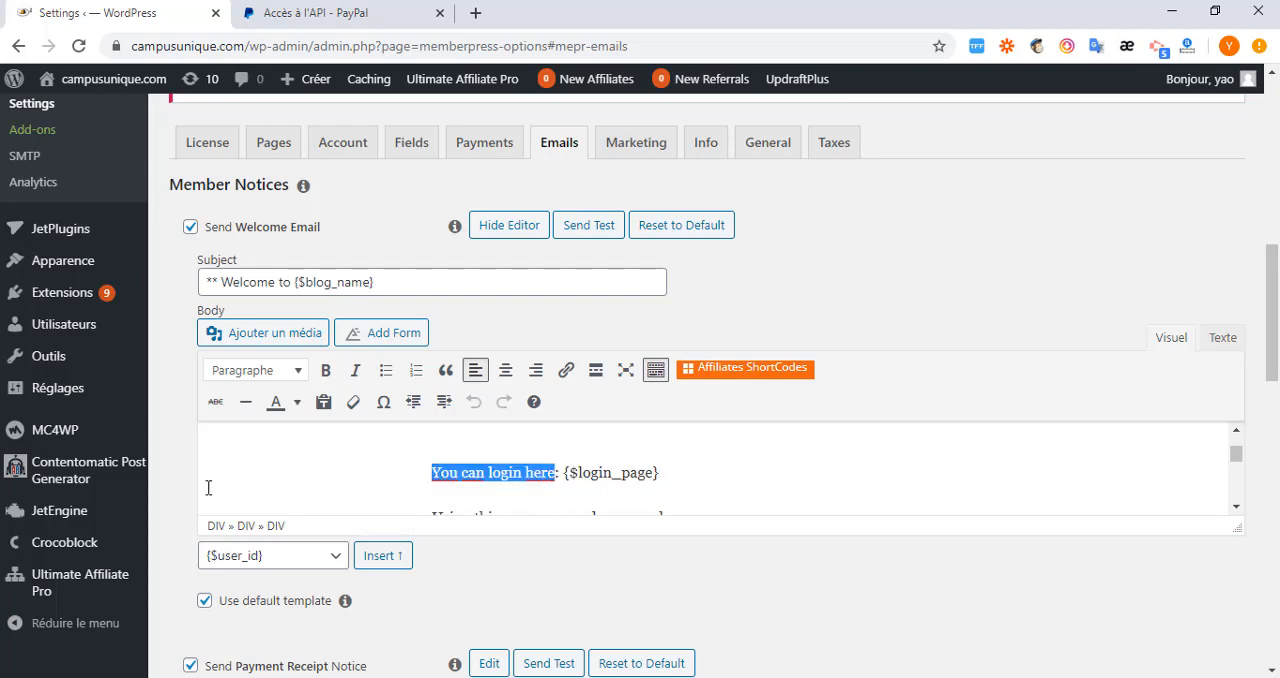
pyautogui.scroll(-6, 496, 478)
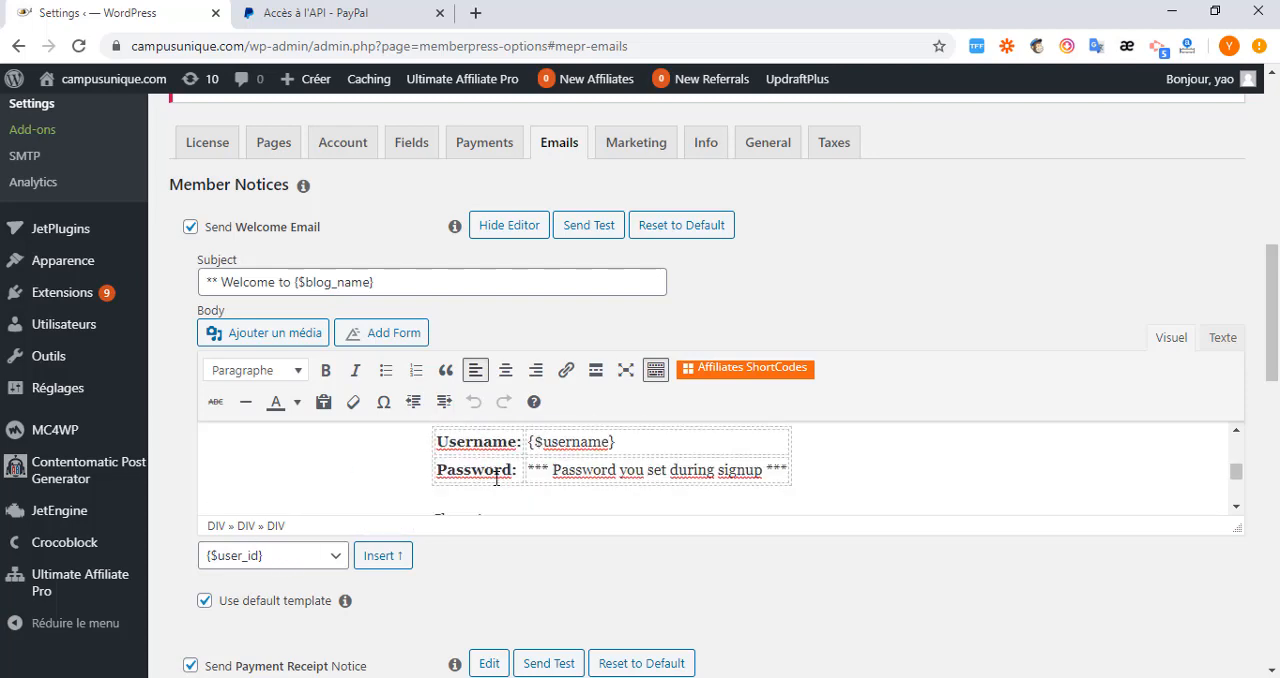
pyautogui.scroll(1, 491, 480)
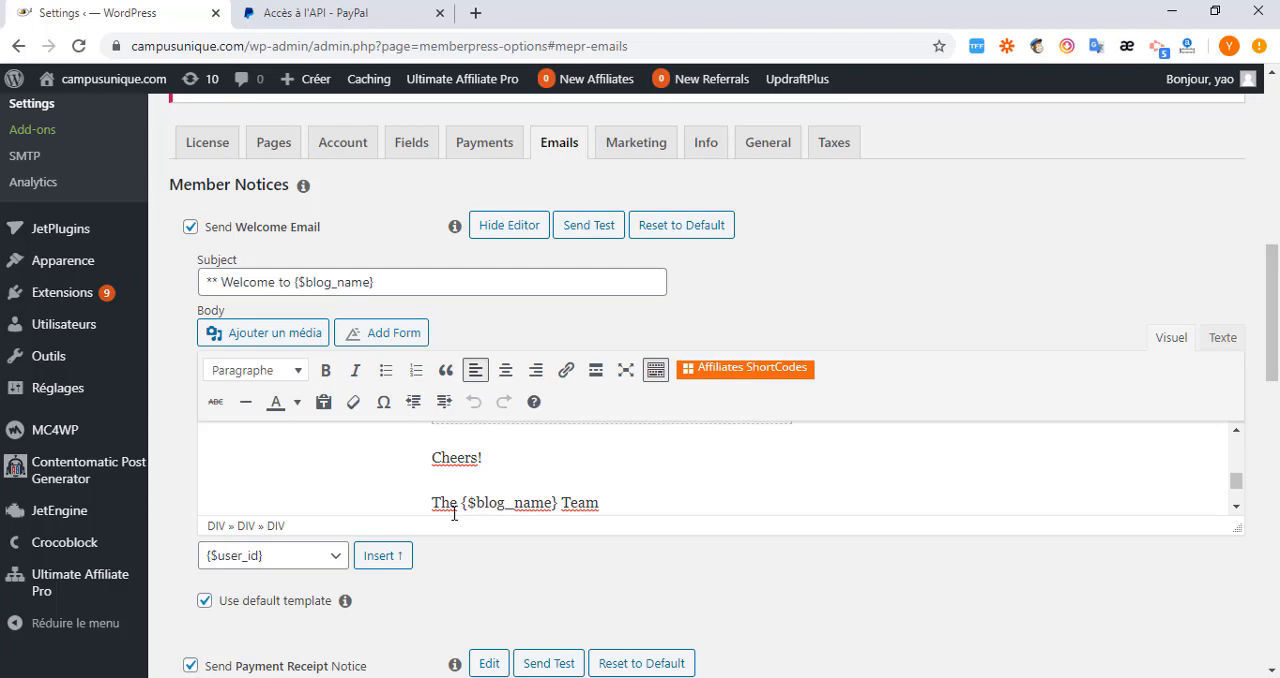
pyautogui.moveTo(457, 503); pyautogui.dragTo(427, 512)
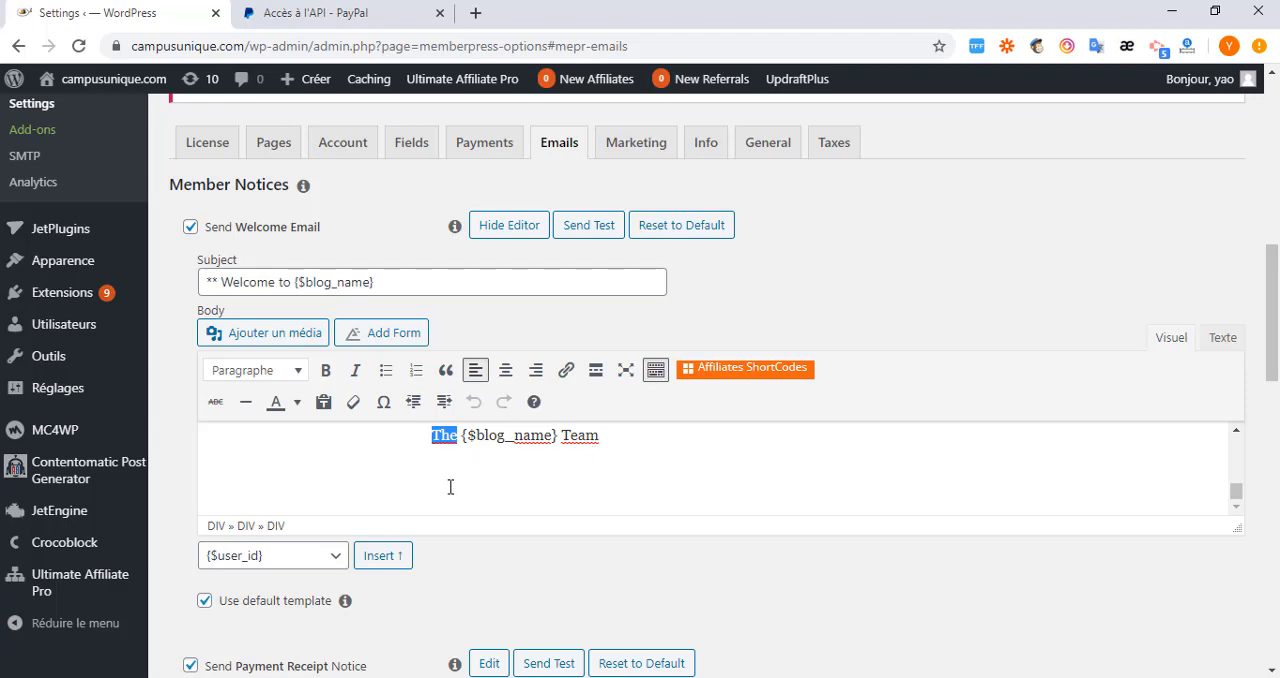
pyautogui.scroll(-1, 320, 558)
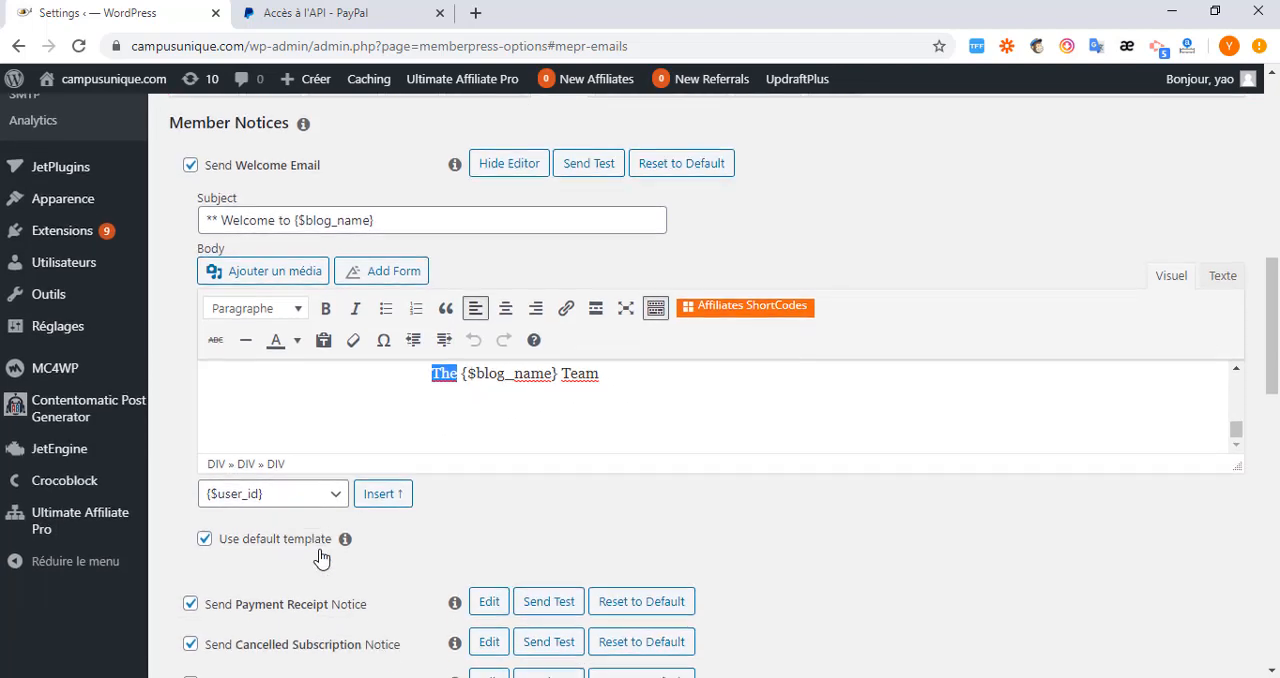
# Browse the variables that can be inserted into the Welcome Email, leave the choice unchanged and close its editor.
pyautogui.click(336, 496)
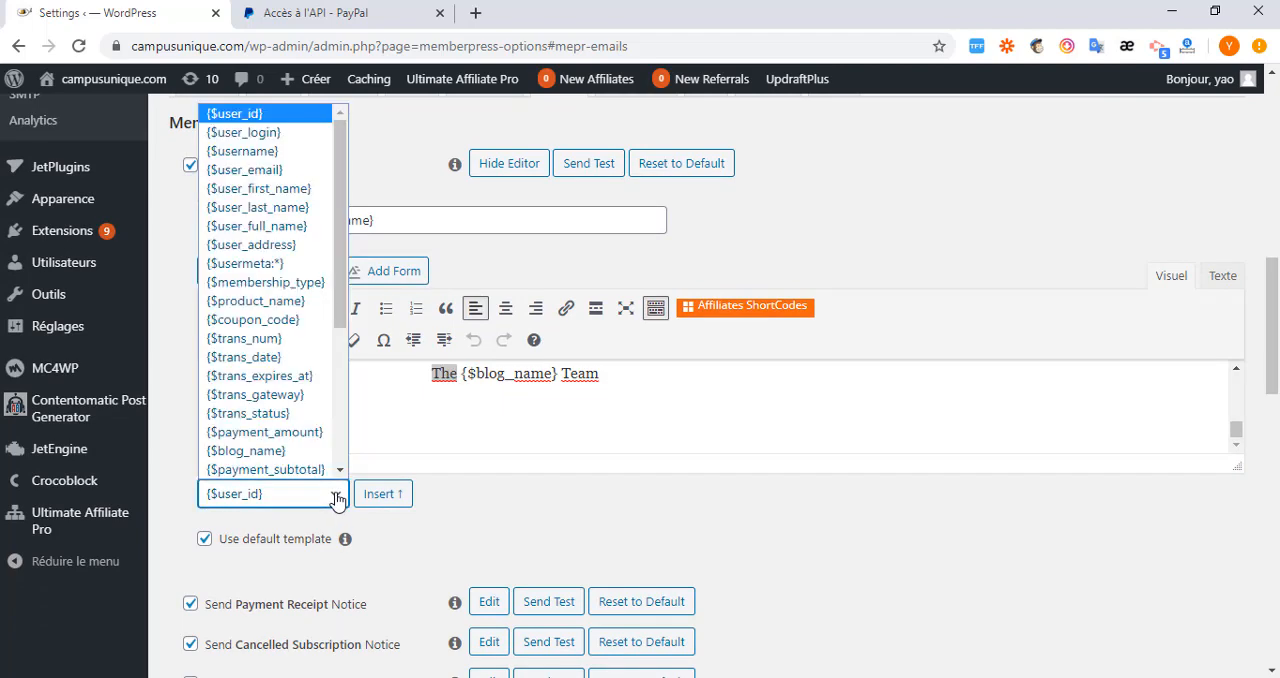
pyautogui.scroll(-3, 280, 372)
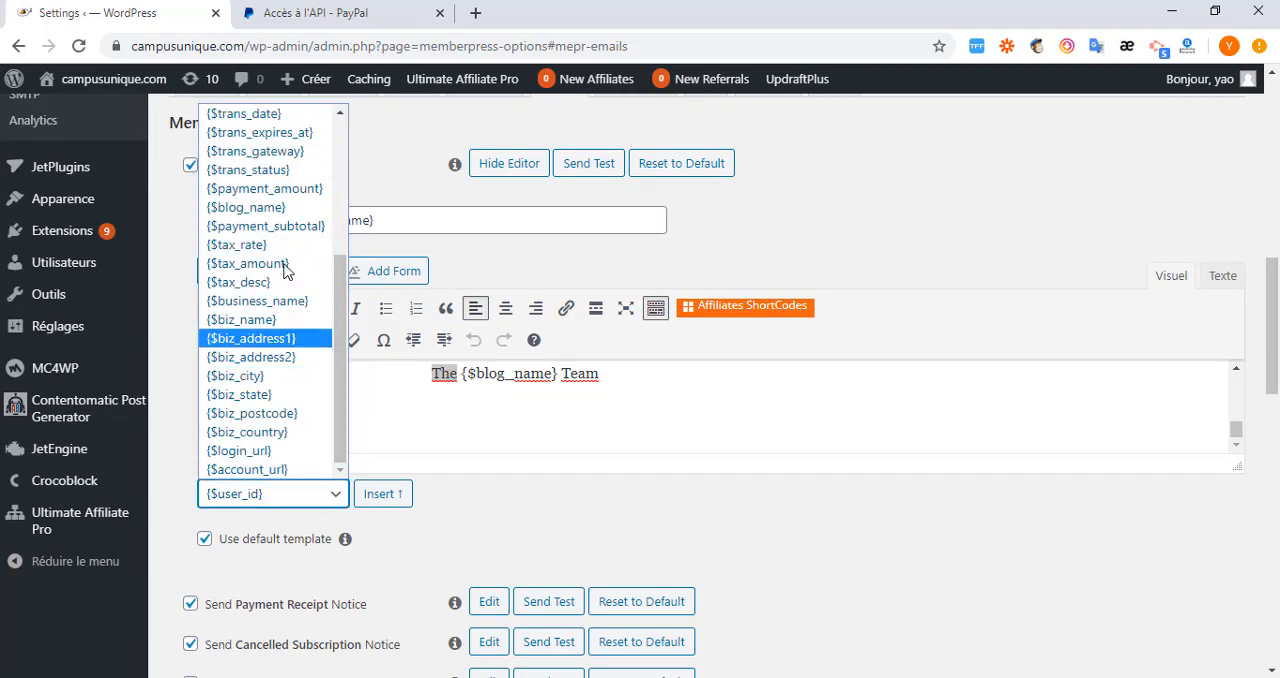
pyautogui.click(418, 414)
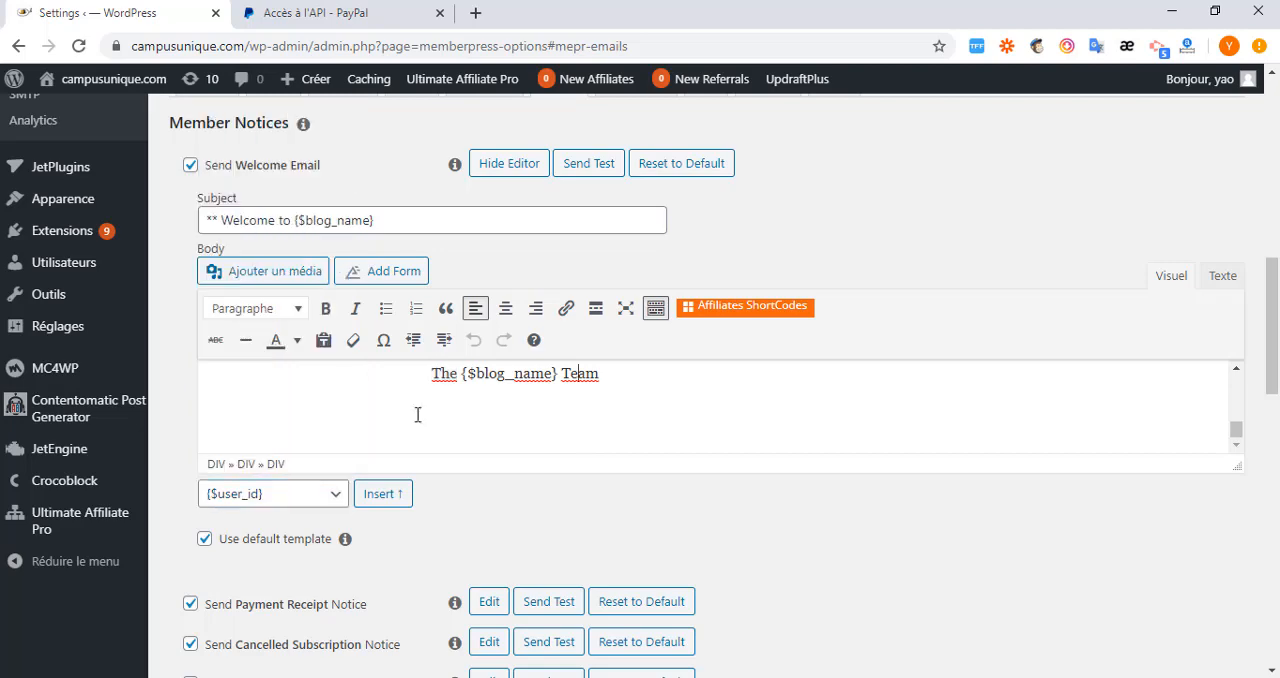
pyautogui.scroll(3, 329, 371)
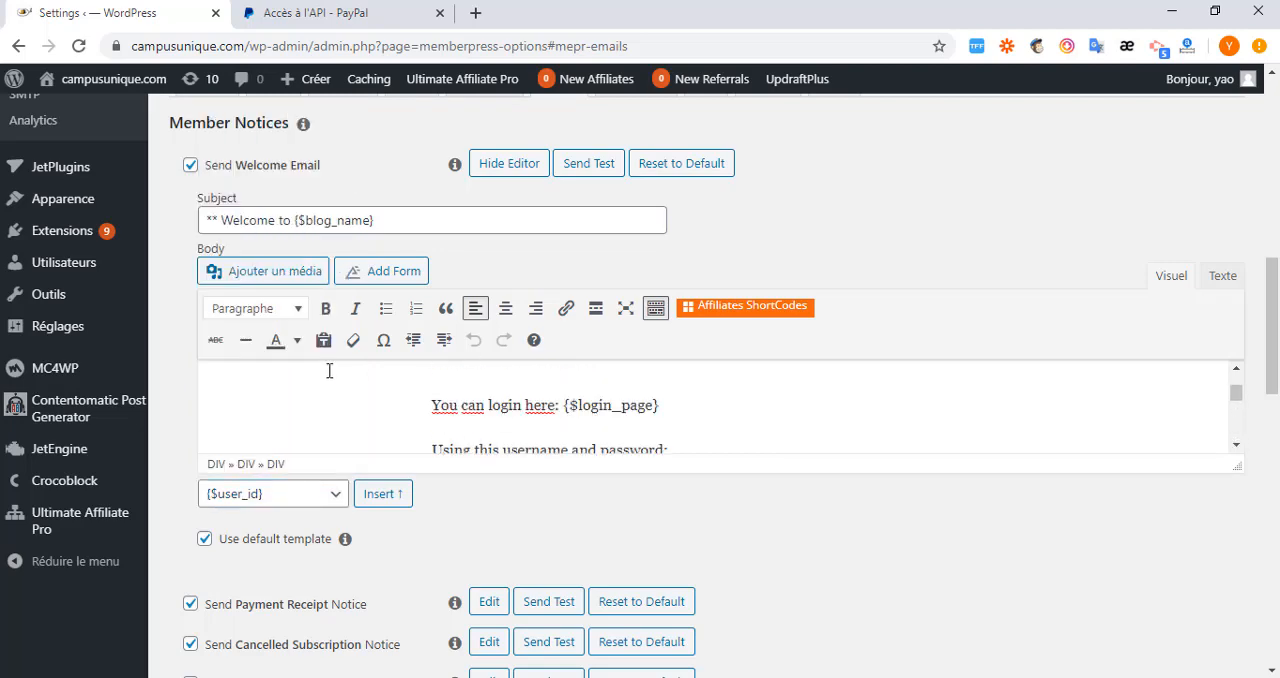
pyautogui.click(512, 164)
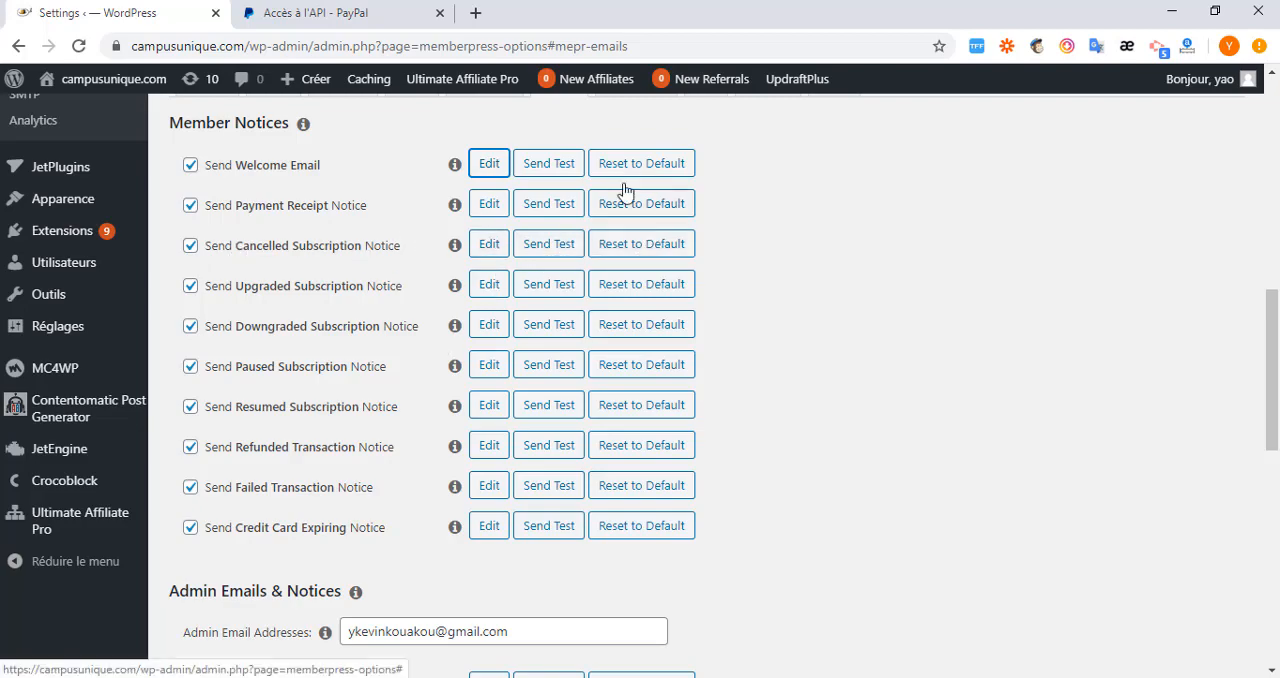
# Review the admin email address and the notices sent to it under Admin Emails & Notices.
pyautogui.scroll(-4, 389, 314)
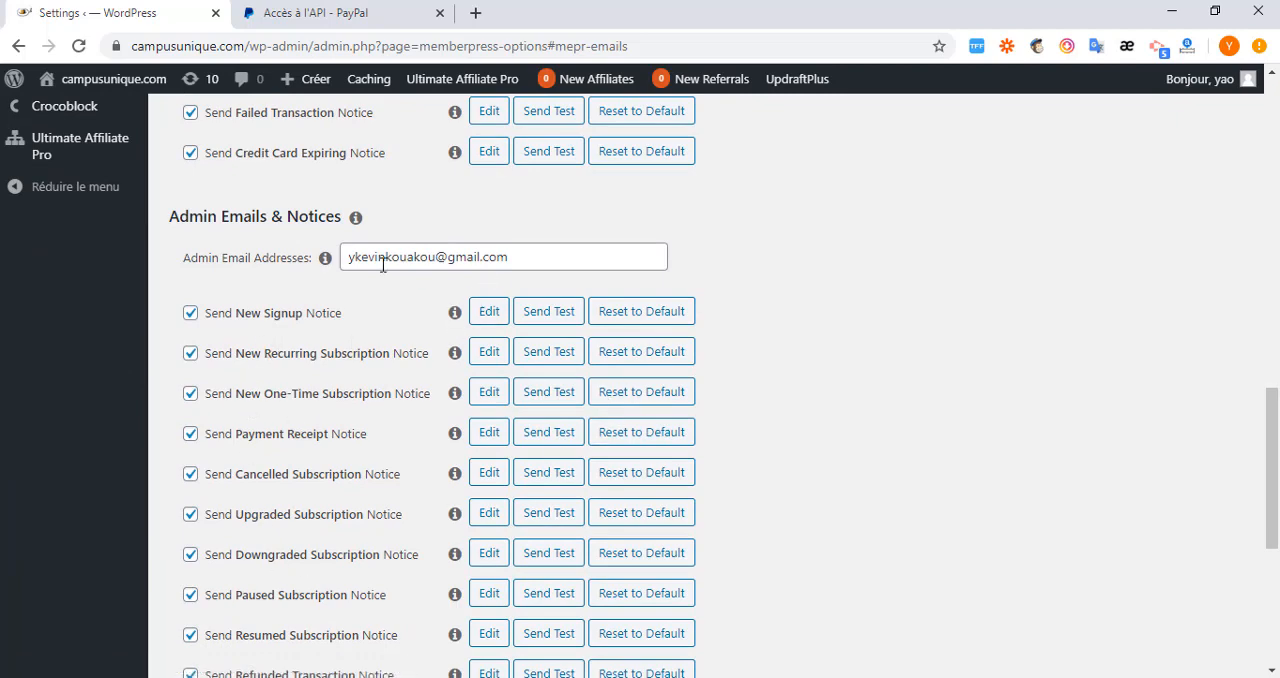
pyautogui.moveTo(519, 256); pyautogui.dragTo(345, 257)
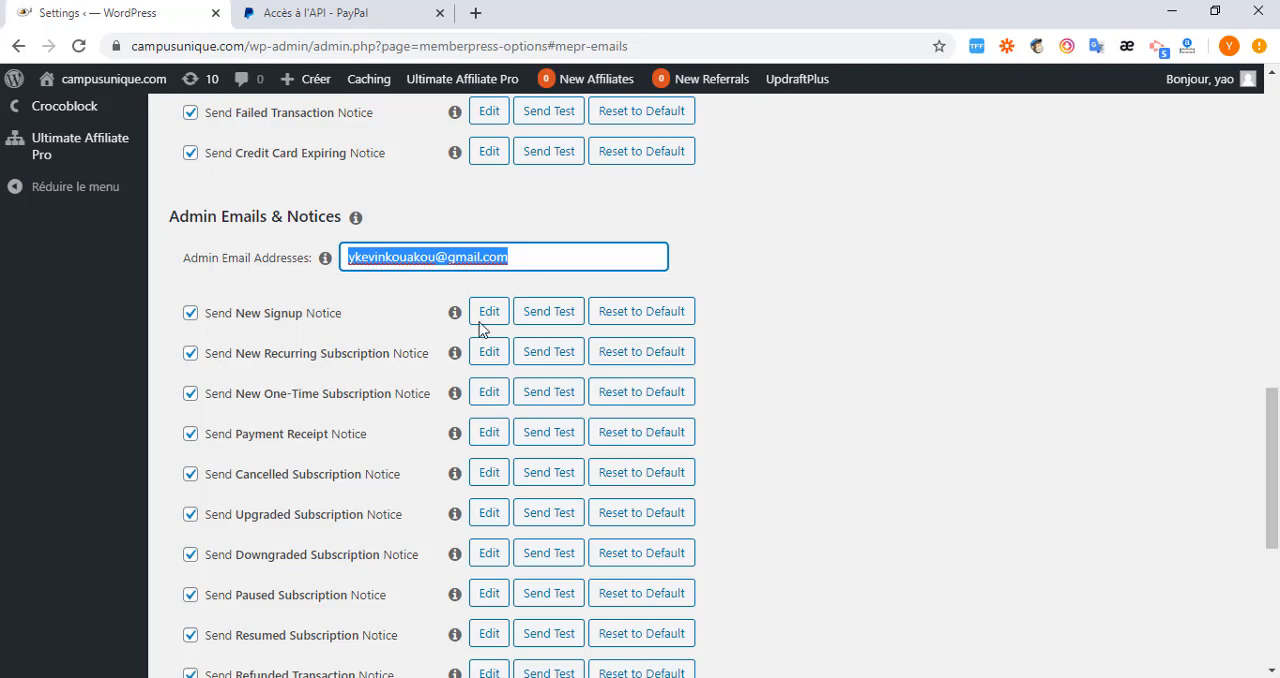
pyautogui.scroll(-2, 374, 403)
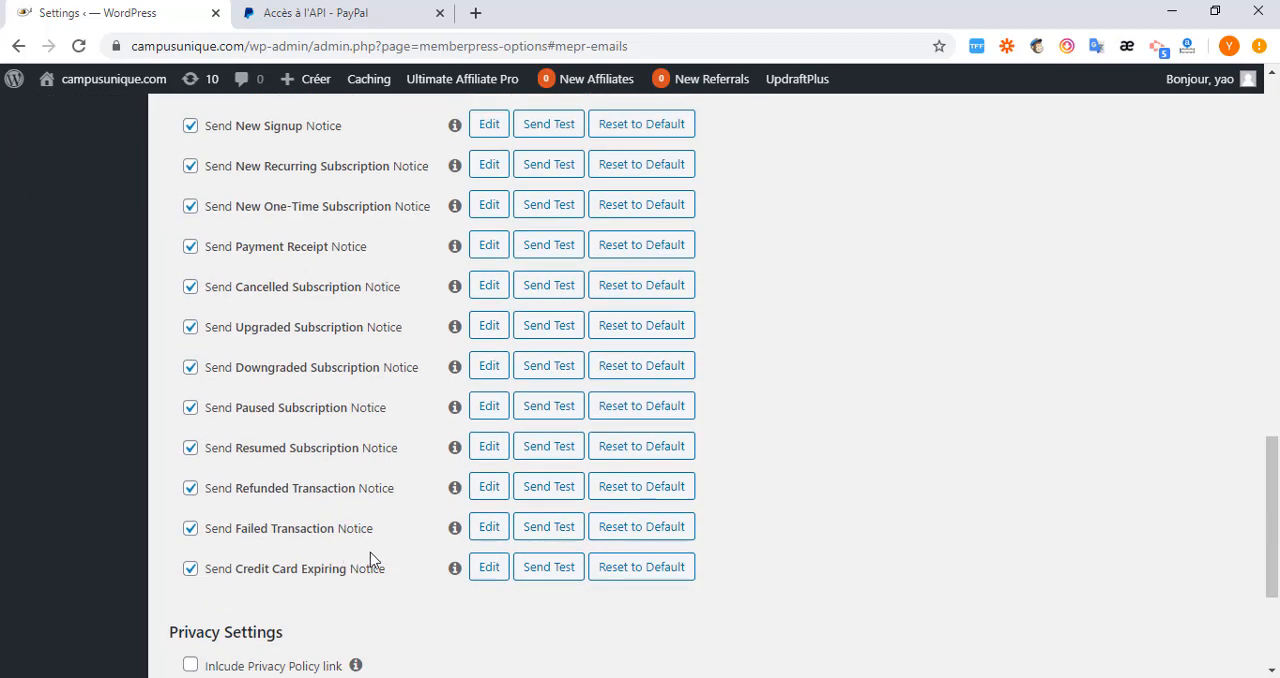
pyautogui.scroll(4, 370, 552)
pyautogui.click(518, 320)
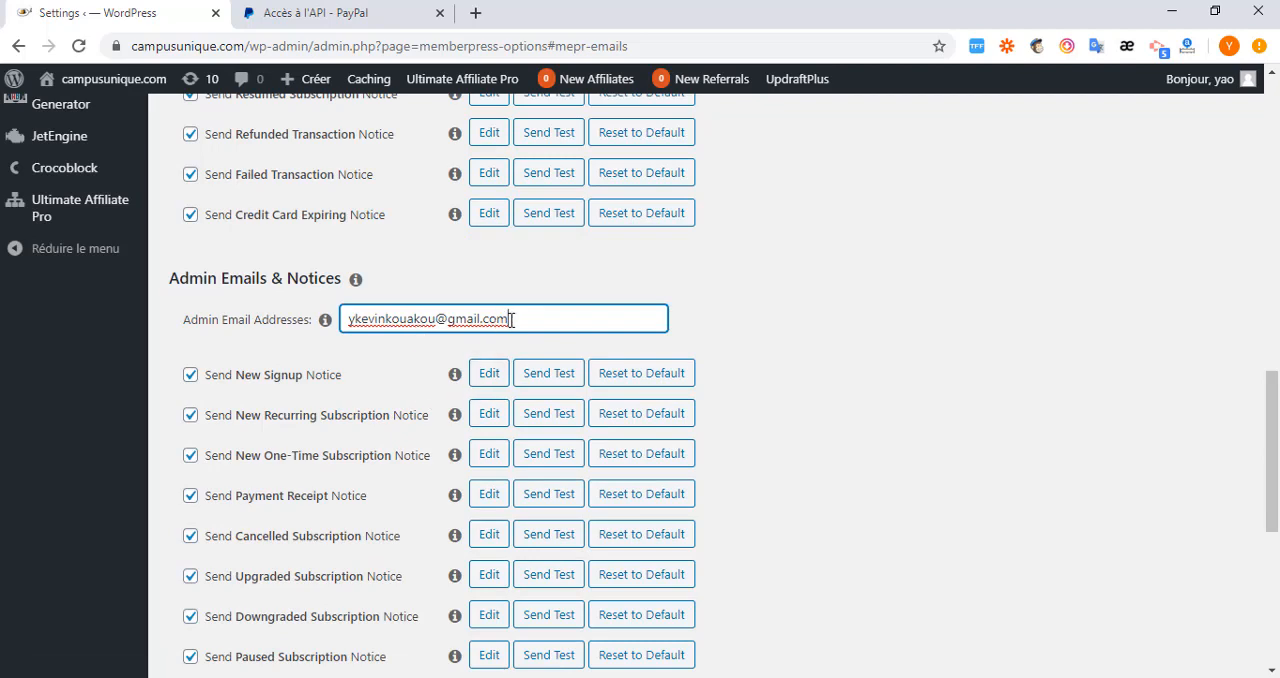
pyautogui.moveTo(510, 319); pyautogui.dragTo(327, 335)
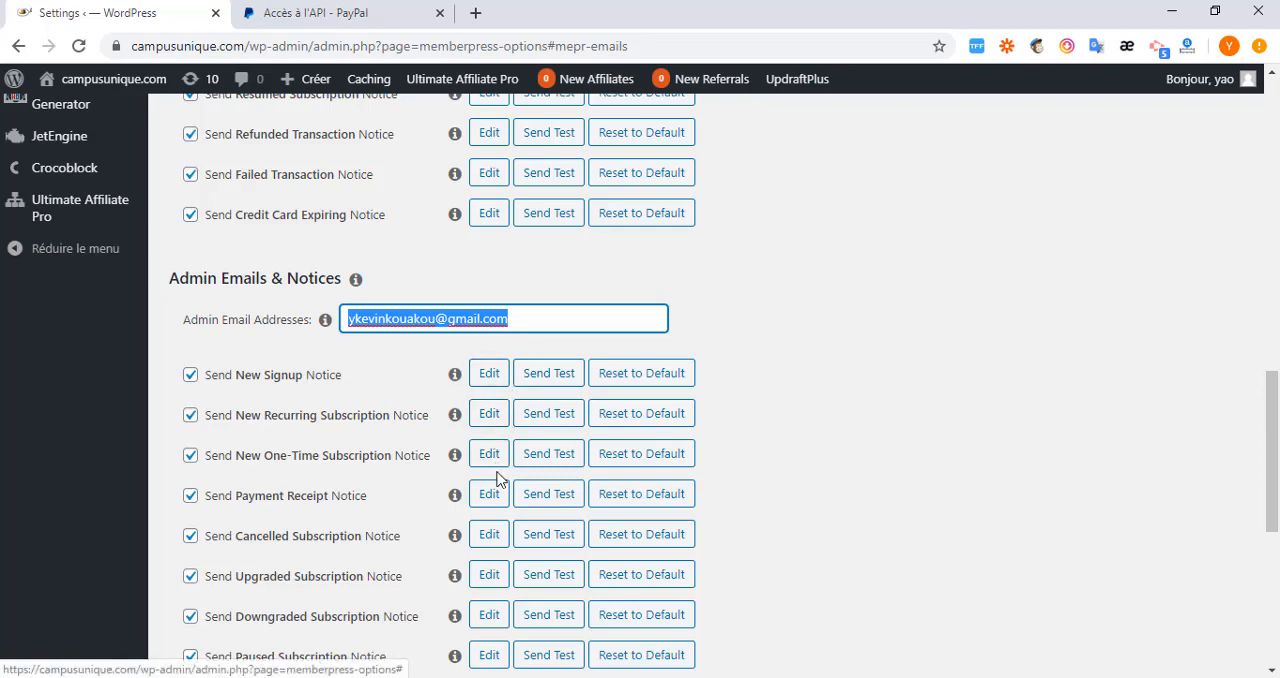
pyautogui.scroll(-2, 497, 474)
pyautogui.scroll(-1, 497, 481)
pyautogui.scroll(-4, 497, 481)
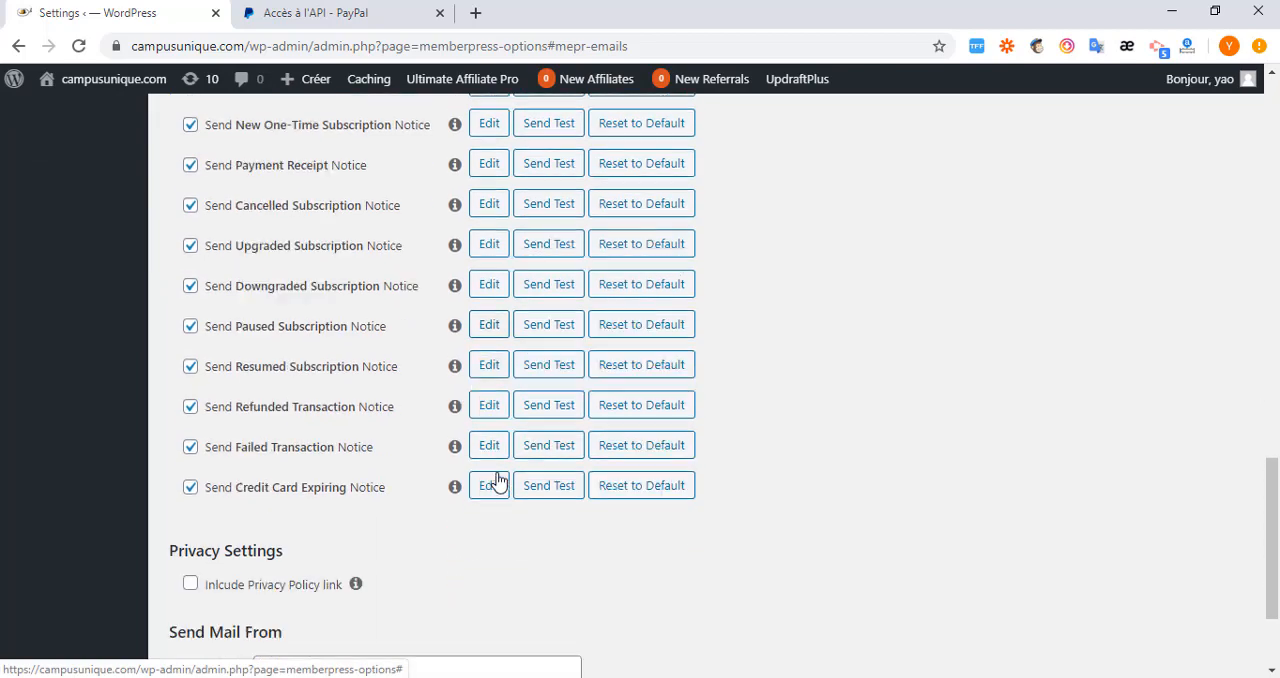
# Turn off the Privacy Policy link in the Privacy Settings and check the sender name and email under Send Mail From.
pyautogui.scroll(-3, 471, 475)
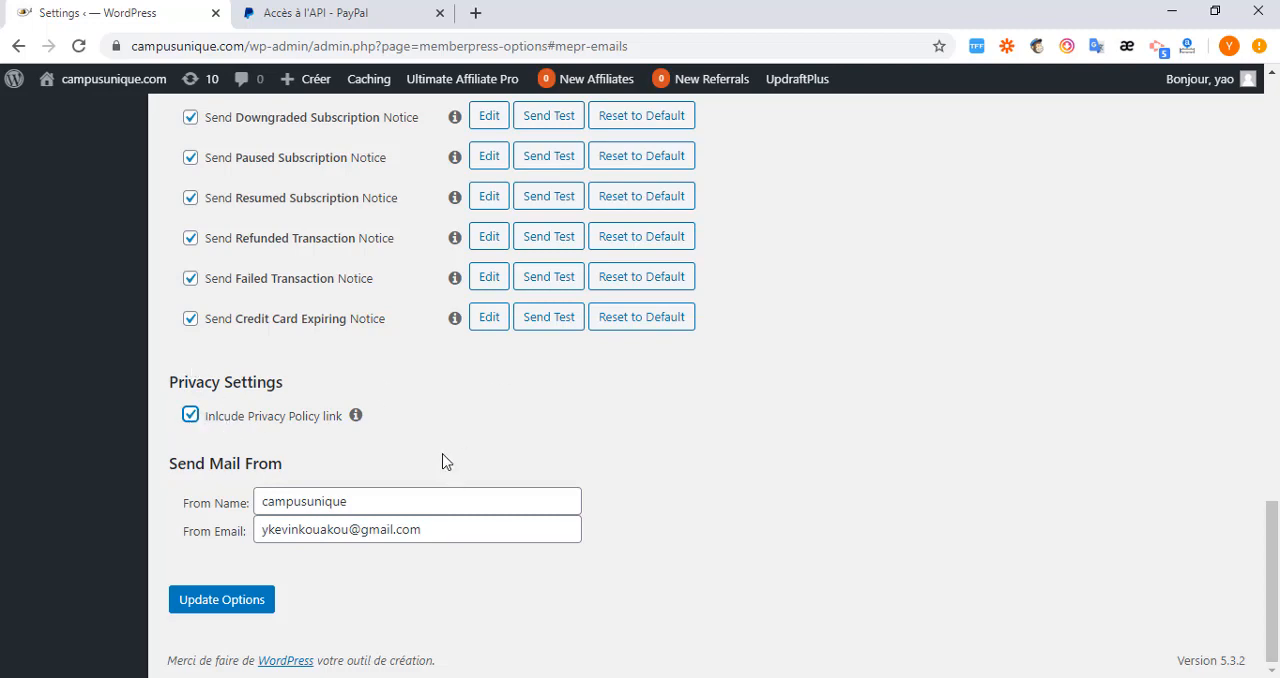
pyautogui.scroll(1, 445, 460)
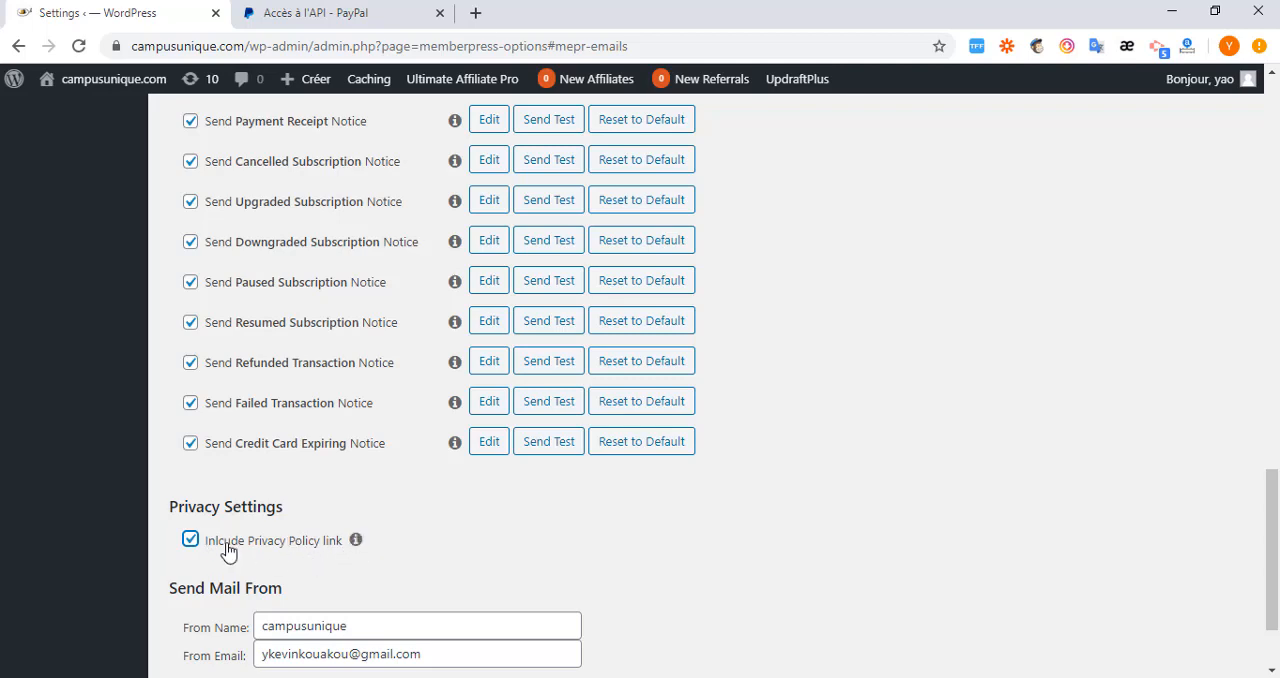
pyautogui.scroll(-2, 224, 556)
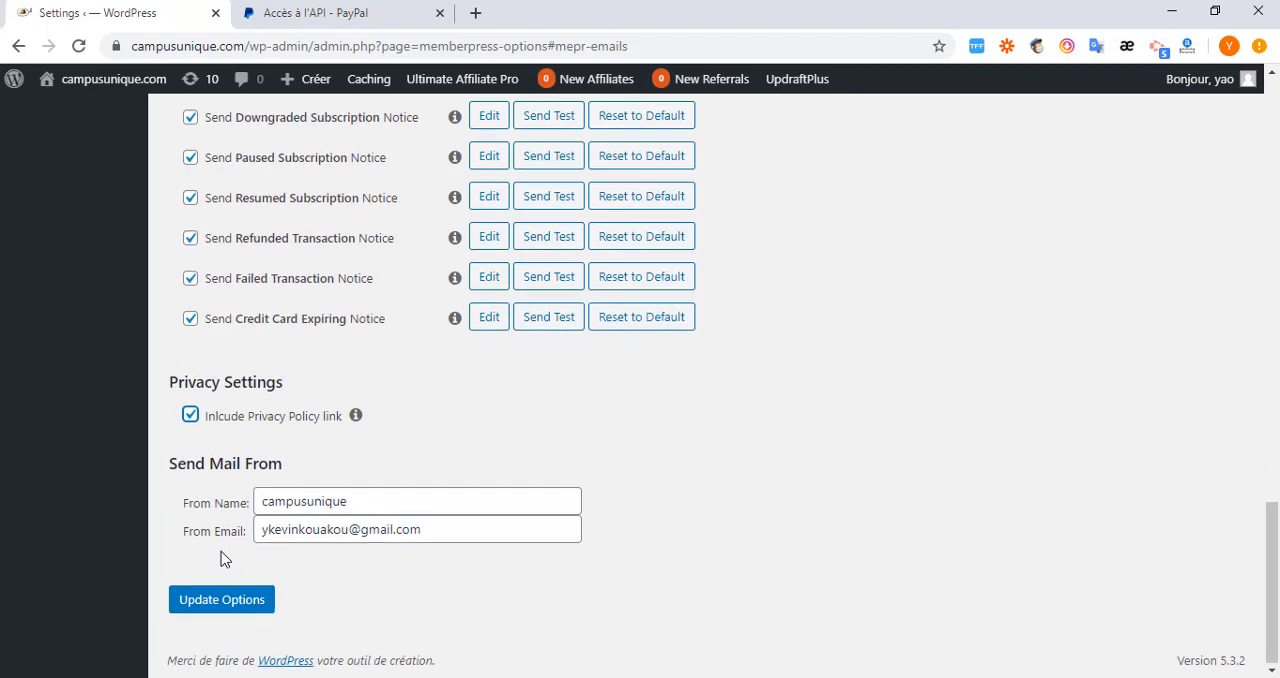
pyautogui.click(190, 414)
pyautogui.moveTo(350, 503); pyautogui.dragTo(244, 514)
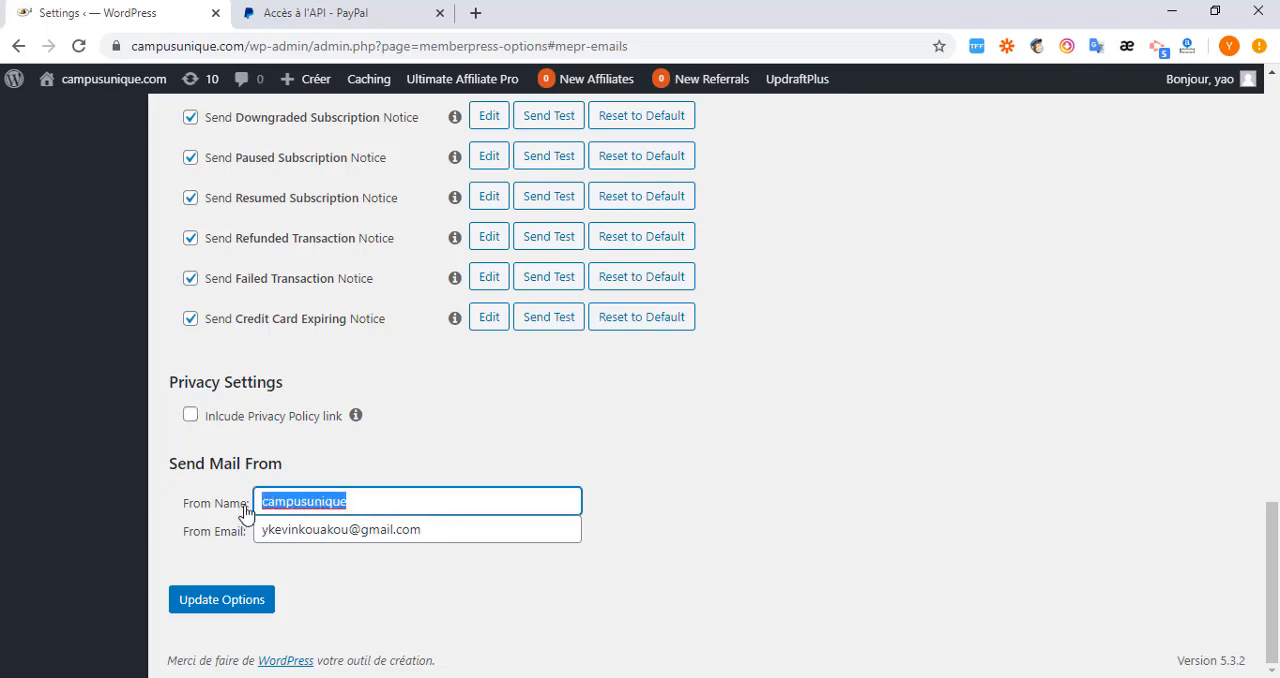
pyautogui.moveTo(424, 532); pyautogui.dragTo(268, 530)
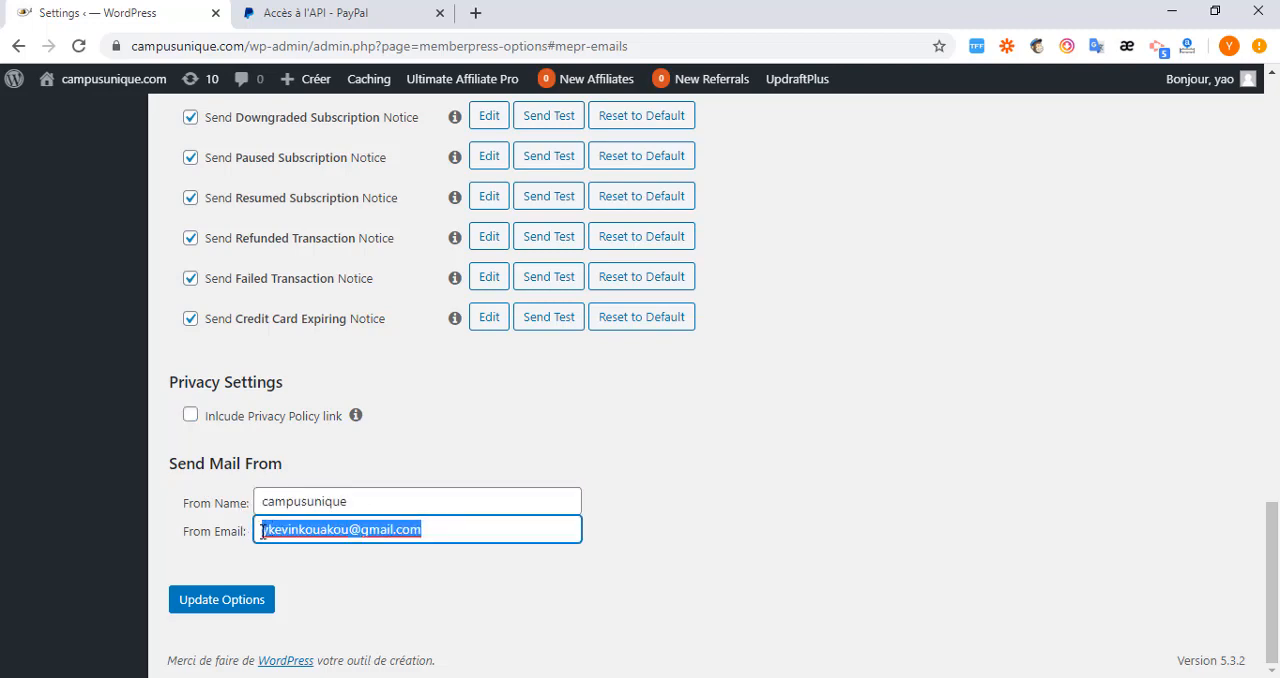
# Open the Marketing settings of MemberPress.
pyautogui.scroll(7, 640, 486)
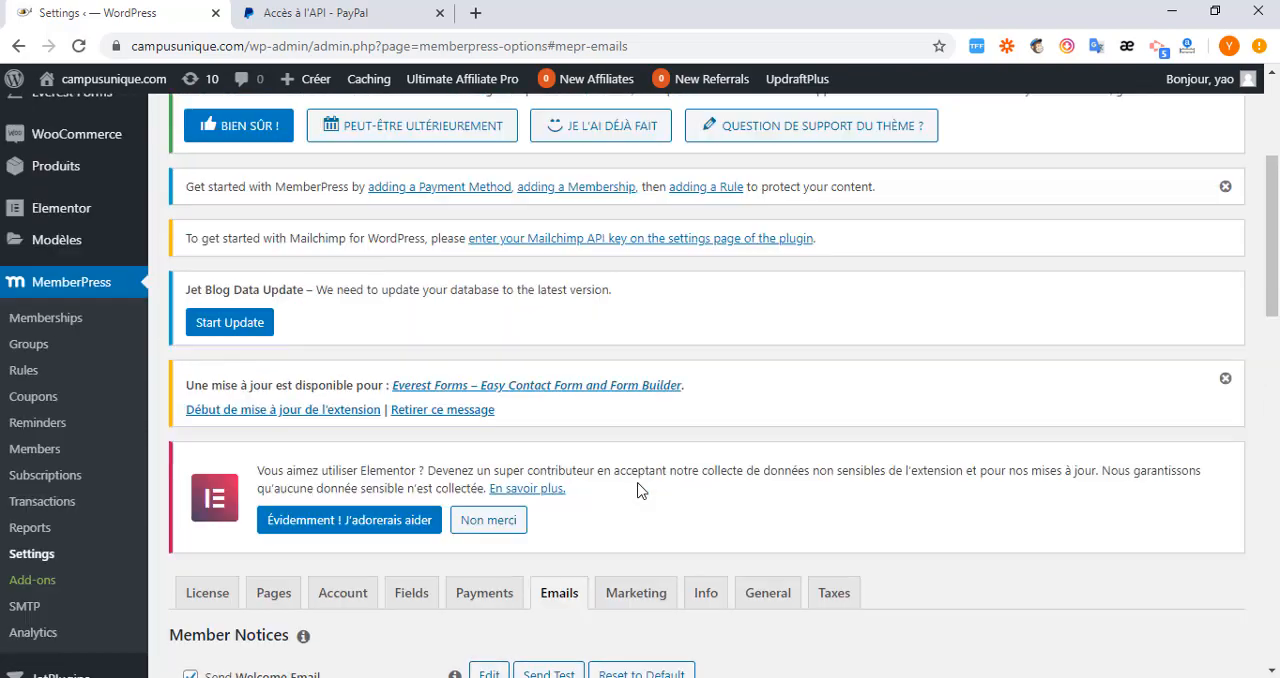
pyautogui.scroll(-2, 640, 486)
pyautogui.click(632, 391)
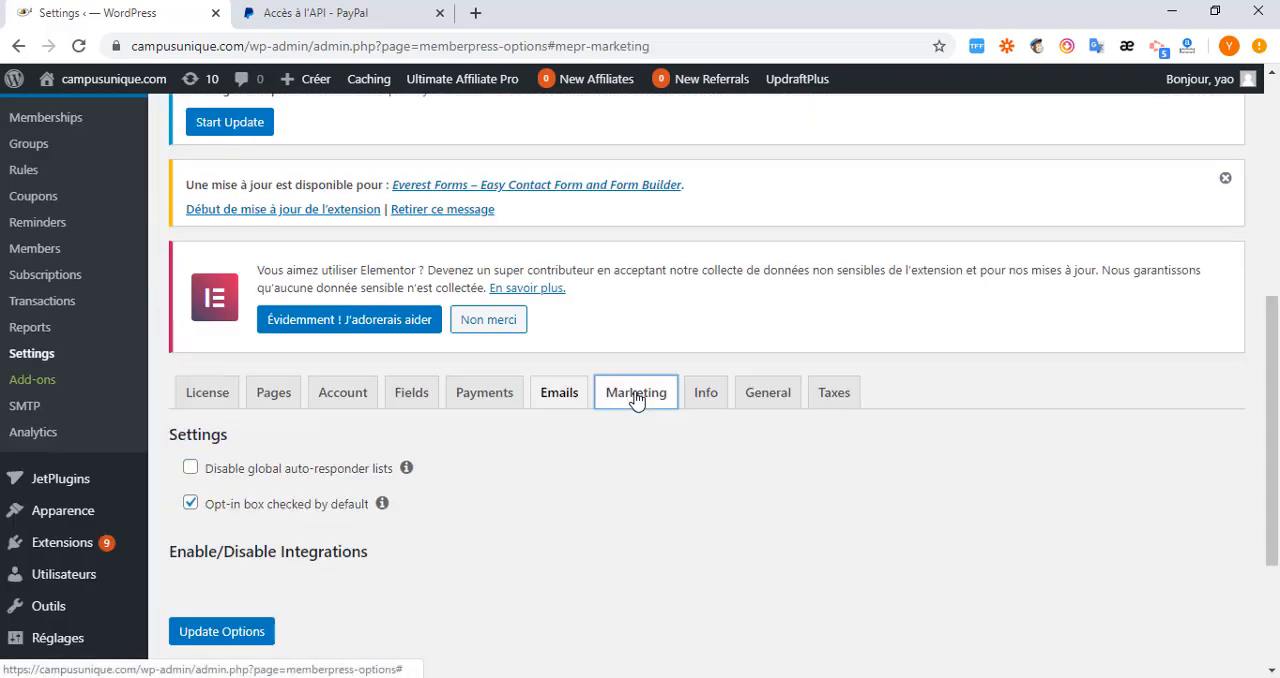
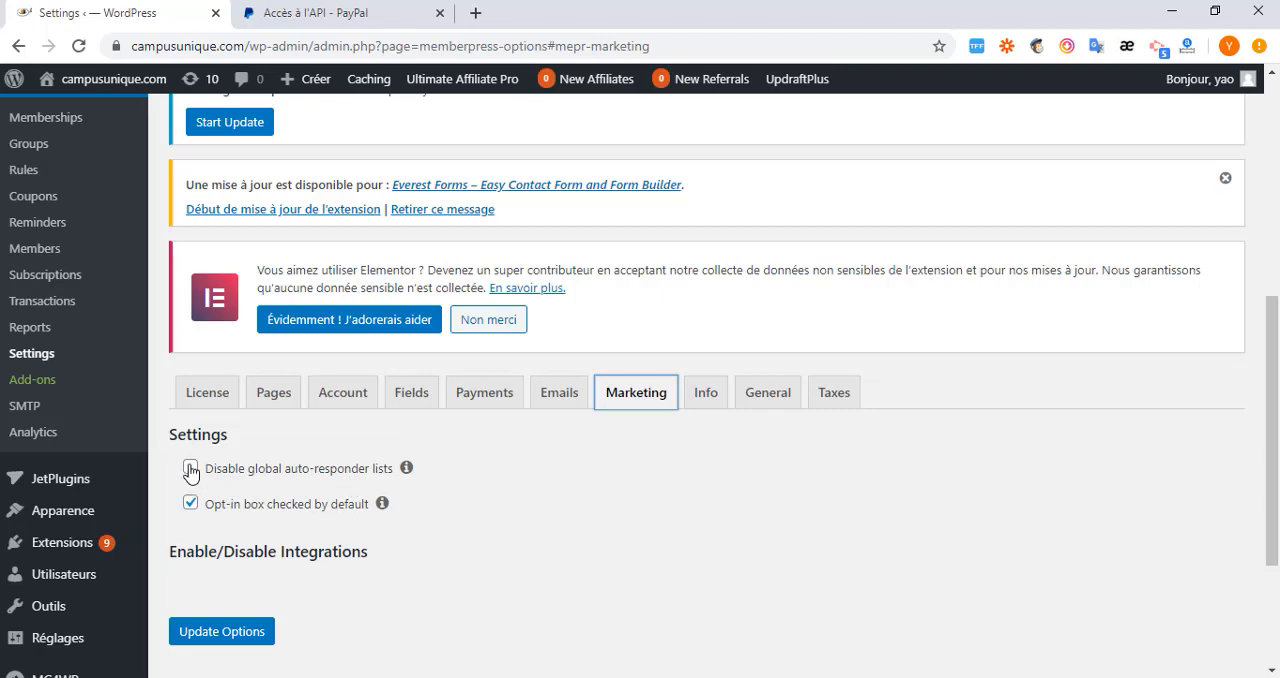
# Review the merchant business address fields in the Info settings of MemberPress.
pyautogui.scroll(-1, 697, 280)
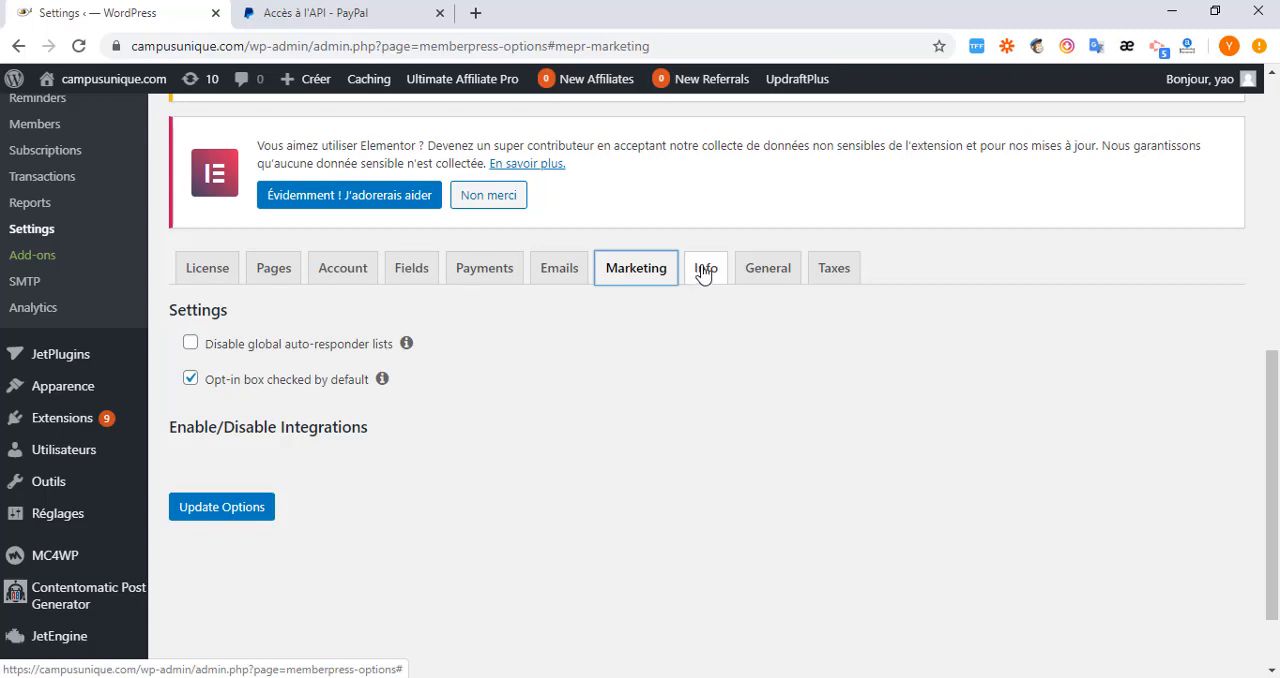
pyautogui.click(705, 270)
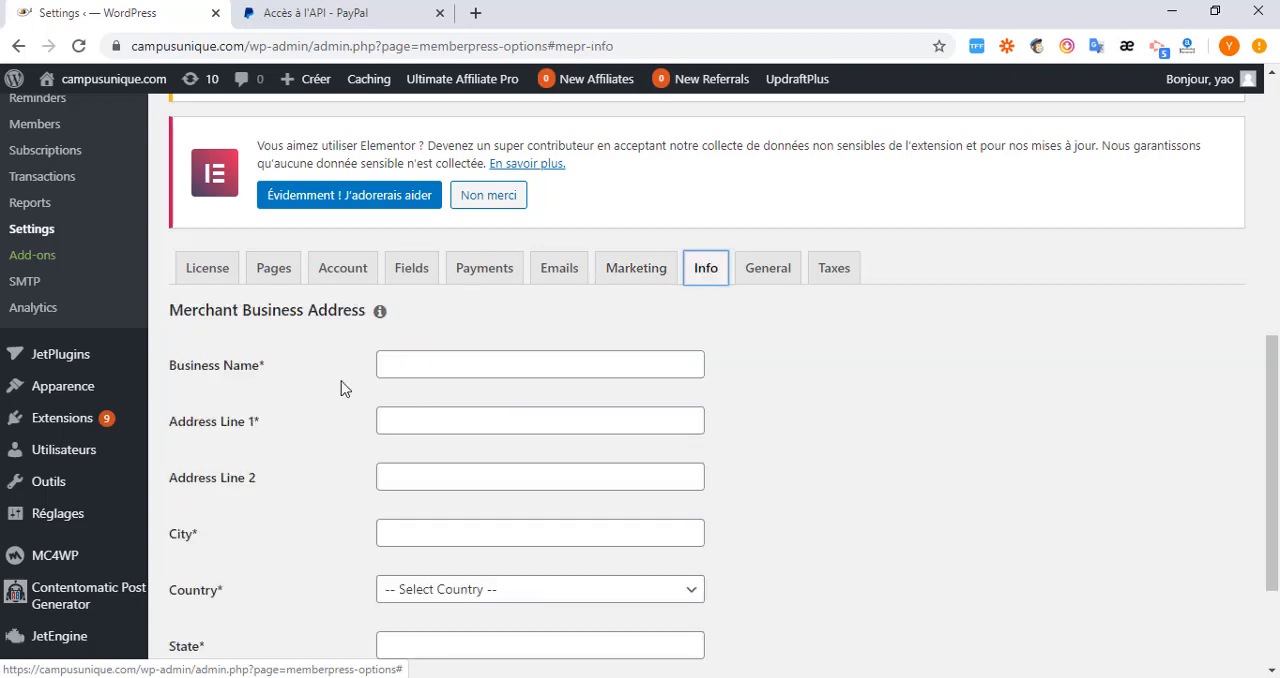
pyautogui.scroll(-2, 335, 335)
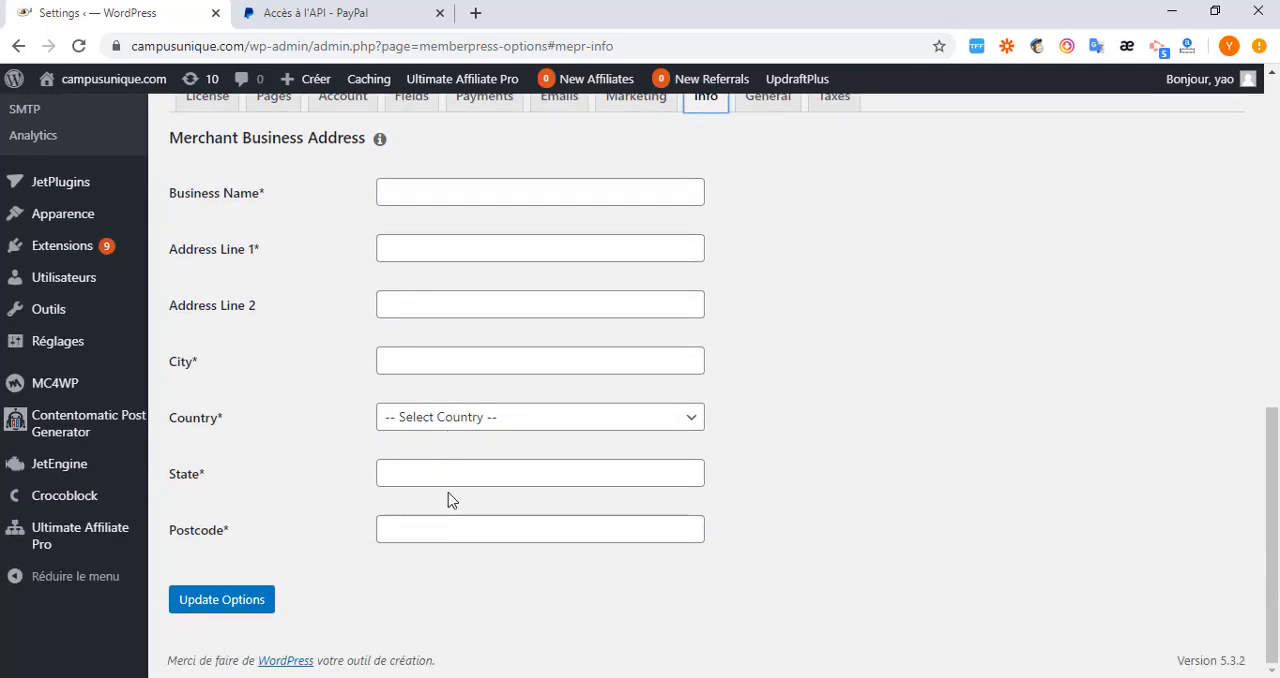
pyautogui.scroll(1, 445, 492)
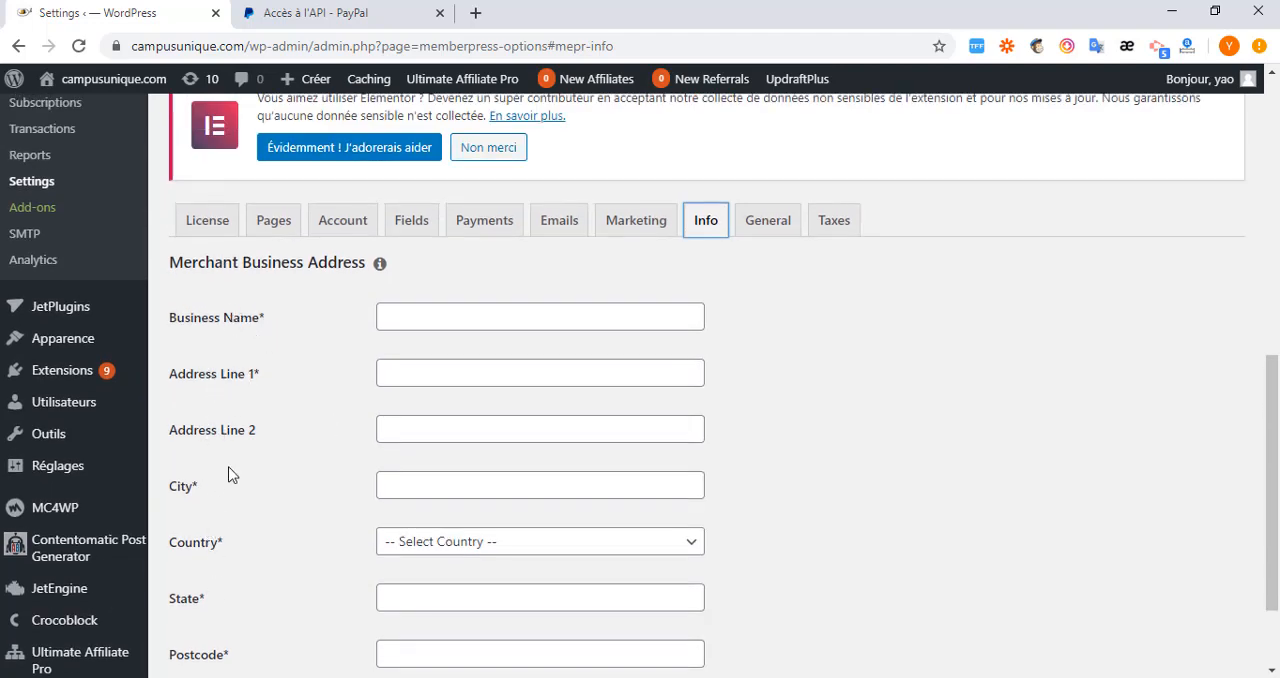
pyautogui.scroll(-1, 877, 386)
pyautogui.scroll(3, 880, 429)
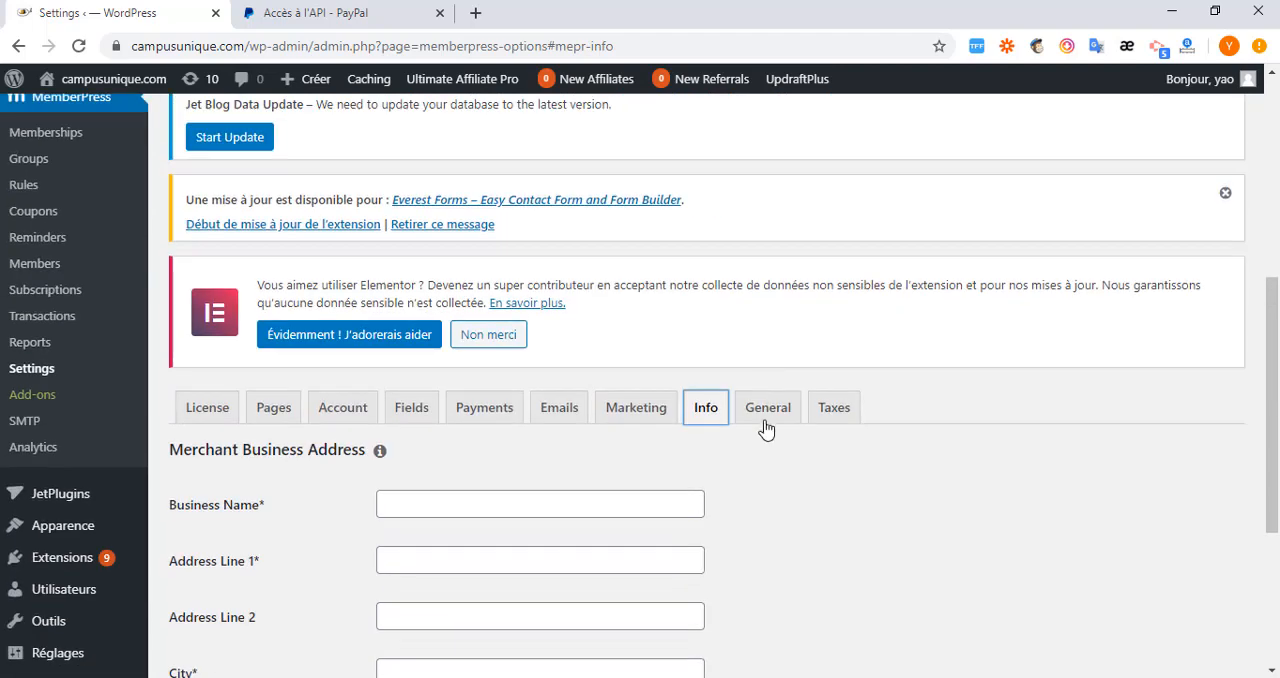
# Review the language code choices, currency and theme compatibility options in the General settings.
pyautogui.click(766, 422)
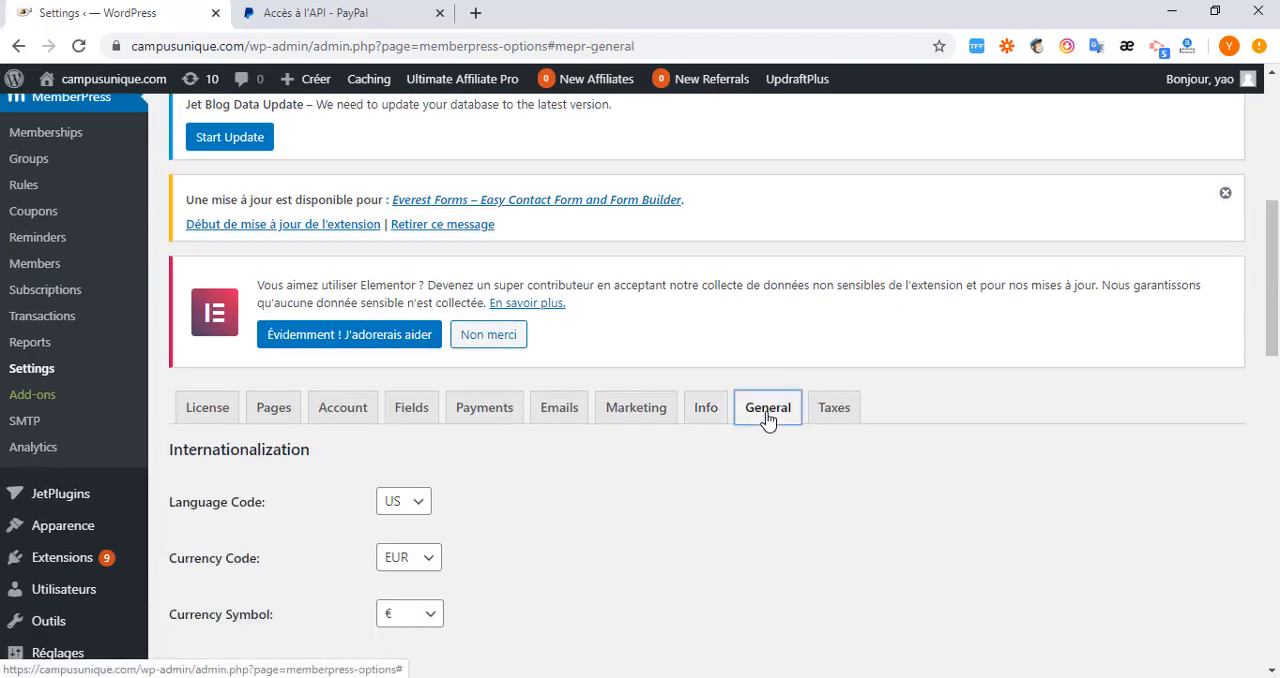
pyautogui.scroll(-2, 561, 510)
pyautogui.click(414, 314)
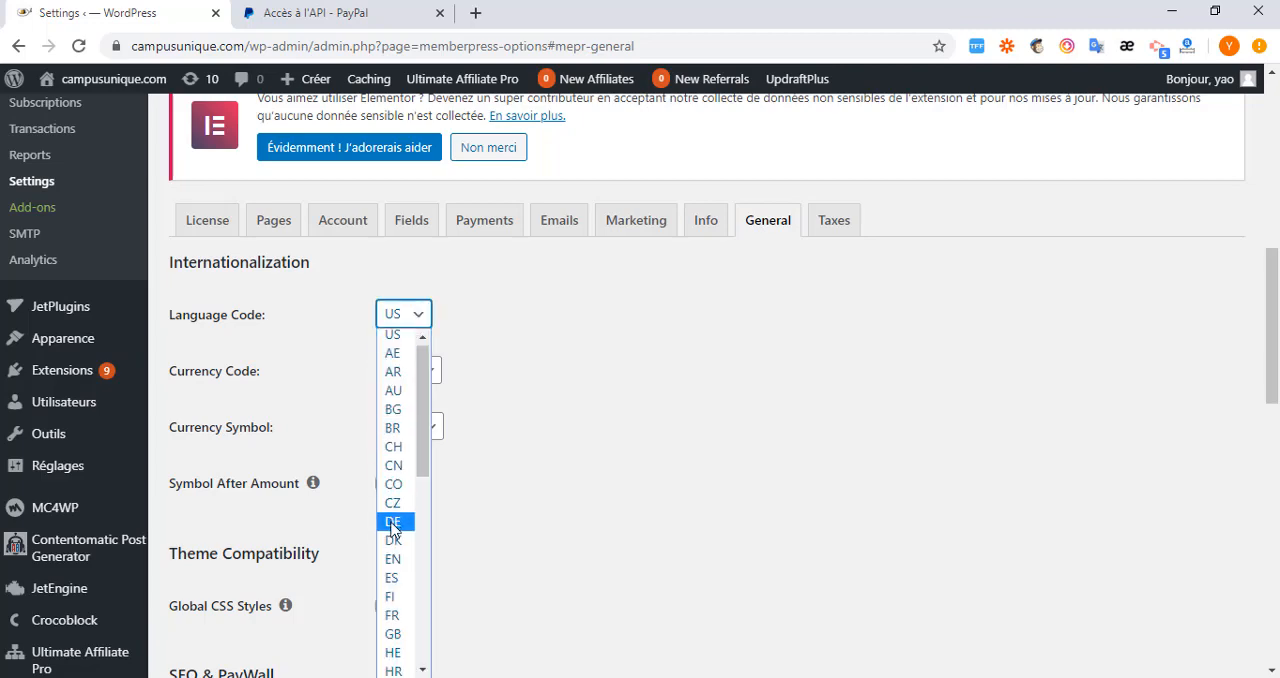
pyautogui.scroll(-5, 403, 560)
pyautogui.scroll(5, 400, 370)
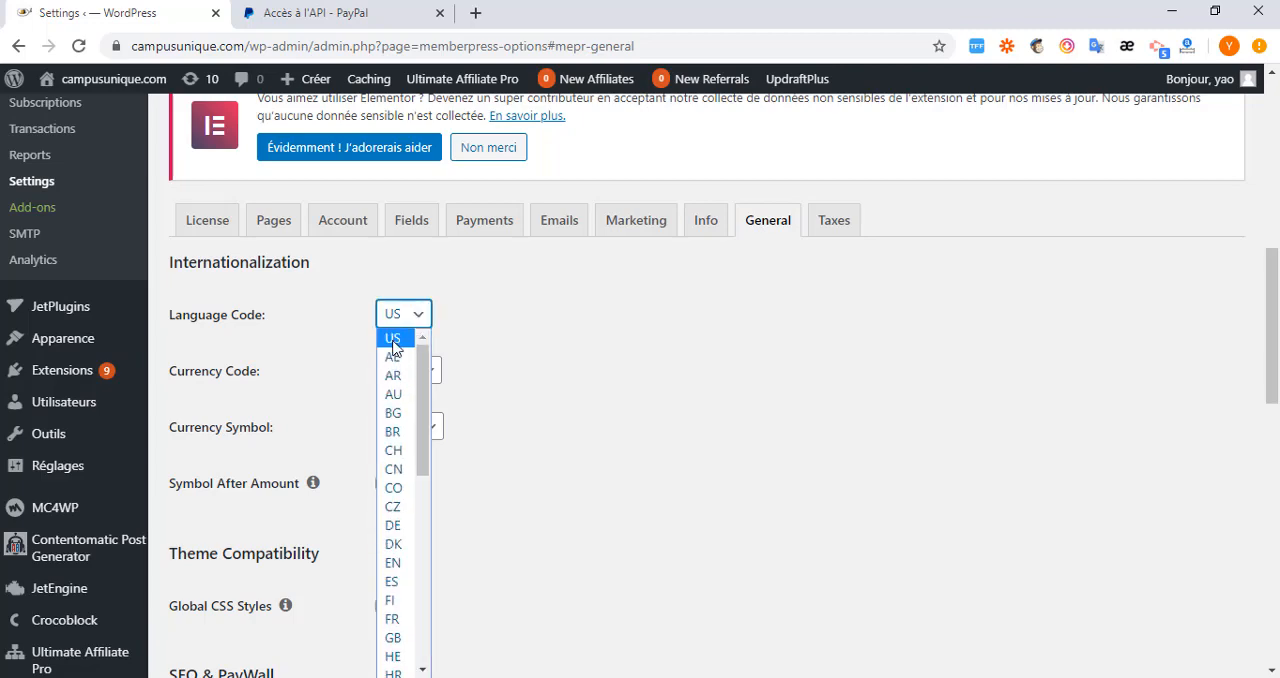
pyautogui.scroll(-2, 670, 371)
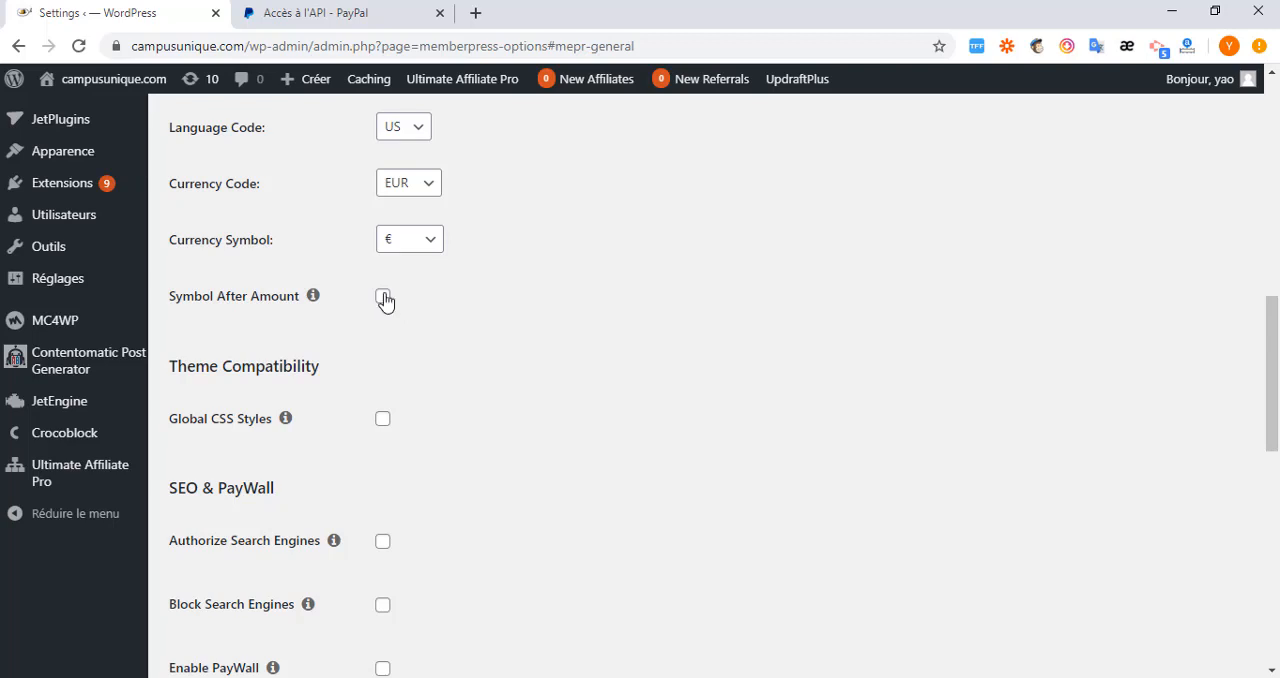
pyautogui.scroll(-1, 176, 302)
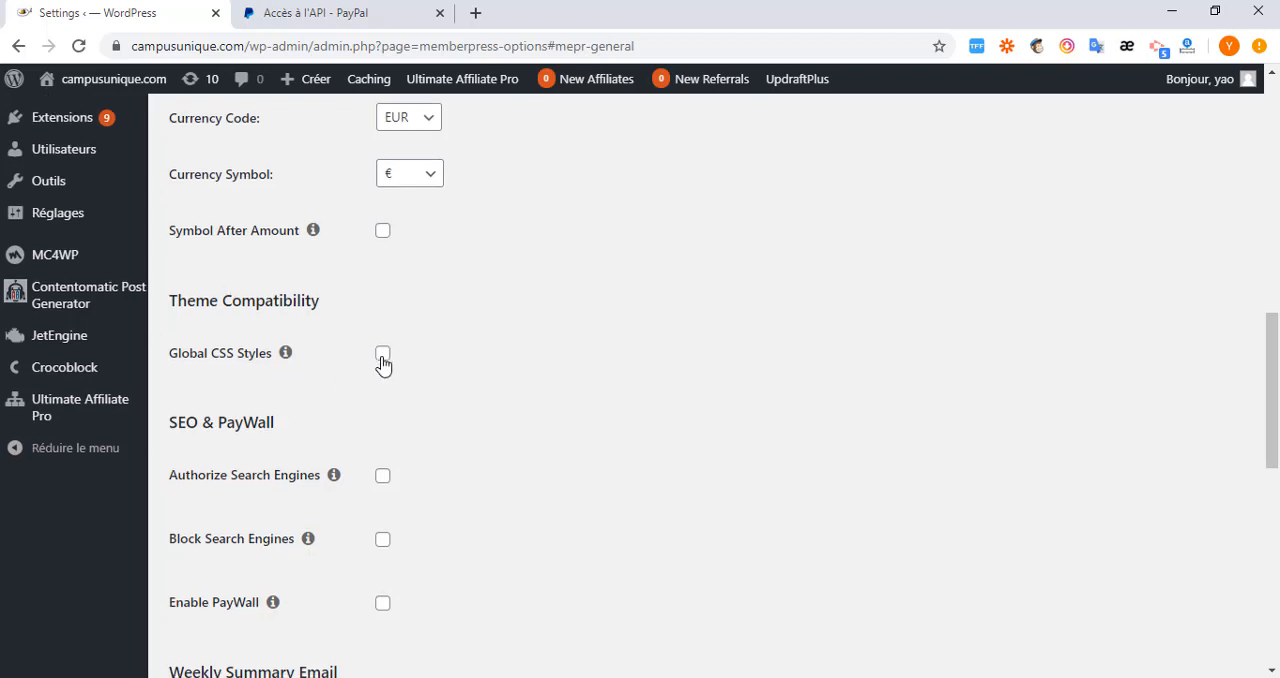
# Turn off Disable Rewrite Rules in the General settings and check the remaining options down to Automatic Updates.
pyautogui.scroll(-3, 380, 360)
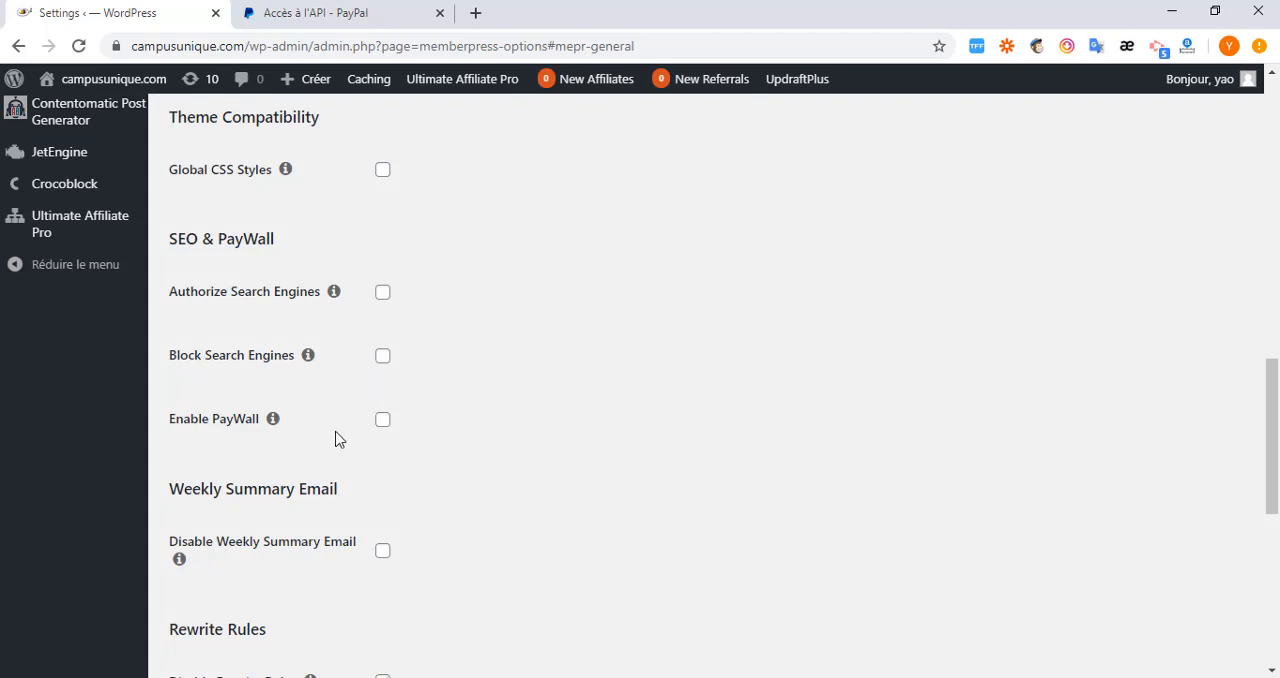
pyautogui.scroll(-2, 212, 376)
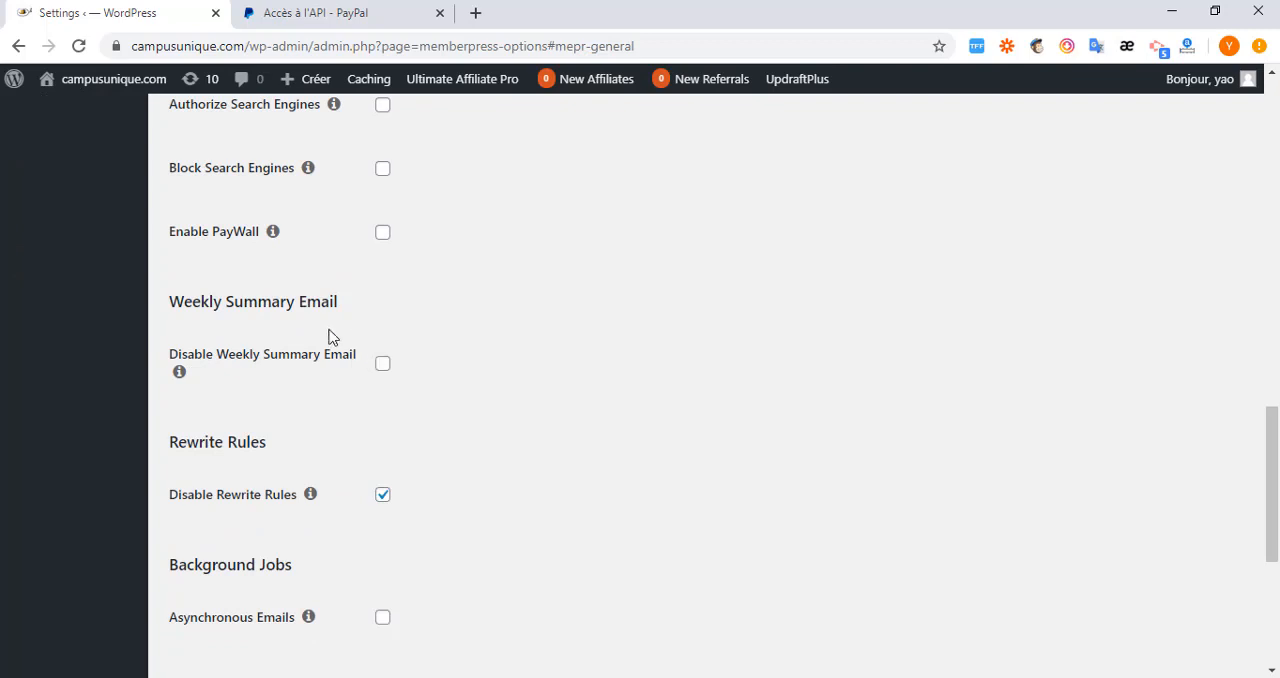
pyautogui.scroll(-1, 254, 423)
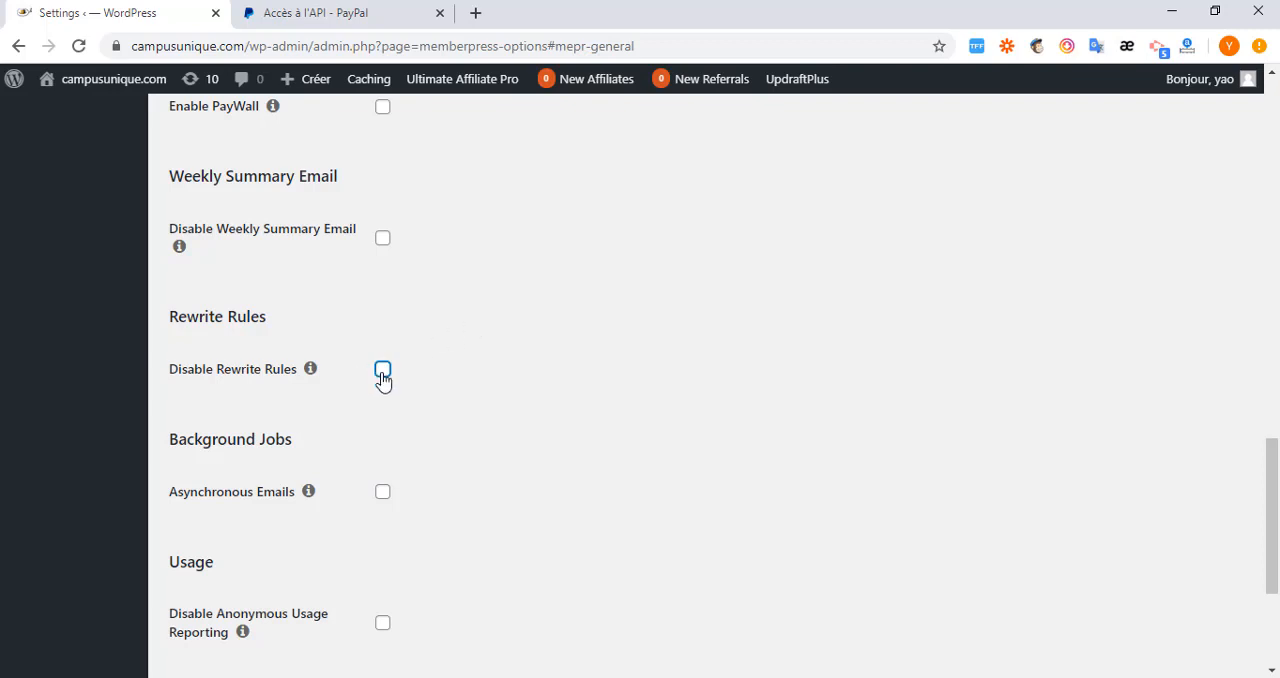
pyautogui.scroll(-3, 371, 408)
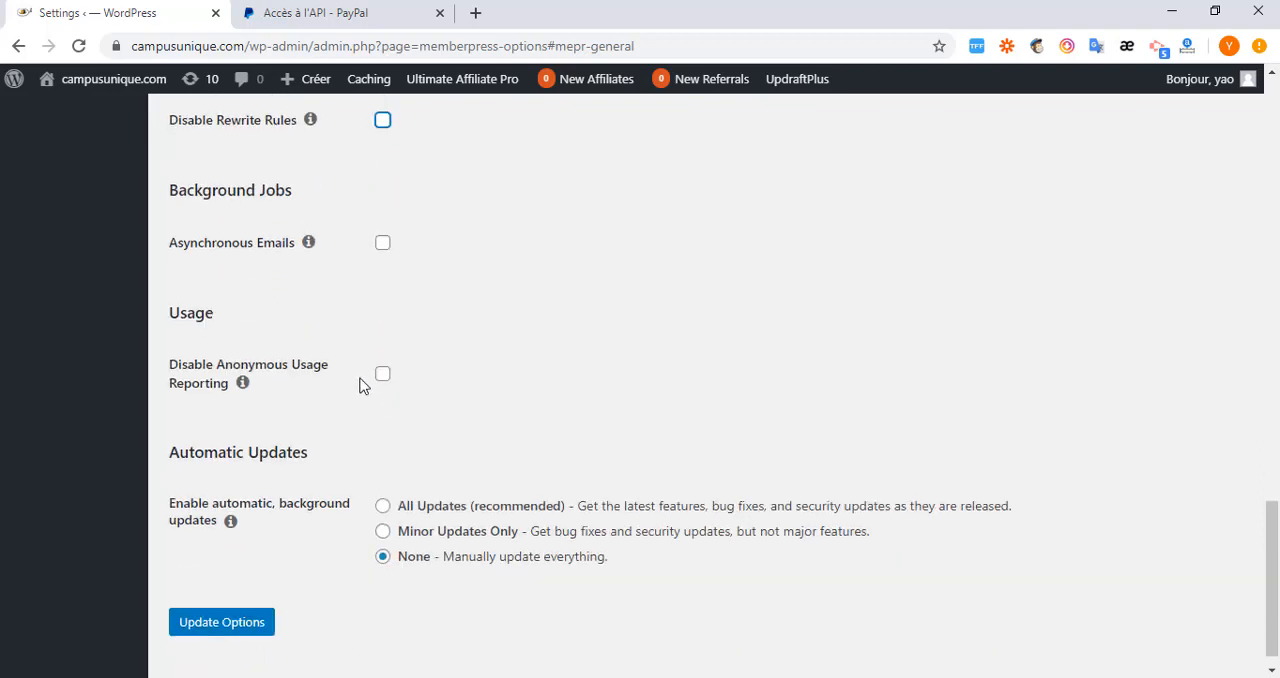
pyautogui.scroll(2, 363, 383)
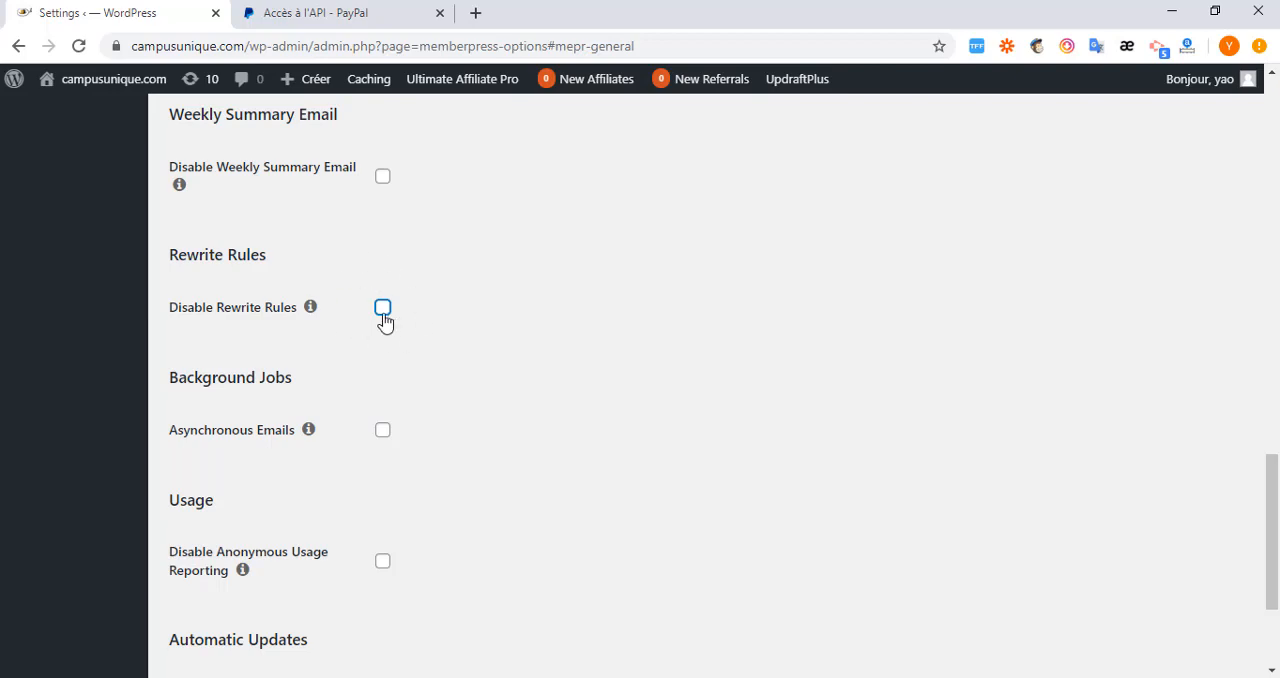
pyautogui.scroll(-2, 369, 397)
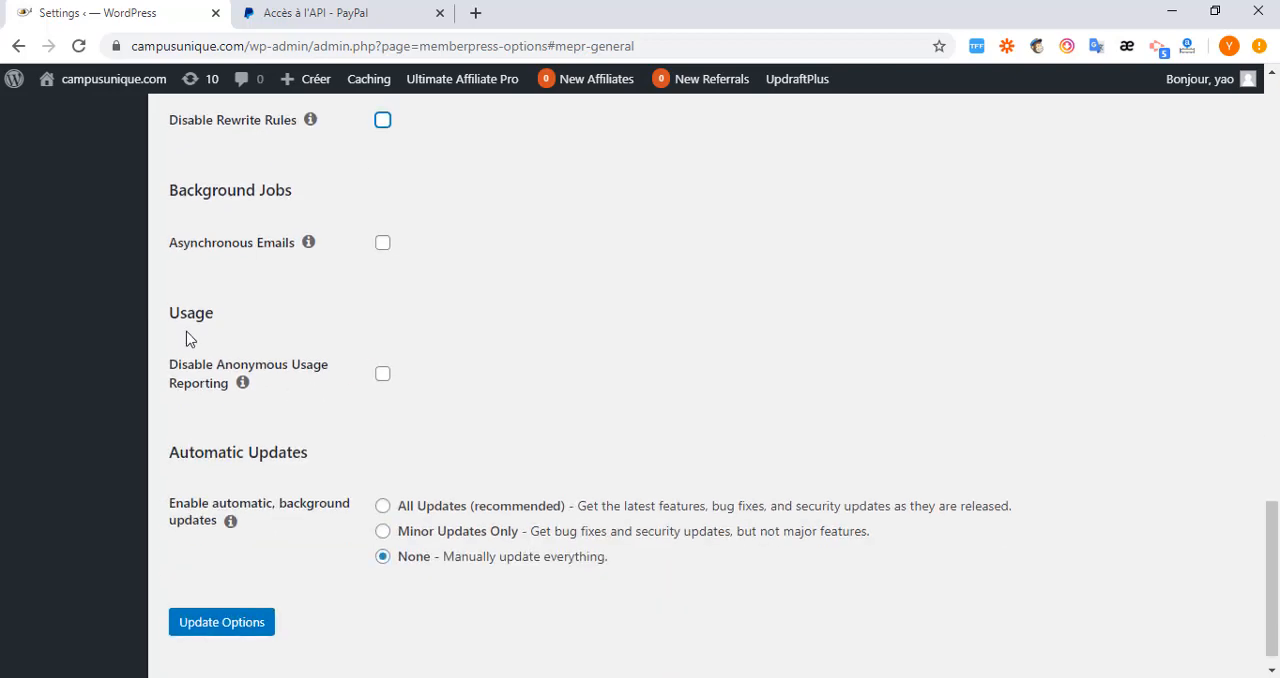
pyautogui.scroll(-1, 350, 497)
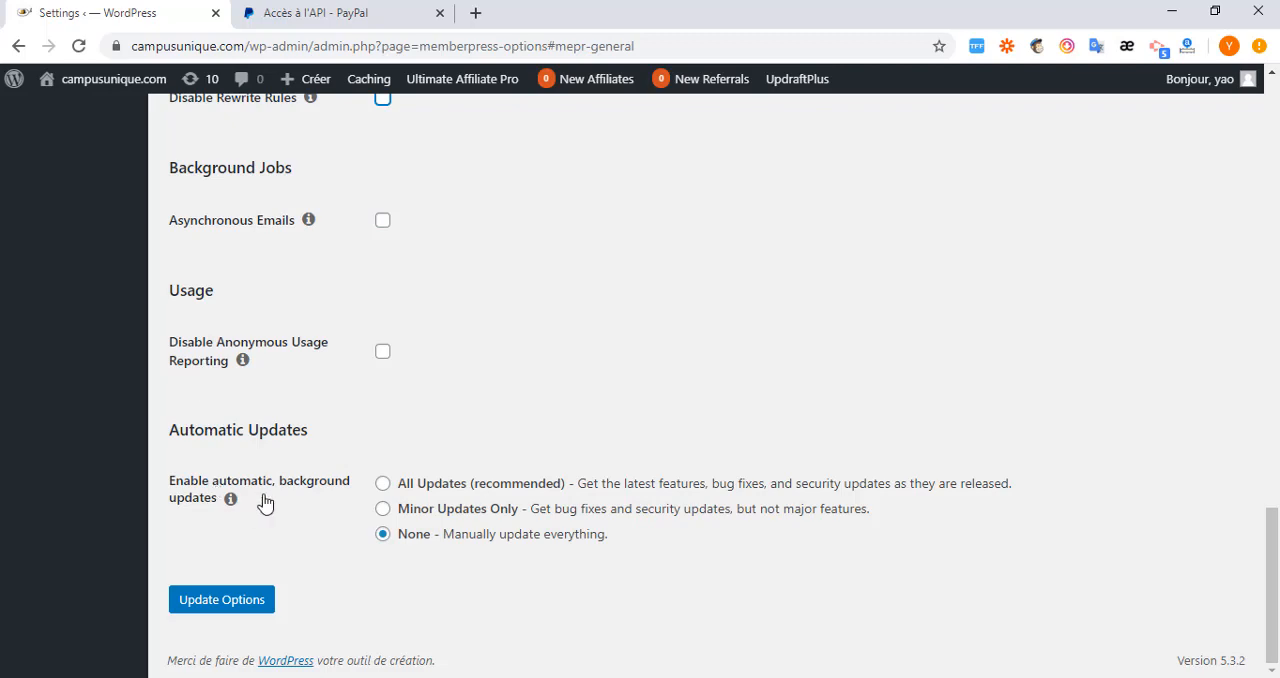
# Enable tax calculations in the Taxes settings, look through the tax options and rates, and disable the calculations again.
pyautogui.scroll(5, 480, 395)
pyautogui.scroll(8, 529, 397)
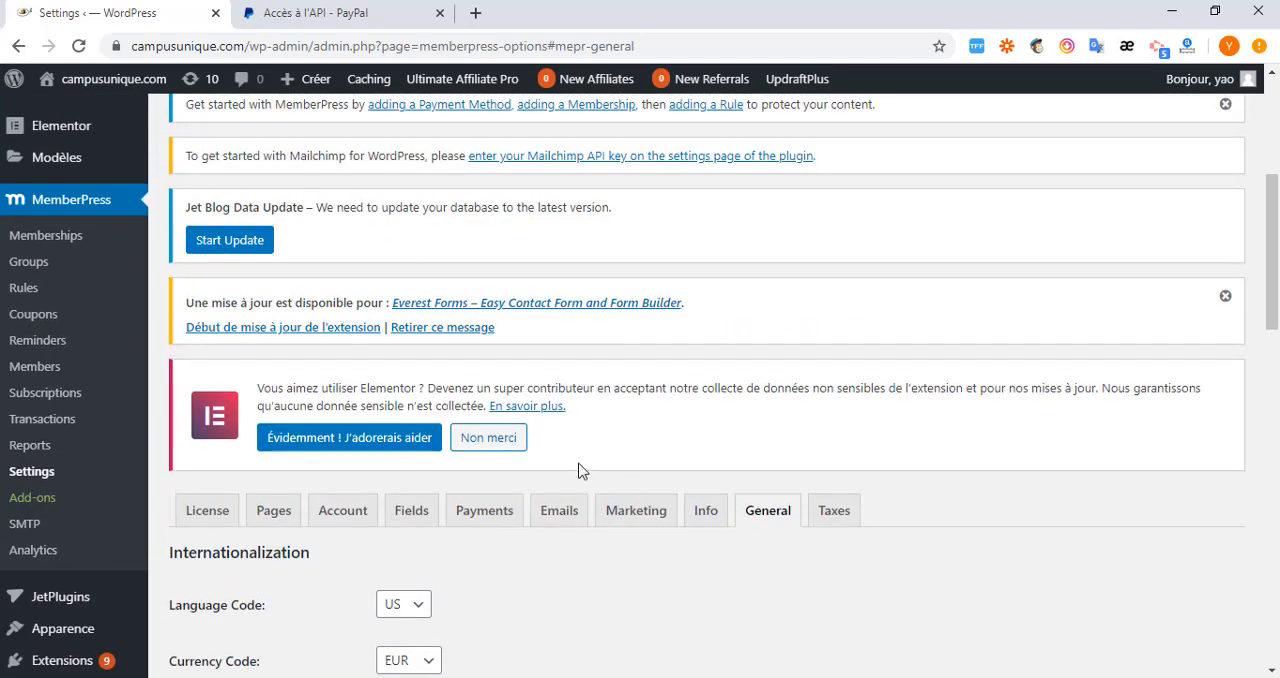
pyautogui.click(831, 518)
pyautogui.scroll(-2, 517, 532)
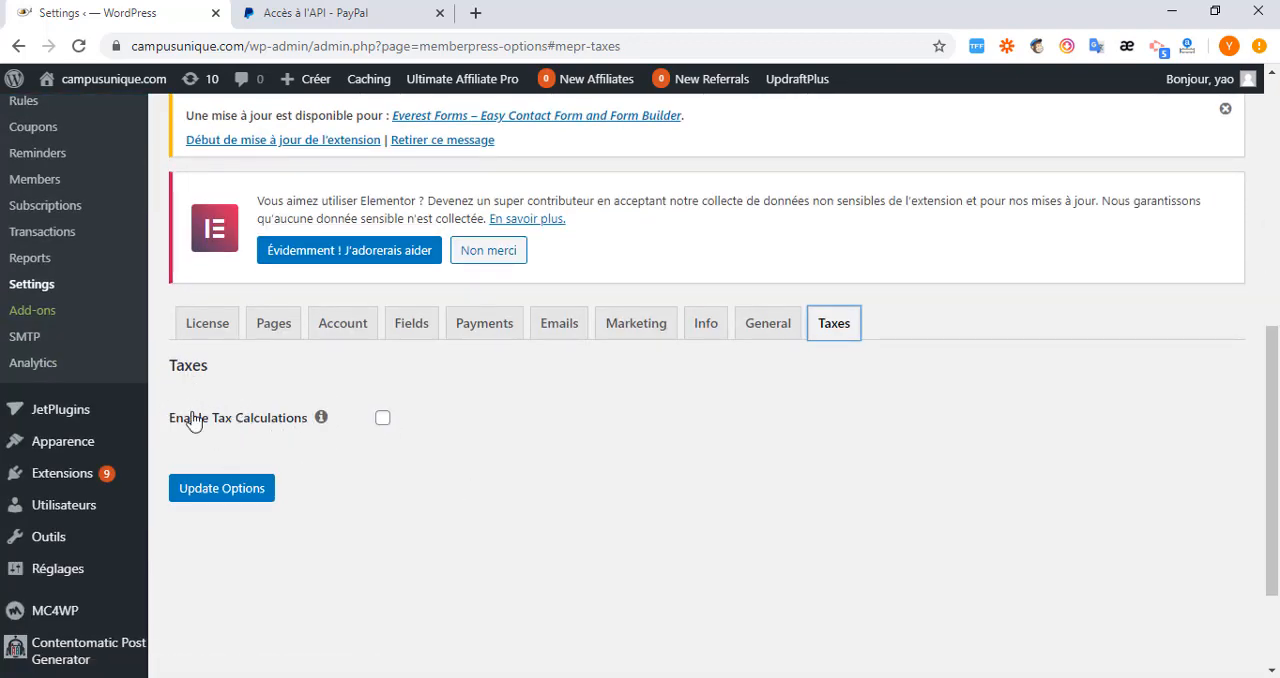
pyautogui.click(382, 420)
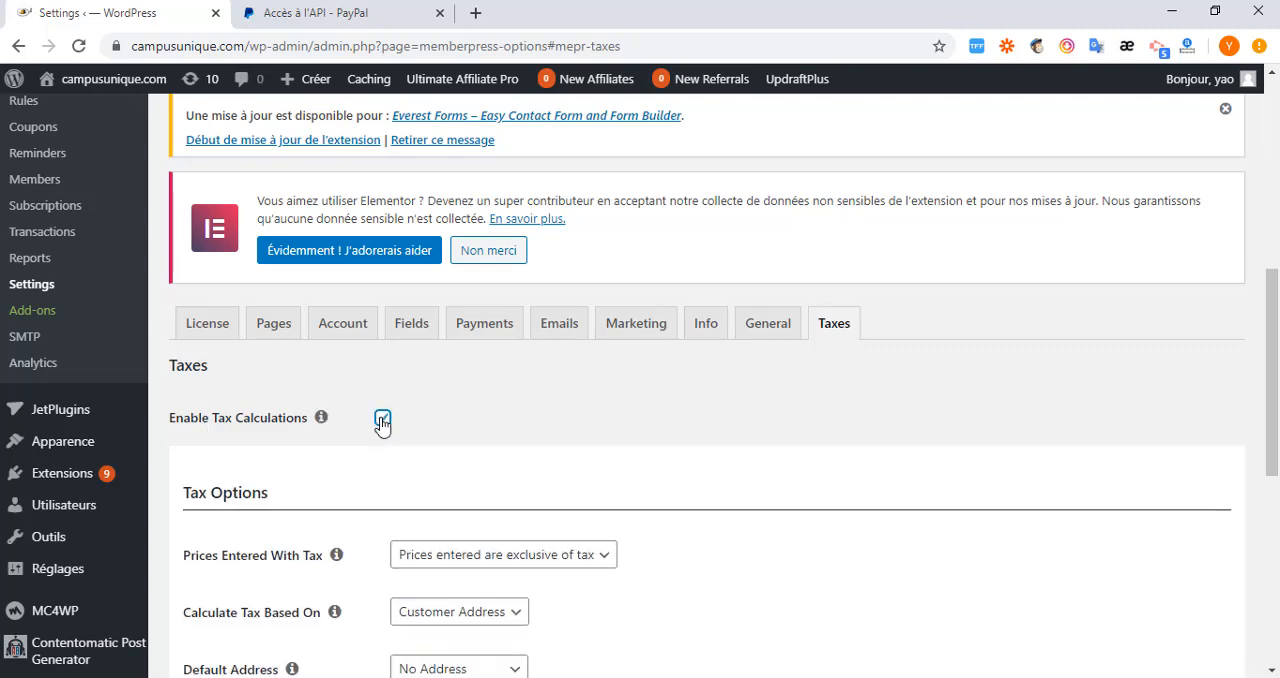
pyautogui.scroll(-2, 385, 420)
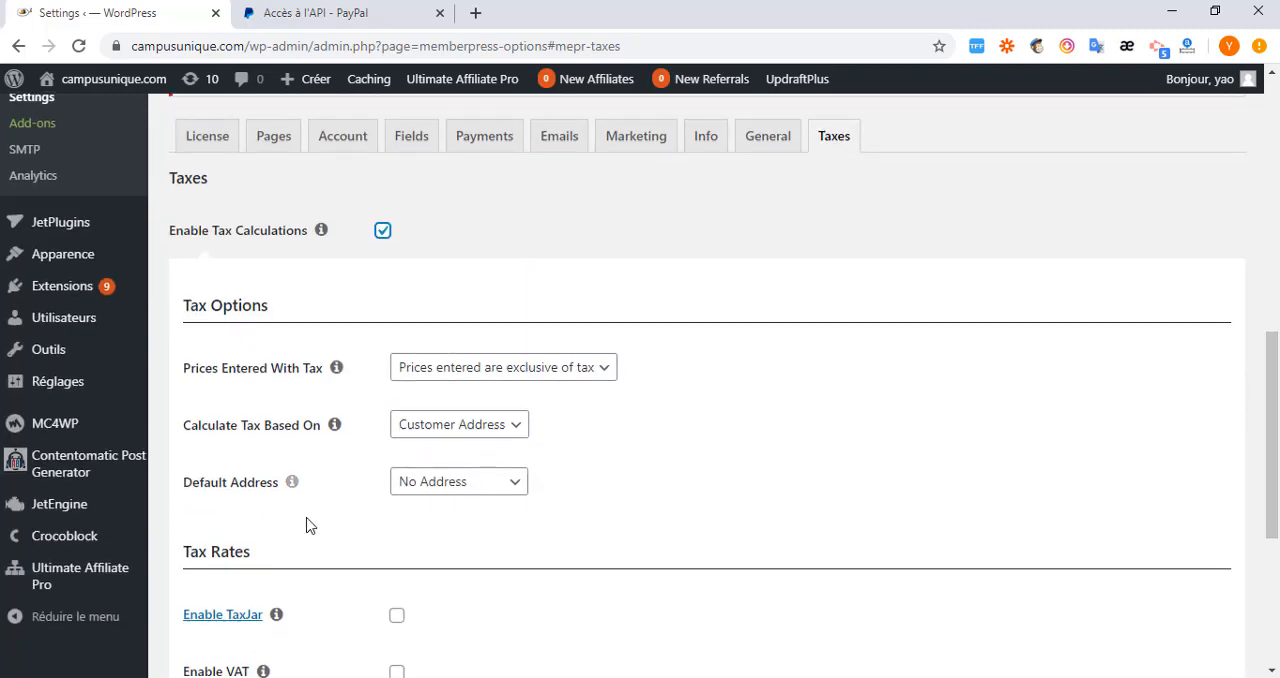
pyautogui.scroll(-3, 306, 523)
pyautogui.scroll(4, 362, 451)
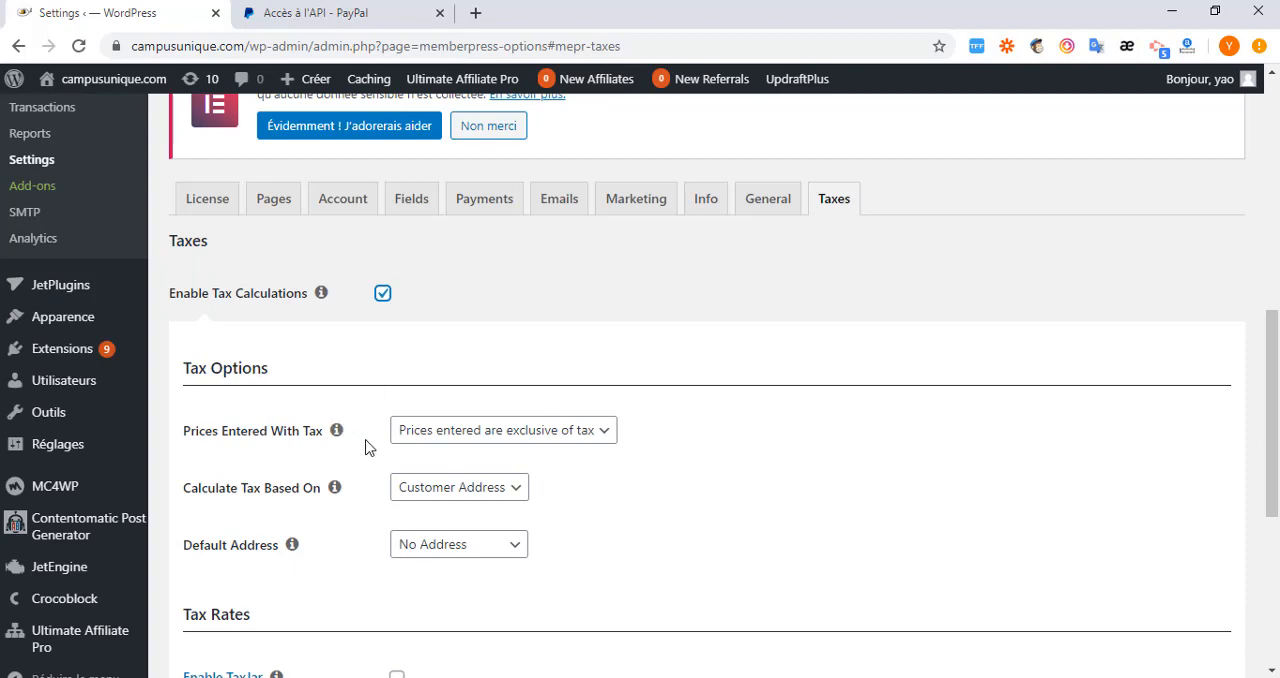
pyautogui.scroll(-1, 355, 516)
pyautogui.scroll(-4, 352, 515)
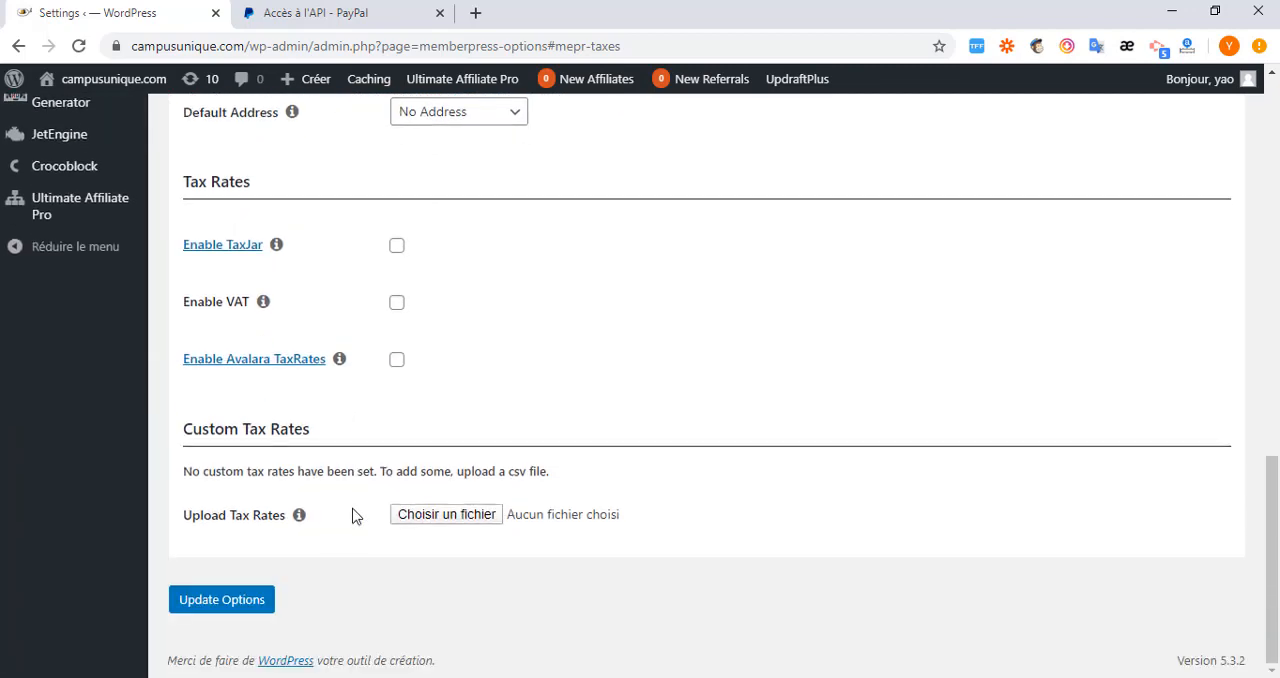
pyautogui.scroll(4, 340, 503)
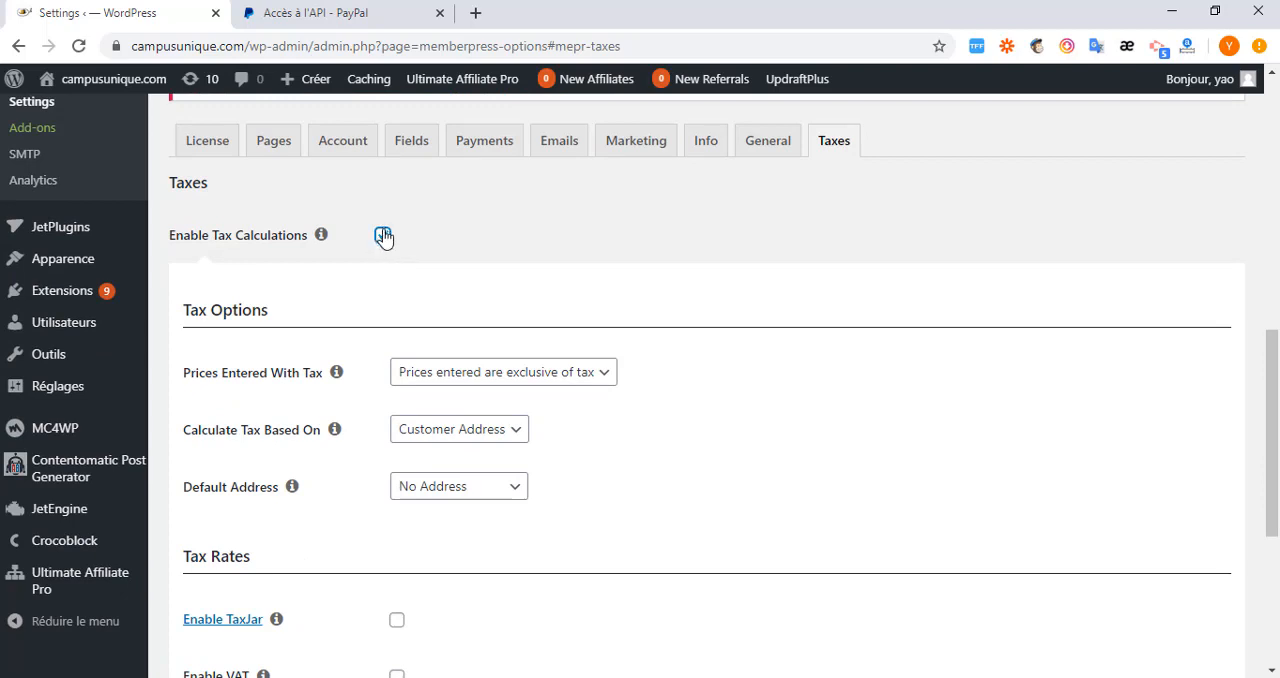
pyautogui.click(383, 236)
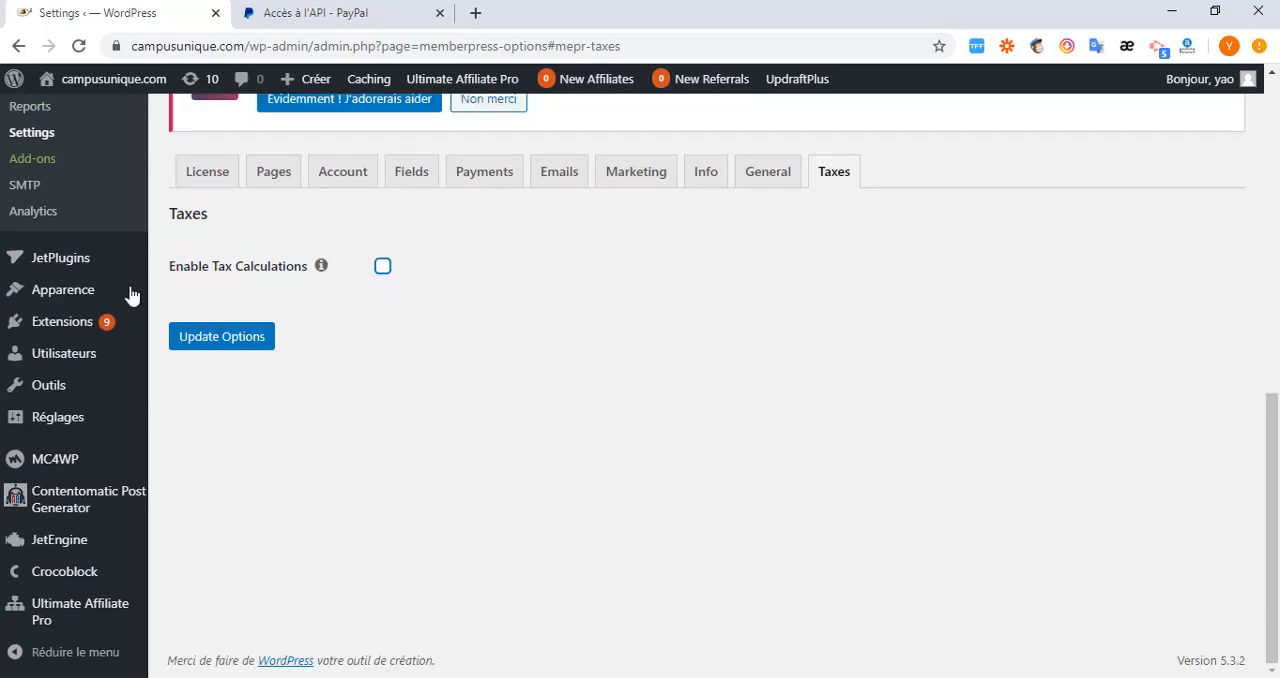
# Recheck the License, Pages and Account settings and save the MemberPress options.
pyautogui.click(204, 184)
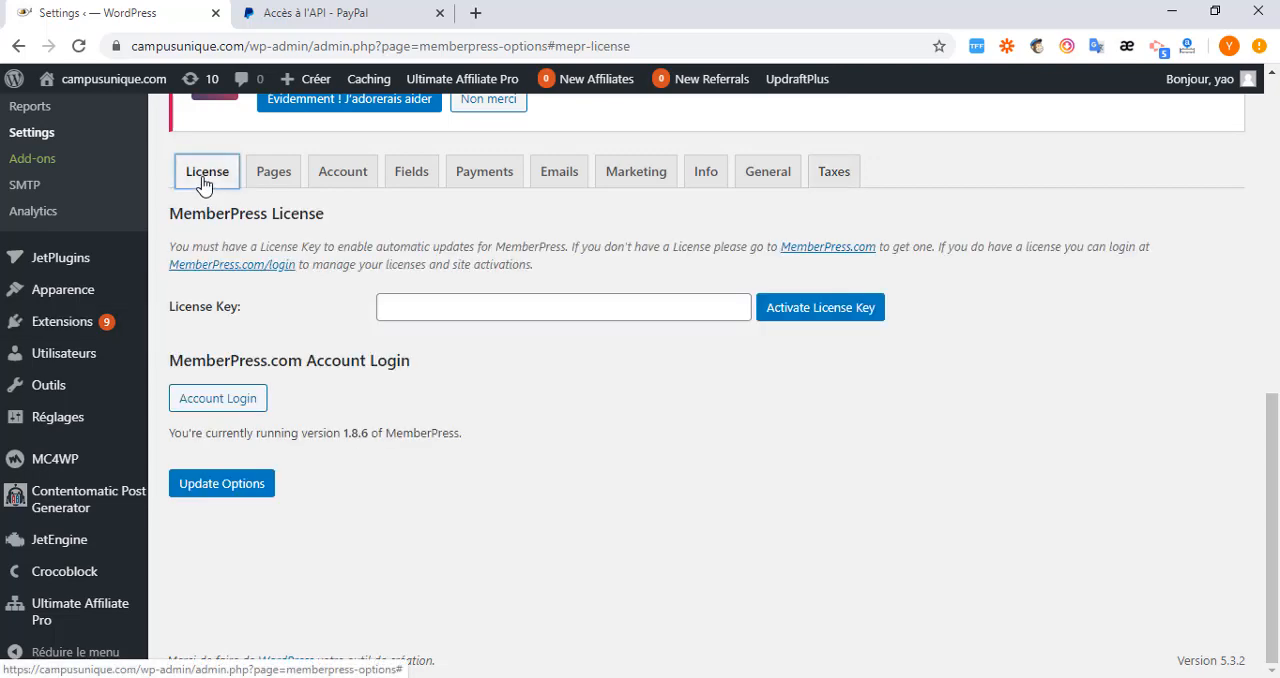
pyautogui.click(276, 188)
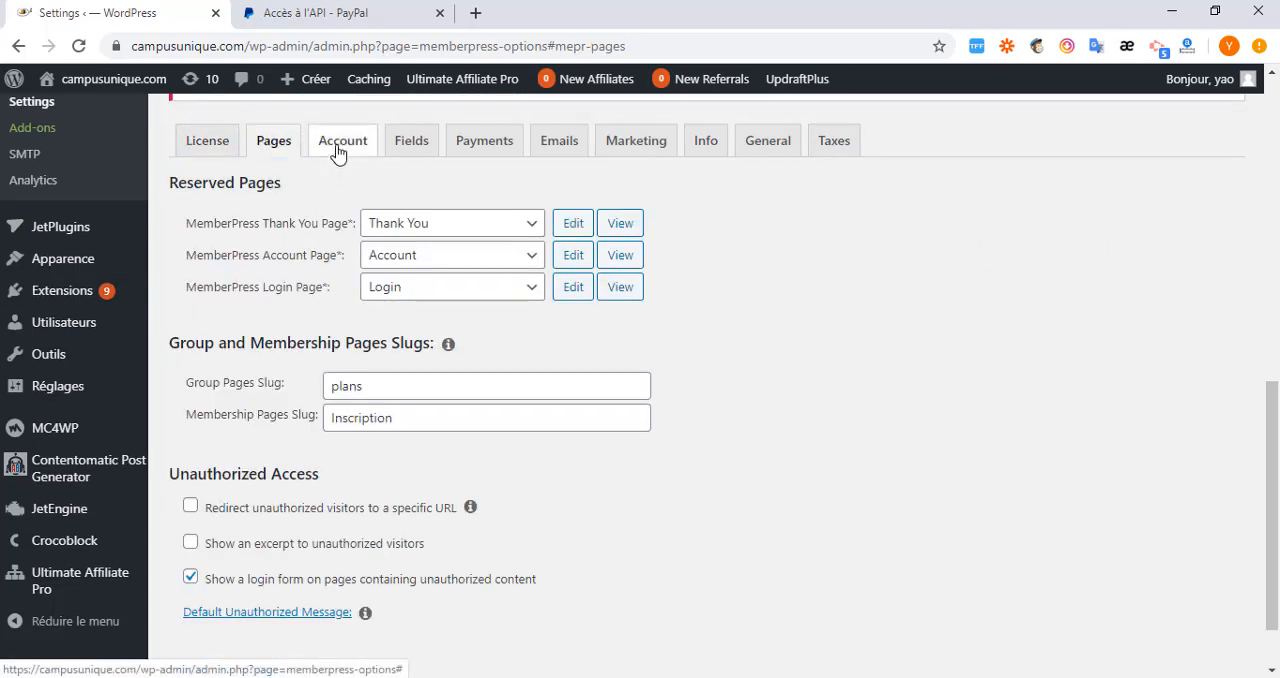
pyautogui.click(340, 146)
pyautogui.scroll(-1, 403, 343)
pyautogui.scroll(-4, 403, 343)
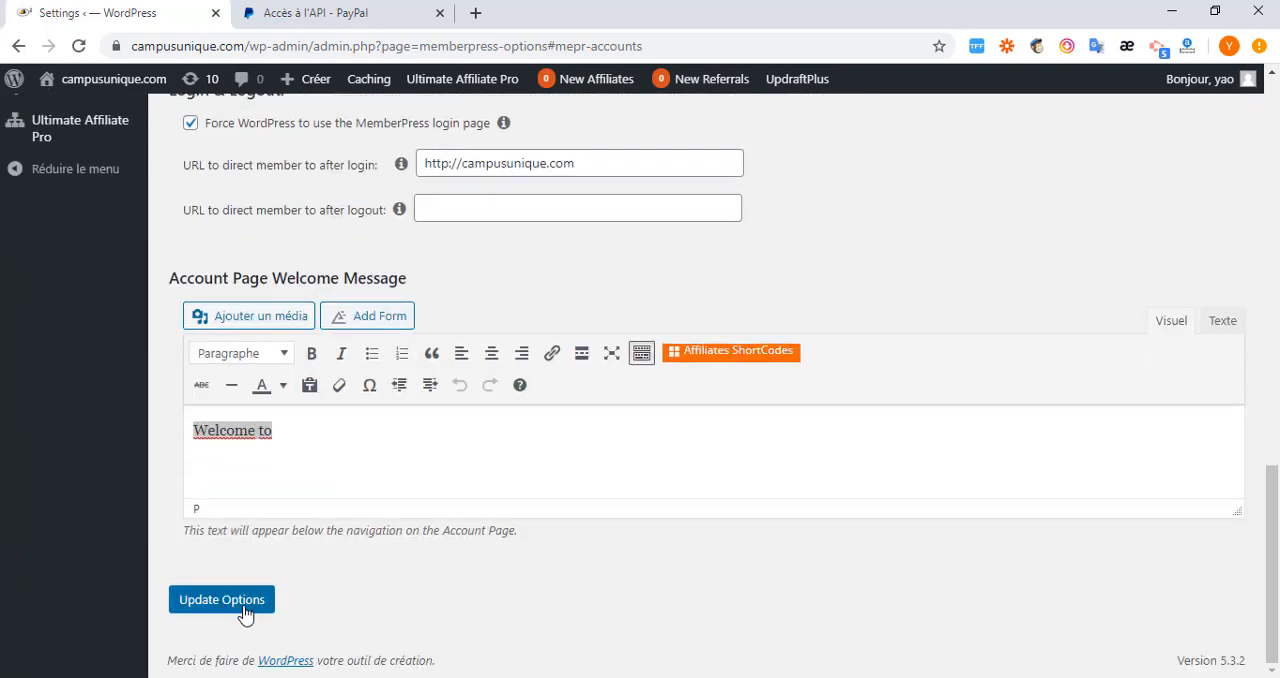
pyautogui.click(244, 609)
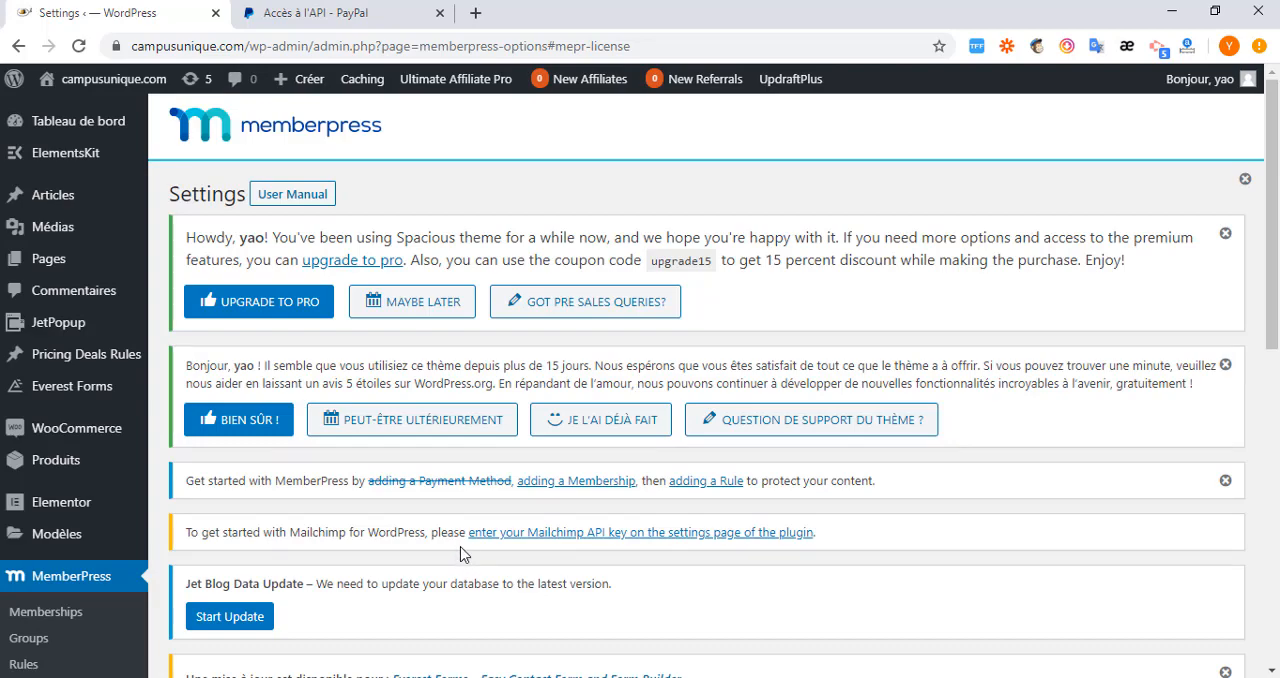
# Start a new MemberPress membership and title it Base.
pyautogui.scroll(-1, 437, 509)
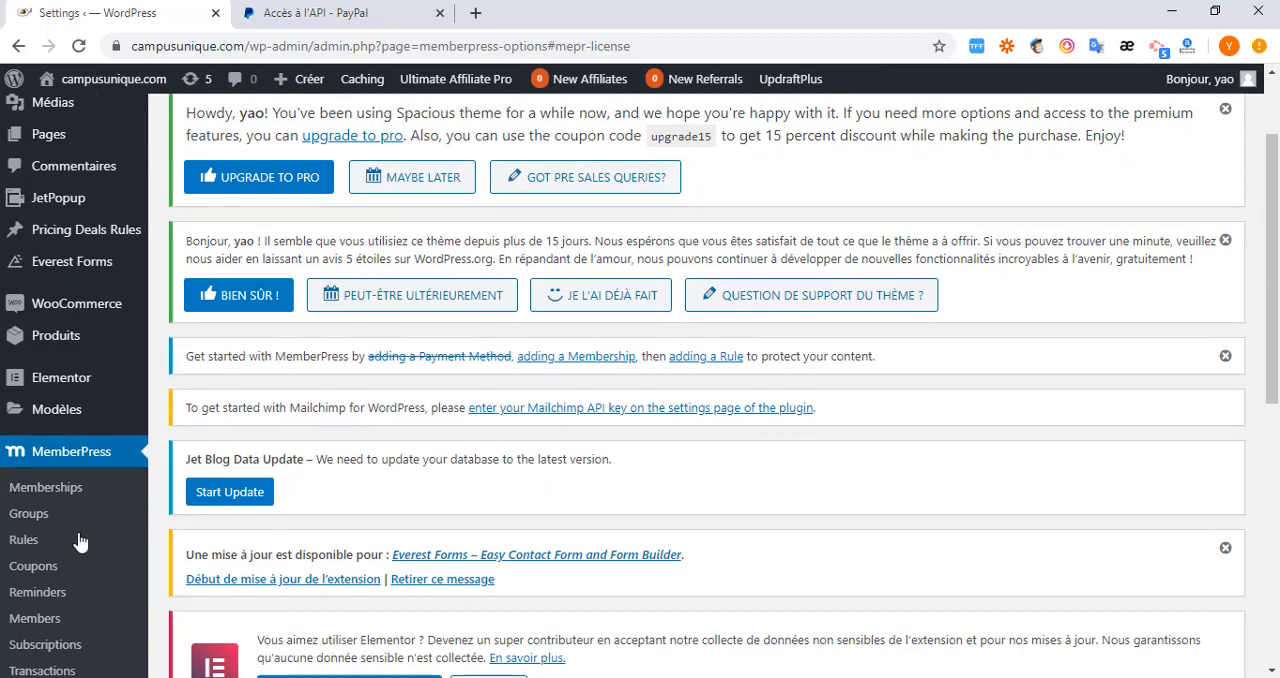
pyautogui.click(46, 490)
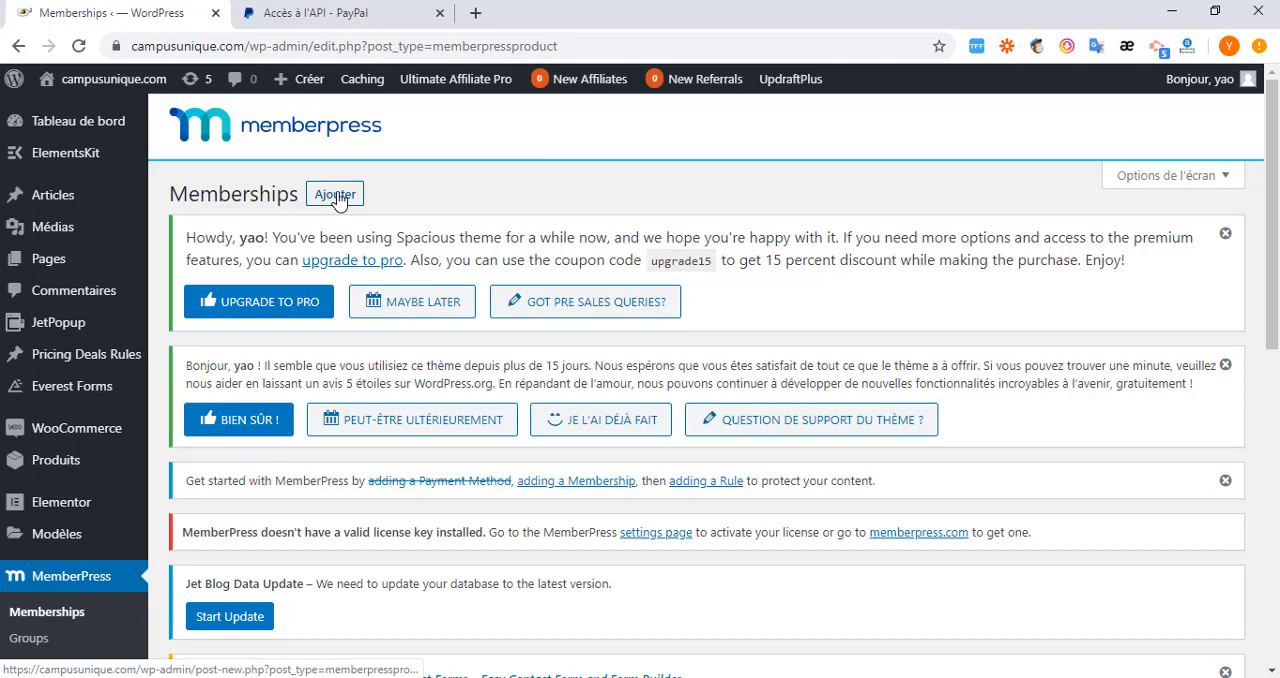
pyautogui.click(336, 197)
pyautogui.scroll(-5, 400, 360)
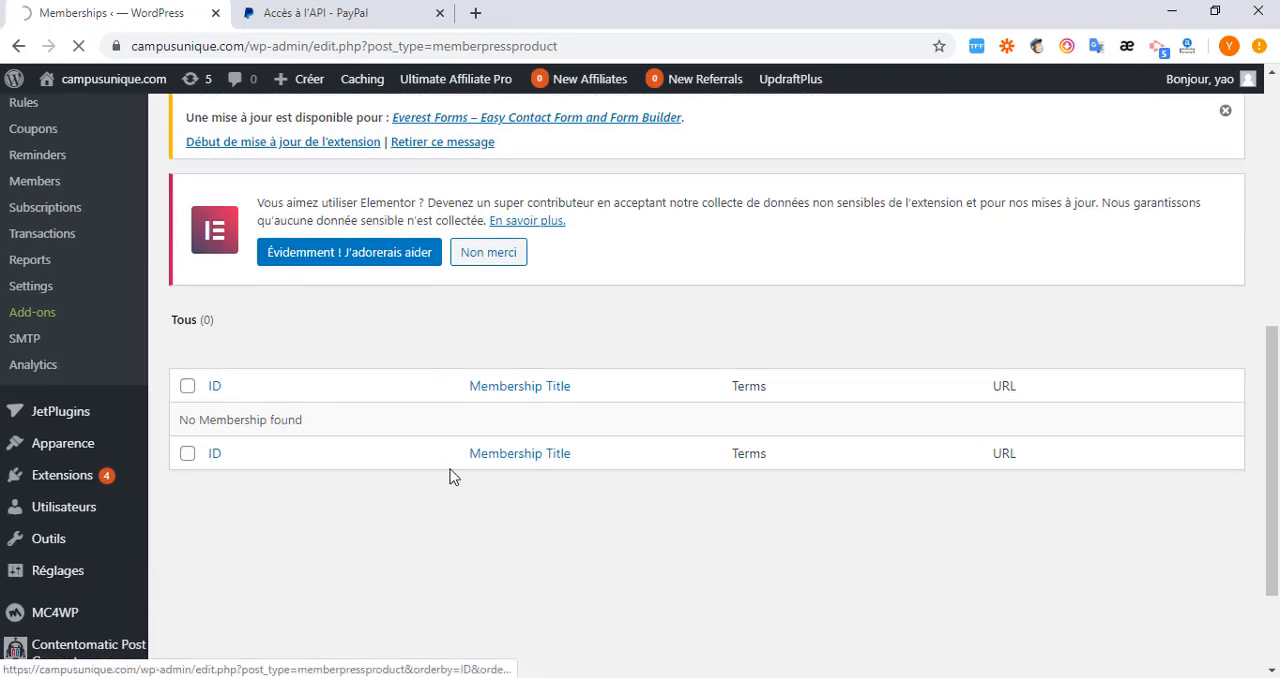
pyautogui.scroll(3, 420, 445)
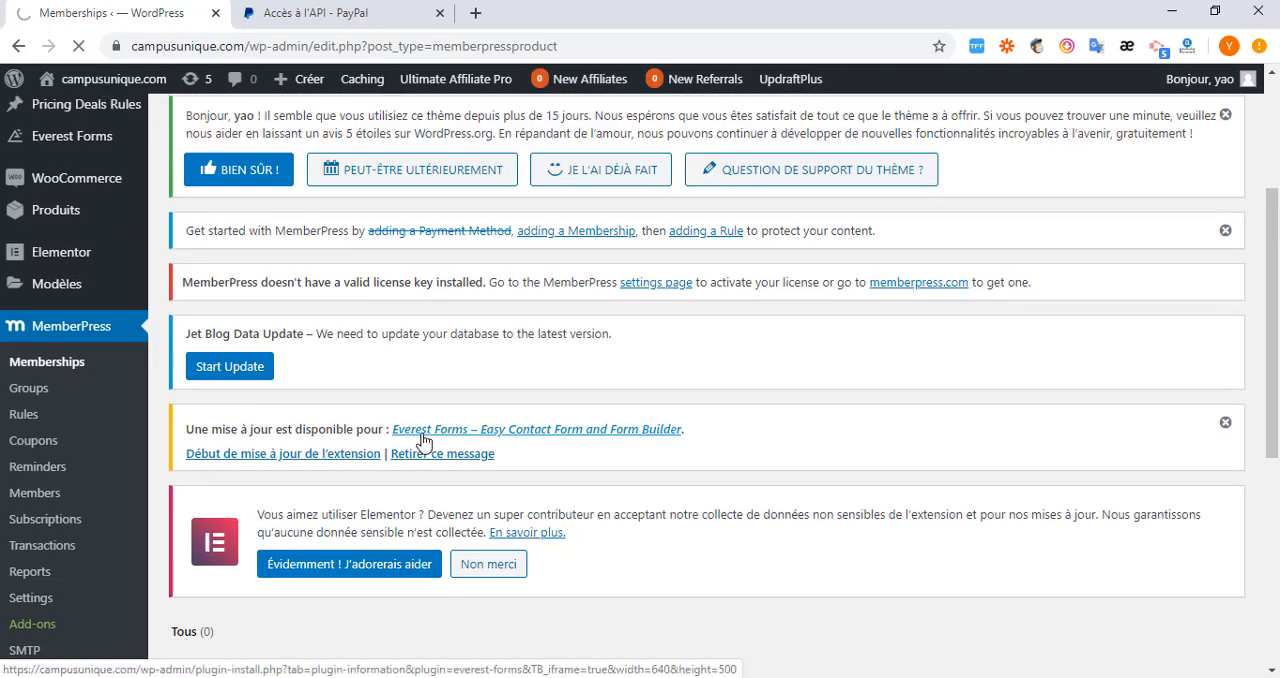
pyautogui.scroll(3, 423, 441)
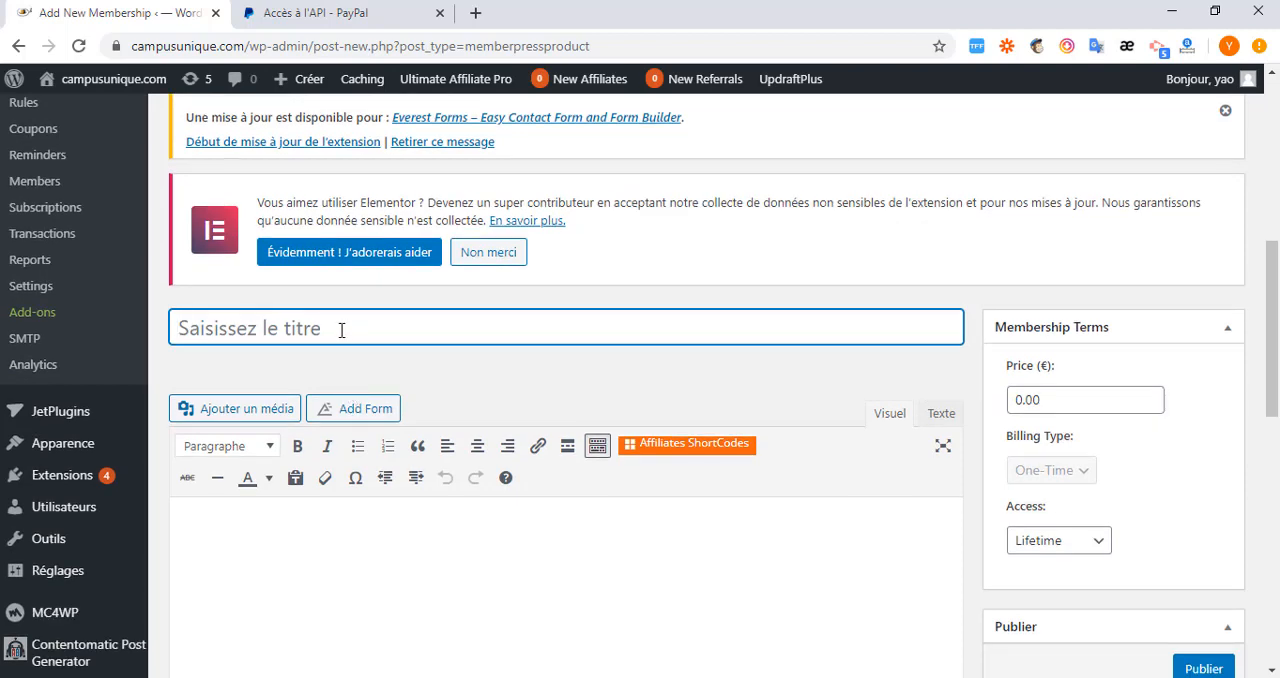
pyautogui.write('Base')
pyautogui.scroll(-2, 494, 411)
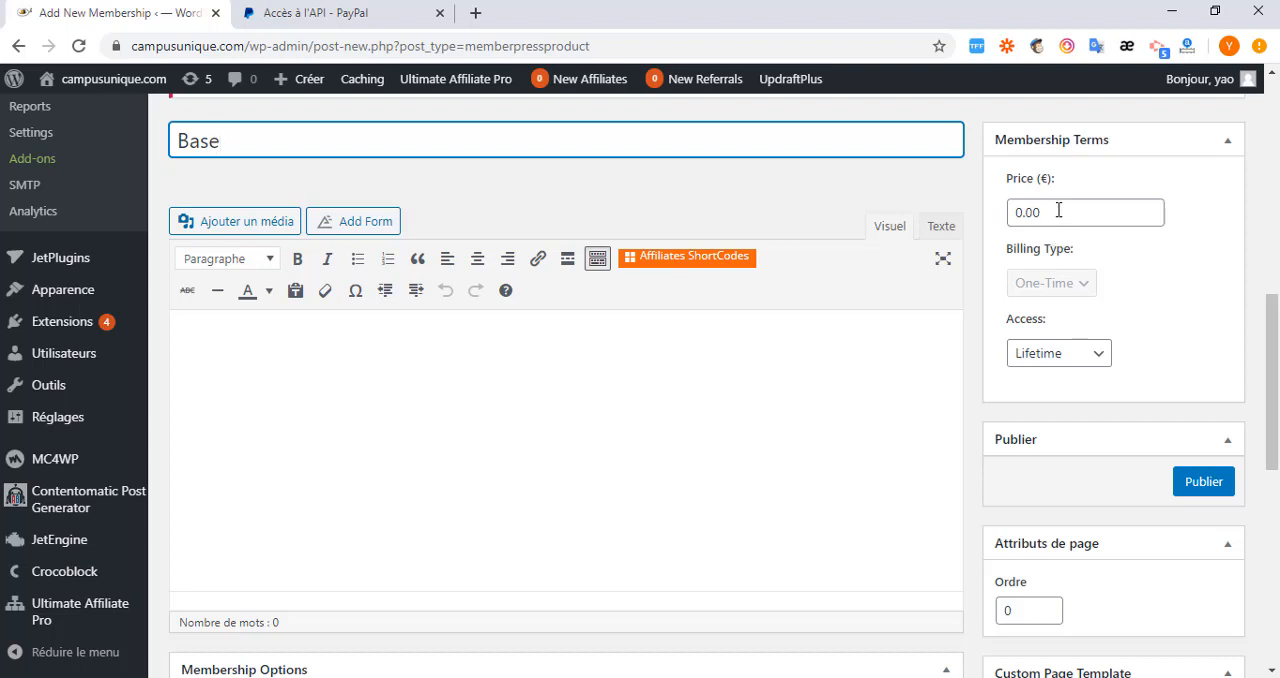
# Set the Base membership's access to expire after 1 month and allow renewals.
pyautogui.moveTo(1058, 210); pyautogui.dragTo(1010, 210)
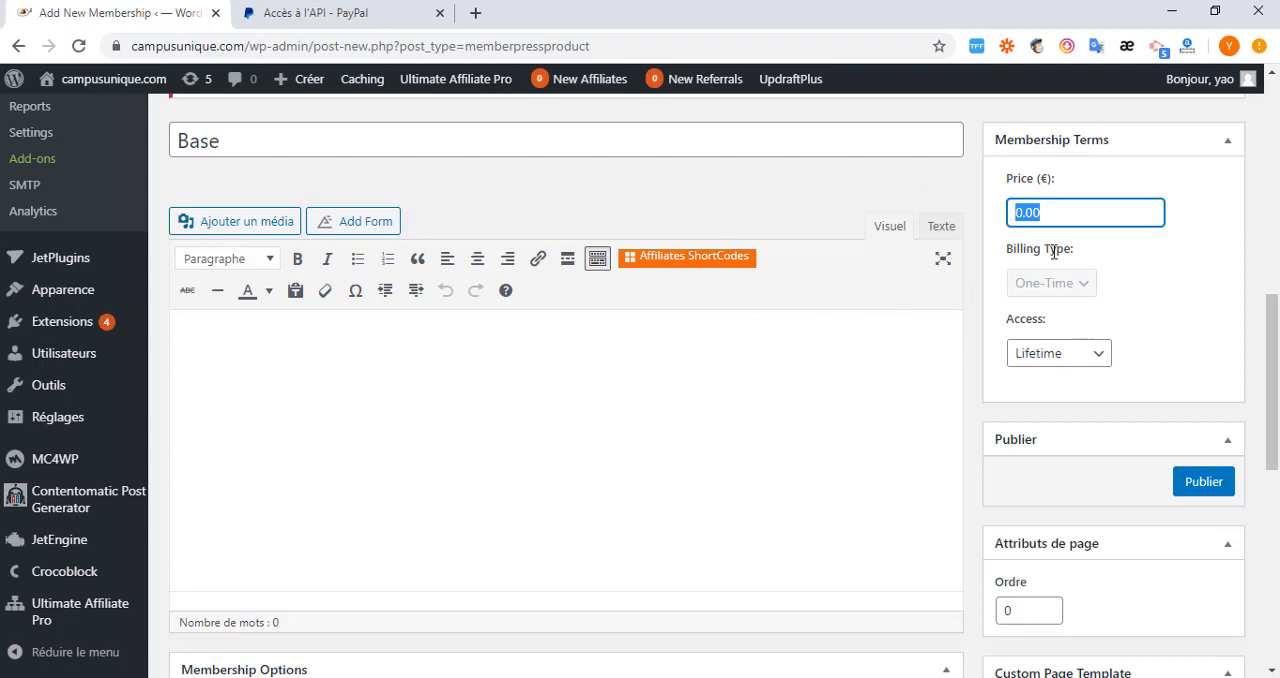
pyautogui.click(1048, 213)
pyautogui.click(1100, 363)
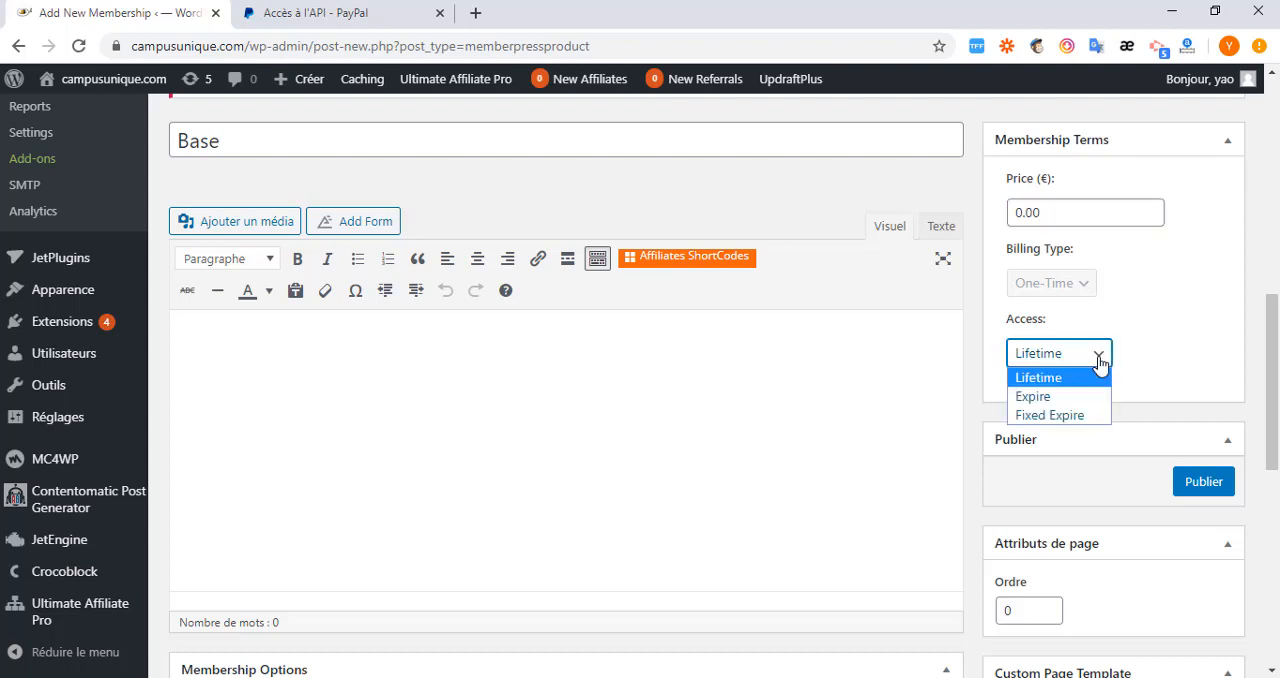
pyautogui.click(1039, 397)
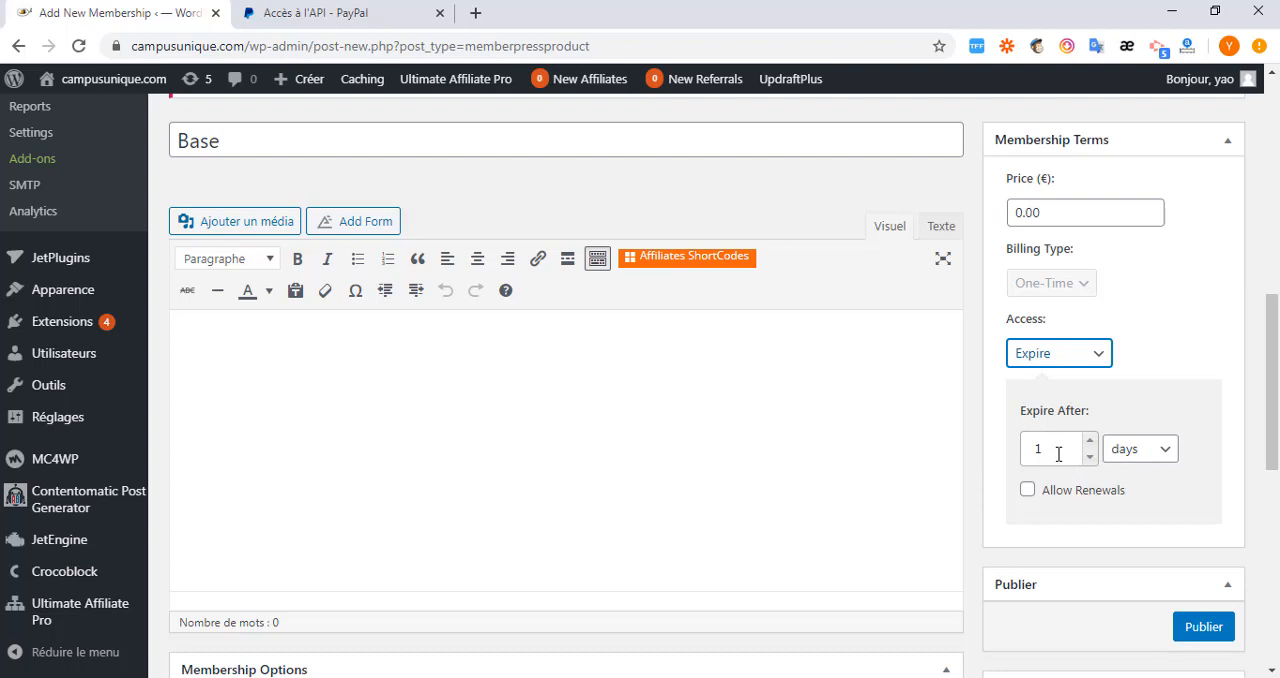
pyautogui.click(1161, 453)
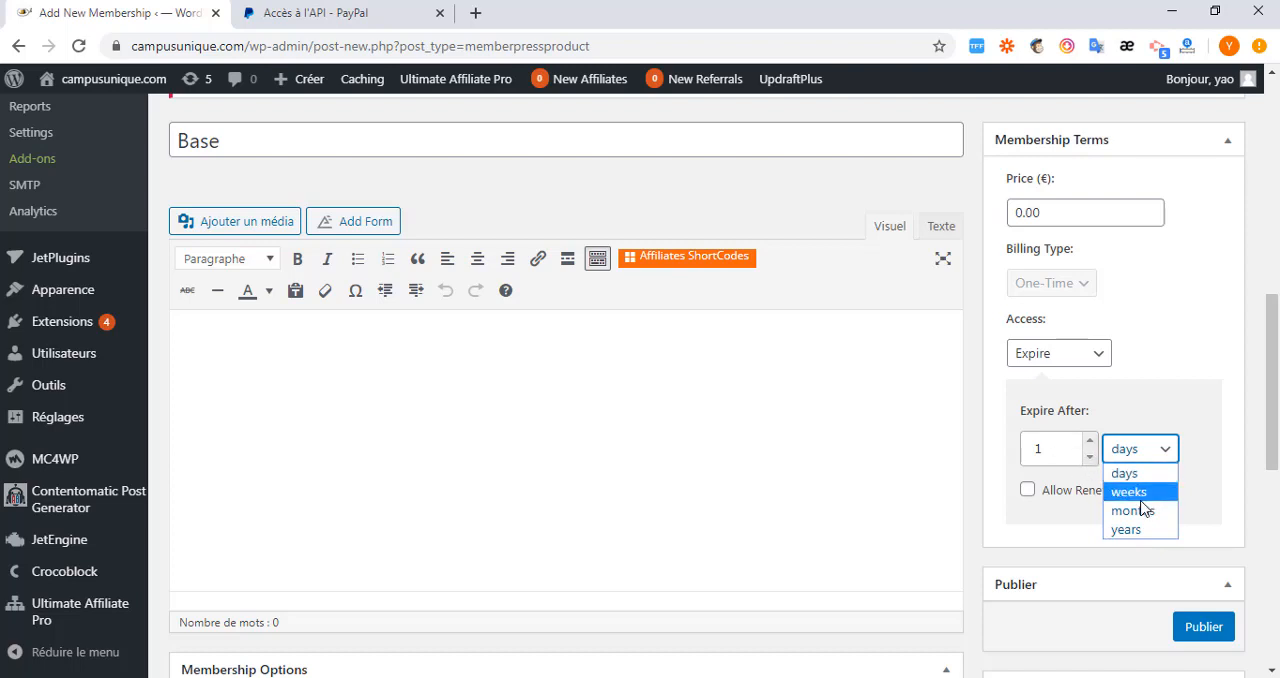
pyautogui.click(1154, 400)
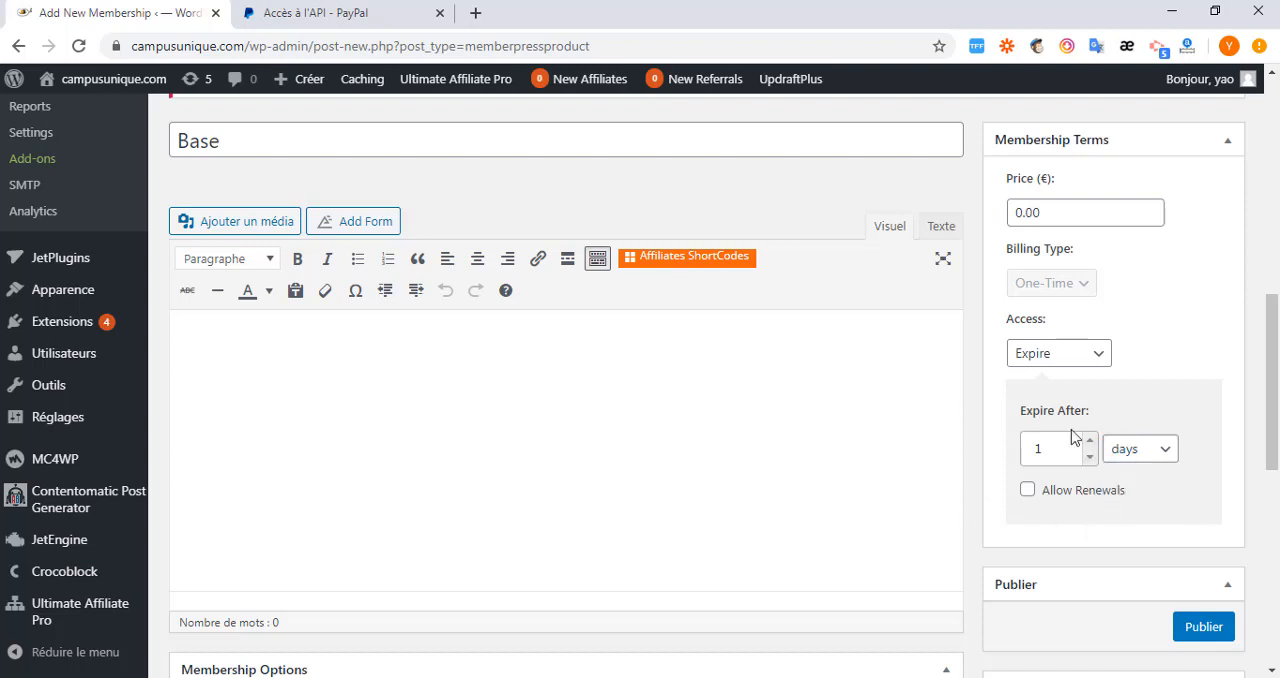
pyautogui.click(1163, 452)
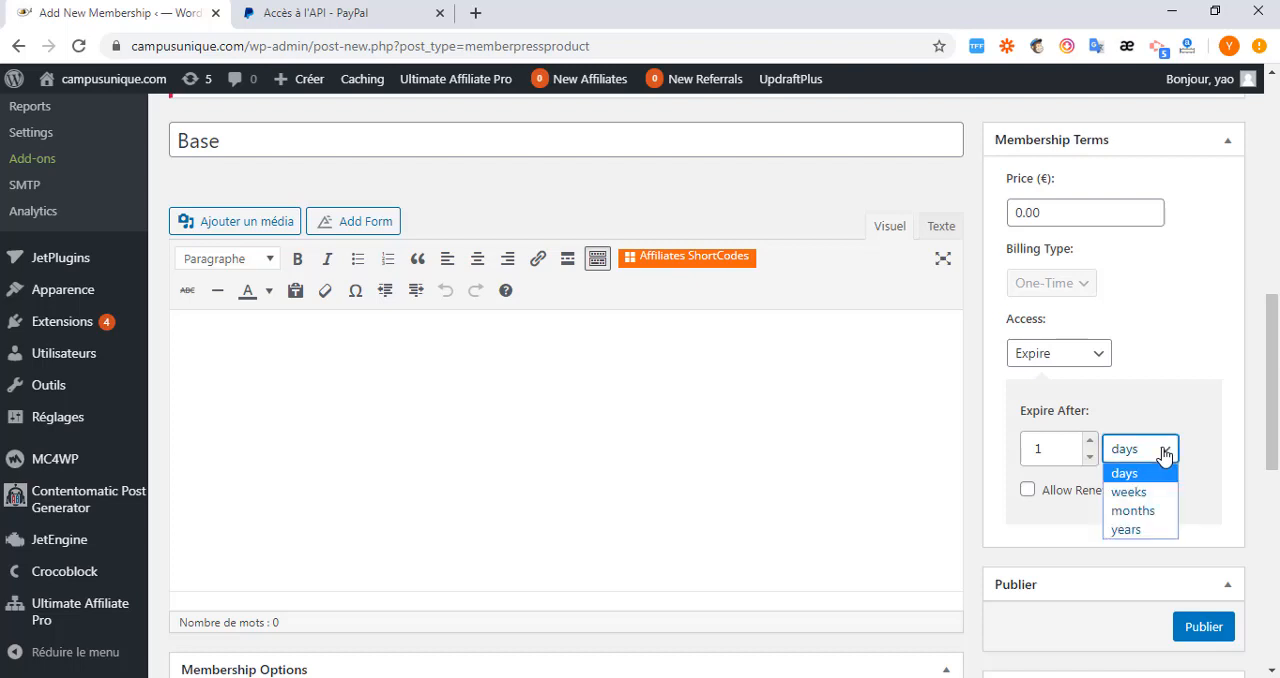
pyautogui.click(1133, 510)
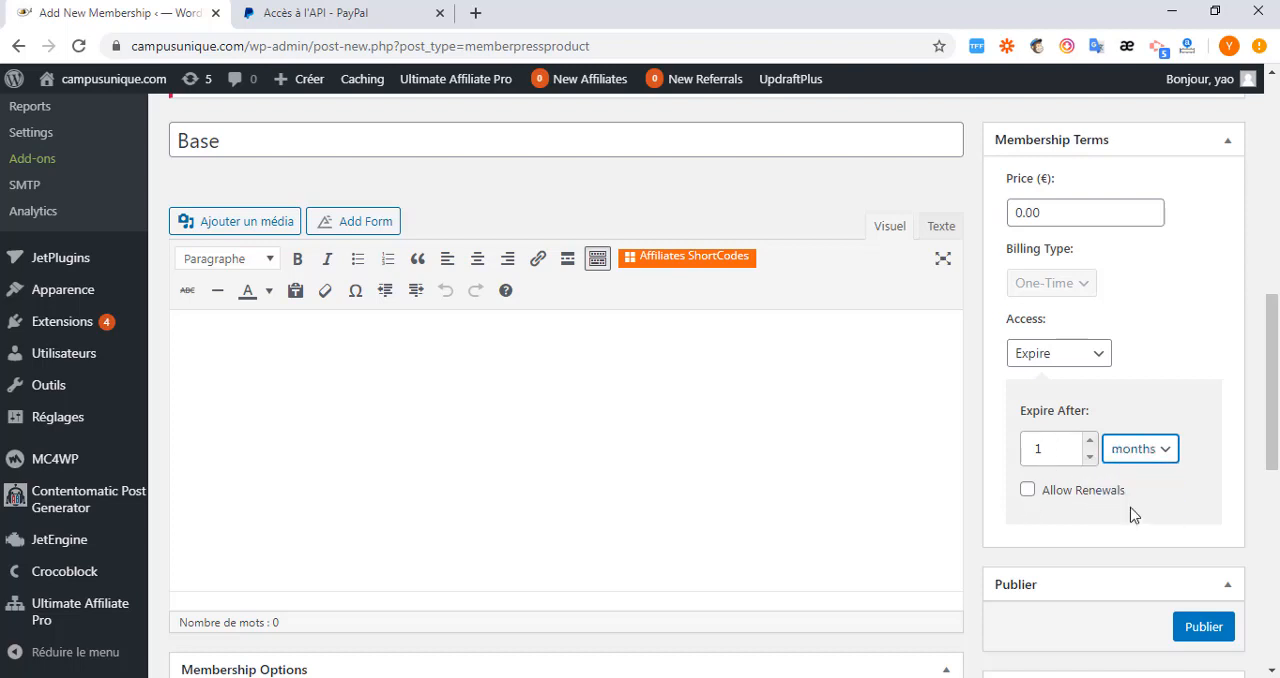
pyautogui.click(1028, 491)
# Try Fixed Expire access with its expiry date calendar, and set the membership's access back to Lifetime.
pyautogui.click(1103, 356)
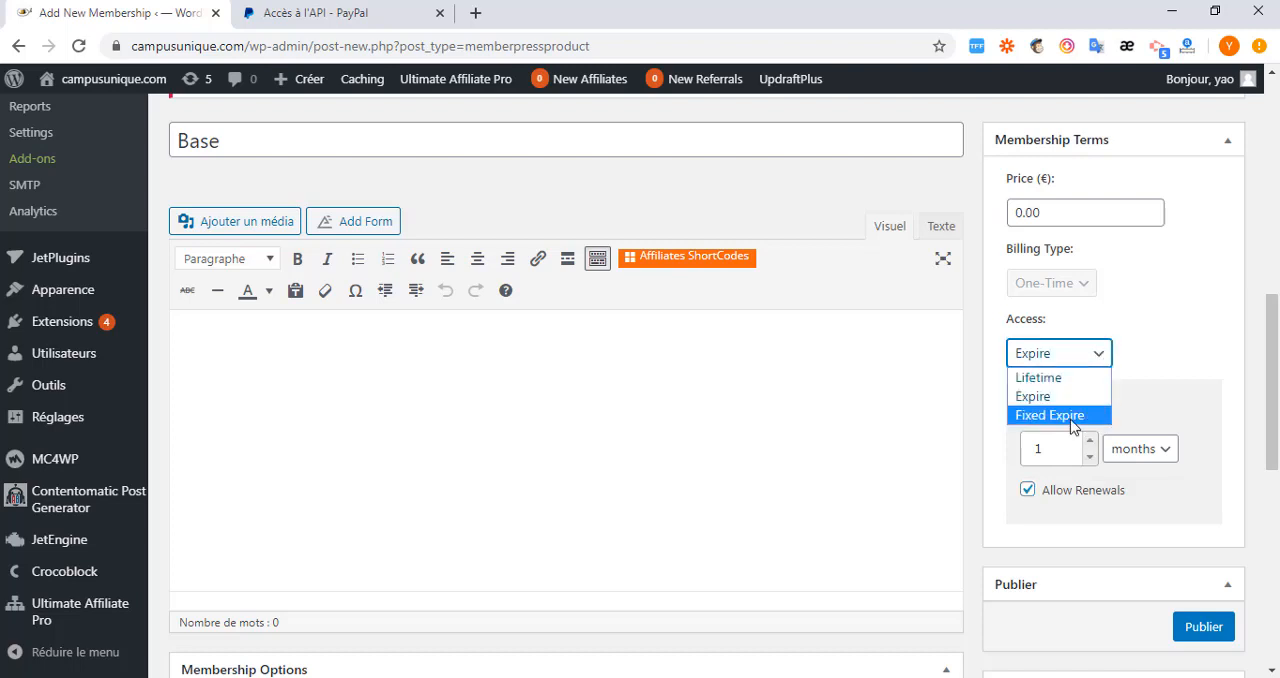
pyautogui.click(1072, 415)
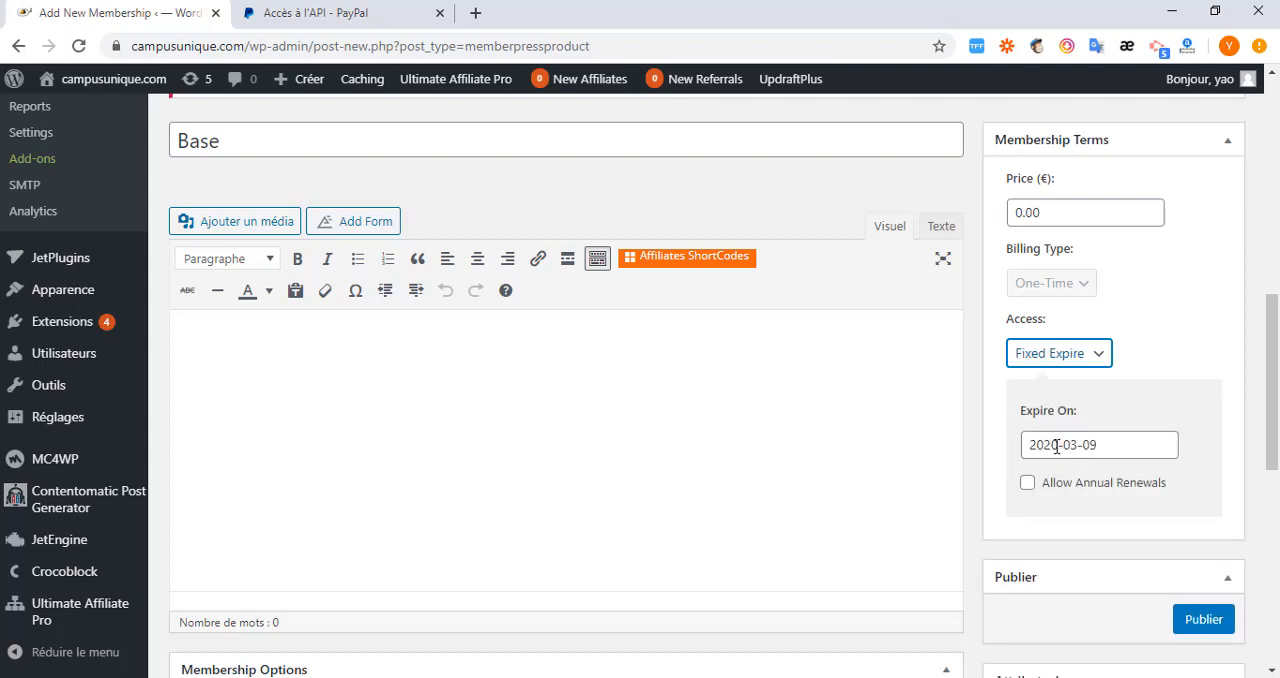
pyautogui.click(1062, 447)
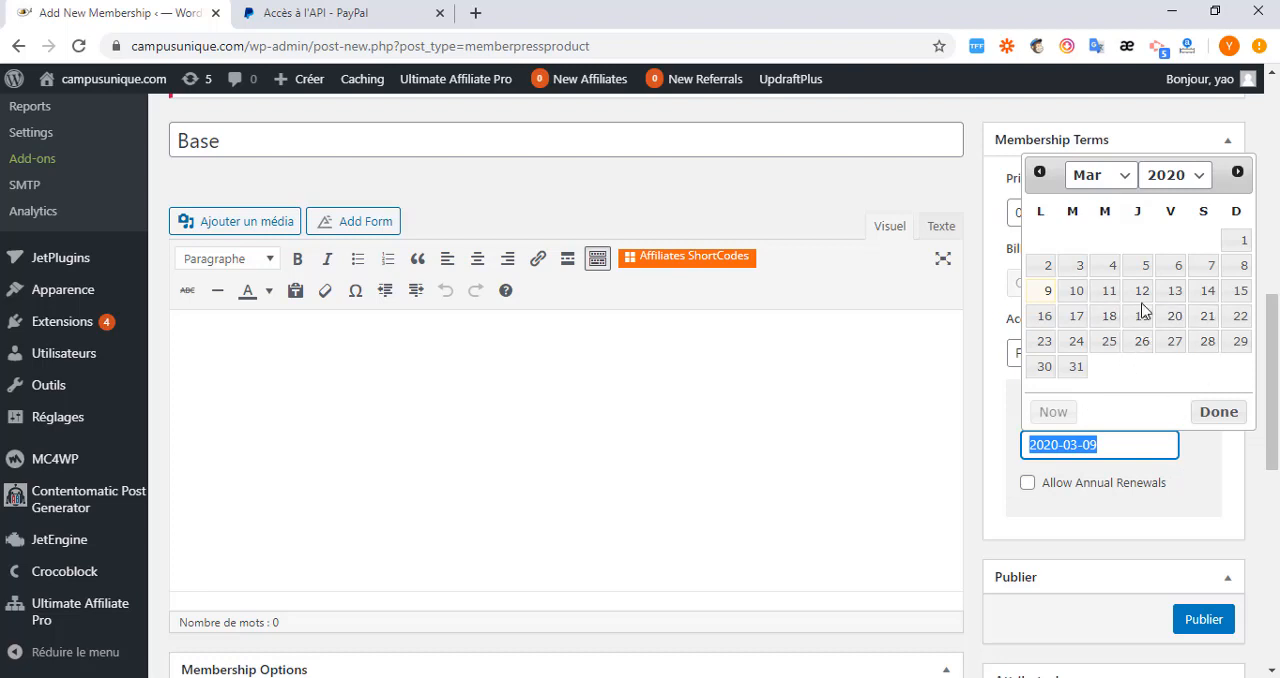
pyautogui.click(1006, 393)
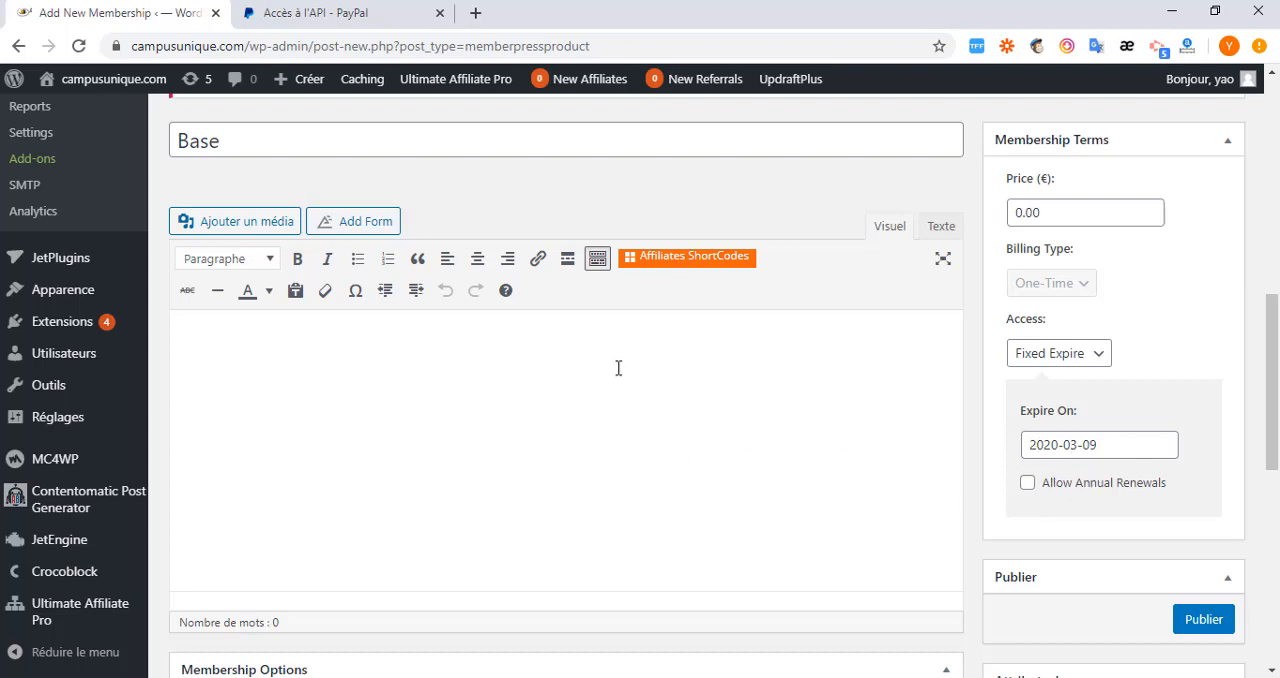
pyautogui.click(1102, 356)
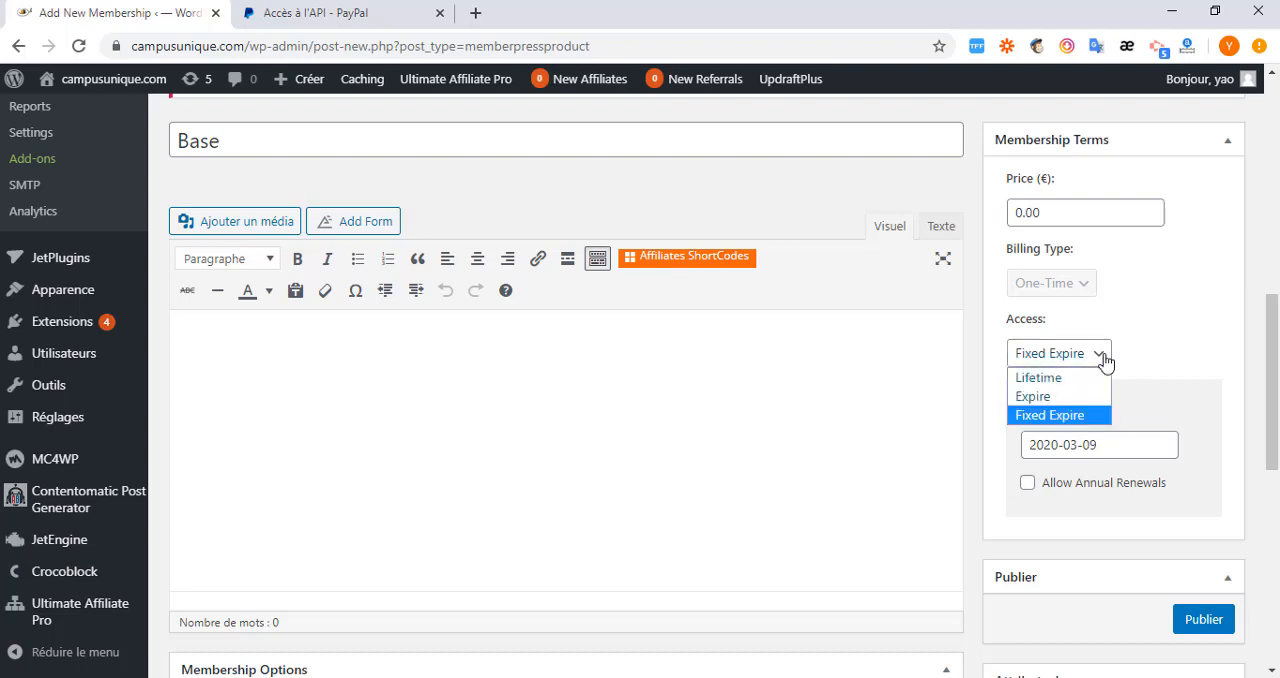
pyautogui.click(1069, 386)
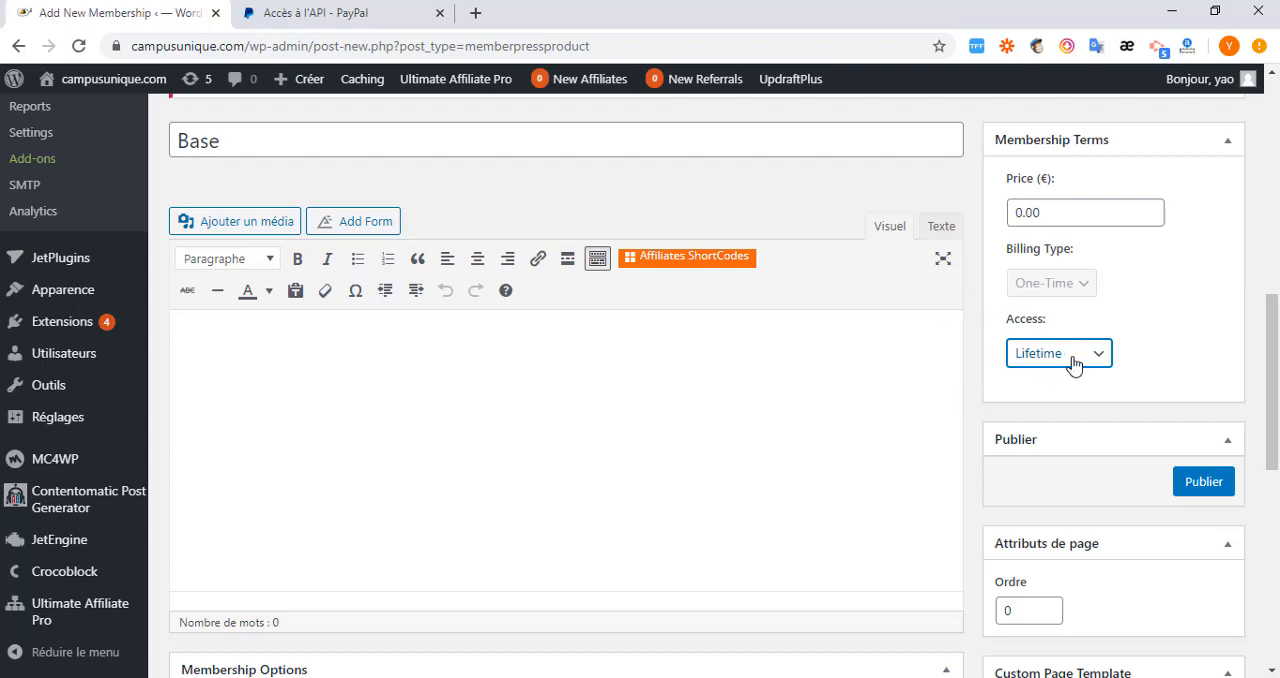
# Change the registration button text in the membership options to S'inscrire.
pyautogui.scroll(-3, 615, 388)
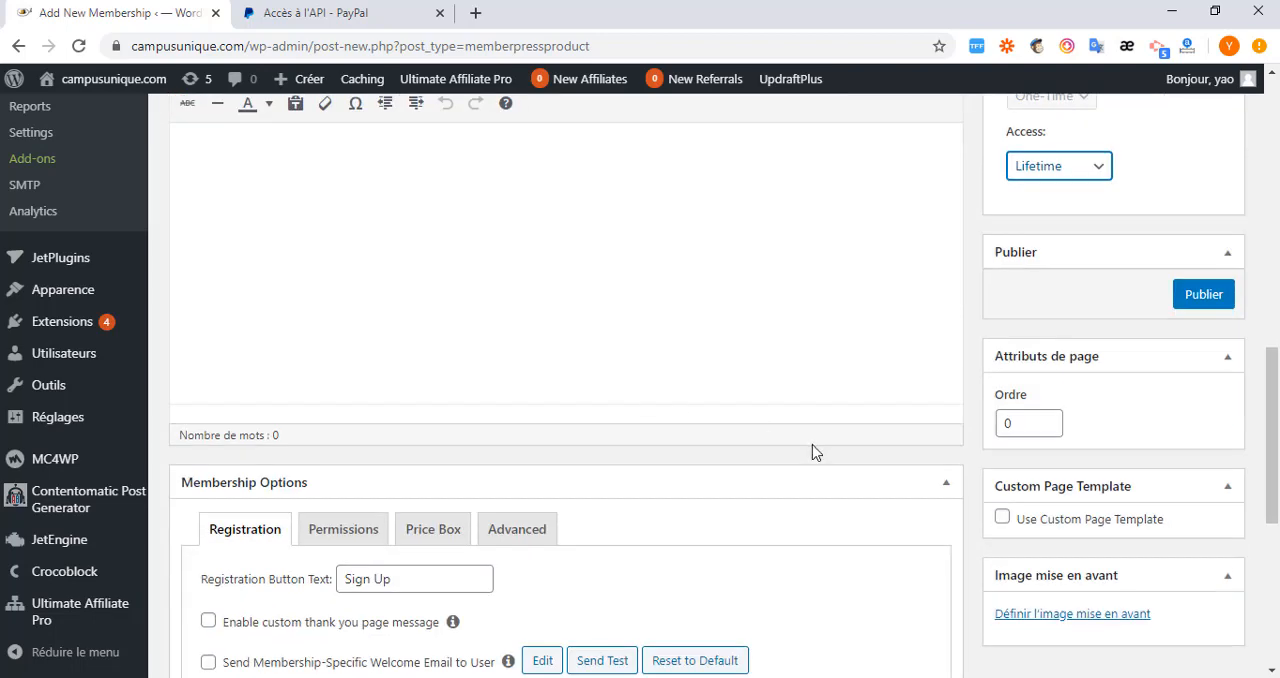
pyautogui.scroll(2, 814, 449)
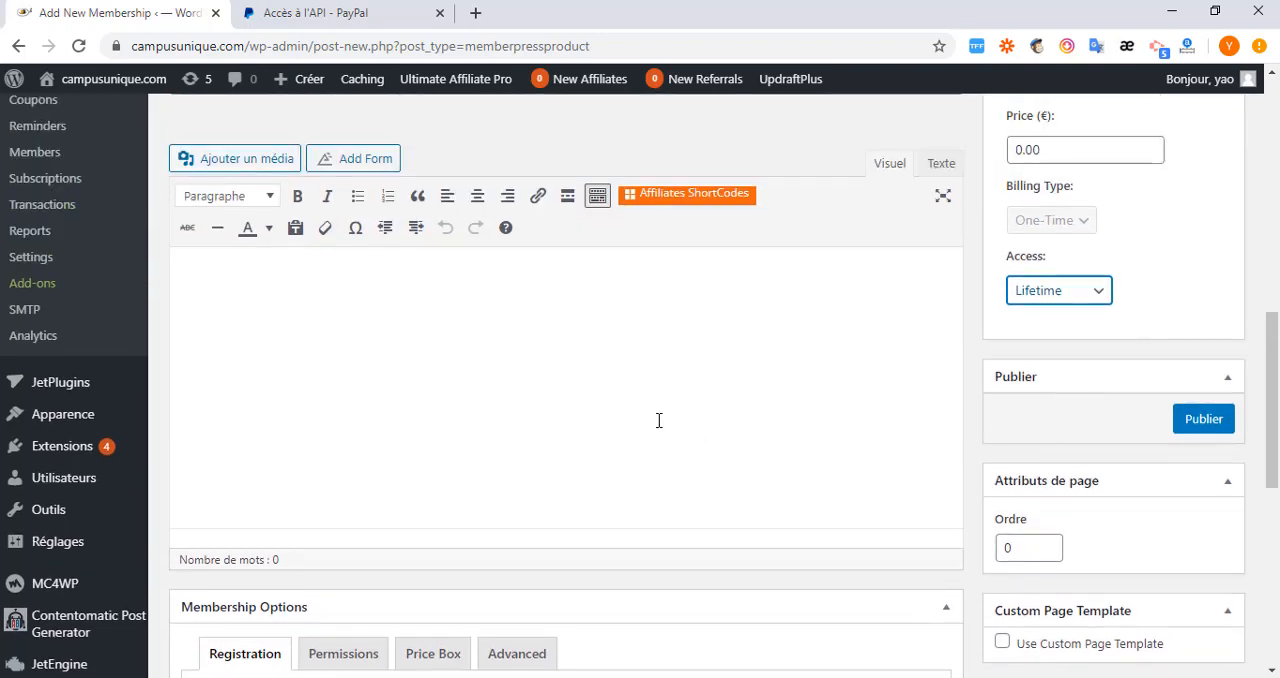
pyautogui.scroll(-3, 659, 420)
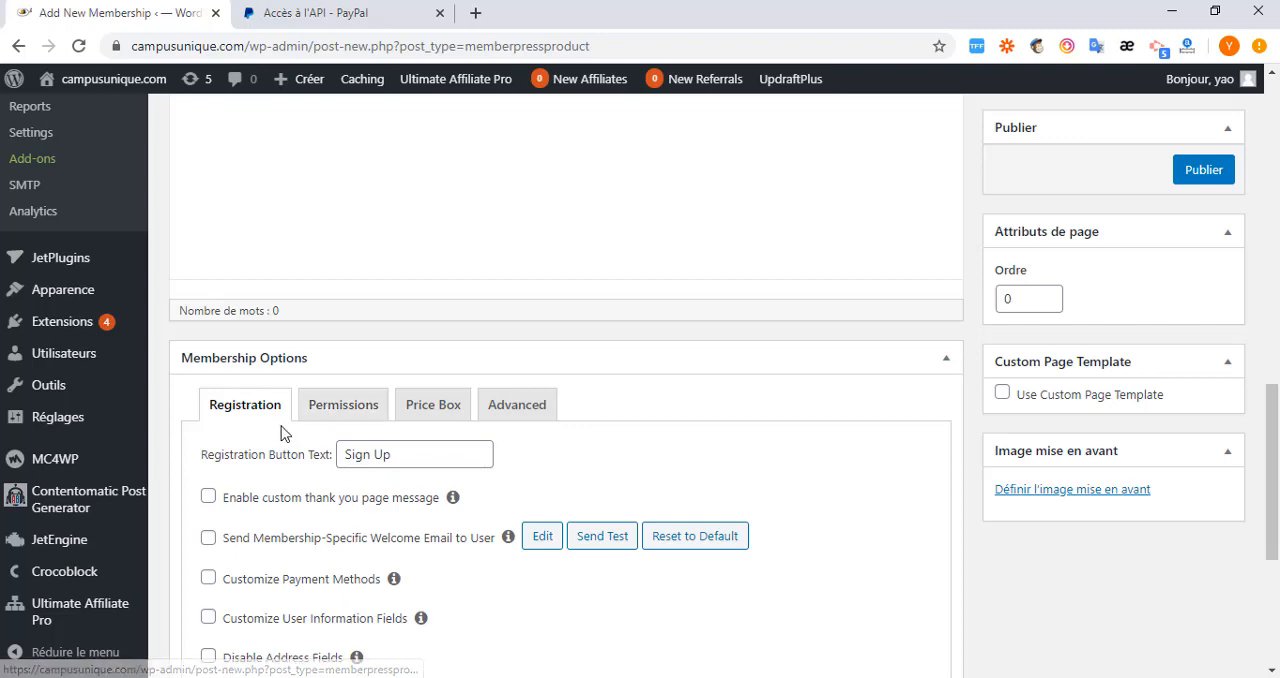
pyautogui.scroll(-2, 285, 454)
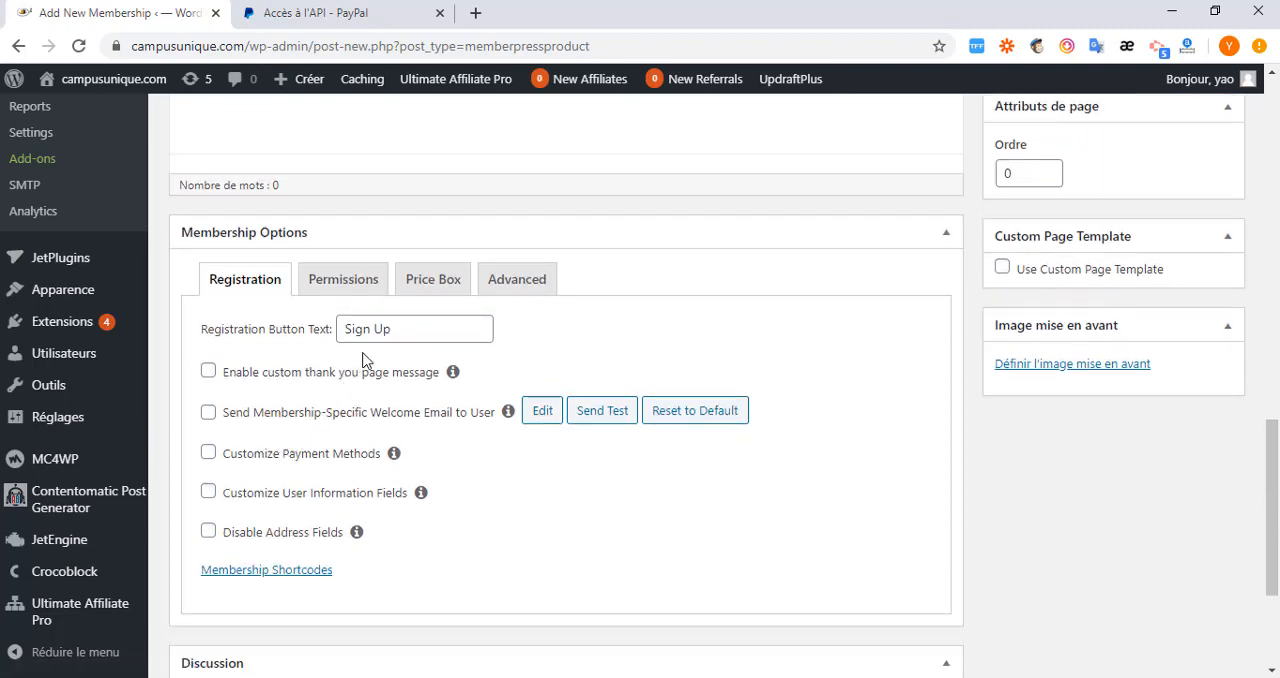
pyautogui.moveTo(397, 329); pyautogui.dragTo(346, 329)
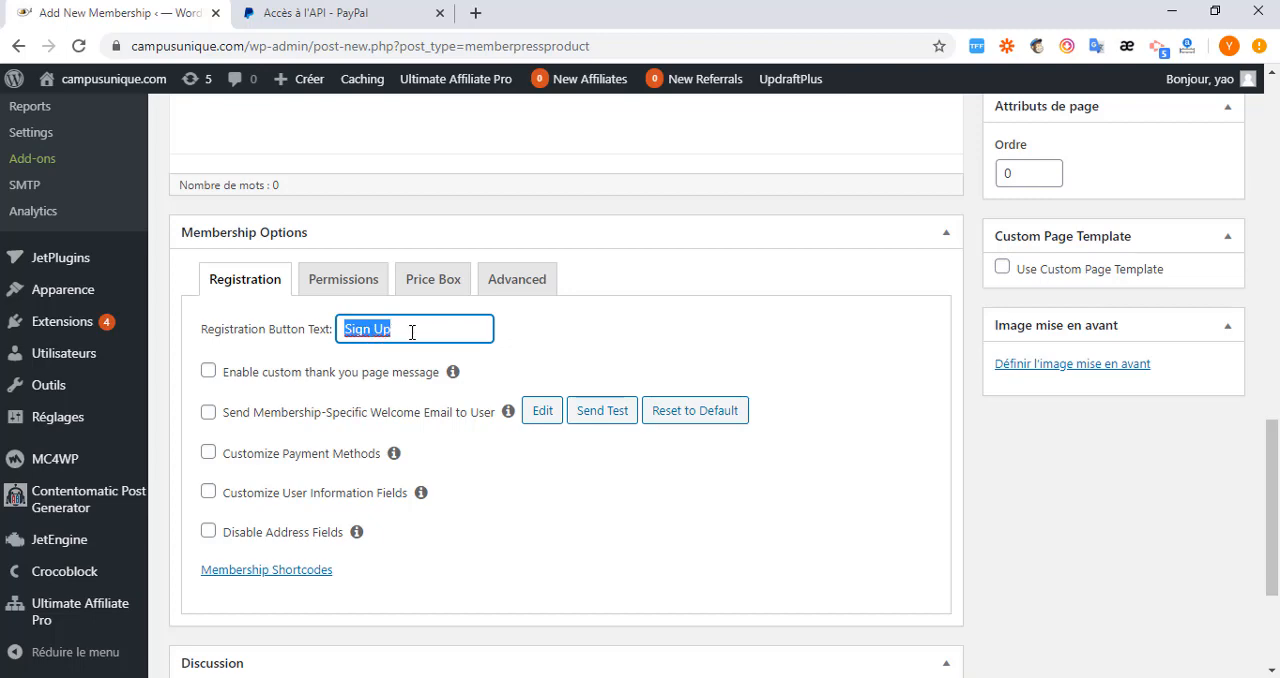
pyautogui.write("S'inscrire")
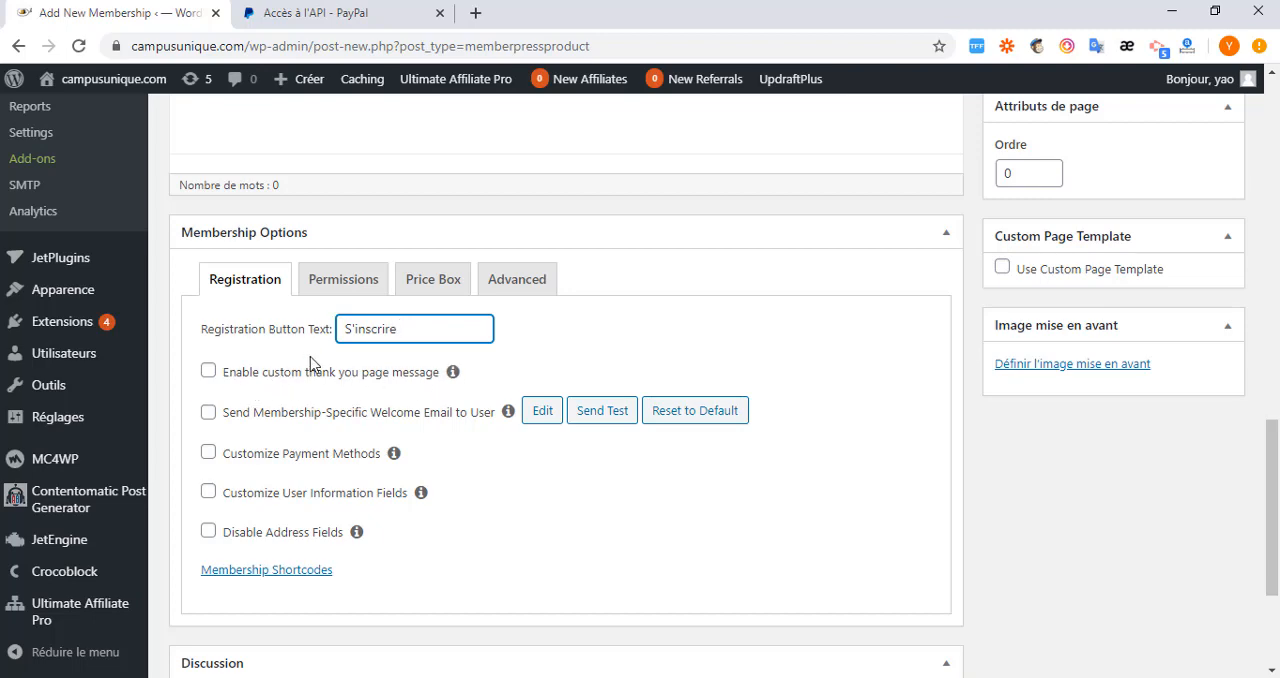
# Enable the custom thank you page message, look through its message and page choices, and disable it again.
pyautogui.scroll(3, 308, 320)
pyautogui.scroll(-3, 318, 325)
pyautogui.scroll(4, 383, 365)
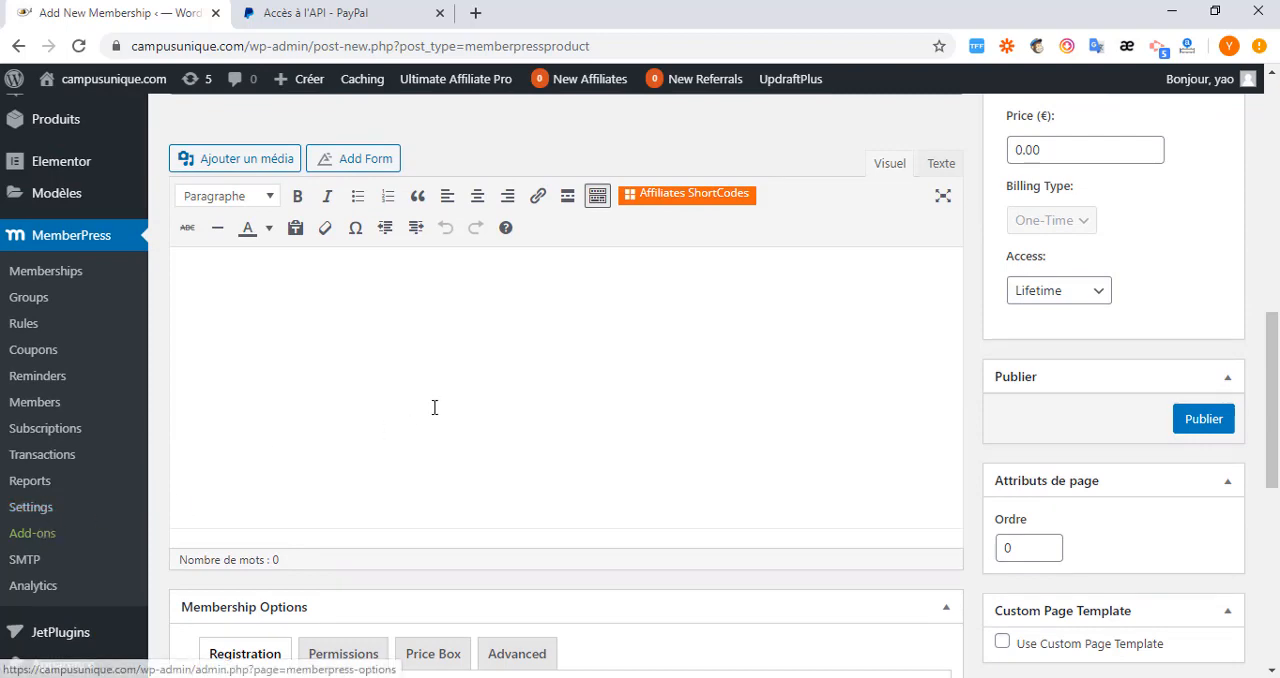
pyautogui.scroll(-3, 434, 406)
pyautogui.scroll(-2, 370, 503)
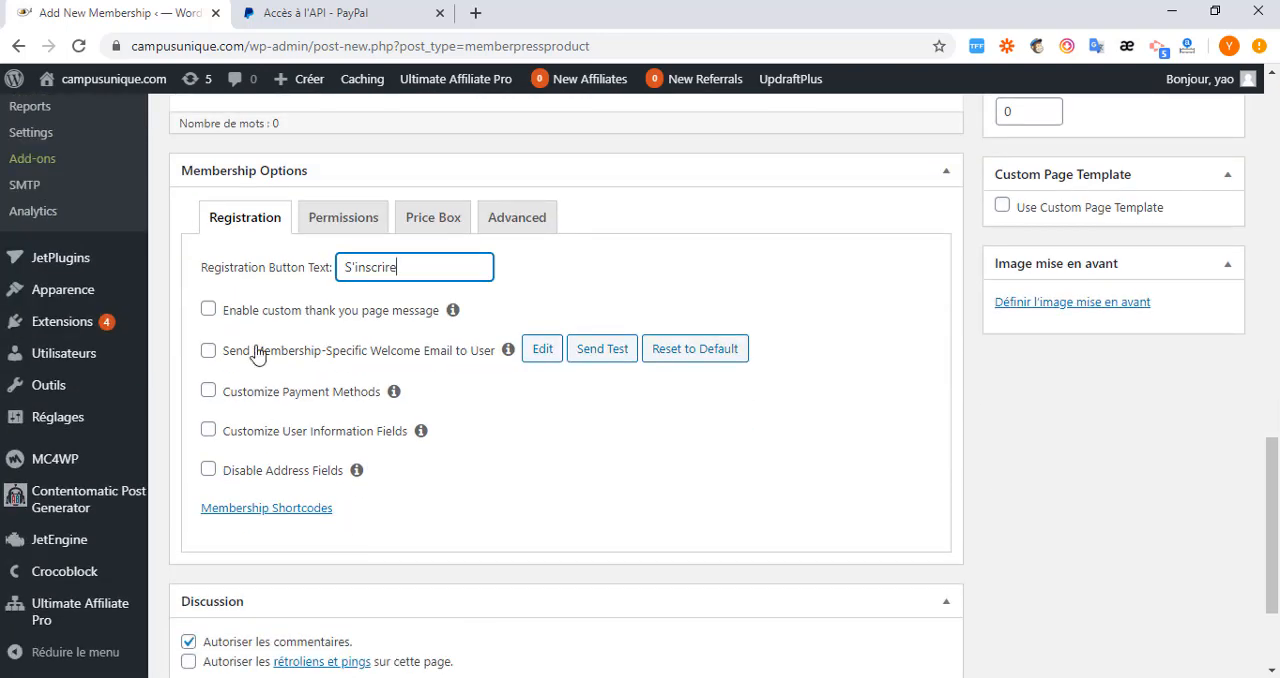
pyautogui.click(209, 310)
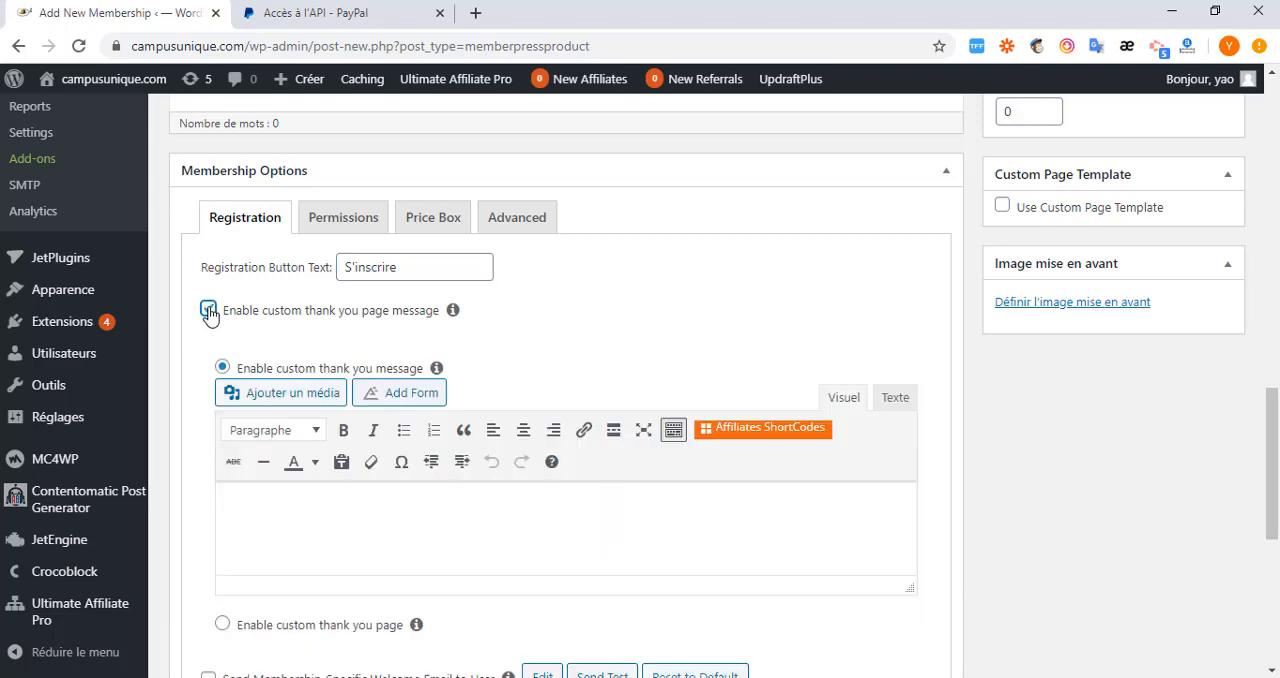
pyautogui.scroll(-2, 335, 440)
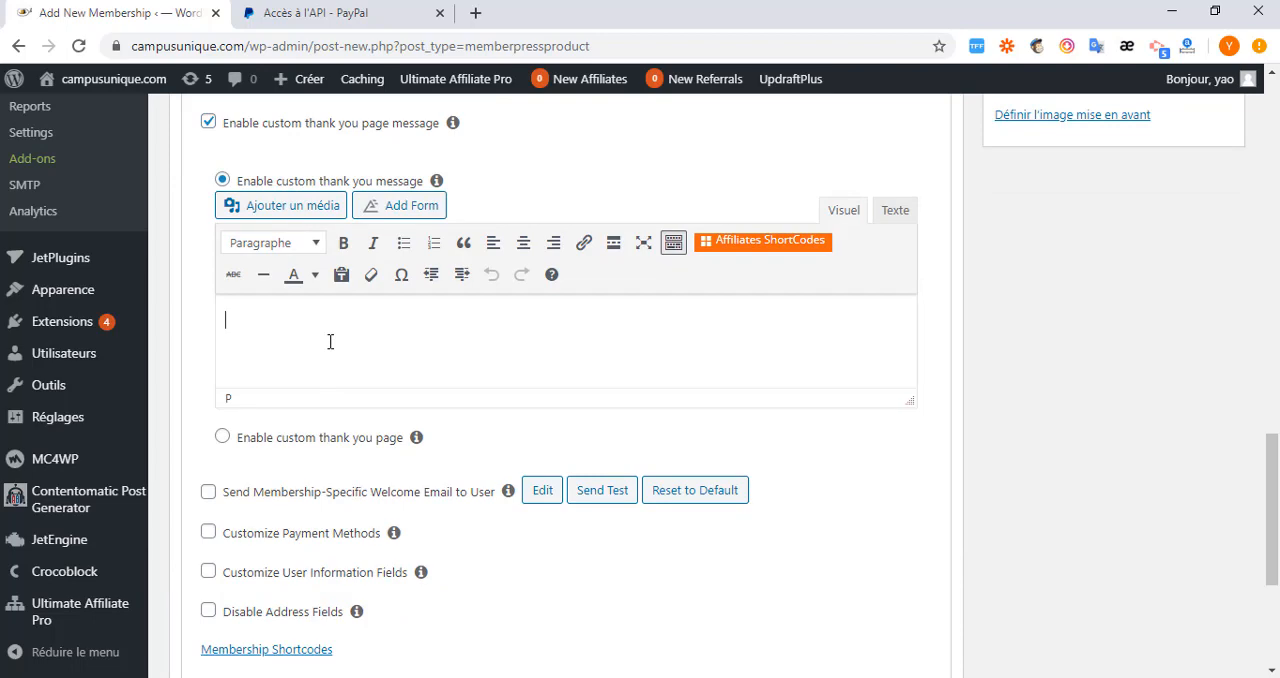
pyautogui.click(222, 438)
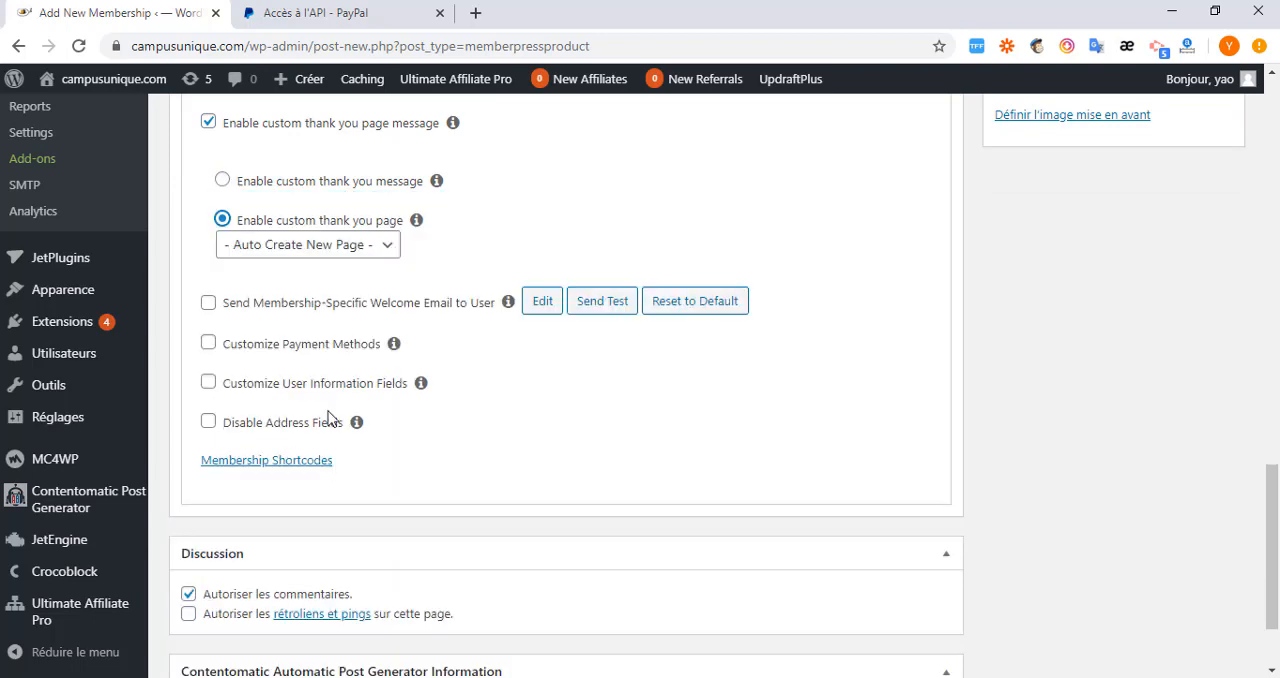
pyautogui.click(389, 247)
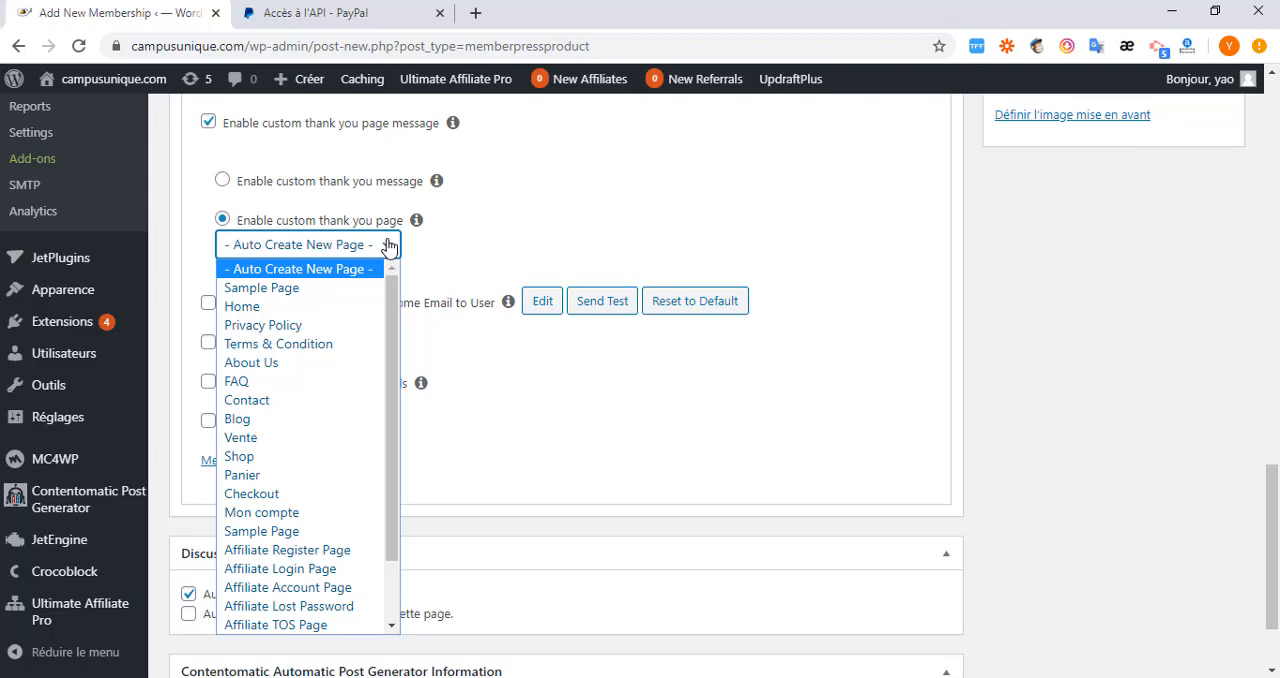
pyautogui.click(389, 247)
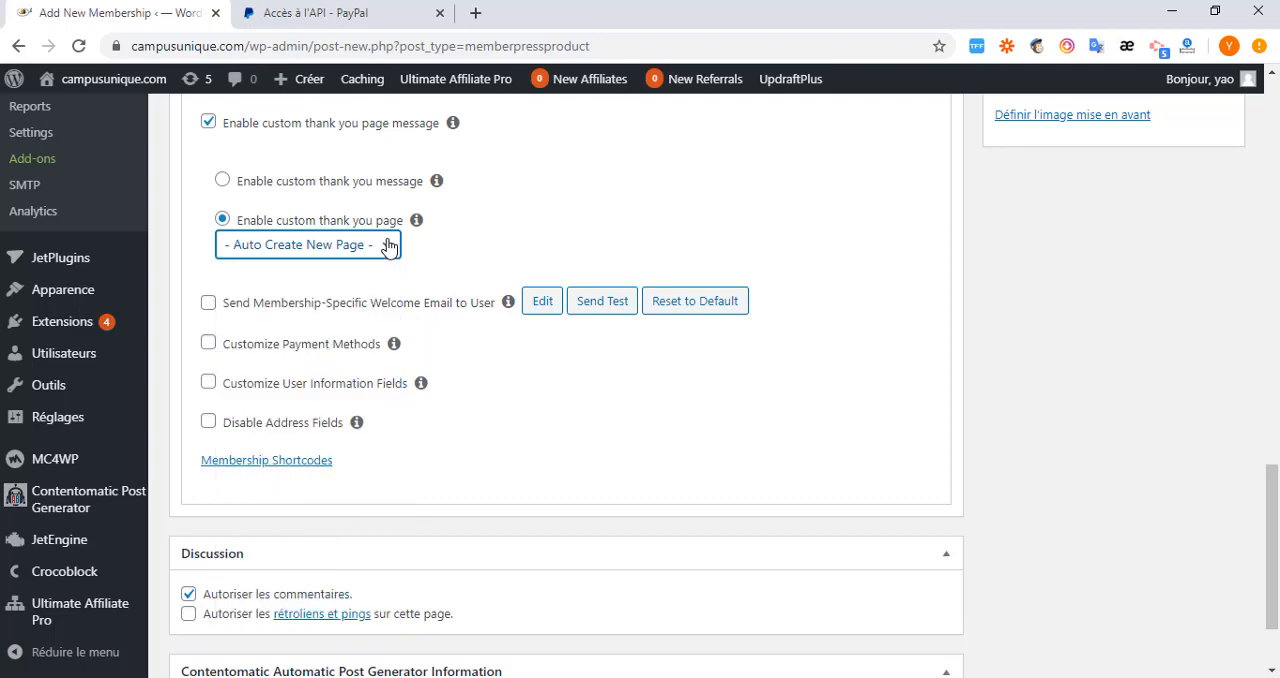
pyautogui.click(210, 124)
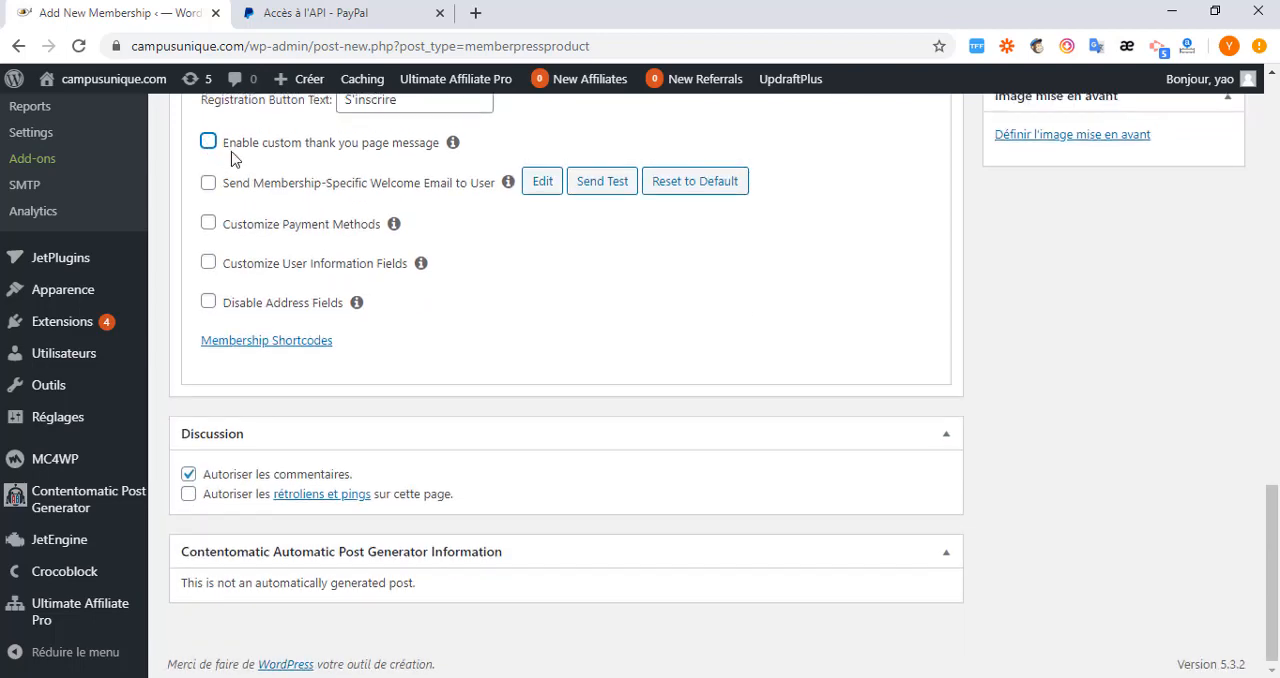
# Enable Customize Payment Methods to view the available methods, and turn the option off again.
pyautogui.scroll(1, 231, 158)
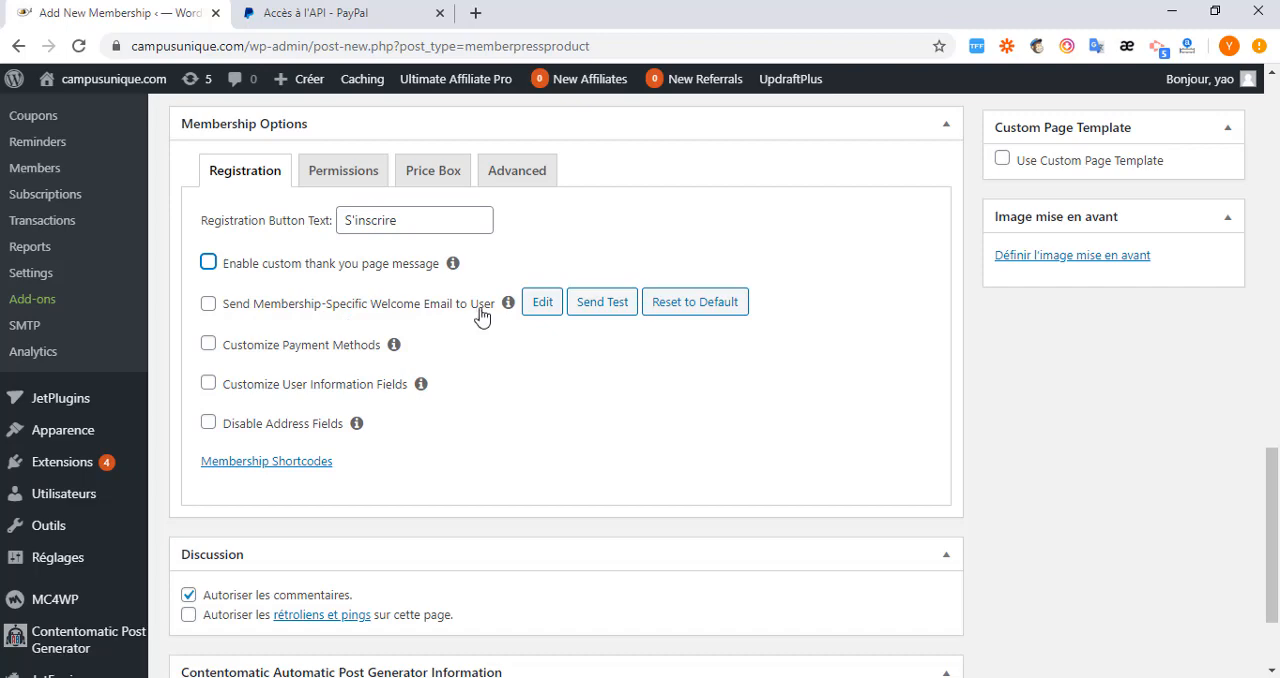
pyautogui.click(208, 345)
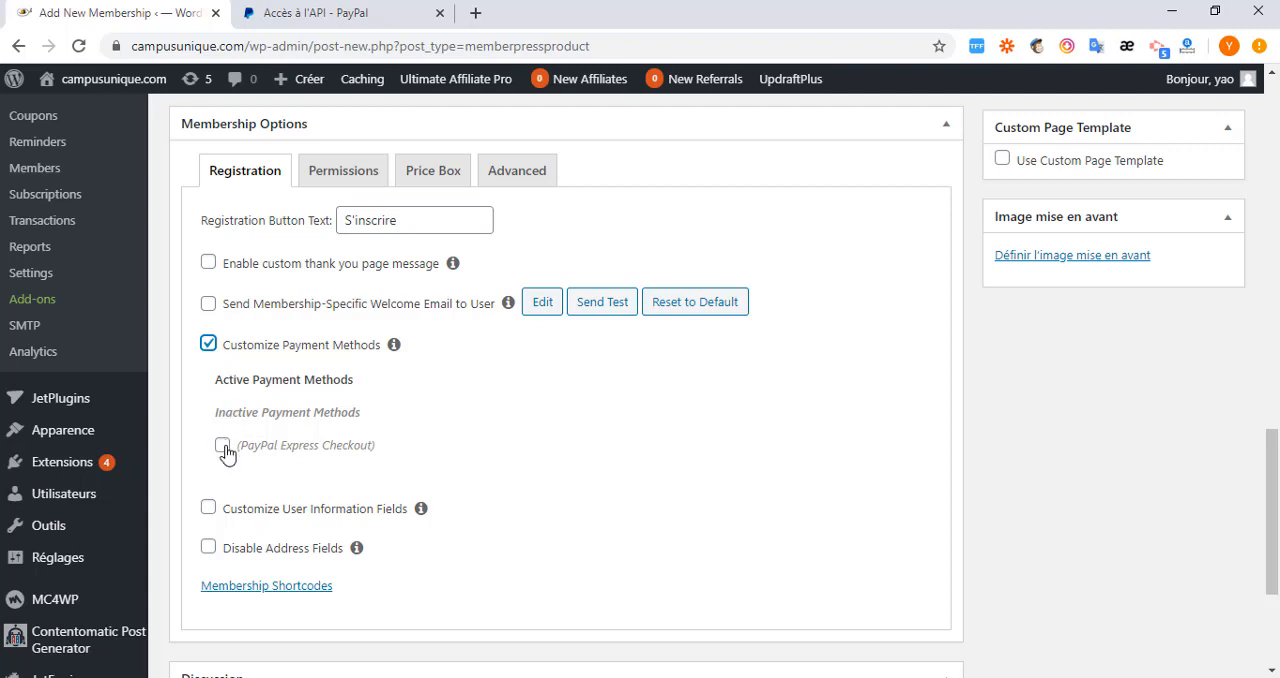
pyautogui.click(208, 345)
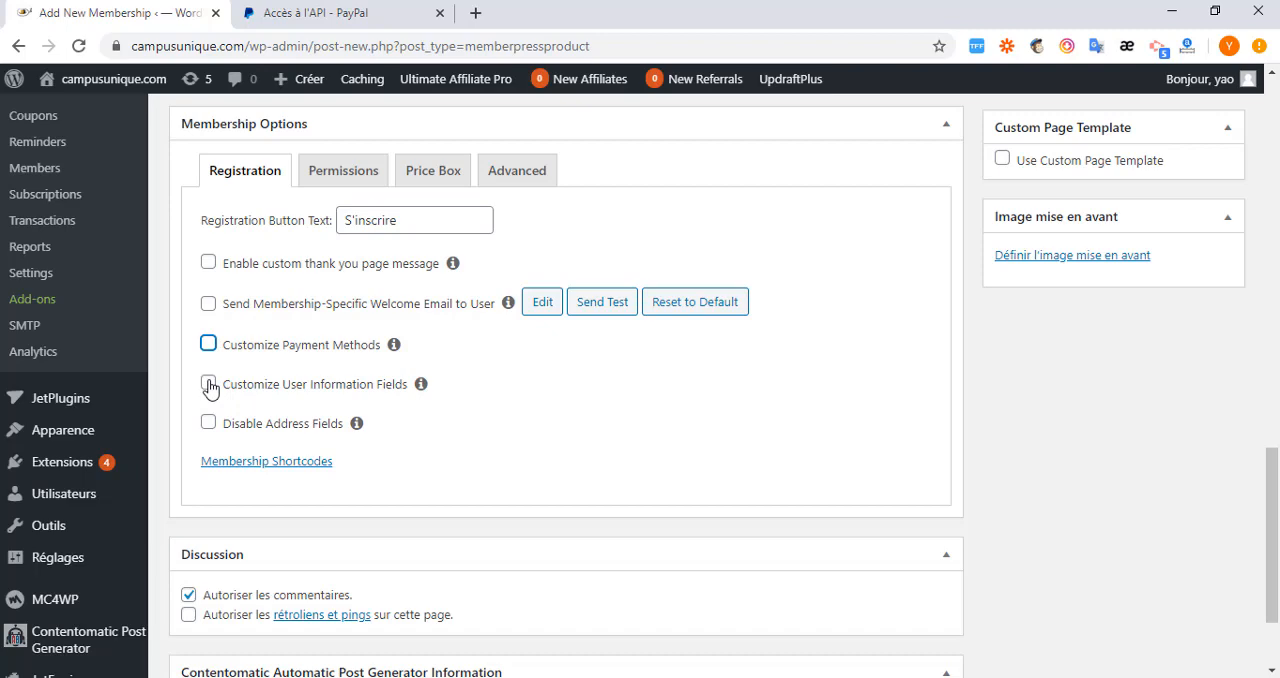
# Enable Customize User Information Fields and open the site's wp-admin dashboard in a separate browser tab.
pyautogui.click(209, 386)
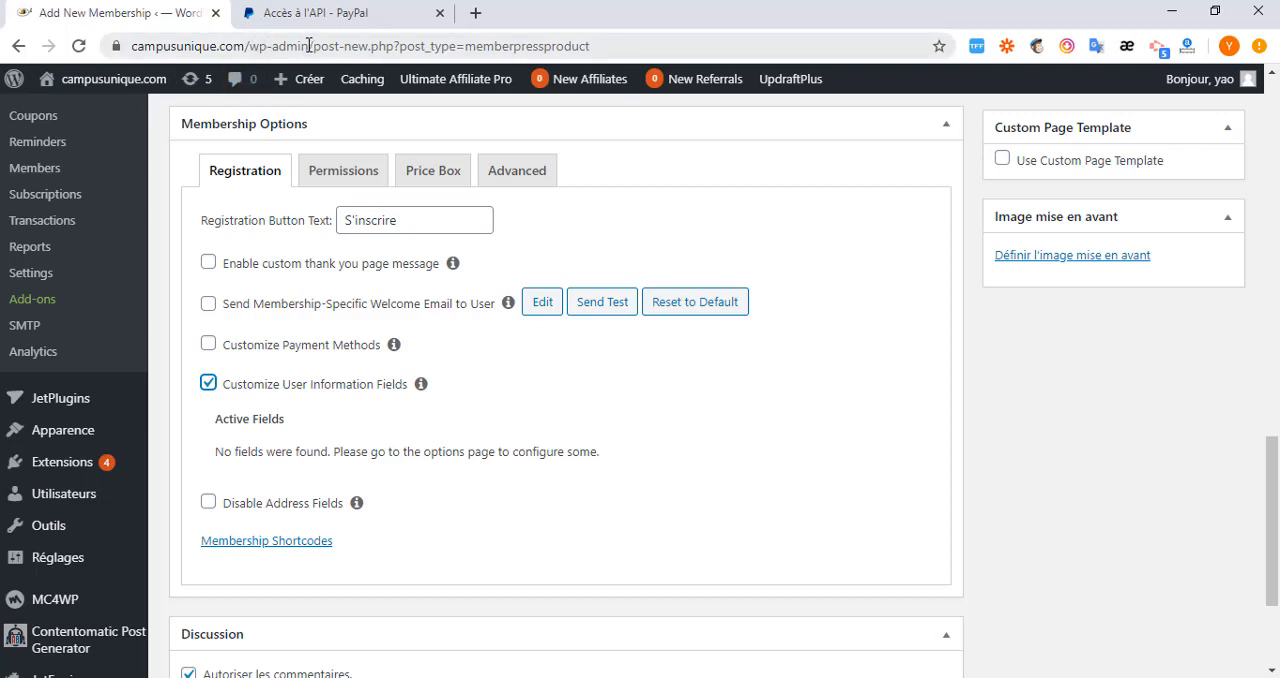
pyautogui.moveTo(309, 45); pyautogui.dragTo(130, 47)
pyautogui.rightClick(238, 47)
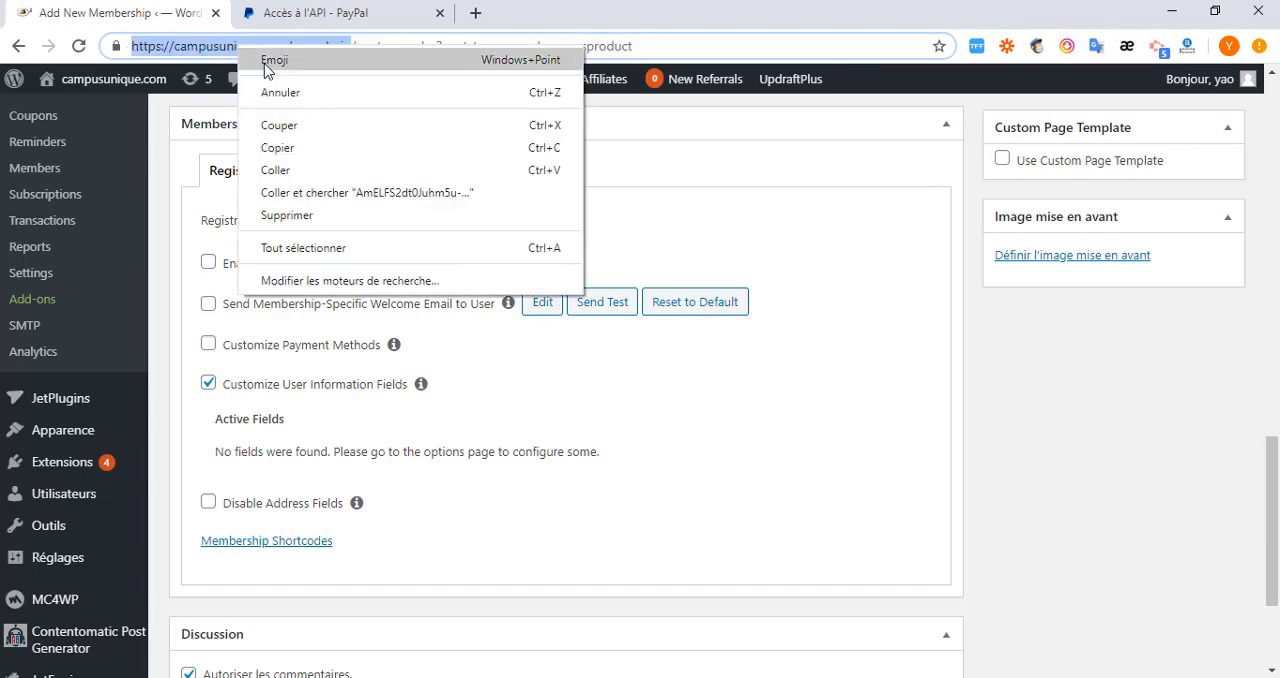
pyautogui.click(297, 158)
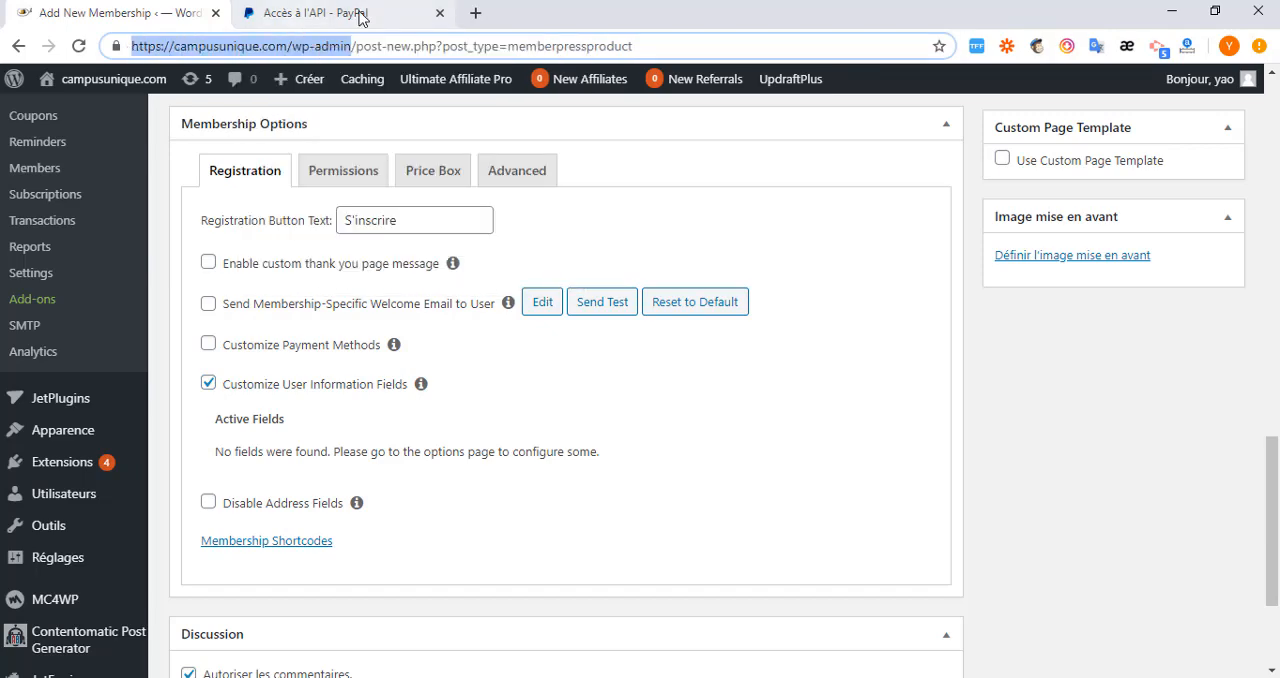
pyautogui.click(475, 13)
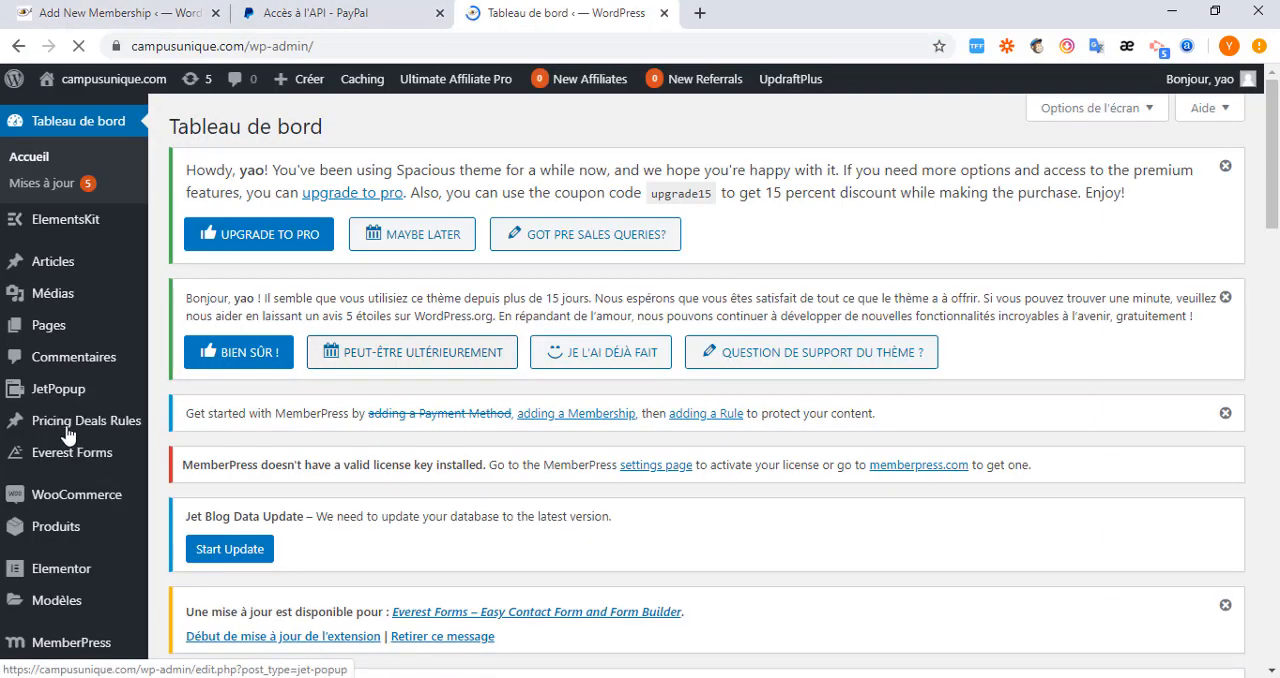
pyautogui.scroll(-10, 57, 517)
pyautogui.scroll(5, 80, 398)
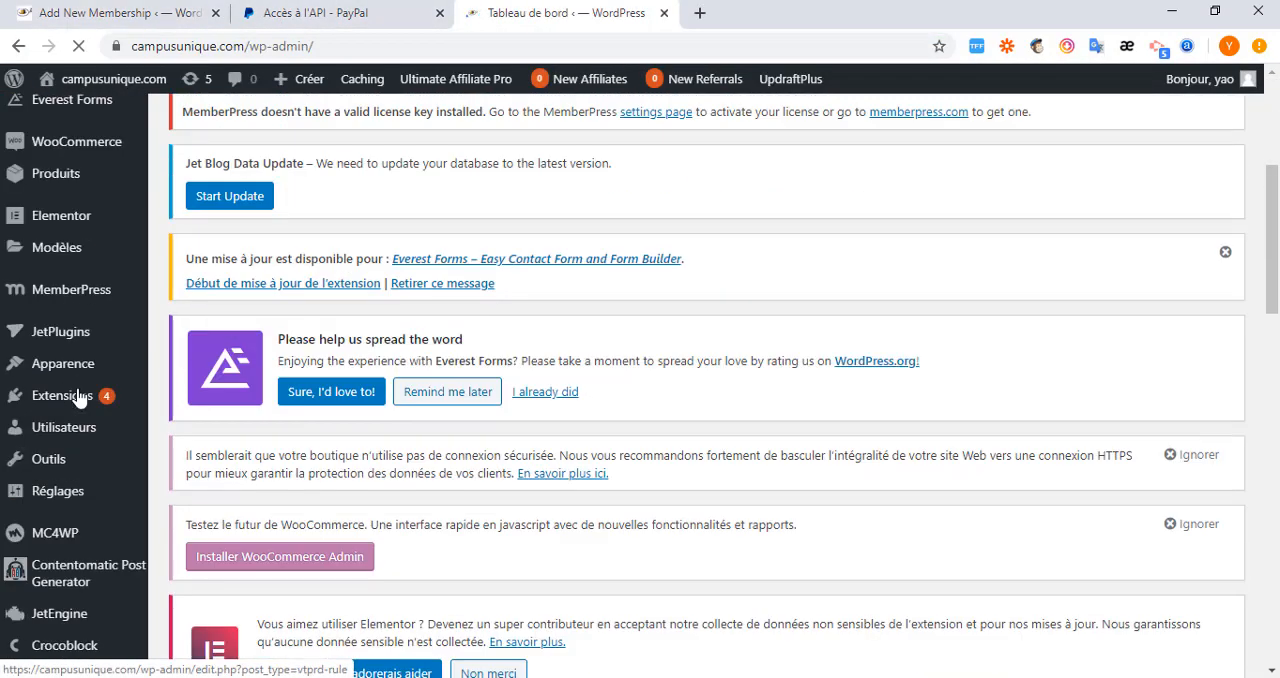
# Open the Fields section of the MemberPress settings to configure custom user information fields.
pyautogui.scroll(-2, 70, 472)
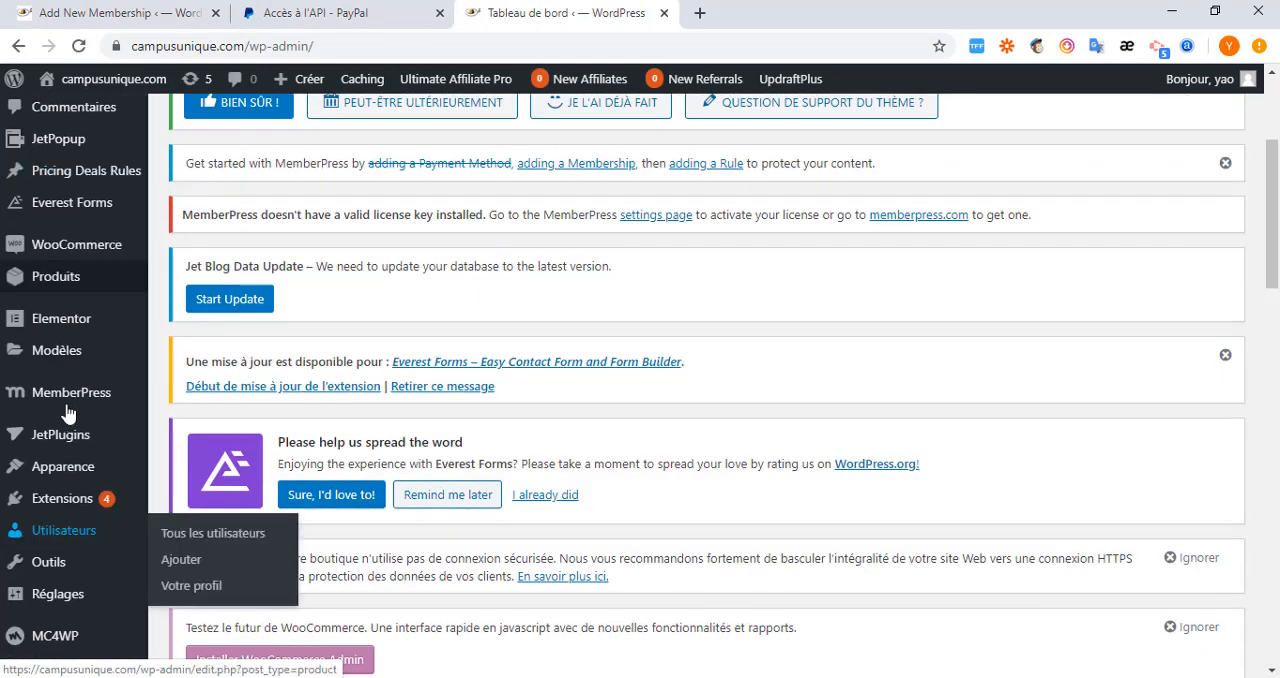
pyautogui.moveTo(72, 398)
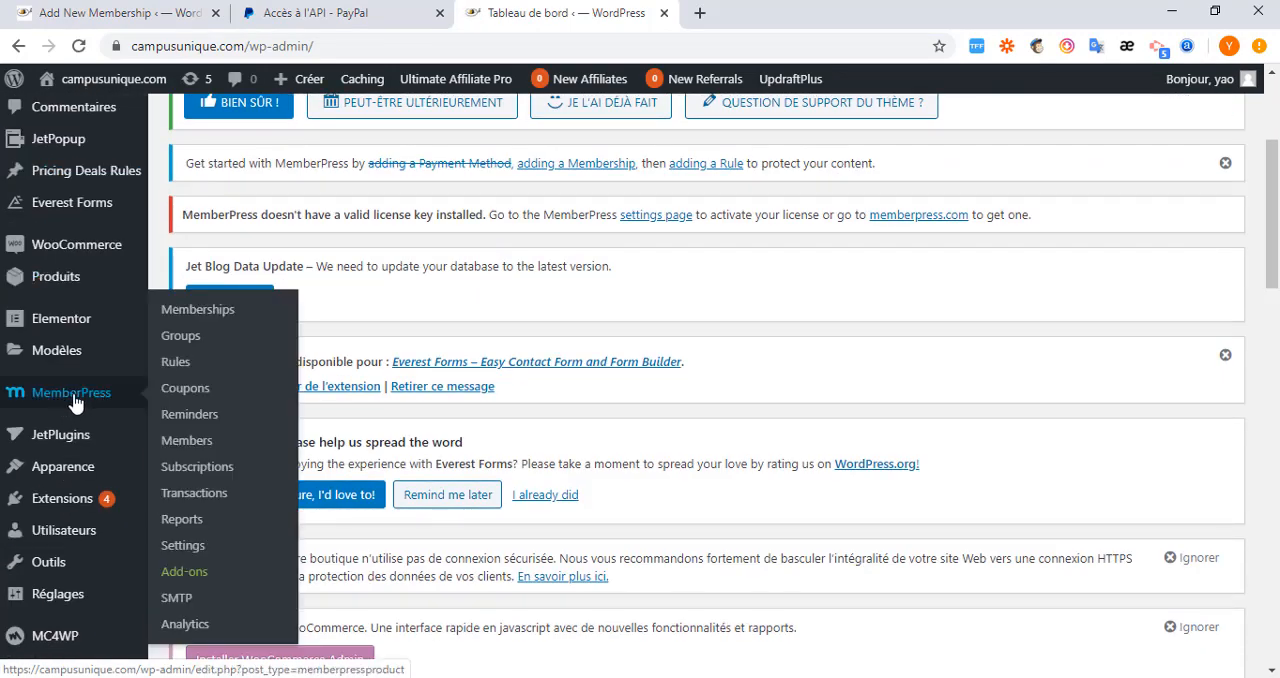
pyautogui.click(183, 547)
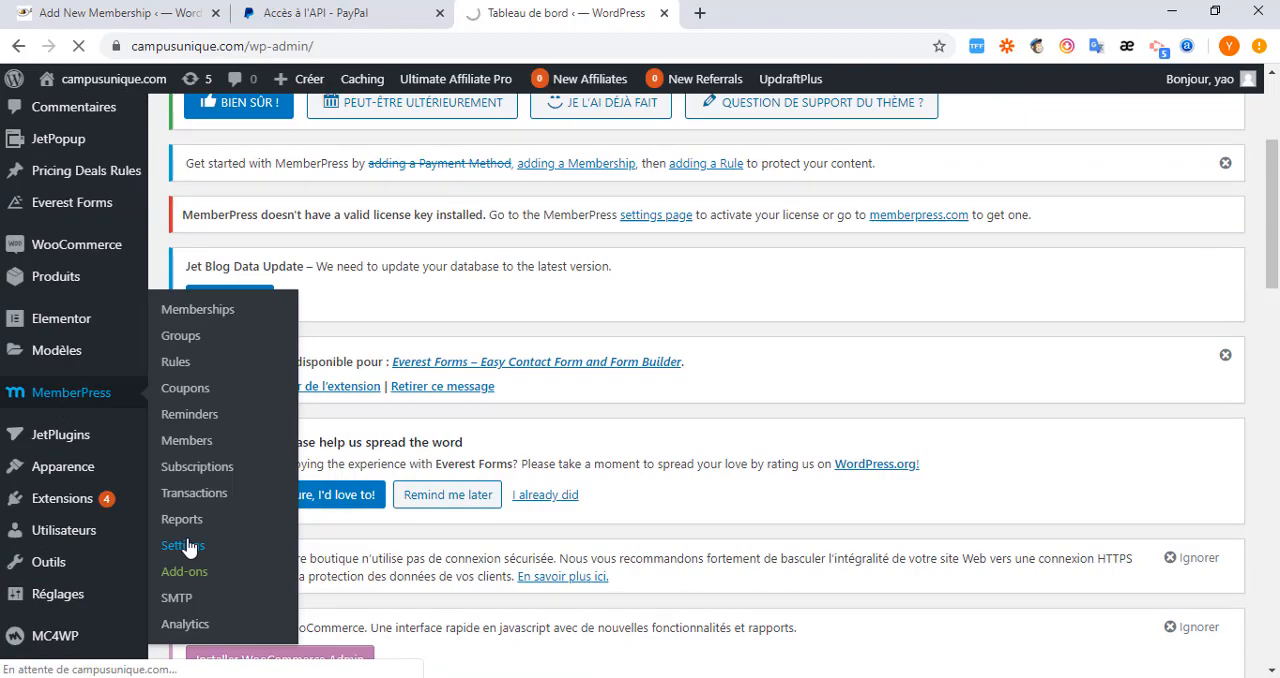
pyautogui.scroll(-7, 443, 486)
pyautogui.scroll(4, 400, 475)
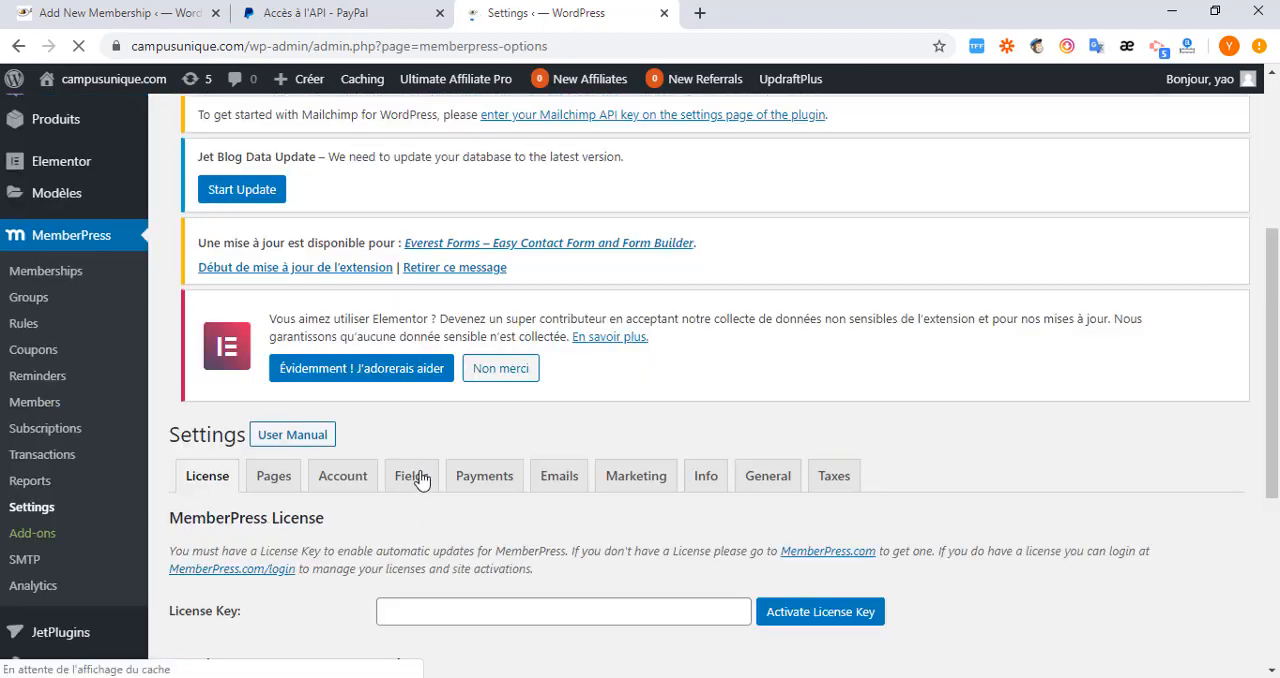
pyautogui.click(412, 477)
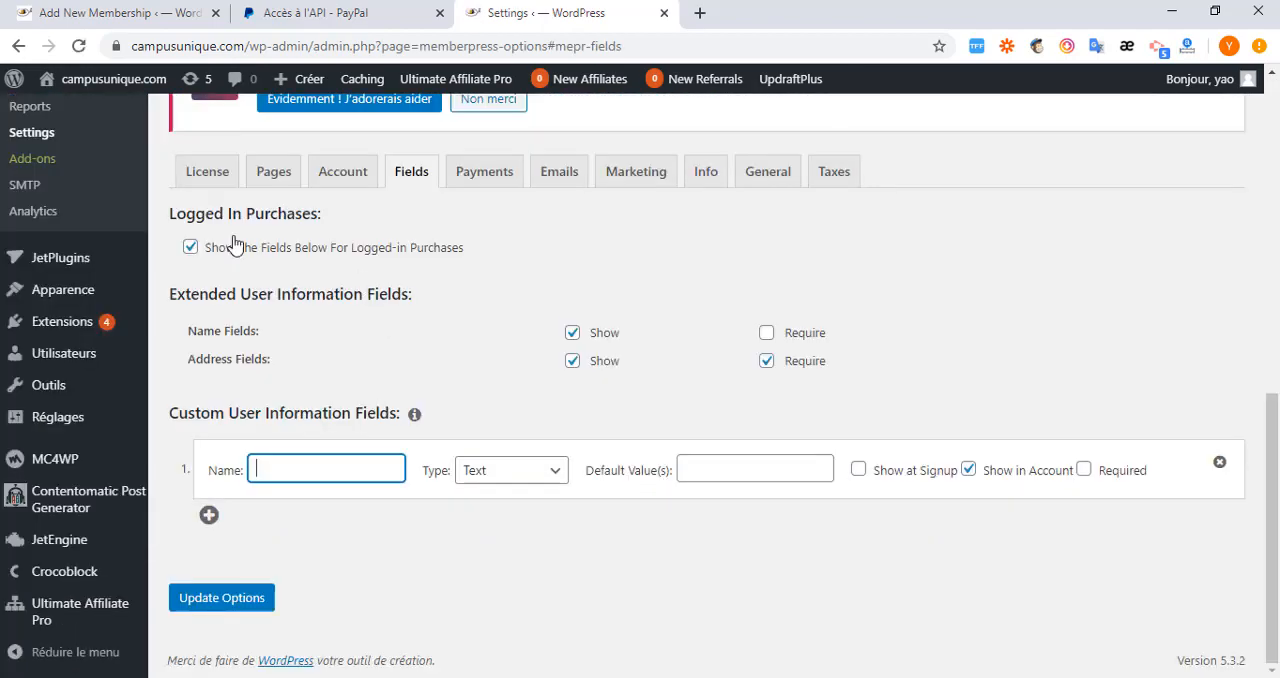
# Name the first custom user information field Nom and keep its type as Text.
pyautogui.click(105, 22)
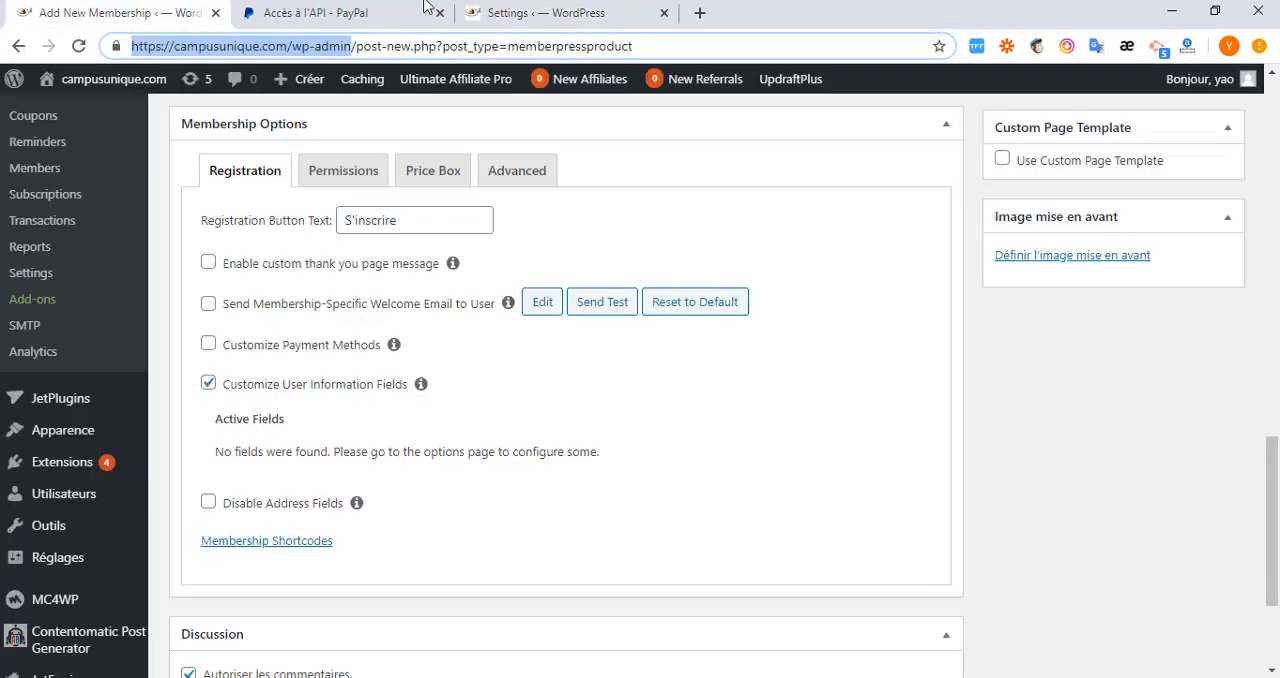
pyautogui.click(560, 17)
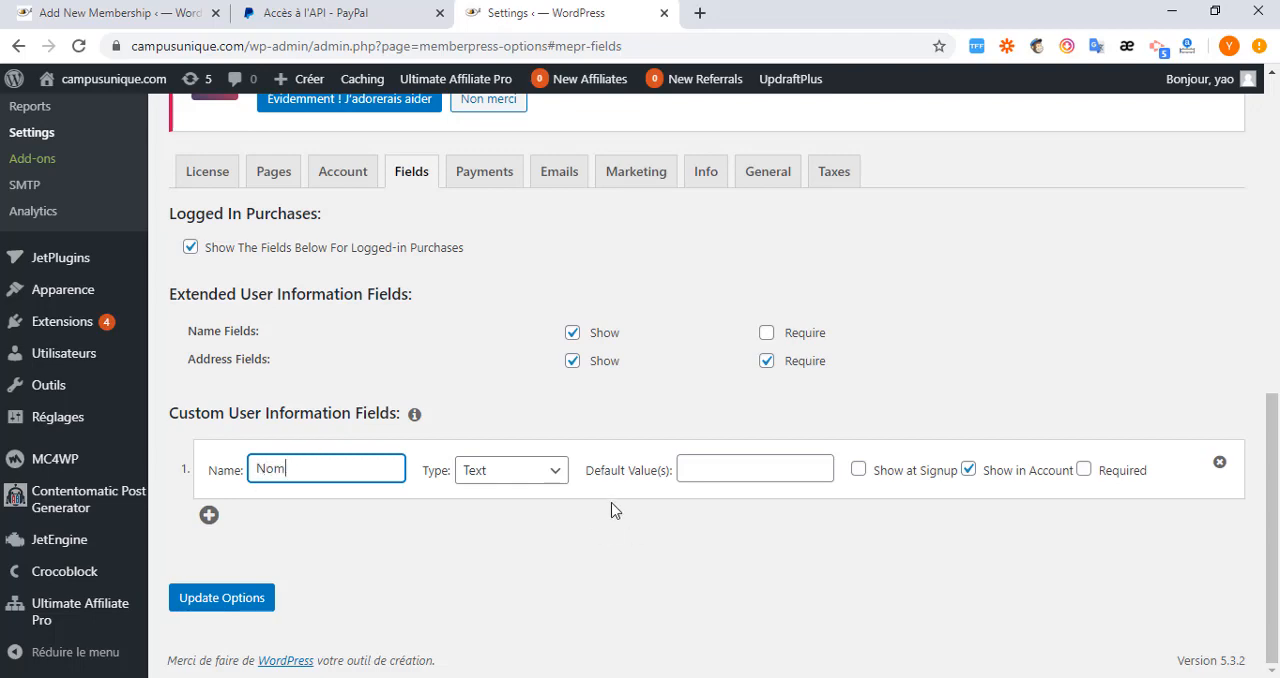
pyautogui.click(552, 479)
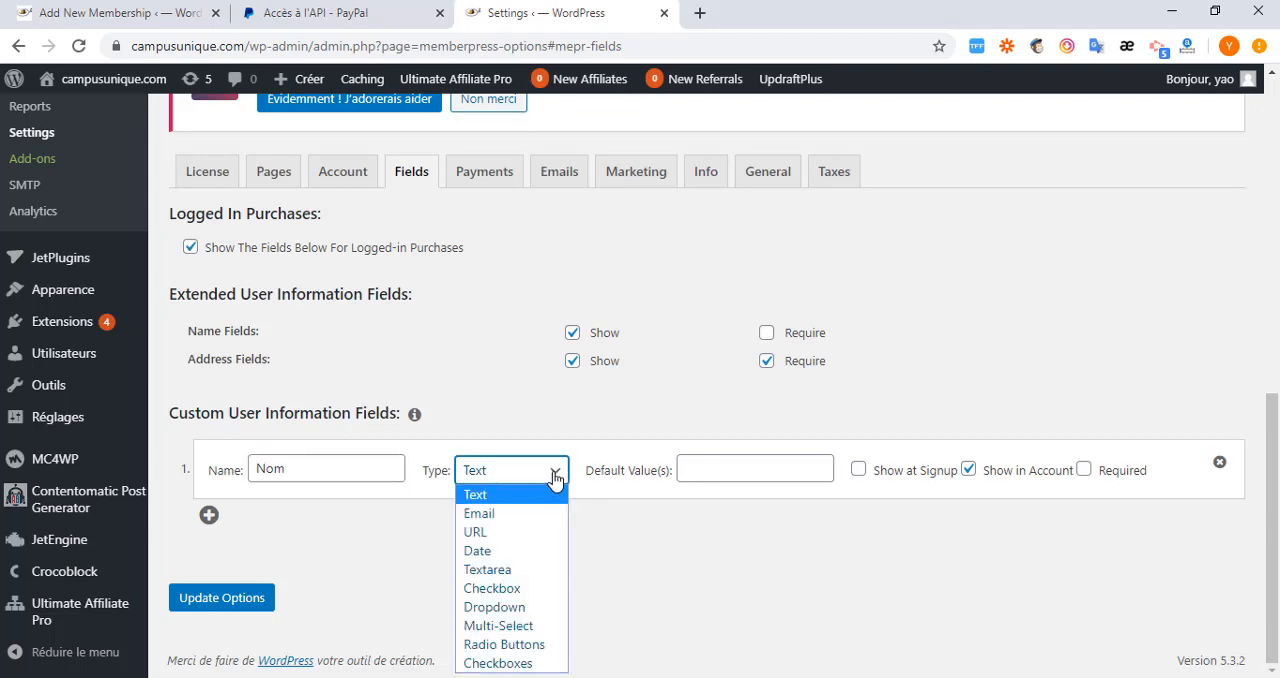
pyautogui.click(553, 479)
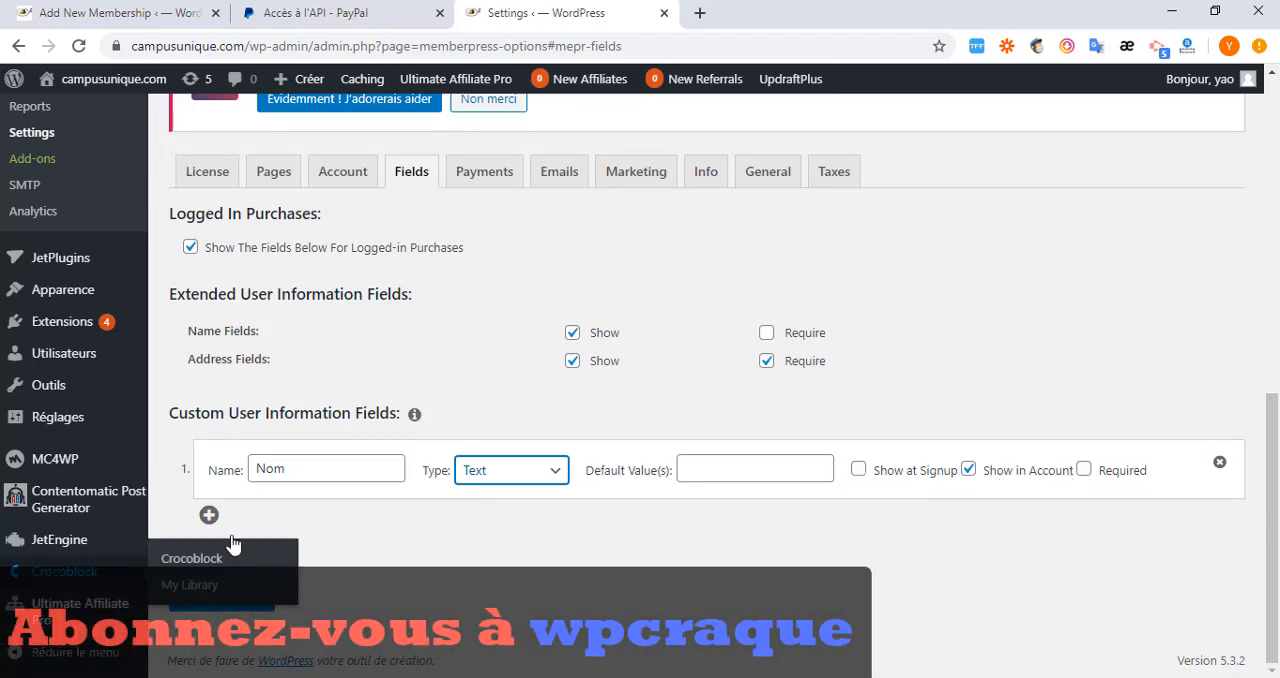
# Add a second custom user information field named Email and set its type to Email.
pyautogui.click(208, 515)
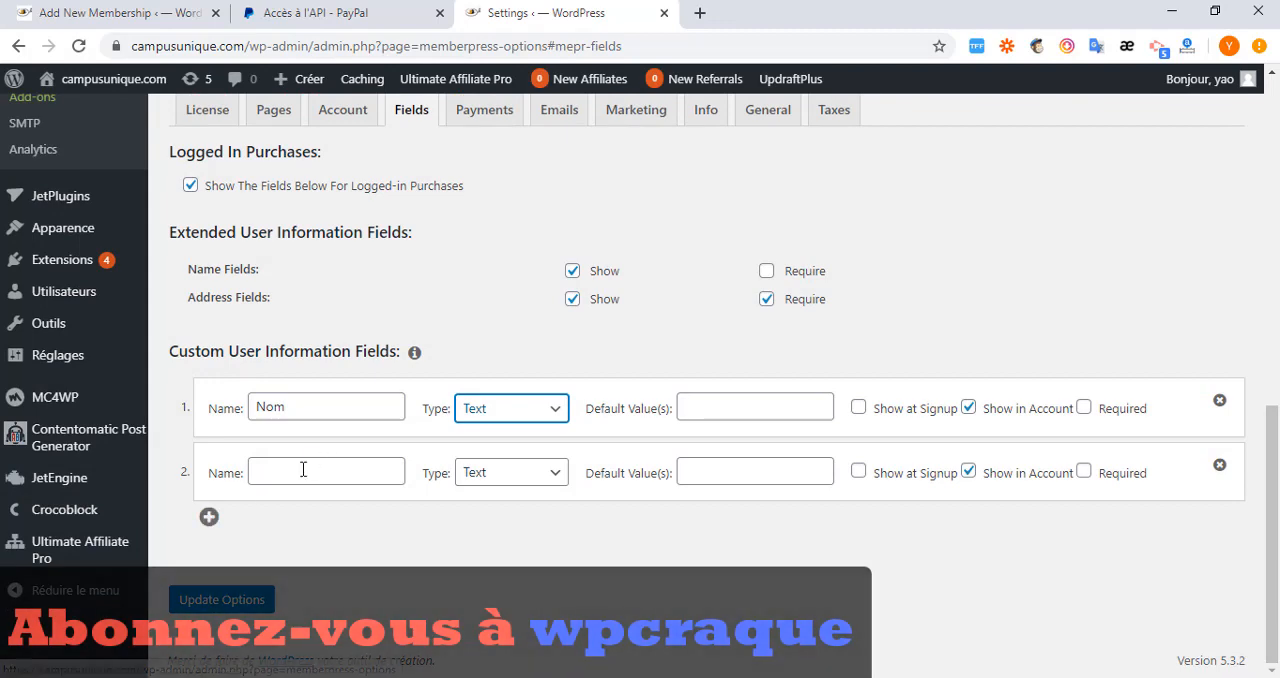
pyautogui.click(303, 469)
pyautogui.write('E')
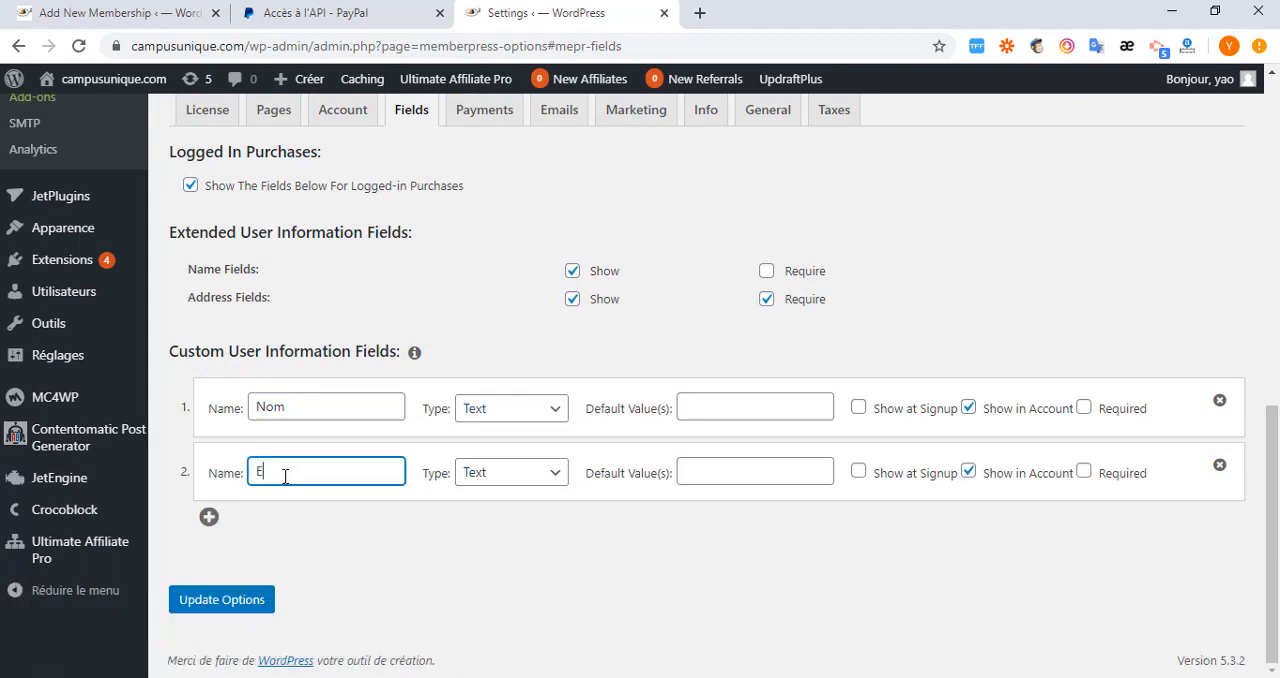
pyautogui.write('mail')
pyautogui.click(555, 478)
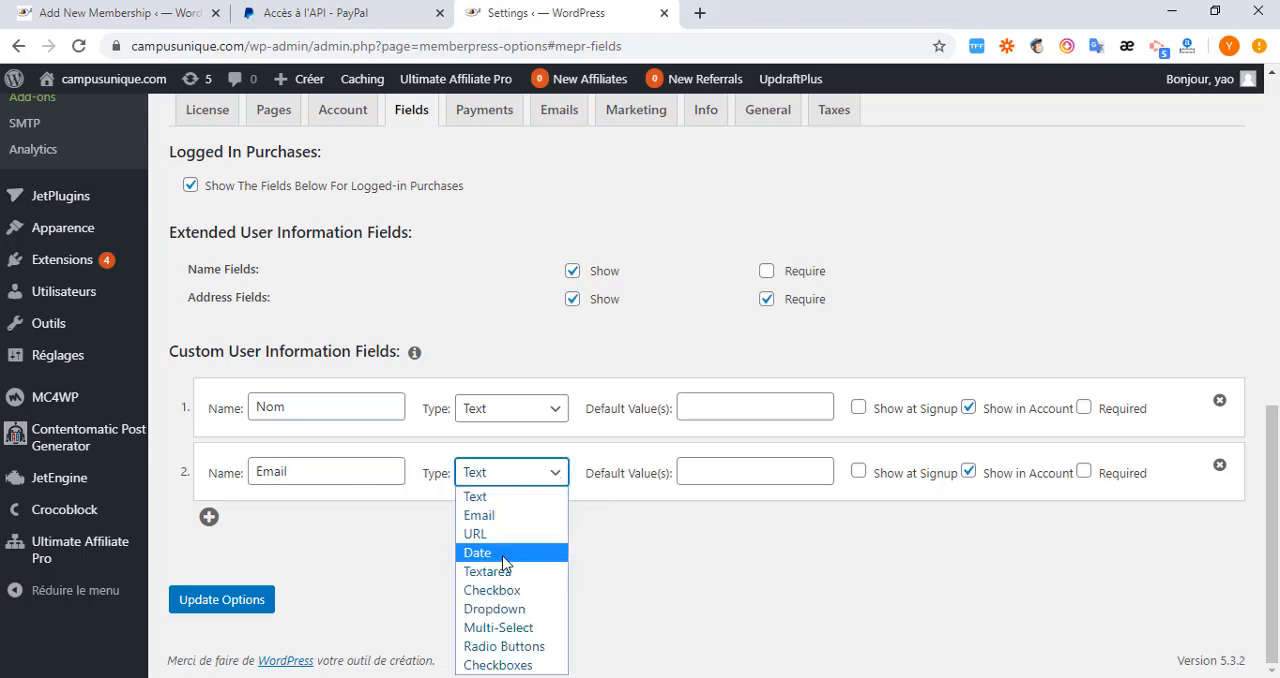
pyautogui.click(537, 518)
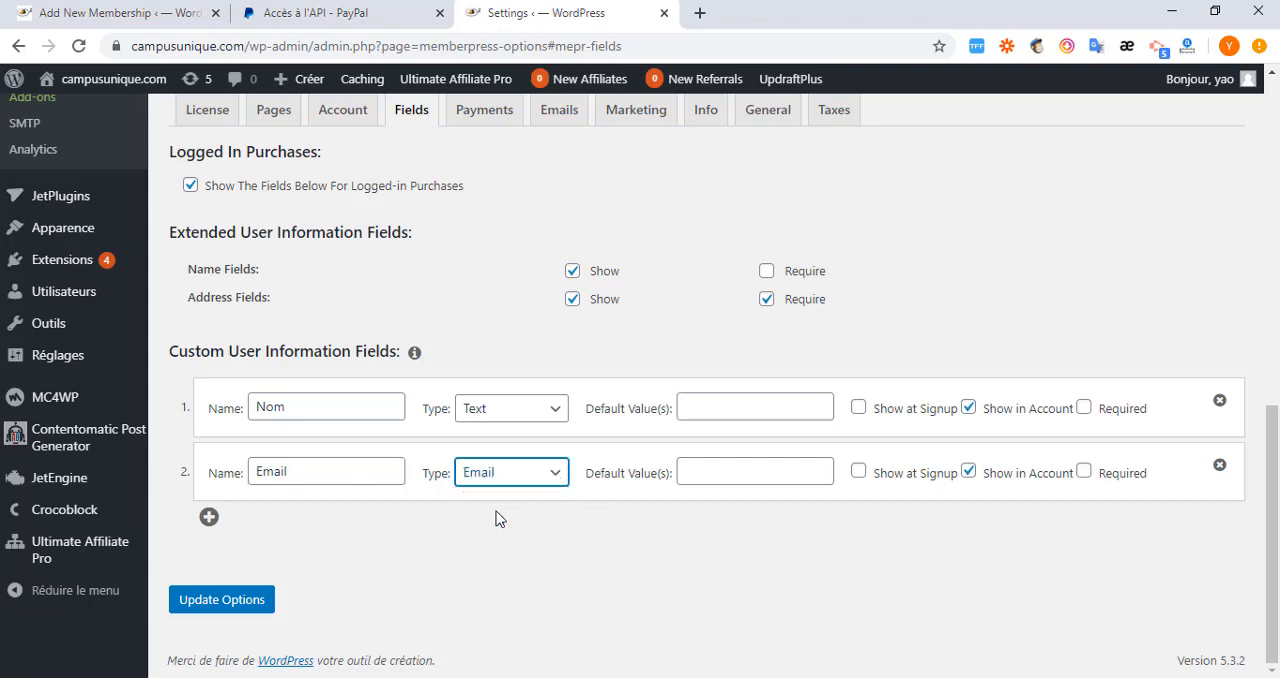
# Show the Nom and Email fields at signup, make Email required, and save the field options.
pyautogui.click(856, 471)
pyautogui.click(858, 409)
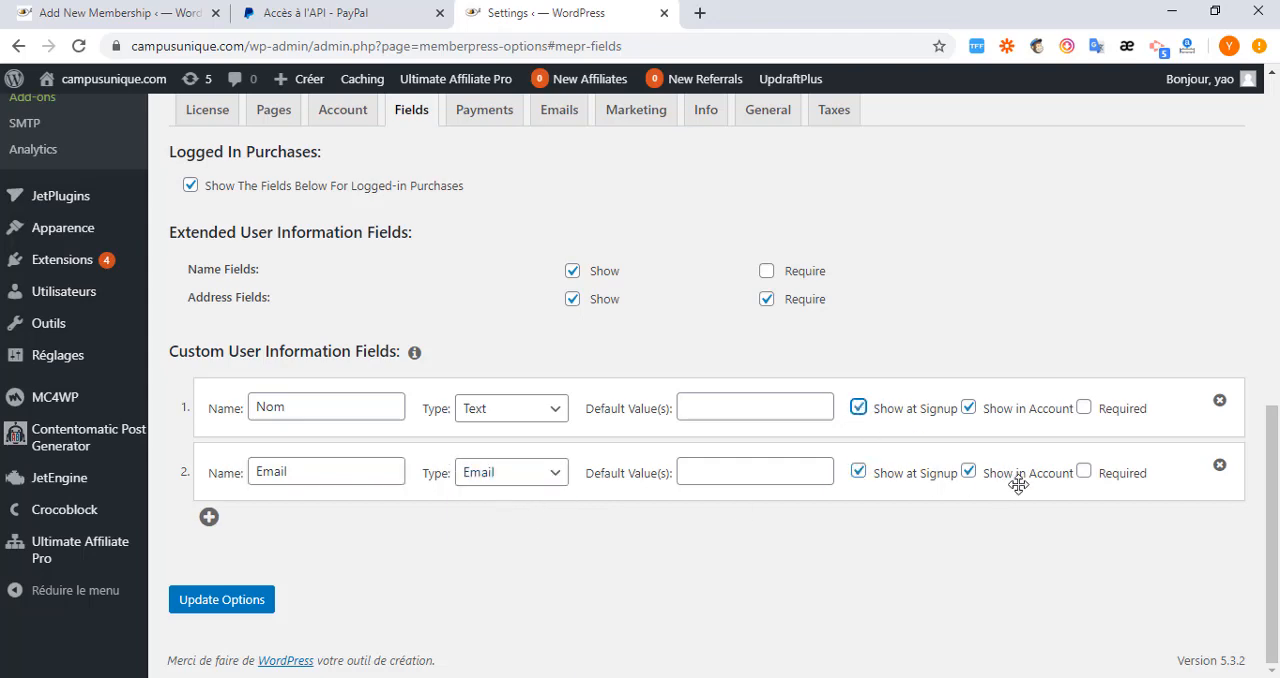
pyautogui.click(1083, 471)
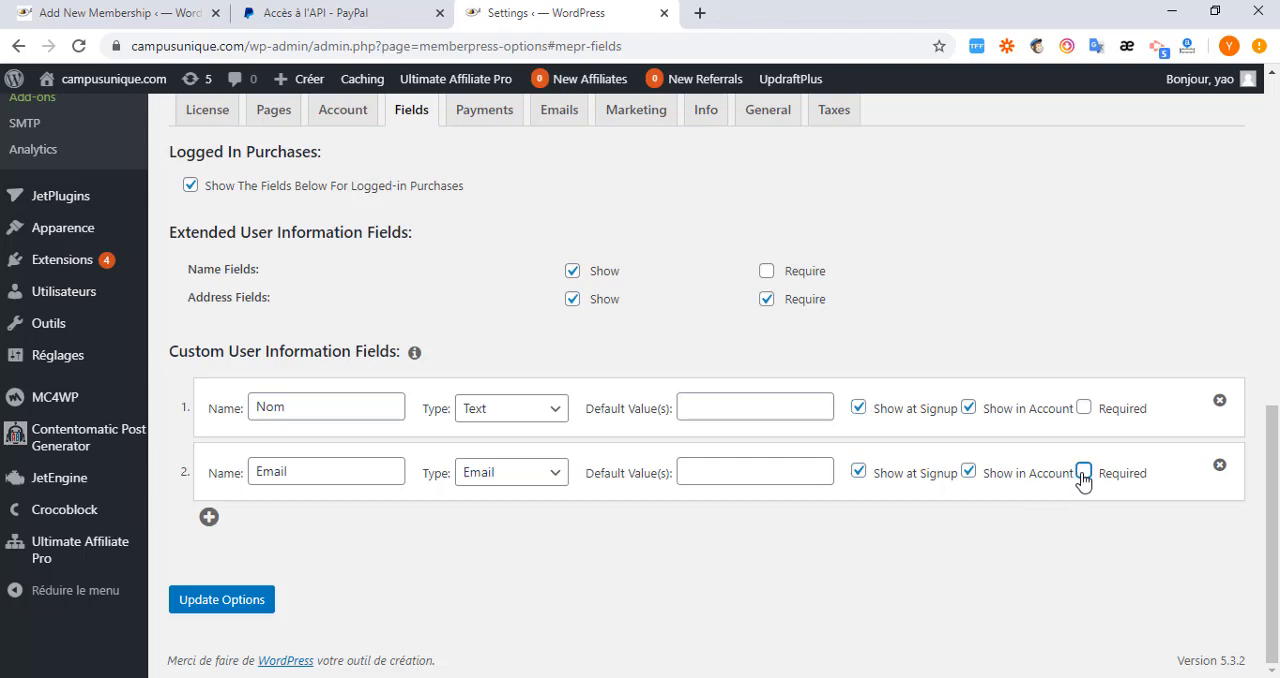
pyautogui.click(220, 603)
pyautogui.click(255, 590)
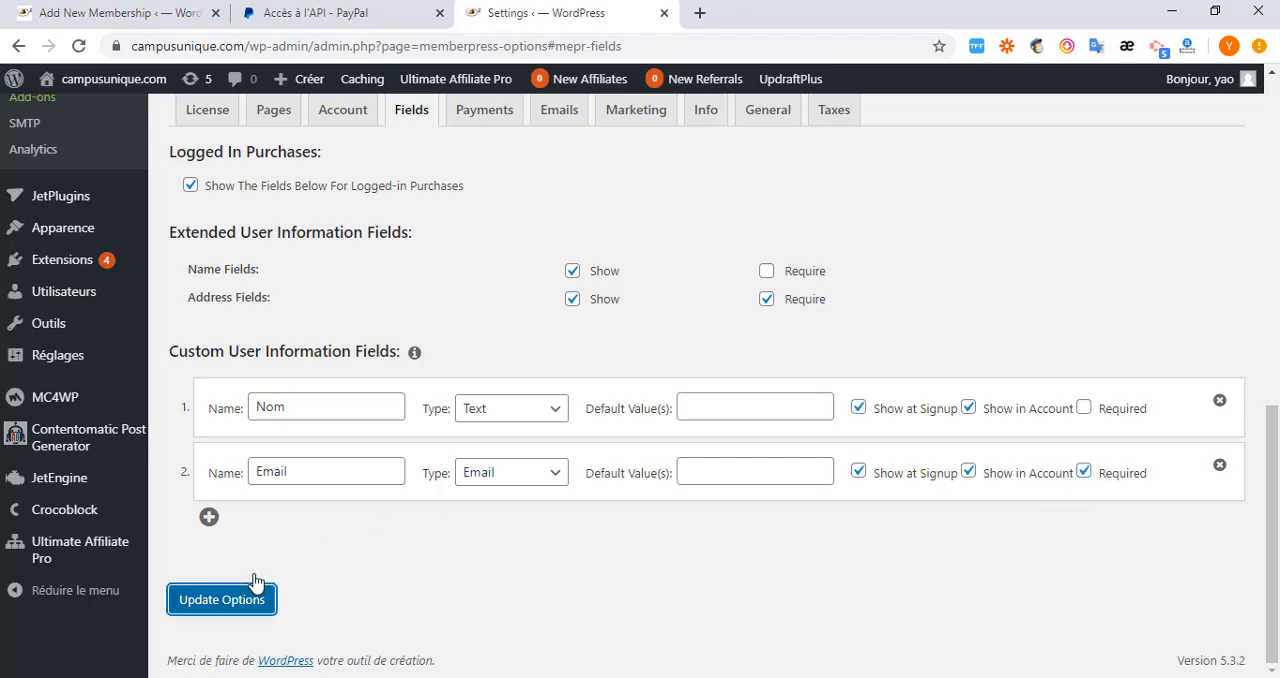
# Return to the new membership and turn off Customize User Information Fields in its registration options.
pyautogui.click(112, 12)
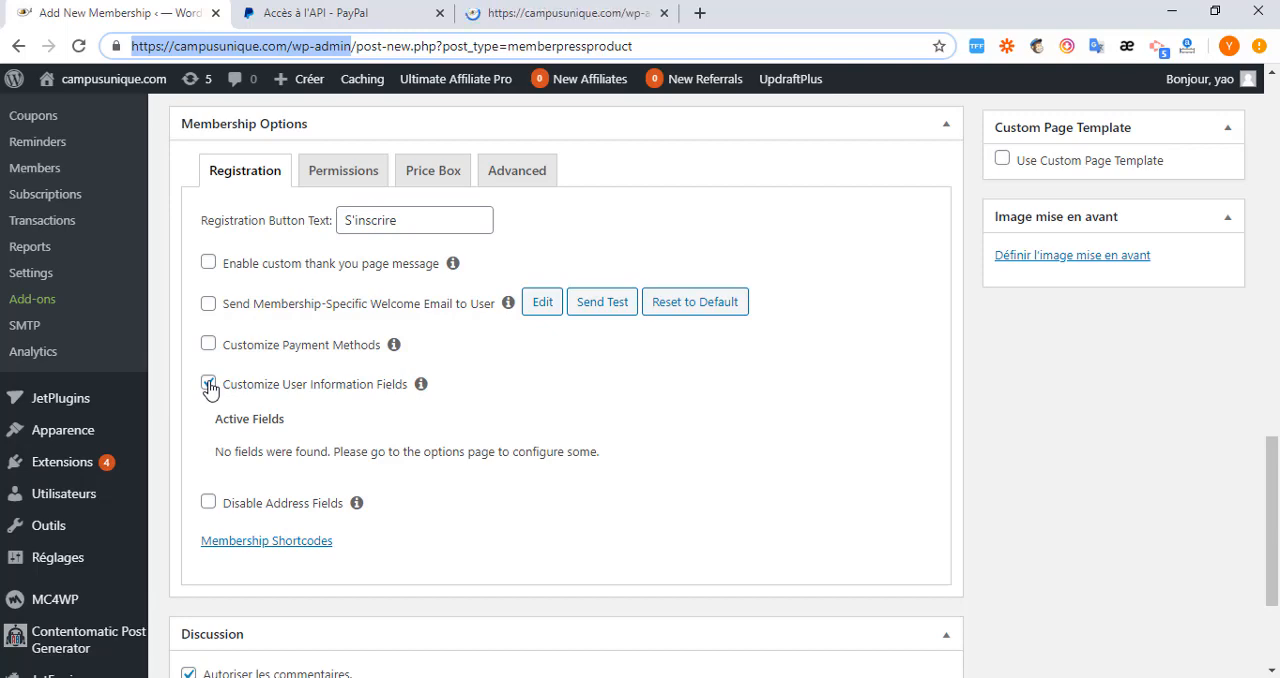
pyautogui.click(209, 387)
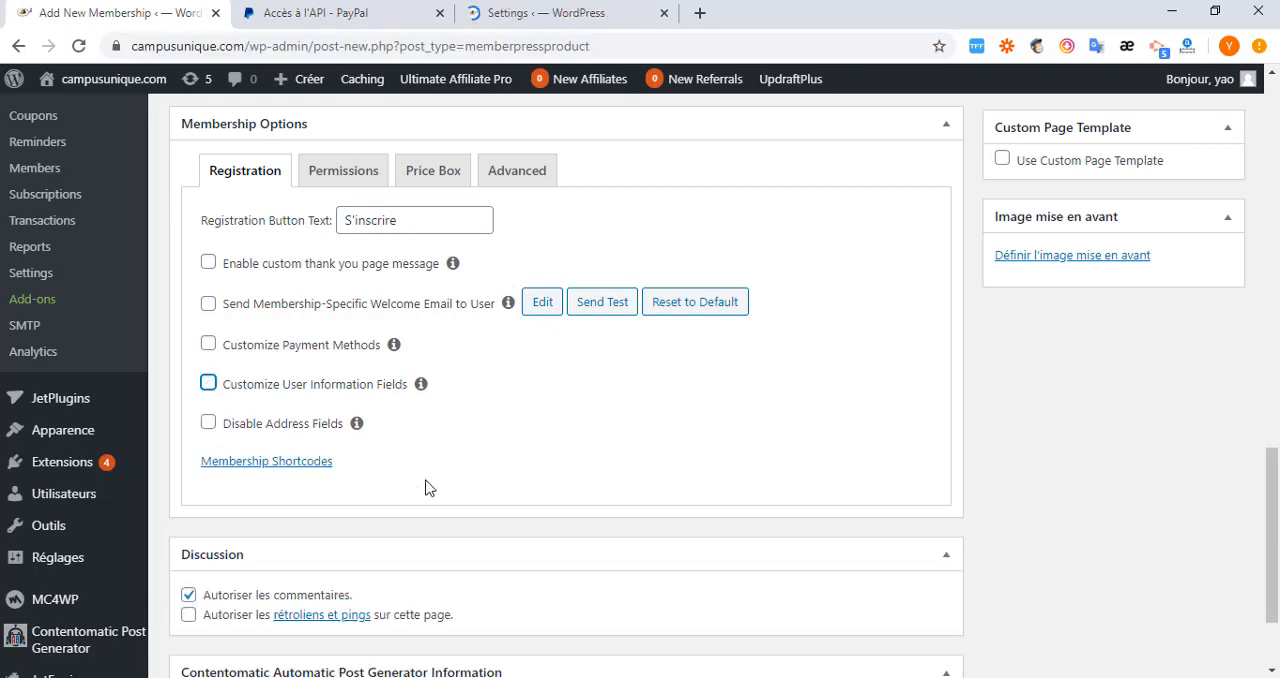
pyautogui.scroll(-3, 426, 488)
pyautogui.scroll(2, 379, 520)
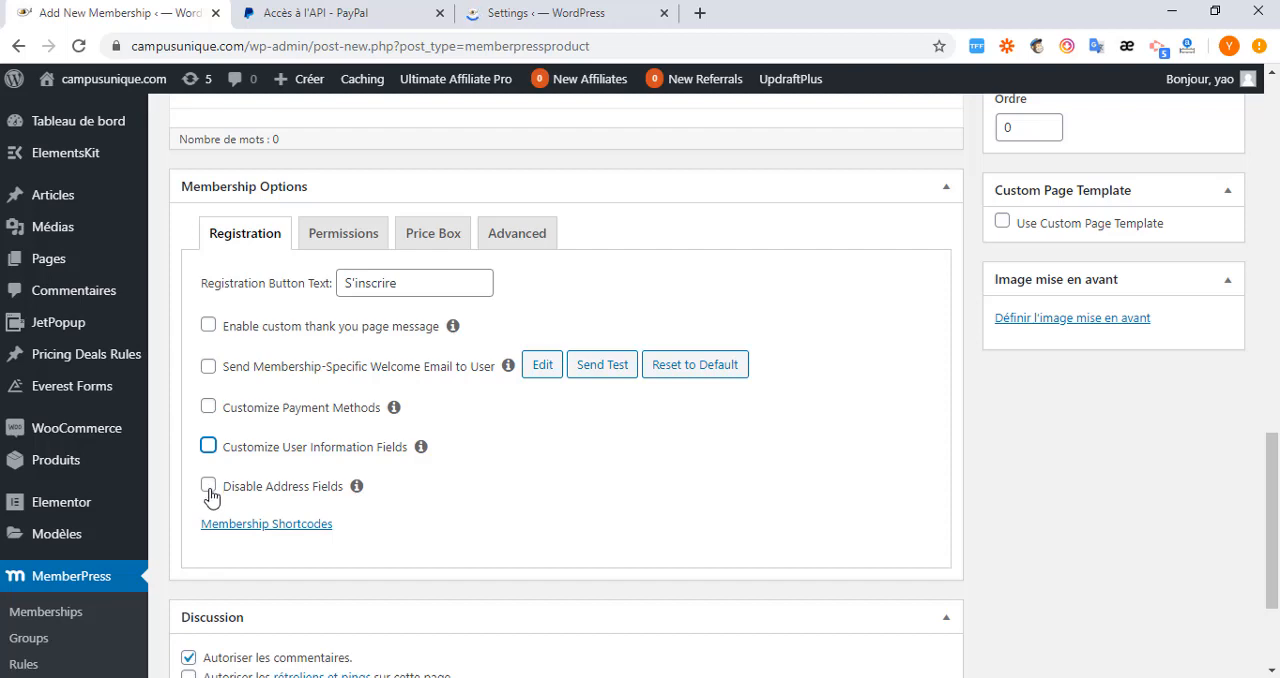
# Disallow comments on the membership page in its Discussion settings.
pyautogui.scroll(-1, 222, 526)
pyautogui.scroll(-2, 222, 526)
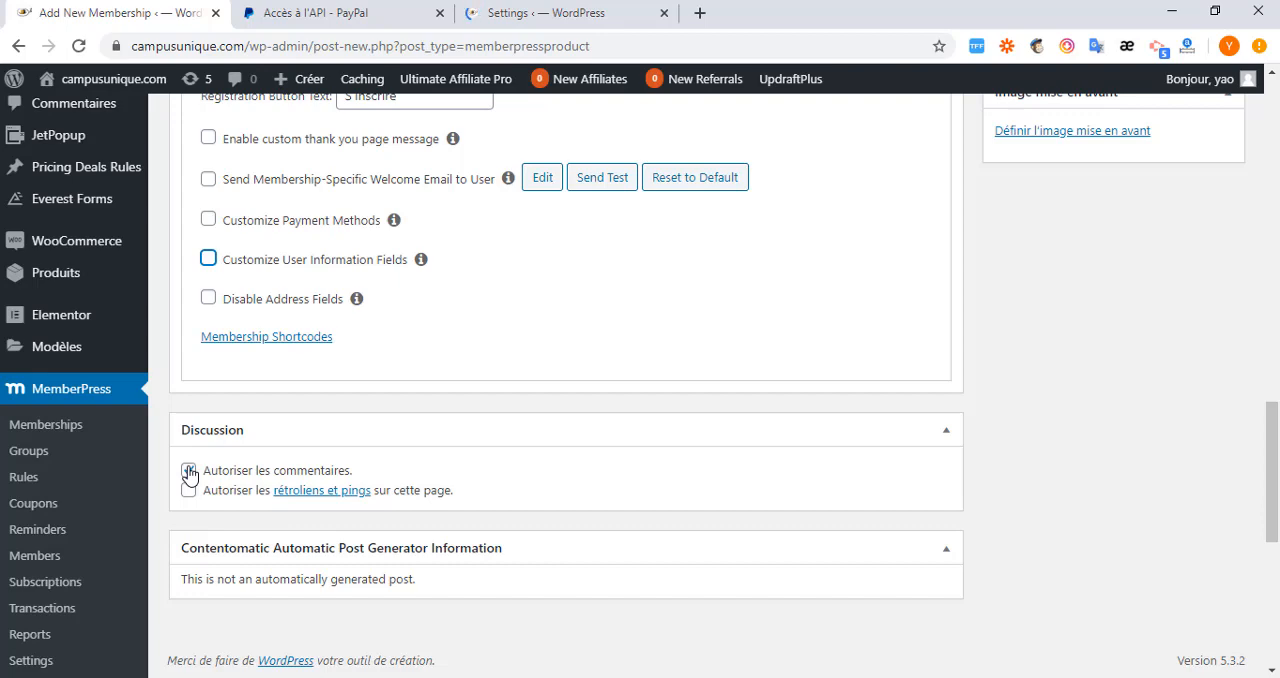
pyautogui.click(190, 471)
pyautogui.scroll(-1, 348, 586)
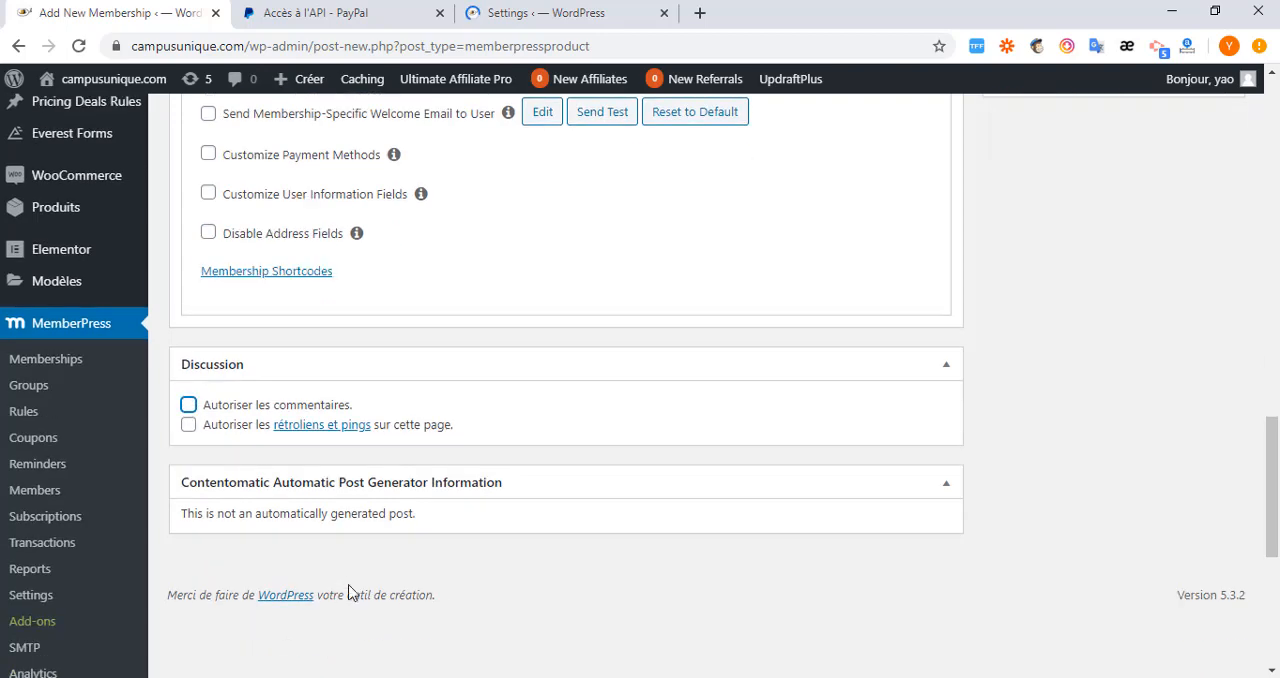
# In the membership's permissions, let Everyone purchase it and allow users to create multiple, active subscriptions.
pyautogui.scroll(3, 348, 590)
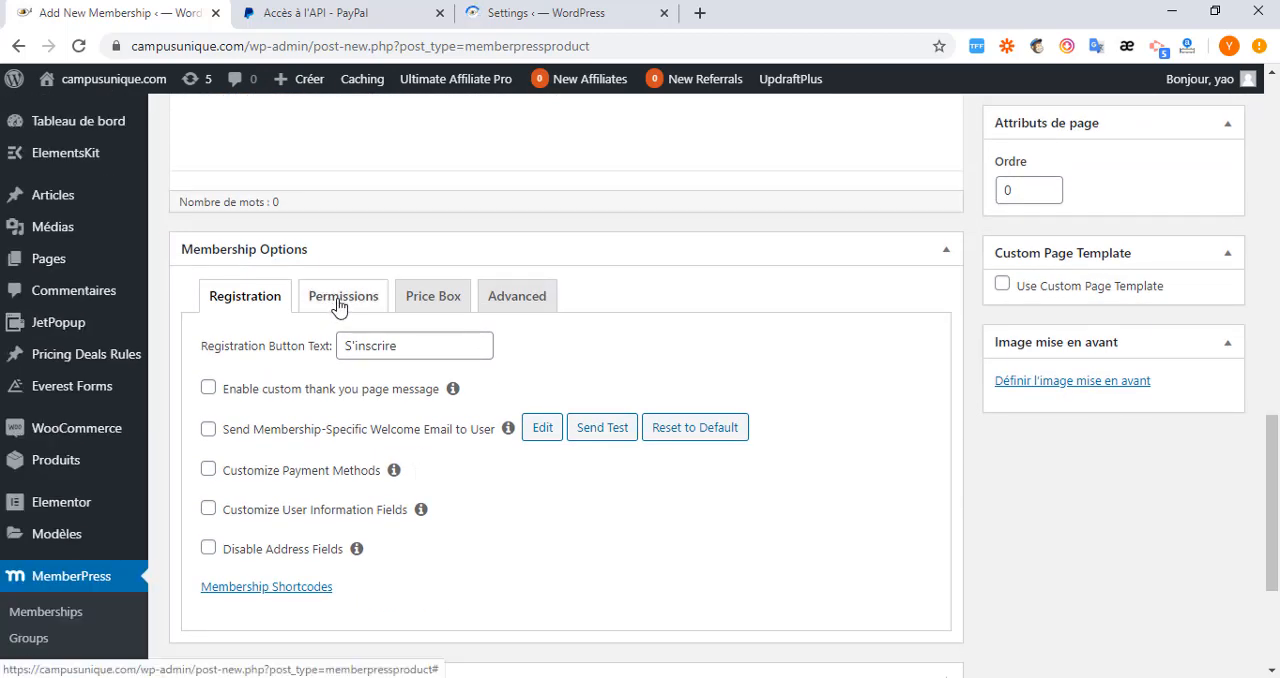
pyautogui.click(338, 306)
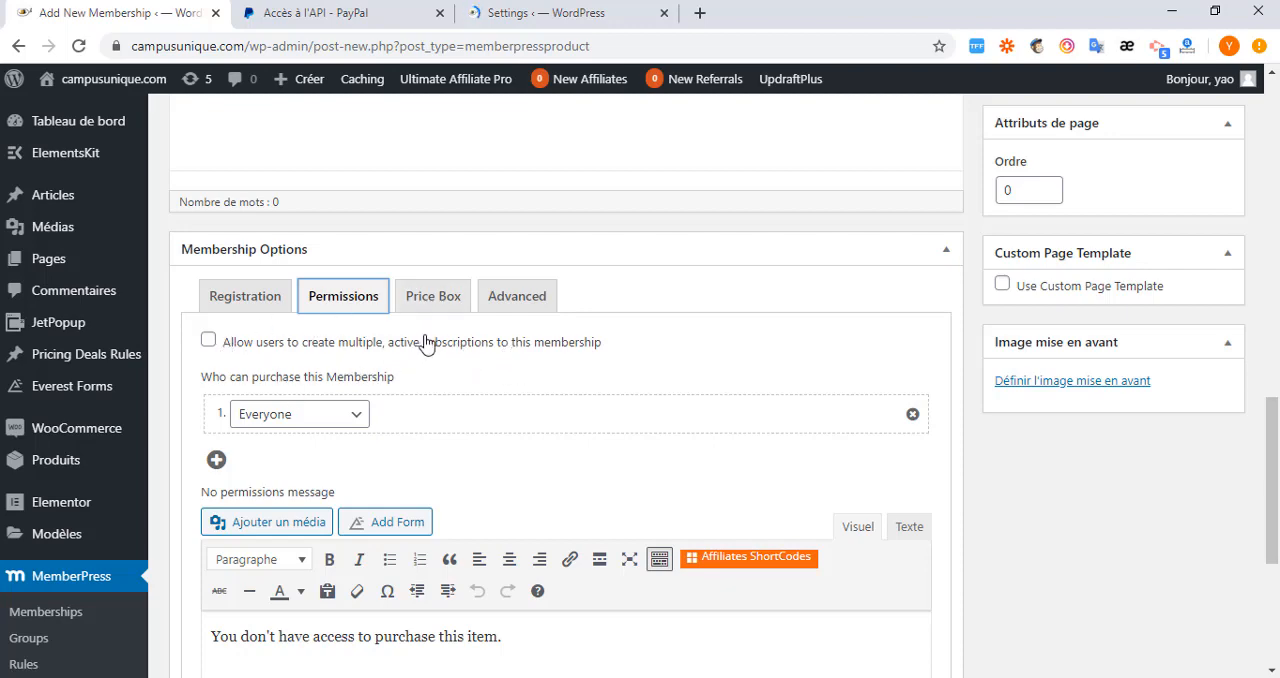
pyautogui.click(358, 420)
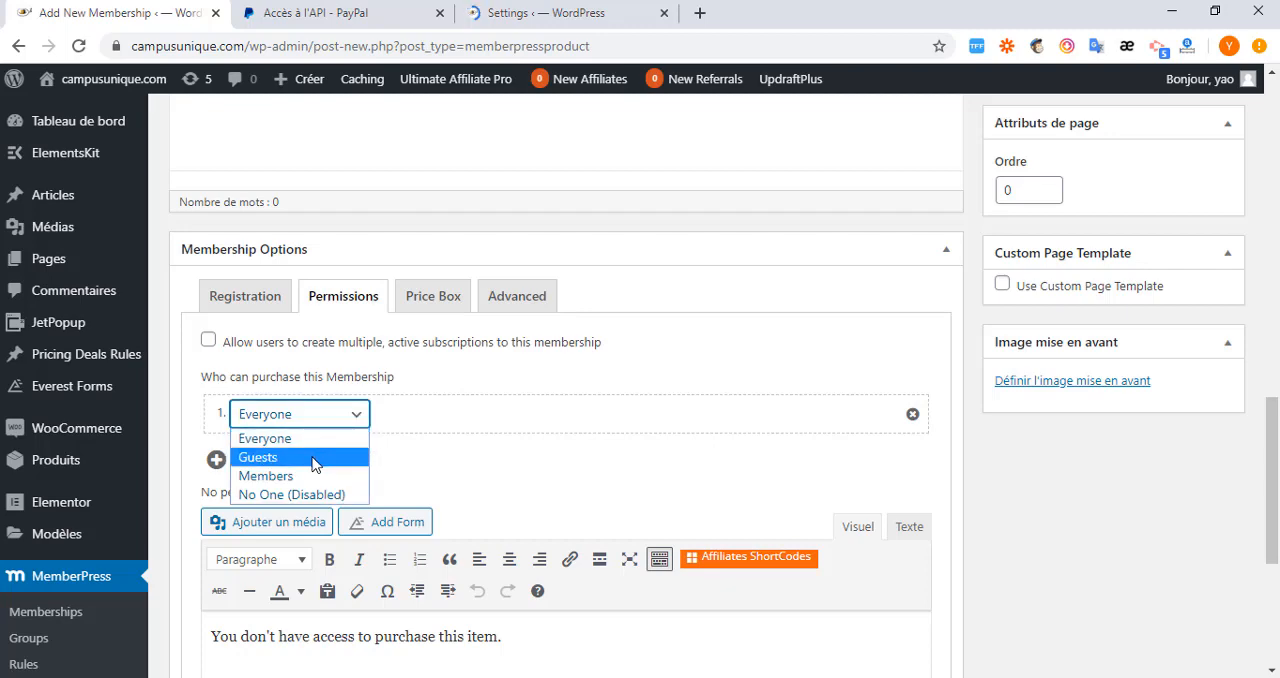
pyautogui.click(314, 464)
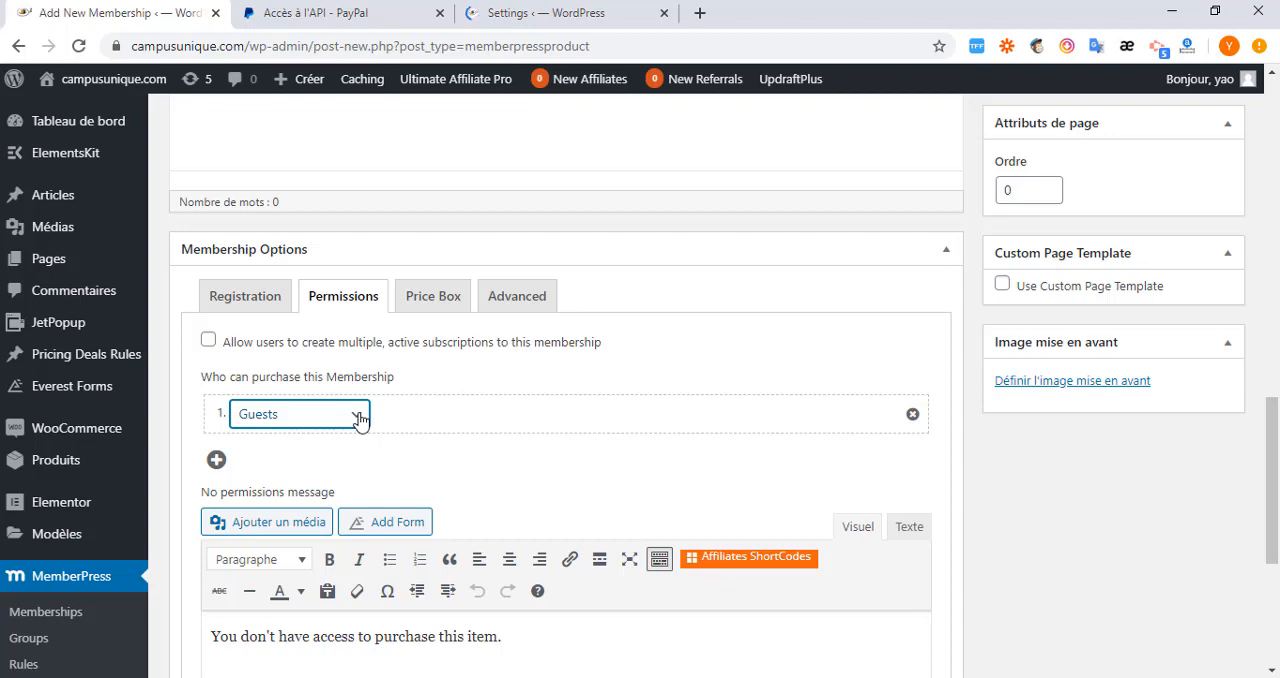
pyautogui.click(360, 418)
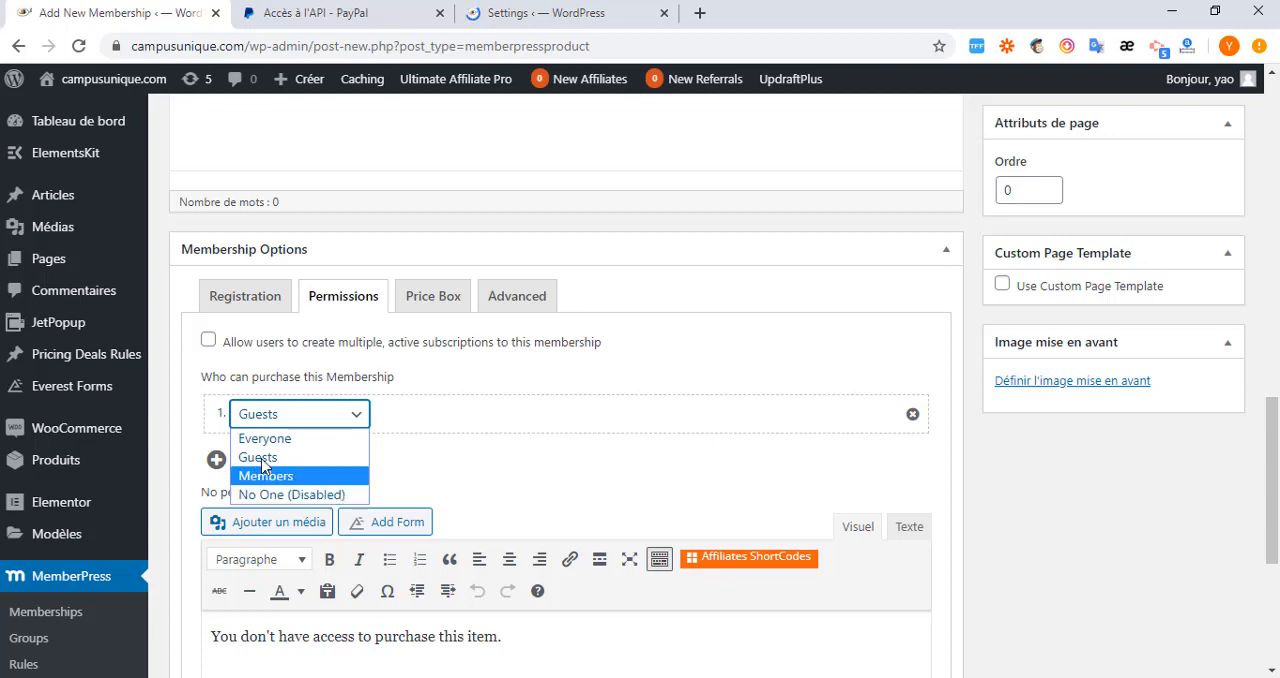
pyautogui.click(272, 438)
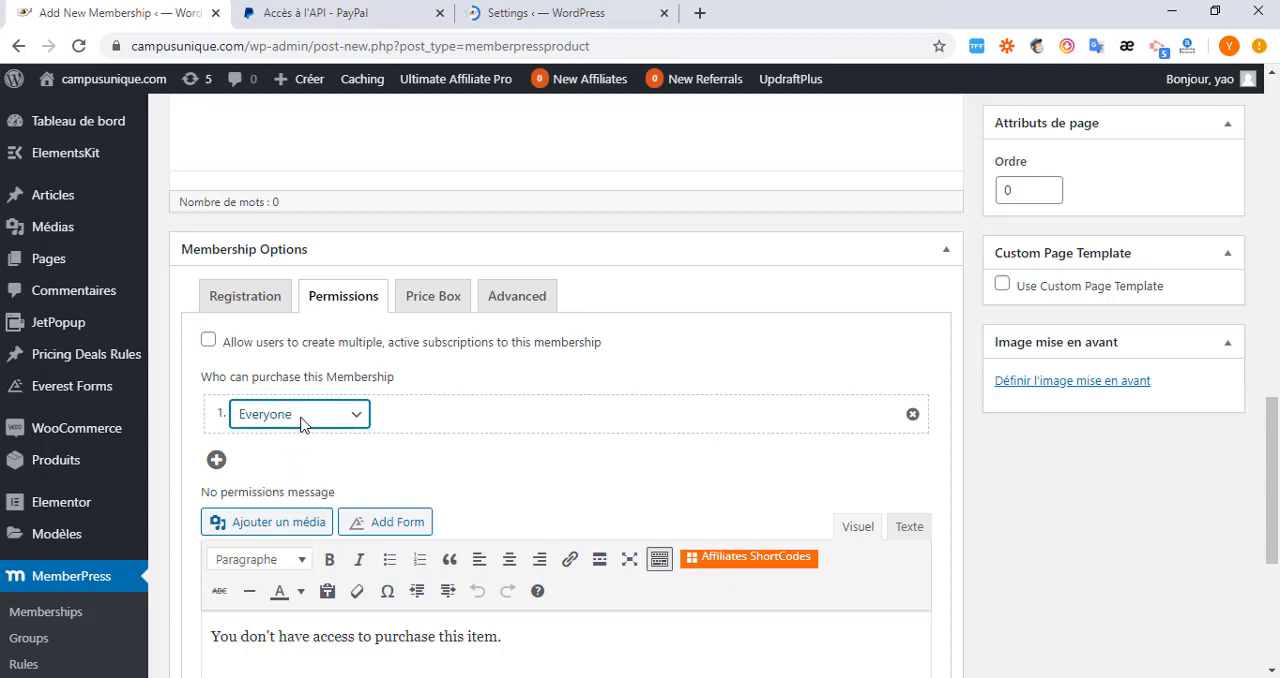
pyautogui.click(209, 342)
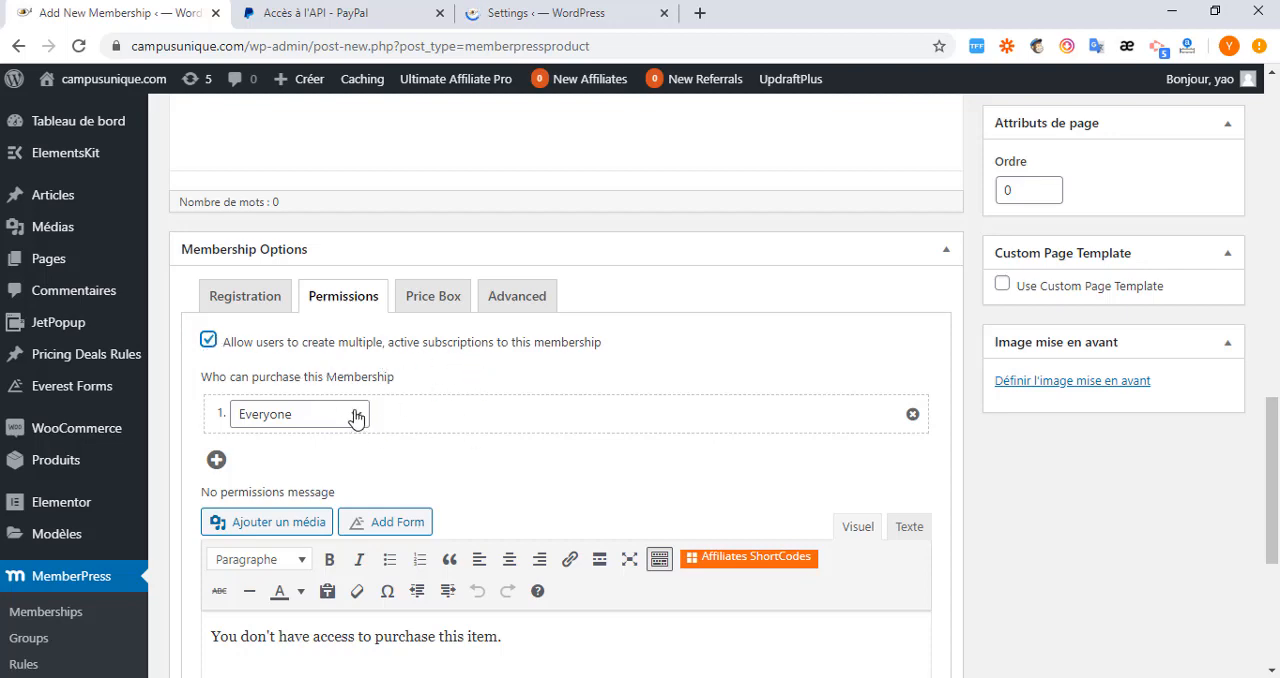
# Review the no permissions message and the choices for who can purchase the membership.
pyautogui.scroll(-2, 354, 417)
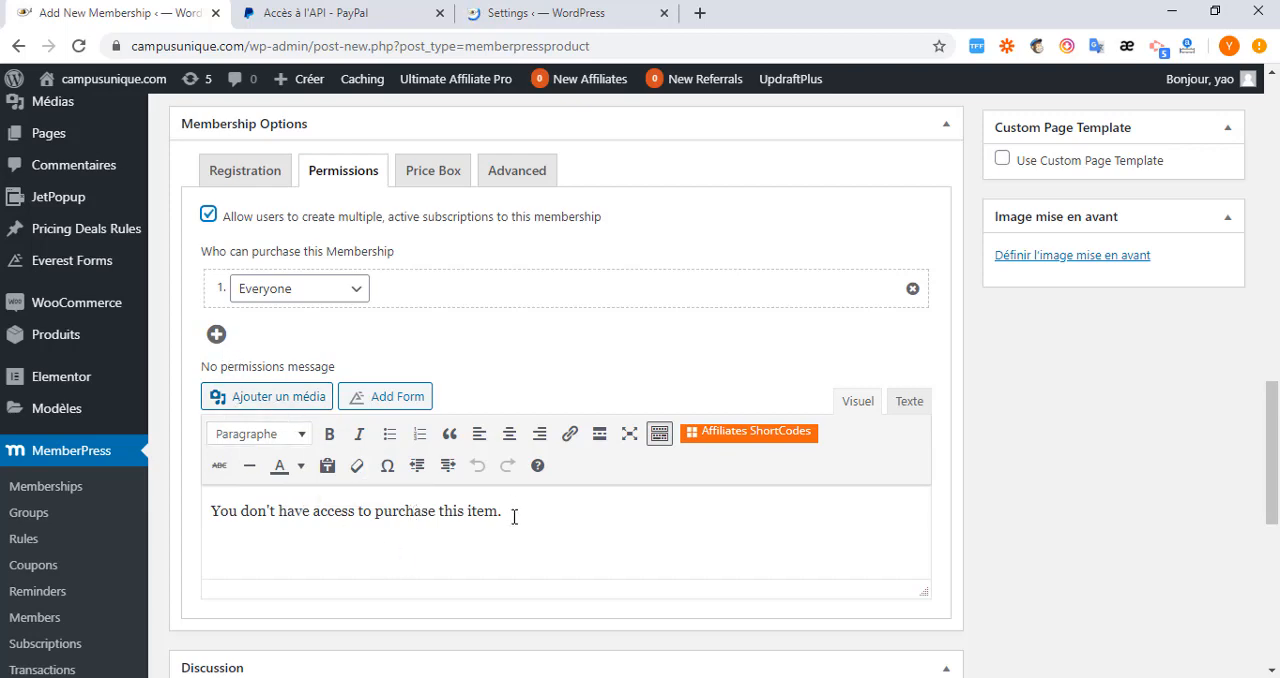
pyautogui.moveTo(503, 512); pyautogui.dragTo(212, 510)
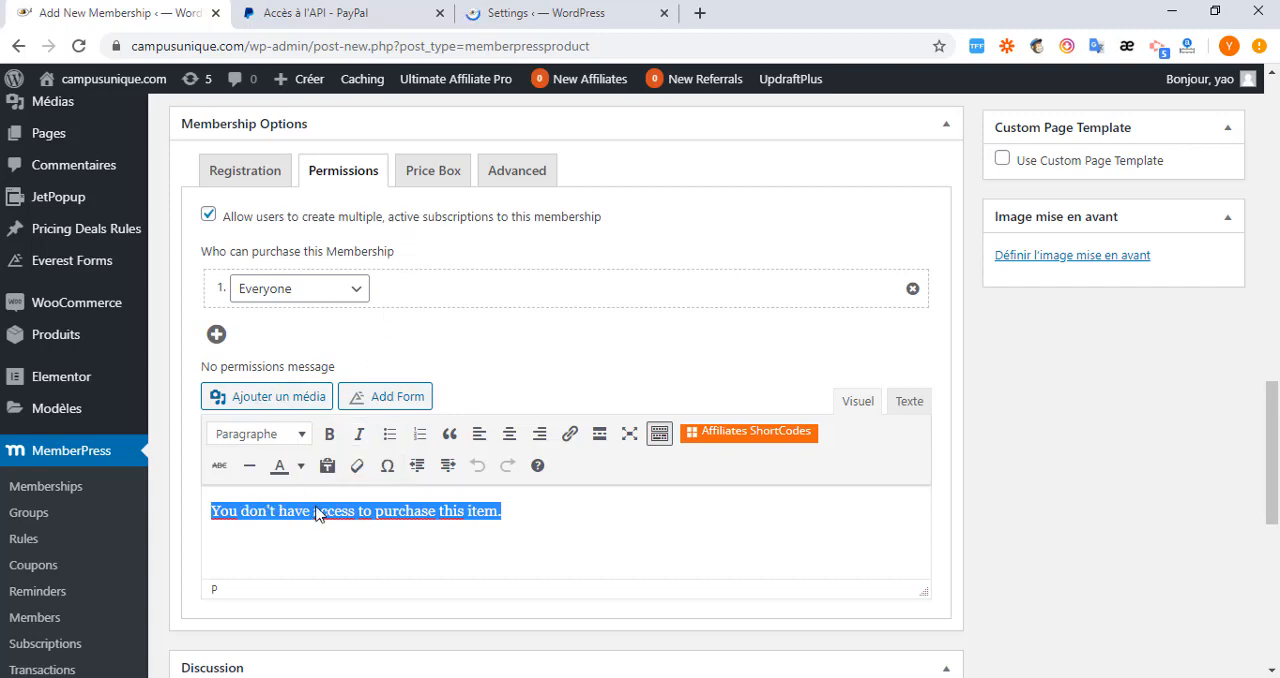
pyautogui.click(356, 292)
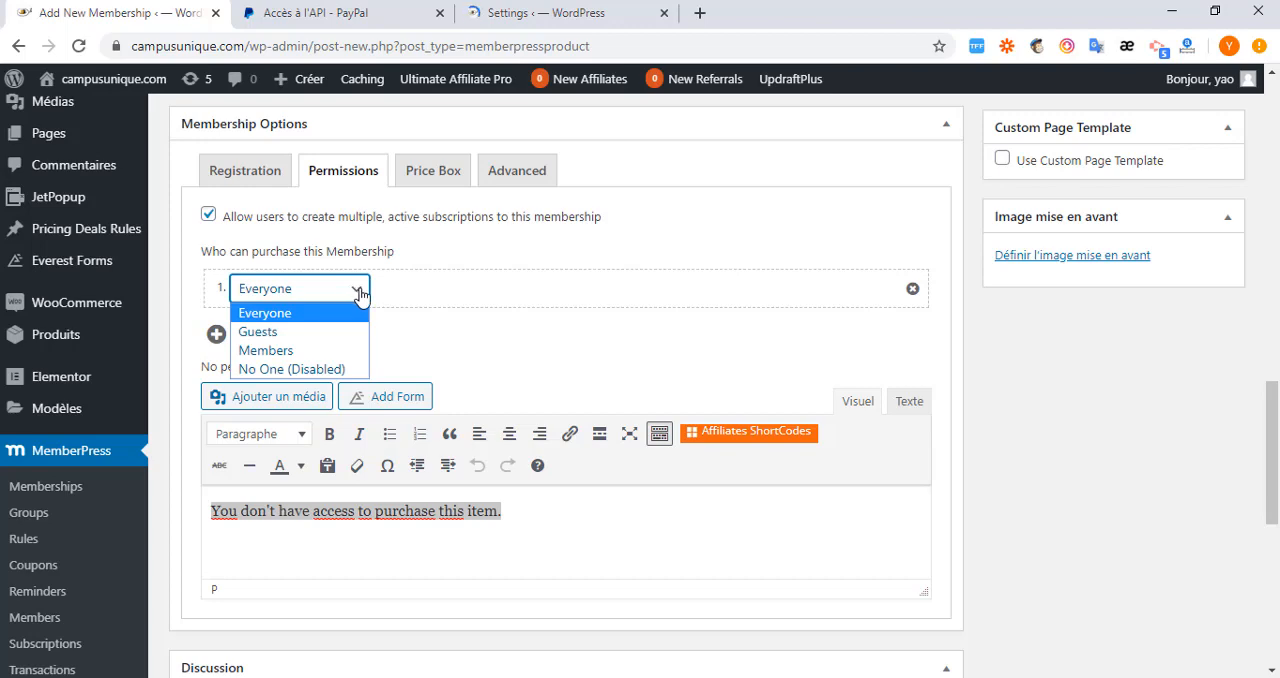
pyautogui.click(359, 292)
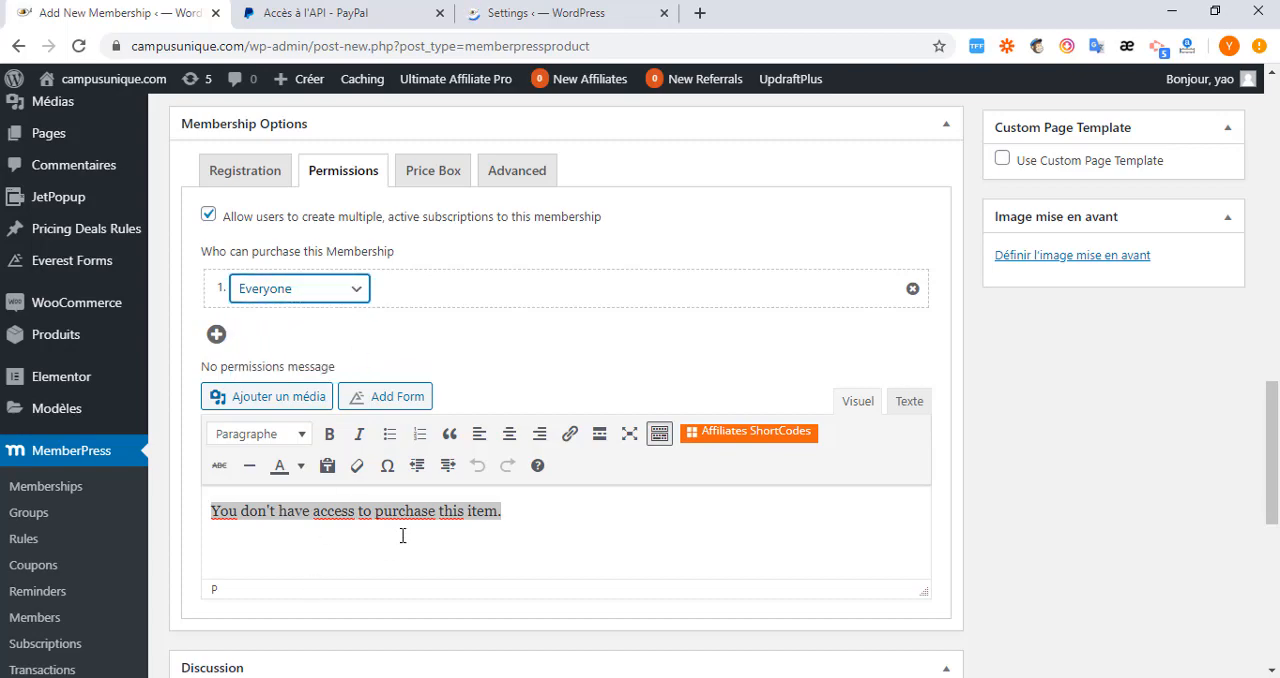
pyautogui.scroll(-3, 360, 570)
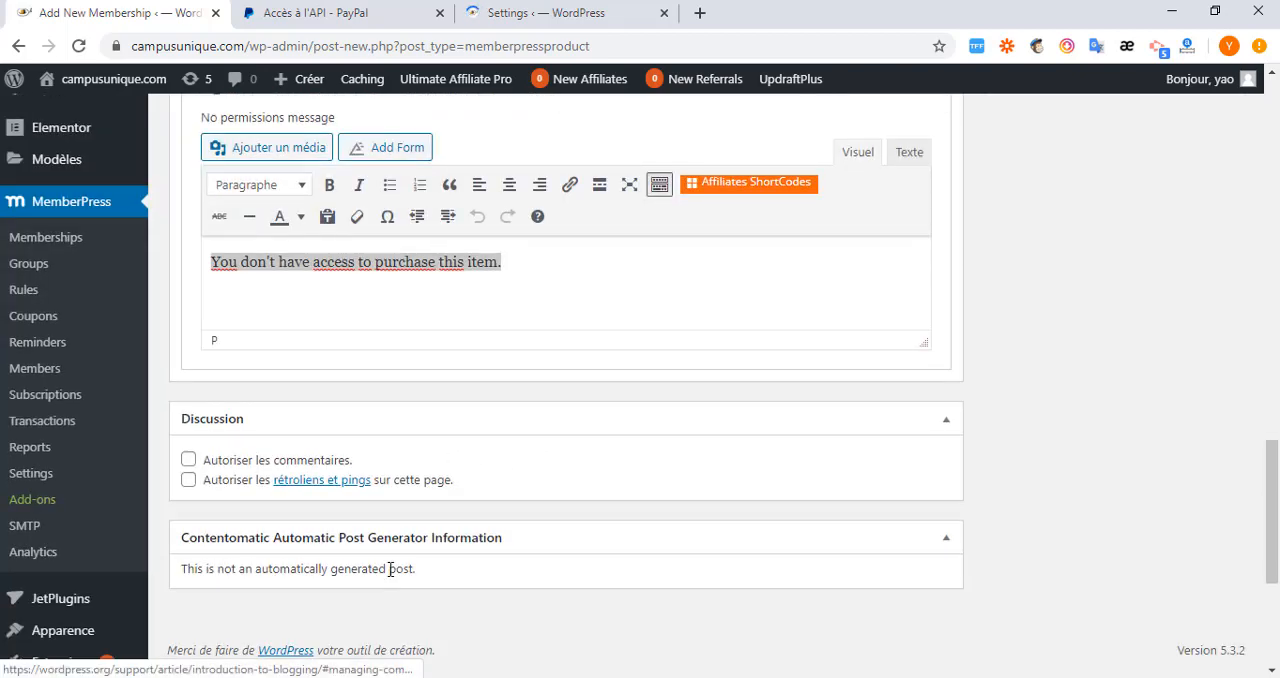
# In the membership's price box options, enter Populaire as the heading text.
pyautogui.scroll(3, 397, 565)
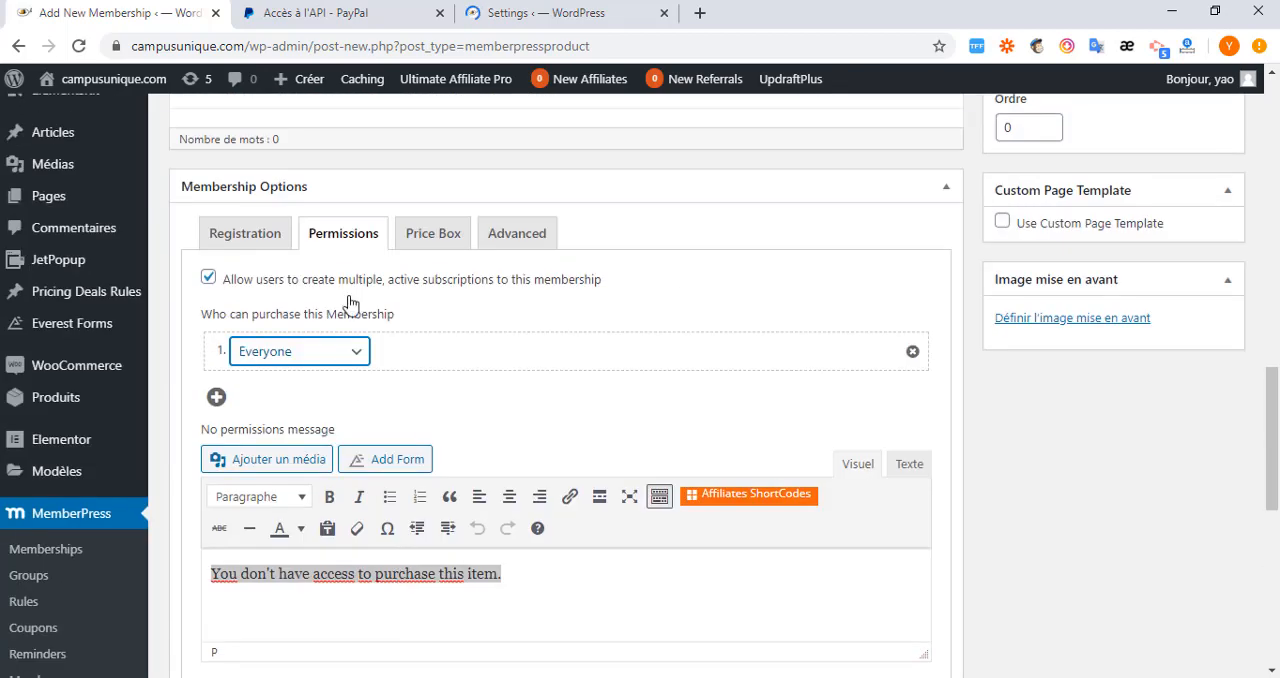
pyautogui.click(422, 240)
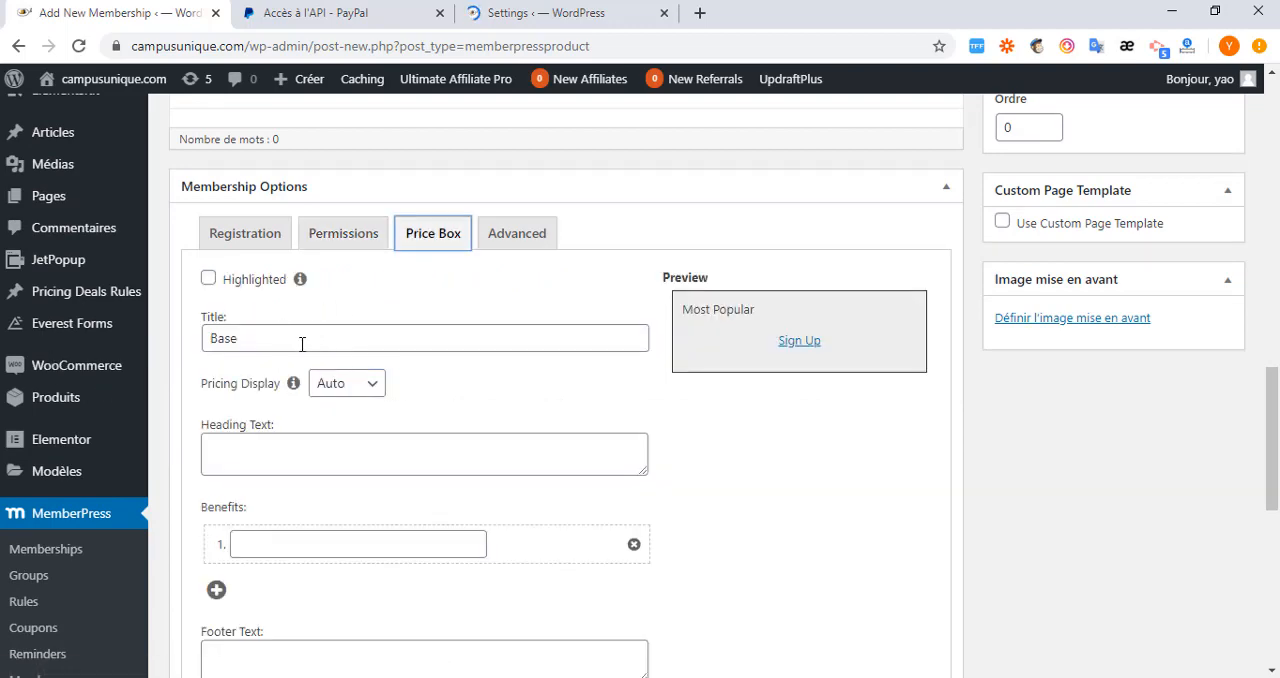
pyautogui.click(269, 338)
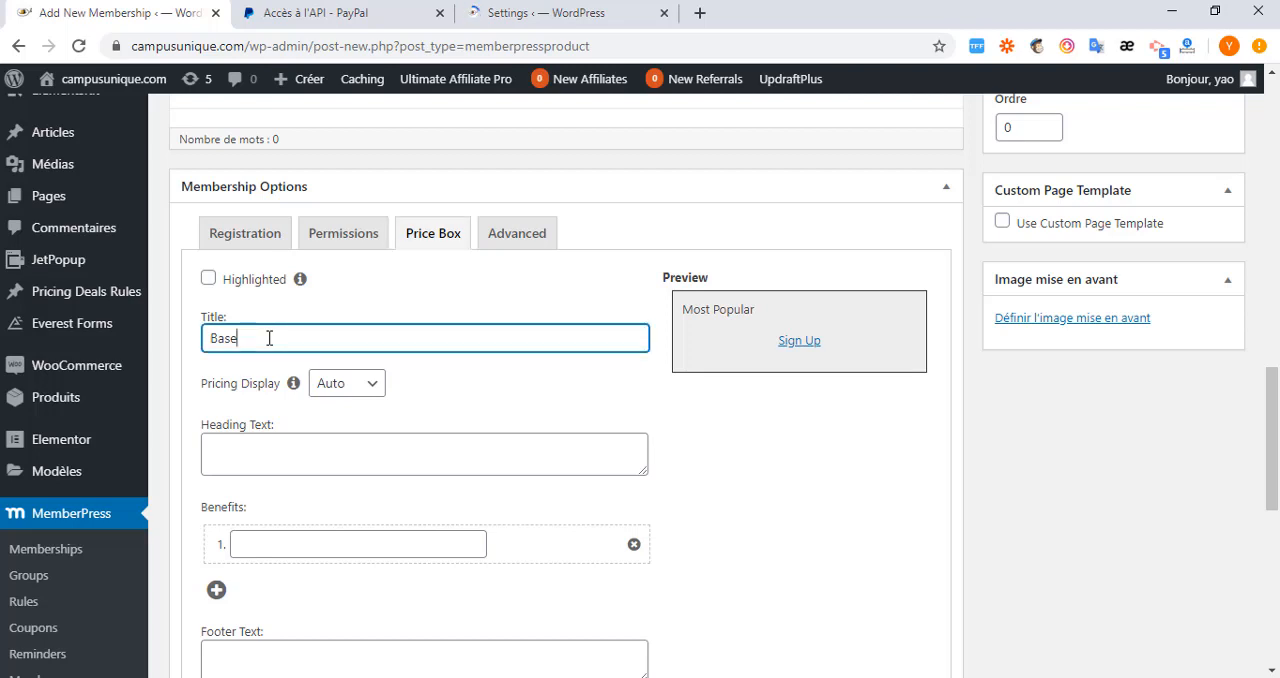
pyautogui.click(285, 452)
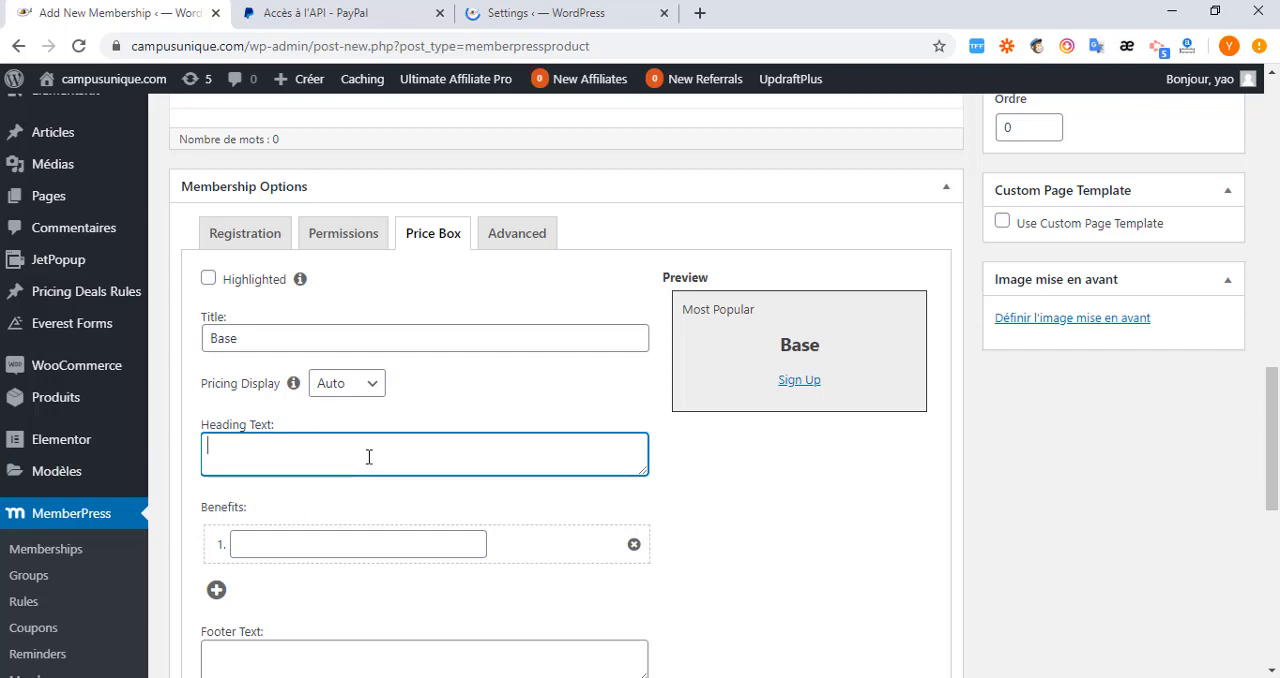
pyautogui.scroll(-1, 369, 457)
pyautogui.write('Populaire')
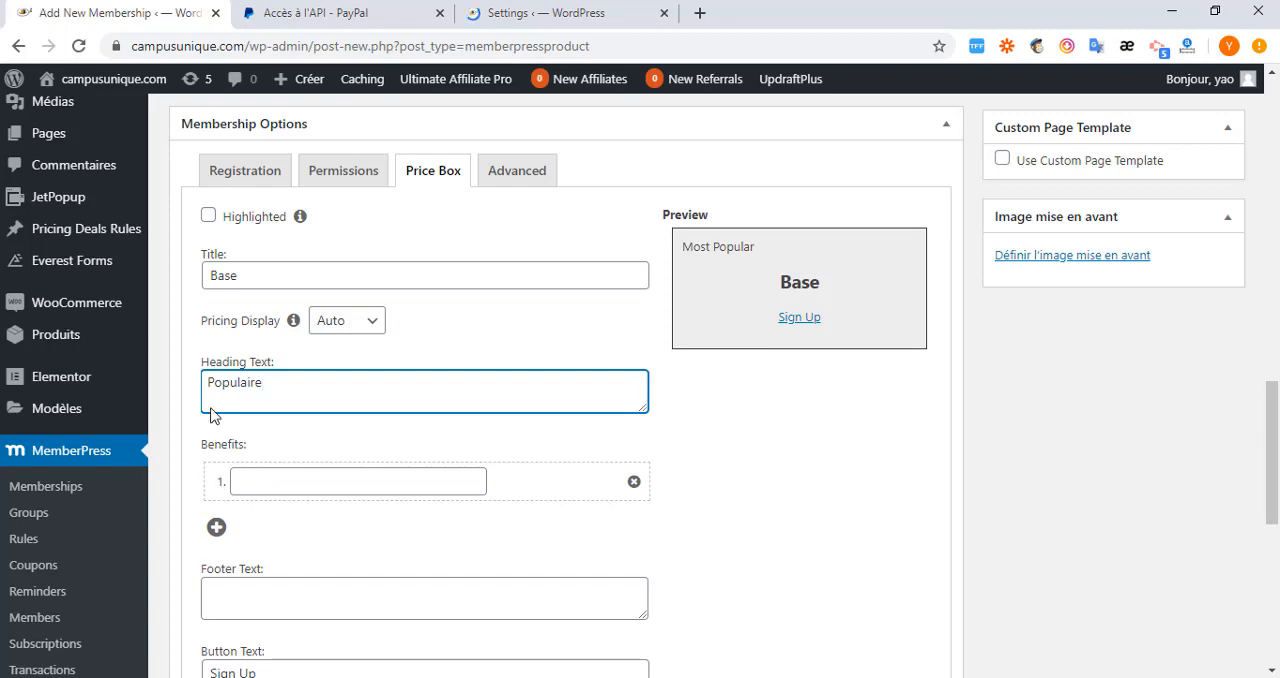
# Open the memberpress.com pricing page in a new browser tab and examine the feature lists of its plans.
pyautogui.click(698, 15)
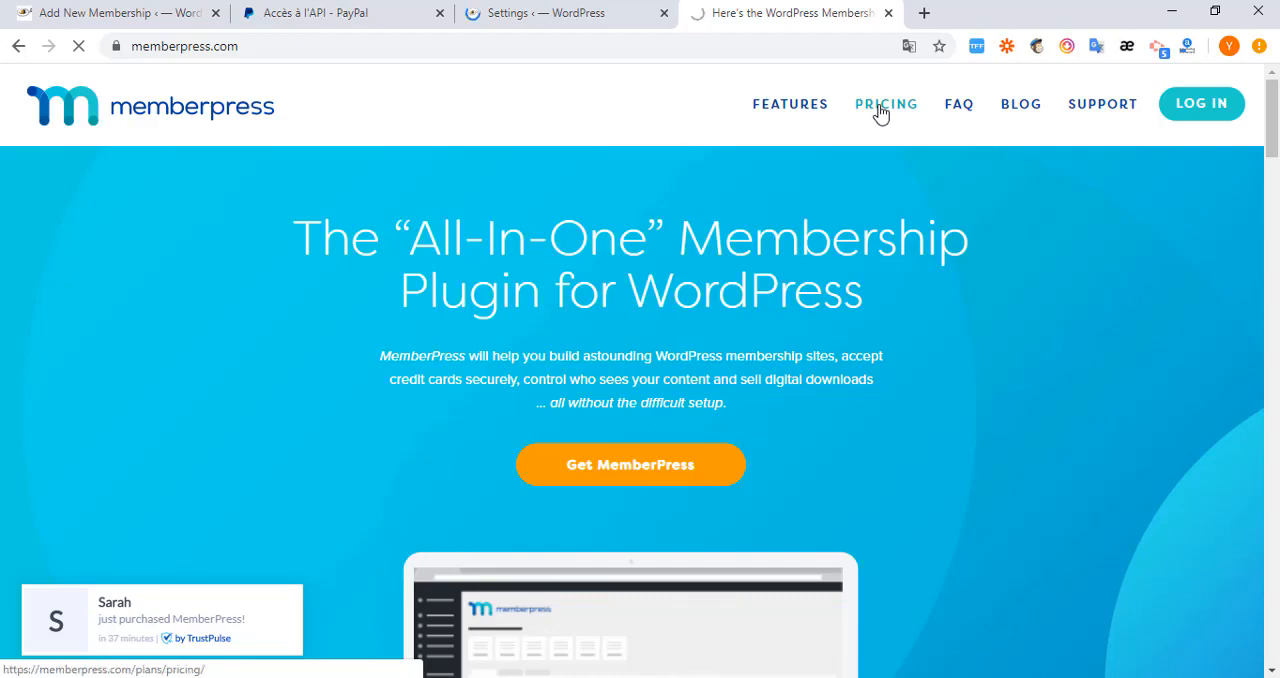
pyautogui.click(880, 113)
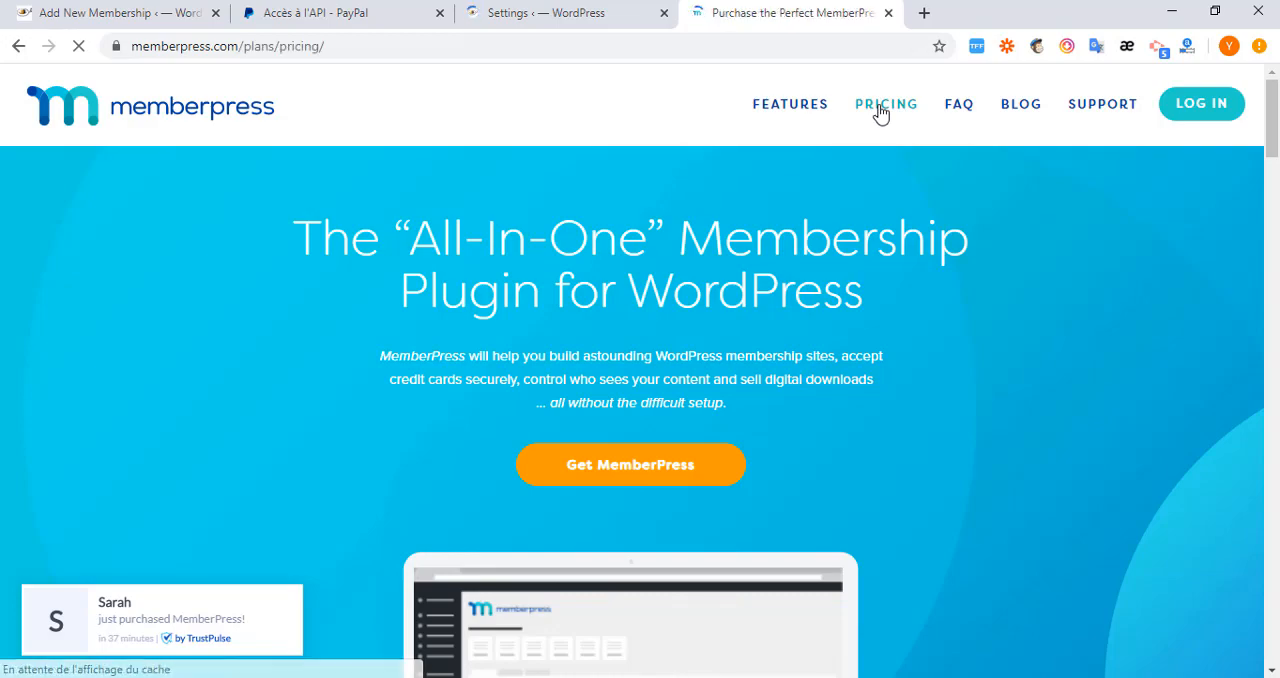
pyautogui.scroll(-3, 511, 423)
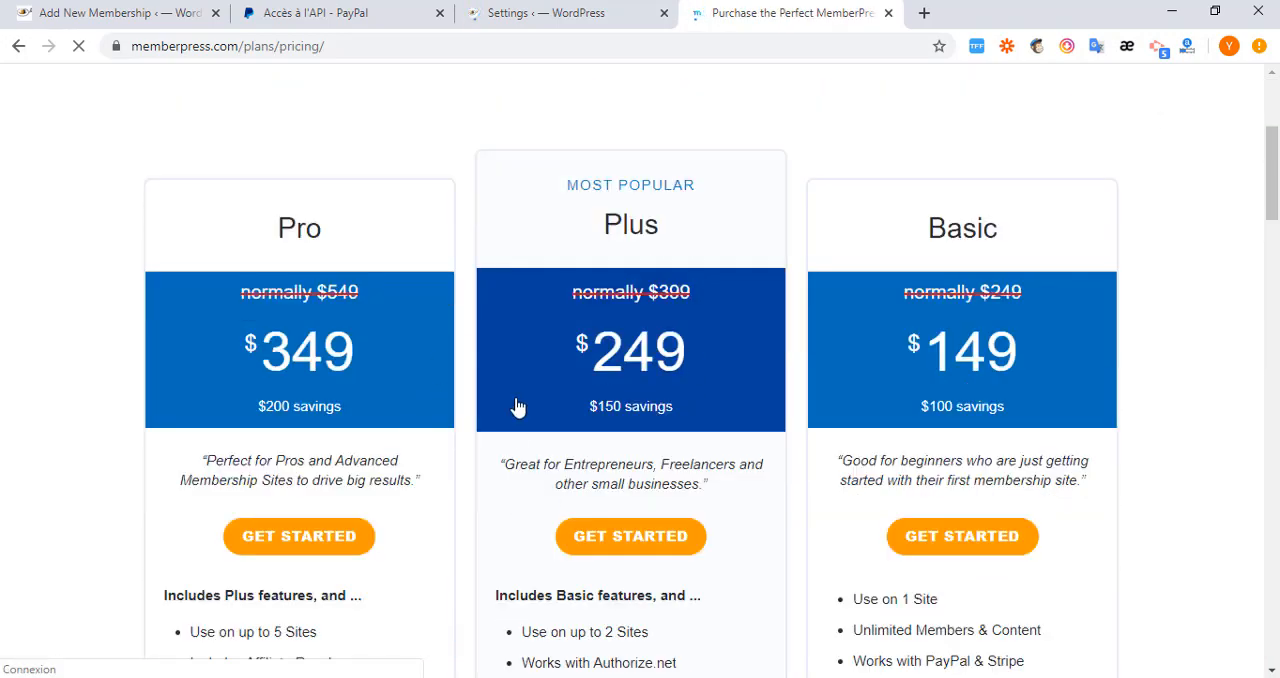
pyautogui.scroll(-2, 540, 450)
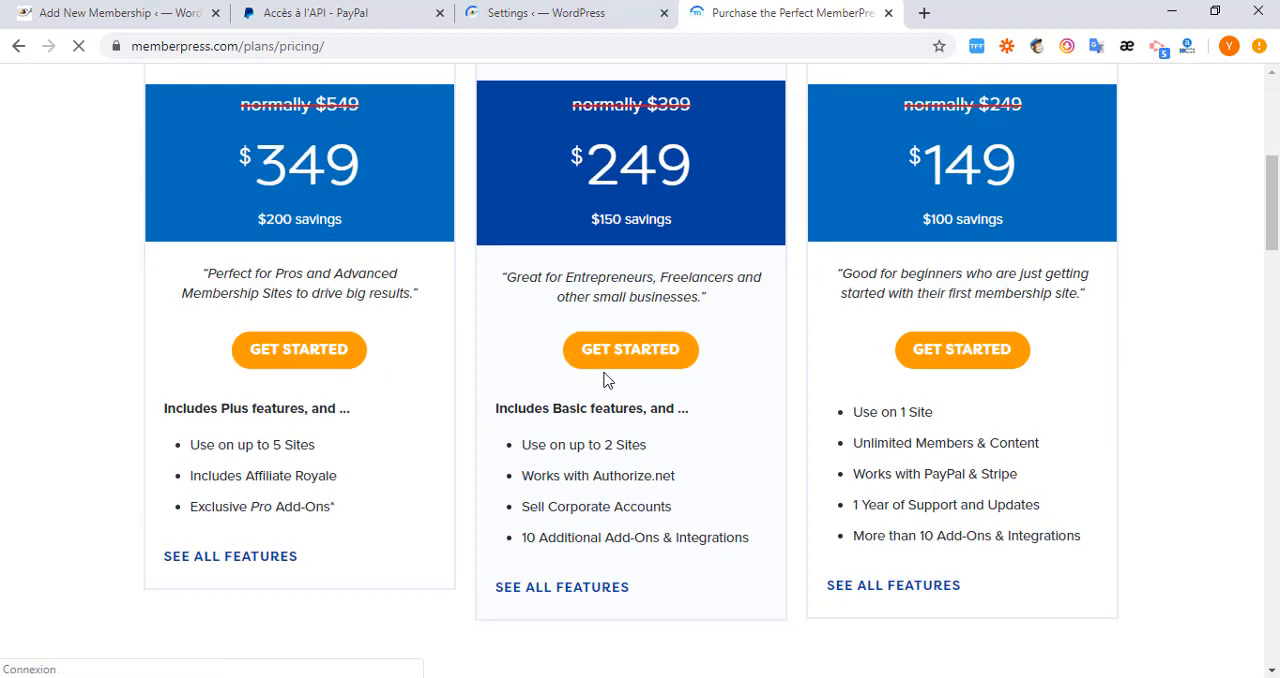
pyautogui.scroll(2, 563, 415)
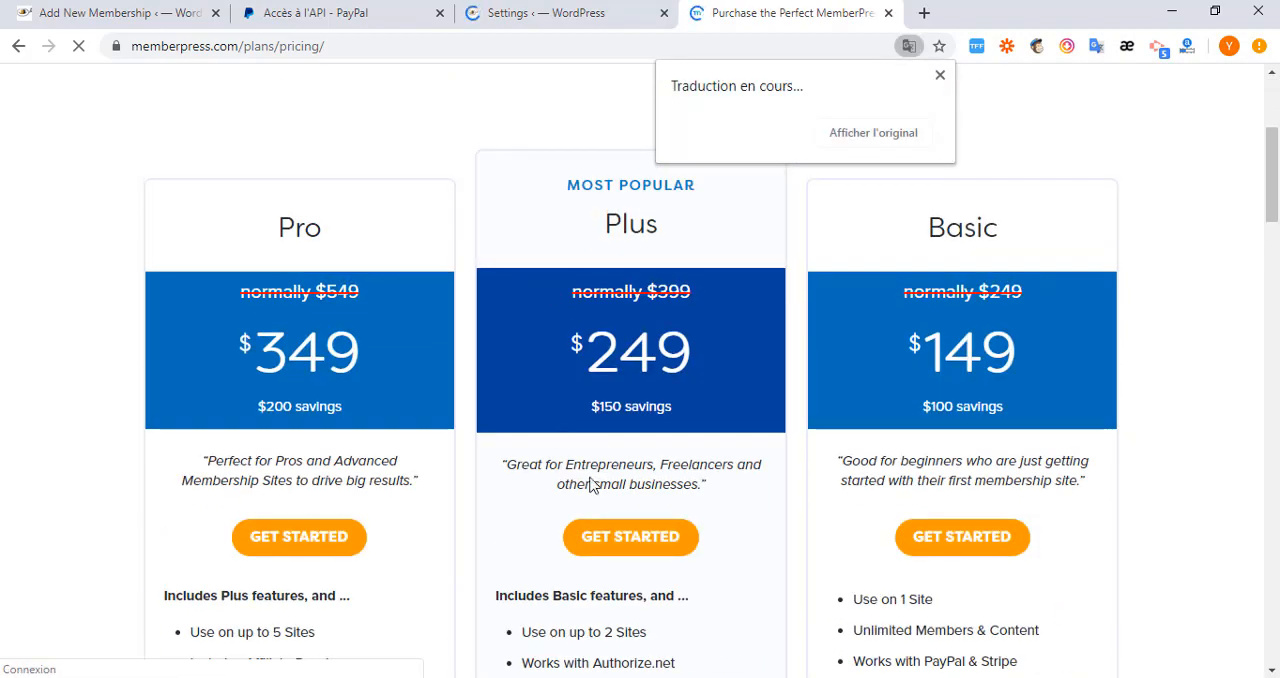
pyautogui.scroll(-2, 591, 495)
pyautogui.scroll(3, 595, 420)
pyautogui.scroll(-3, 580, 440)
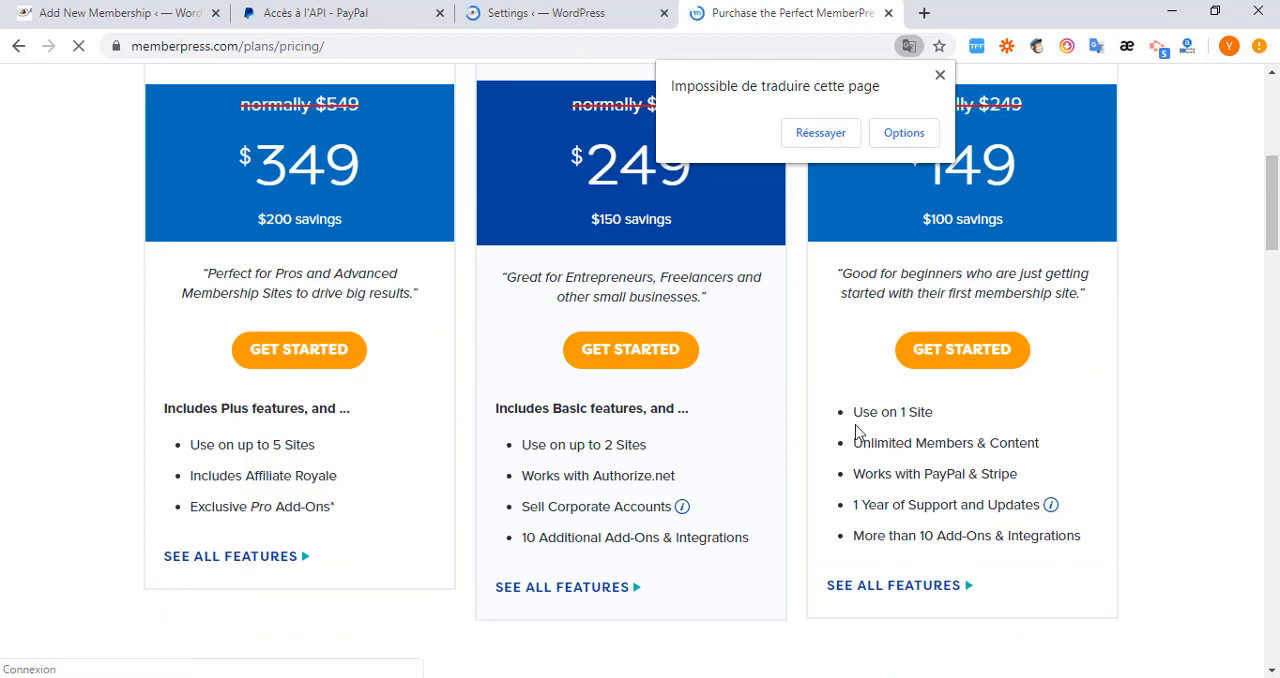
# Copy "Use on 1 Site" from the Basic plan's features and paste it as the price box's first benefit.
pyautogui.tripleClick(938, 424)
pyautogui.hotkey('ctrl', 'c')
pyautogui.rightClick(902, 411)
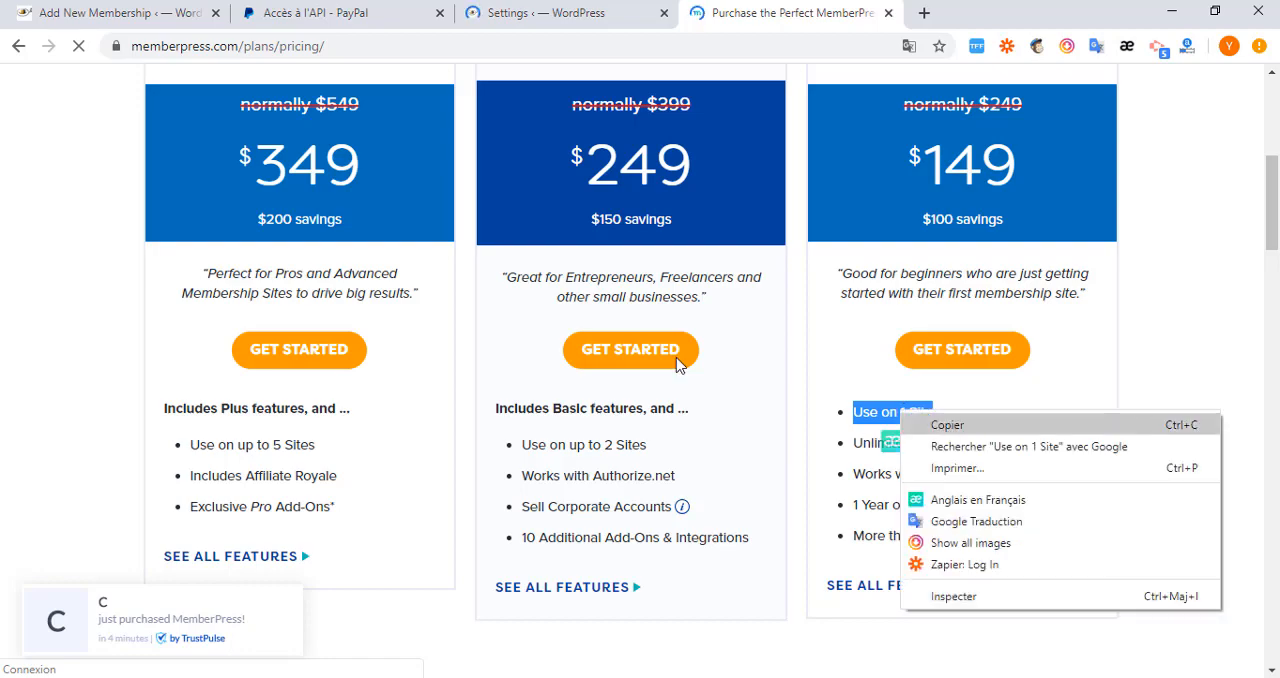
pyautogui.click(945, 421)
pyautogui.click(105, 14)
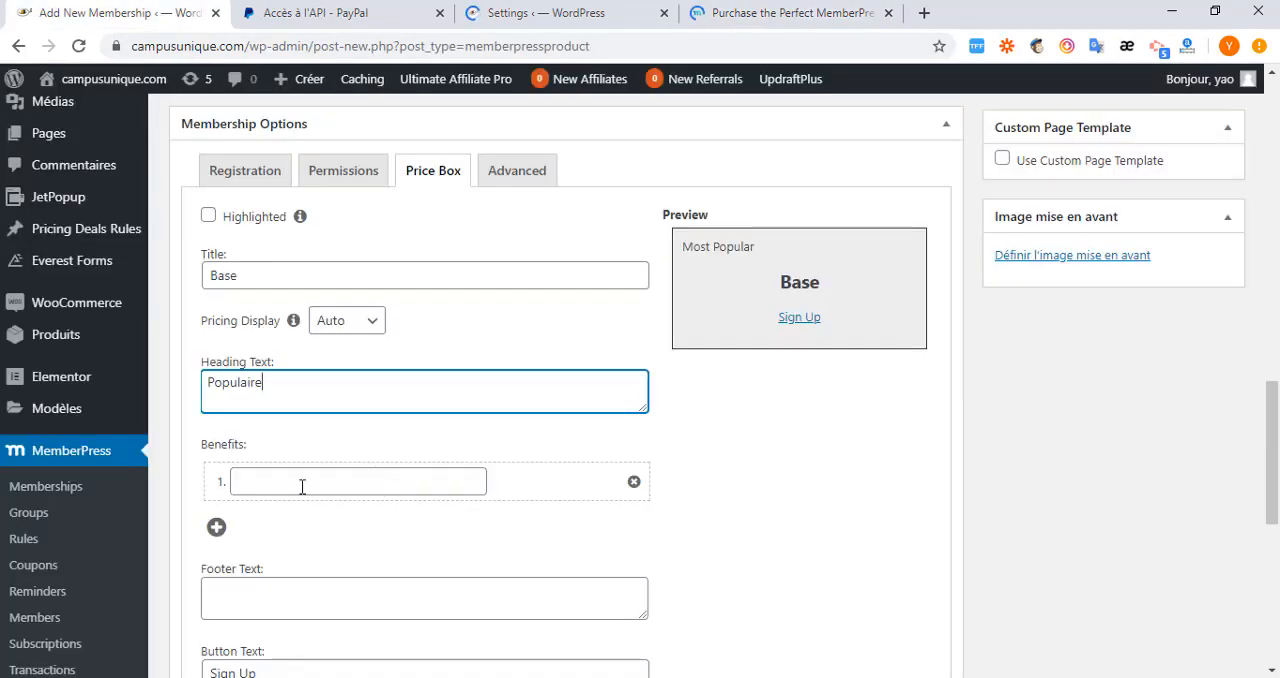
pyautogui.click(302, 486)
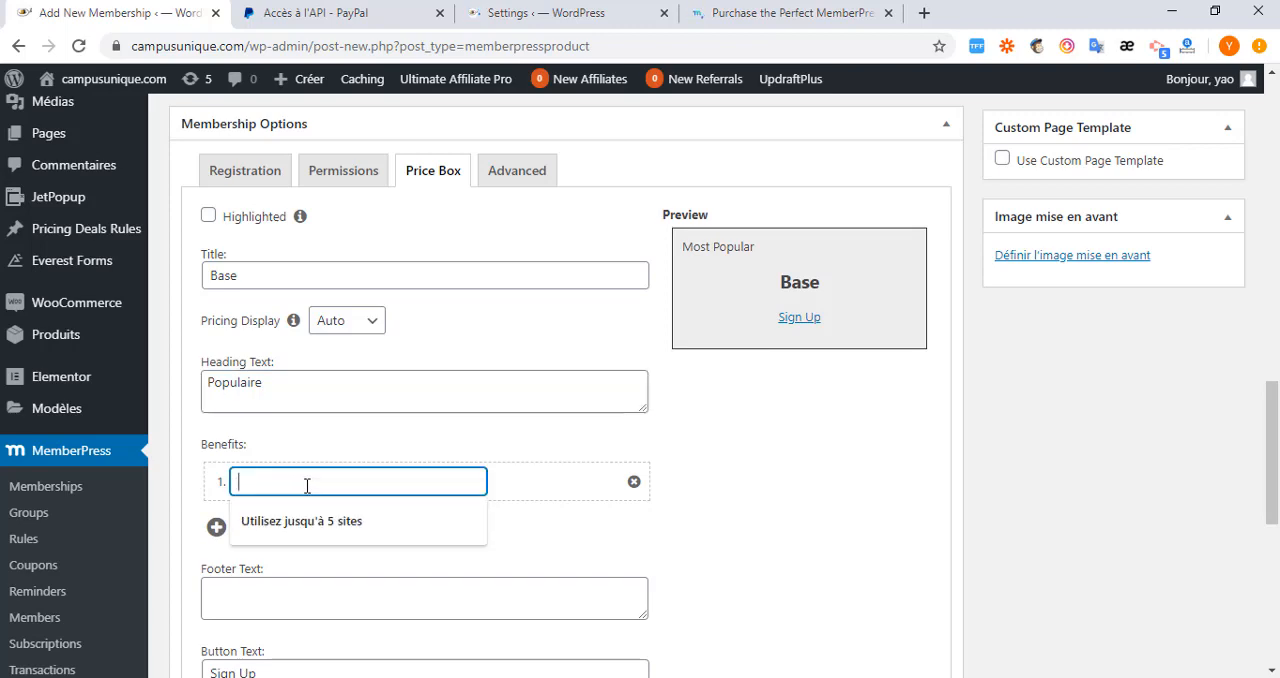
pyautogui.hotkey('ctrl', 'v')
# Copy "Unlimited Members & Content" from the Basic plan and add it as a second benefit in the price box.
pyautogui.click(770, 13)
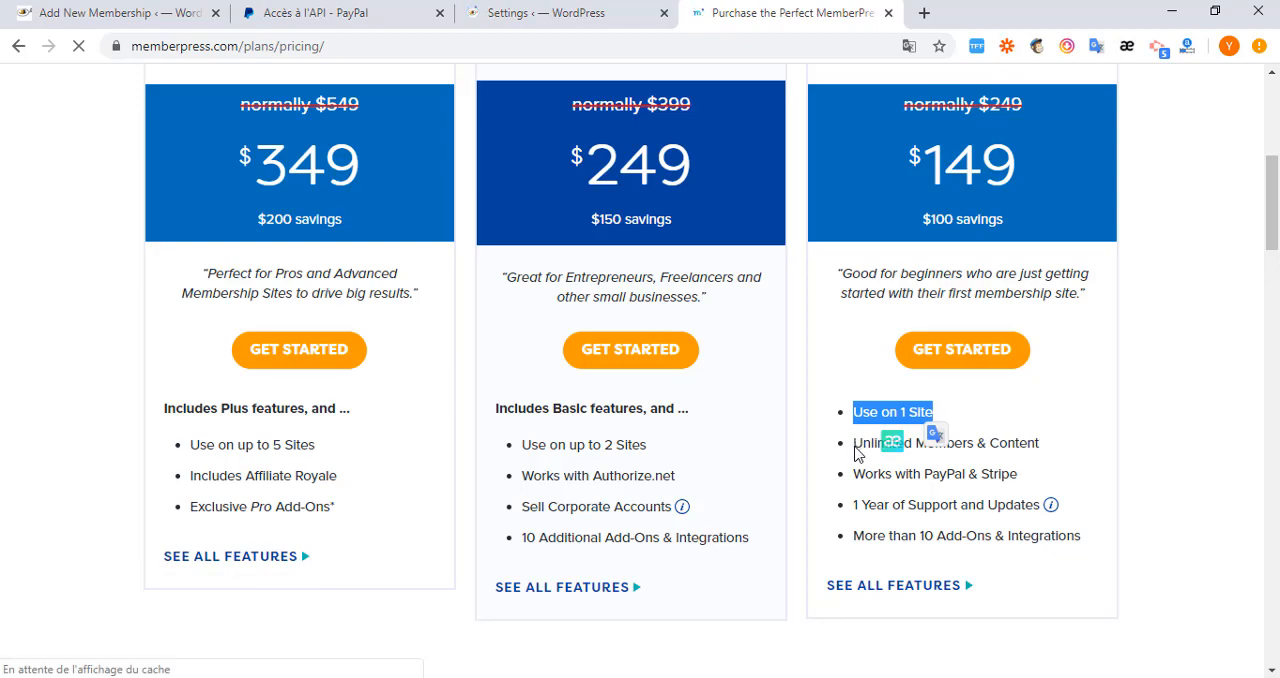
pyautogui.click(857, 455)
pyautogui.tripleClick(925, 446)
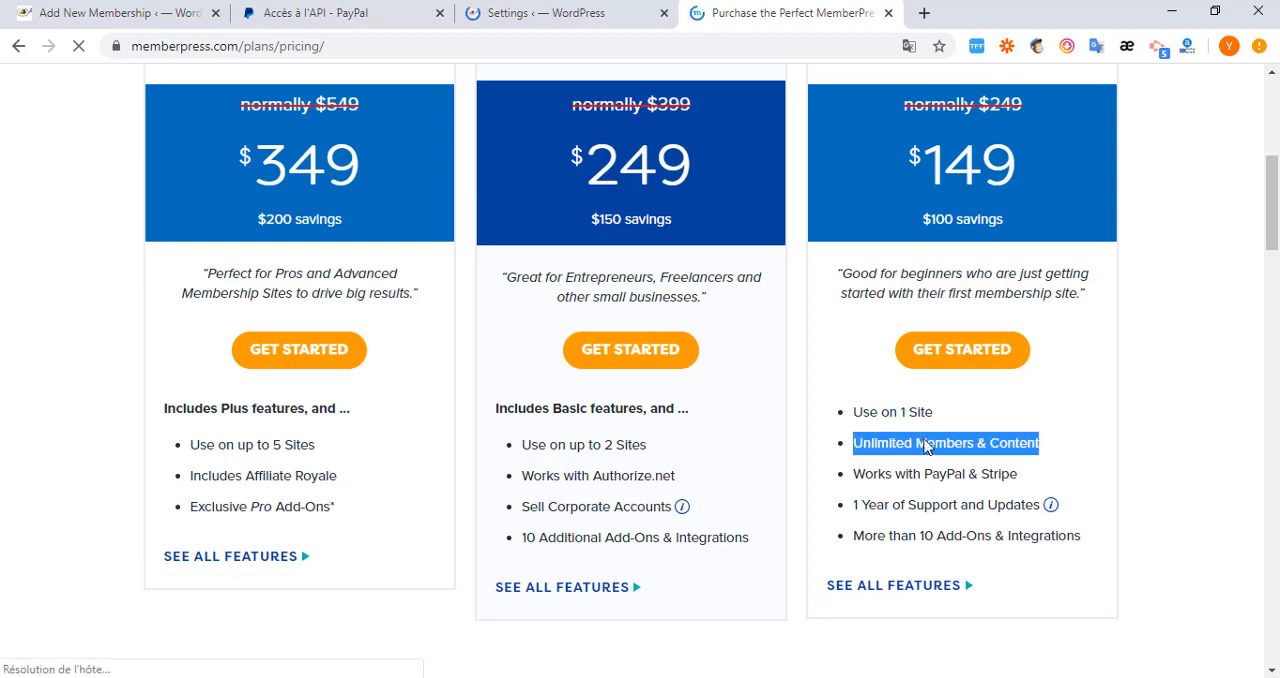
pyautogui.rightClick(925, 446)
pyautogui.click(935, 452)
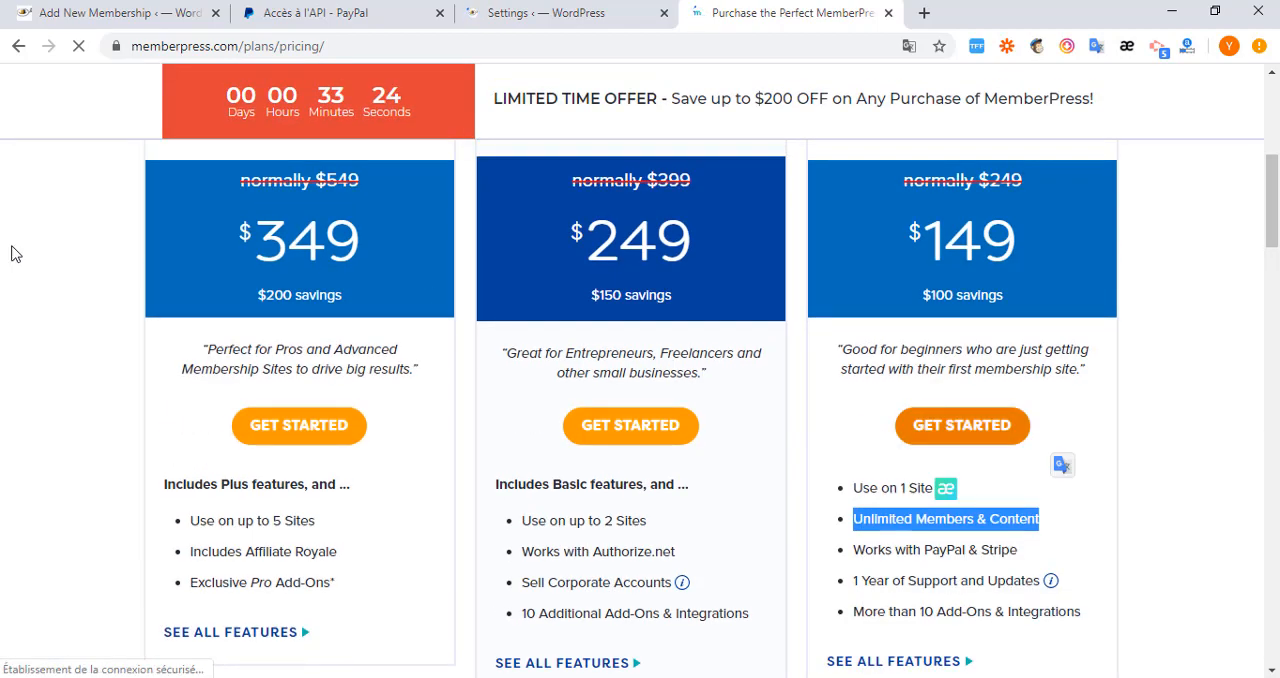
pyautogui.click(82, 14)
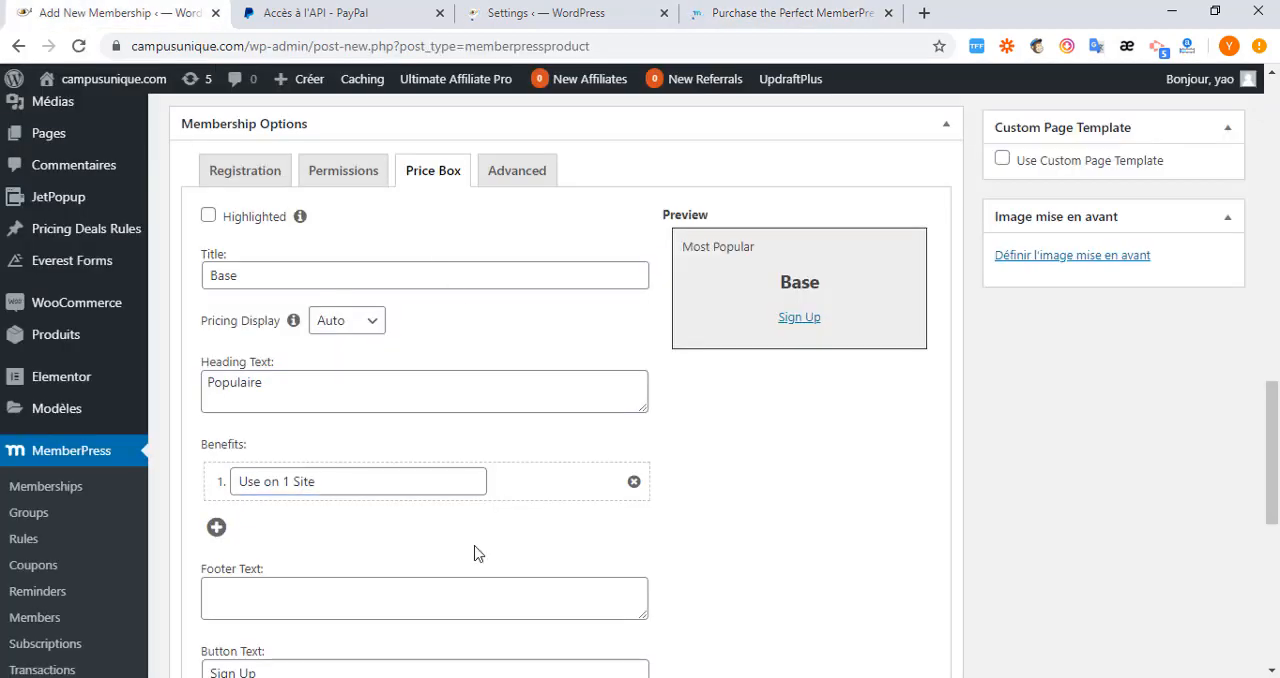
pyautogui.click(218, 529)
pyautogui.click(308, 529)
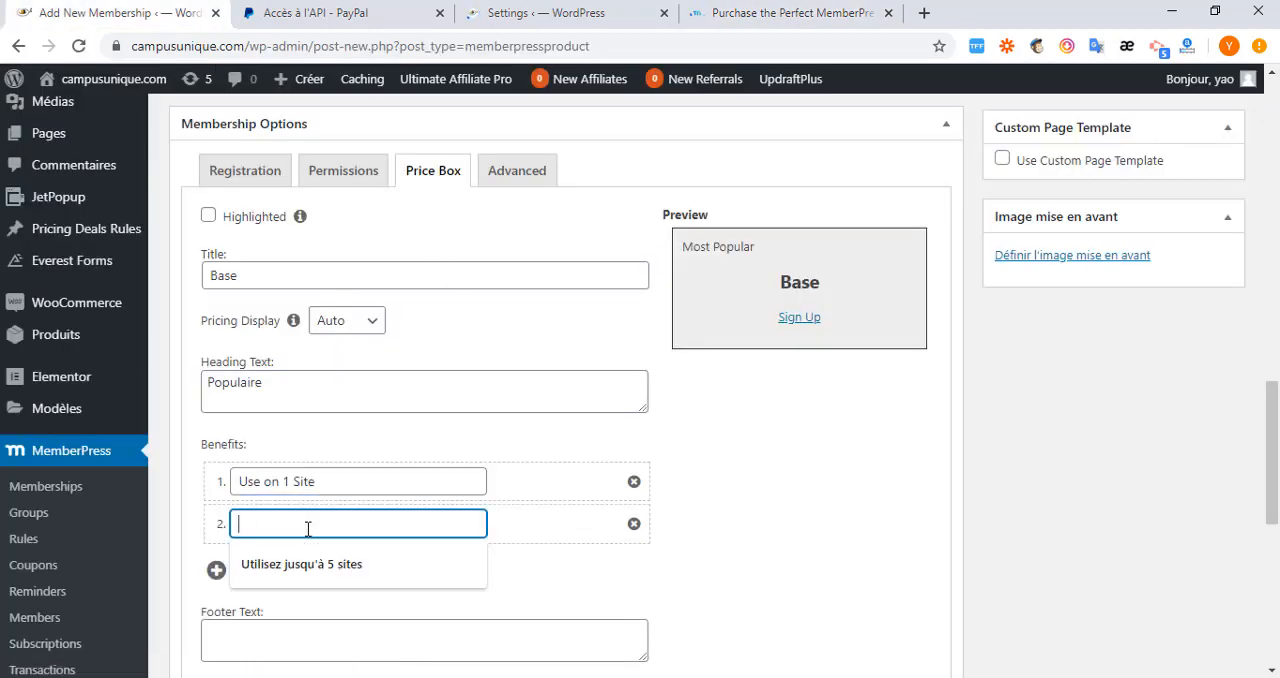
pyautogui.hotkey('ctrl', 'v')
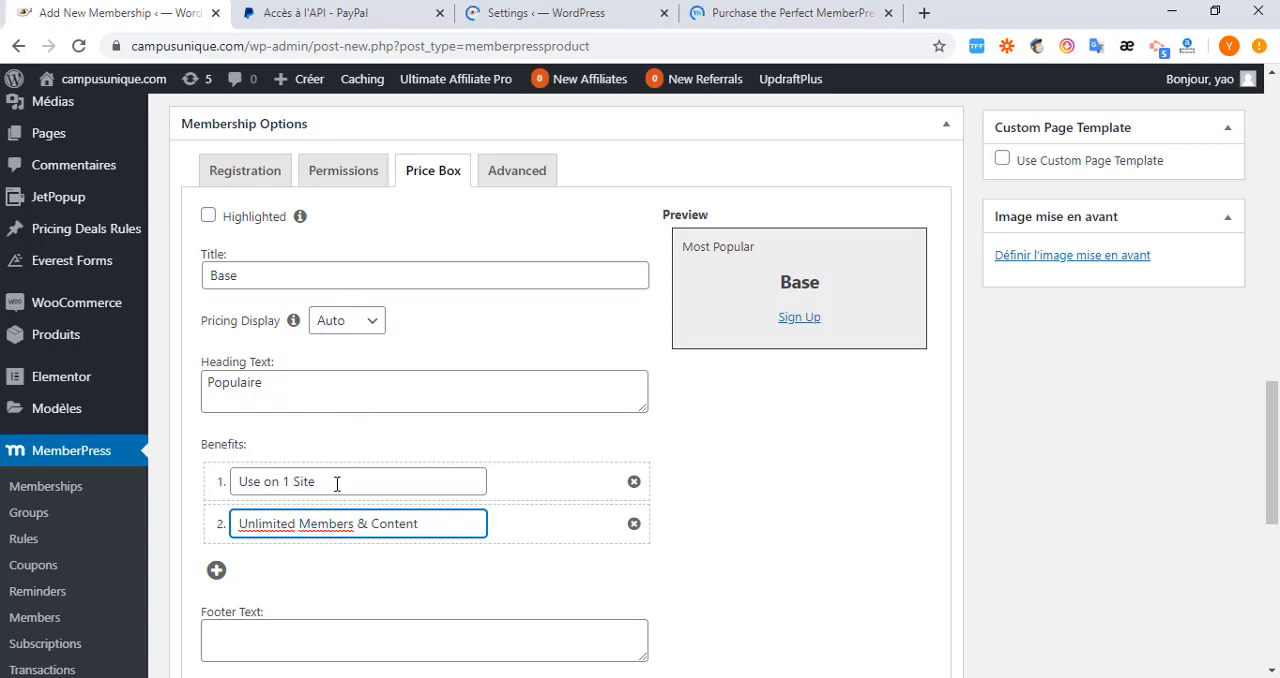
# Replace the price box's button text with S'inscrire.
pyautogui.scroll(-2, 350, 537)
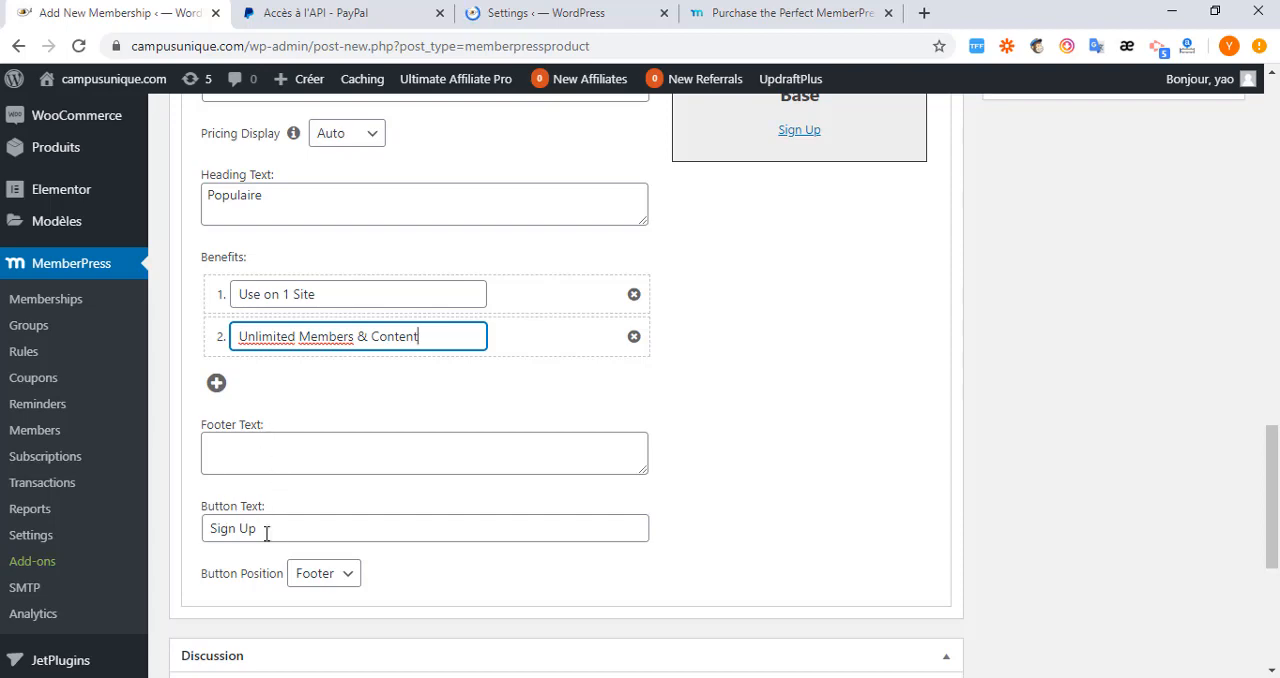
pyautogui.tripleClick(202, 527)
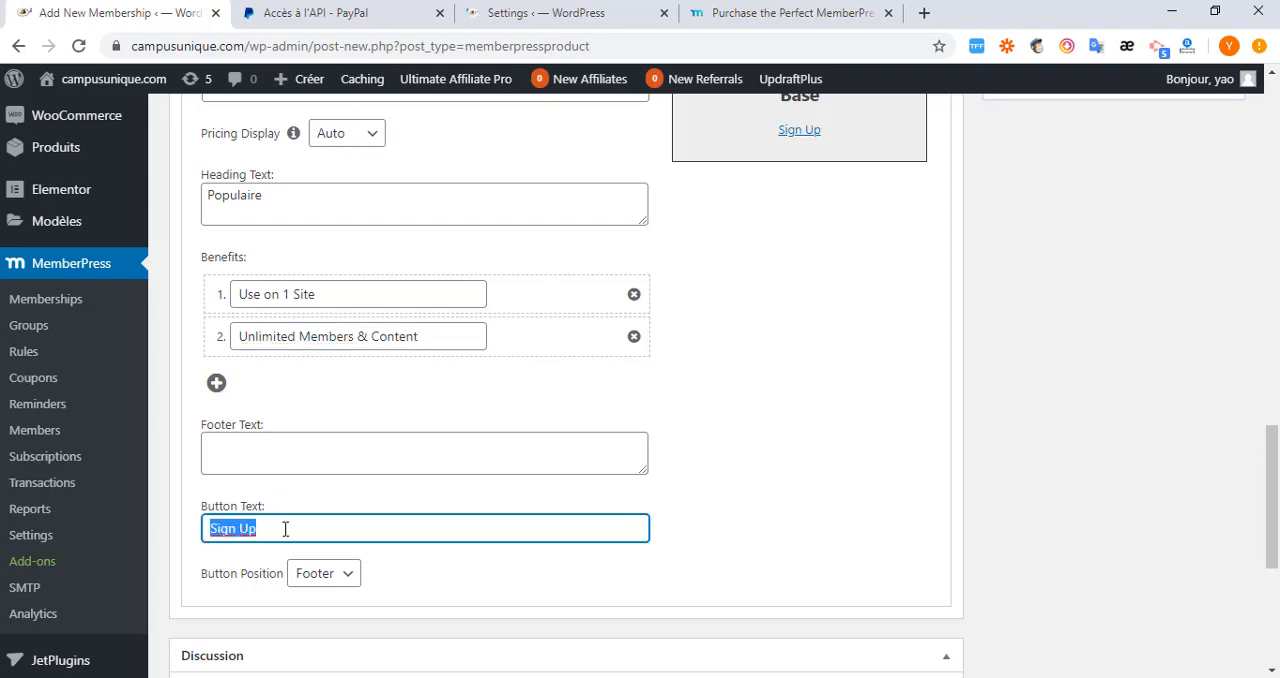
pyautogui.scroll(3, 714, 386)
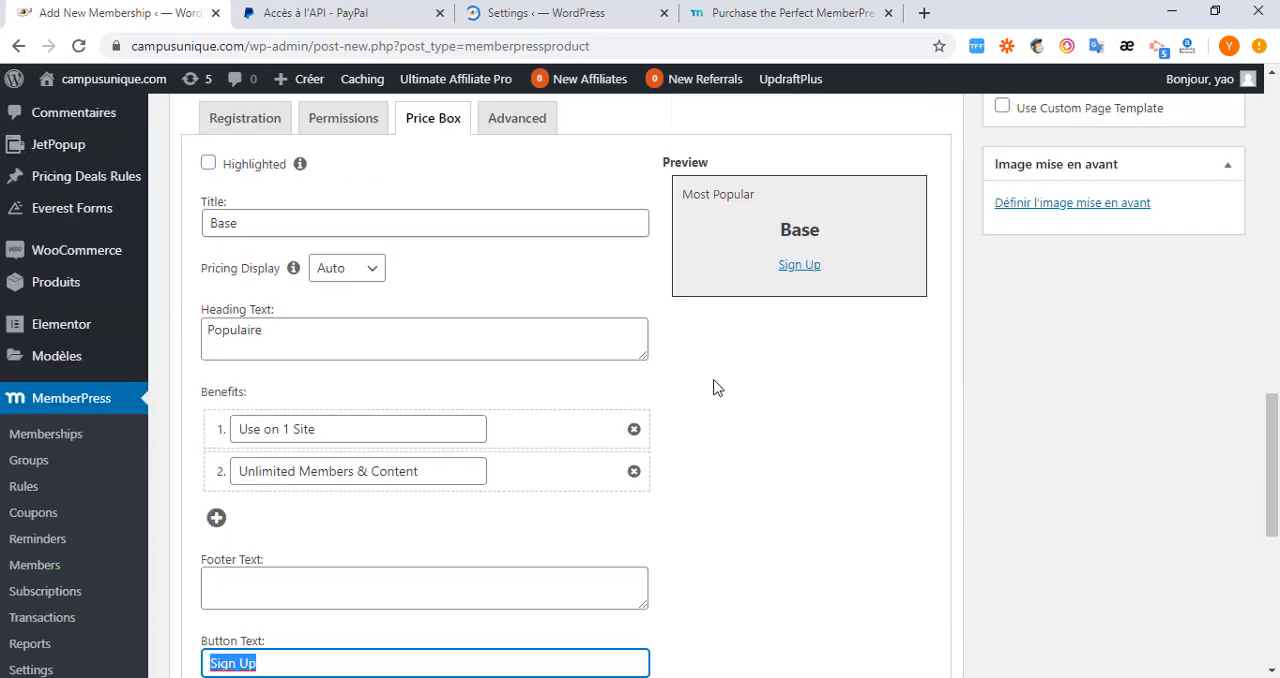
pyautogui.scroll(-2, 611, 500)
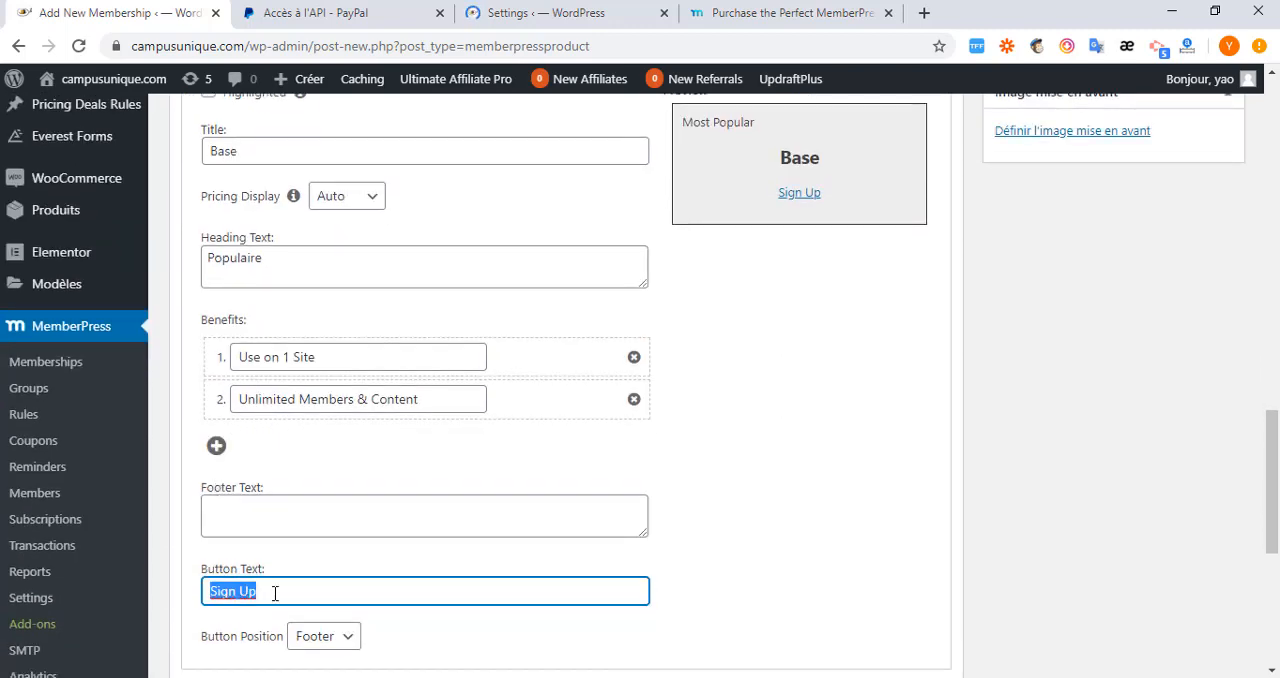
pyautogui.hotkey('ctrl', 'v')
pyautogui.scroll(-2, 275, 593)
pyautogui.press('Tab')
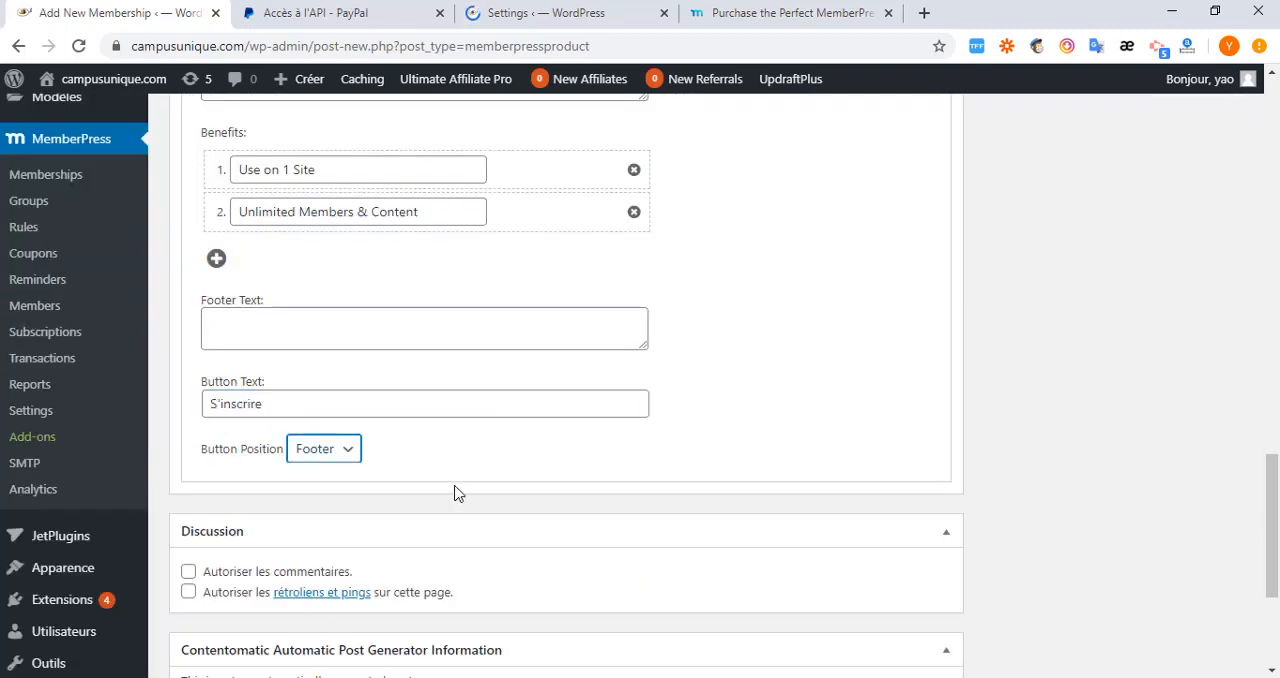
# Review the button position choices without changing the selection and check the price box preview.
pyautogui.click(355, 451)
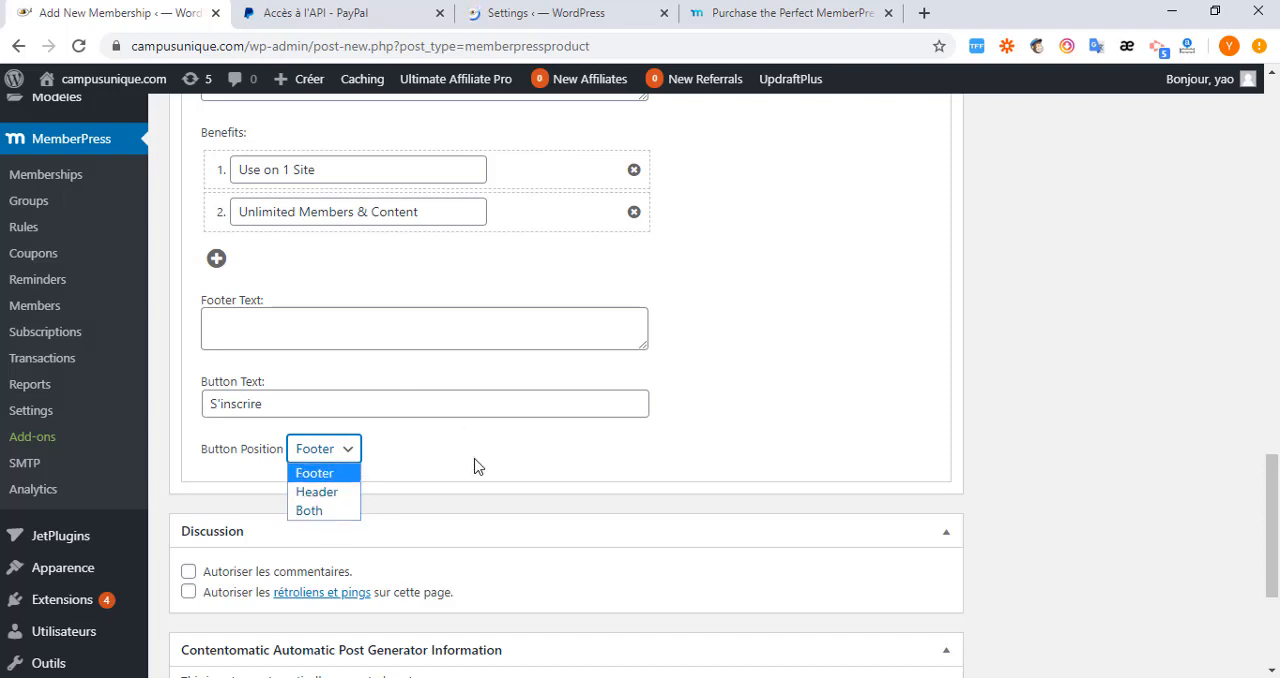
pyautogui.click(427, 461)
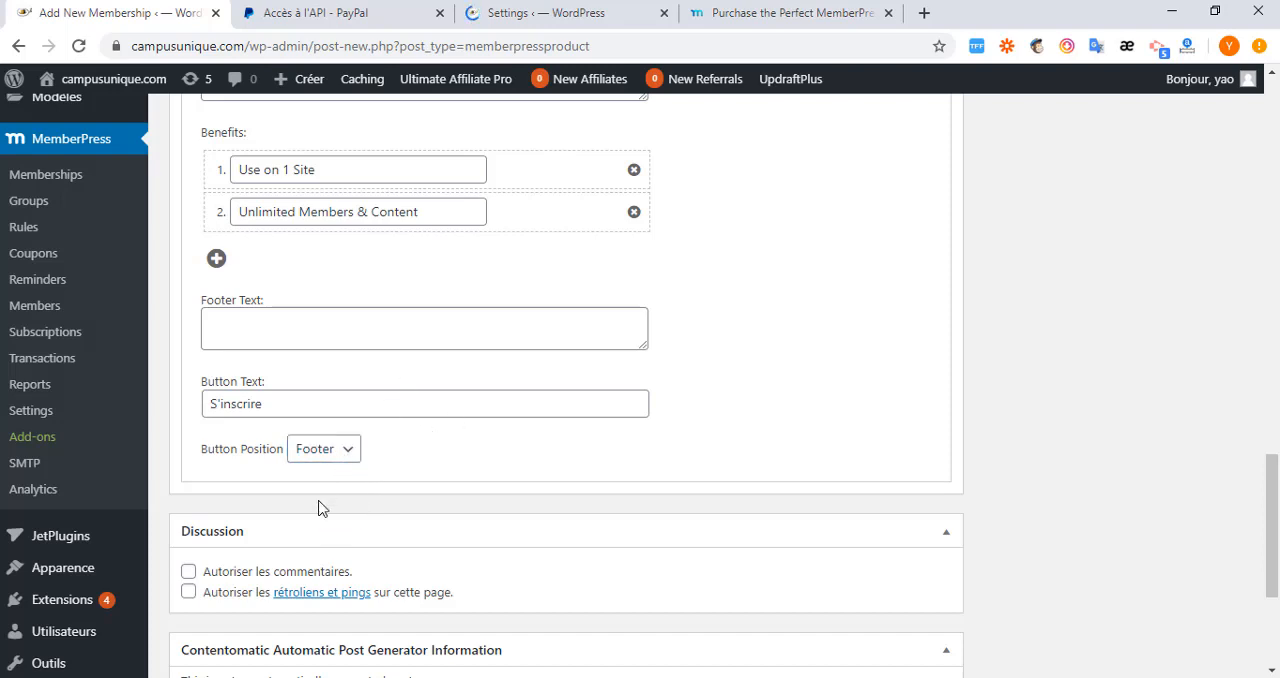
pyautogui.scroll(-2, 280, 535)
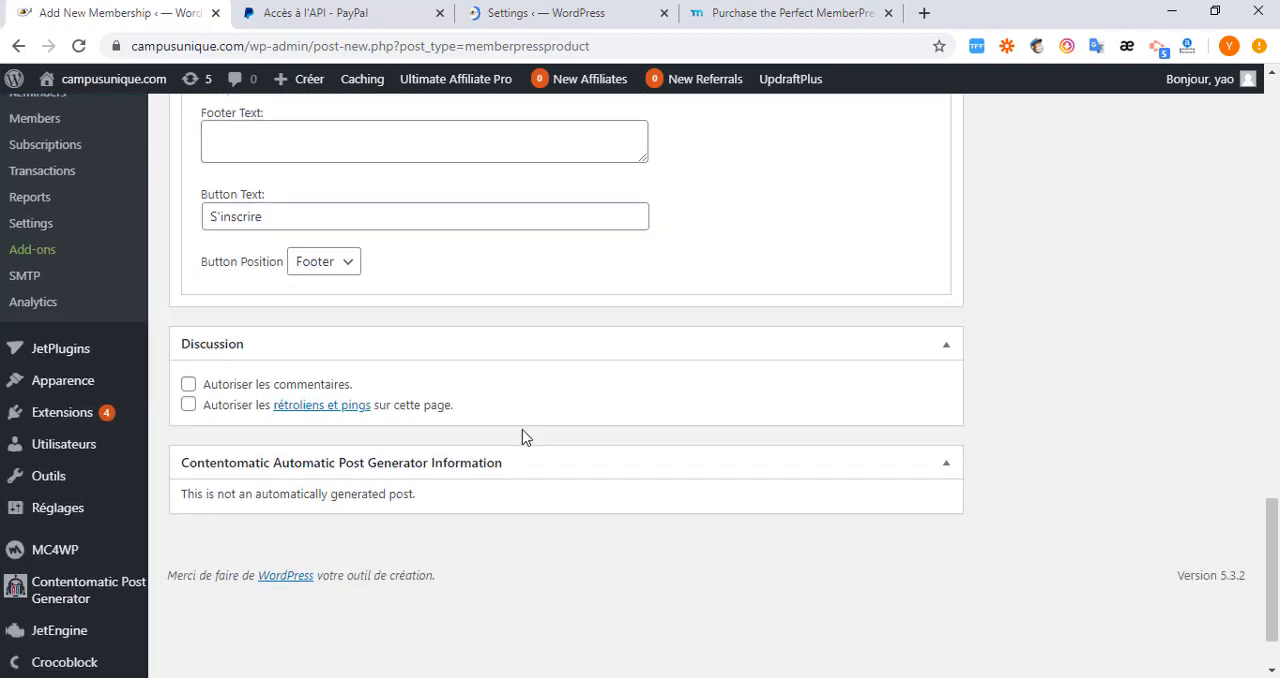
pyautogui.scroll(3, 523, 434)
pyautogui.scroll(3, 526, 389)
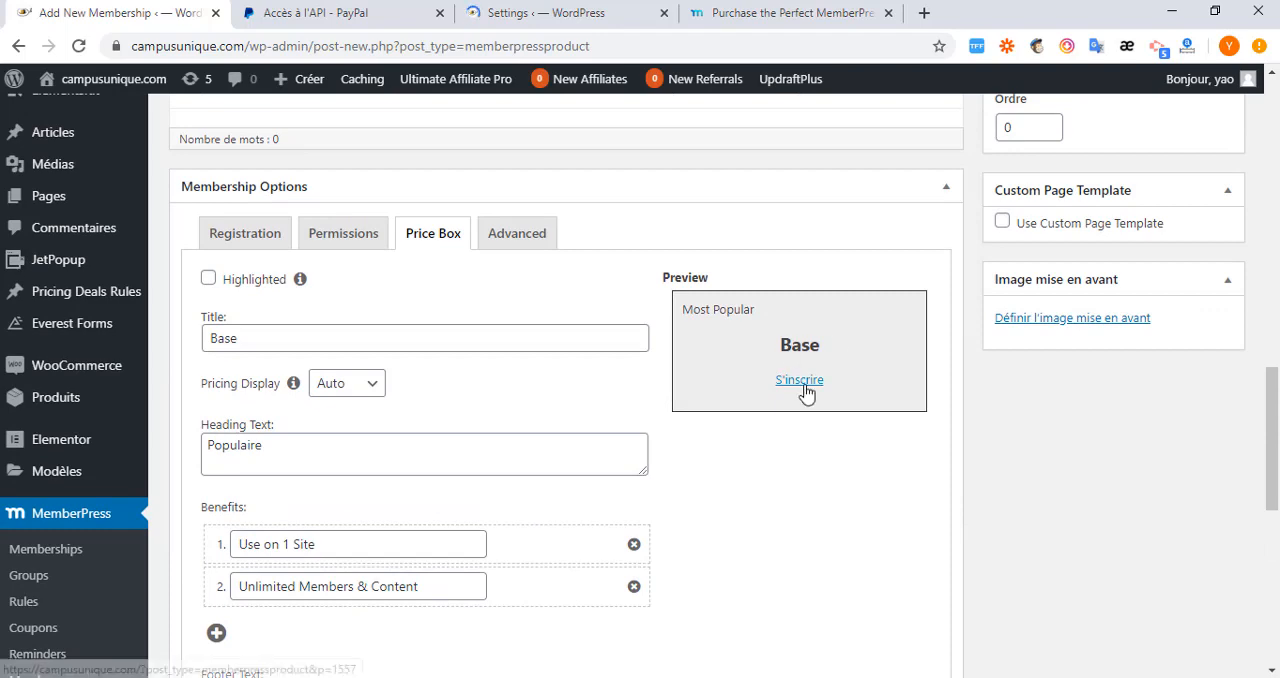
pyautogui.scroll(2, 500, 428)
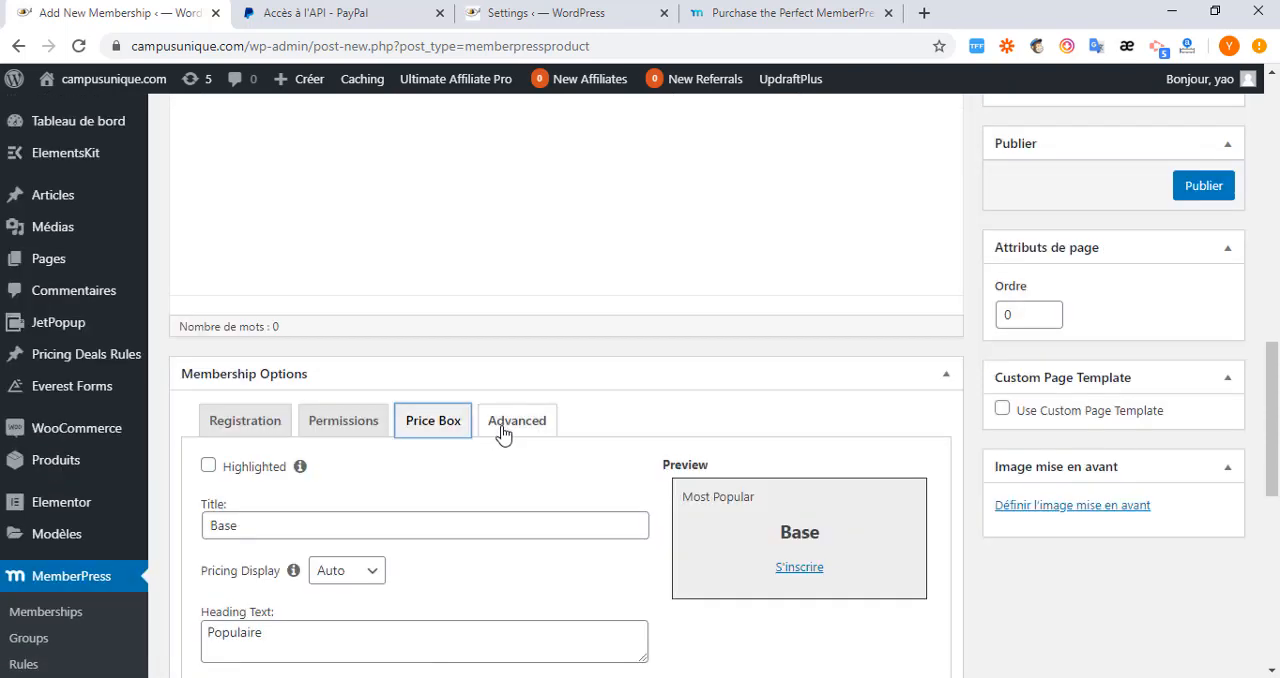
# Examine the membership's advanced options, temporarily enabling Custom Login Redirect URLs to view its fields.
pyautogui.click(503, 428)
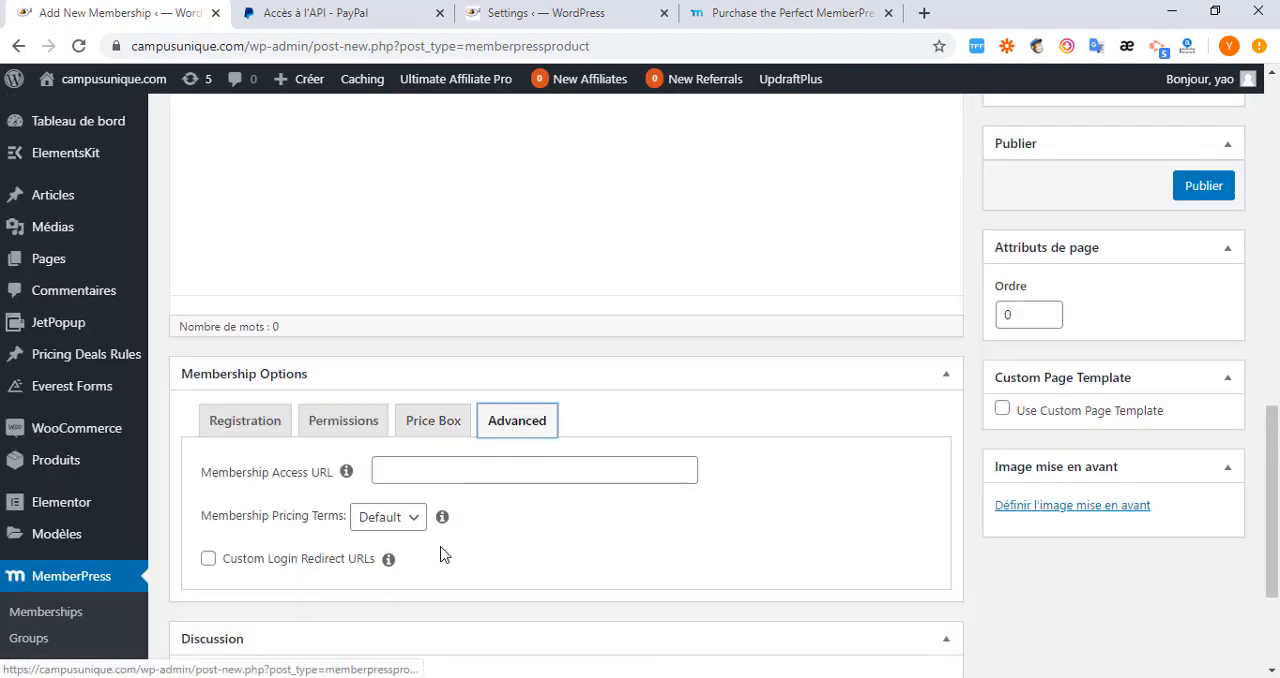
pyautogui.click(401, 472)
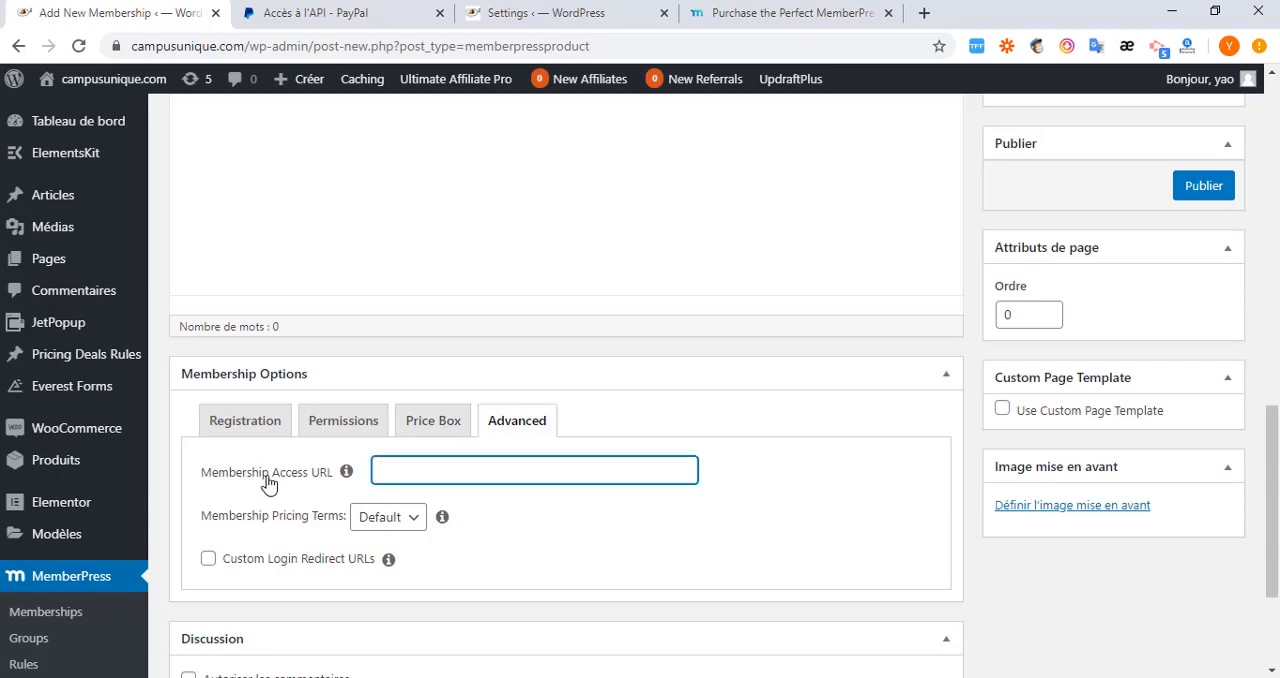
pyautogui.scroll(-1, 279, 560)
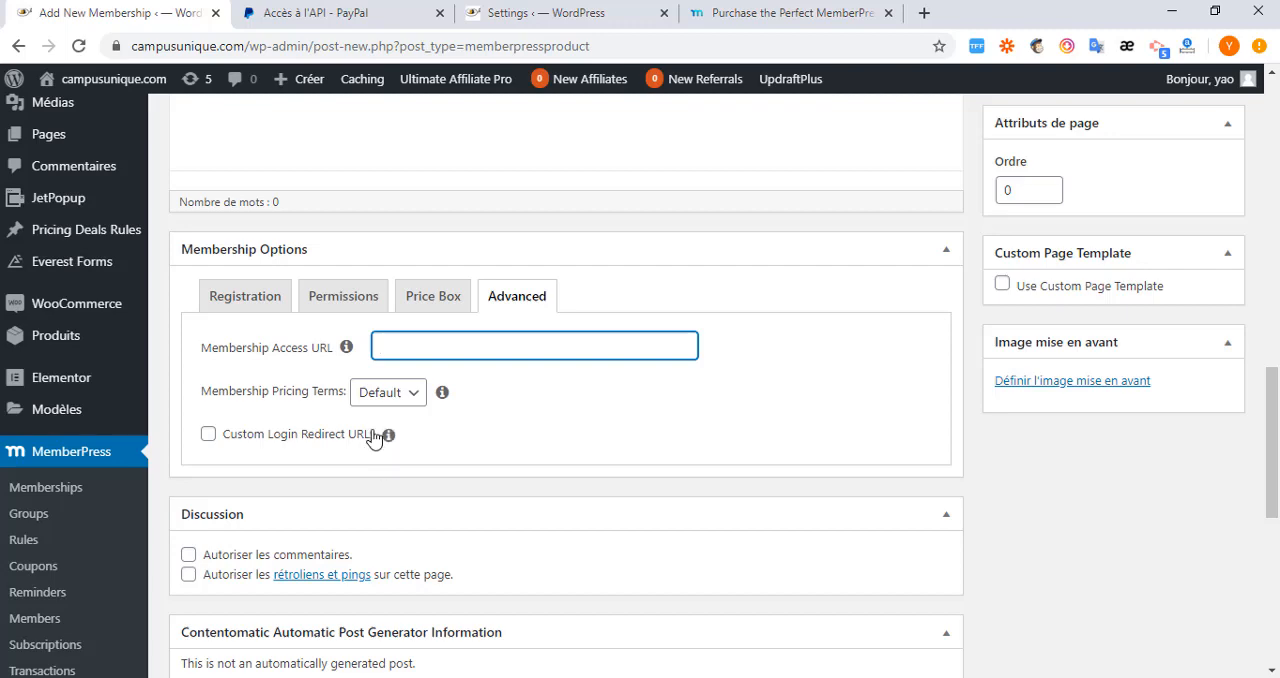
pyautogui.click(209, 438)
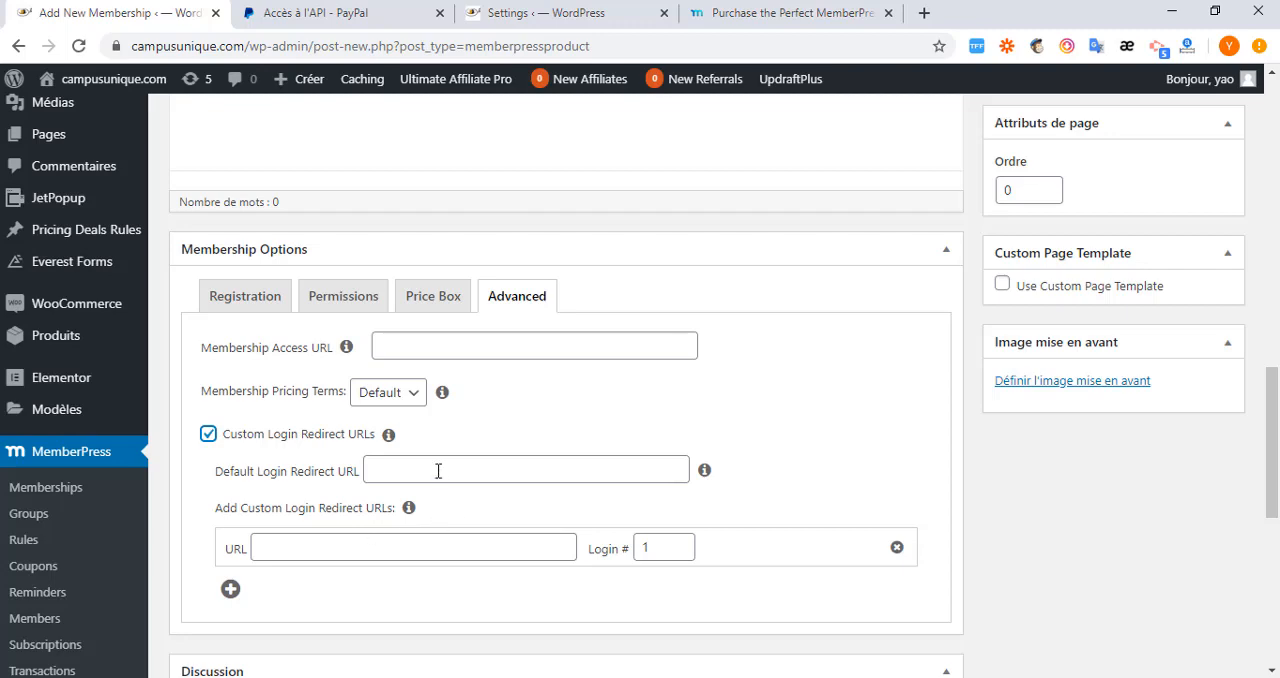
pyautogui.click(208, 435)
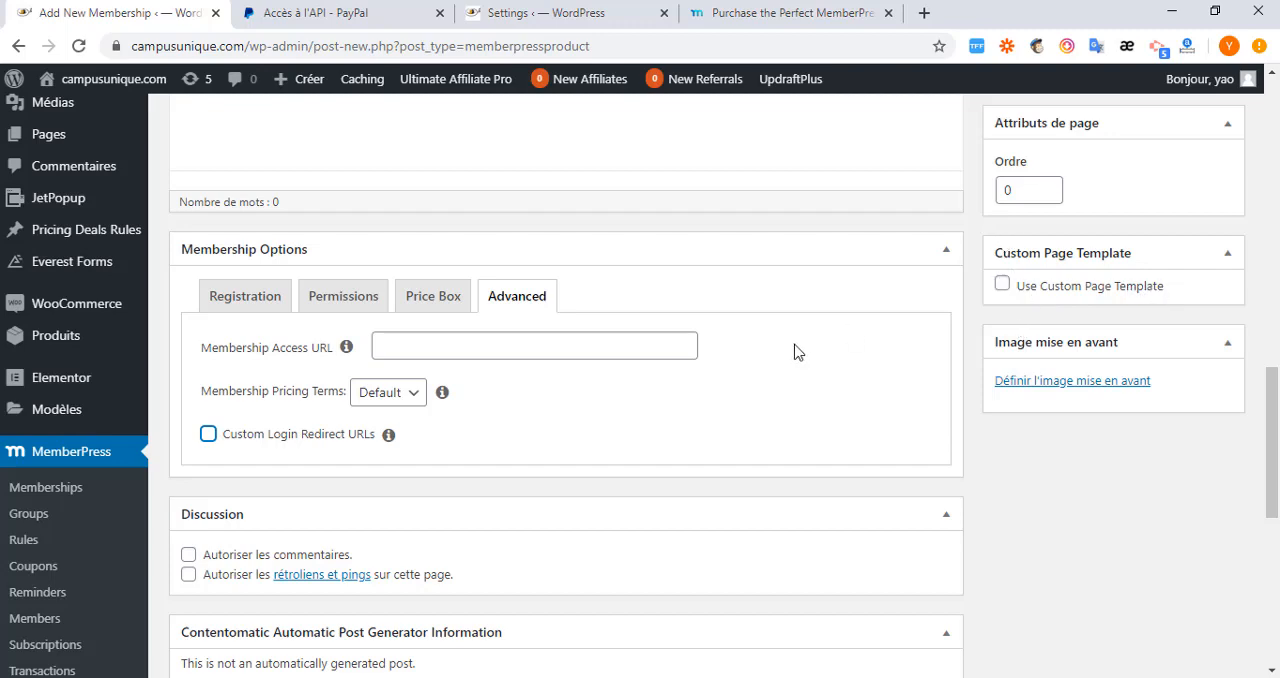
# Temporarily enable the custom page template option to view the available templates, leaving it disabled.
pyautogui.scroll(3, 720, 354)
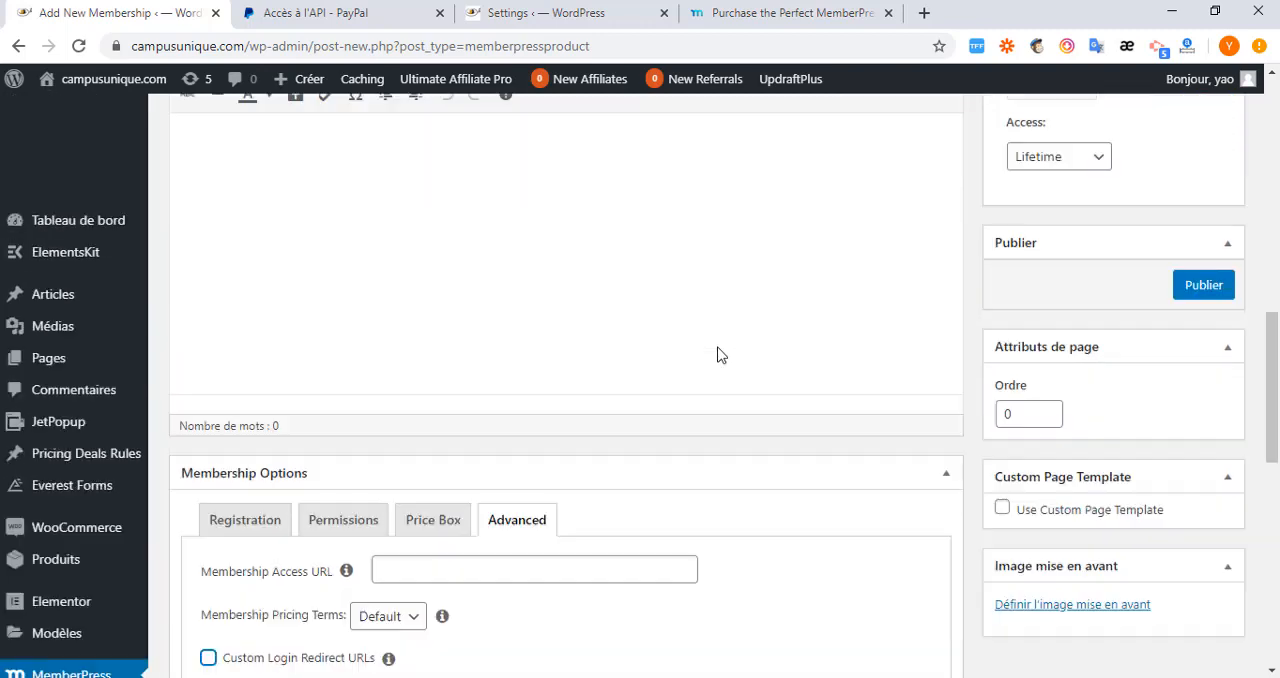
pyautogui.scroll(-3, 903, 374)
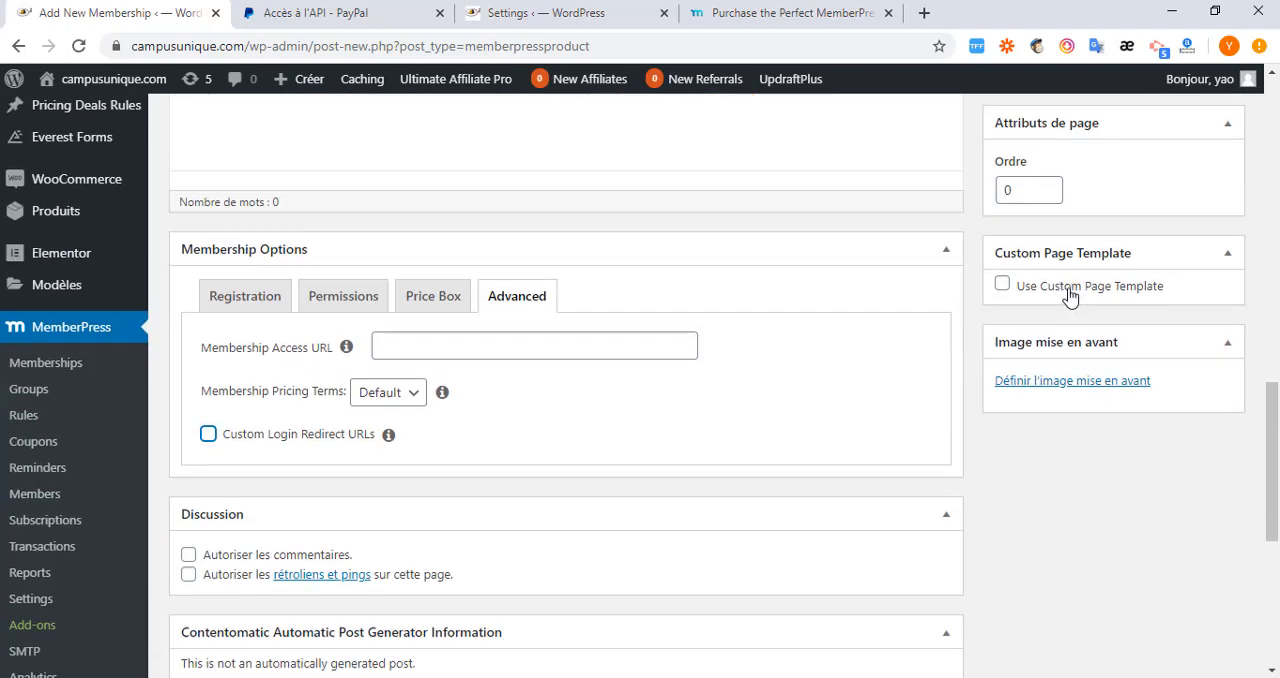
pyautogui.click(1007, 286)
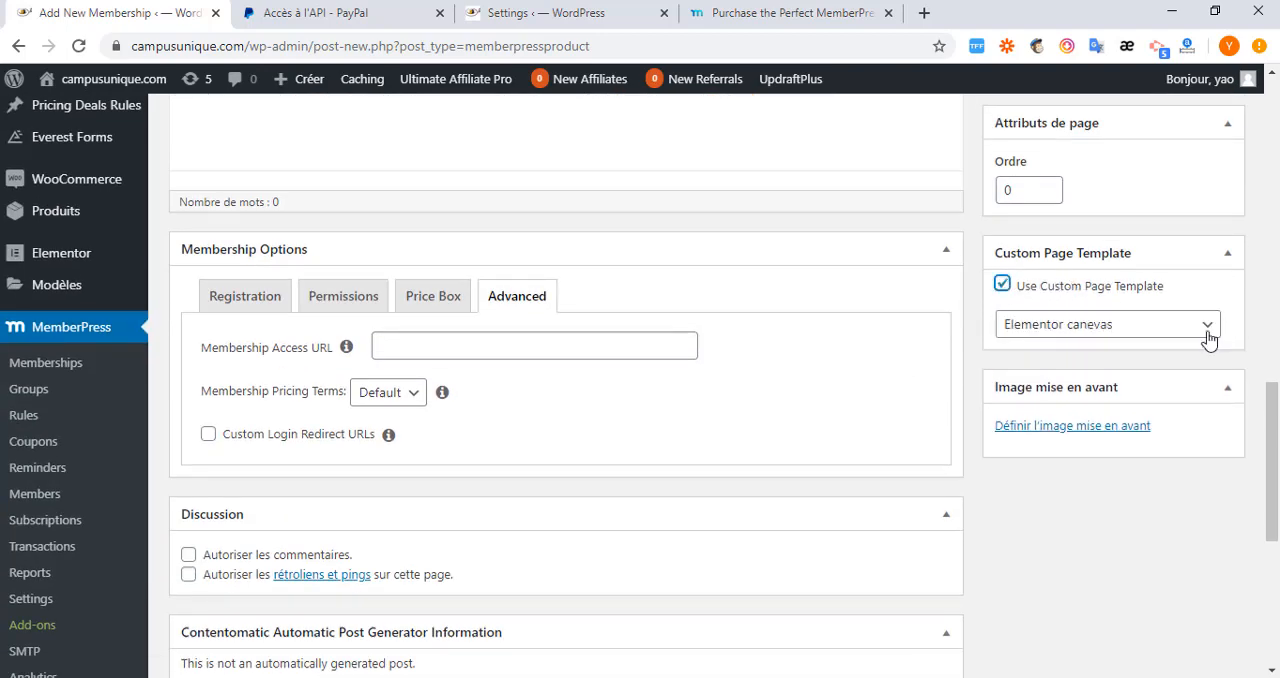
pyautogui.click(1208, 334)
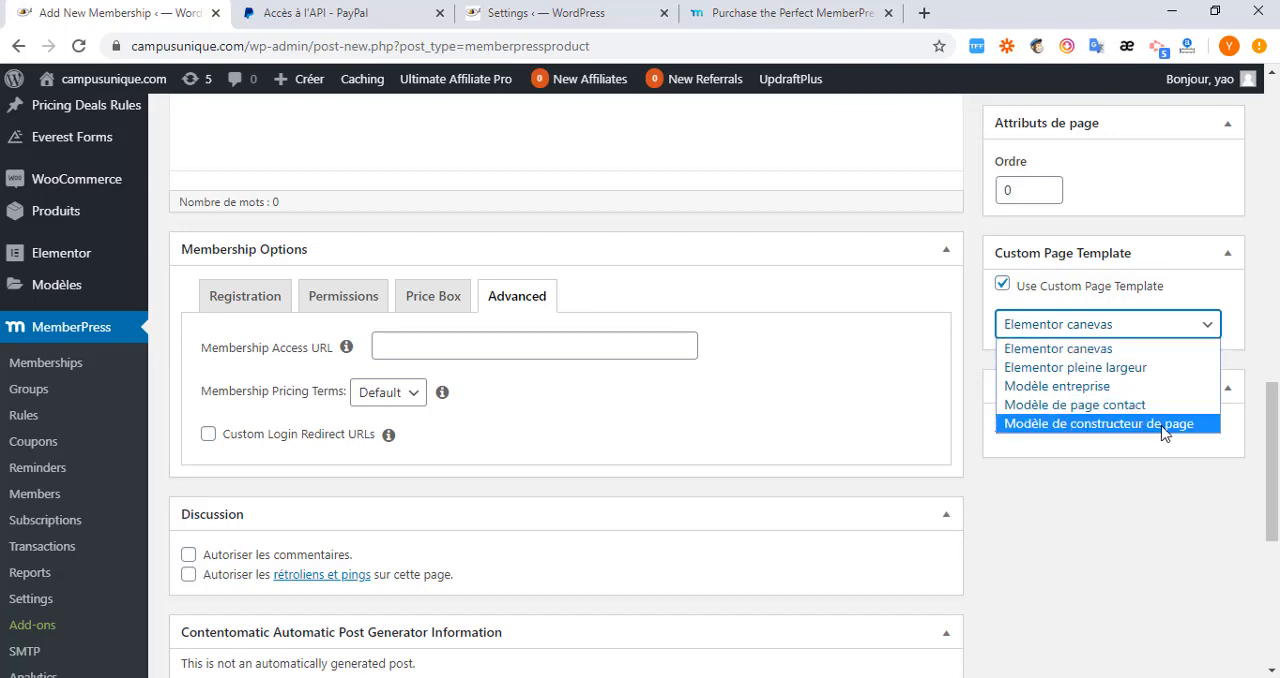
pyautogui.click(998, 283)
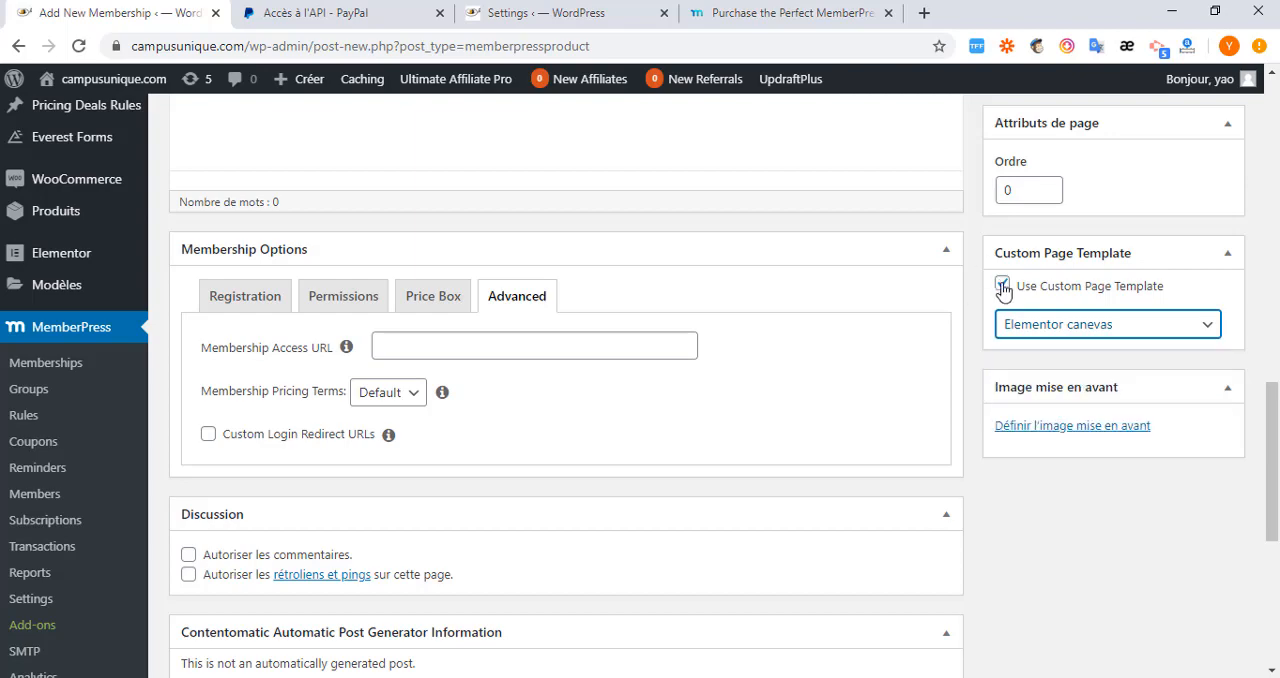
pyautogui.click(1001, 284)
# Publish the Base membership.
pyautogui.scroll(2, 826, 468)
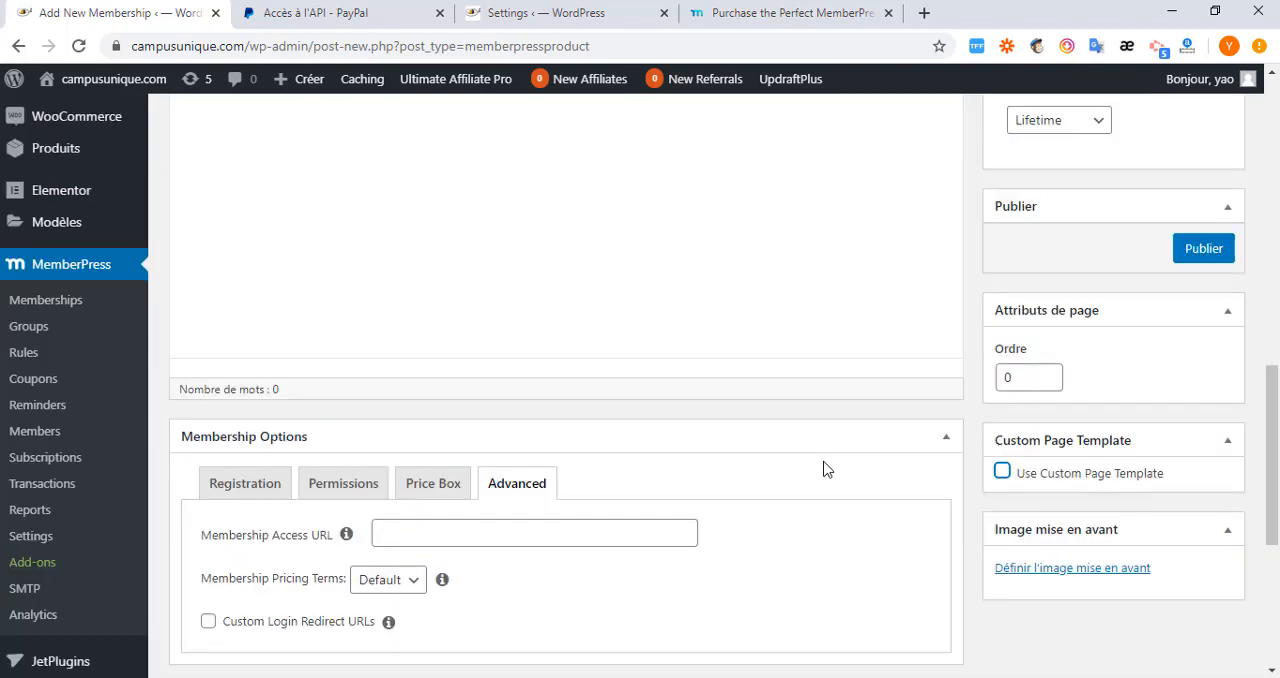
pyautogui.scroll(2, 826, 468)
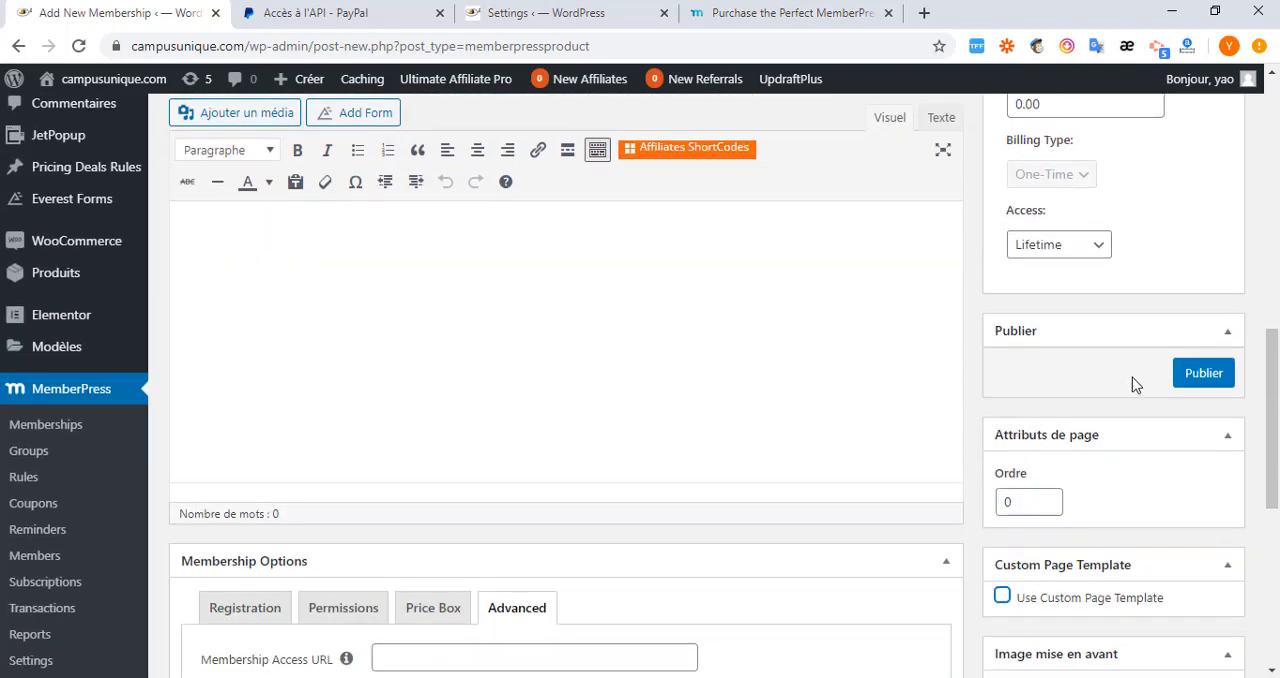
pyautogui.click(1200, 373)
pyautogui.scroll(3, 229, 380)
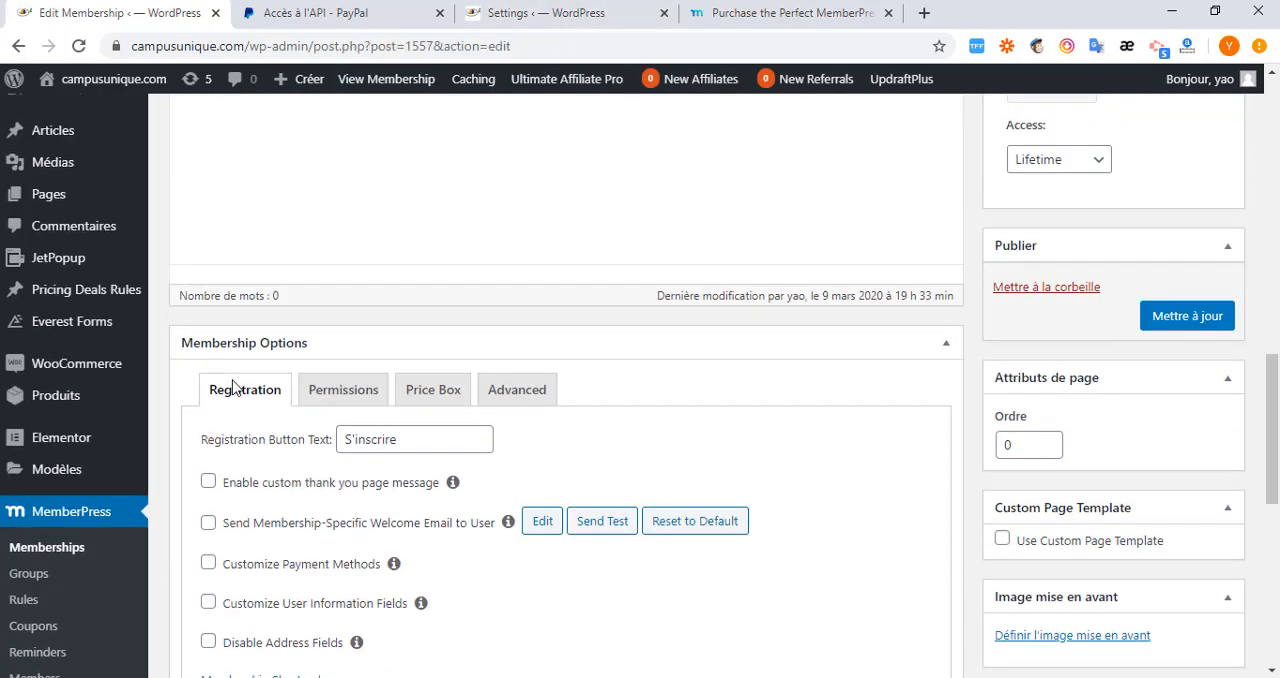
# Enable customized user information fields for Base's registration, keeping Nom and Email active, and update the membership.
pyautogui.scroll(-3, 233, 387)
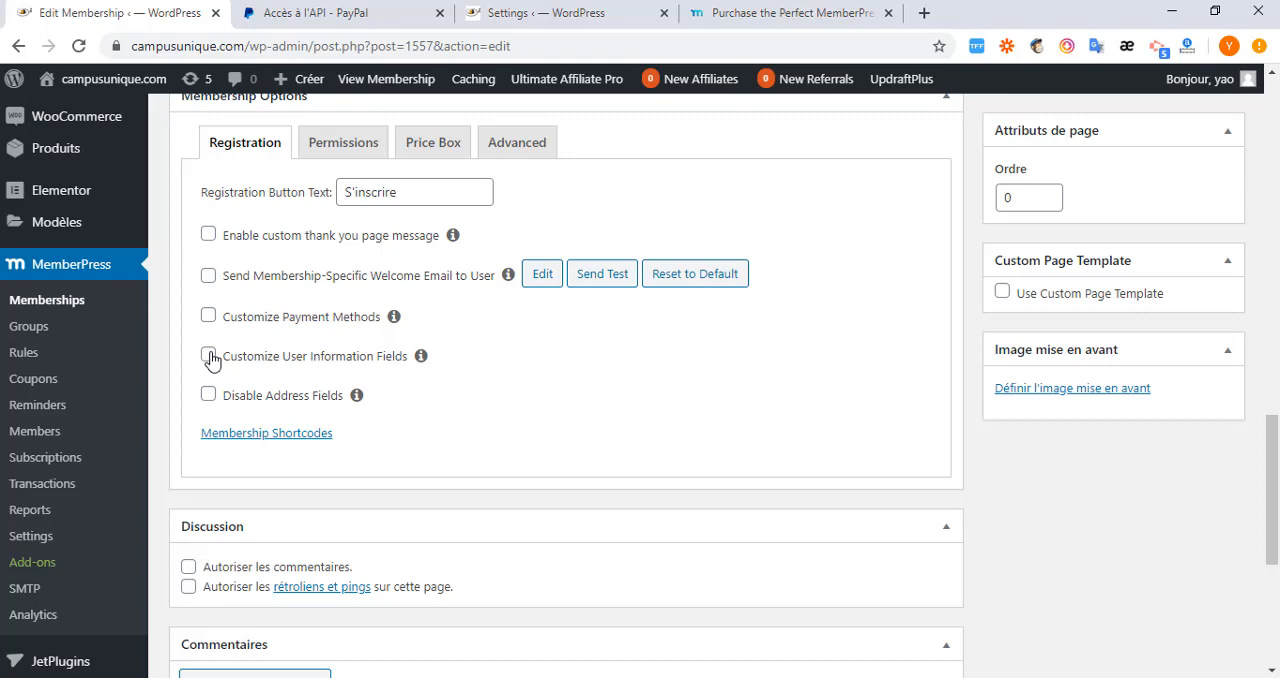
pyautogui.click(209, 356)
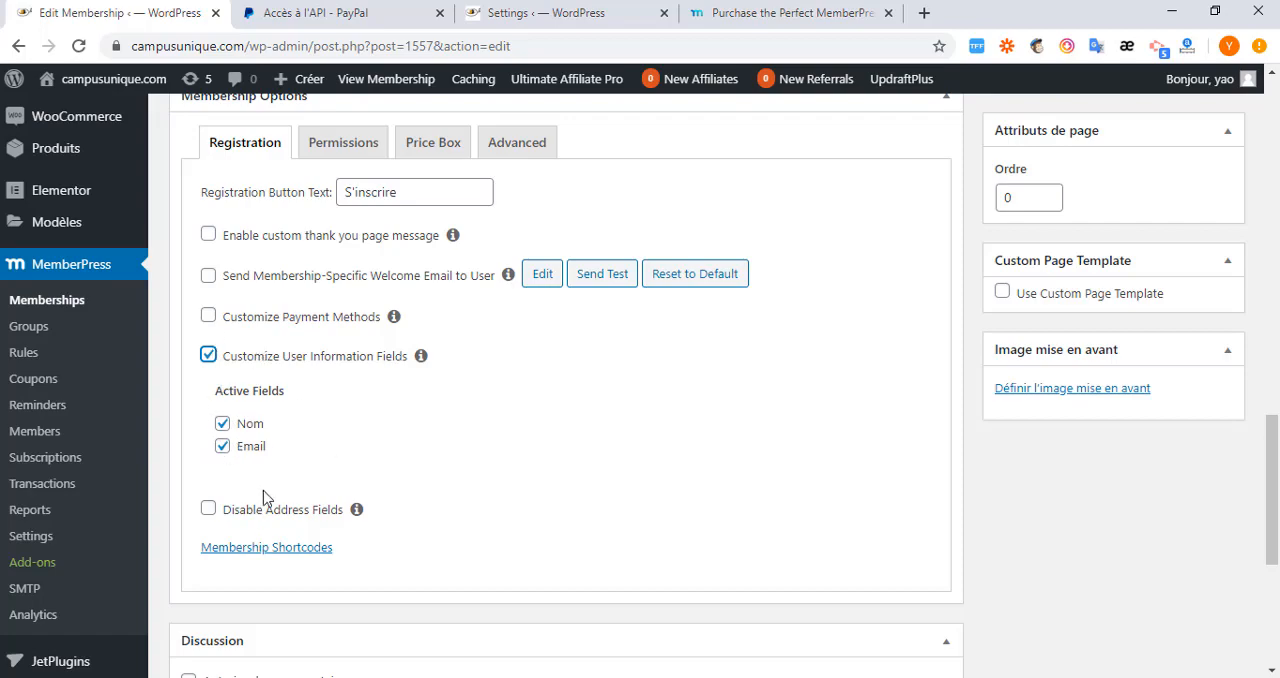
pyautogui.scroll(-3, 265, 497)
pyautogui.scroll(5, 286, 518)
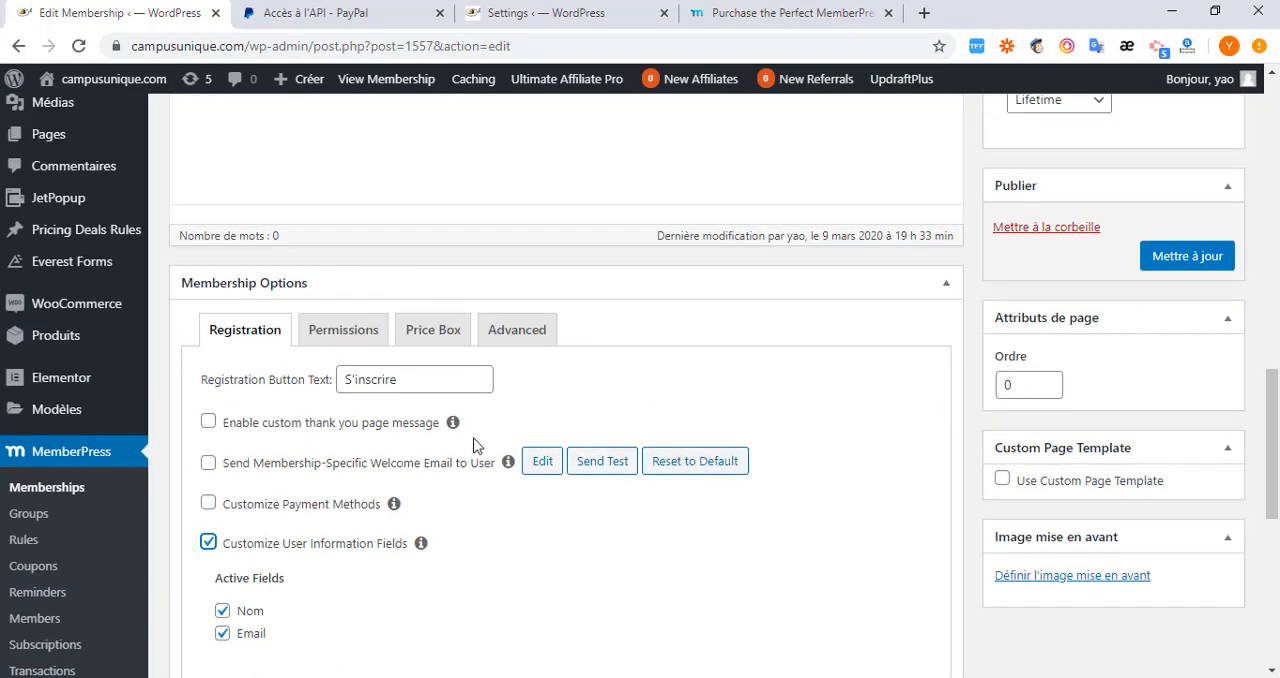
pyautogui.click(1193, 258)
pyautogui.scroll(-3, 467, 408)
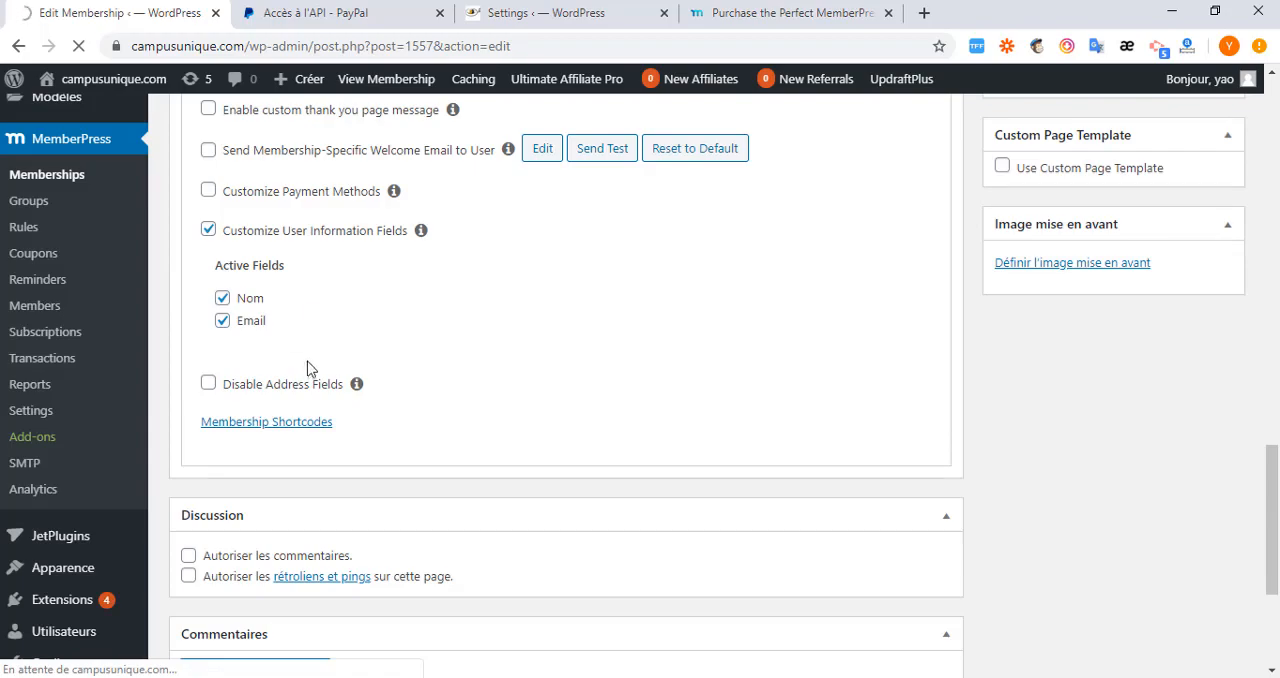
pyautogui.scroll(6, 300, 350)
pyautogui.scroll(-3, 312, 362)
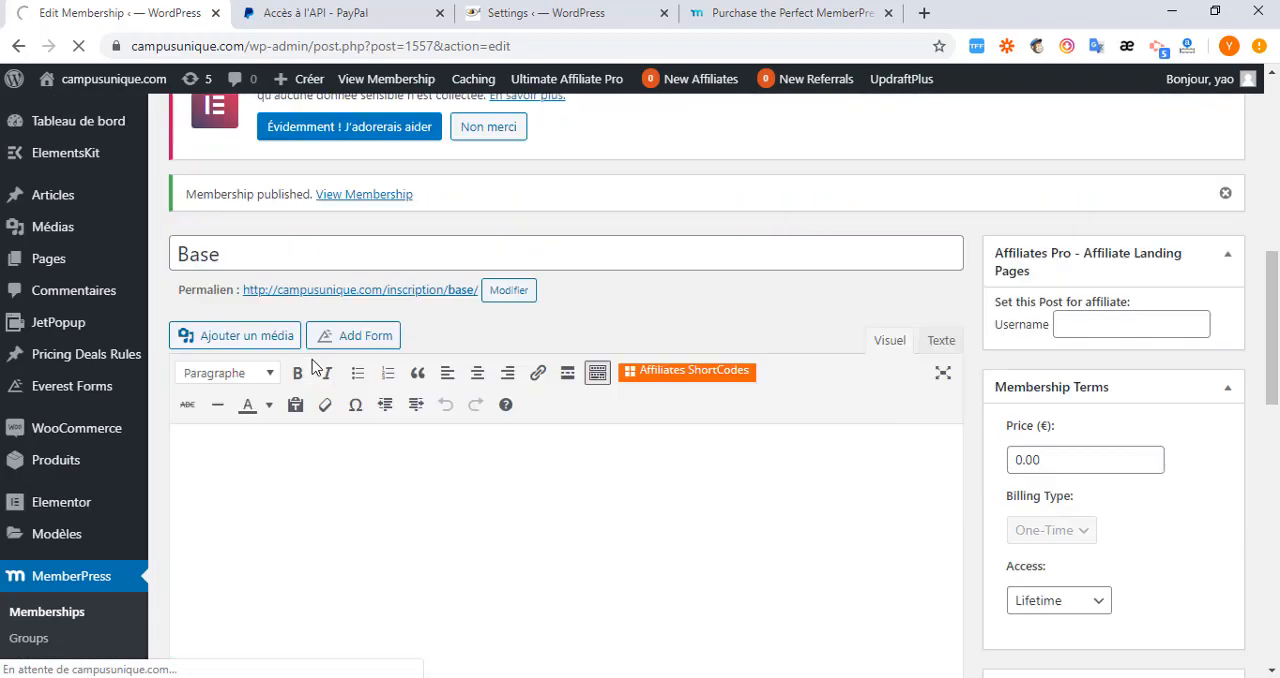
pyautogui.scroll(-3, 305, 378)
pyautogui.scroll(-2, 307, 375)
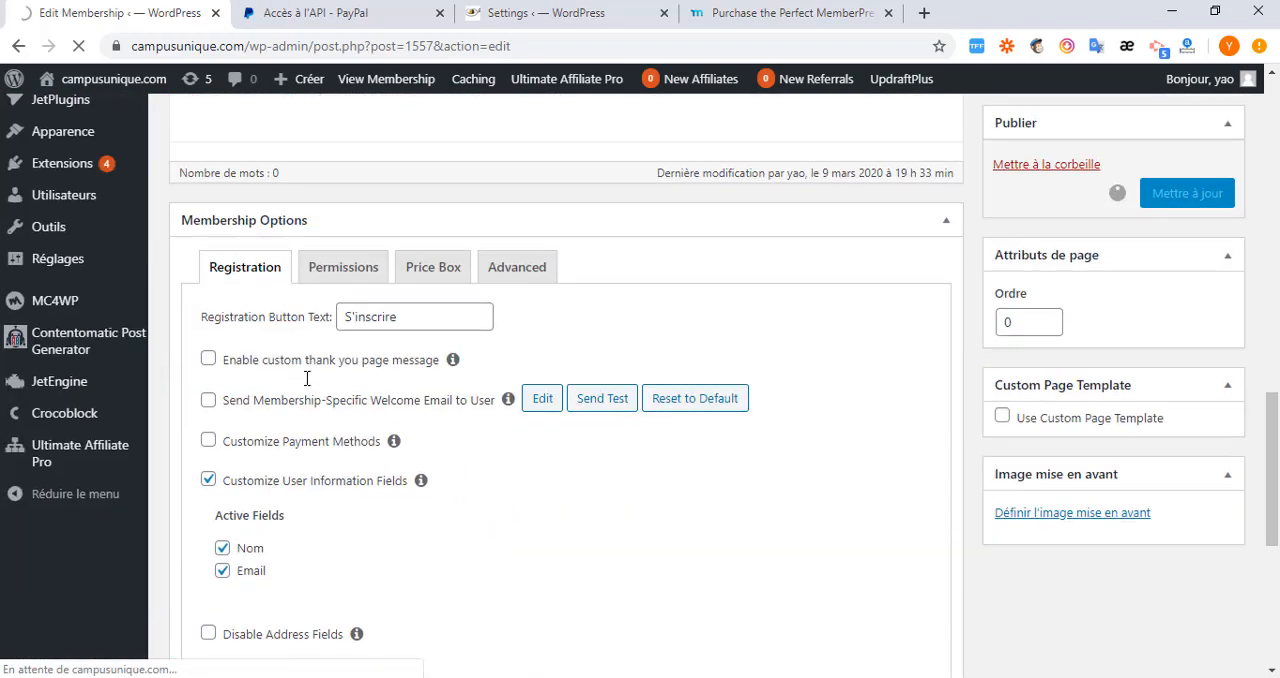
pyautogui.scroll(-3, 307, 380)
pyautogui.scroll(3, 307, 388)
# Create a new membership titled Premium and set its price to 10.00 €.
pyautogui.scroll(10, 307, 388)
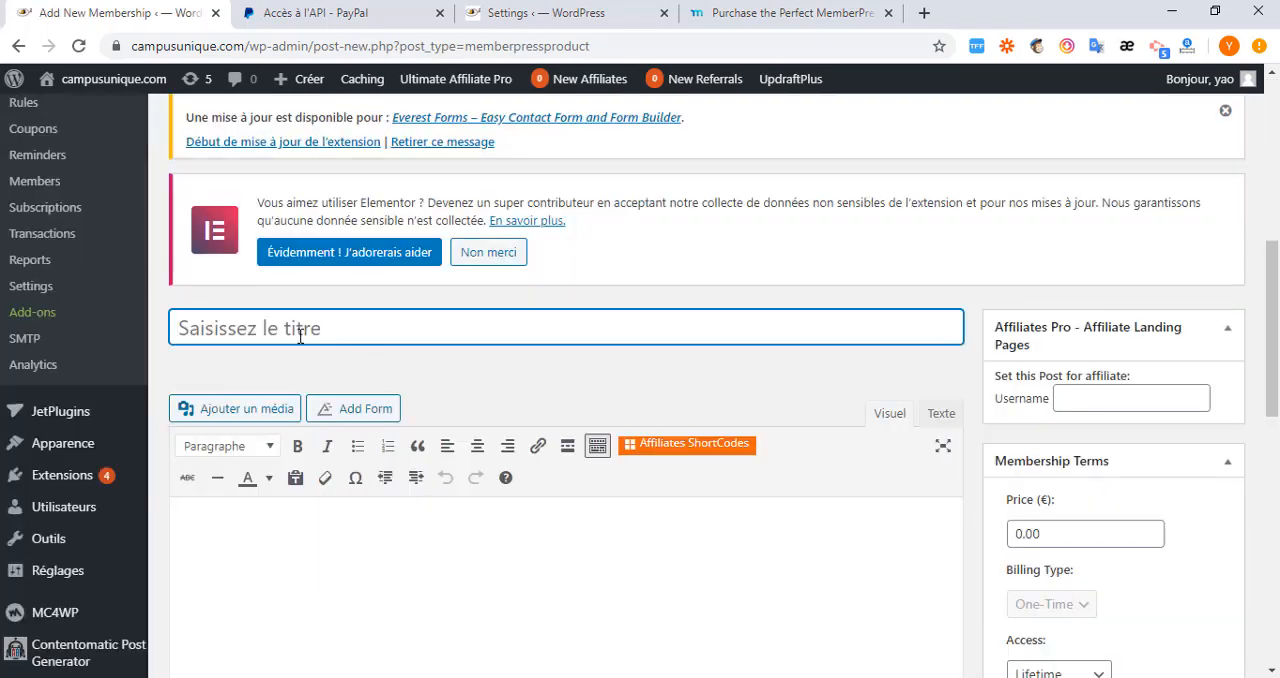
pyautogui.scroll(-3, 299, 336)
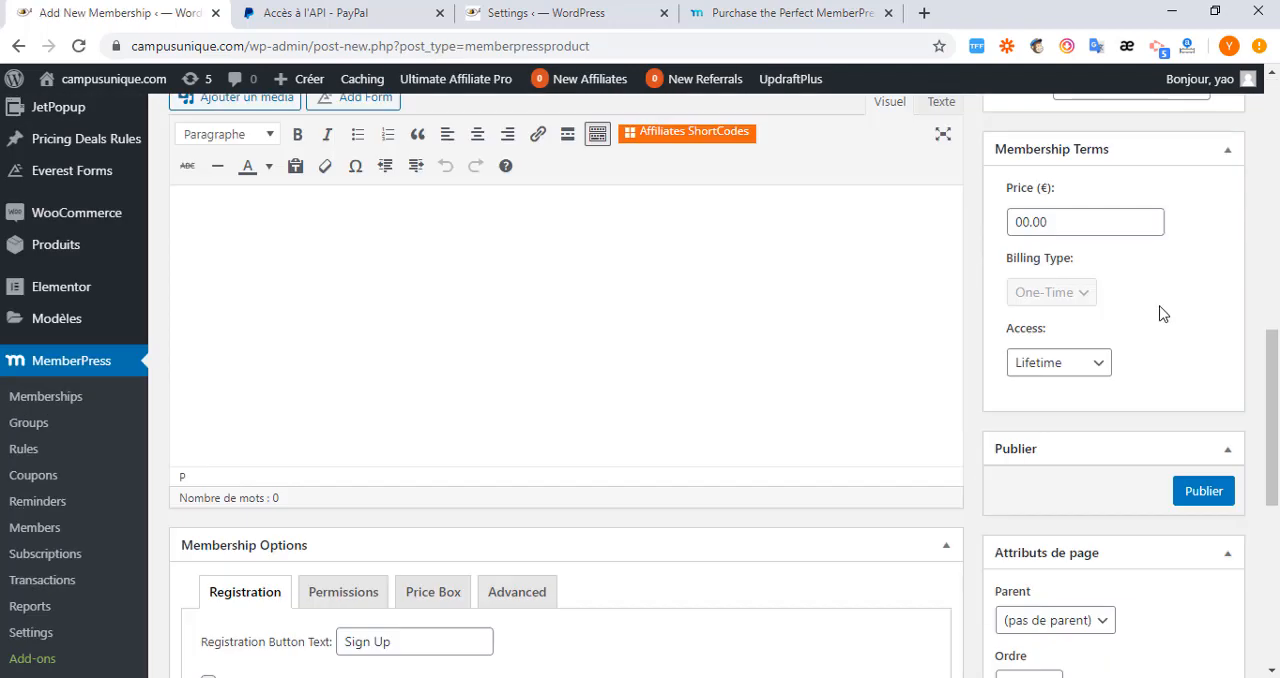
pyautogui.scroll(2, 426, 325)
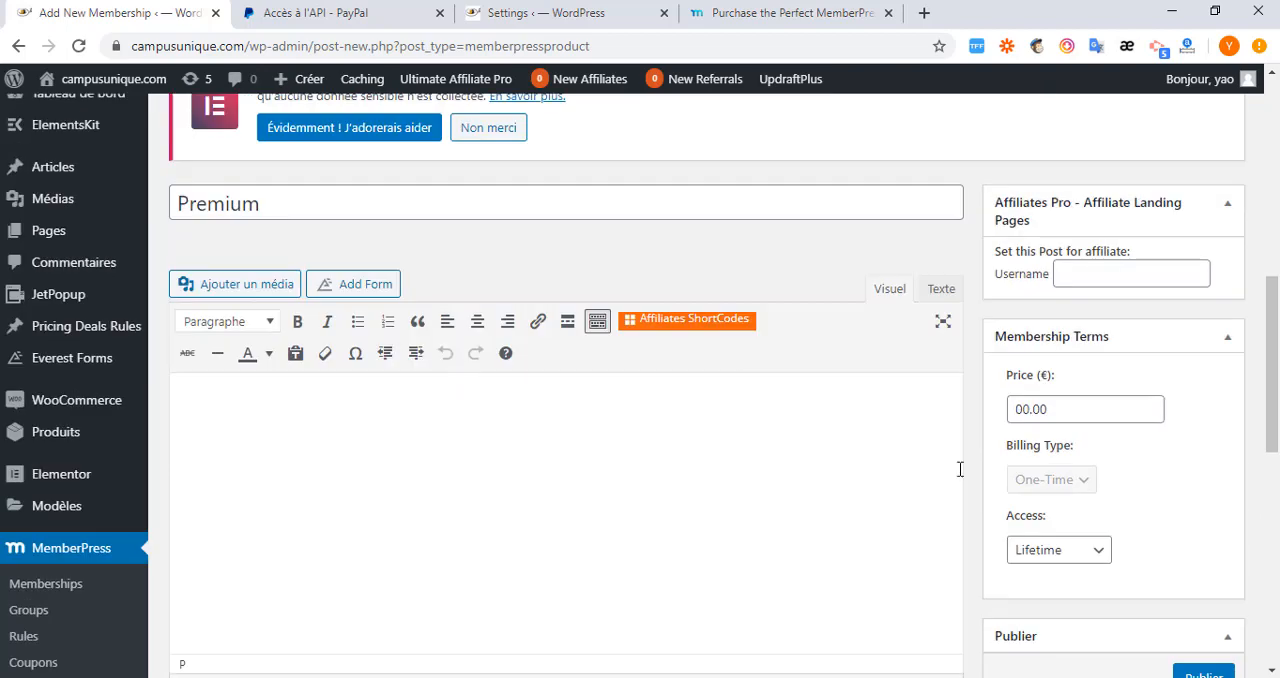
pyautogui.doubleClick(1027, 408)
pyautogui.click(1035, 415)
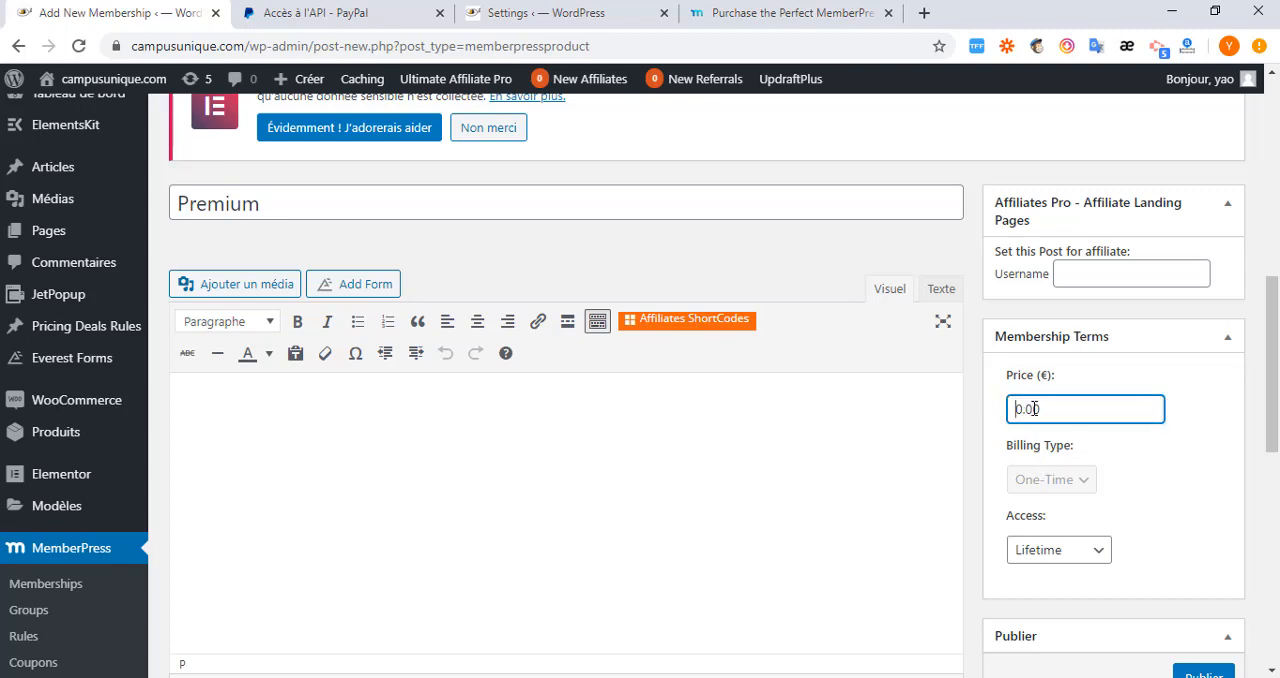
pyautogui.write('1')
# Set Premium's billing type to Recurring and review the interval choices, keeping Monthly.
pyautogui.scroll(-1, 1100, 411)
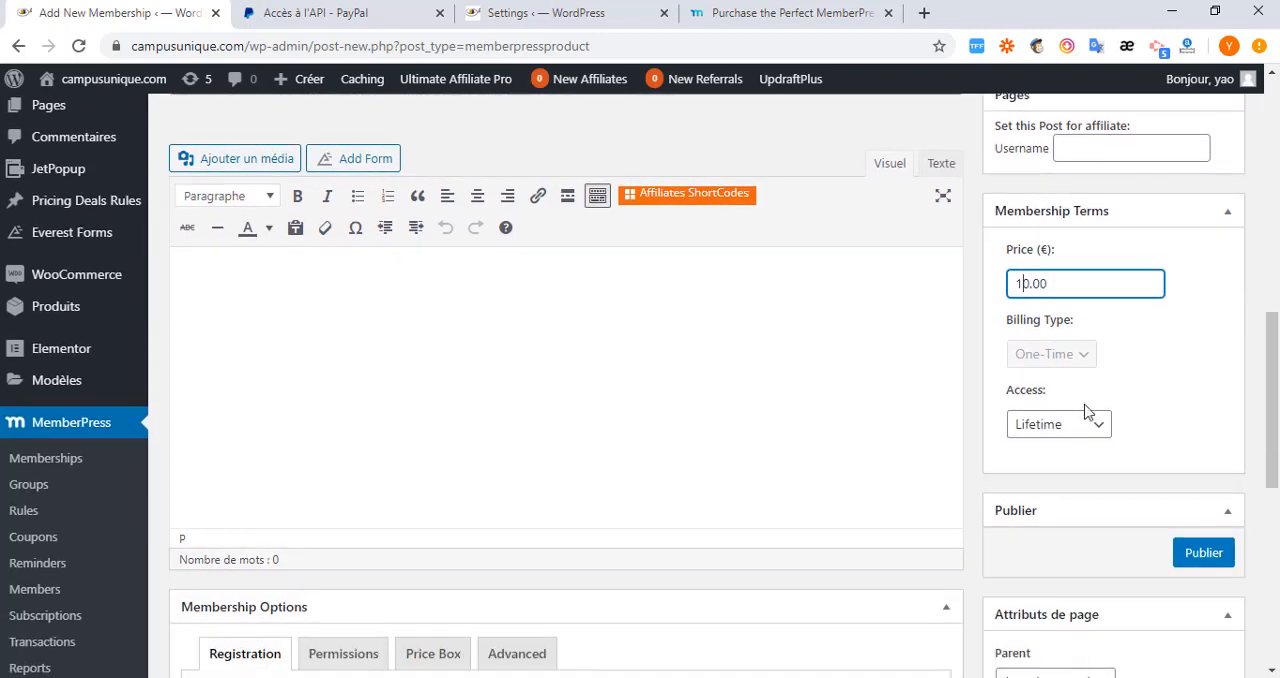
pyautogui.click(1094, 337)
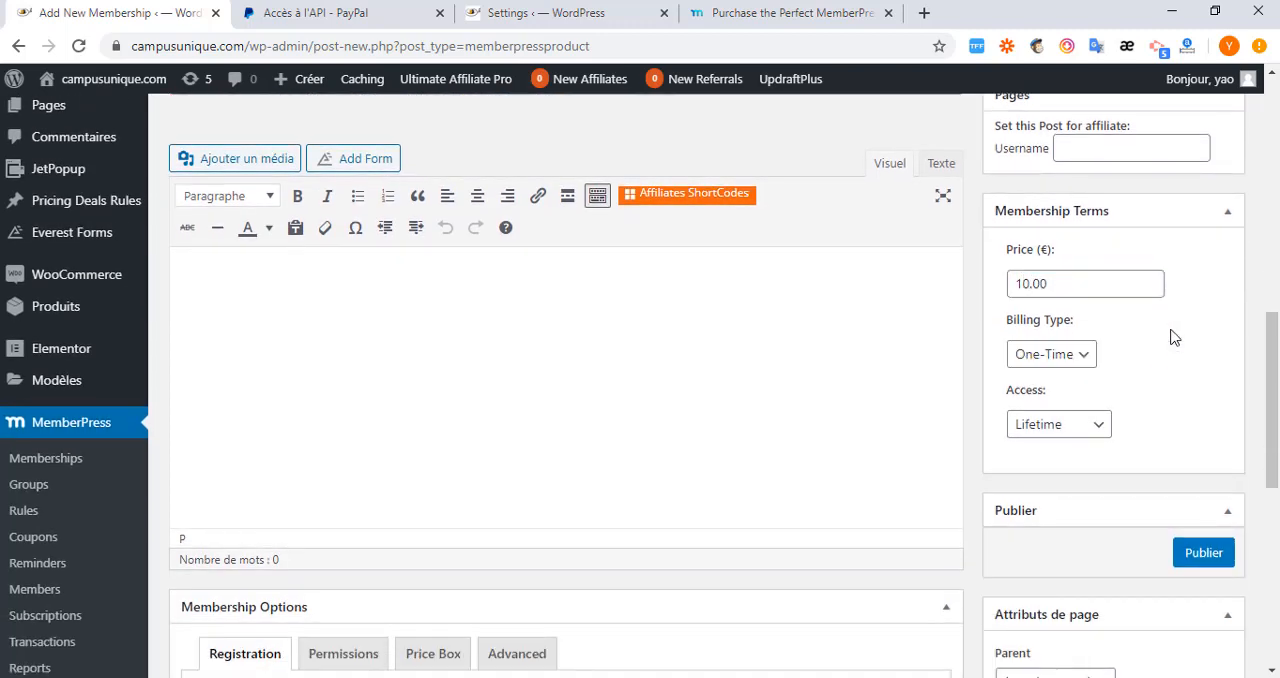
pyautogui.click(1090, 364)
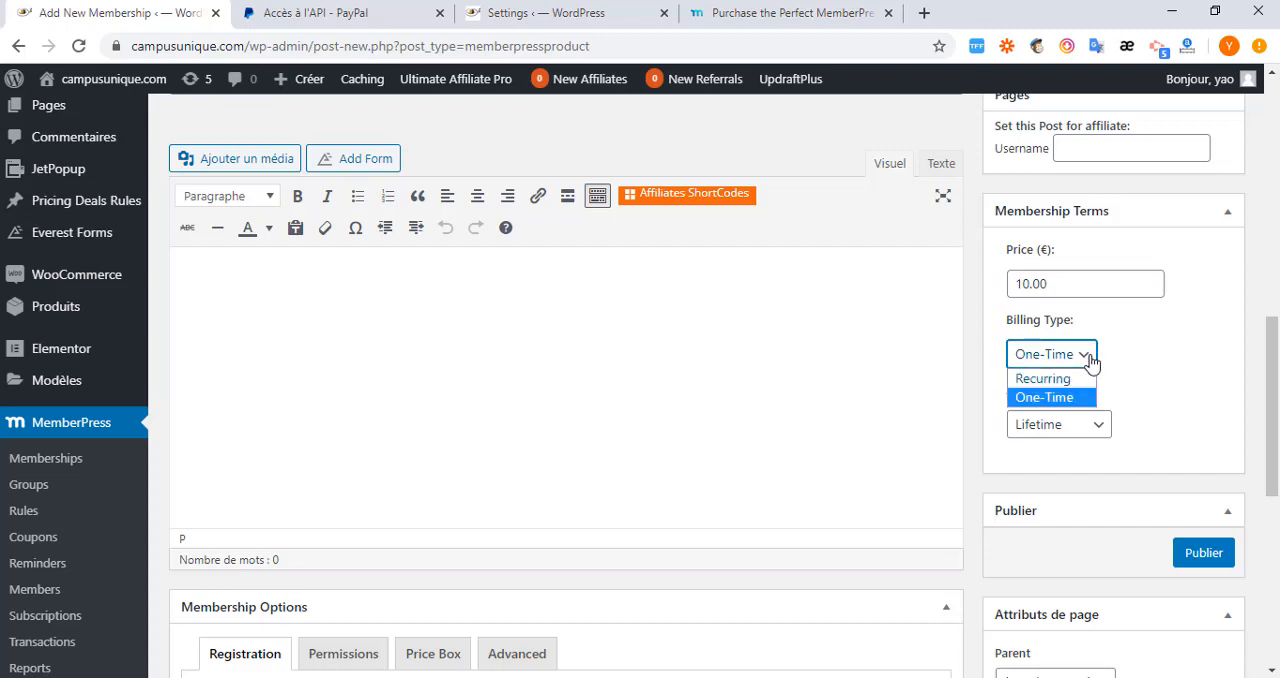
pyautogui.click(1043, 379)
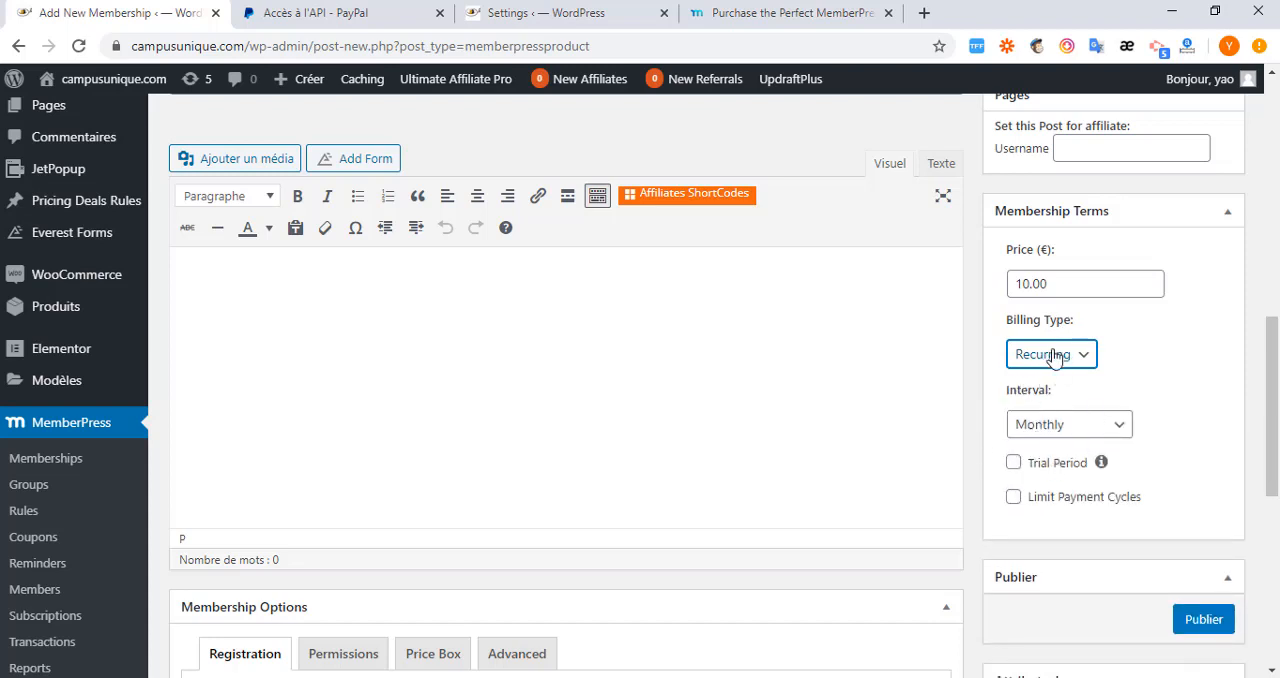
pyautogui.click(1119, 426)
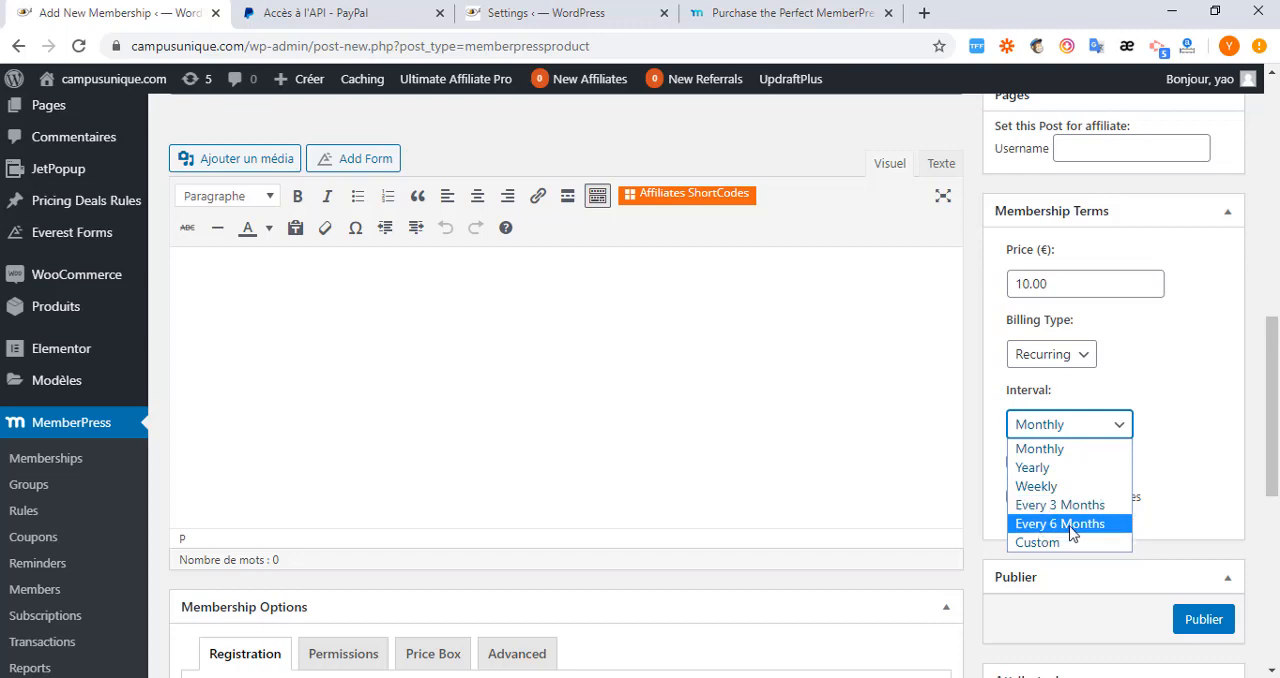
pyautogui.click(1180, 498)
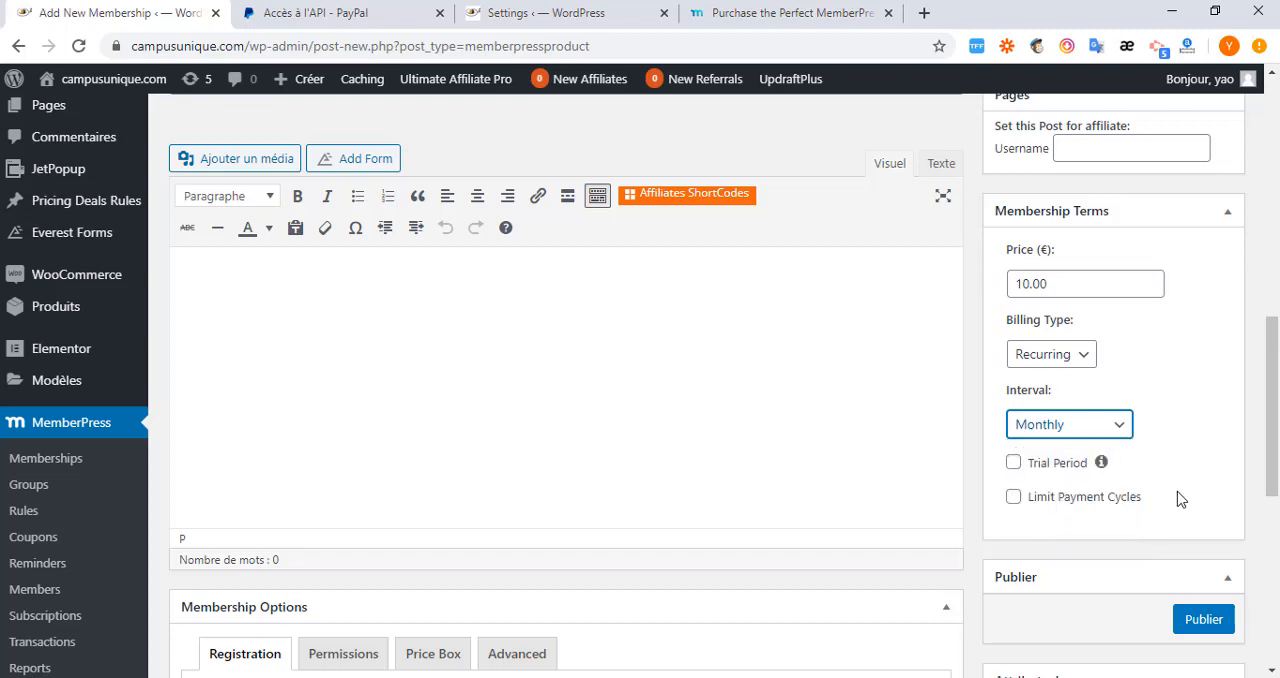
# Enable a trial period for the Premium membership and set its duration to 15 days.
pyautogui.click(1013, 466)
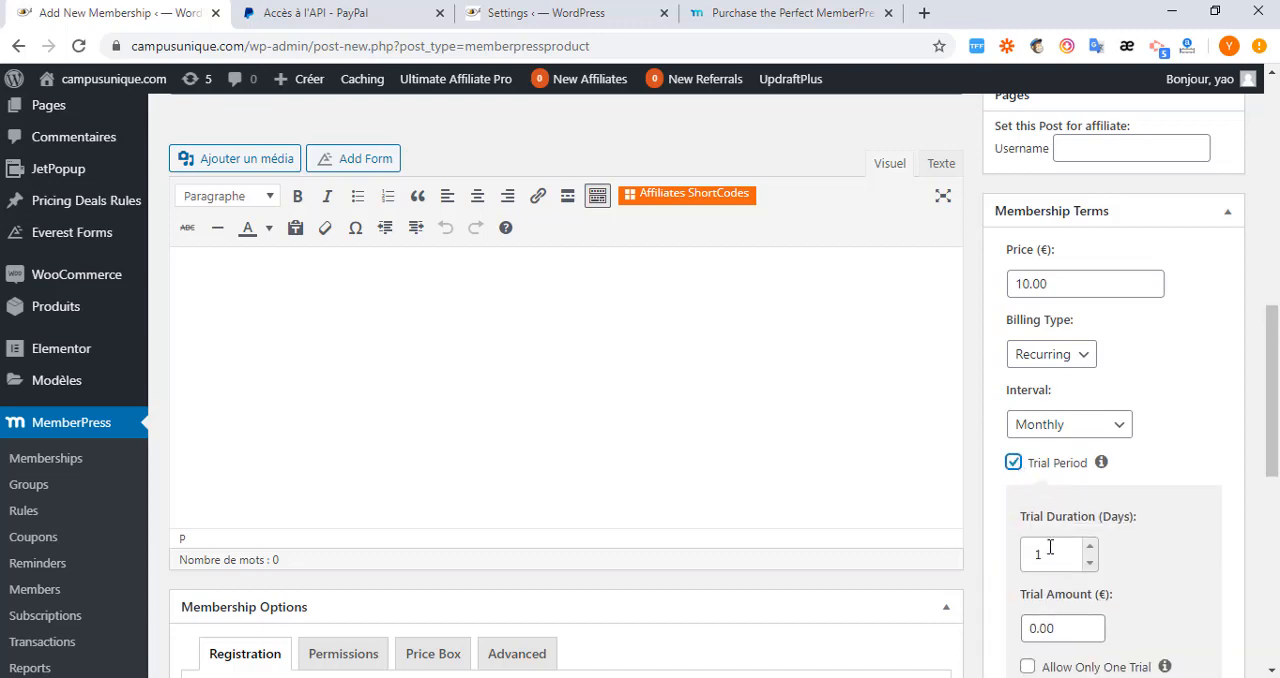
pyautogui.scroll(-1, 1050, 547)
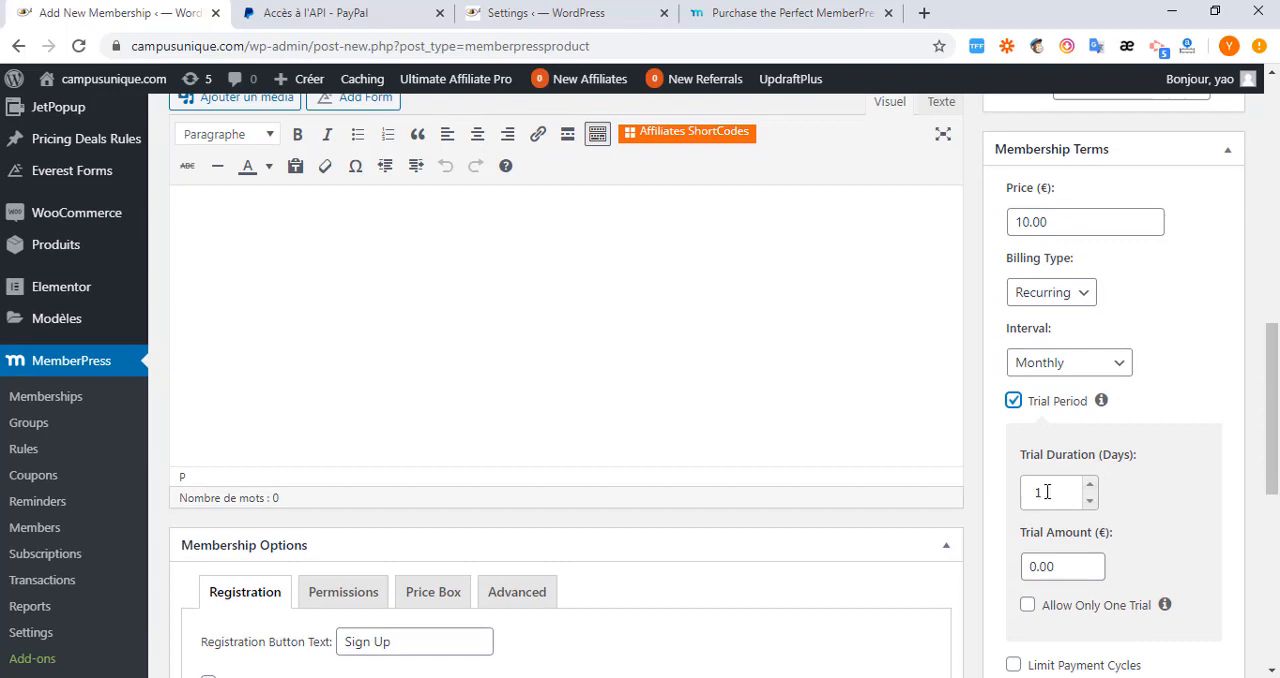
pyautogui.moveTo(1046, 491); pyautogui.dragTo(1019, 496)
# Set the trial amount to 2.00 € and allow only one trial per member.
pyautogui.scroll(-2, 1160, 480)
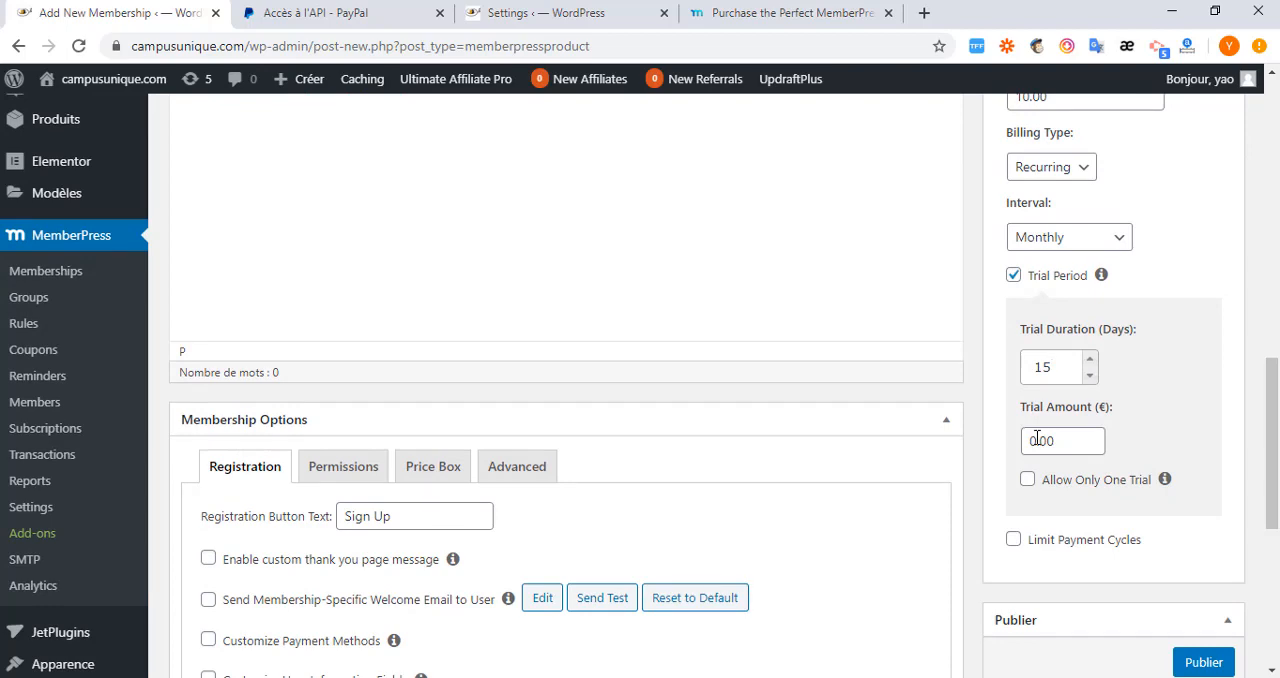
pyautogui.moveTo(1037, 437); pyautogui.dragTo(1026, 440)
pyautogui.scroll(3, 1042, 424)
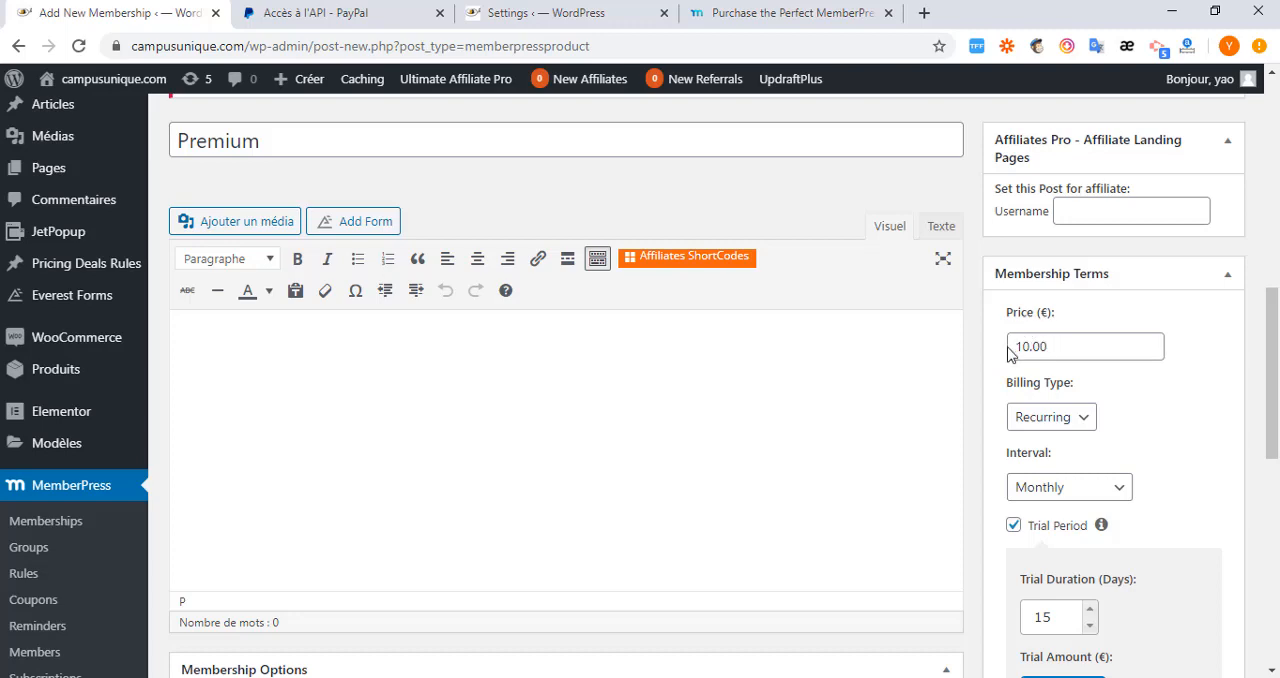
pyautogui.scroll(-2, 1040, 350)
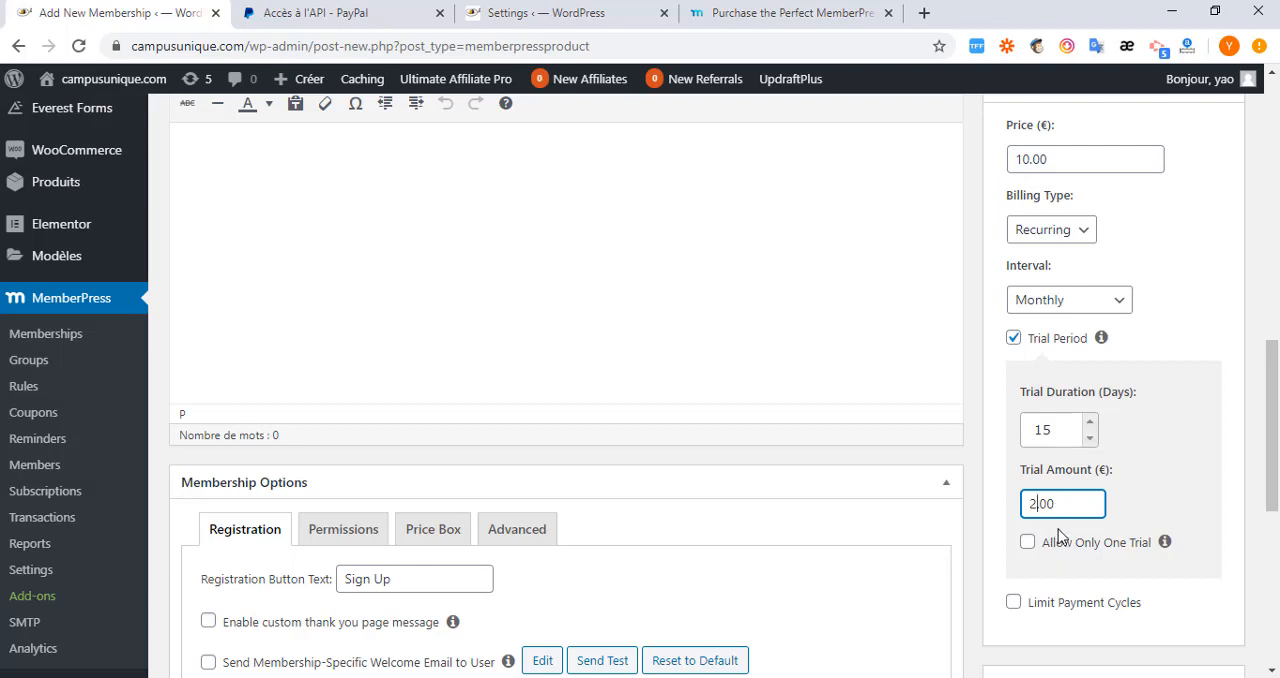
pyautogui.scroll(-1, 1070, 525)
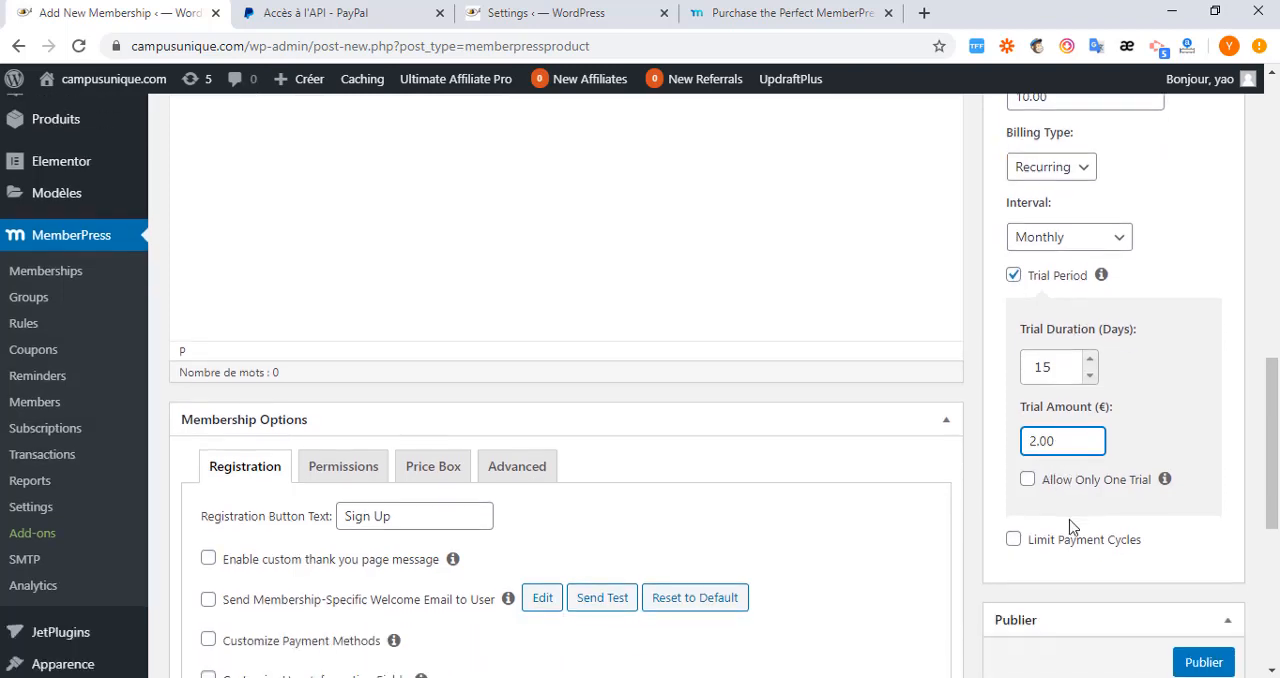
pyautogui.click(1027, 482)
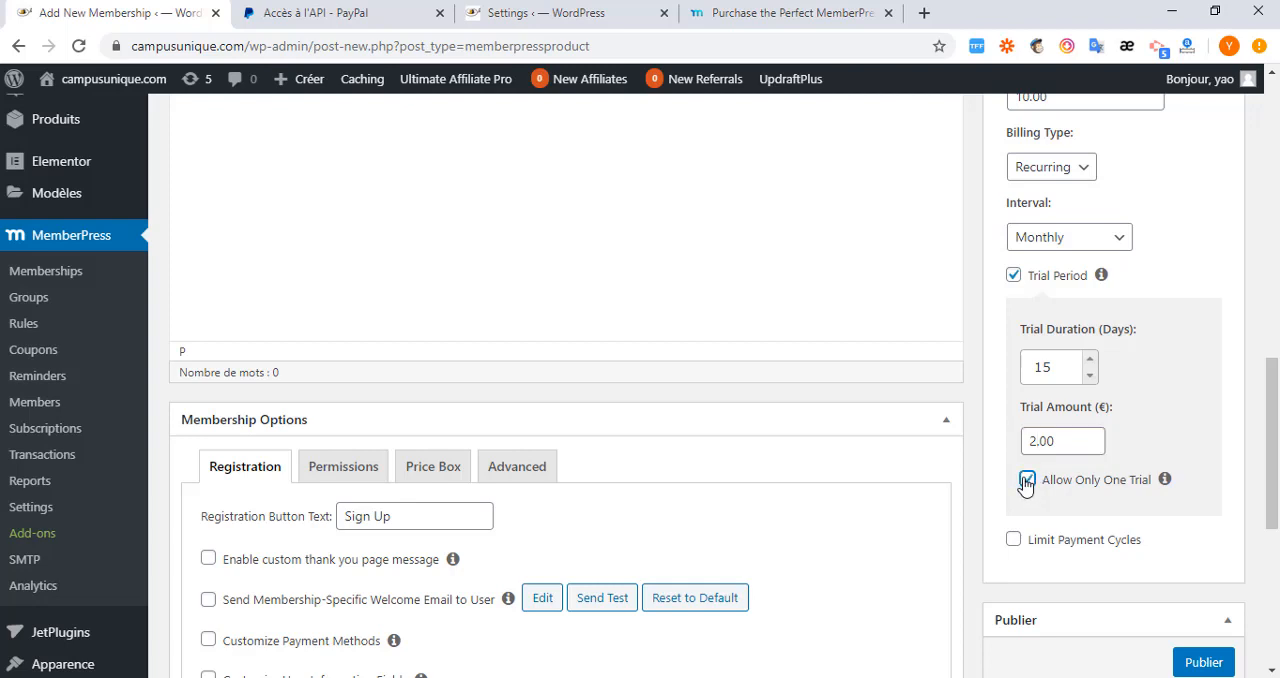
# Try limiting Premium's payment cycles with the Lifetime Access and Expire Access After options, and turn the limit back off.
pyautogui.click(1015, 540)
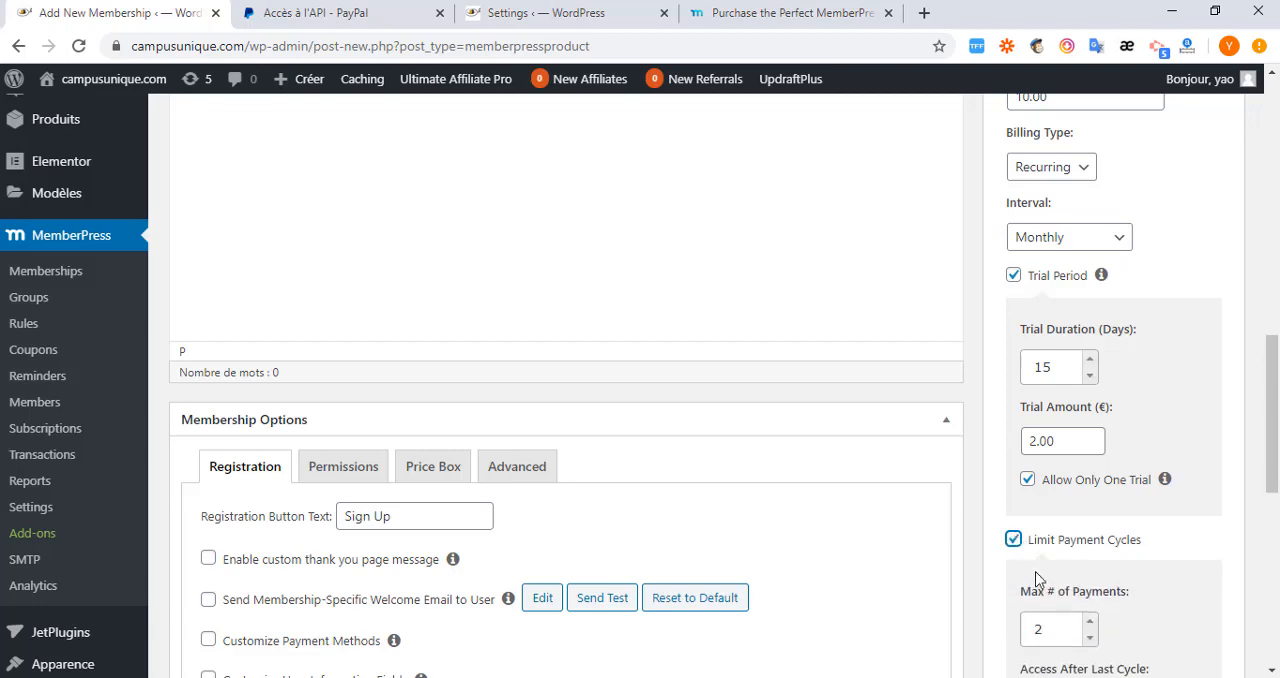
pyautogui.scroll(-2, 1035, 570)
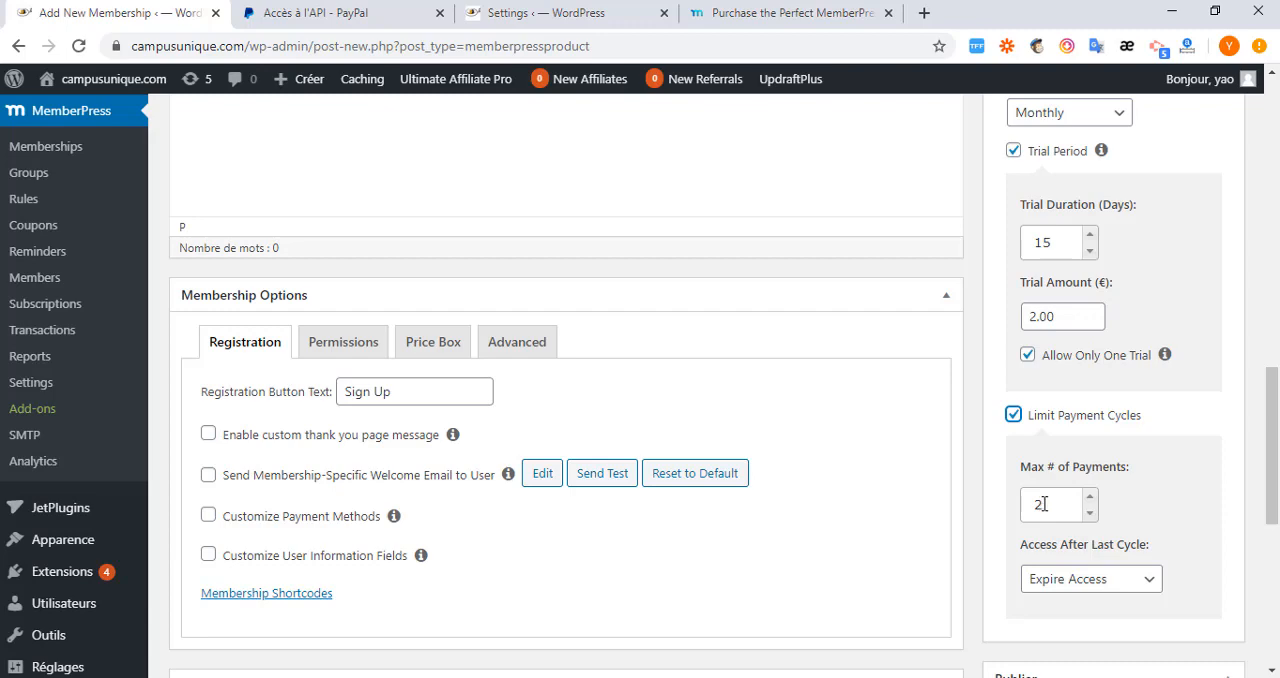
pyautogui.scroll(-2, 1055, 570)
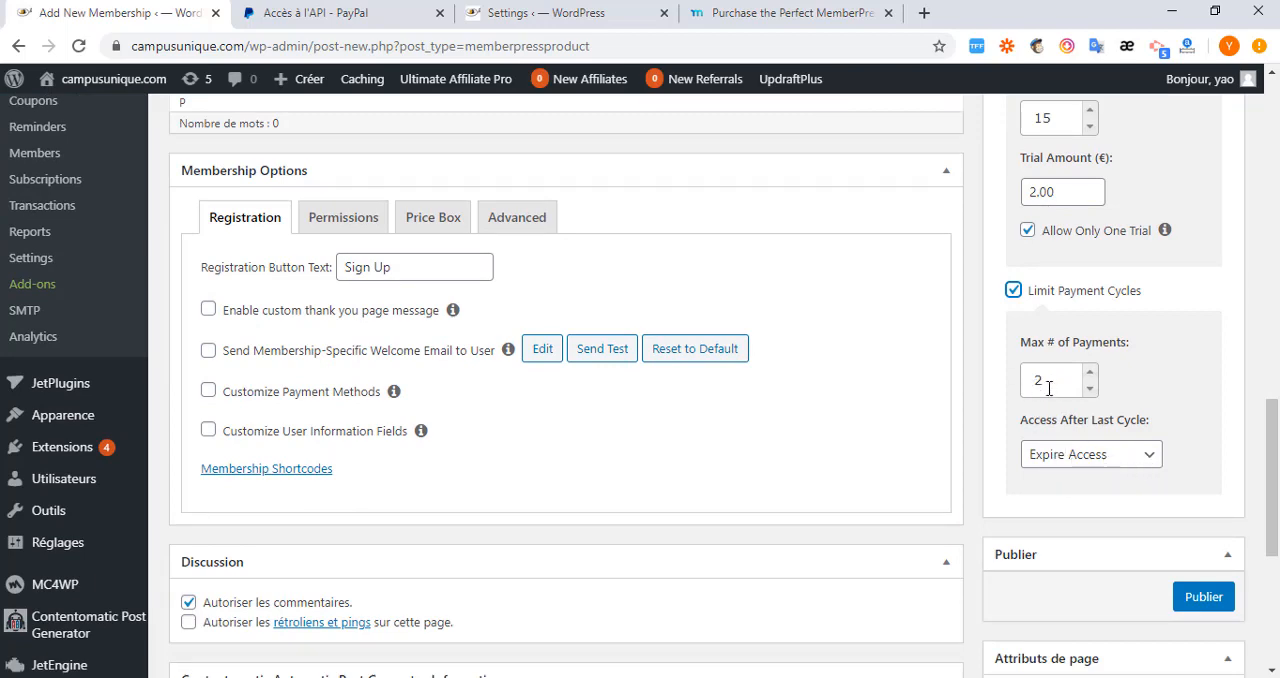
pyautogui.click(1143, 458)
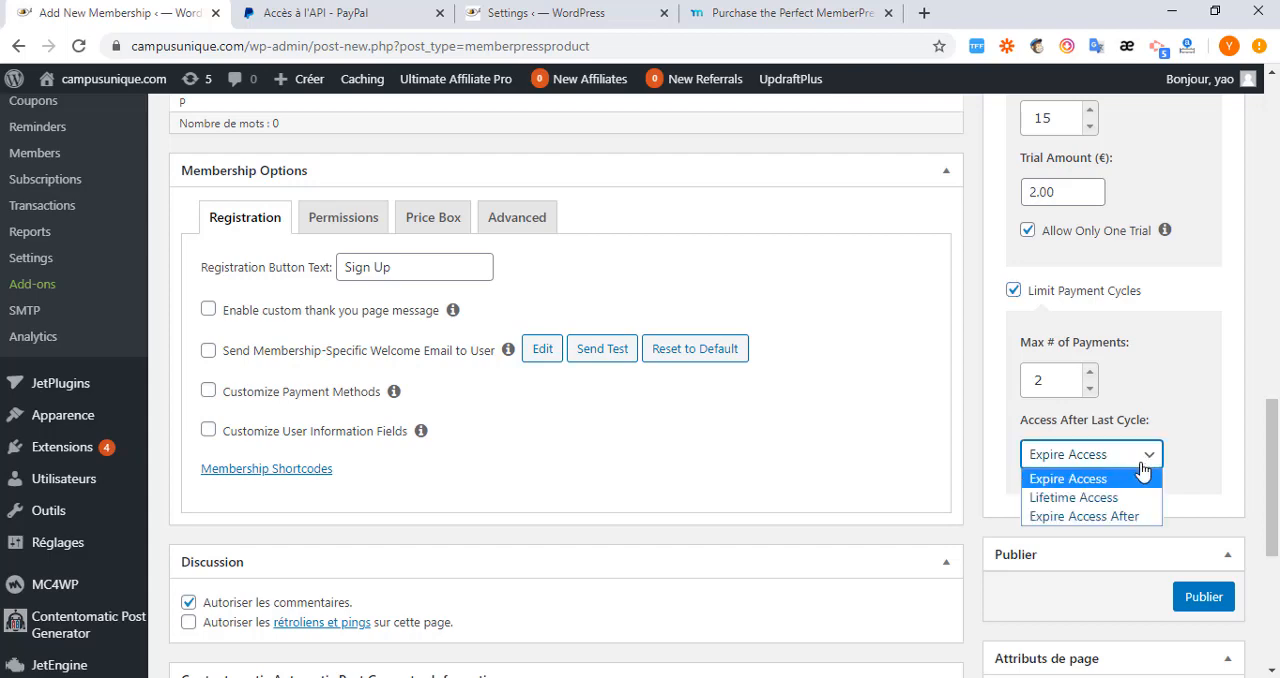
pyautogui.click(1095, 498)
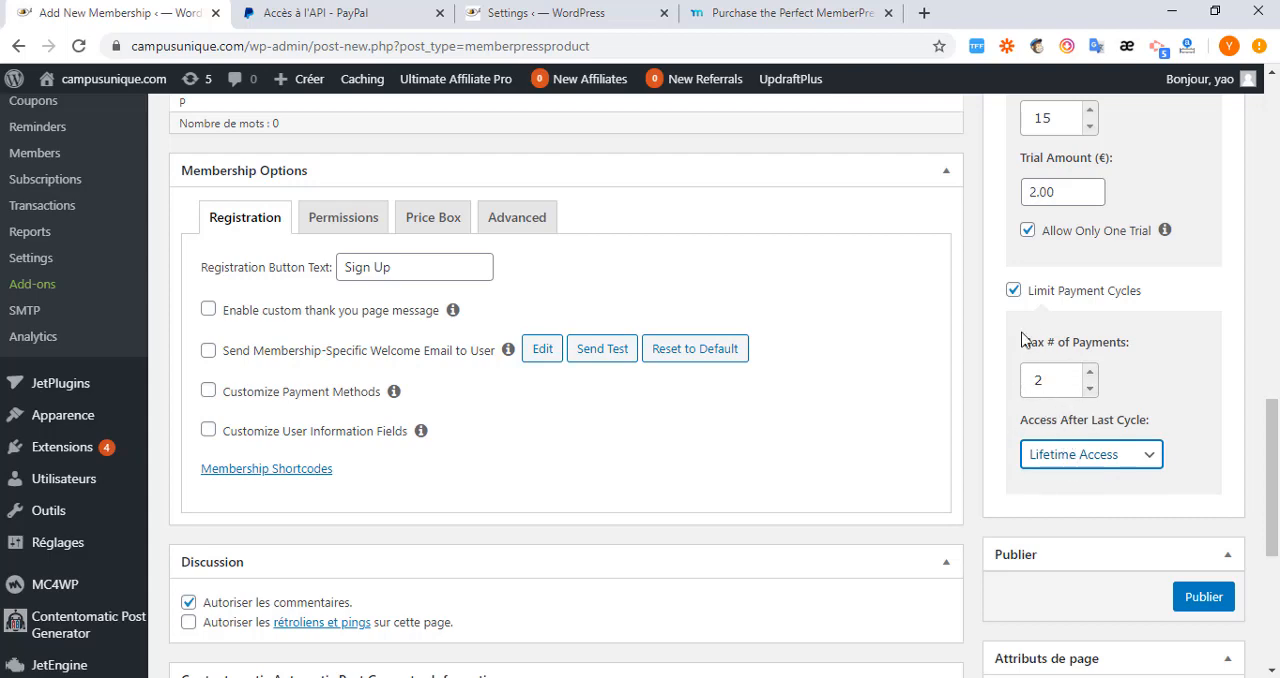
pyautogui.click(1152, 459)
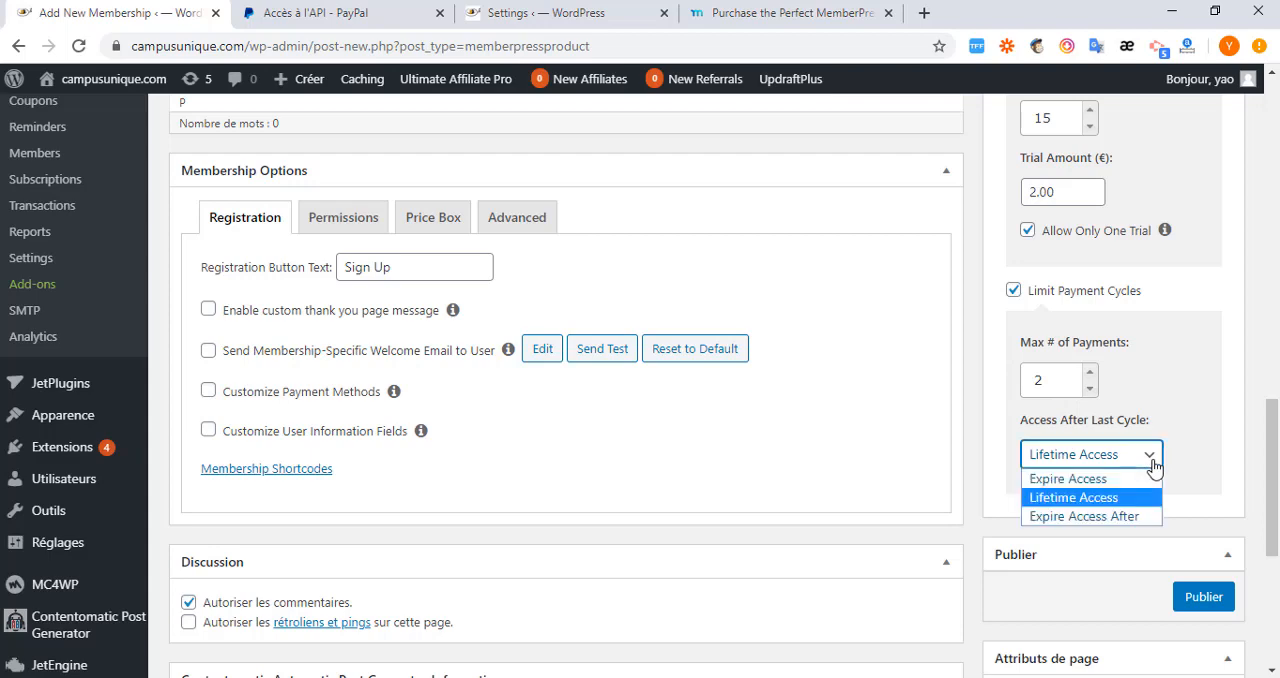
pyautogui.click(1122, 516)
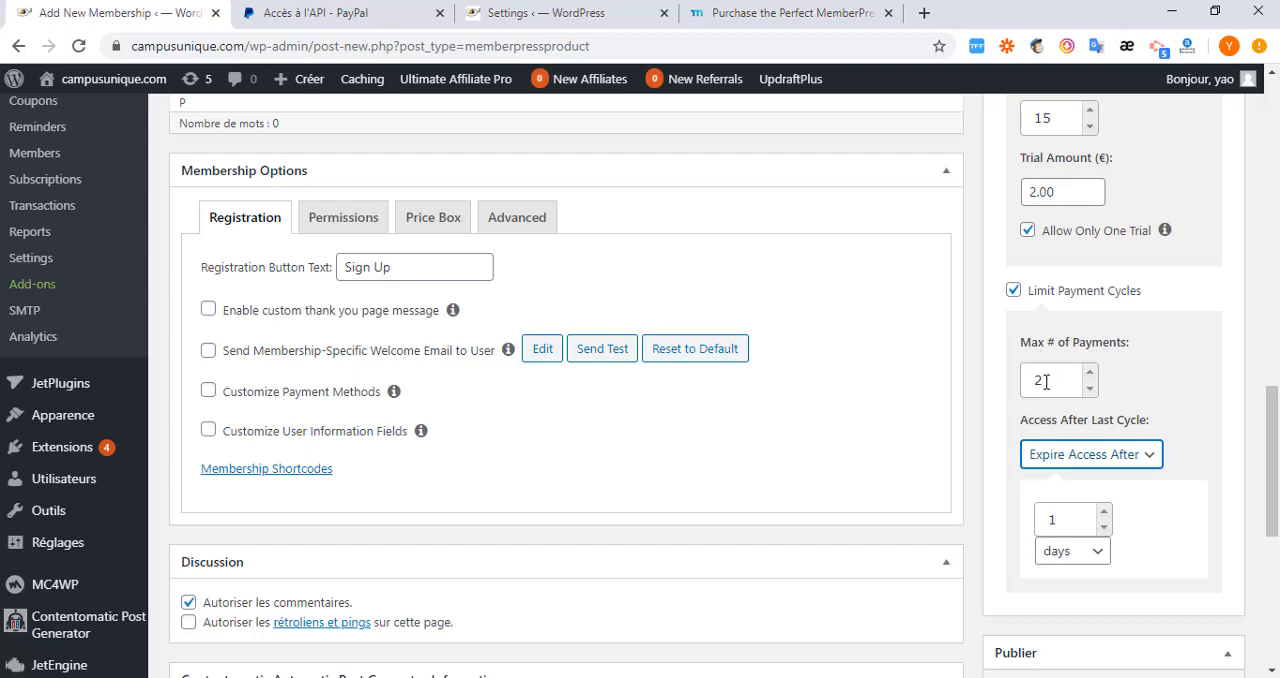
pyautogui.moveTo(1046, 381); pyautogui.dragTo(1016, 377)
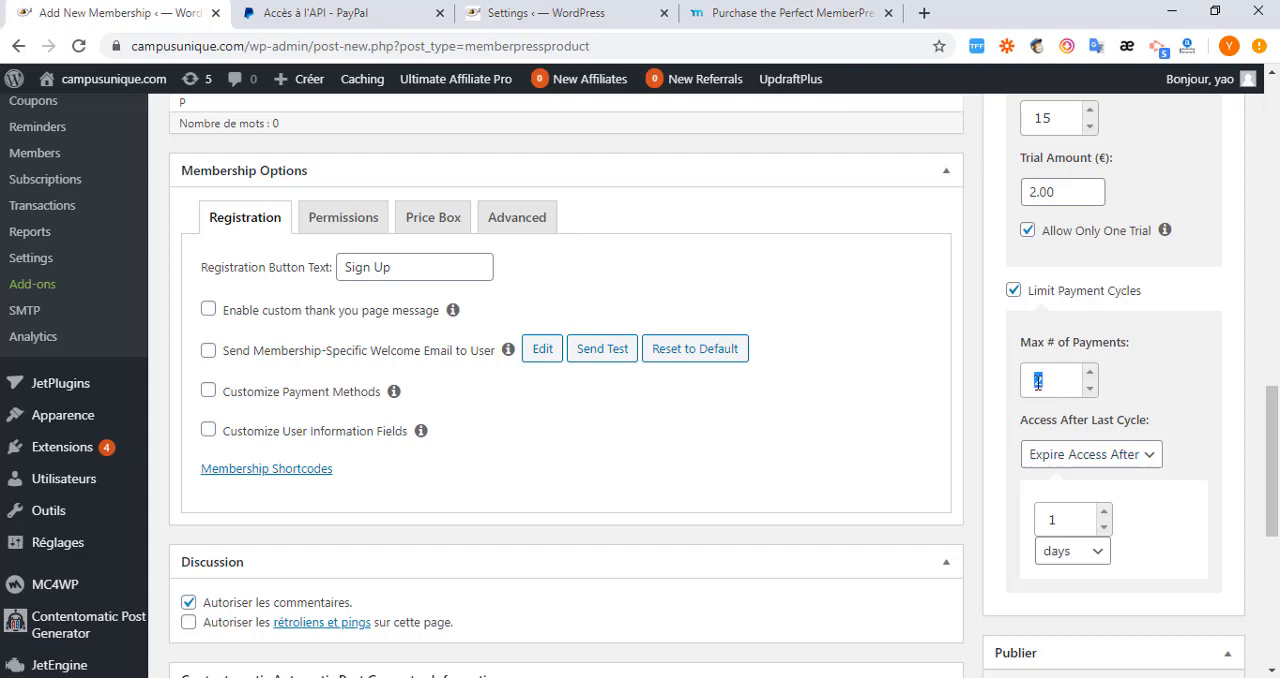
pyautogui.click(1014, 292)
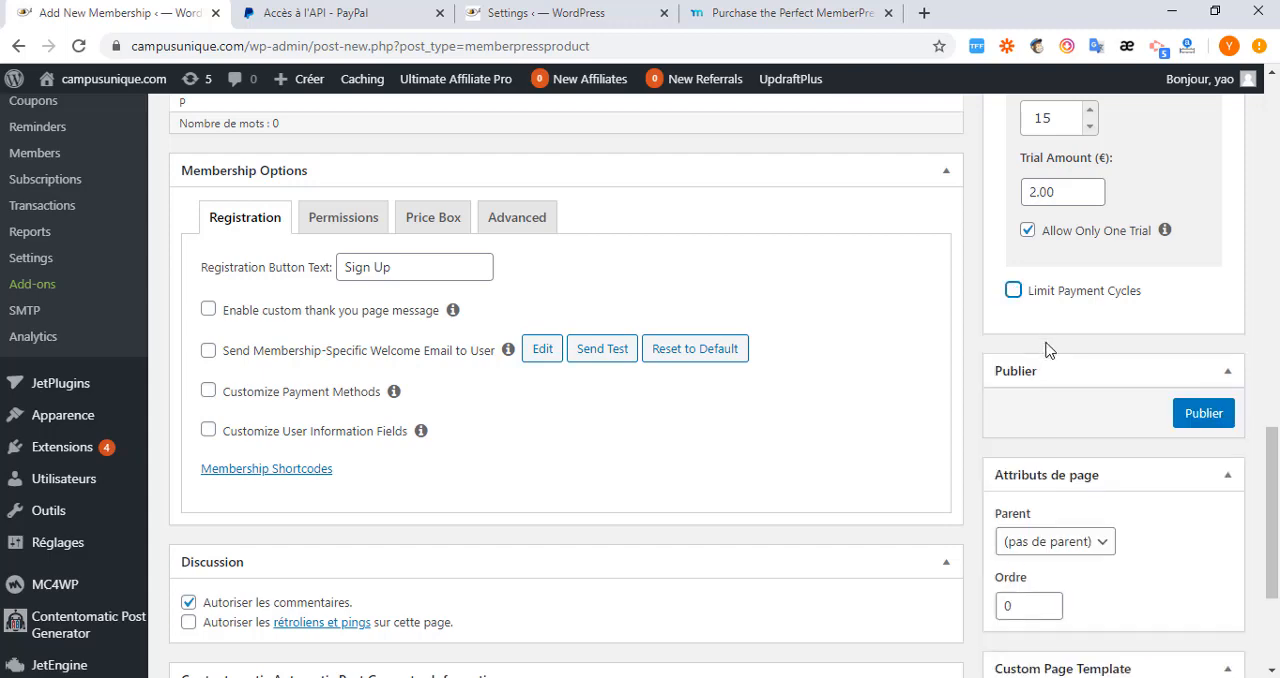
# Review the billing type choices for the Premium membership, keeping Recurring.
pyautogui.scroll(4, 1024, 401)
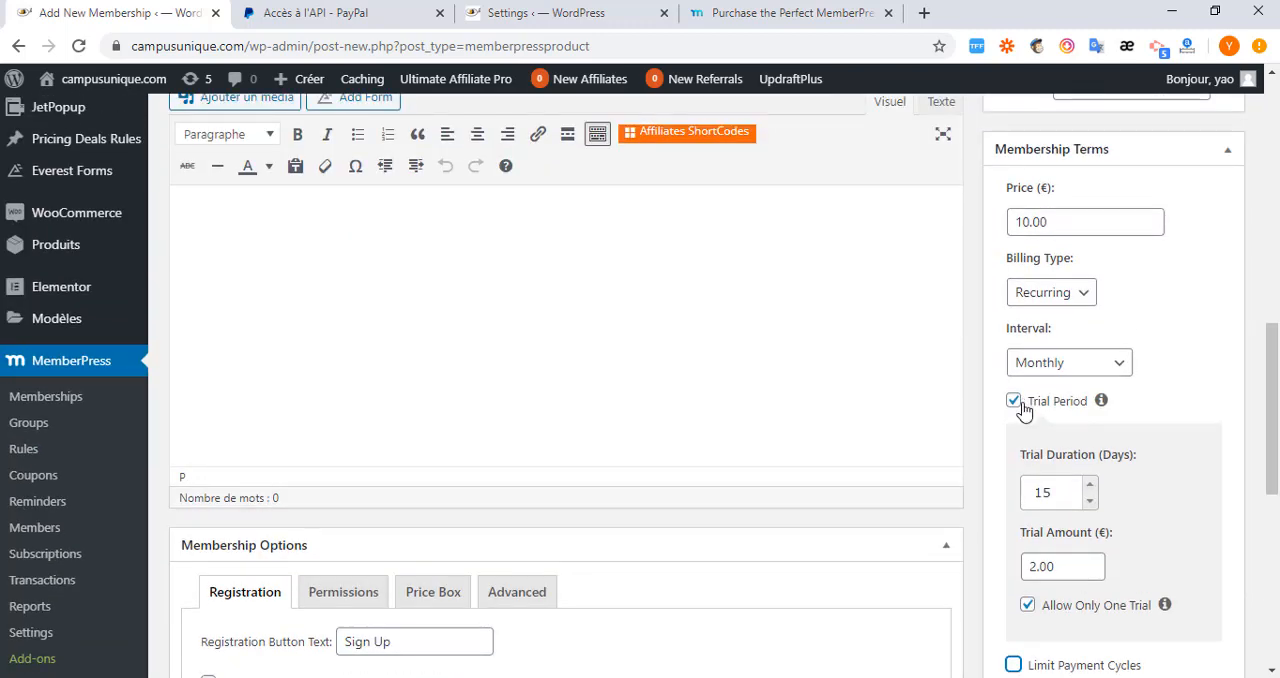
pyautogui.click(1085, 298)
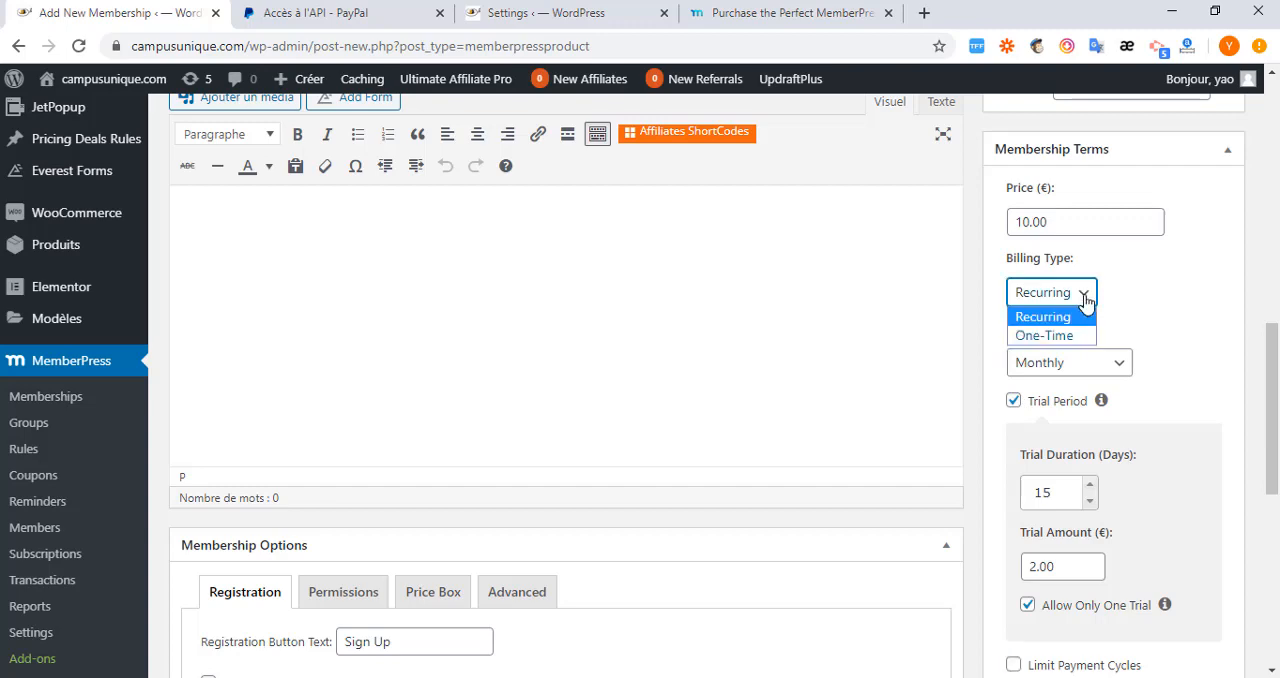
pyautogui.click(1085, 298)
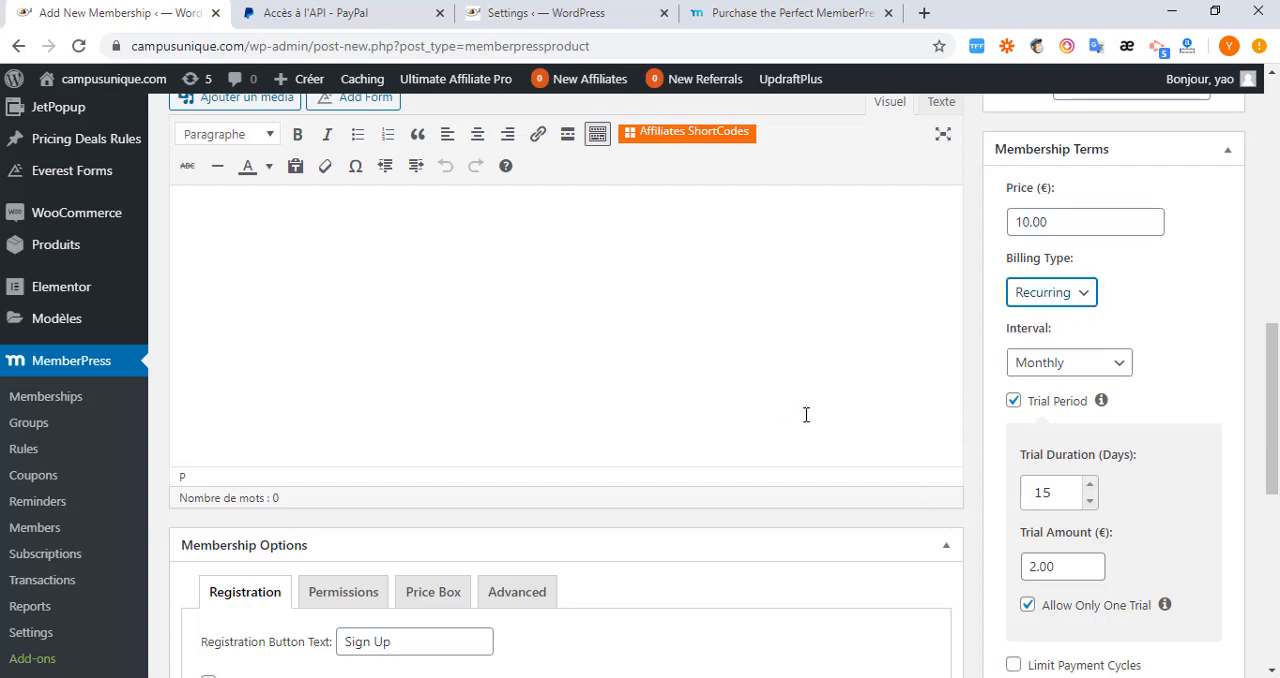
# Set the registration button text of the Premium membership to S'inscrire.
pyautogui.scroll(-2, 806, 414)
pyautogui.scroll(-1, 652, 417)
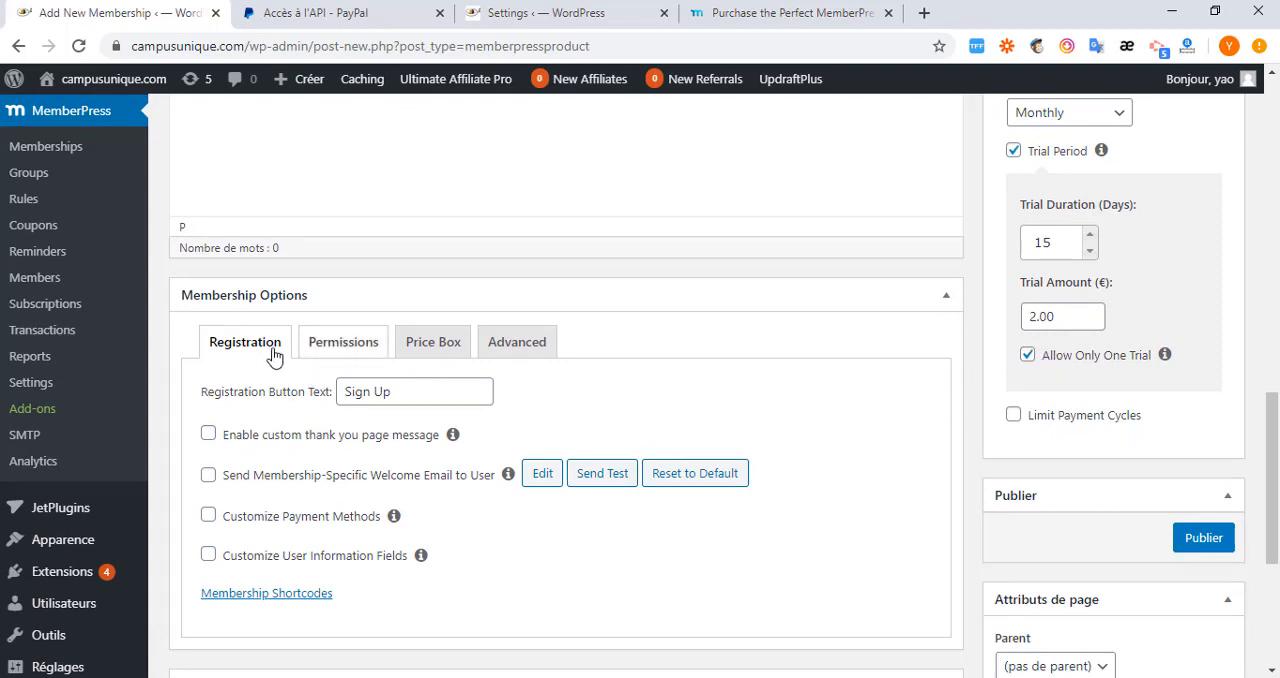
pyautogui.moveTo(406, 392); pyautogui.dragTo(305, 394)
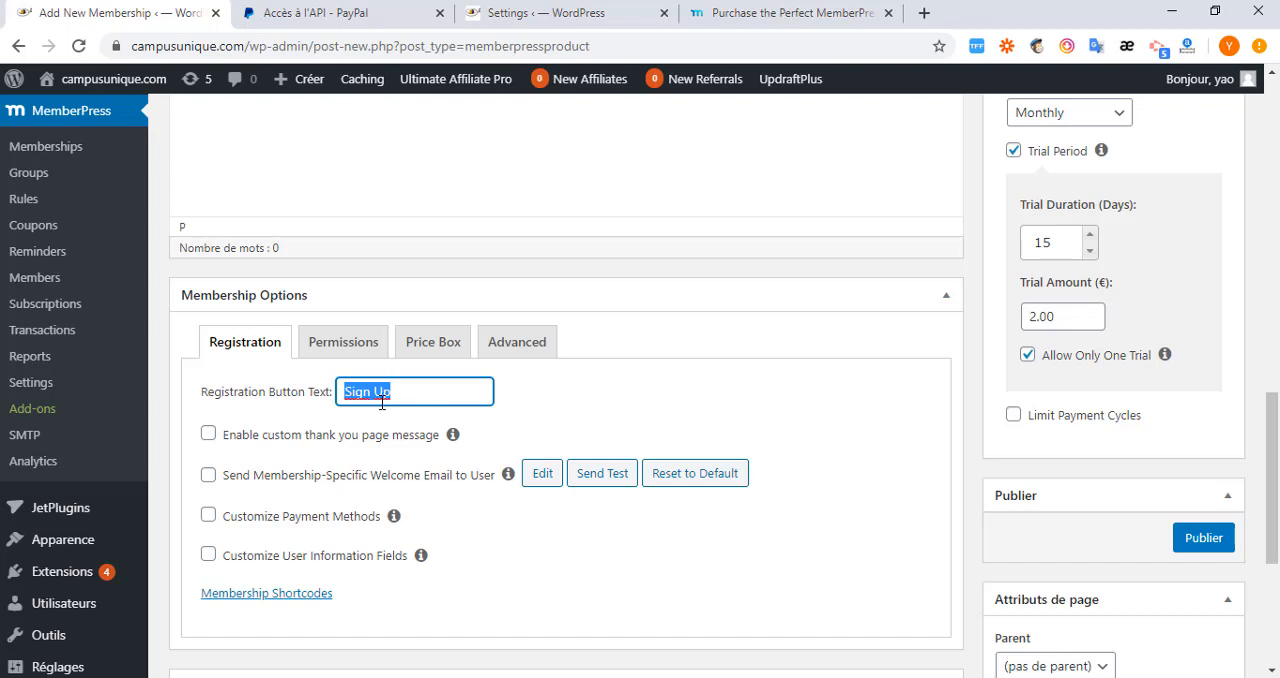
pyautogui.write("S'inscrire")
# Try customizing the user information fields in Premium's registration options, and turn the customization back off.
pyautogui.click(209, 556)
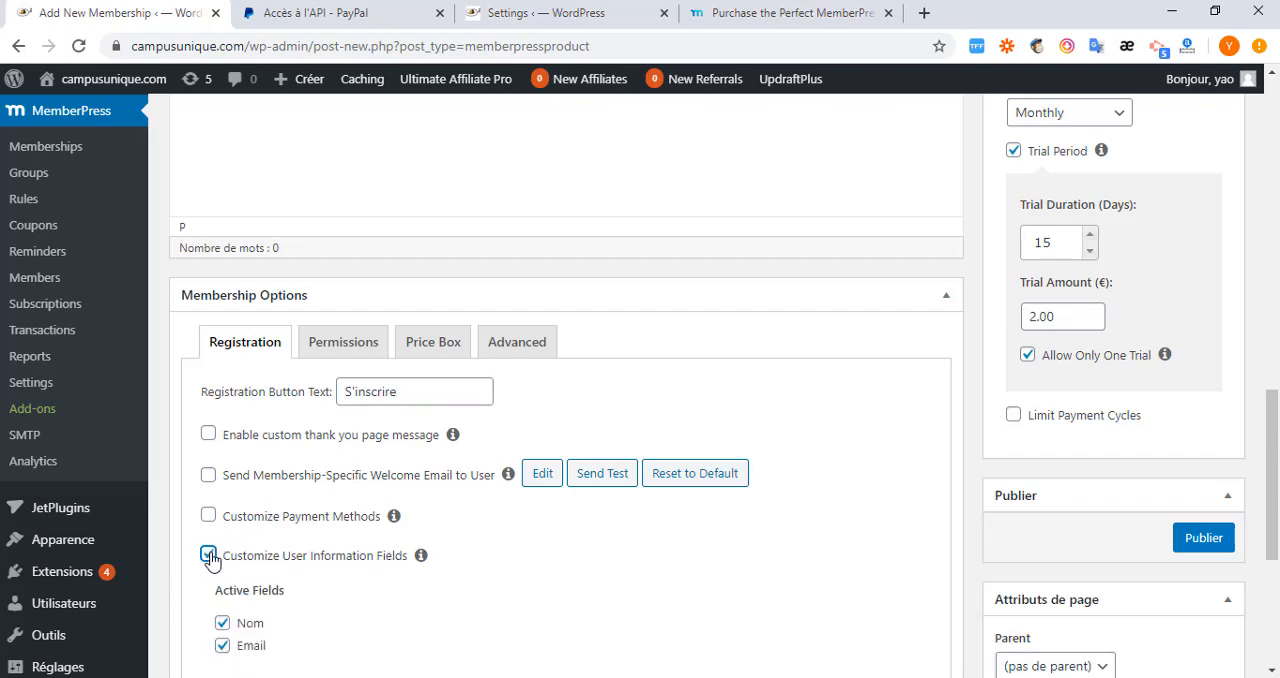
pyautogui.scroll(-2, 271, 577)
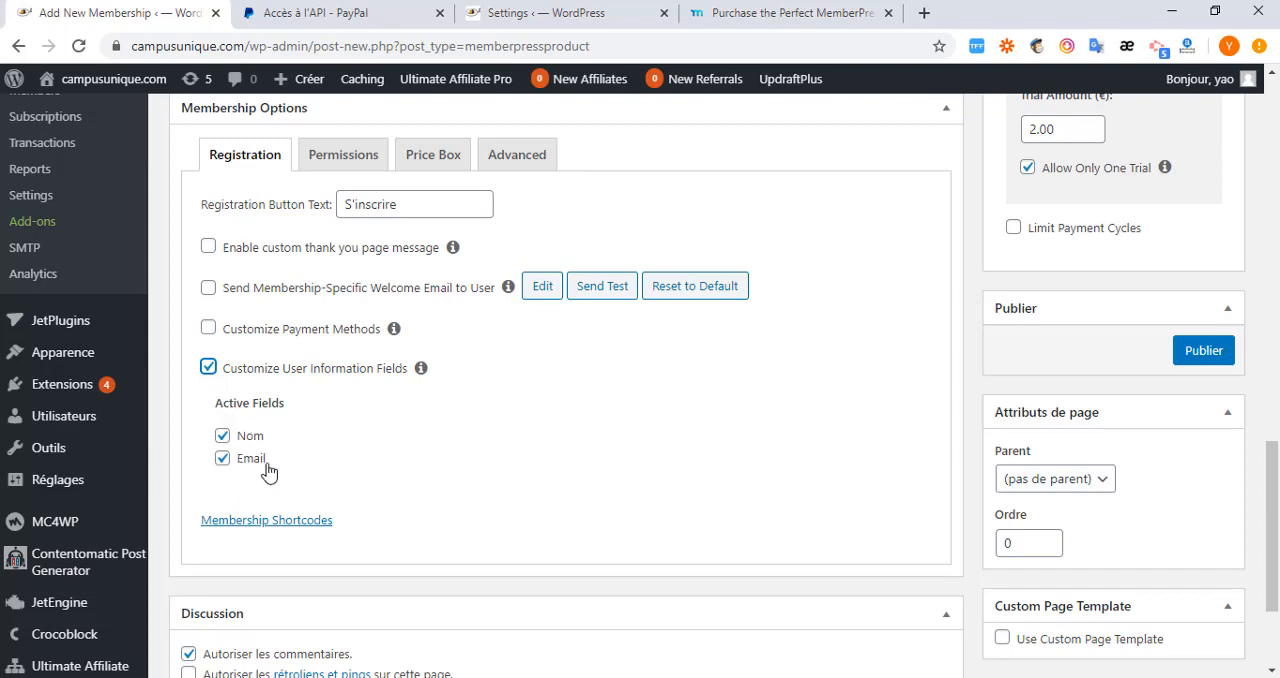
pyautogui.click(207, 369)
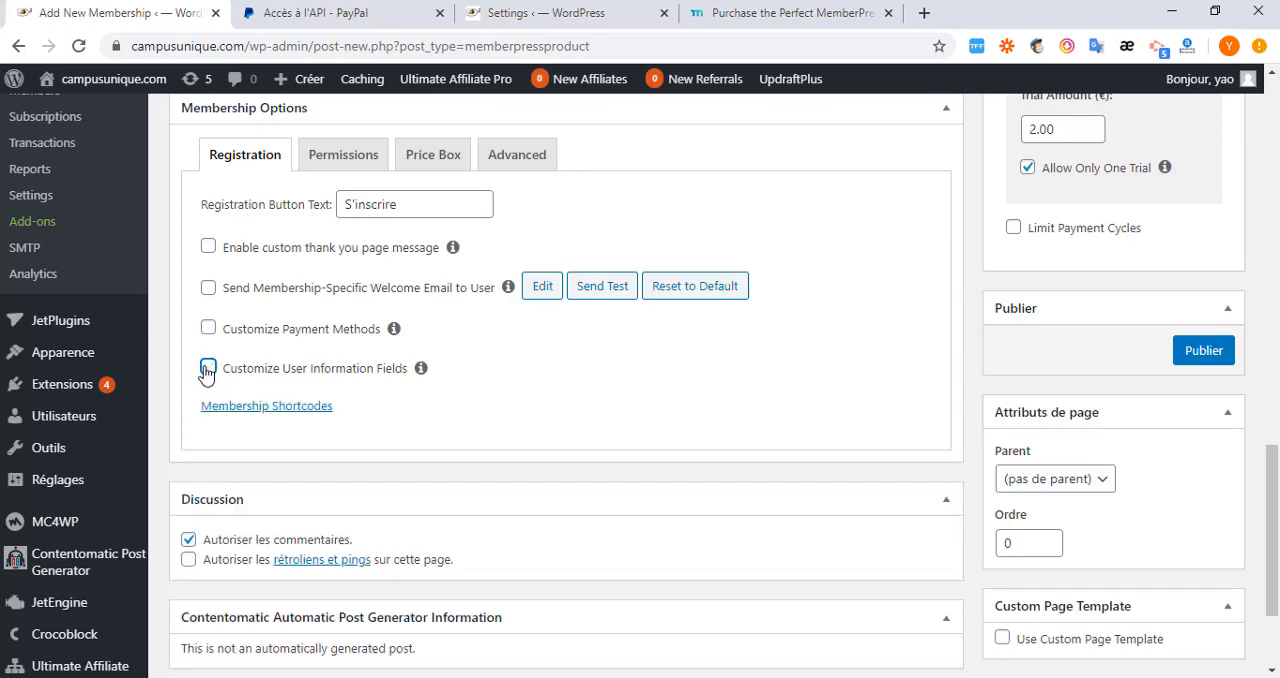
# View Premium's membership shortcodes, hide them again, and disable comments on the membership page.
pyautogui.click(254, 414)
pyautogui.scroll(-2, 254, 420)
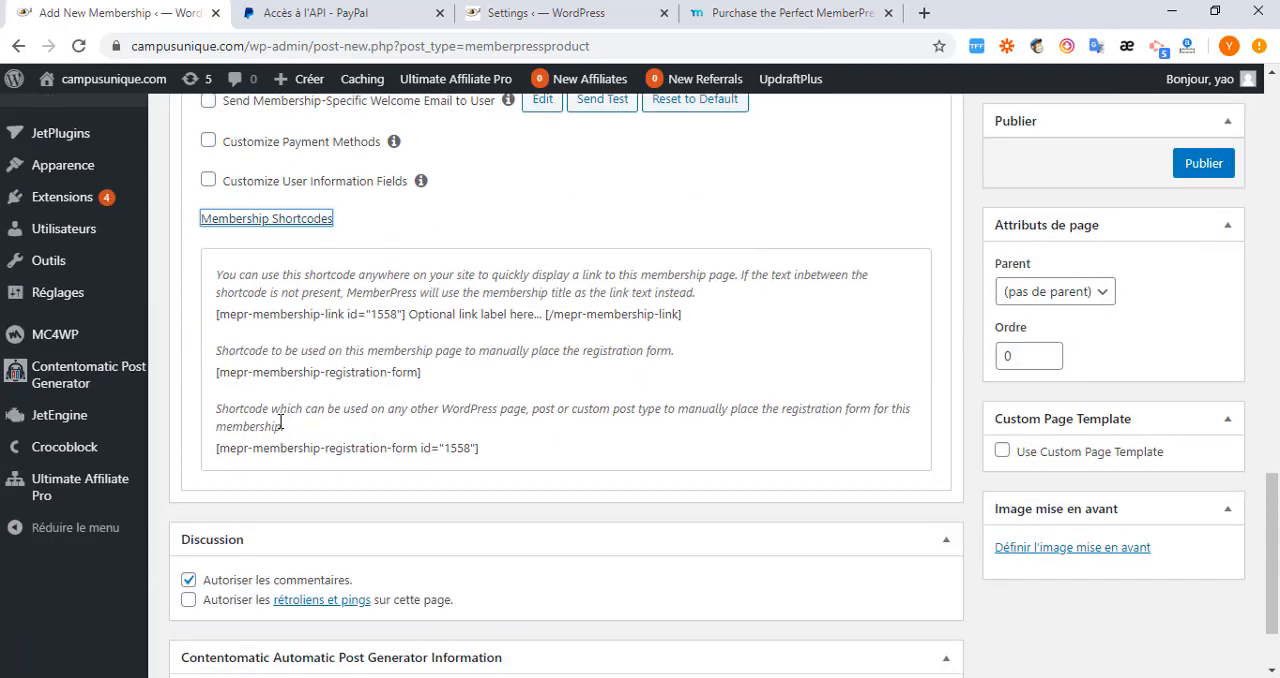
pyautogui.click(265, 219)
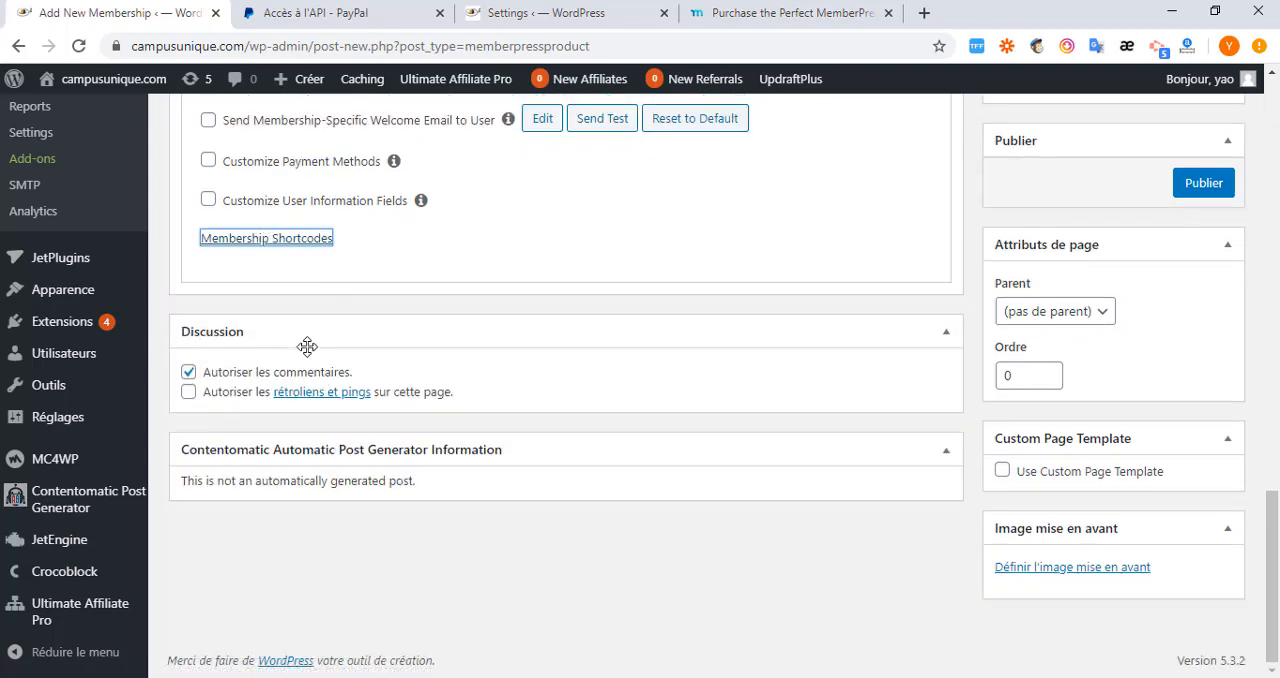
pyautogui.click(189, 373)
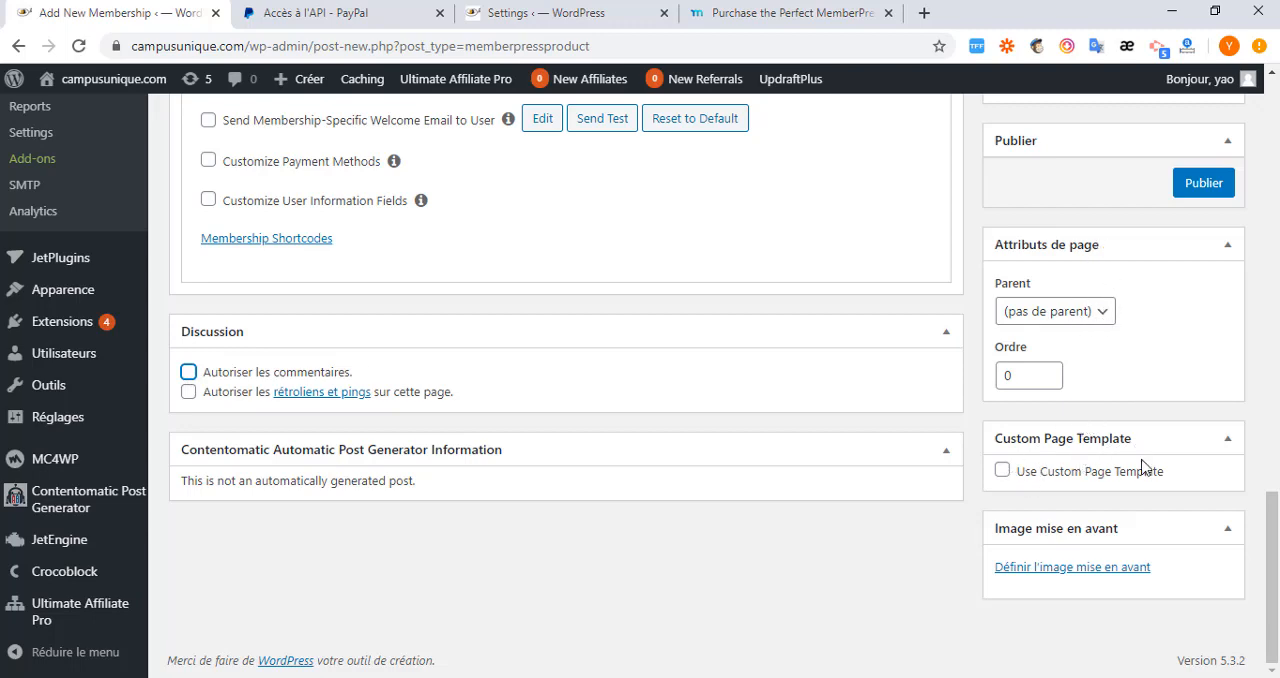
# Allow users to create multiple active subscriptions to Premium and review its purchase permissions and no-permissions message.
pyautogui.scroll(3, 500, 370)
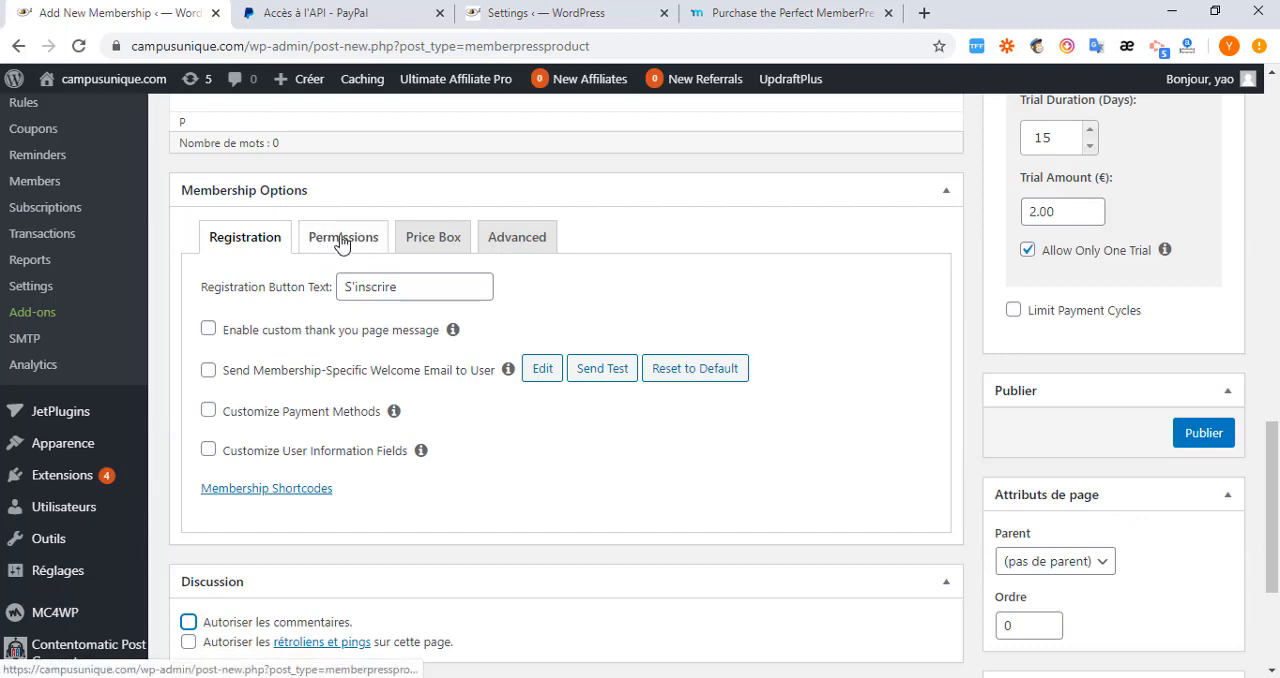
pyautogui.click(341, 240)
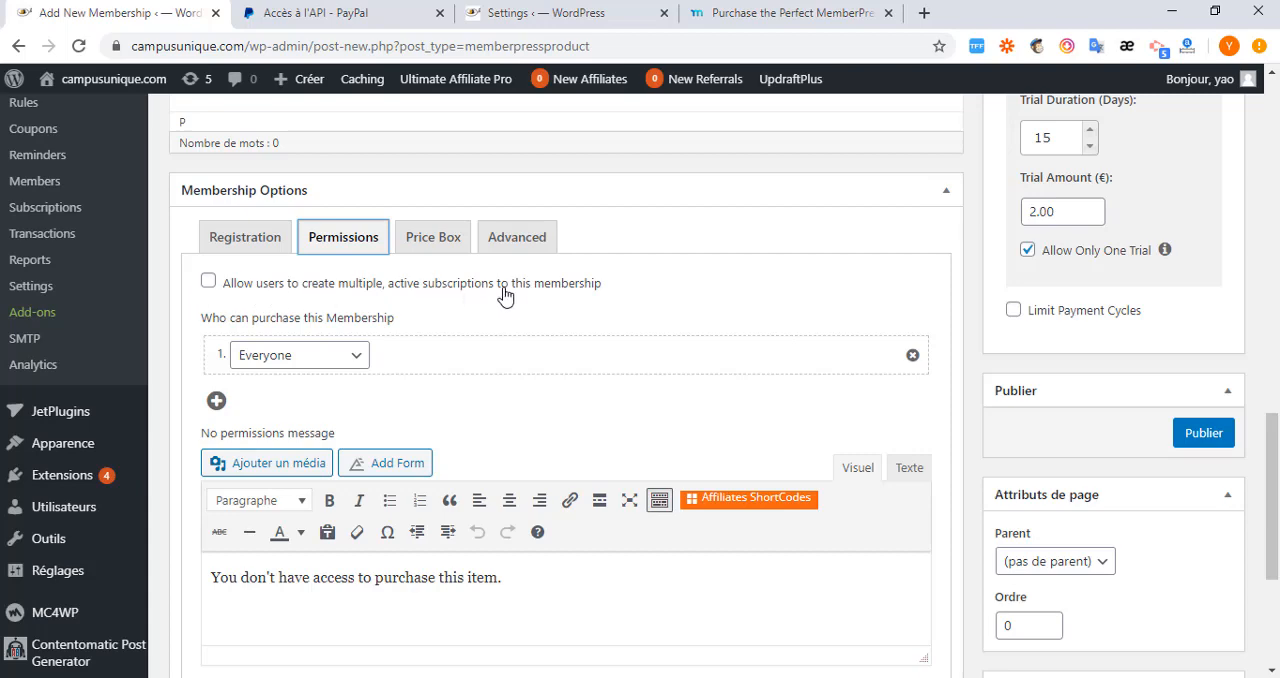
pyautogui.click(208, 284)
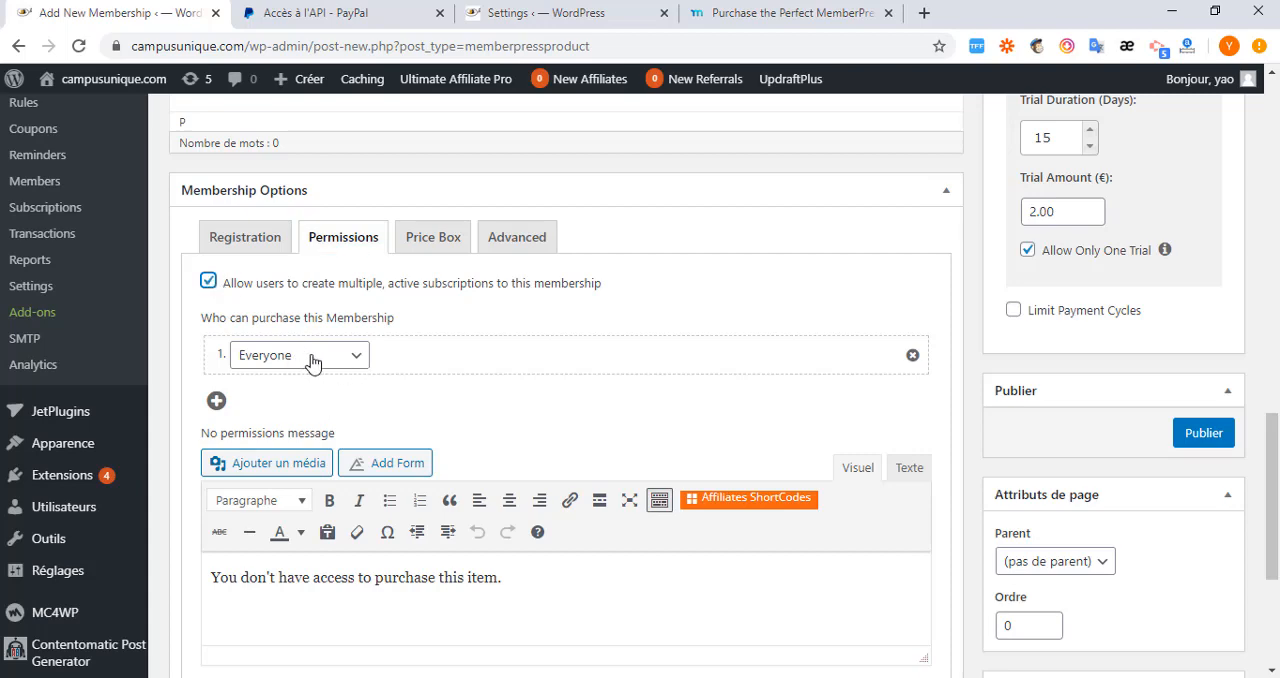
pyautogui.scroll(-2, 340, 385)
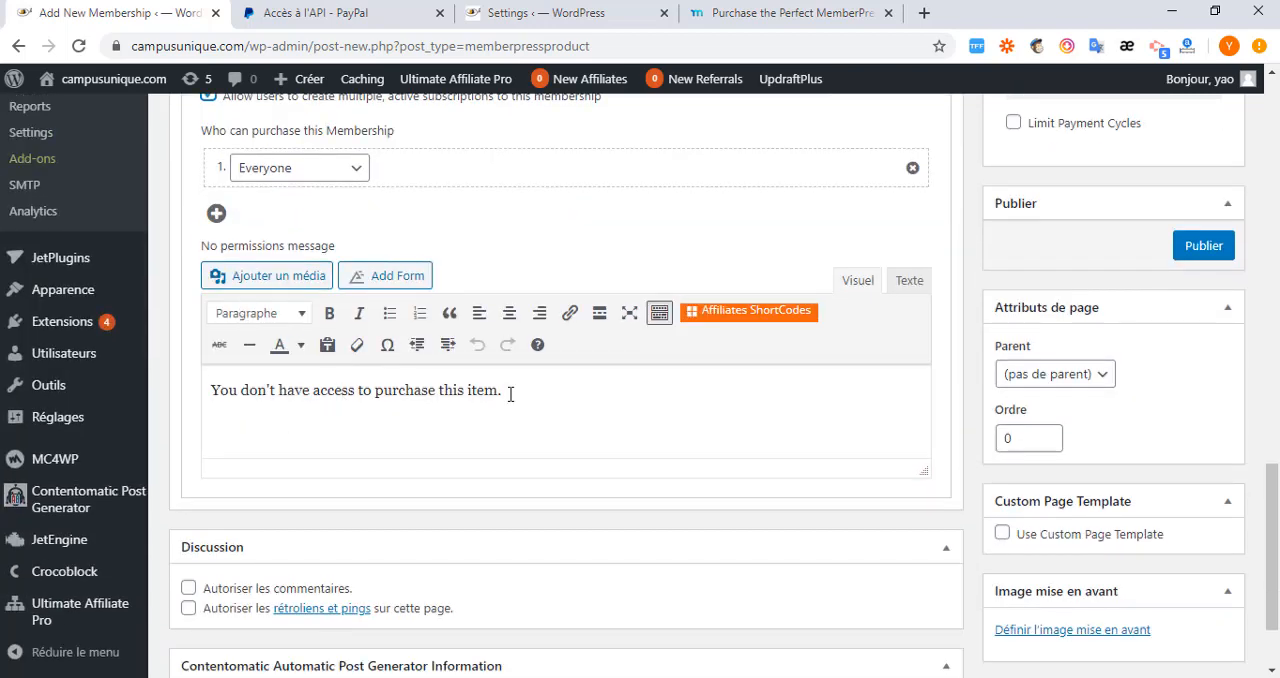
pyautogui.moveTo(510, 394); pyautogui.dragTo(187, 393)
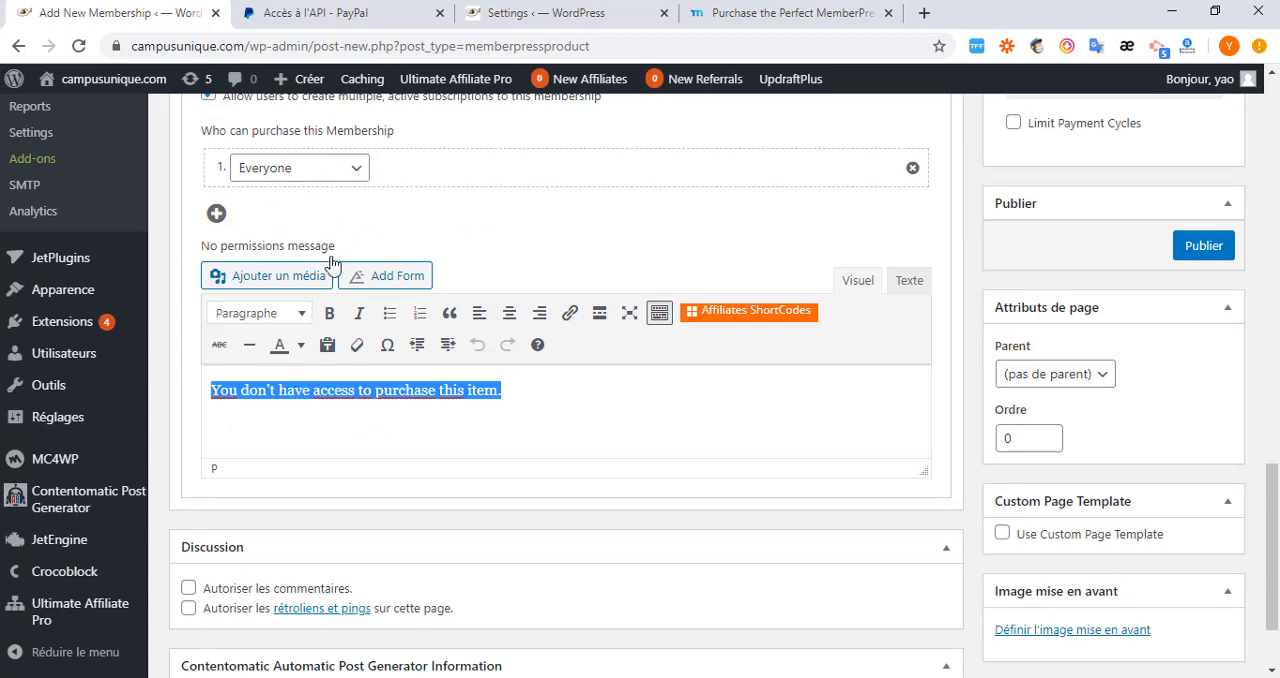
pyautogui.scroll(1, 266, 366)
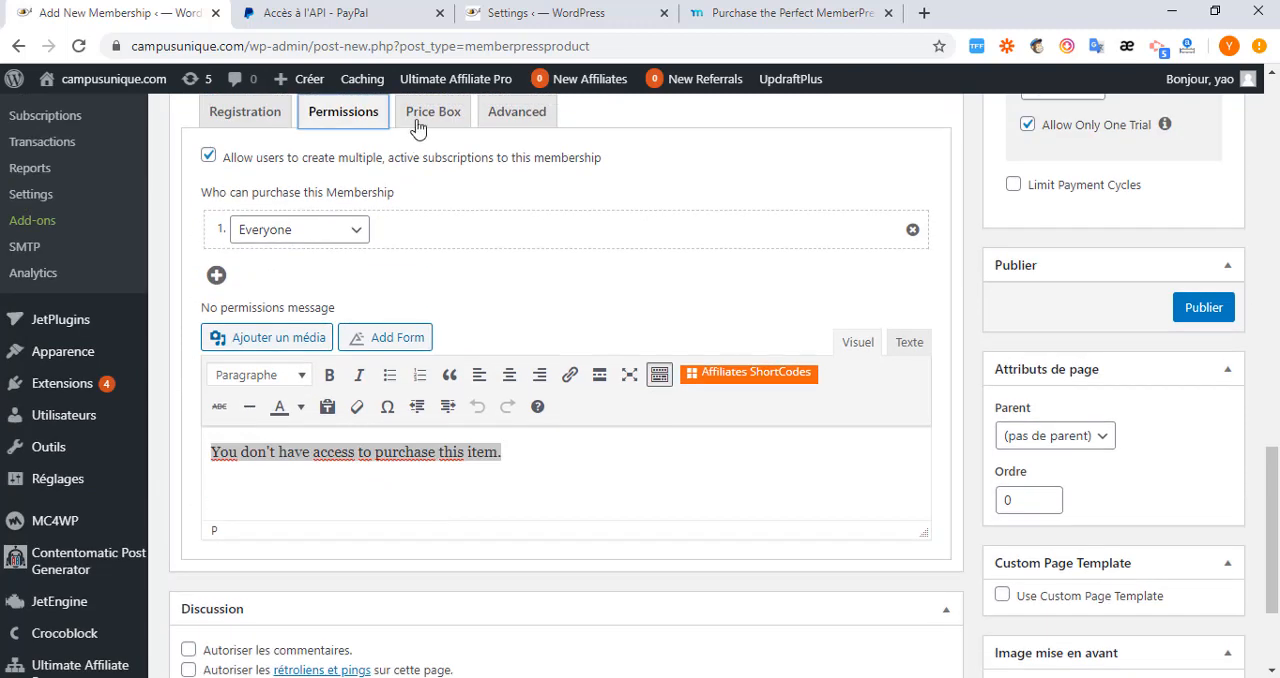
# Set the button text in Premium's price box to S'inscrire.
pyautogui.click(428, 113)
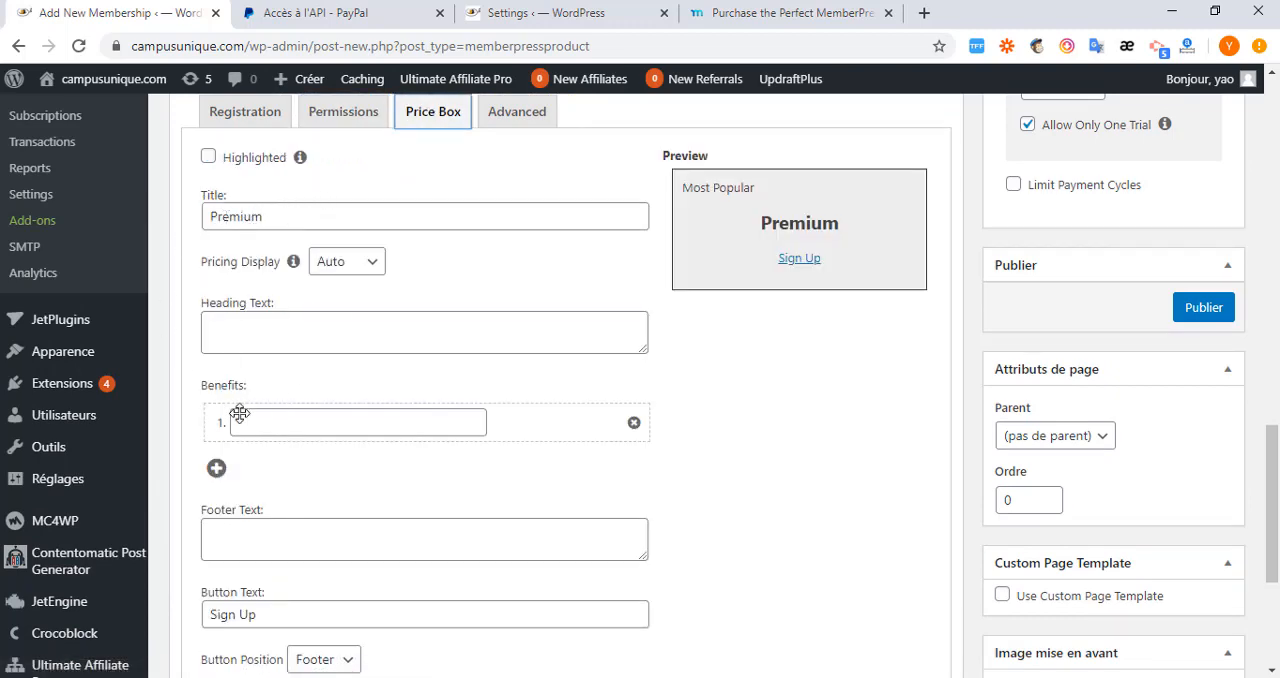
pyautogui.click(308, 330)
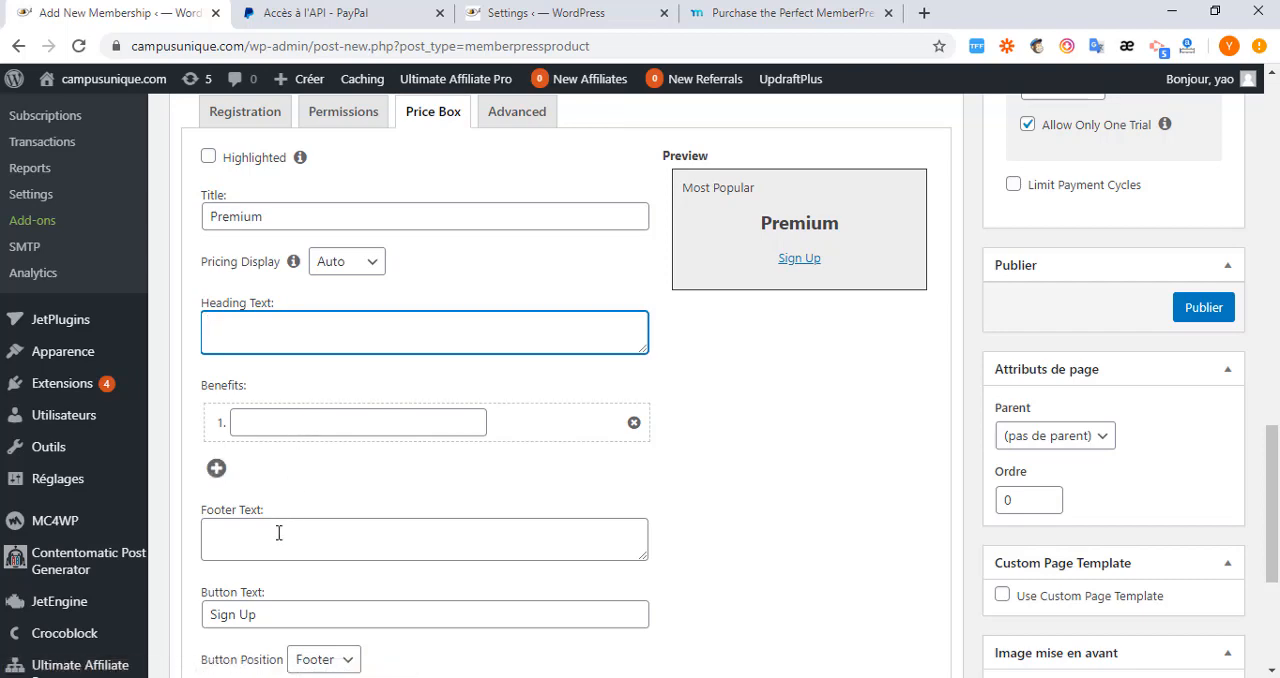
pyautogui.scroll(-1, 278, 533)
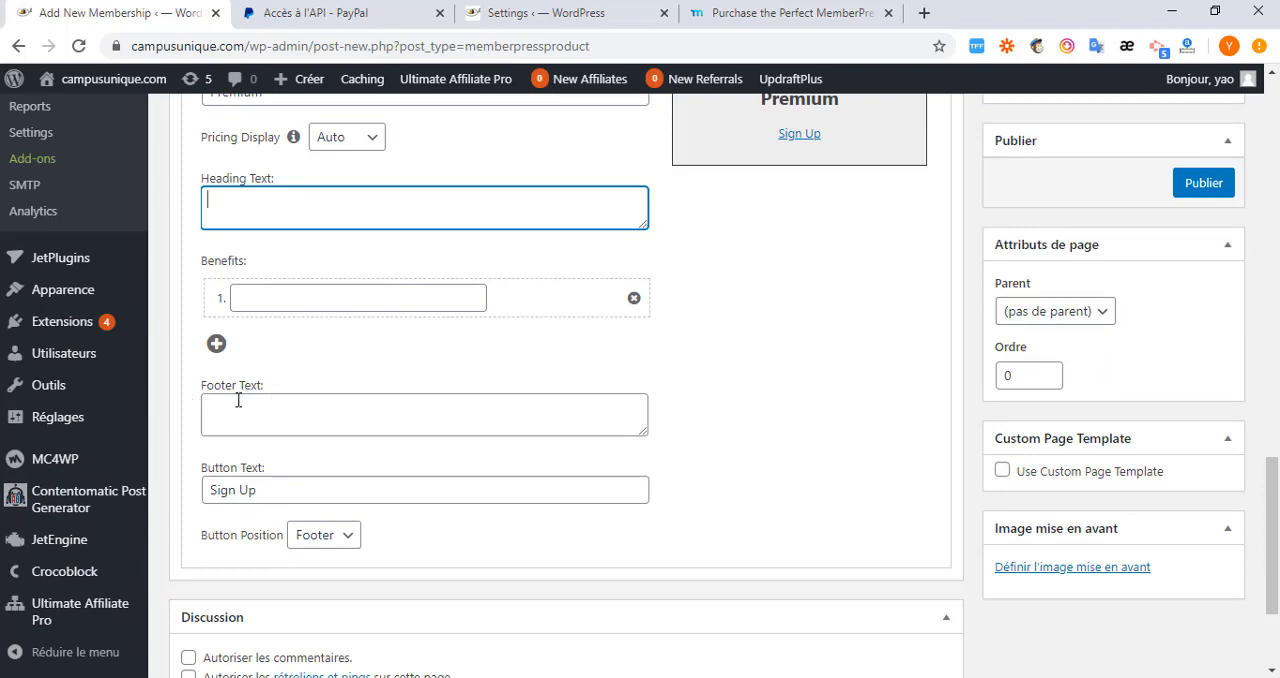
pyautogui.moveTo(264, 491); pyautogui.dragTo(197, 500)
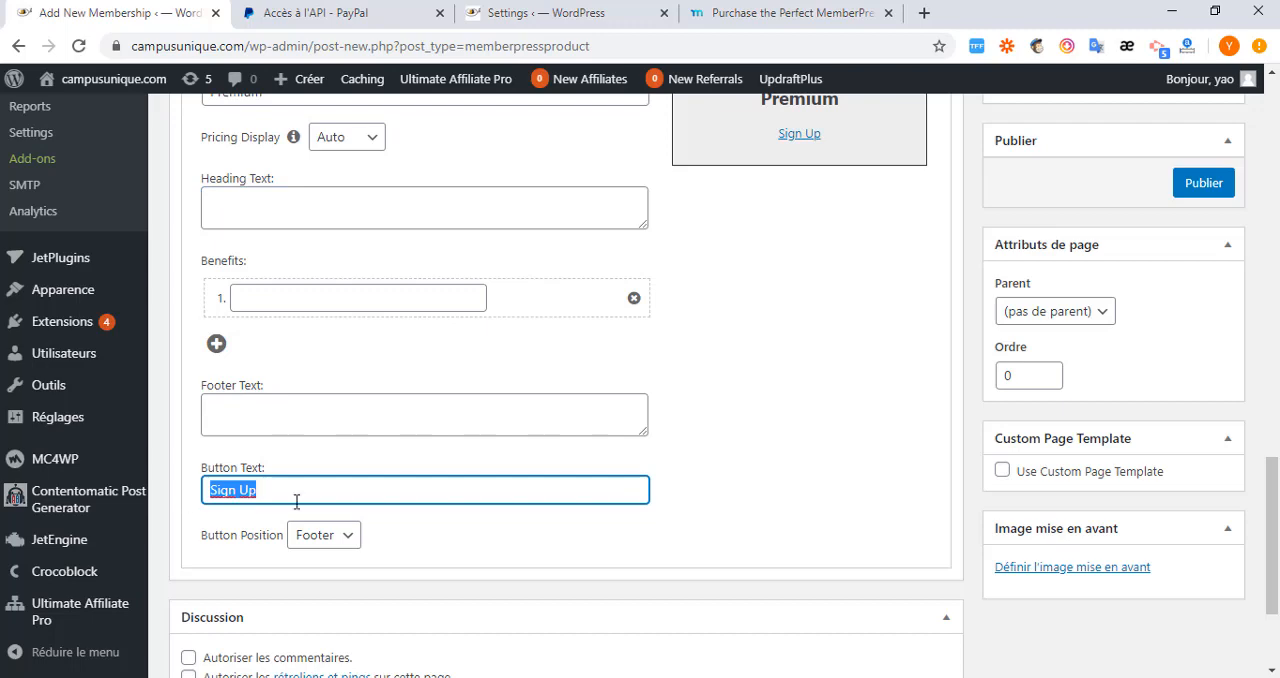
pyautogui.write('S')
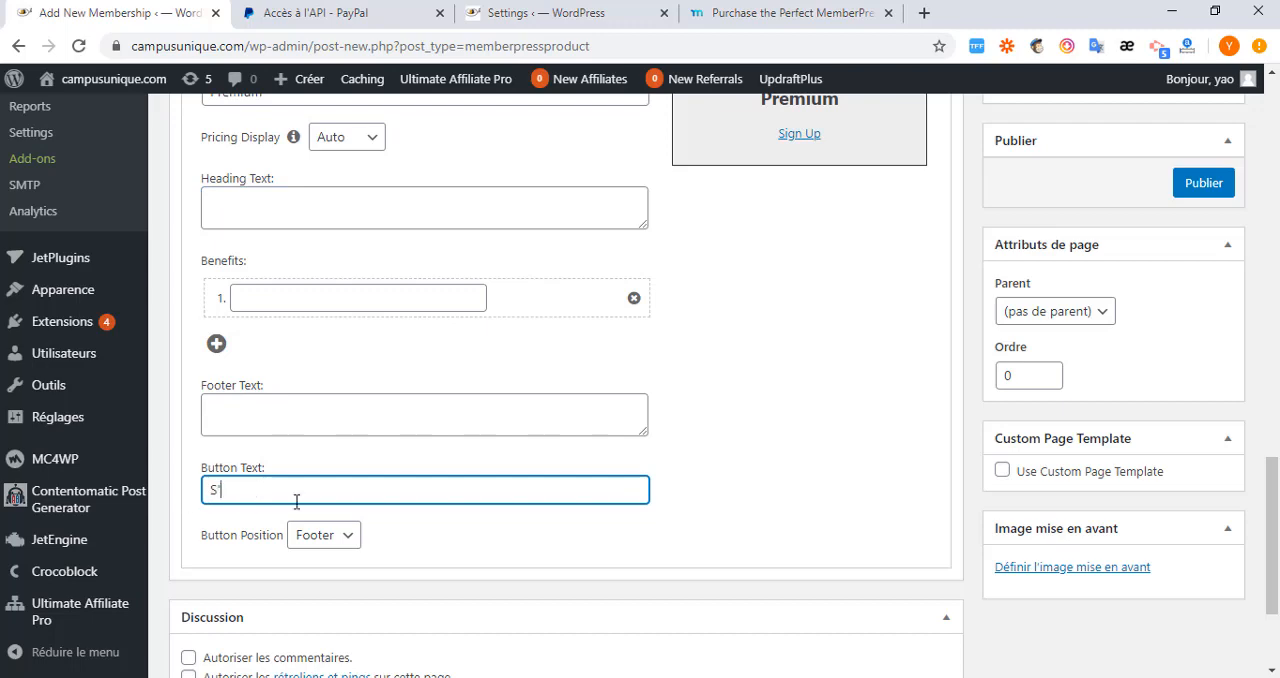
pyautogui.write("'inscrire")
# Review Premium's advanced options for the access URL, pricing terms and custom login redirects.
pyautogui.scroll(1, 509, 515)
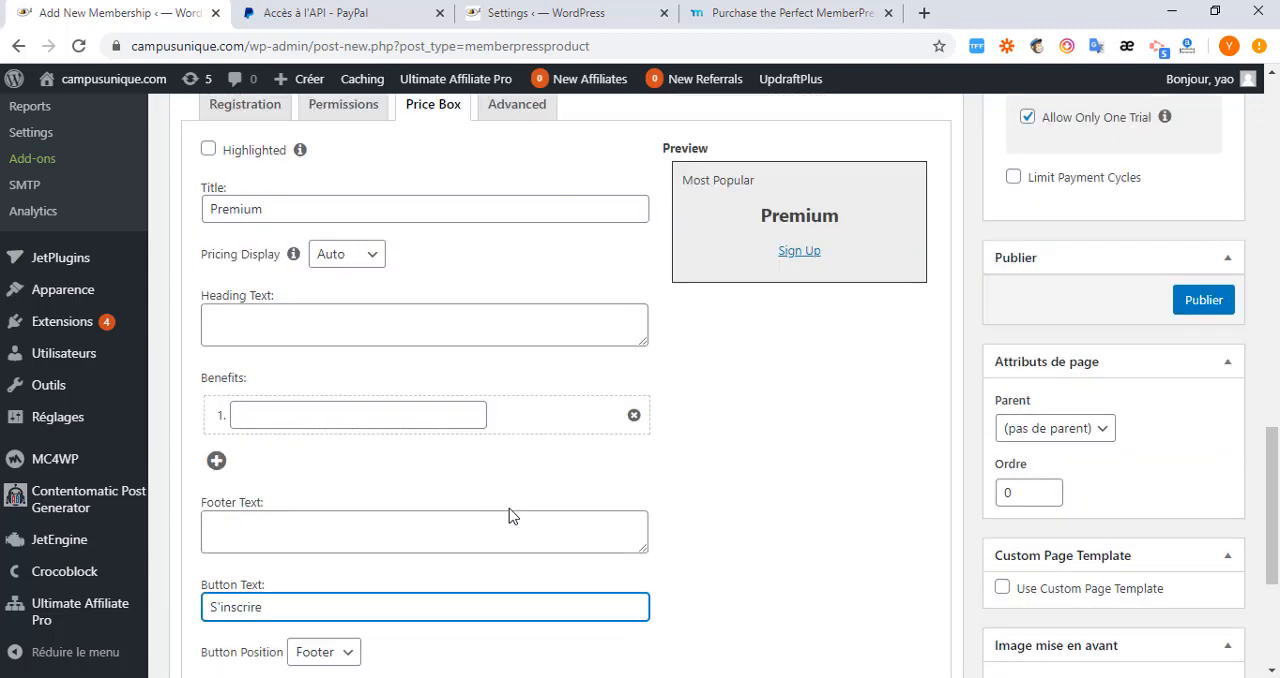
pyautogui.scroll(2, 509, 515)
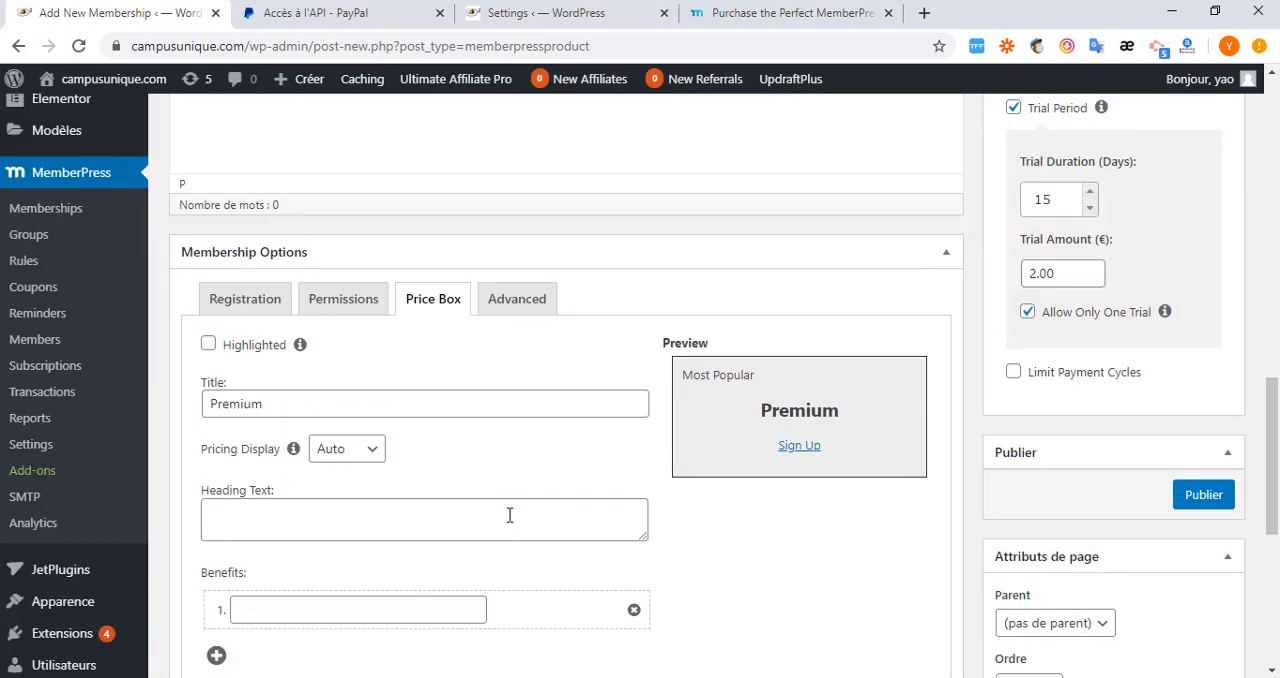
pyautogui.click(507, 302)
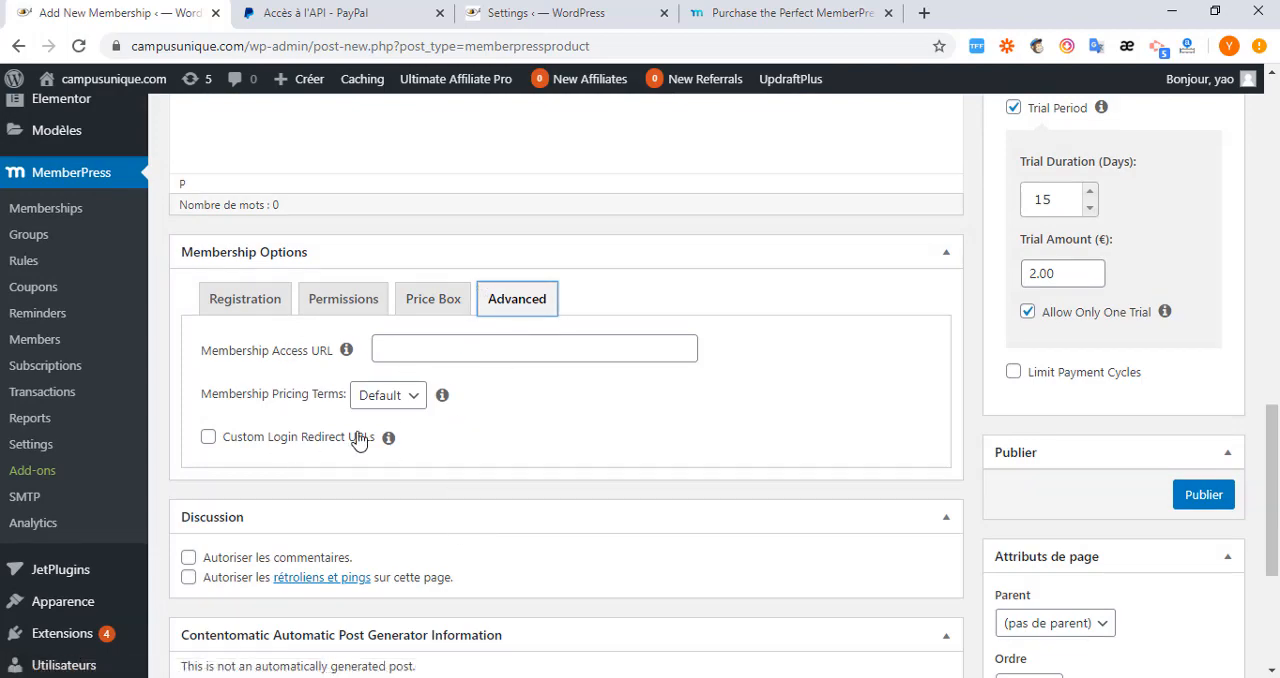
pyautogui.scroll(6, 790, 458)
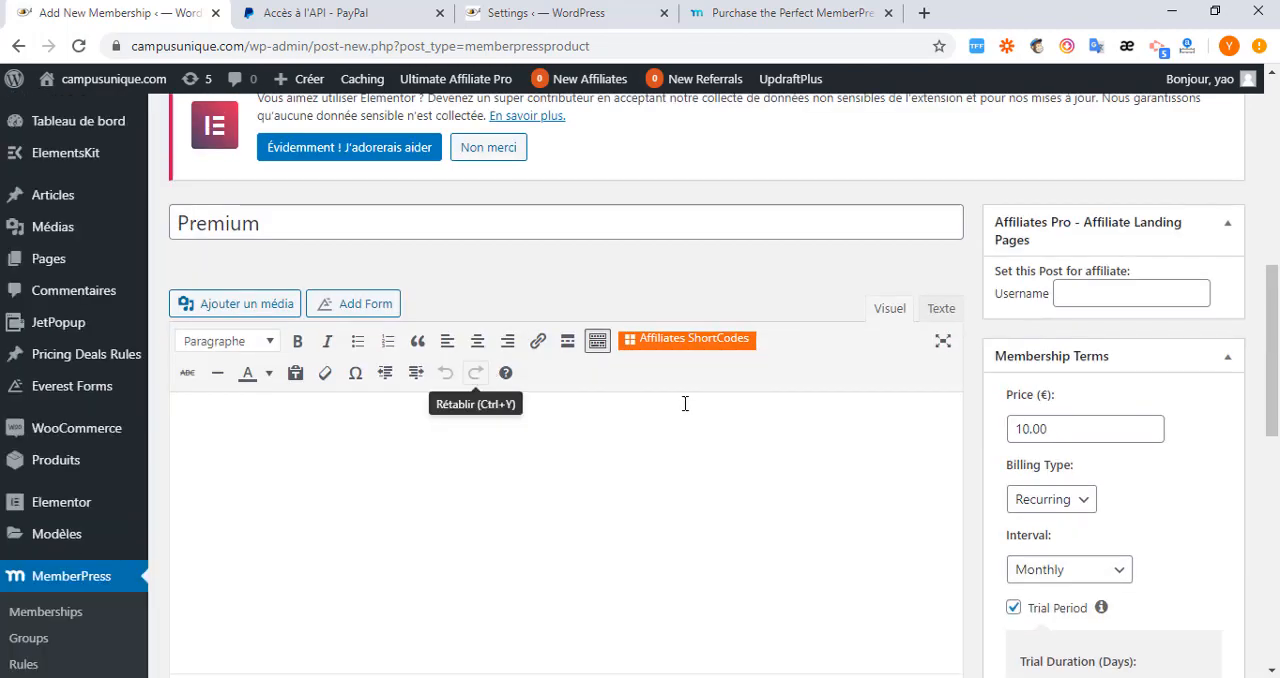
# Publish the Premium membership and check the URL of the Base membership in the memberships list.
pyautogui.scroll(-5, 834, 417)
pyautogui.scroll(-5, 1063, 466)
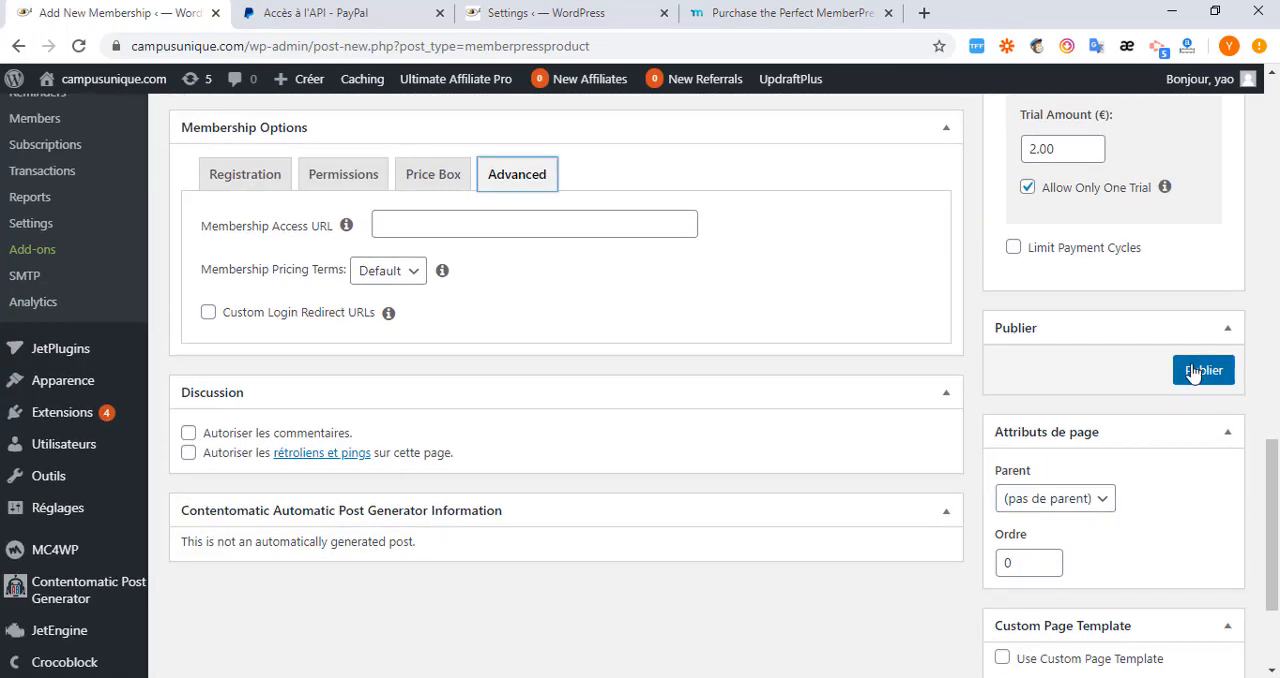
pyautogui.click(1195, 370)
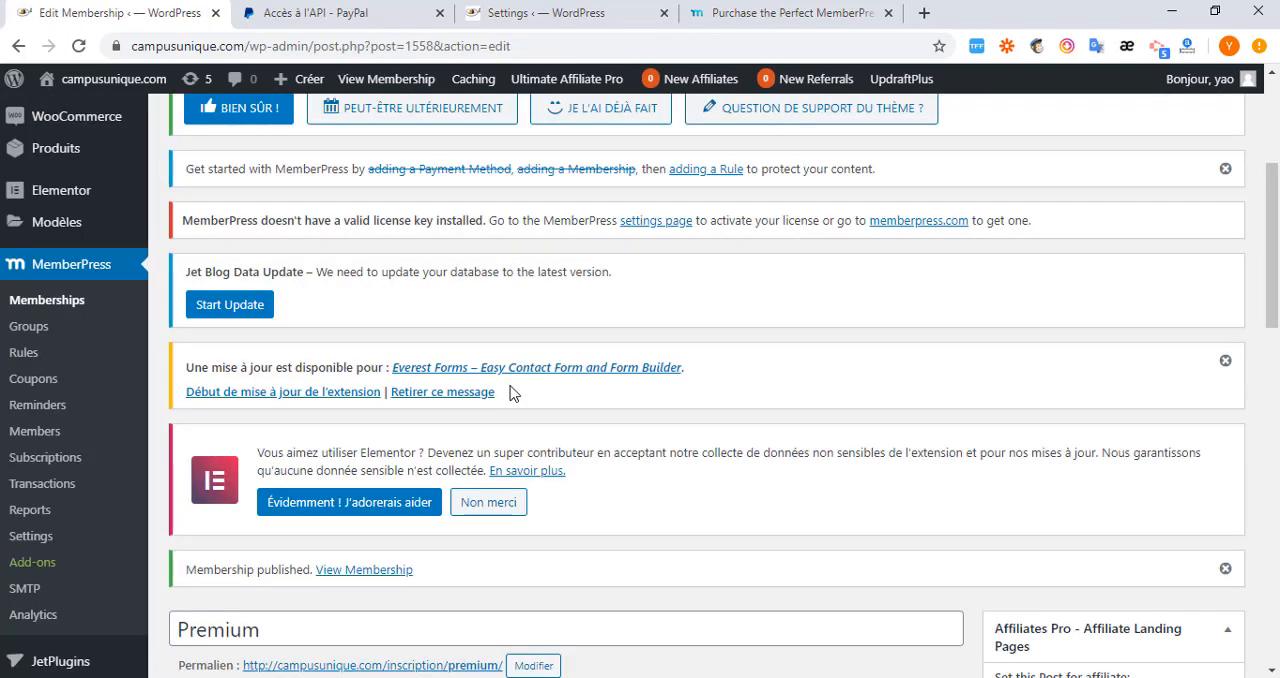
pyautogui.click(35, 302)
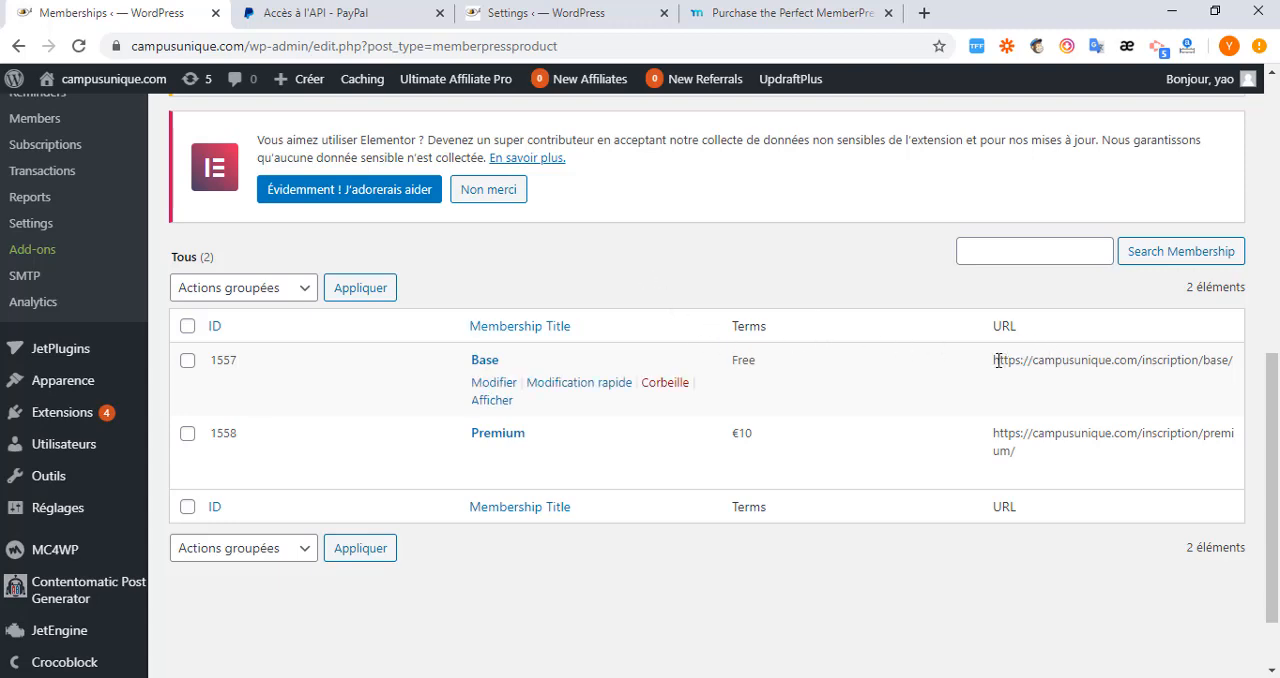
pyautogui.moveTo(992, 362); pyautogui.dragTo(1246, 372)
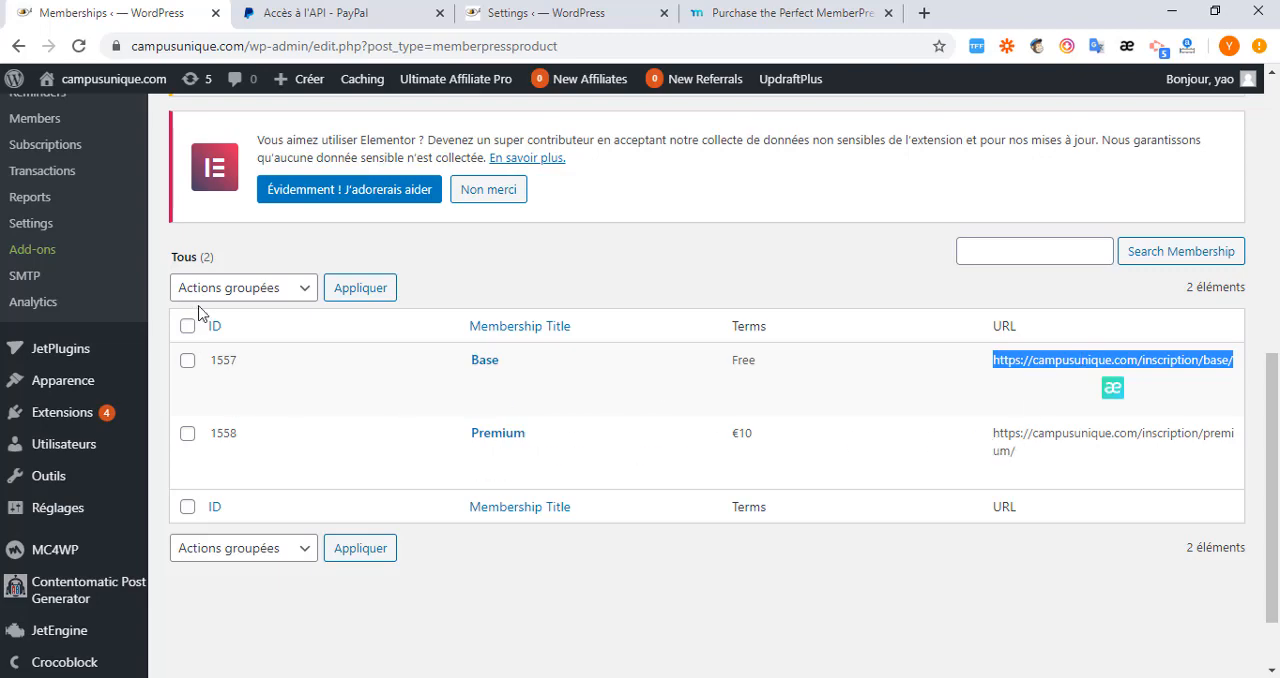
# Start a new MemberPress group and title it membre.
pyautogui.scroll(2, 116, 288)
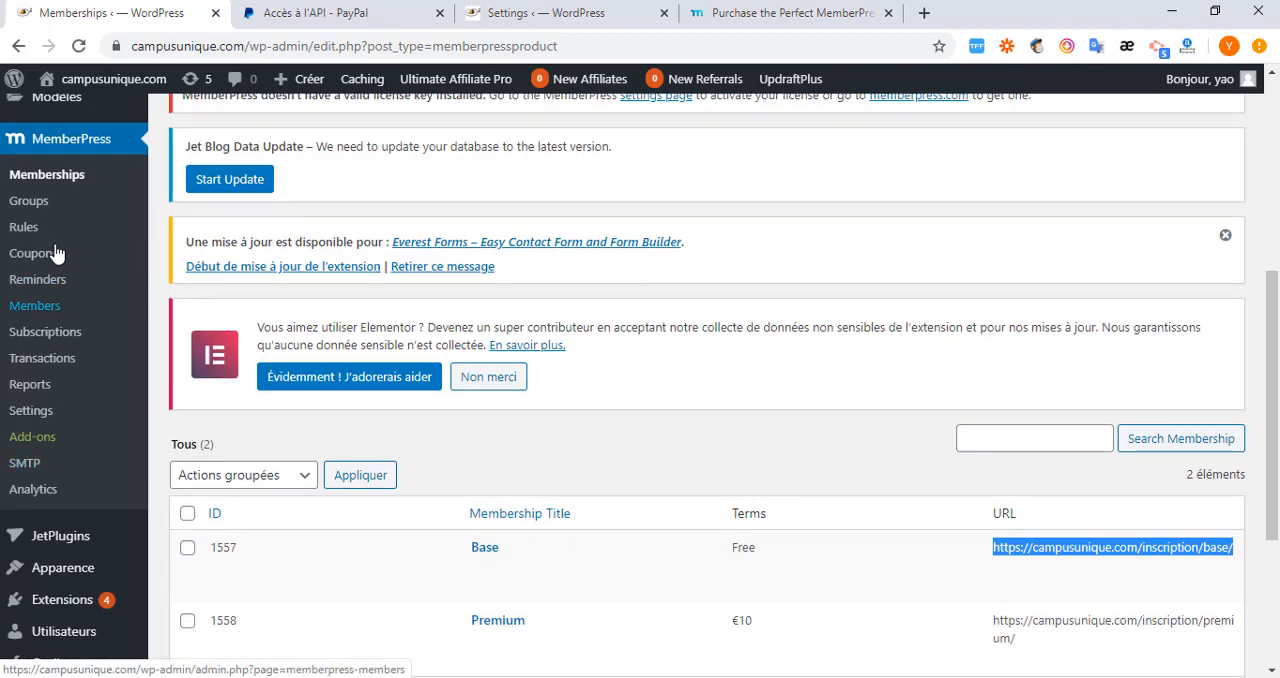
pyautogui.click(28, 201)
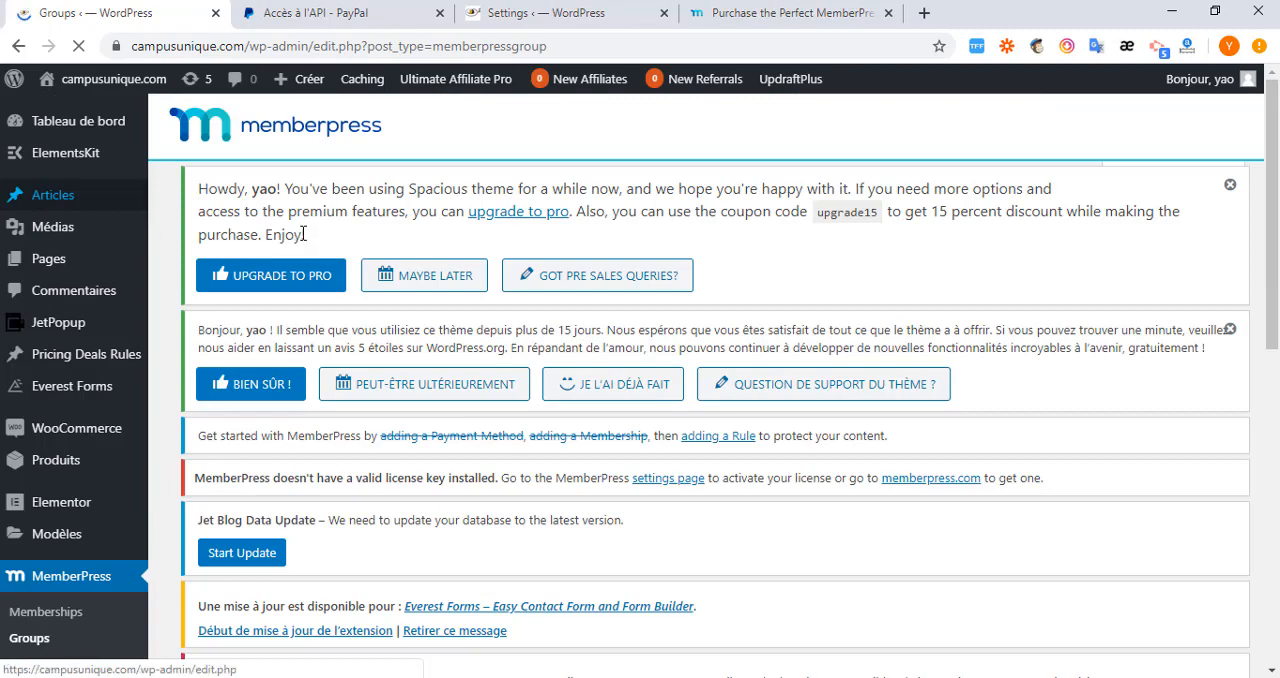
pyautogui.scroll(-5, 303, 252)
pyautogui.scroll(2, 268, 280)
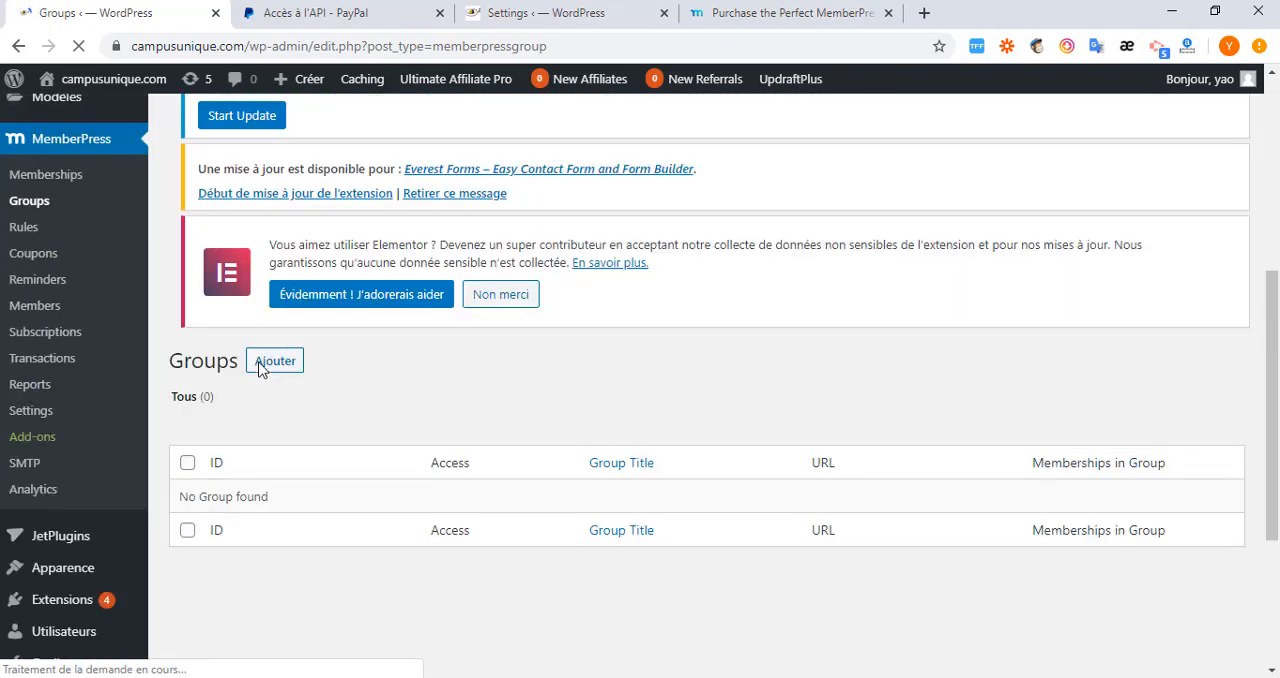
pyautogui.click(276, 363)
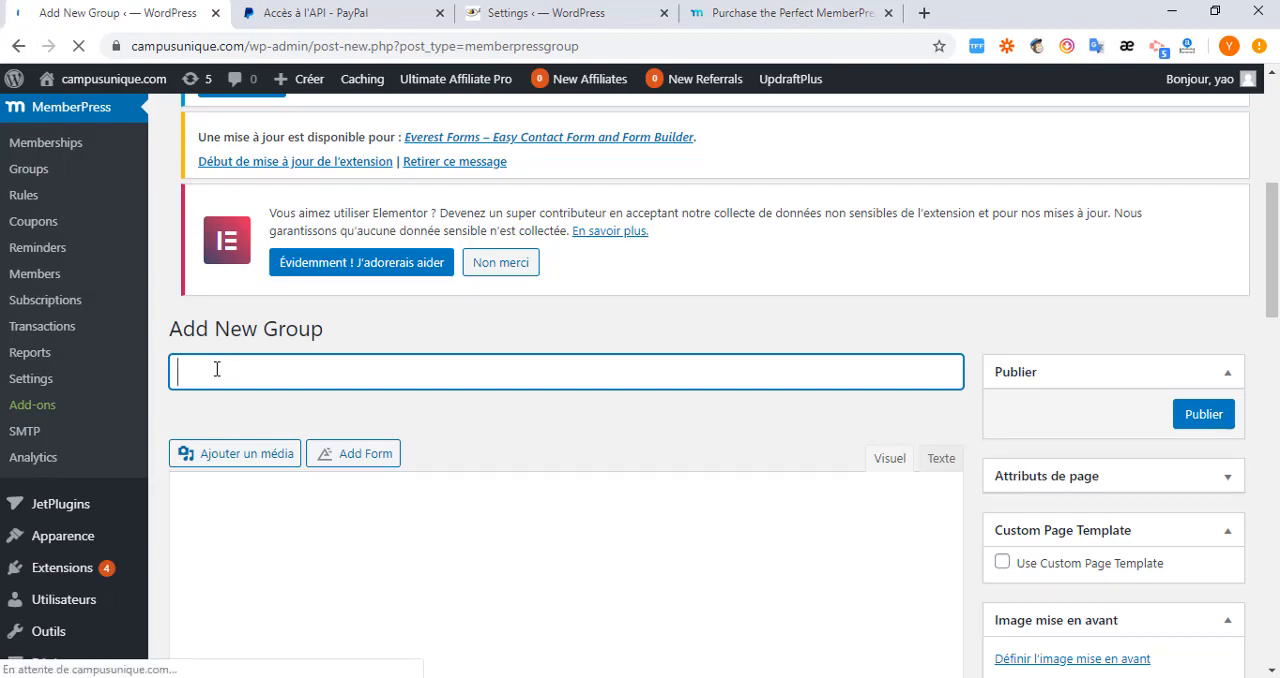
pyautogui.write('membre')
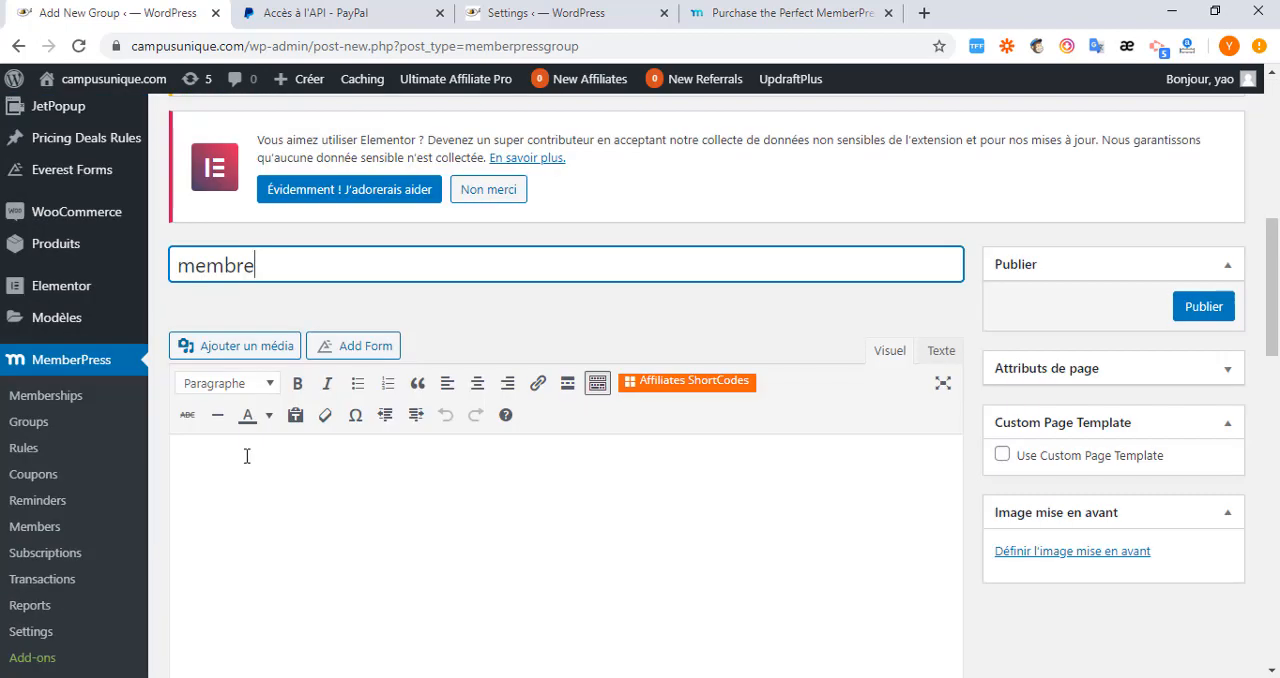
# In the group options, assign Base as the first membership and Premium as the second.
pyautogui.scroll(-4, 247, 456)
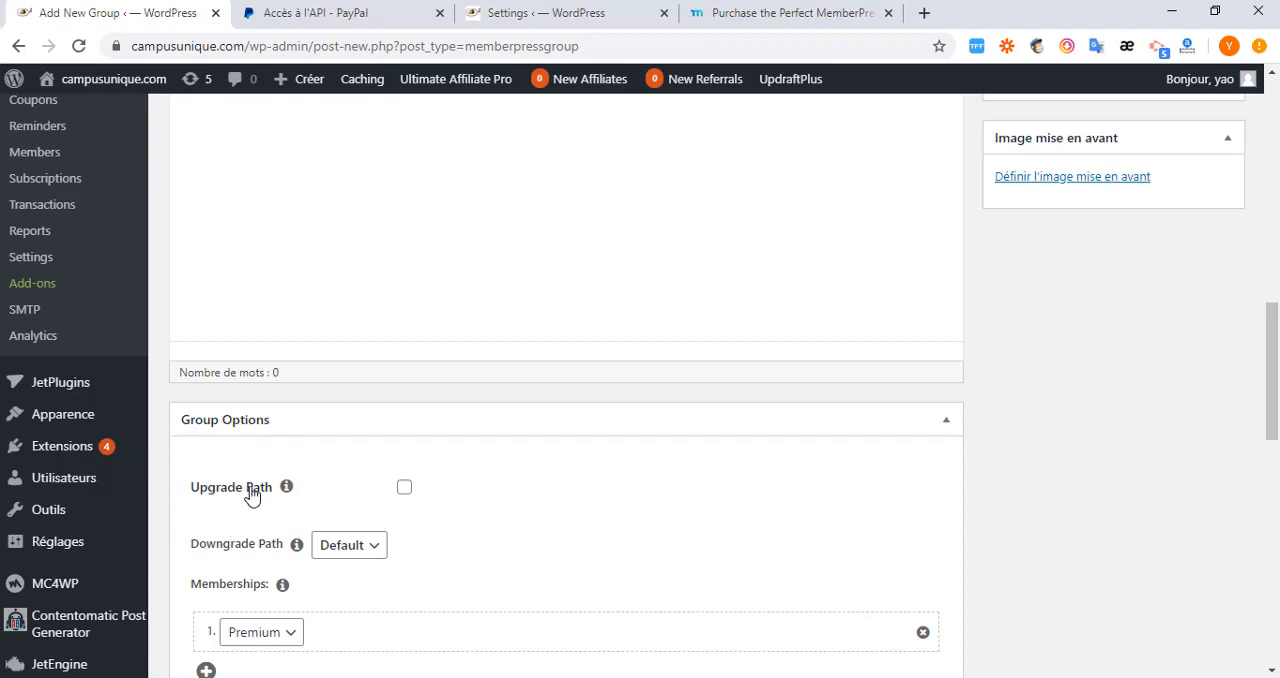
pyautogui.scroll(-2, 223, 571)
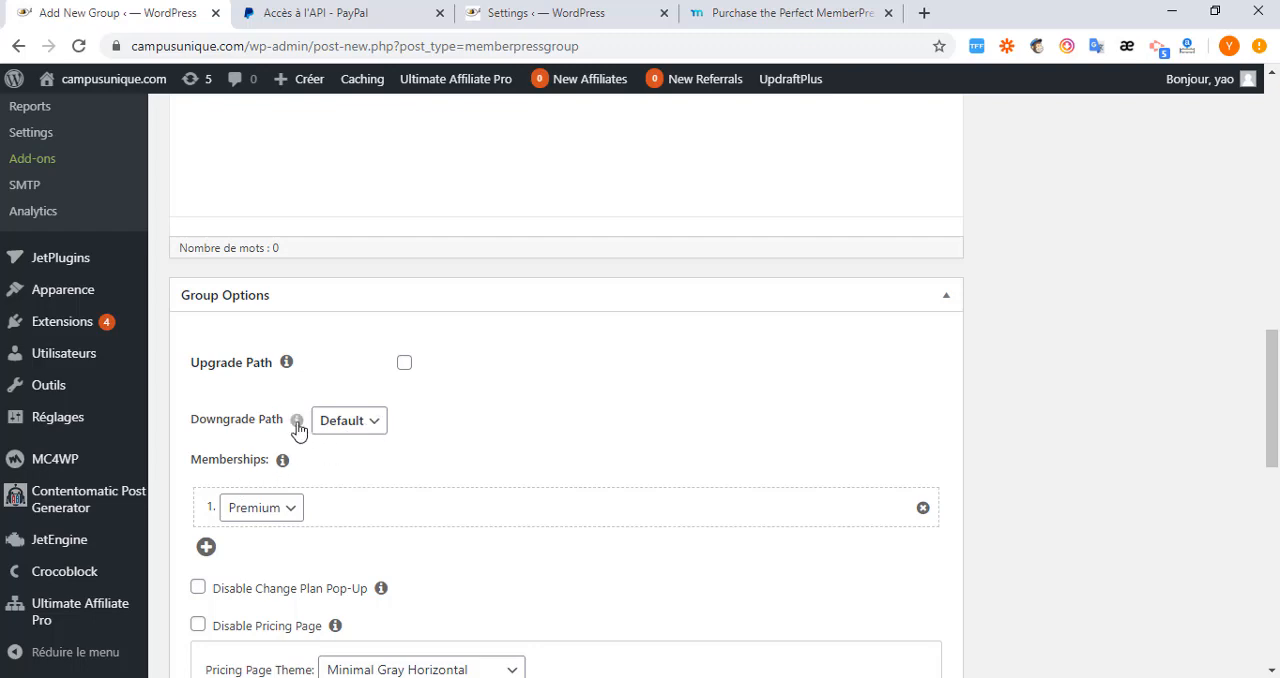
pyautogui.scroll(-1, 236, 495)
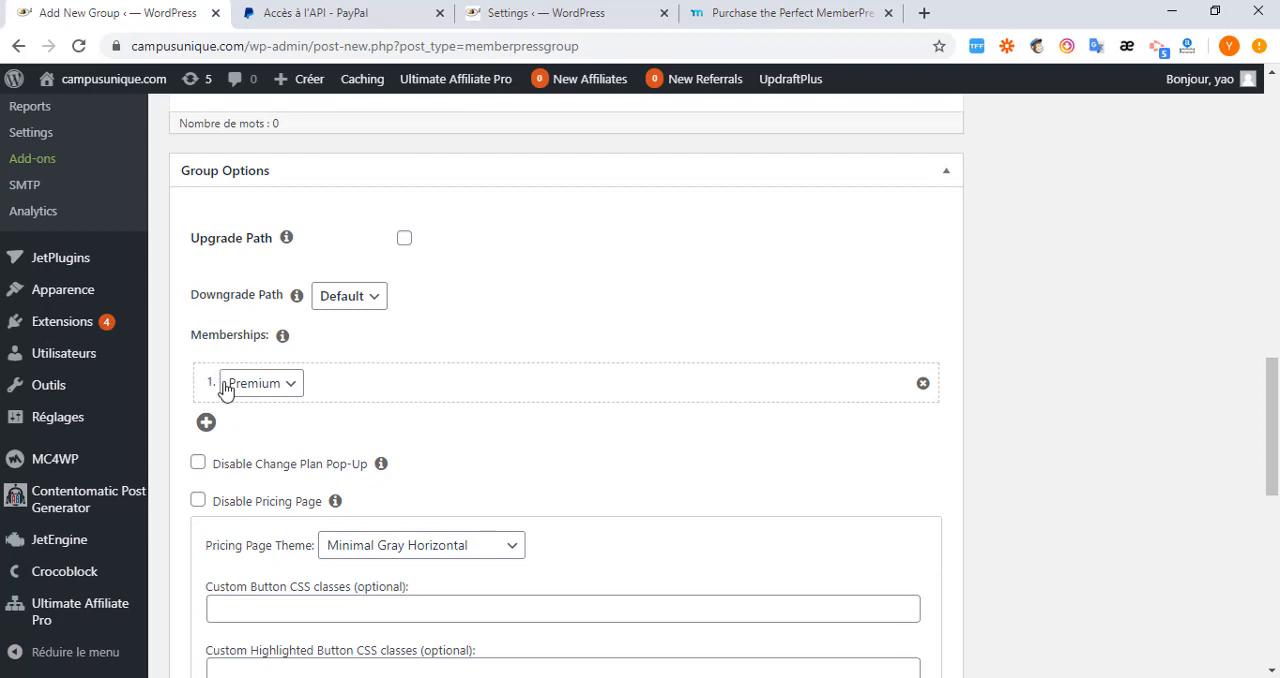
pyautogui.click(288, 386)
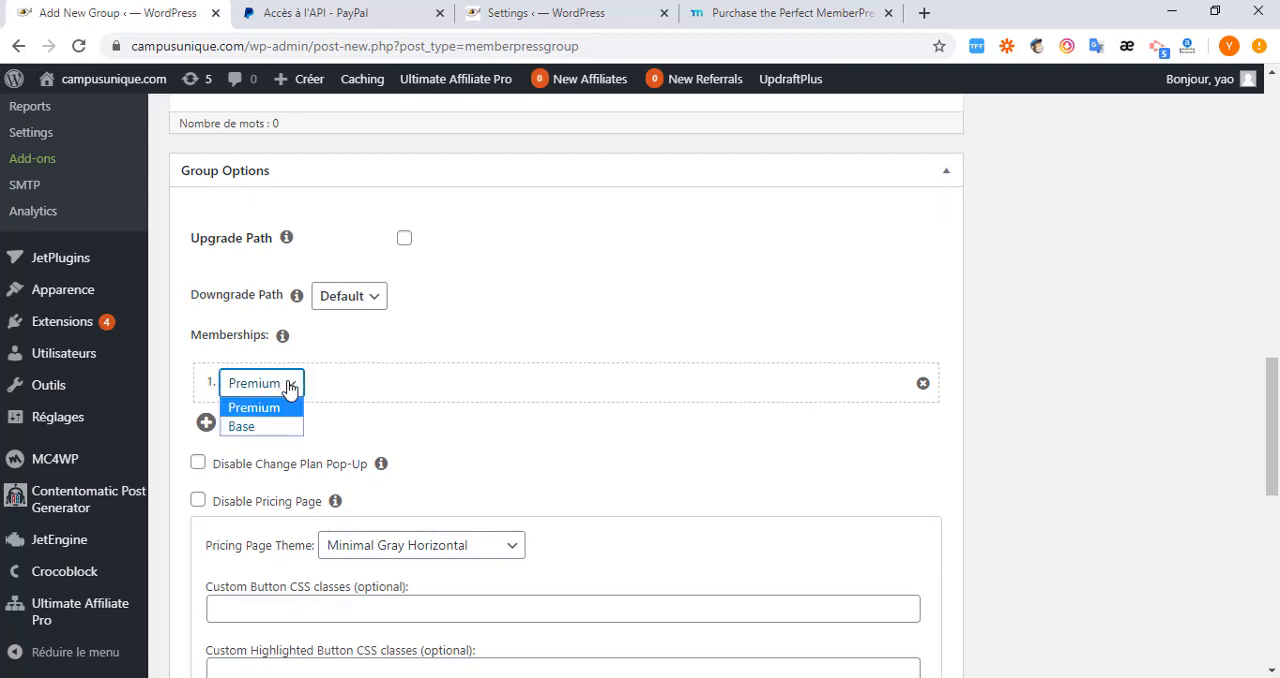
pyautogui.click(258, 427)
pyautogui.click(206, 423)
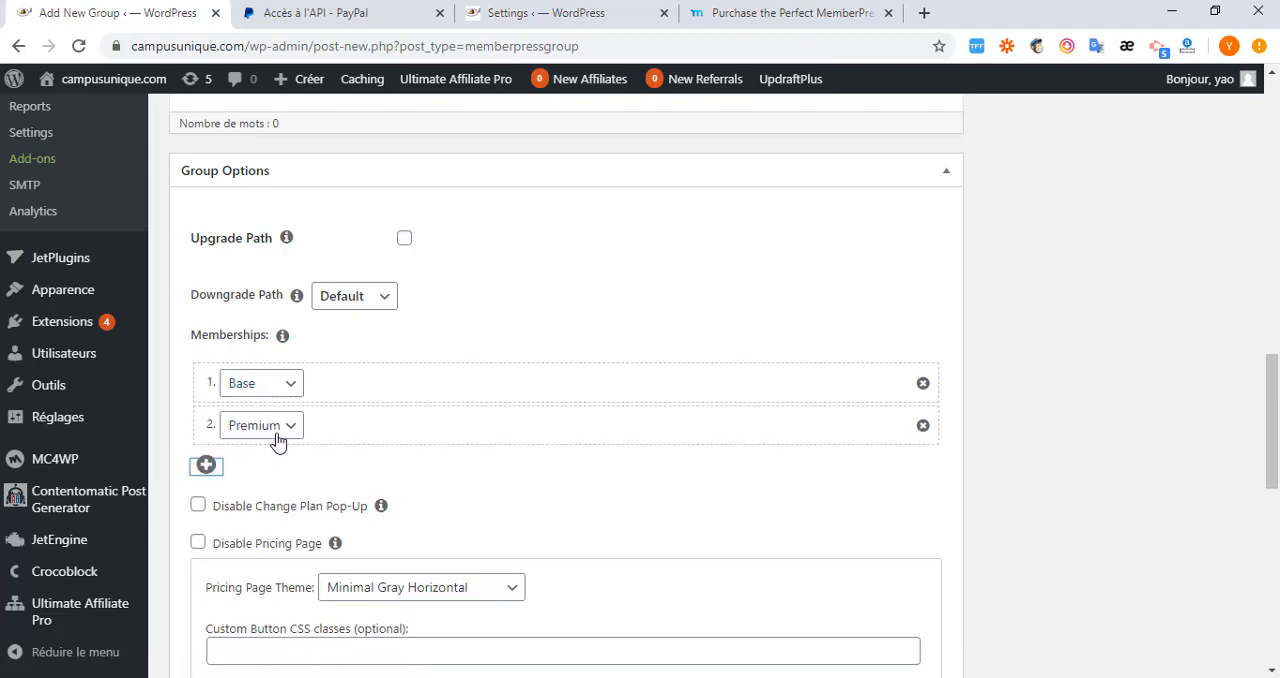
# Review the pricing page themes available for the group and disable comments on its page.
pyautogui.scroll(-1, 290, 440)
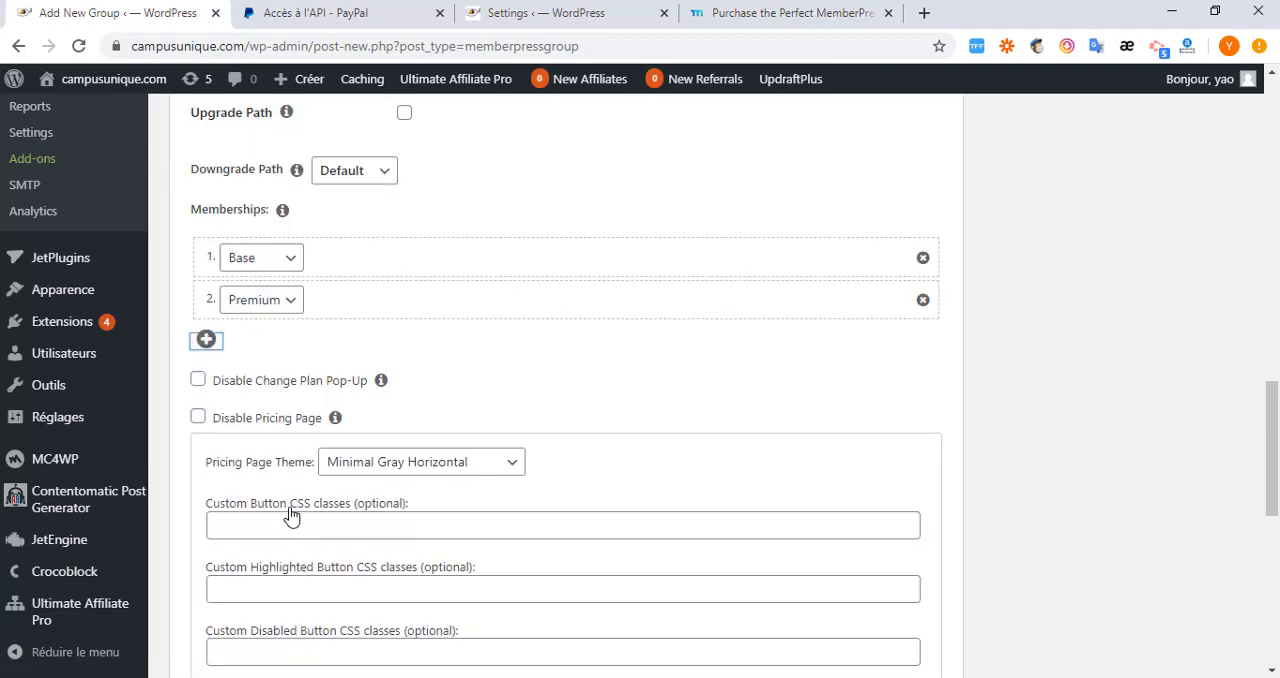
pyautogui.scroll(-1, 284, 512)
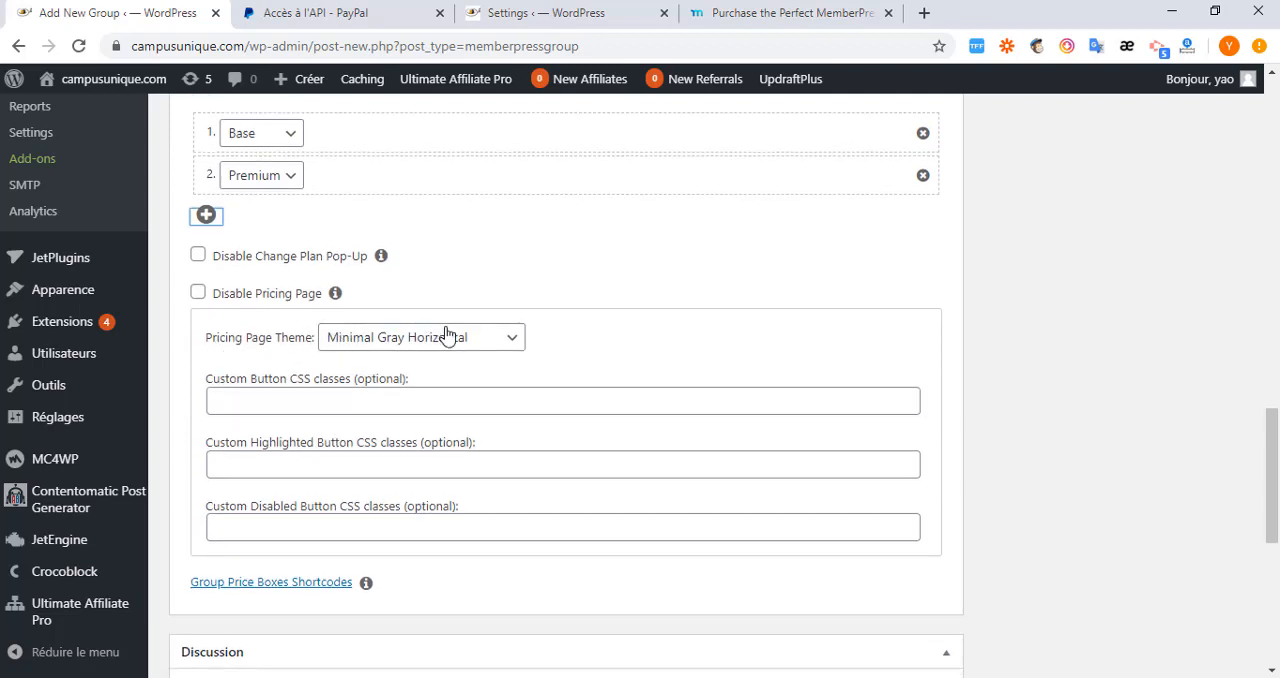
pyautogui.click(512, 344)
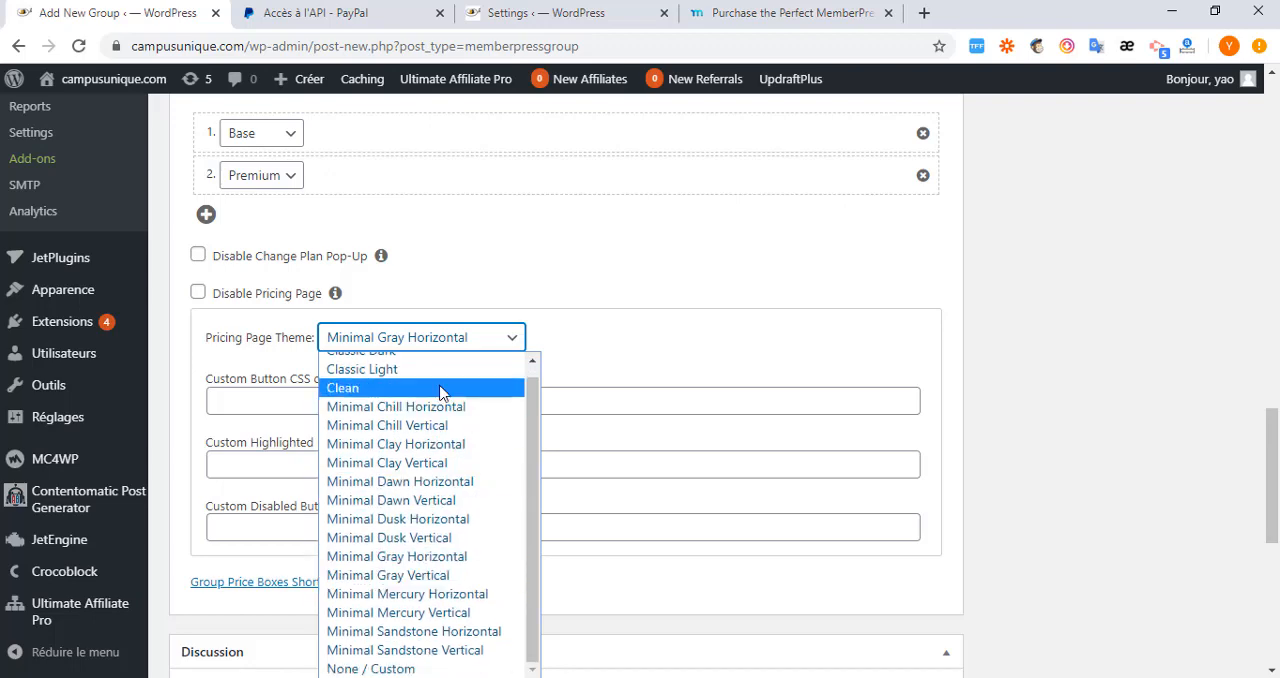
pyautogui.click(634, 291)
pyautogui.scroll(-1, 408, 495)
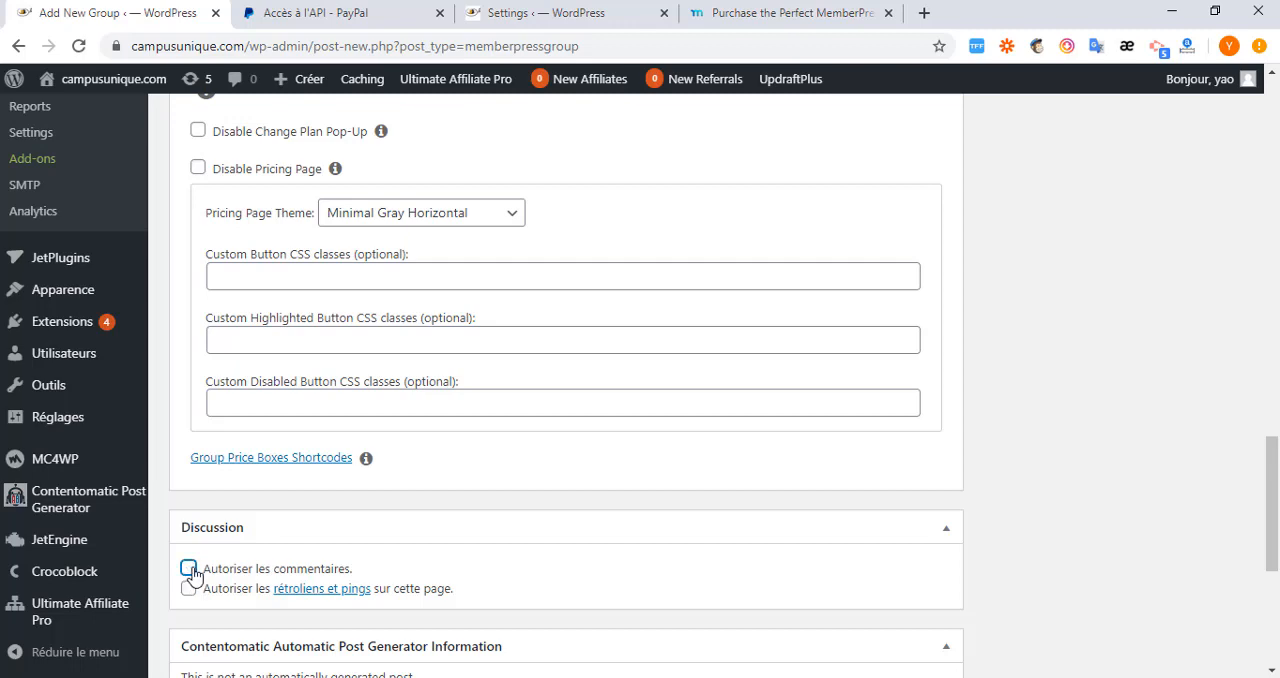
pyautogui.scroll(3, 213, 475)
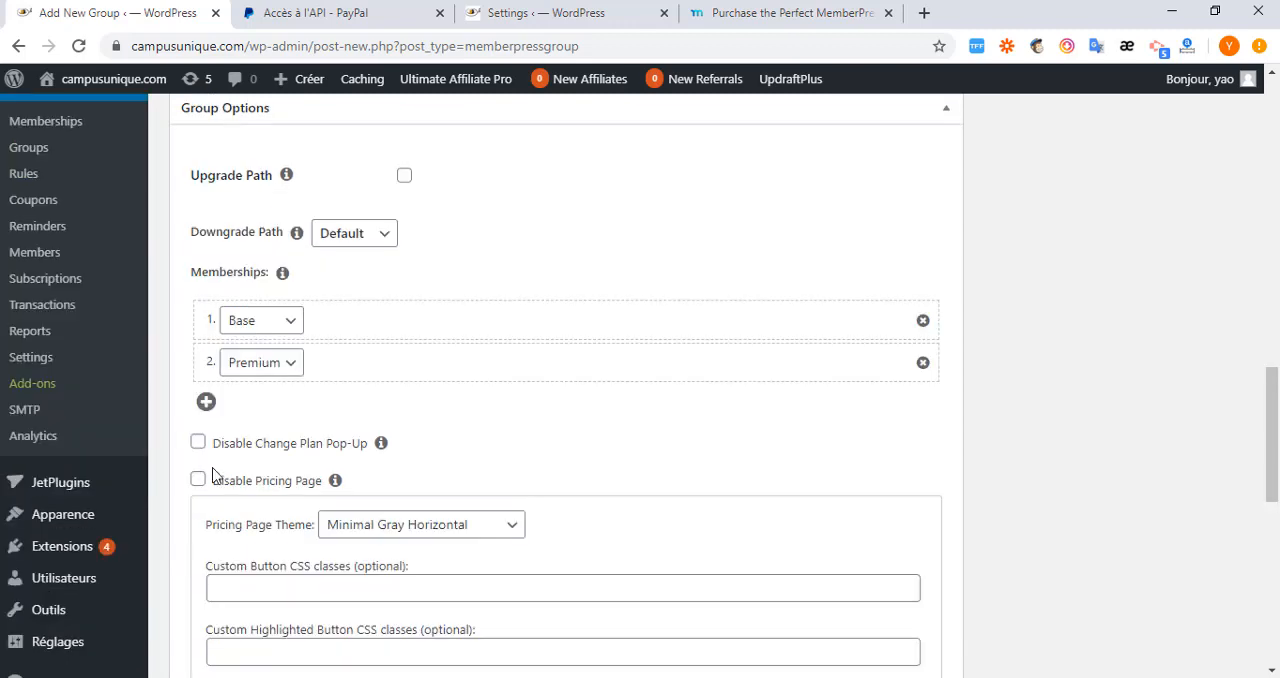
pyautogui.click(206, 403)
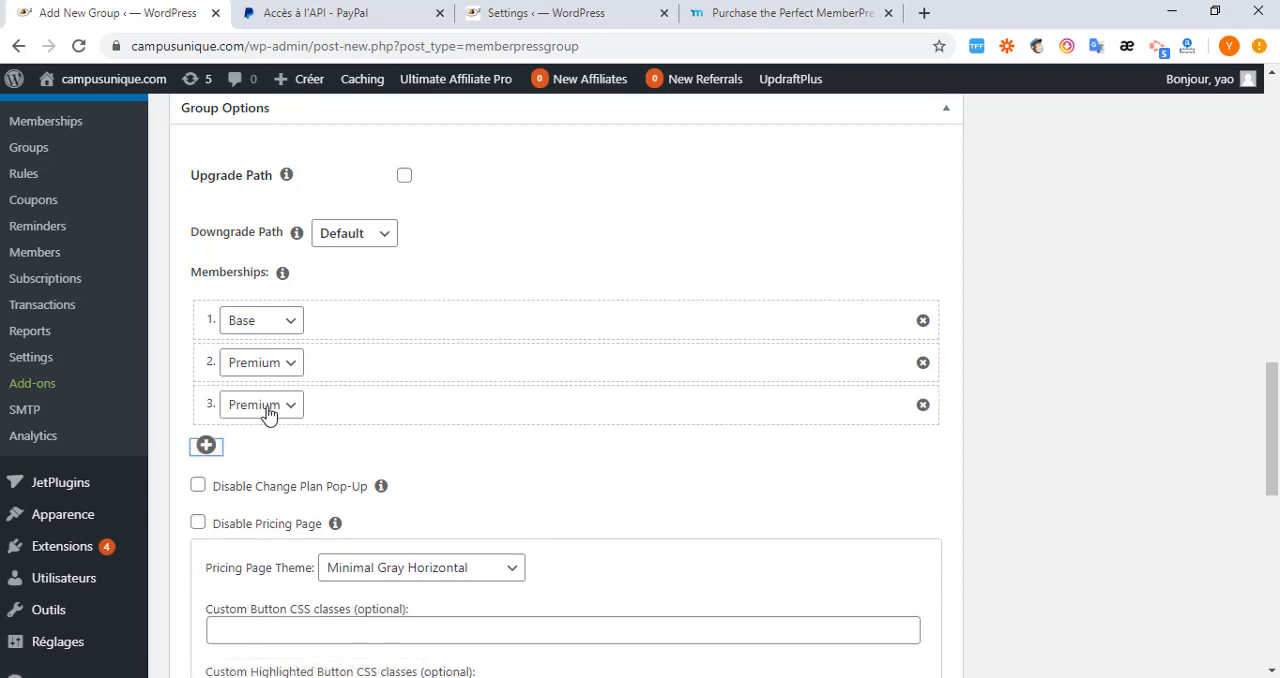
pyautogui.click(923, 404)
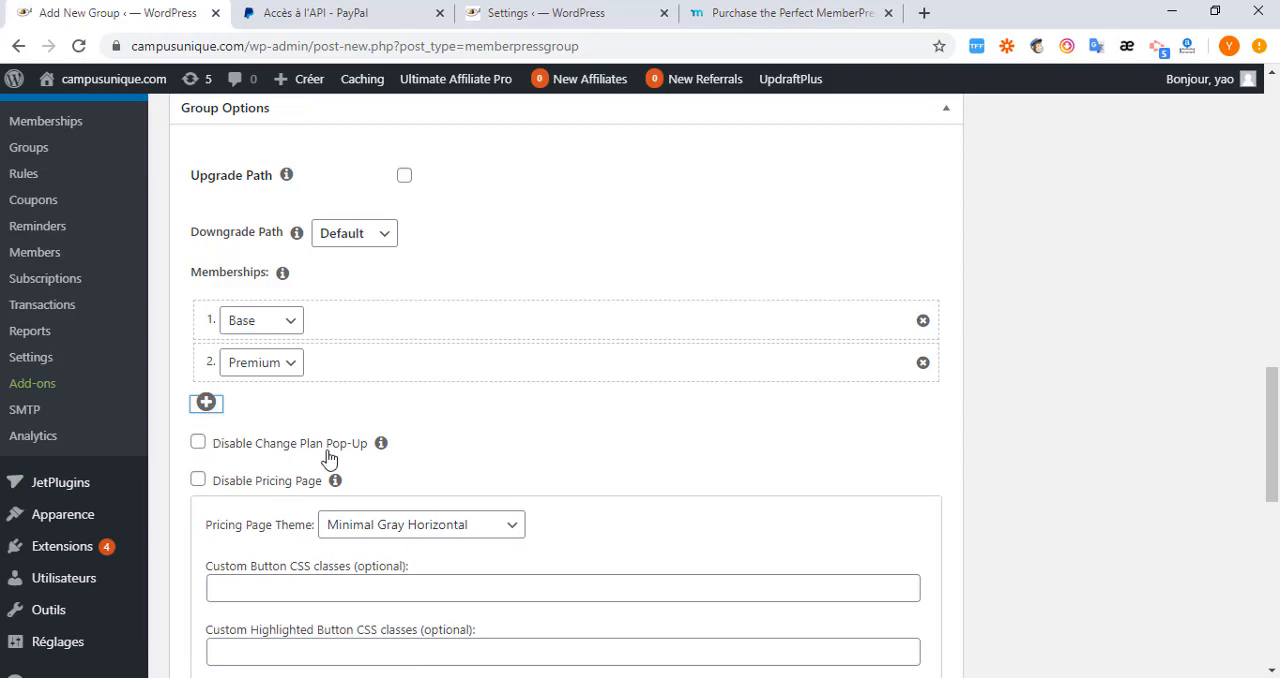
# Publish the membre group and copy its permalink.
pyautogui.scroll(10, 332, 482)
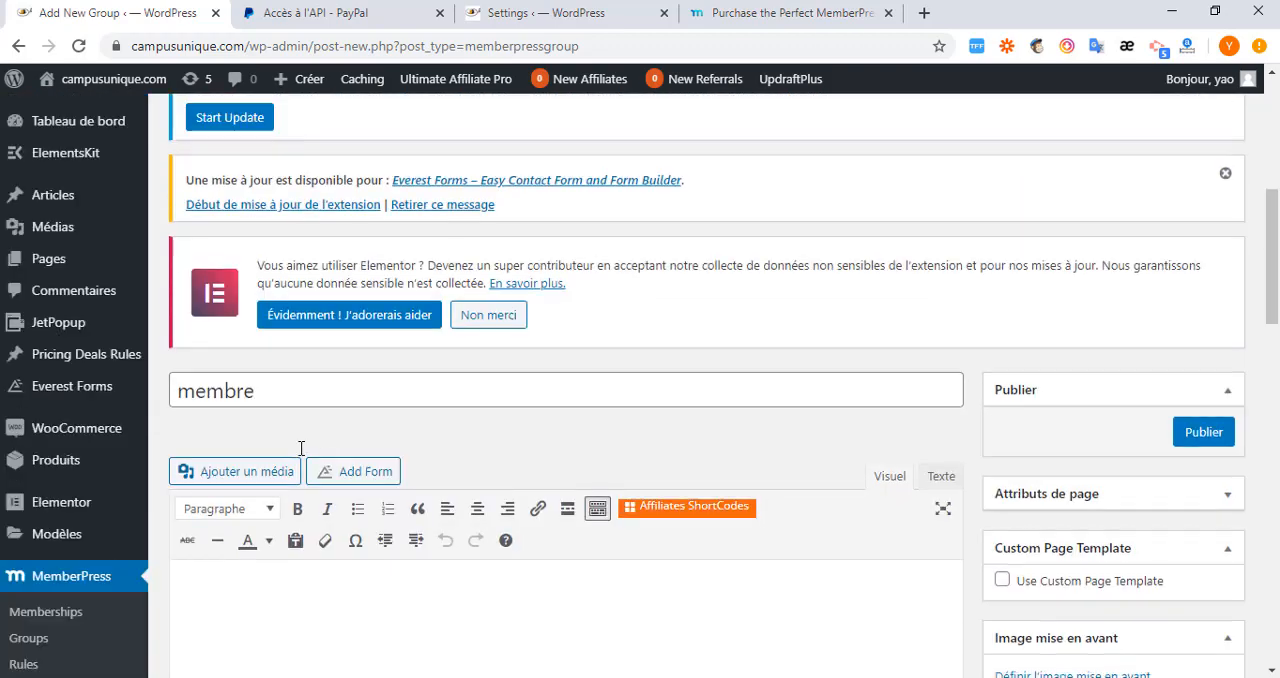
pyautogui.click(1204, 431)
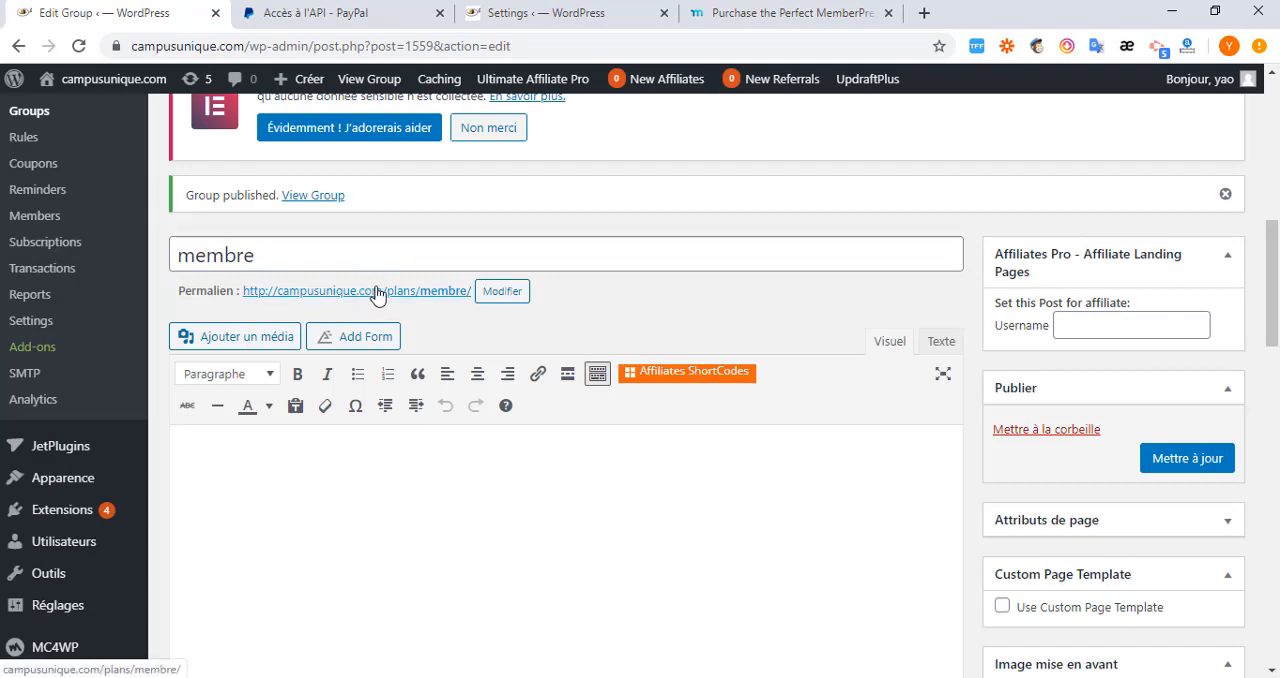
pyautogui.rightClick(378, 294)
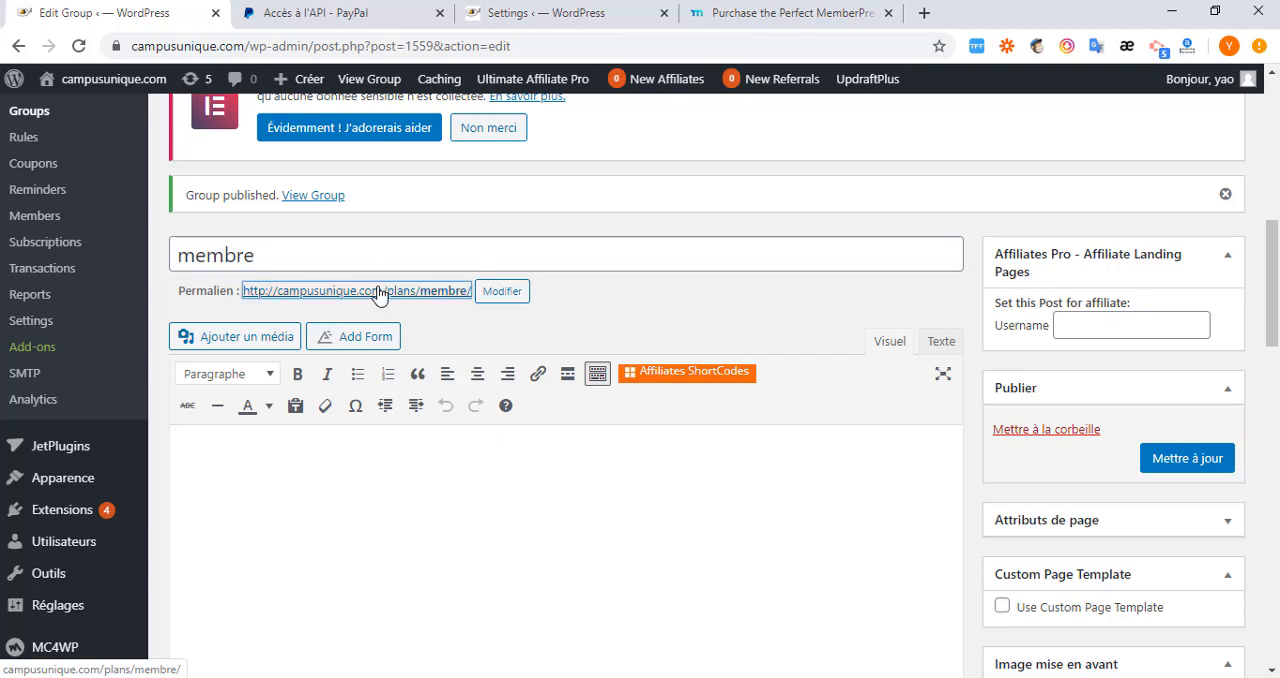
pyautogui.click(455, 403)
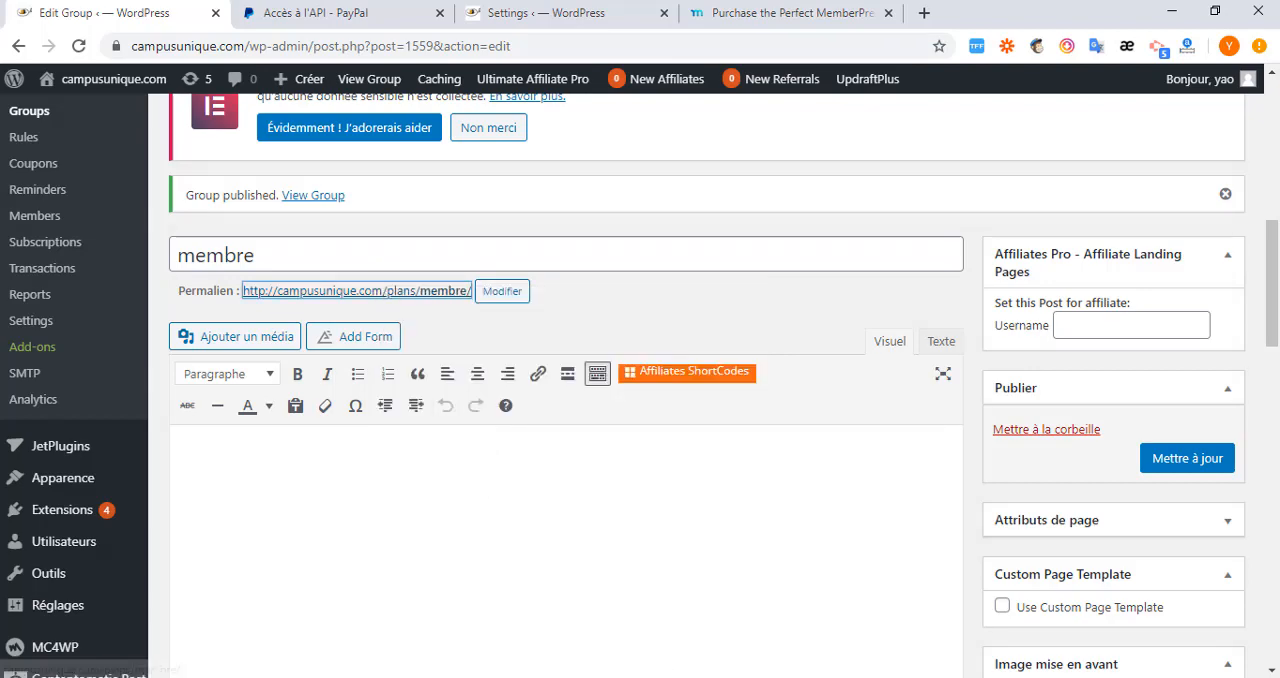
# Switch to Firefox, open the copied group permalink, and examine the Base and Premium price boxes on the page.
pyautogui.hotkey('alt', 'Tab')
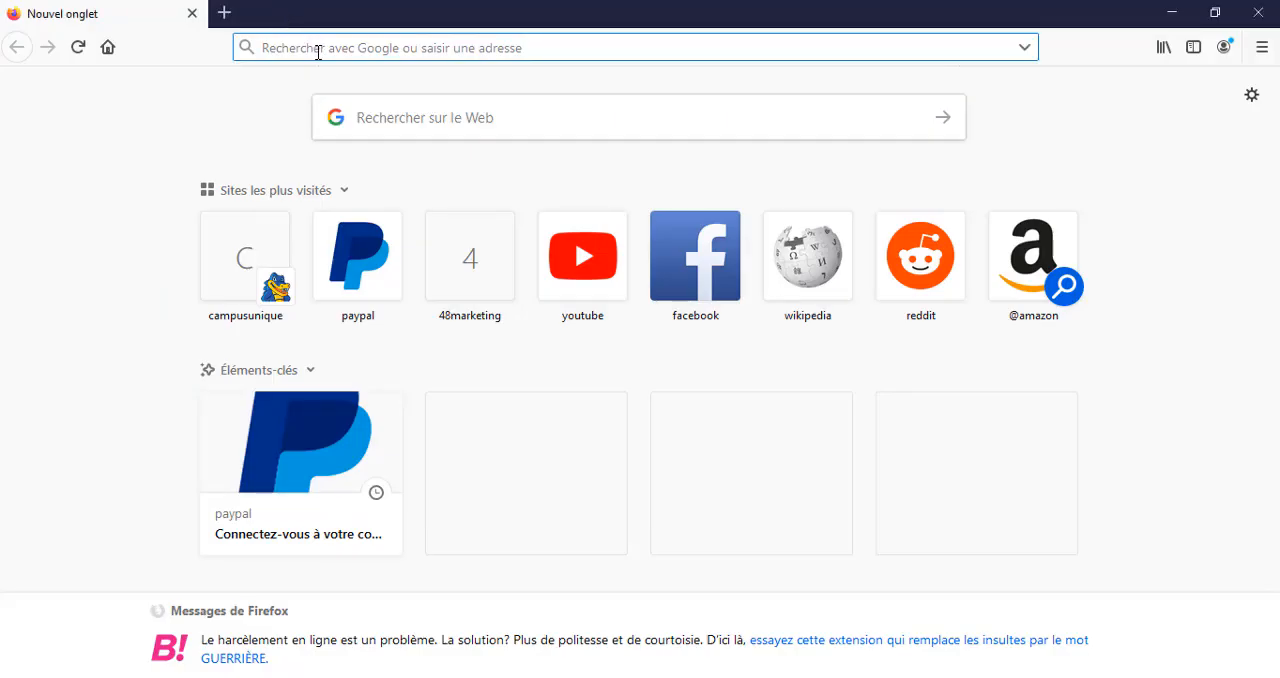
pyautogui.write('http://campusunique.com/plans/membre/')
pyautogui.press('Return')
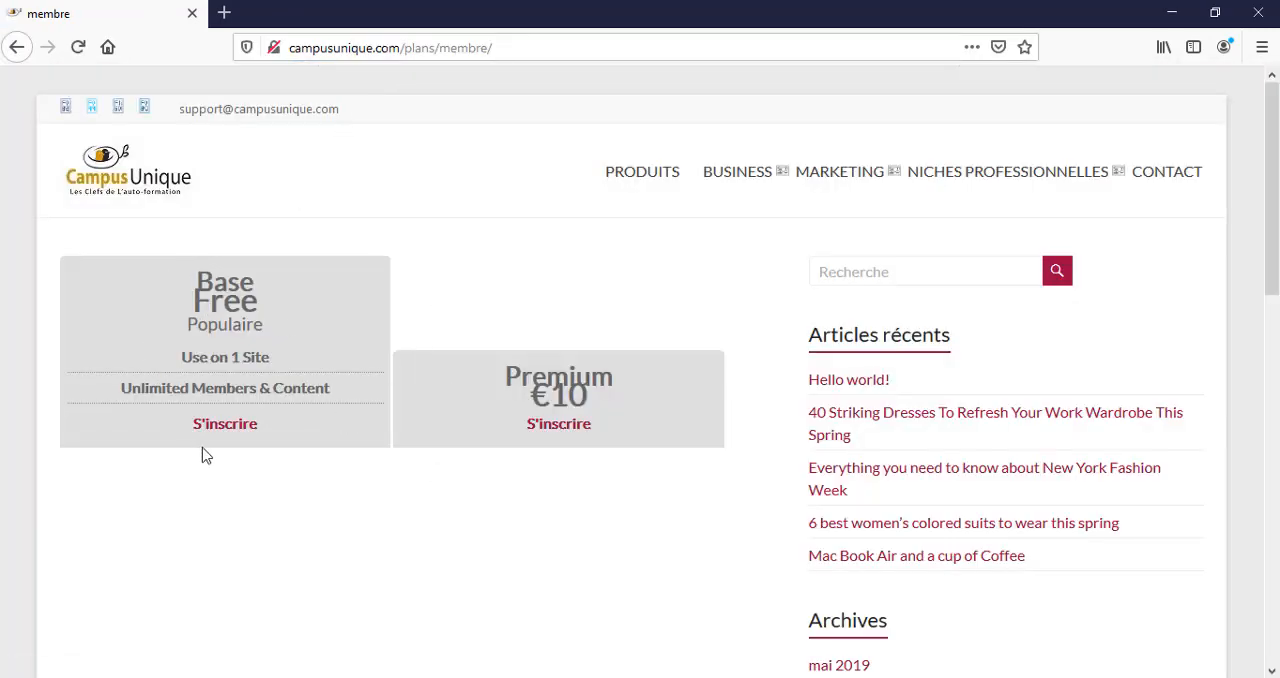
pyautogui.scroll(-2, 277, 366)
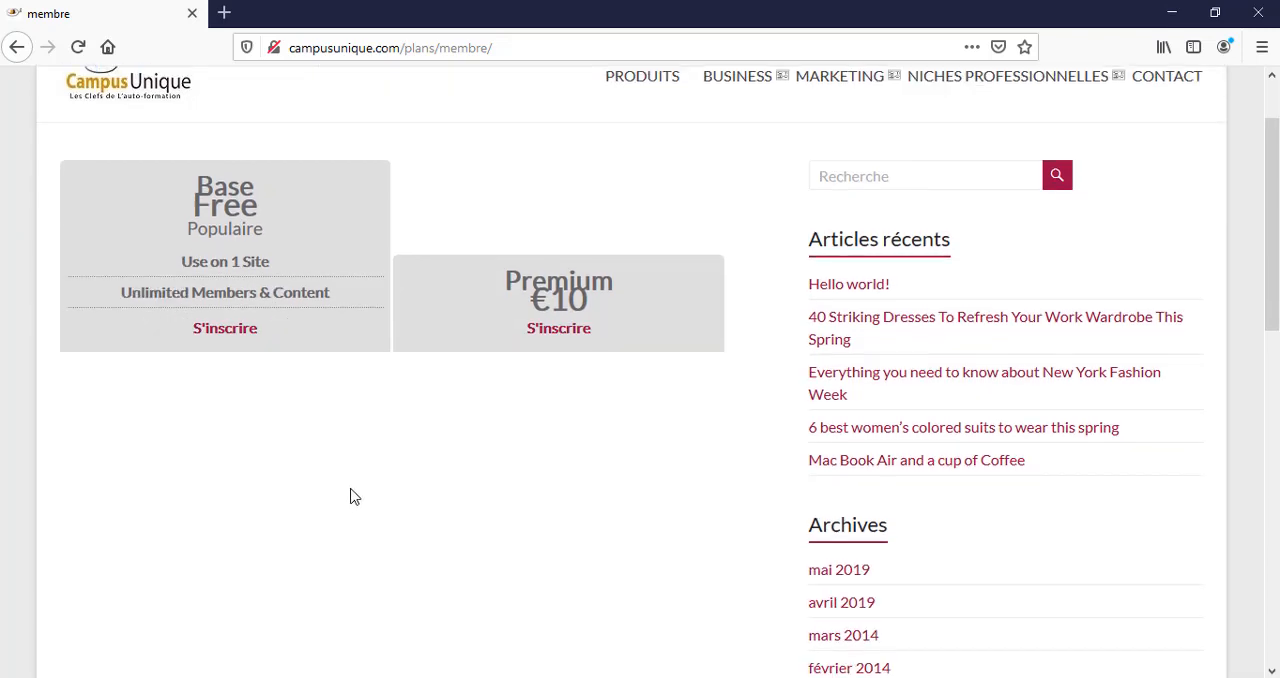
pyautogui.scroll(2, 351, 491)
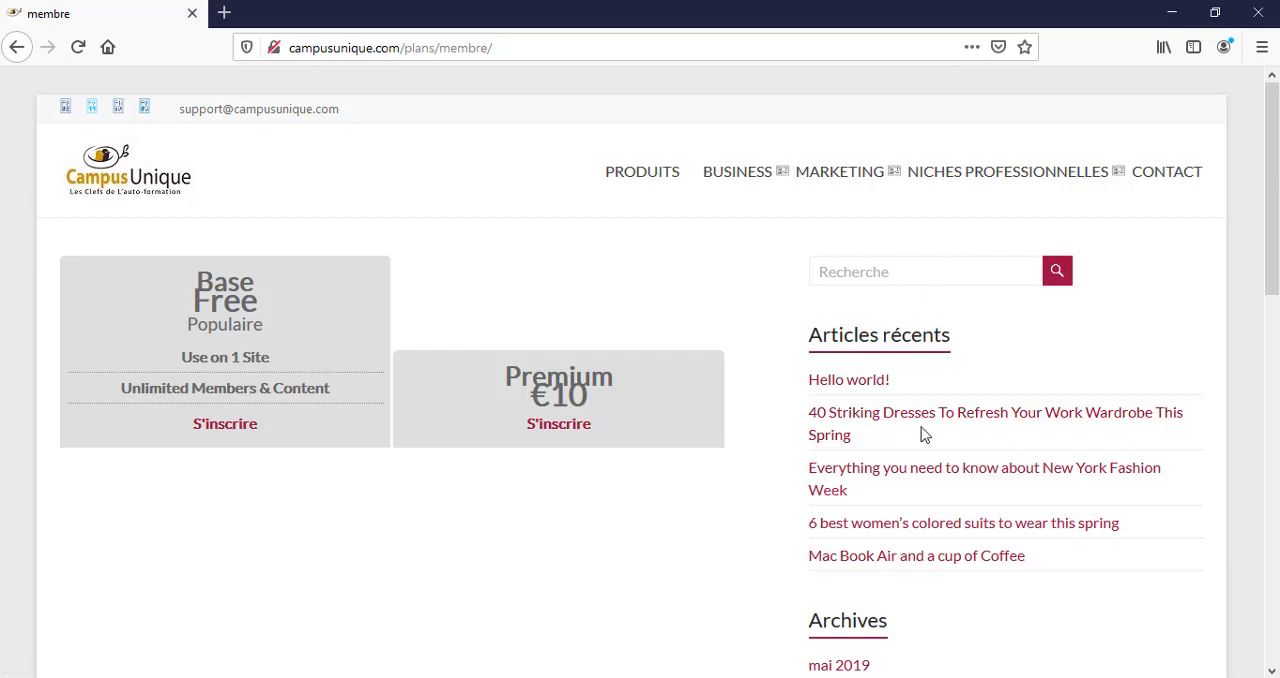
pyautogui.scroll(-3, 905, 444)
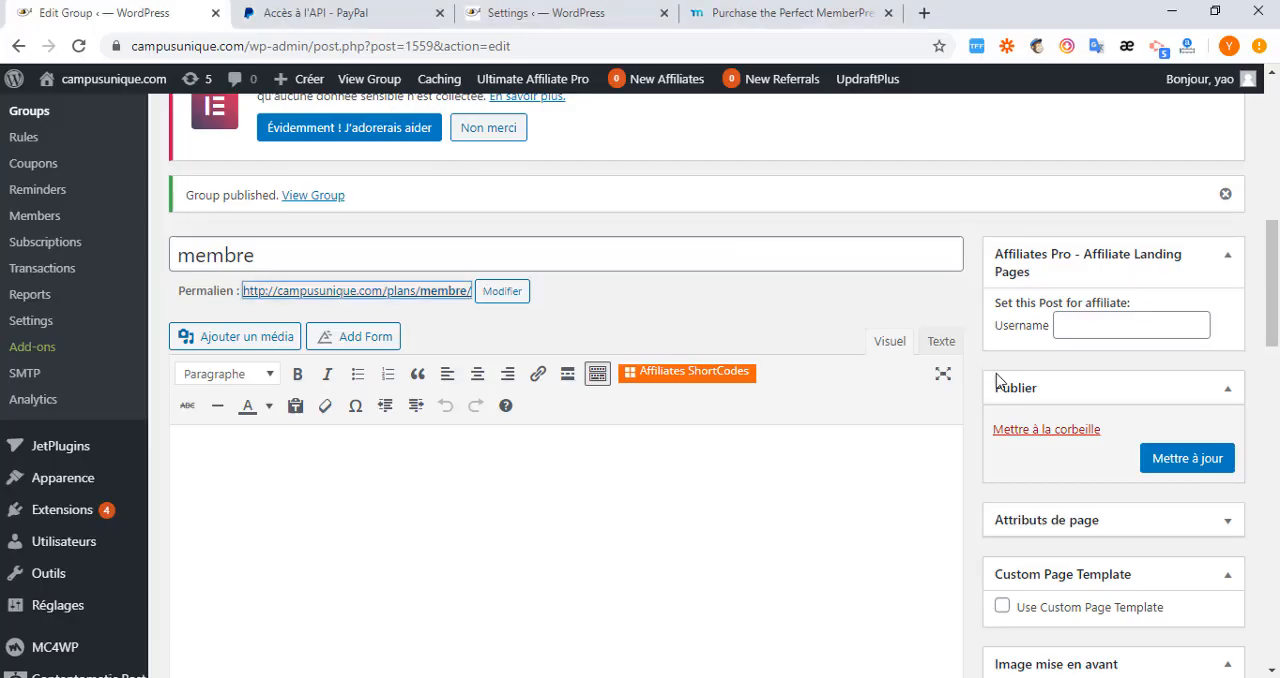
# Back in Chrome, give the membre group the custom page template Modèle de constructeur de page and update the group.
pyautogui.scroll(-3, 1085, 470)
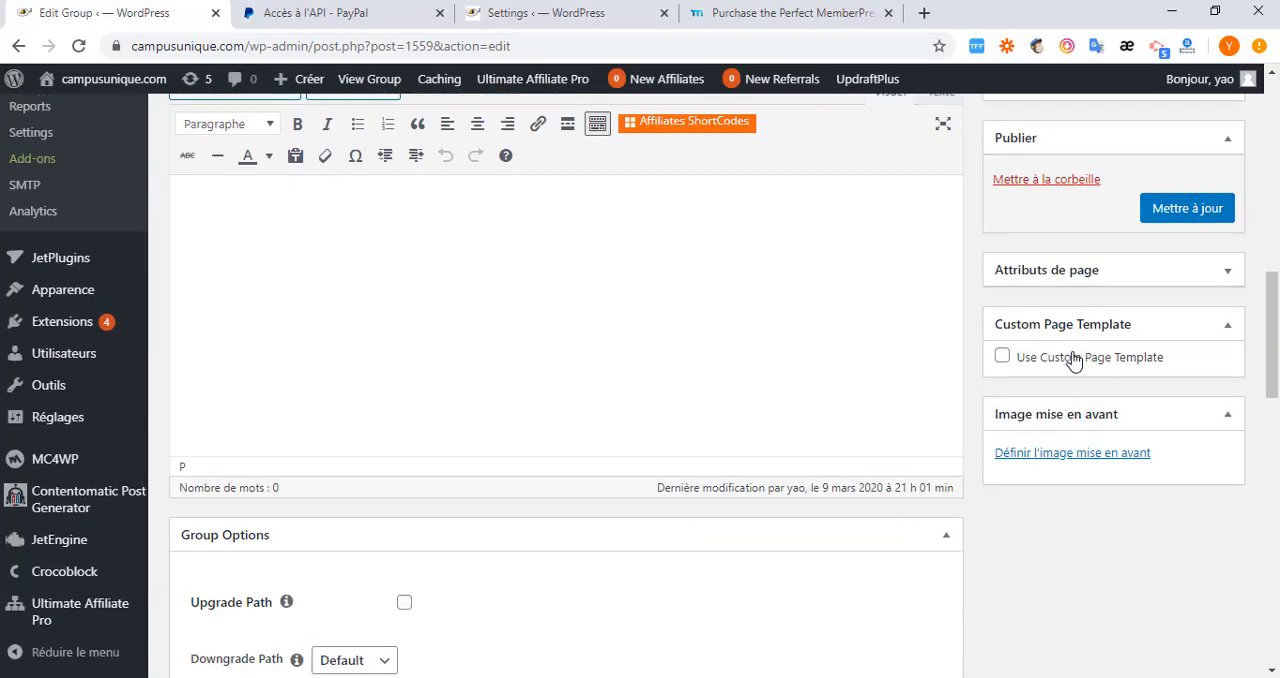
pyautogui.click(1004, 358)
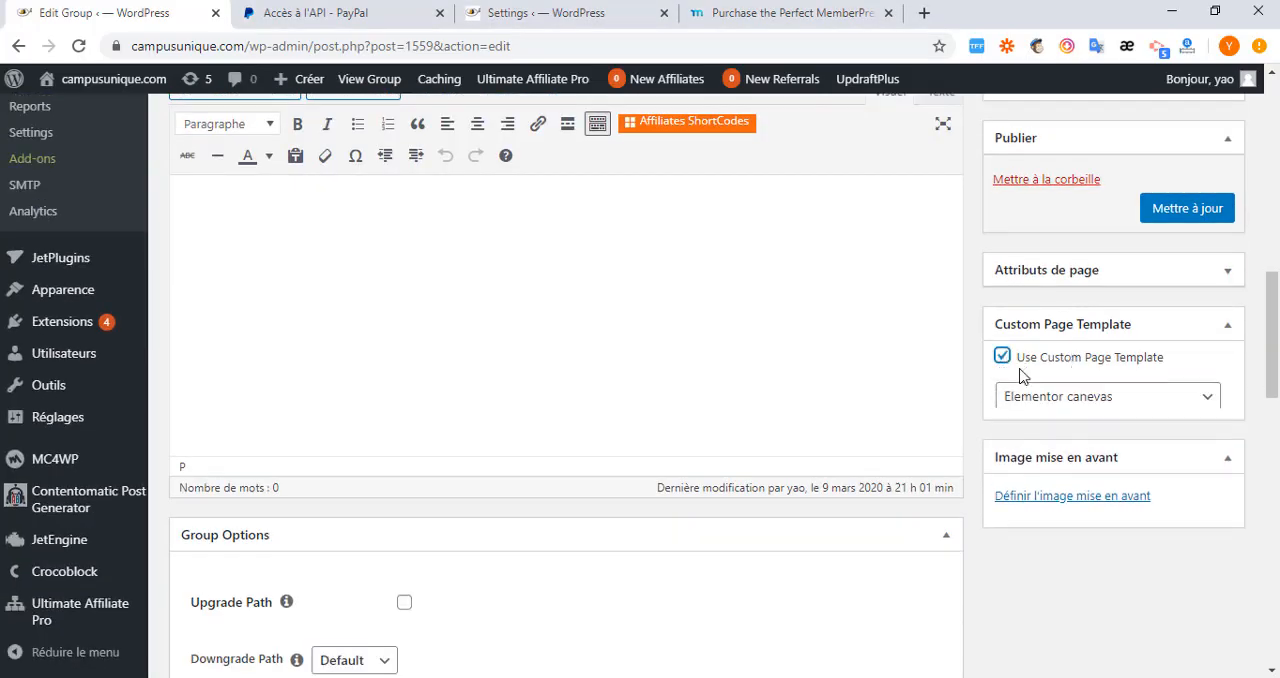
pyautogui.click(1192, 398)
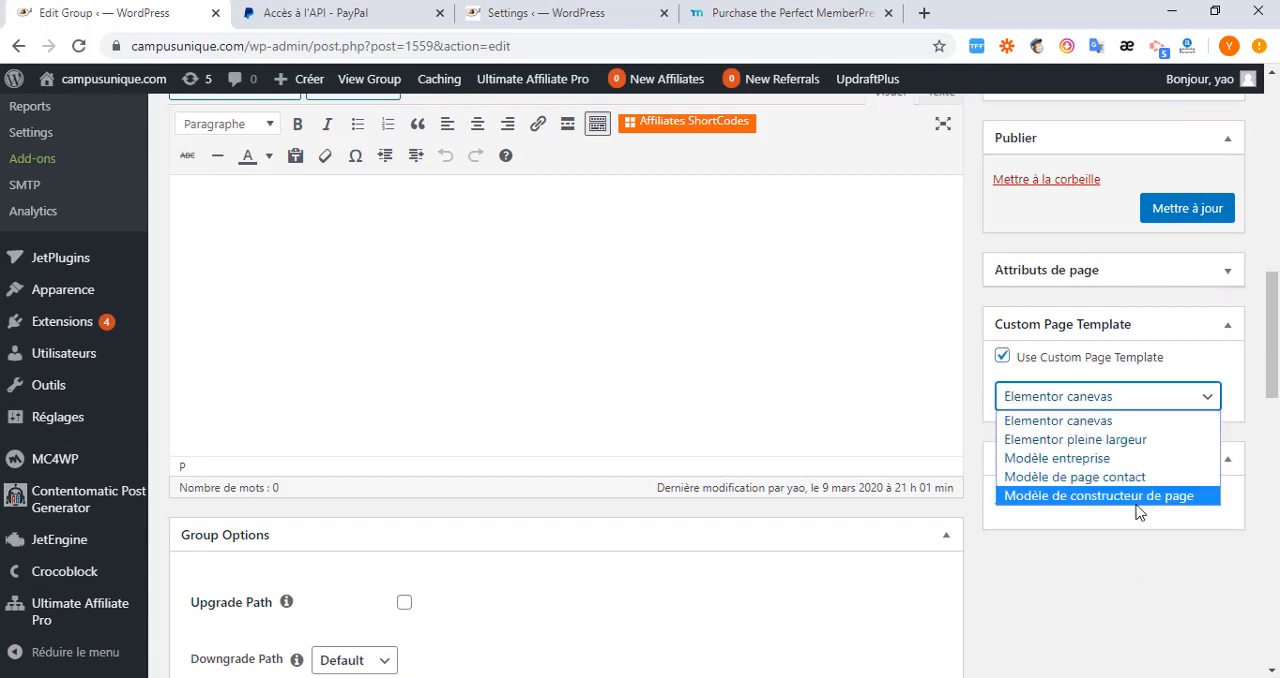
pyautogui.click(1137, 497)
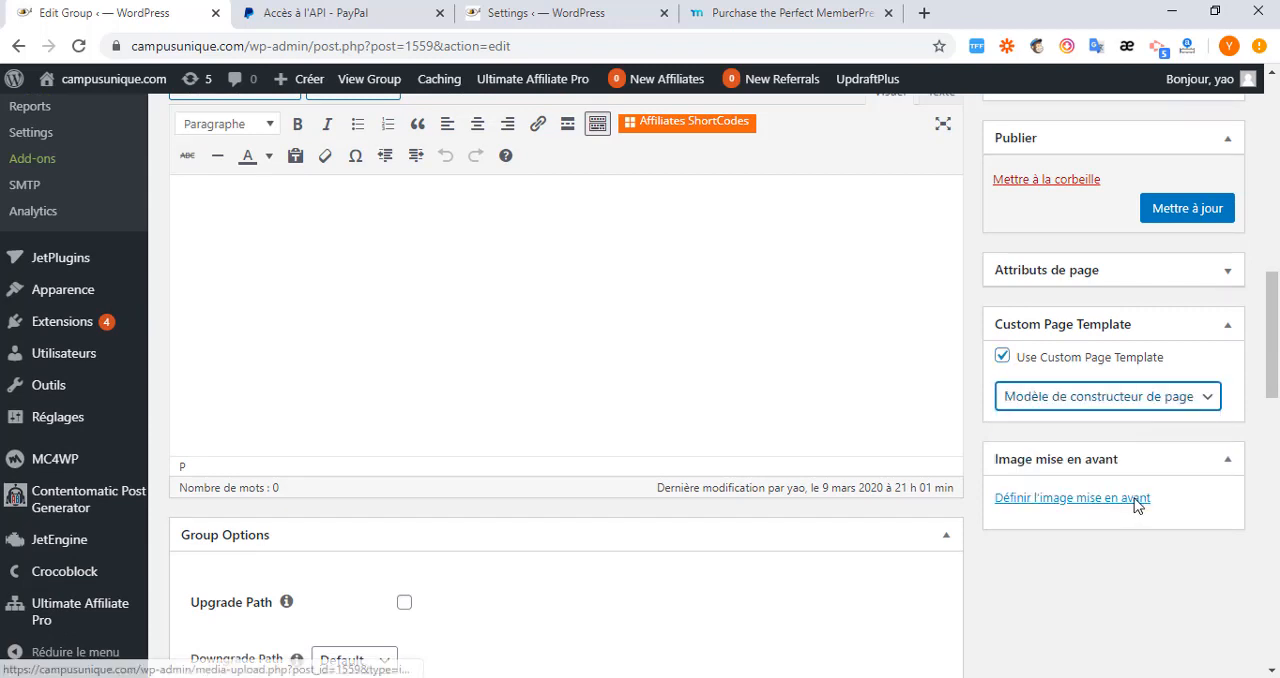
pyautogui.click(1184, 218)
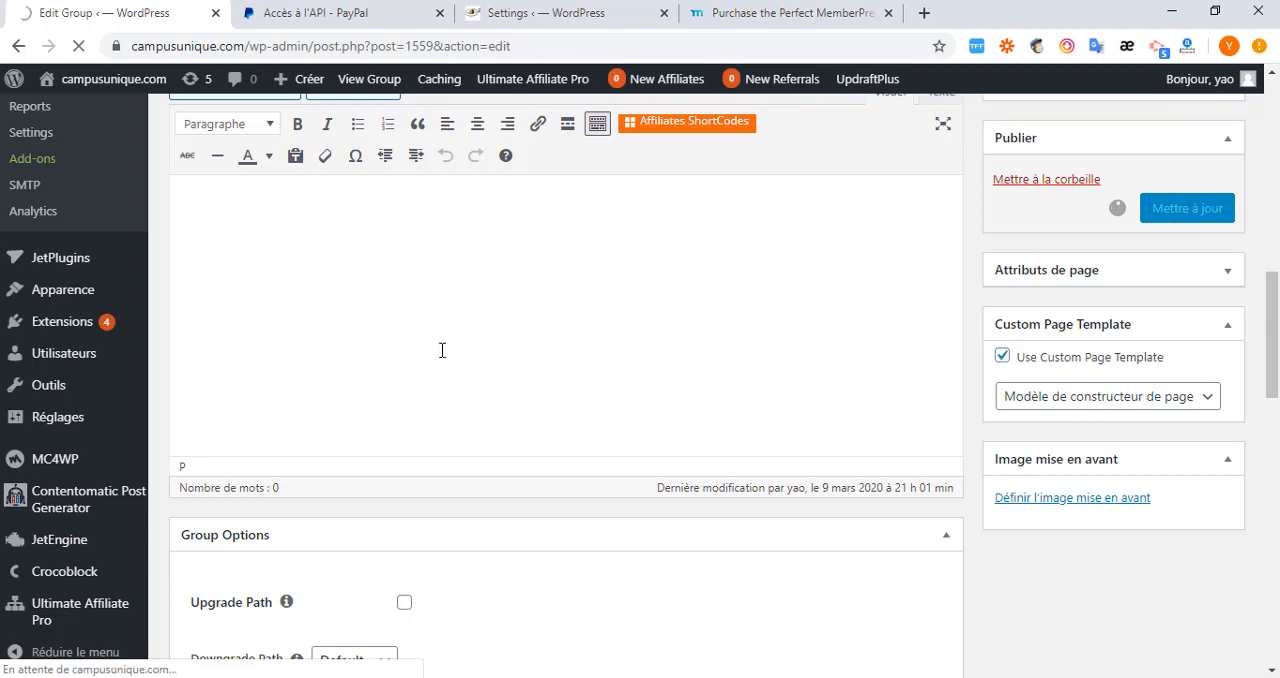
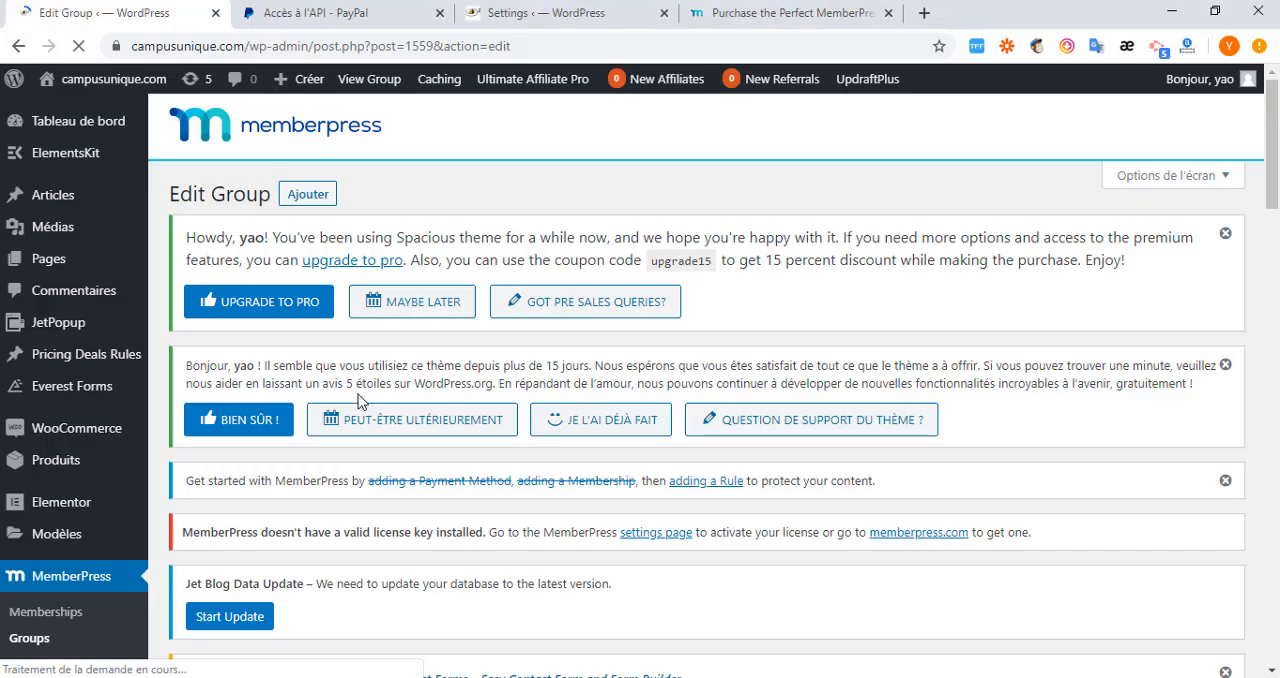
# Set the membre group's pricing page theme to Minimal Chill Horizontal and update the group.
pyautogui.scroll(-15, 475, 500)
pyautogui.scroll(-6, 414, 377)
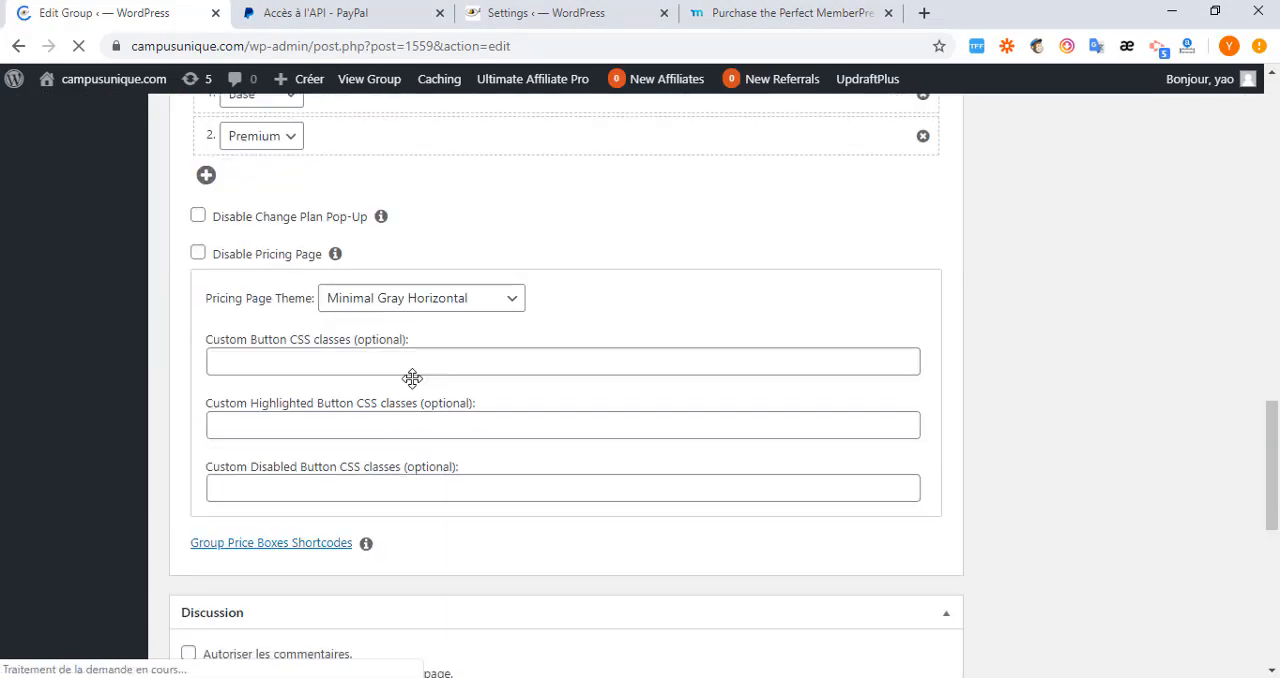
pyautogui.scroll(3, 414, 377)
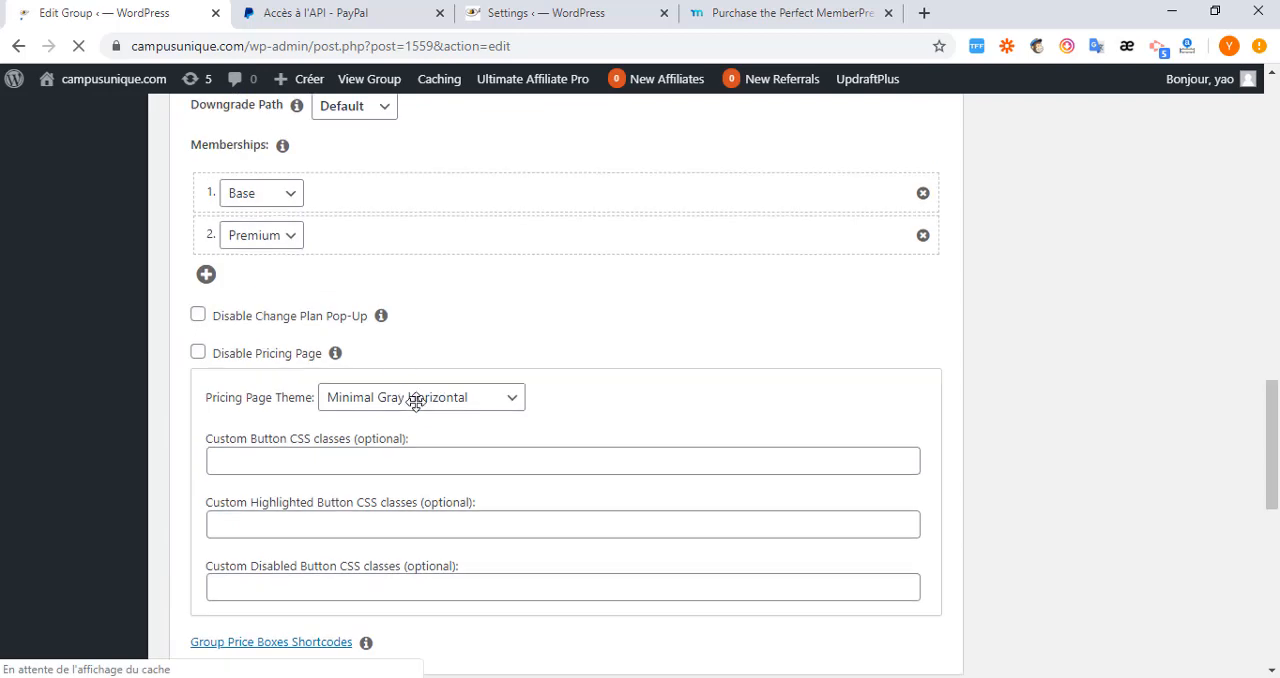
pyautogui.click(503, 399)
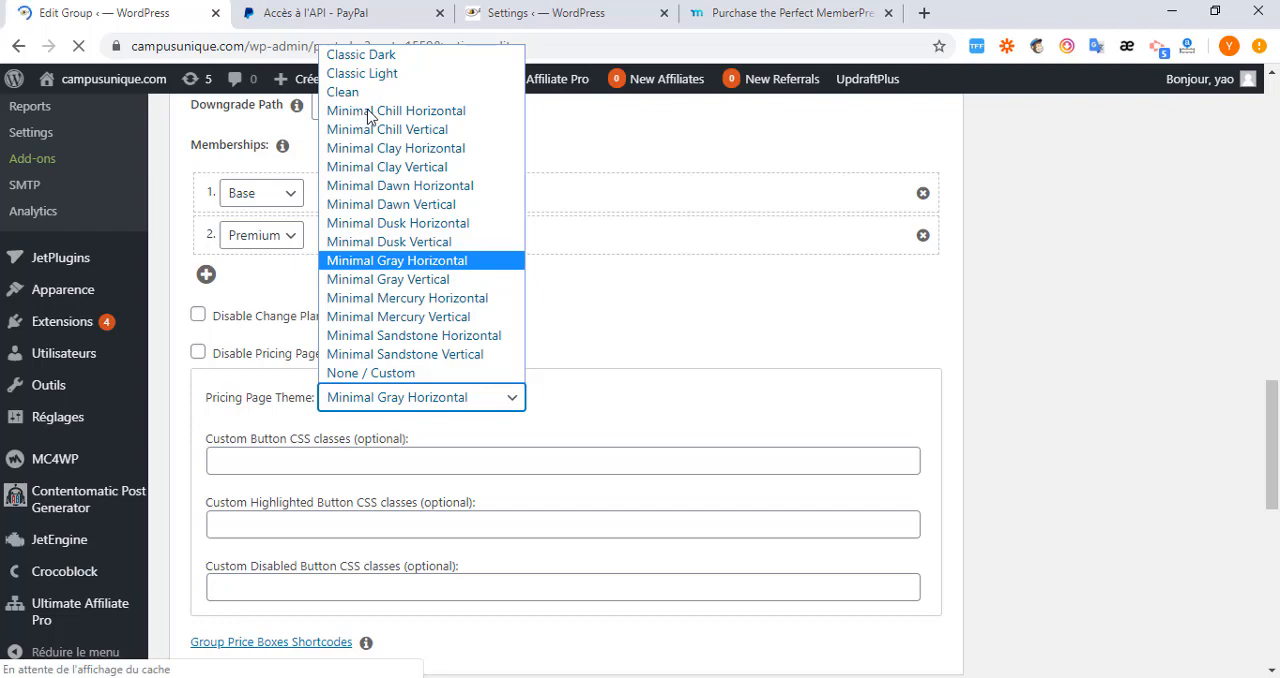
pyautogui.click(368, 117)
pyautogui.scroll(5, 1104, 467)
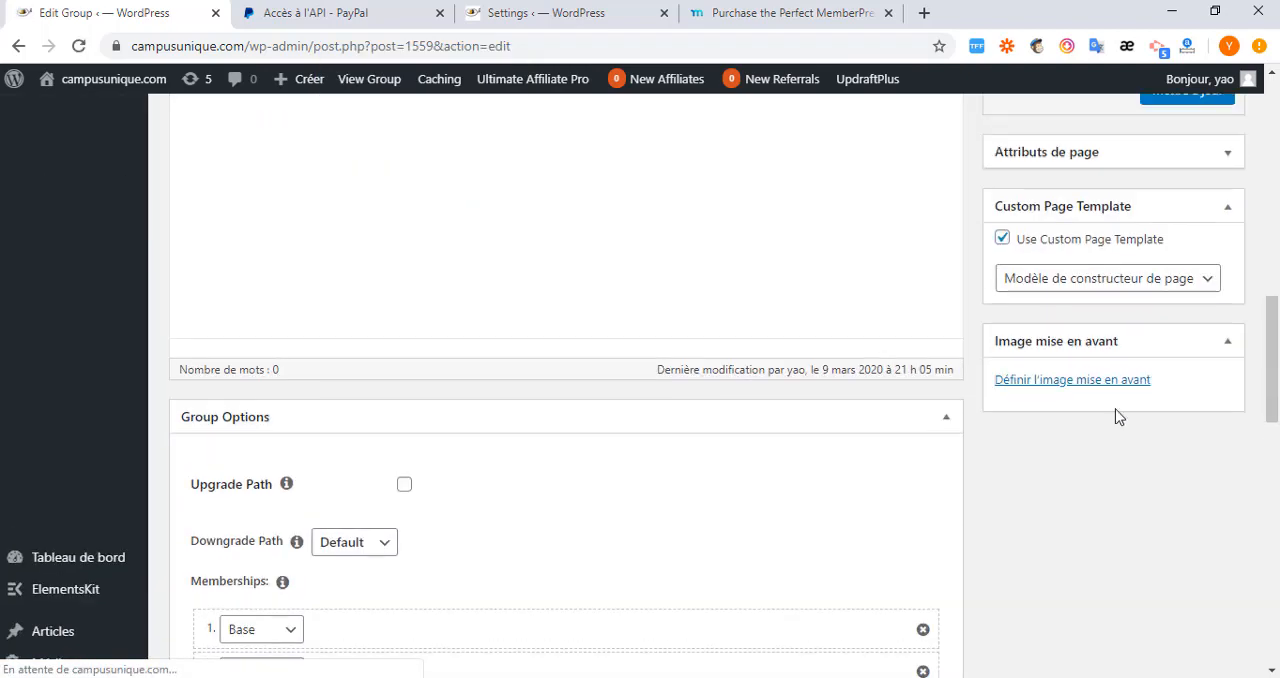
pyautogui.click(1194, 337)
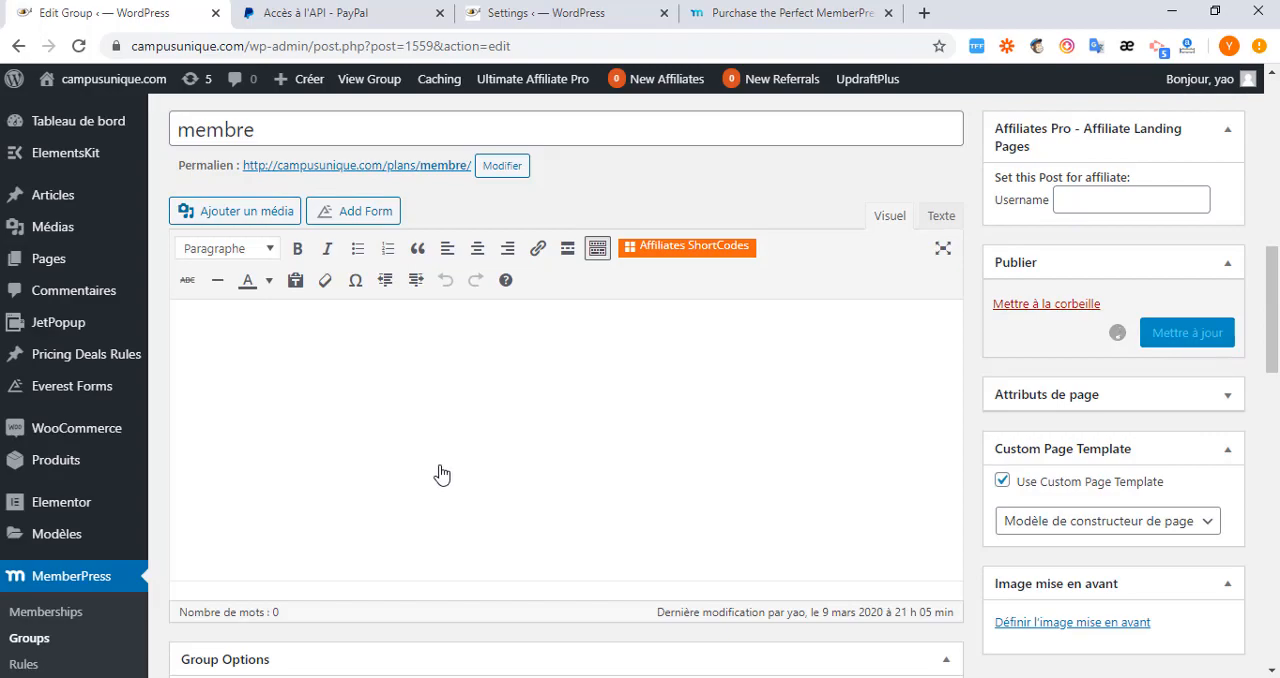
# Switch to Firefox and reload the membre plans page to examine the restyled price boxes.
pyautogui.scroll(-5, 460, 570)
pyautogui.hotkey('alt', 'Tab')
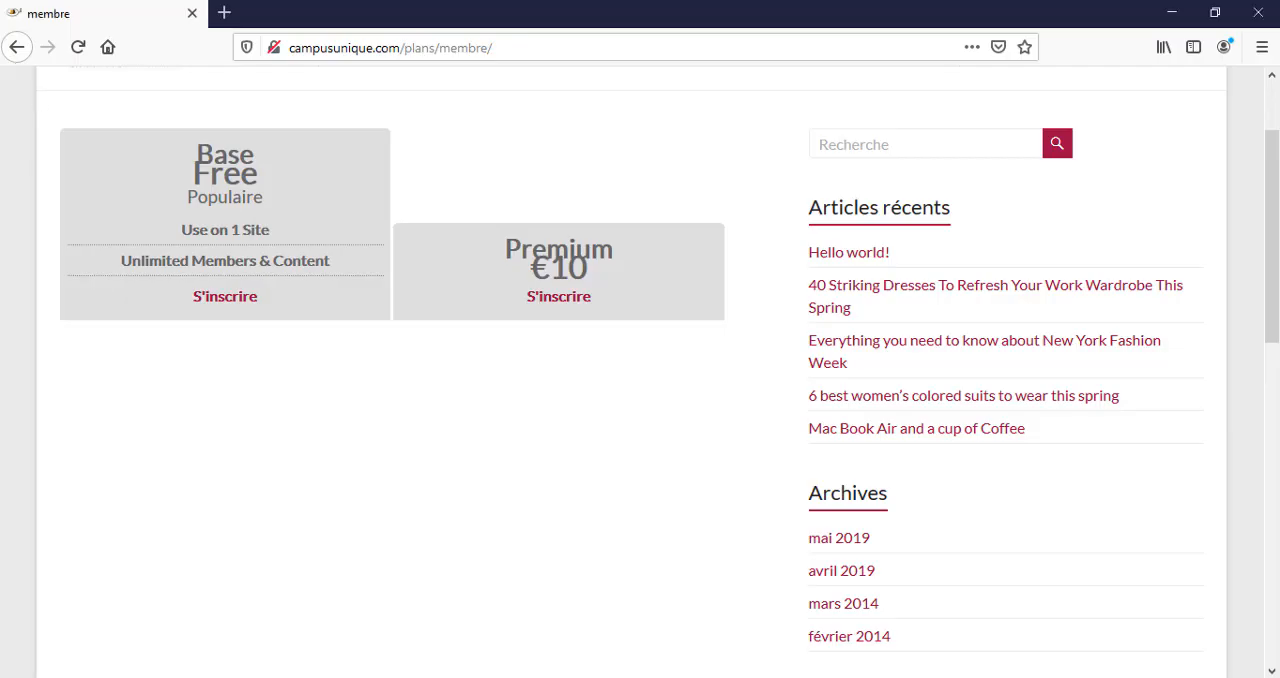
pyautogui.click(78, 47)
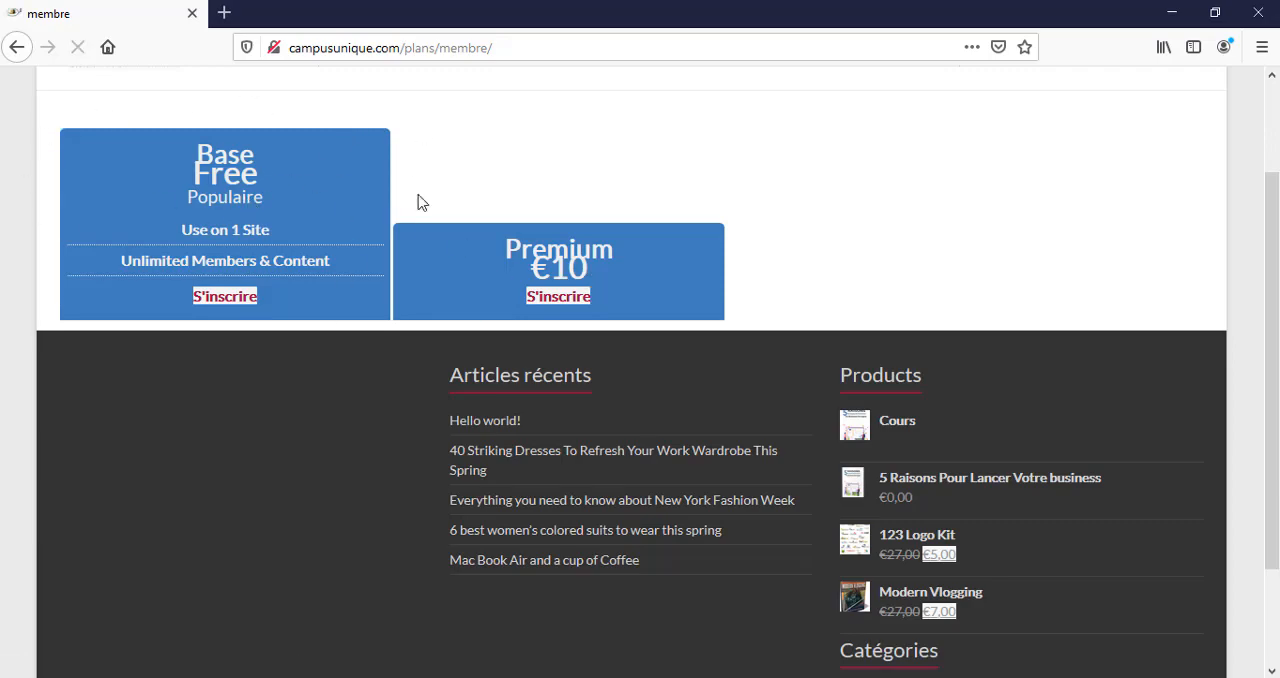
# Return to Chrome and open the MemberPress memberships list to review the Base and Premium entries.
pyautogui.hotkey('alt', 'Tab')
pyautogui.scroll(2, 135, 491)
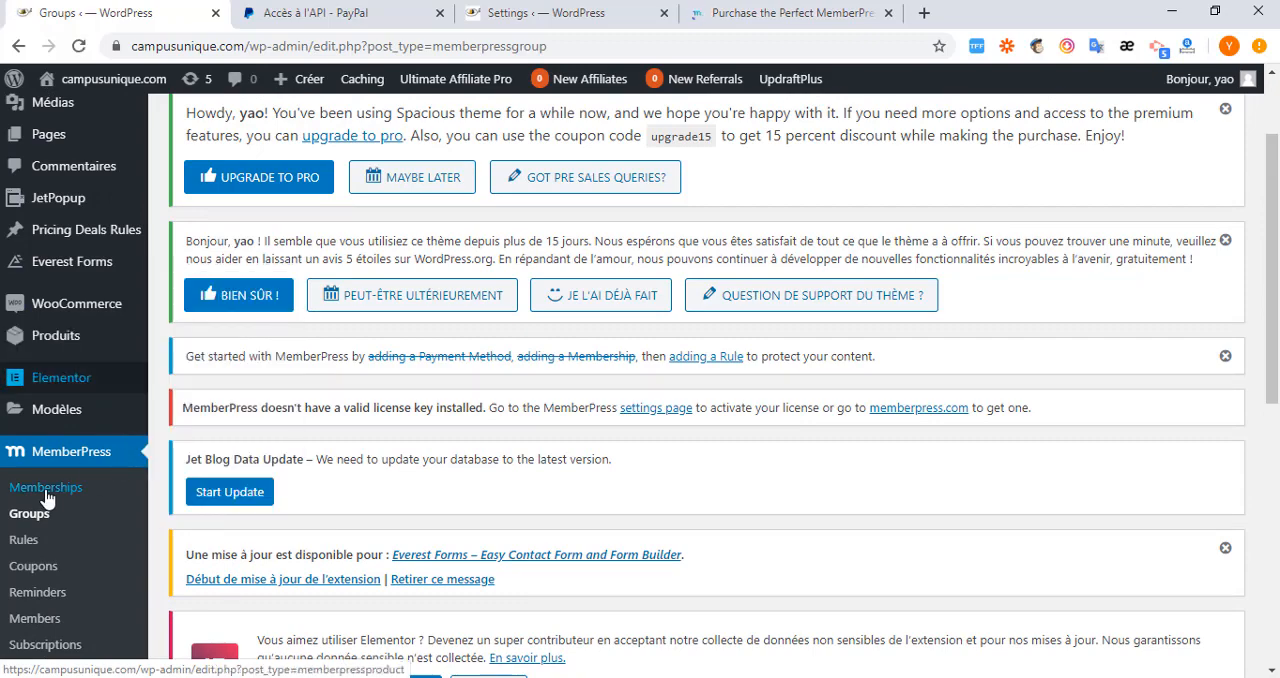
pyautogui.click(46, 489)
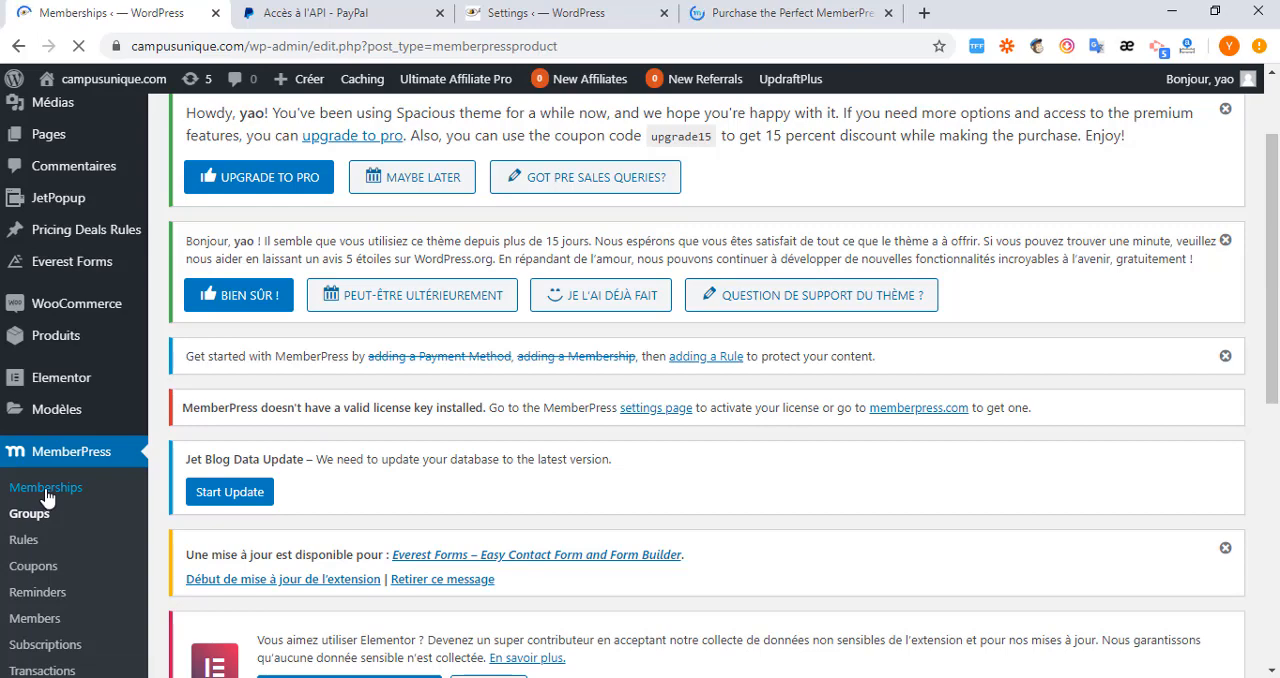
pyautogui.scroll(-6, 651, 480)
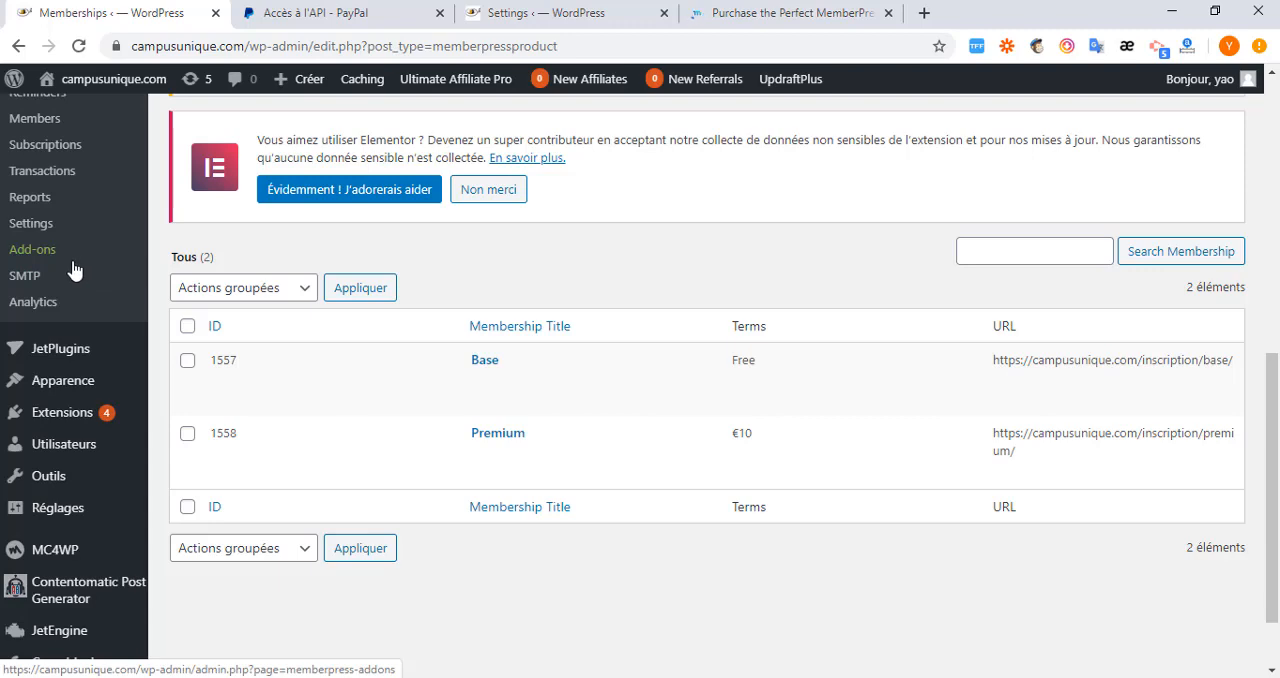
pyautogui.scroll(4, 72, 272)
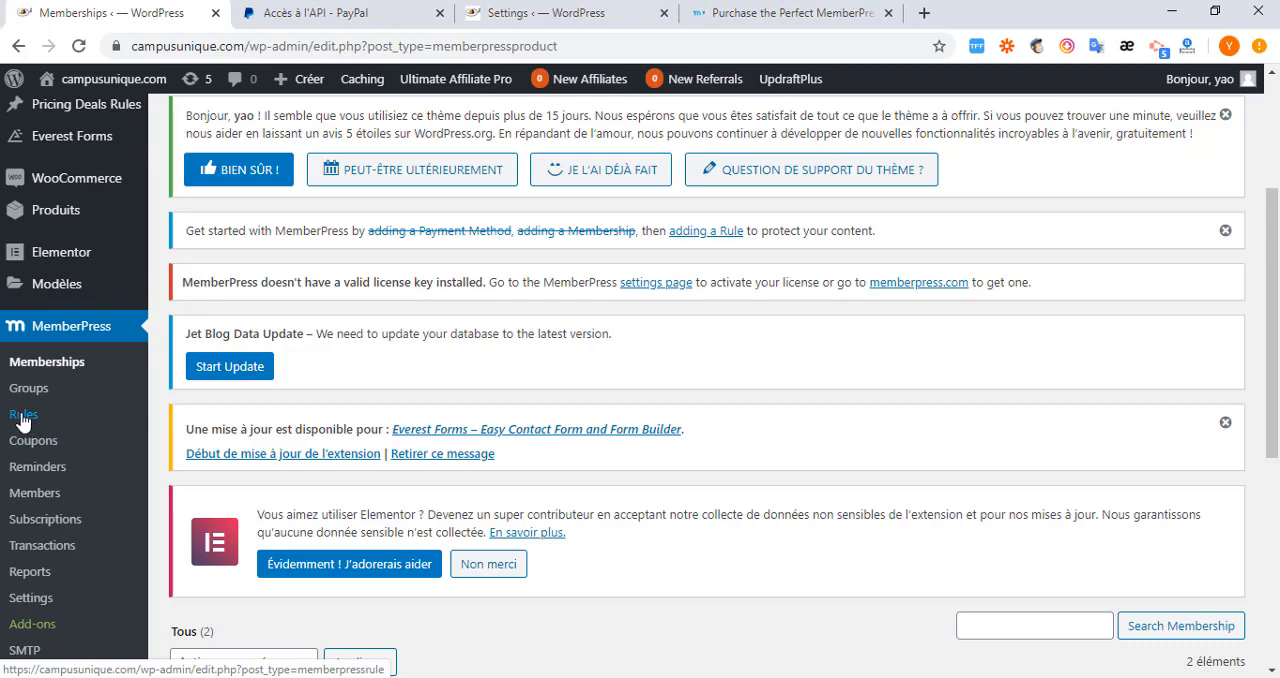
# Open the MemberPress rules list and start adding a new rule.
pyautogui.click(22, 421)
pyautogui.scroll(-7, 357, 449)
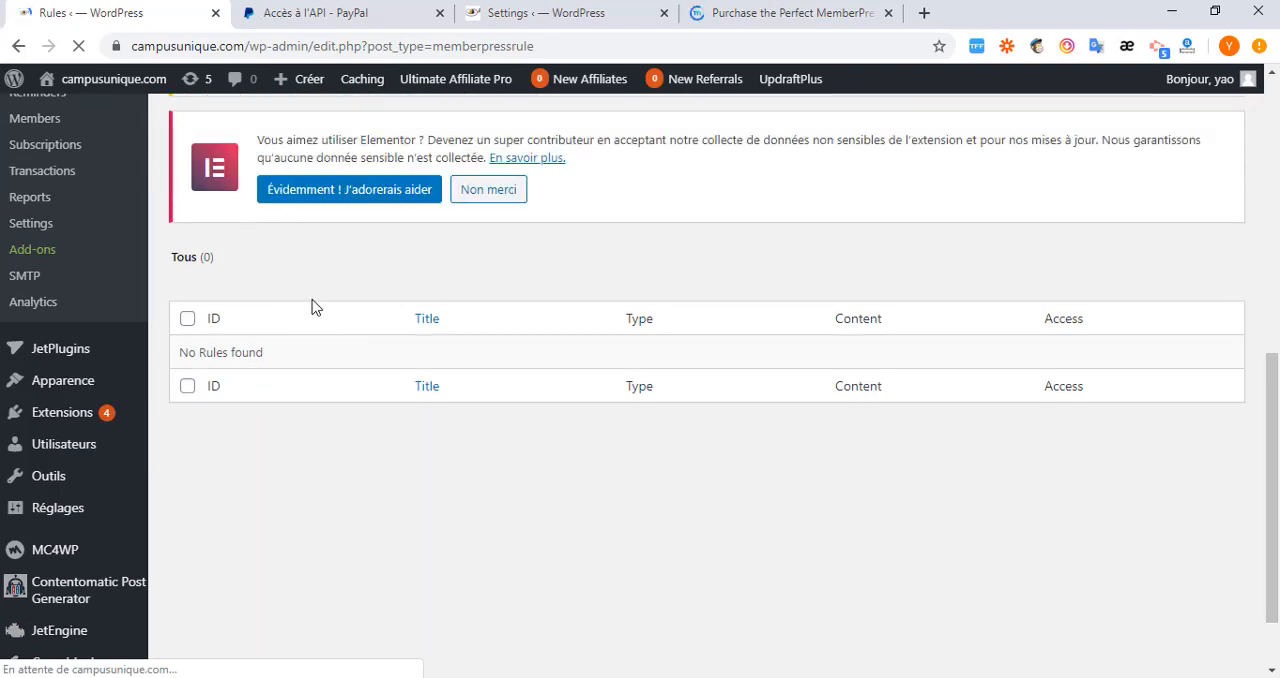
pyautogui.scroll(3, 274, 309)
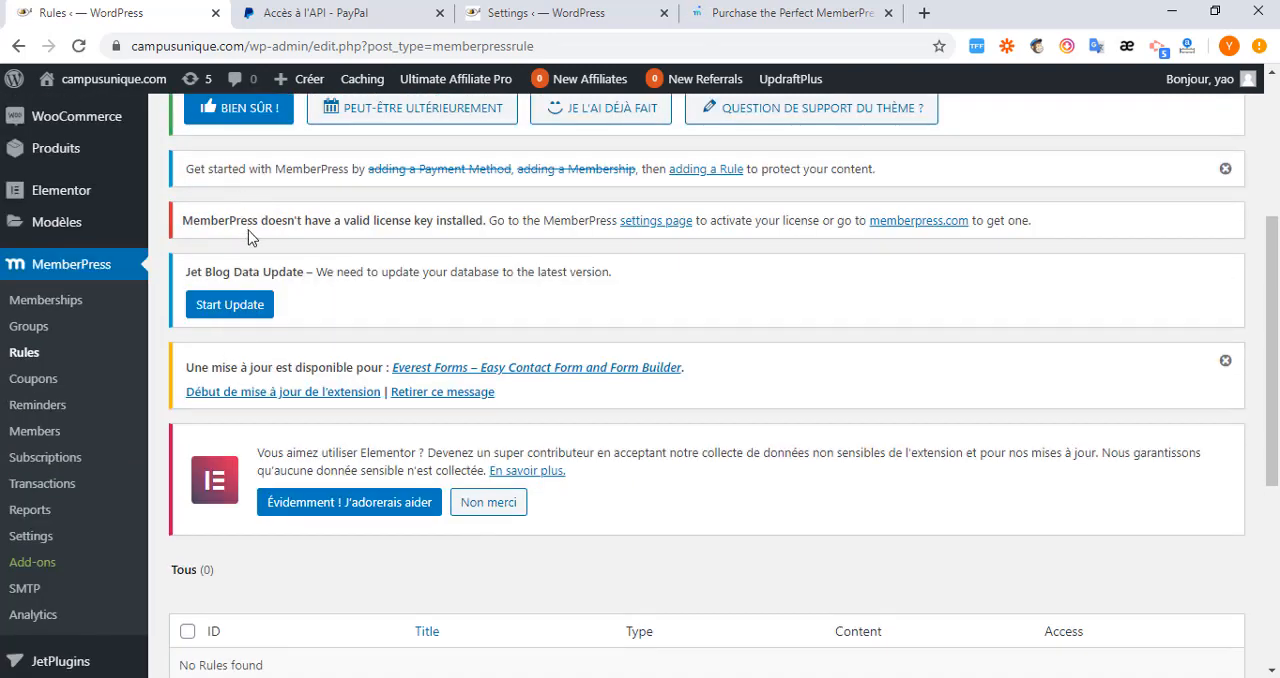
pyautogui.scroll(3, 248, 236)
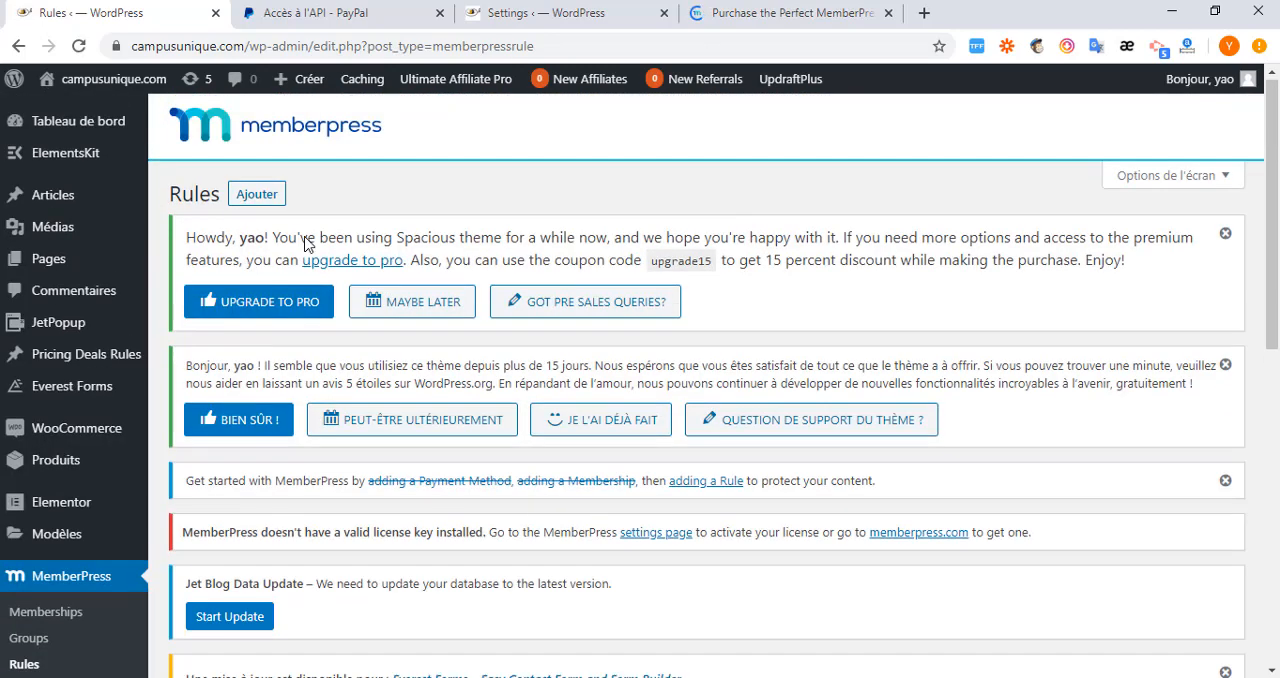
pyautogui.click(258, 196)
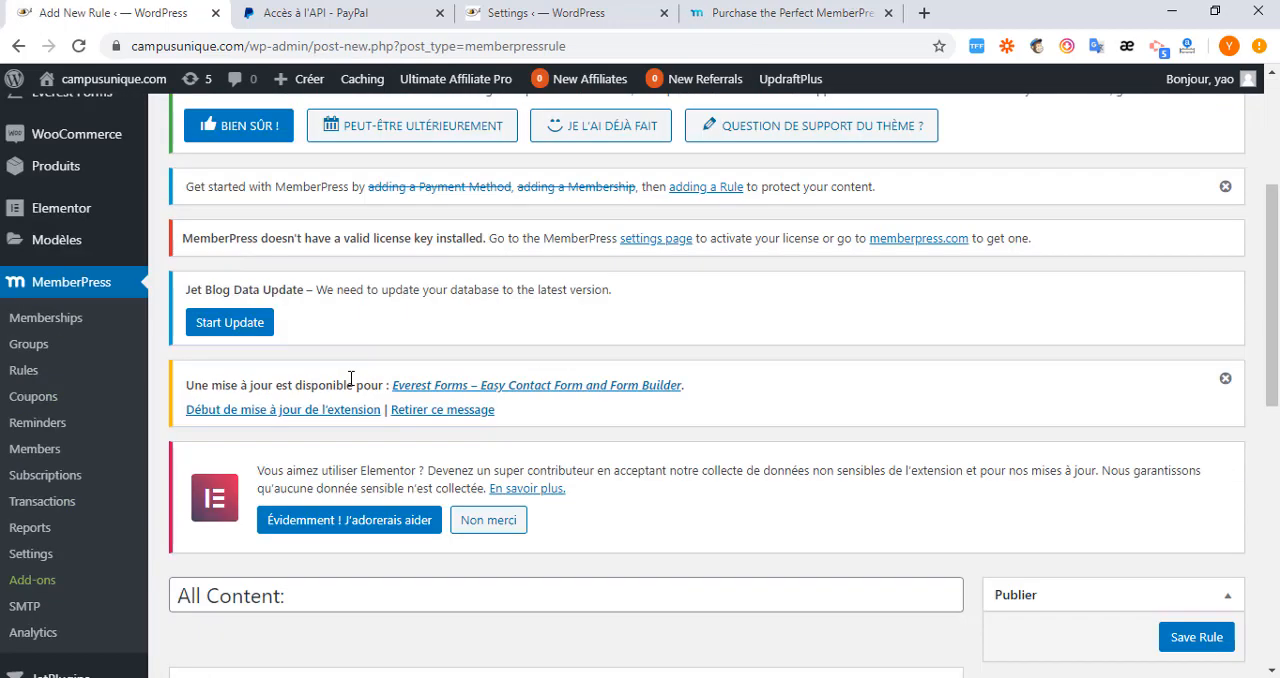
pyautogui.scroll(-4, 330, 350)
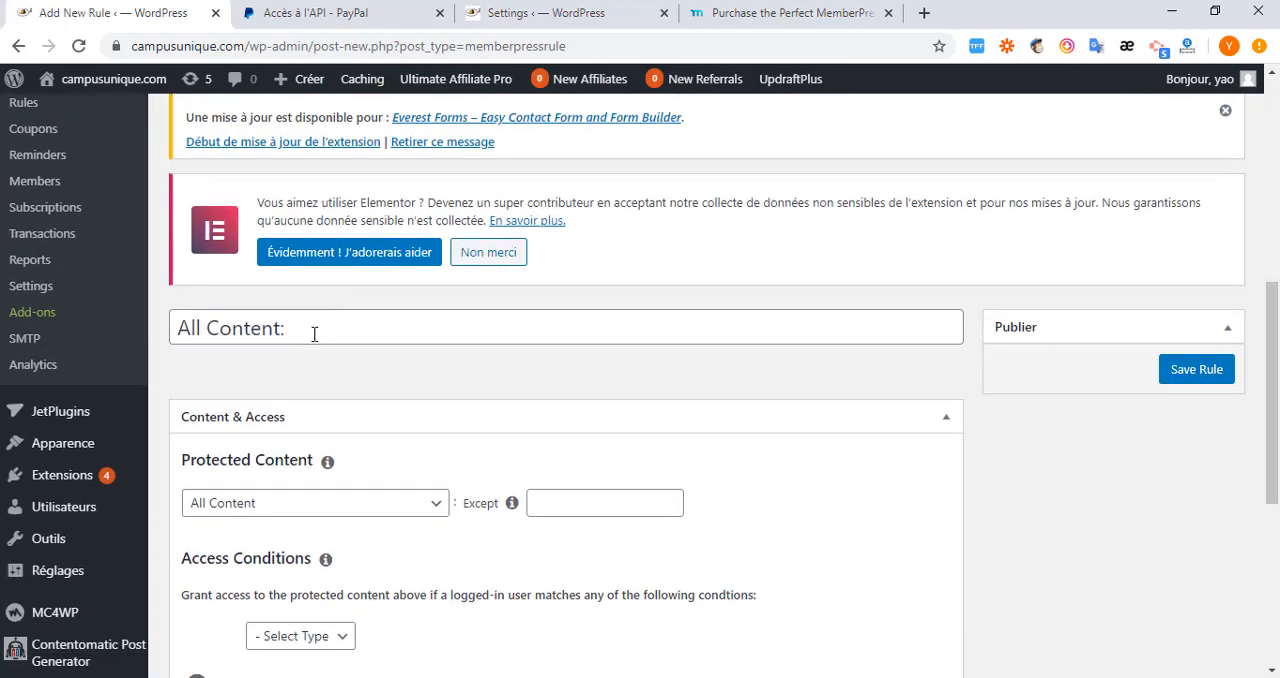
# Review the protected content types available for the new rule, keeping All Content selected.
pyautogui.moveTo(314, 334); pyautogui.dragTo(134, 336)
pyautogui.scroll(-2, 303, 366)
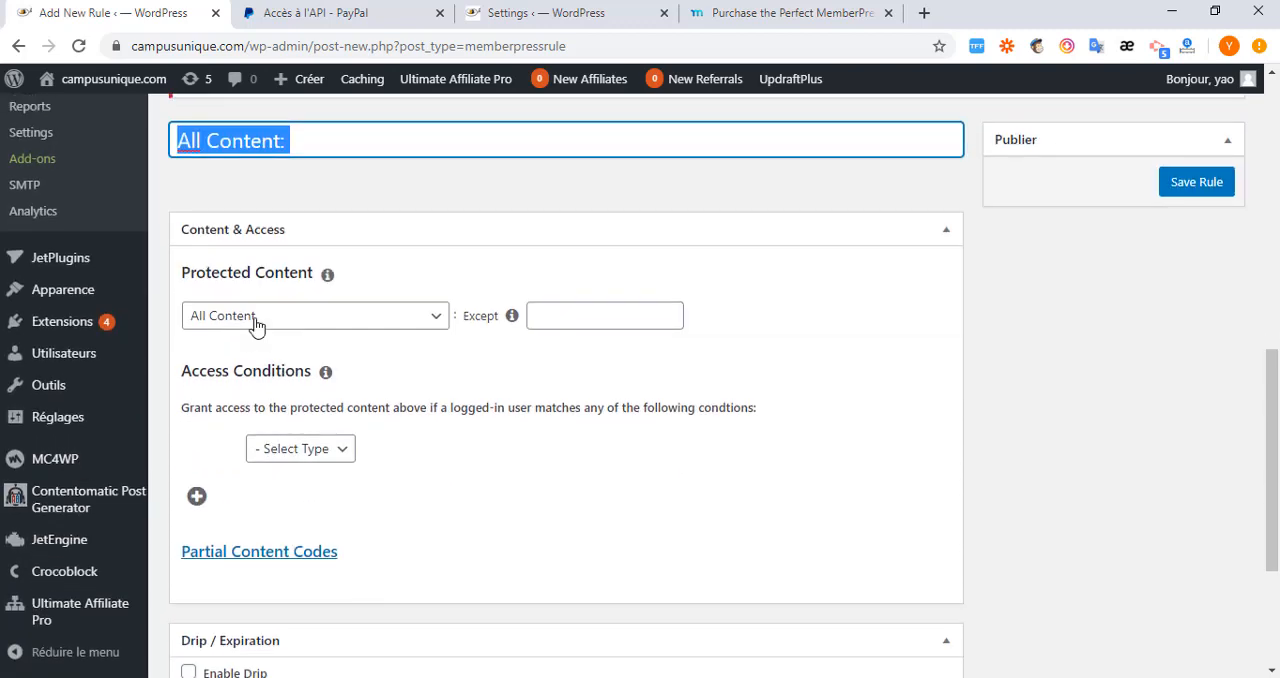
pyautogui.click(436, 316)
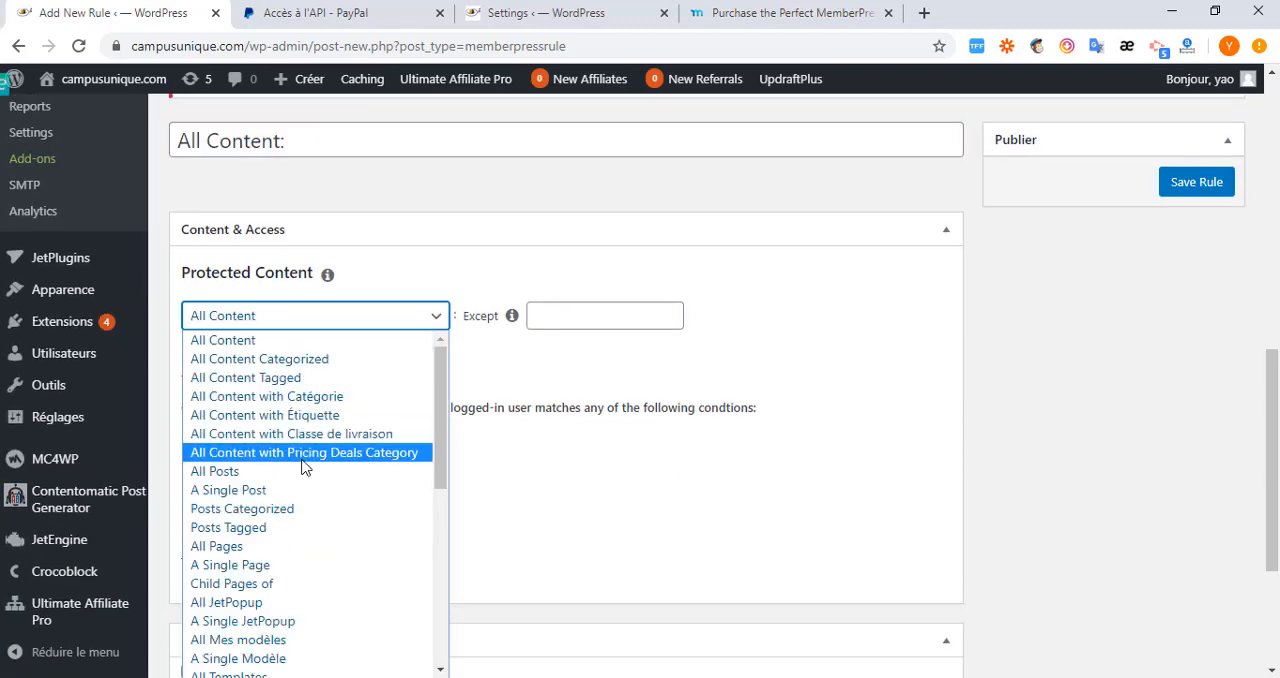
pyautogui.scroll(-10, 314, 500)
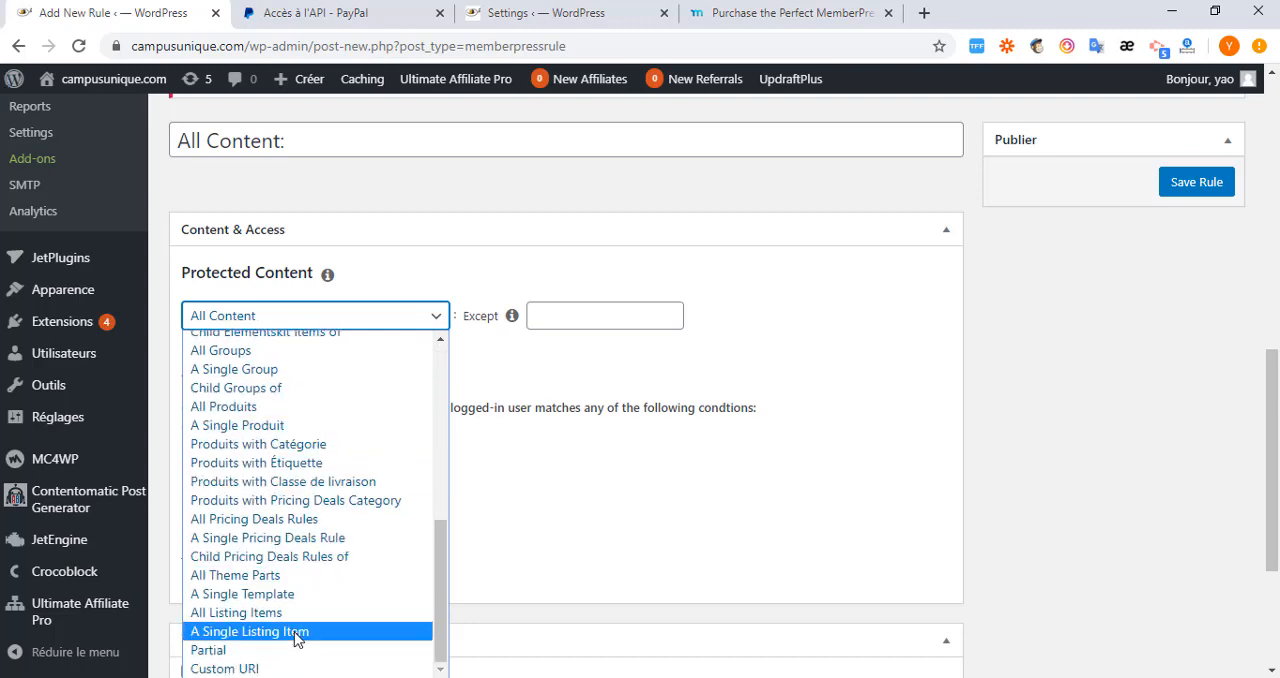
pyautogui.scroll(10, 278, 380)
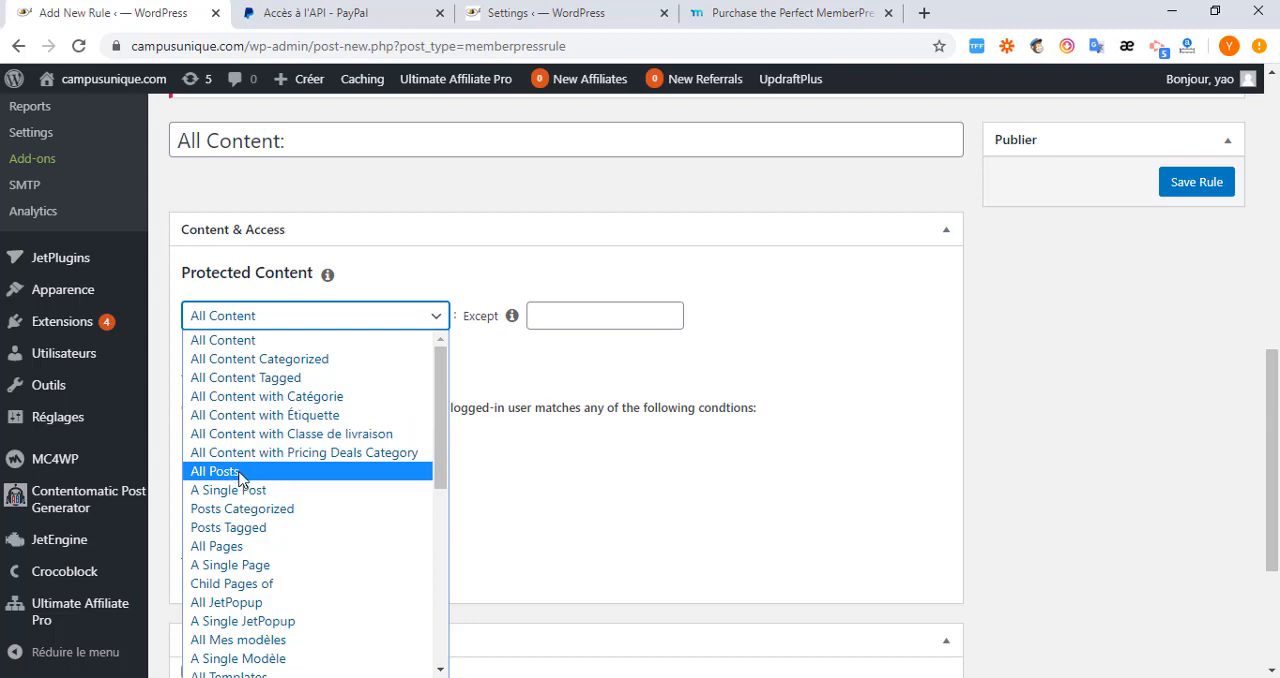
pyautogui.scroll(-10, 240, 480)
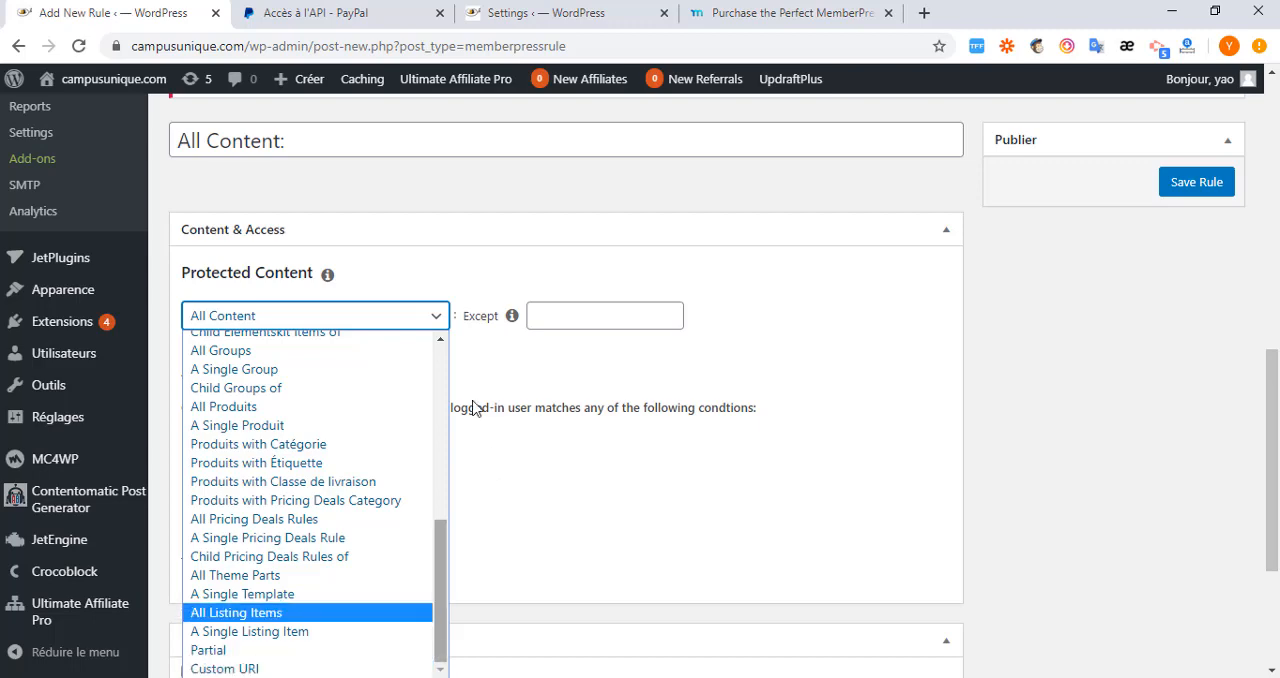
pyautogui.click(609, 476)
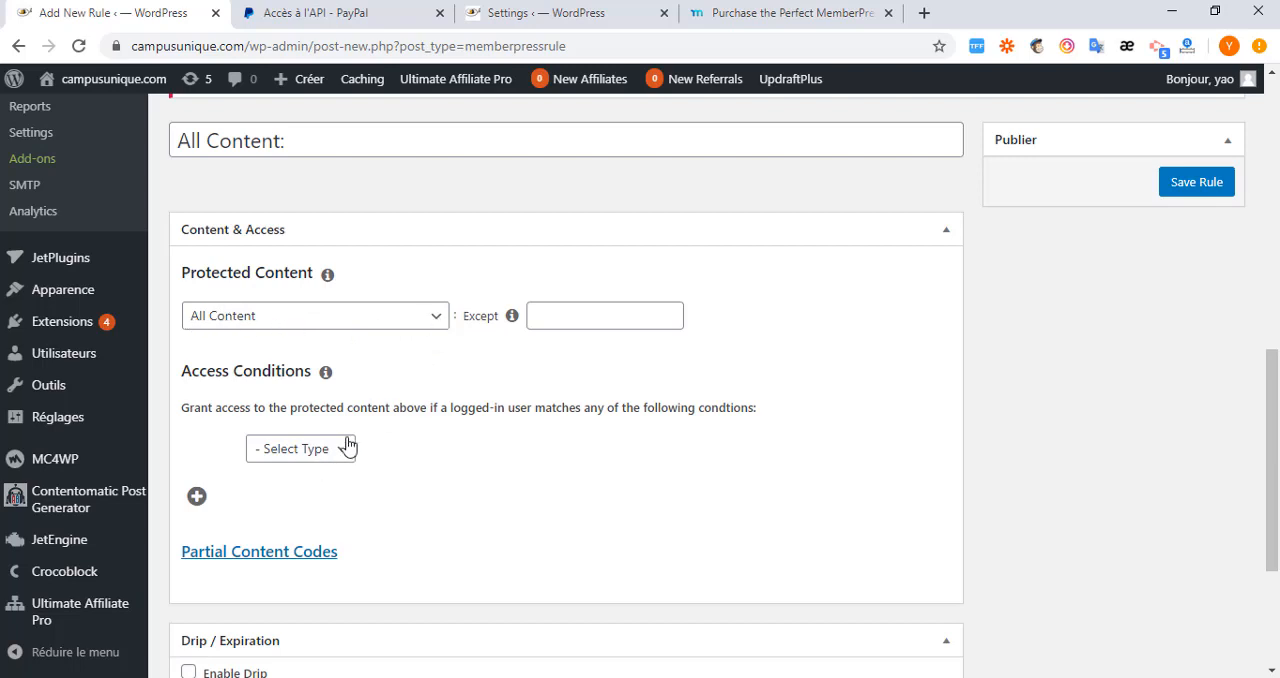
# Set the rule's access condition so that Membership is Base.
pyautogui.scroll(-2, 338, 450)
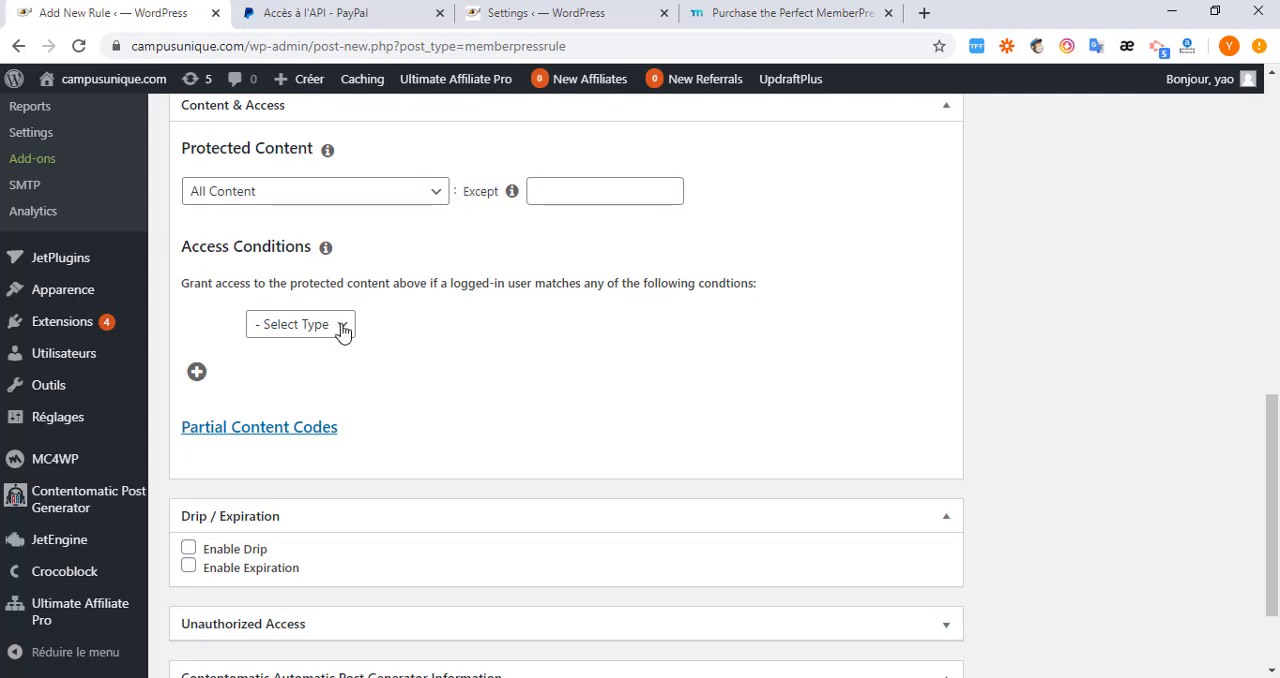
pyautogui.click(343, 331)
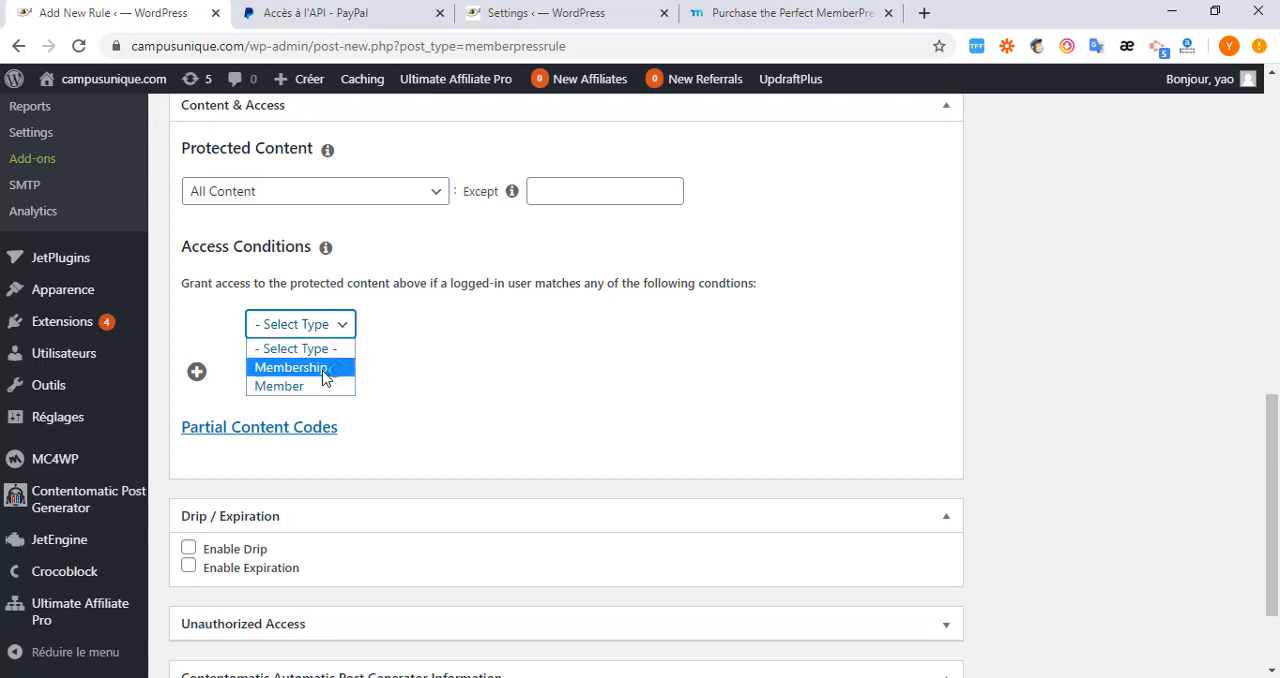
pyautogui.click(287, 391)
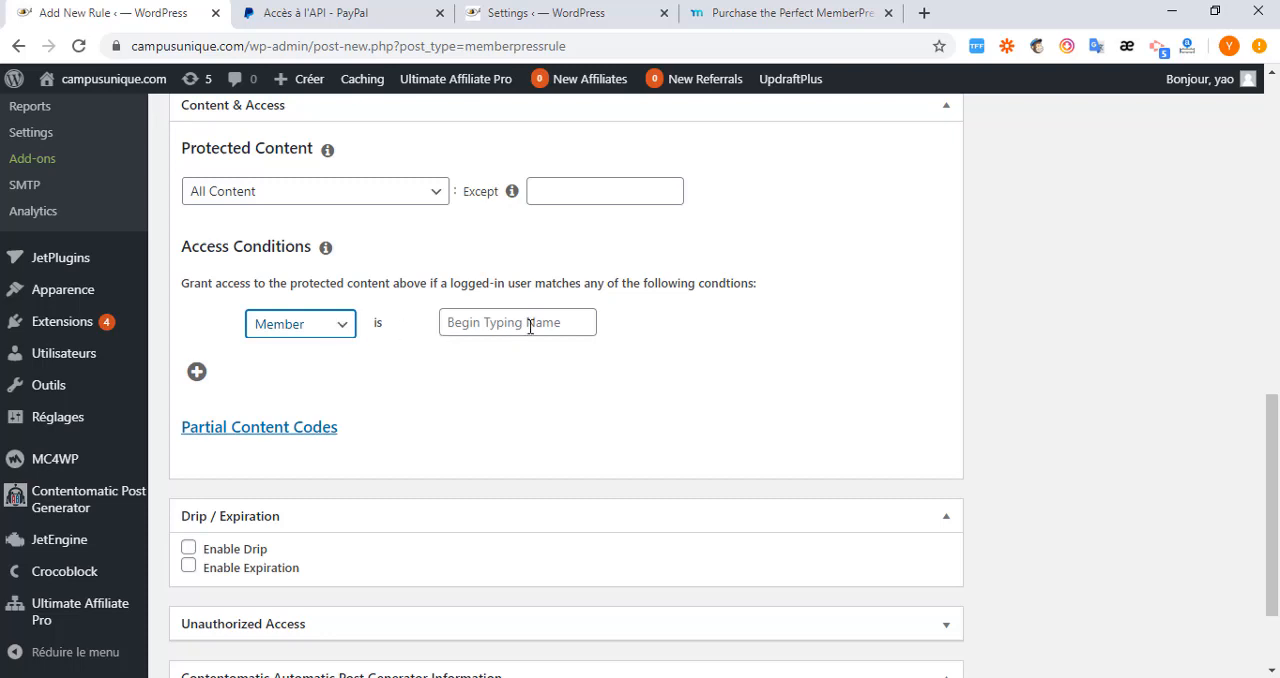
pyautogui.click(340, 328)
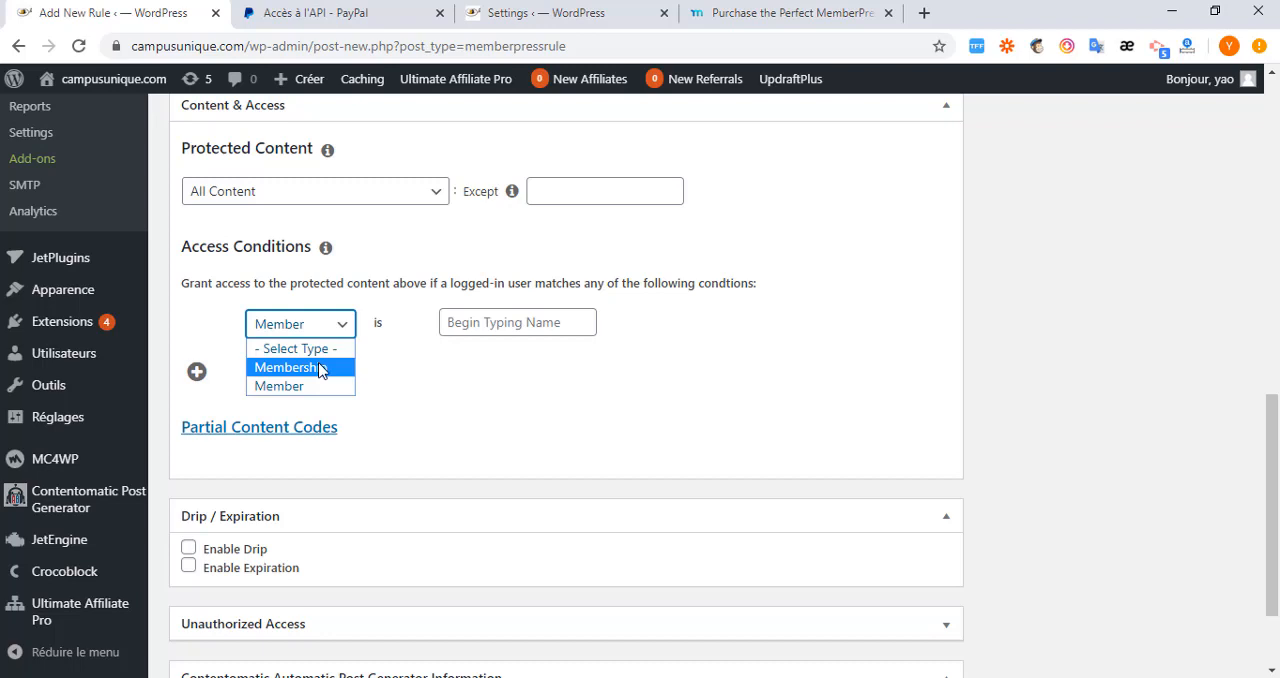
pyautogui.click(320, 370)
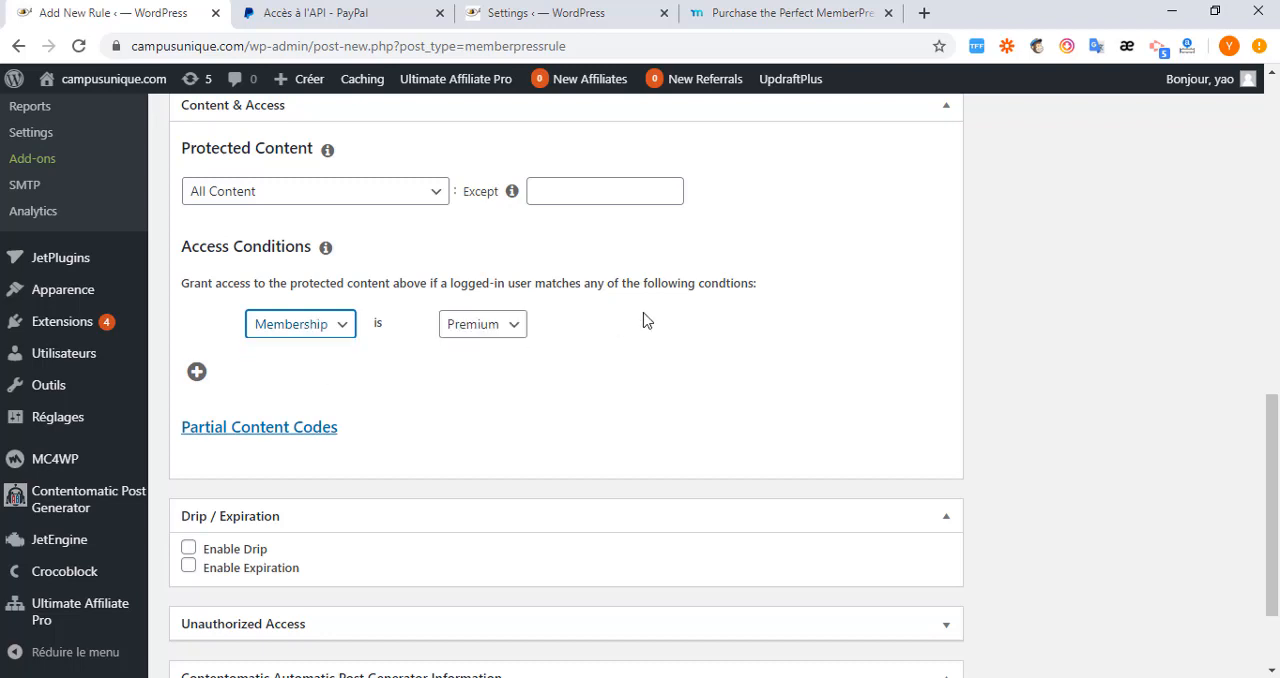
pyautogui.click(509, 325)
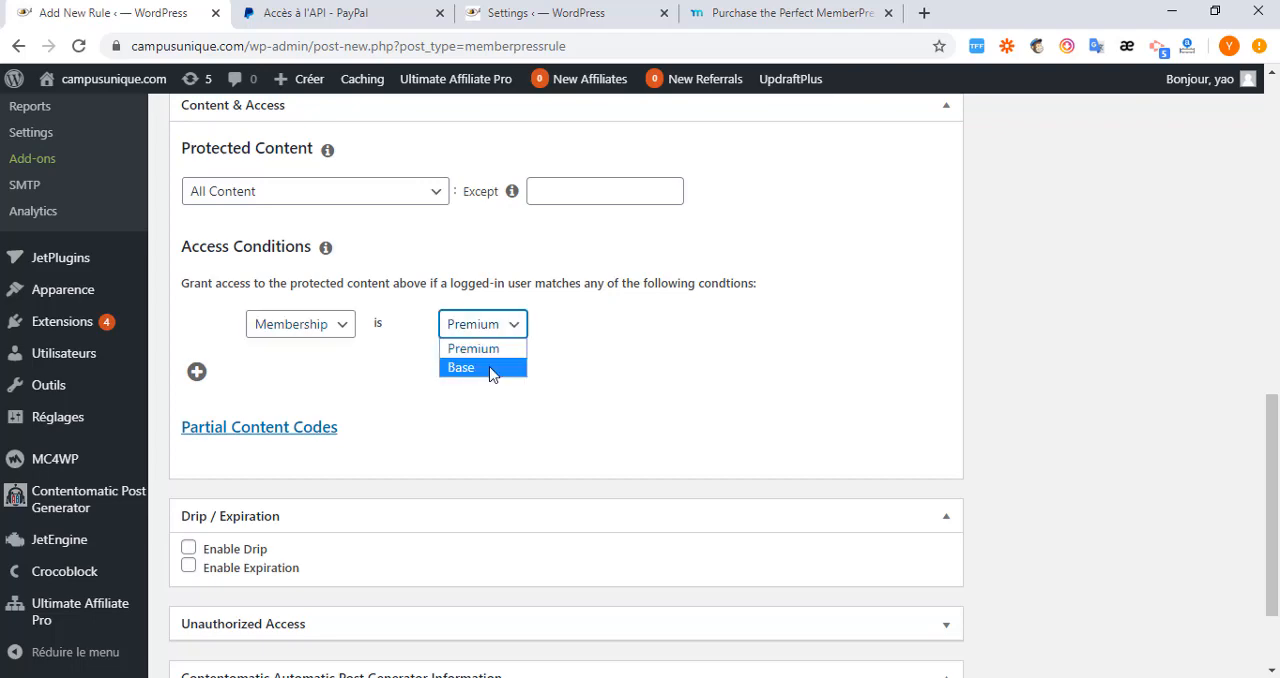
pyautogui.click(491, 368)
# Enable the rule's drip and expiration options one at a time to examine their settings, turning each back off.
pyautogui.scroll(-2, 206, 383)
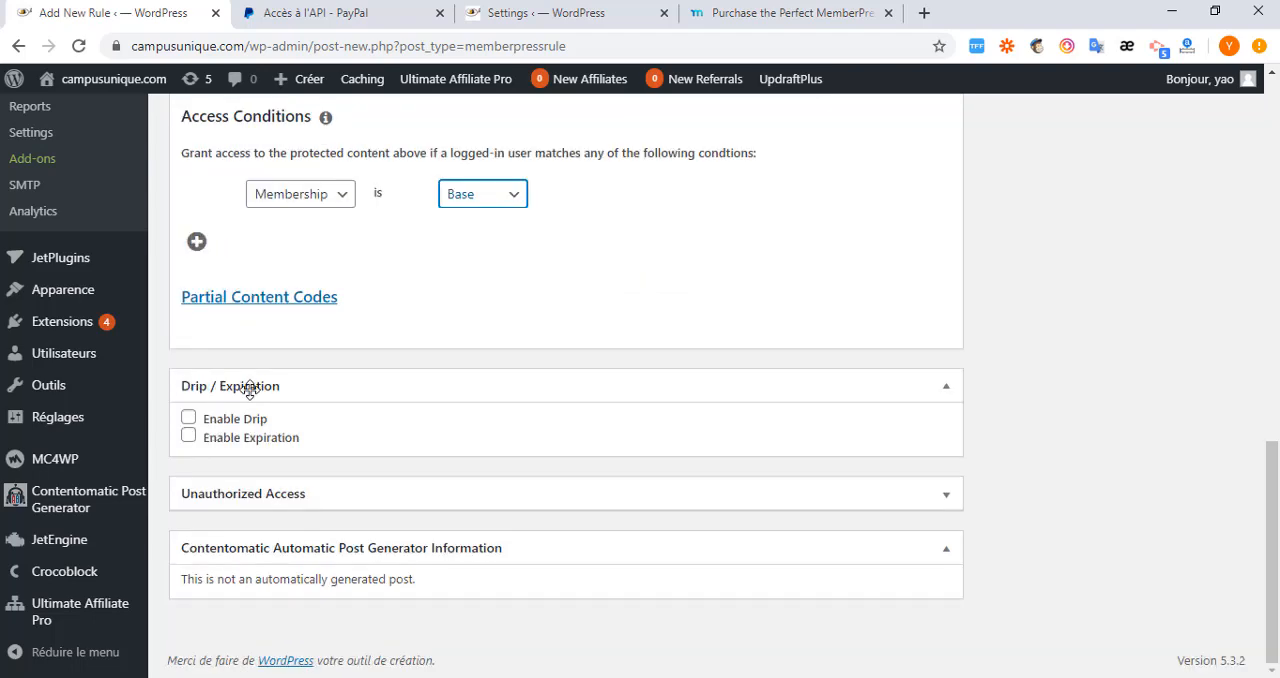
pyautogui.scroll(3, 260, 380)
pyautogui.scroll(-3, 257, 306)
pyautogui.click(189, 418)
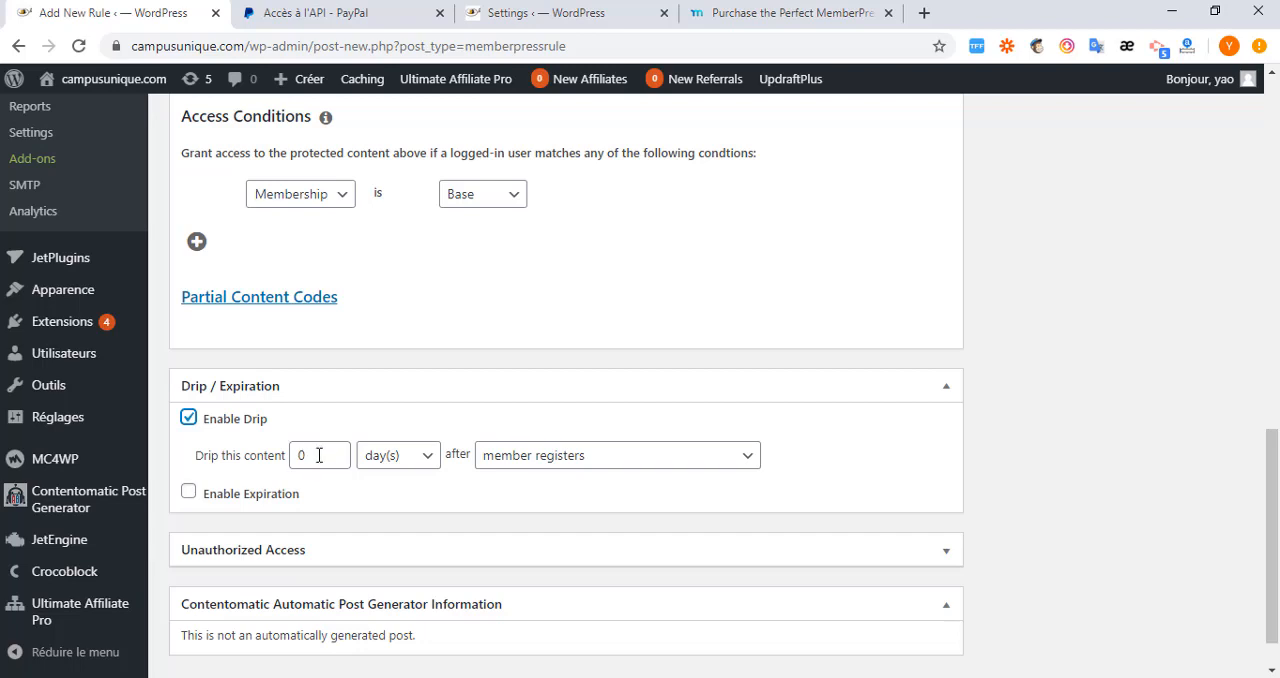
pyautogui.click(189, 419)
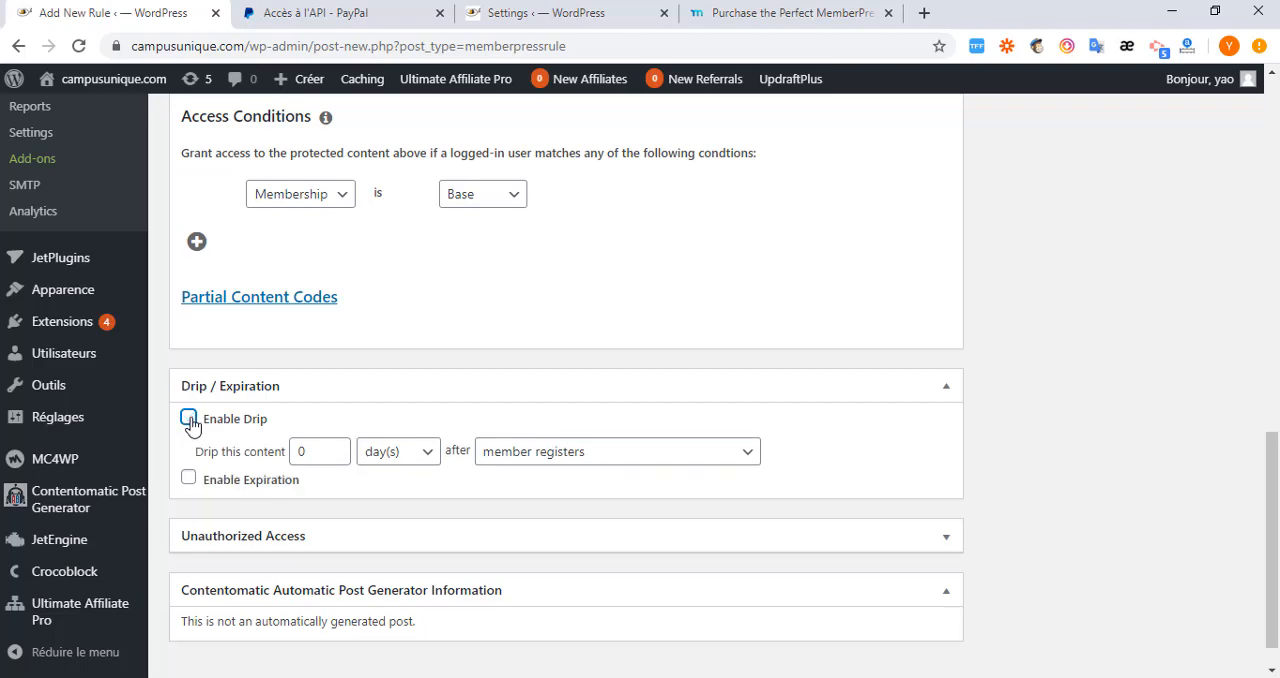
pyautogui.click(188, 436)
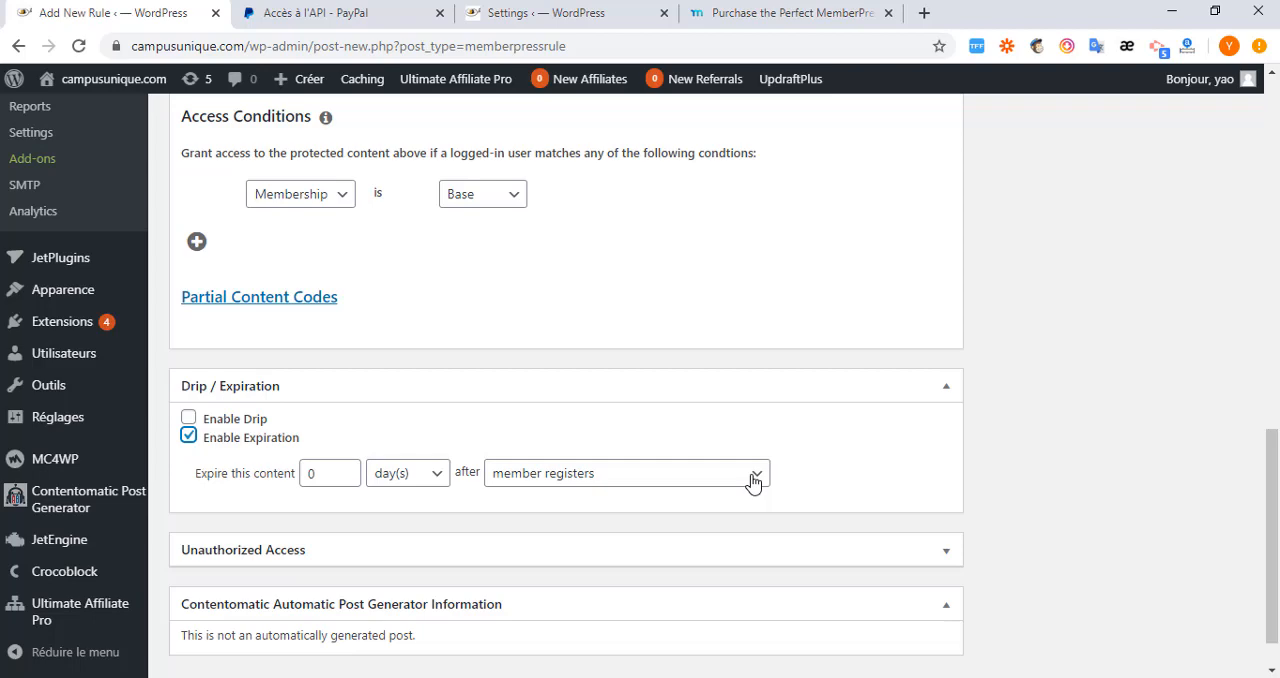
pyautogui.click(187, 440)
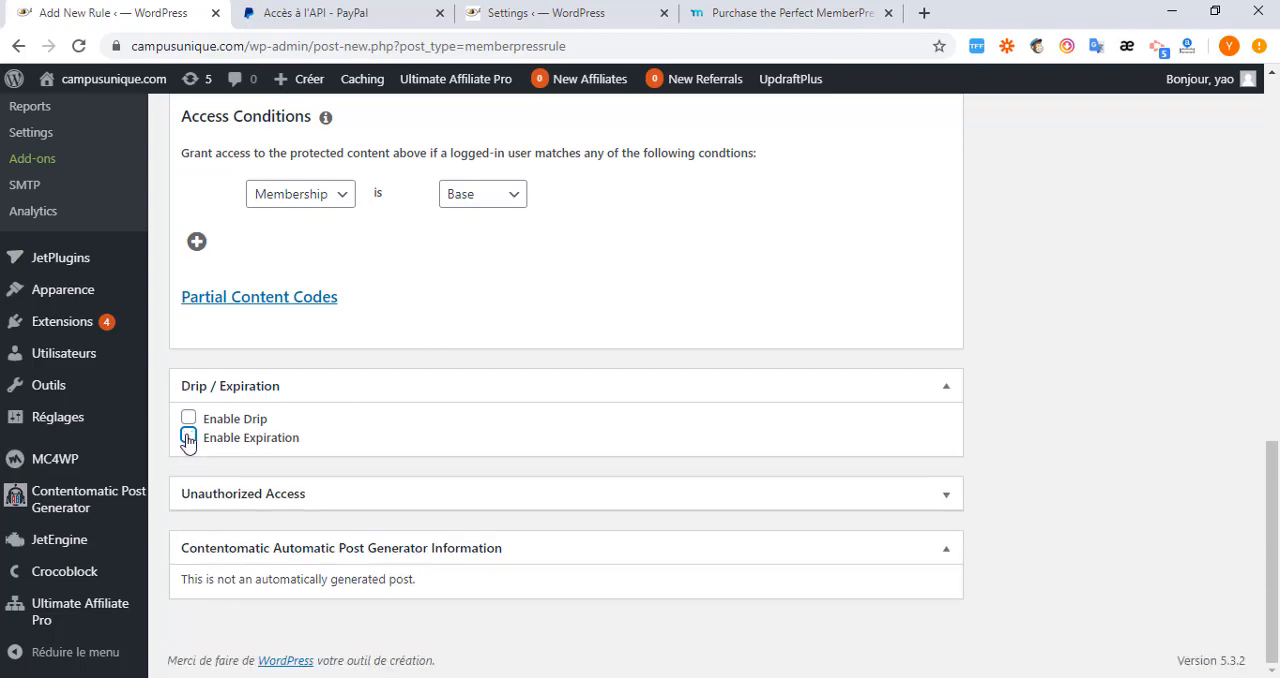
# Save the All Content rule that grants access to Base members.
pyautogui.scroll(5, 337, 451)
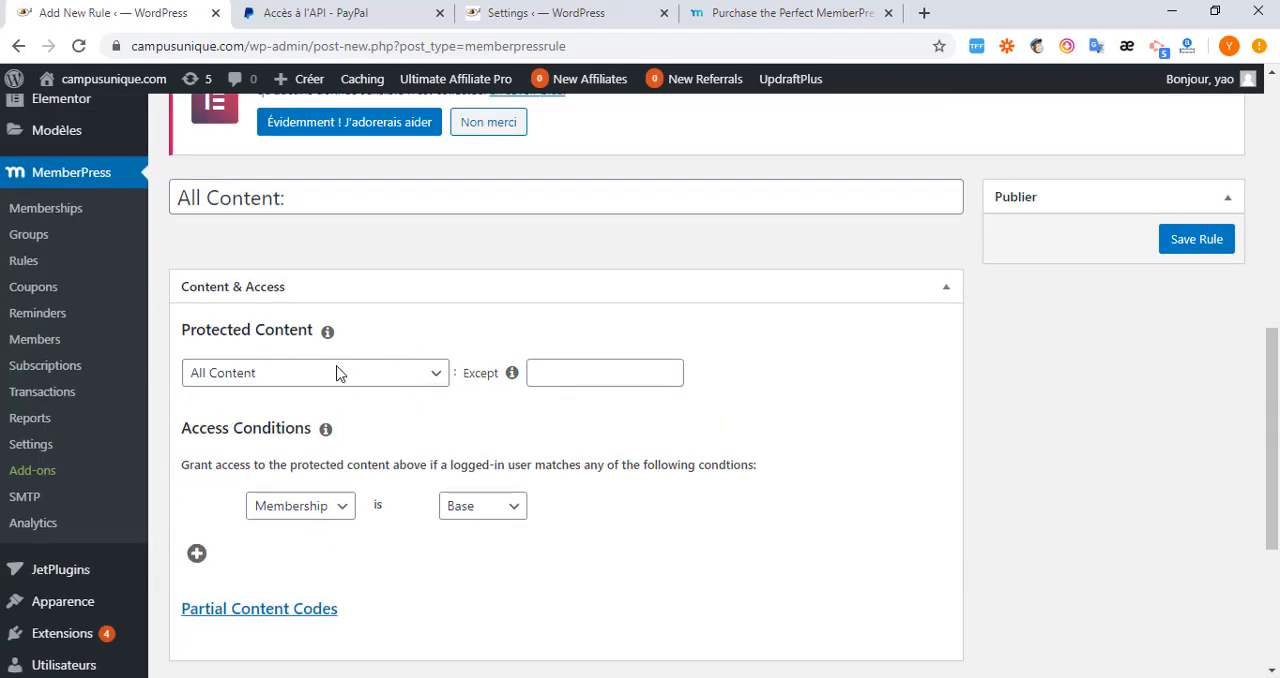
pyautogui.click(1189, 244)
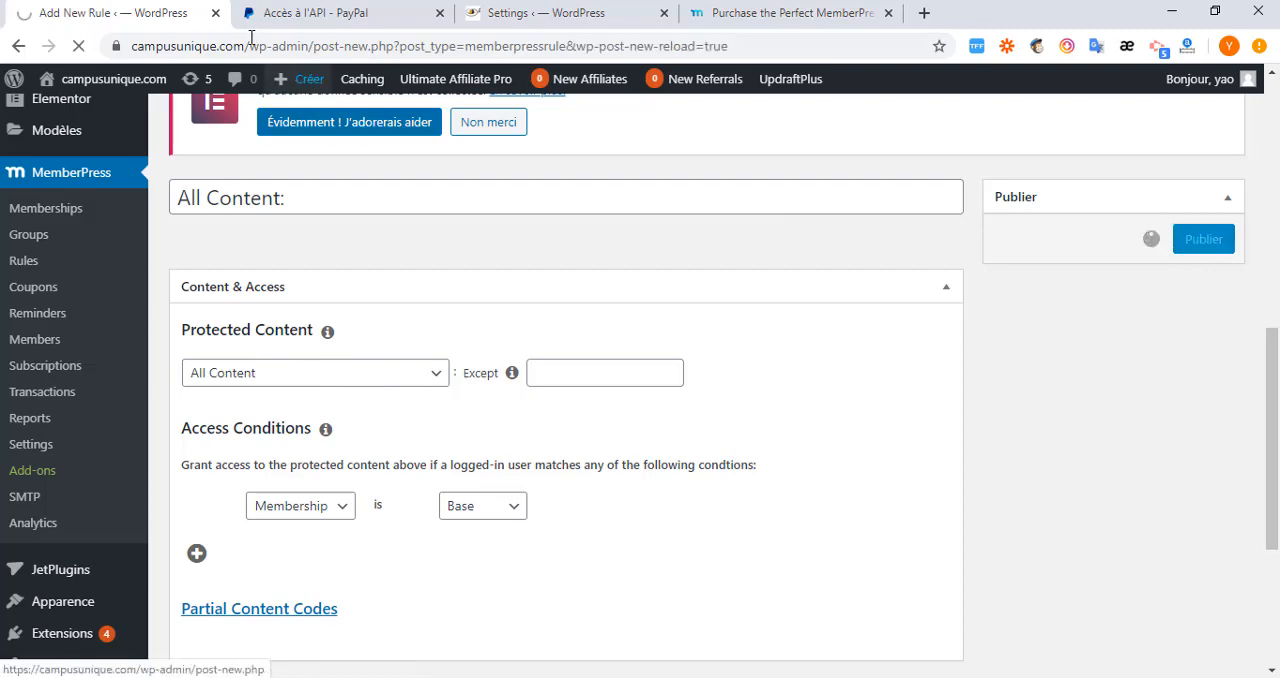
# Switch to the Firefox window showing the membre plans page and load the campusunique.com home page there.
pyautogui.doubleClick(160, 48)
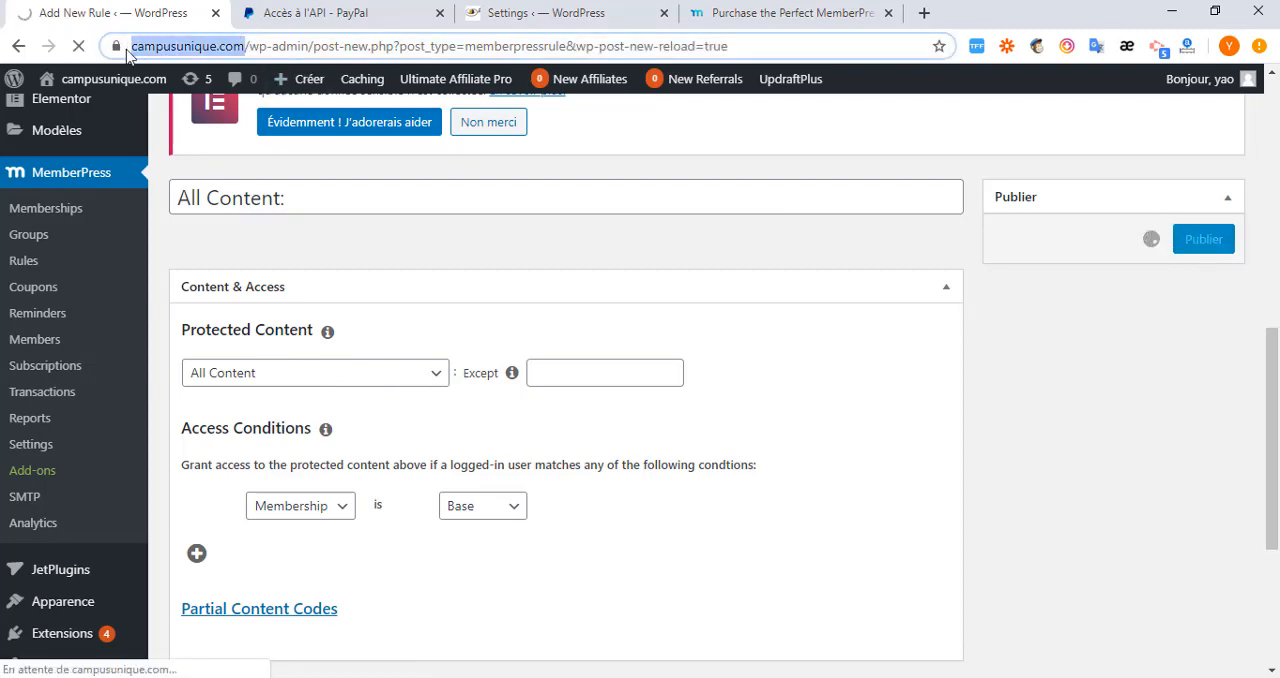
pyautogui.rightClick(176, 47)
pyautogui.click(240, 148)
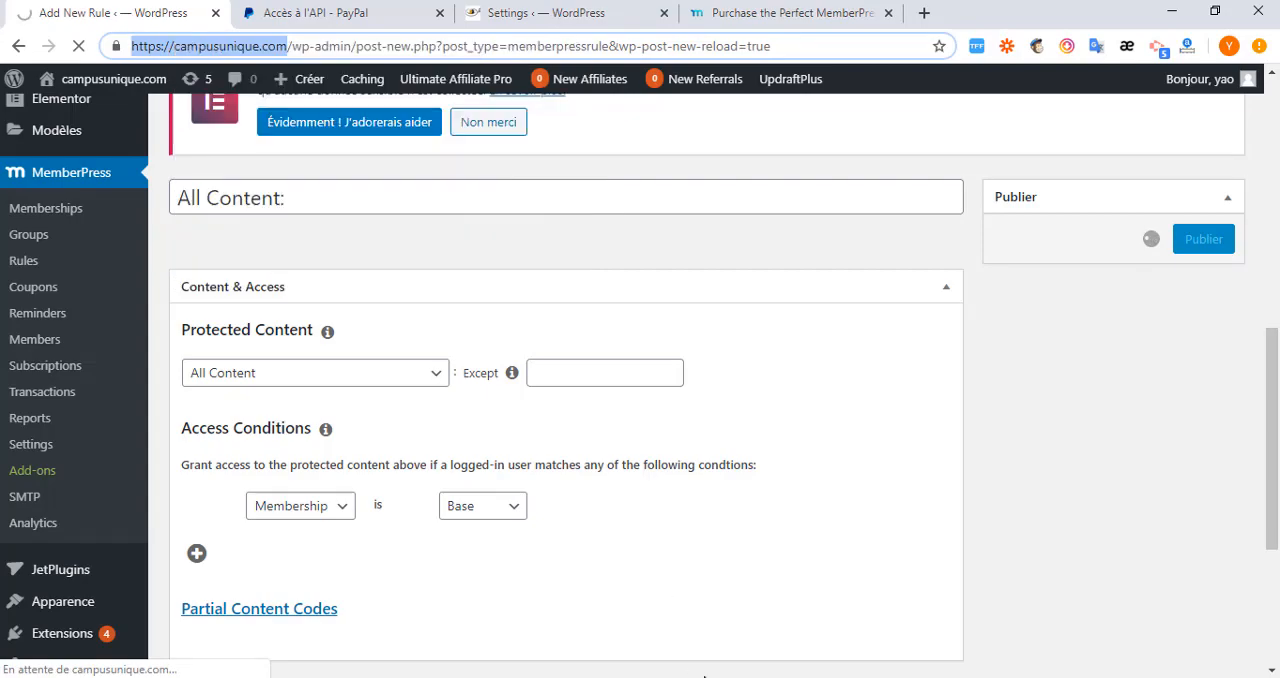
pyautogui.hotkey('alt', 'Tab')
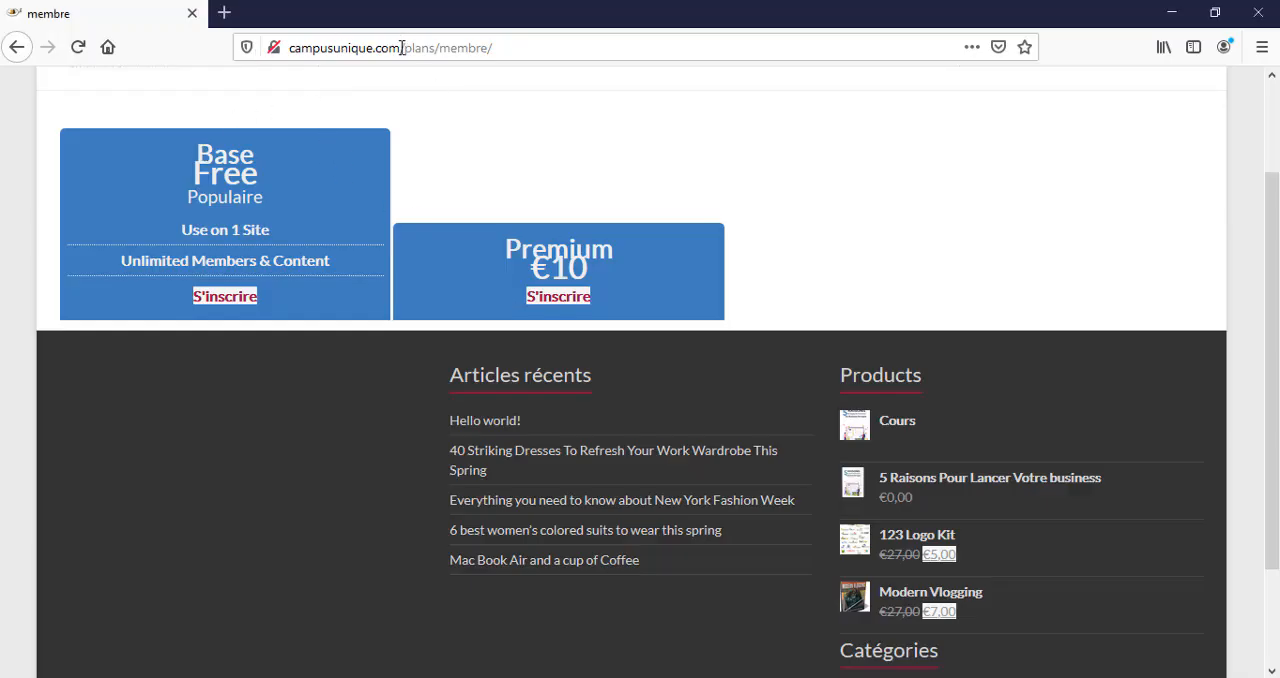
pyautogui.click(560, 47)
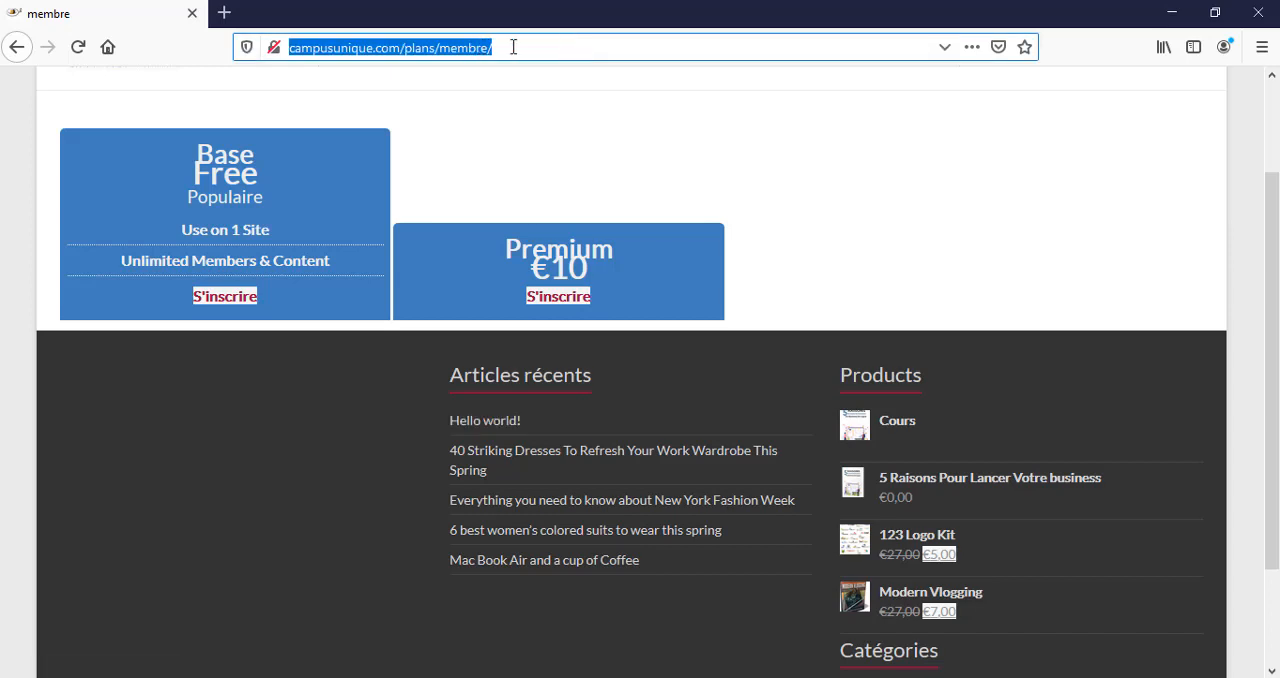
pyautogui.click(477, 47)
pyautogui.moveTo(493, 47); pyautogui.dragTo(400, 49)
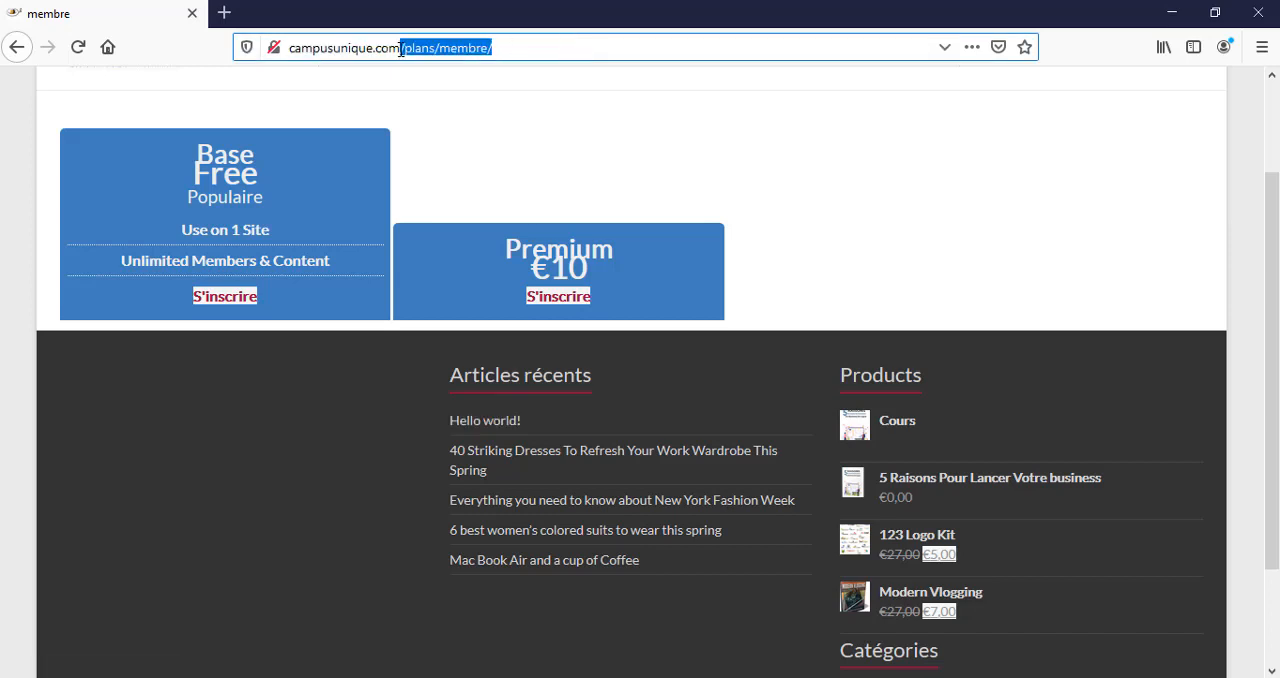
pyautogui.press('BackSpace')
pyautogui.press('Return')
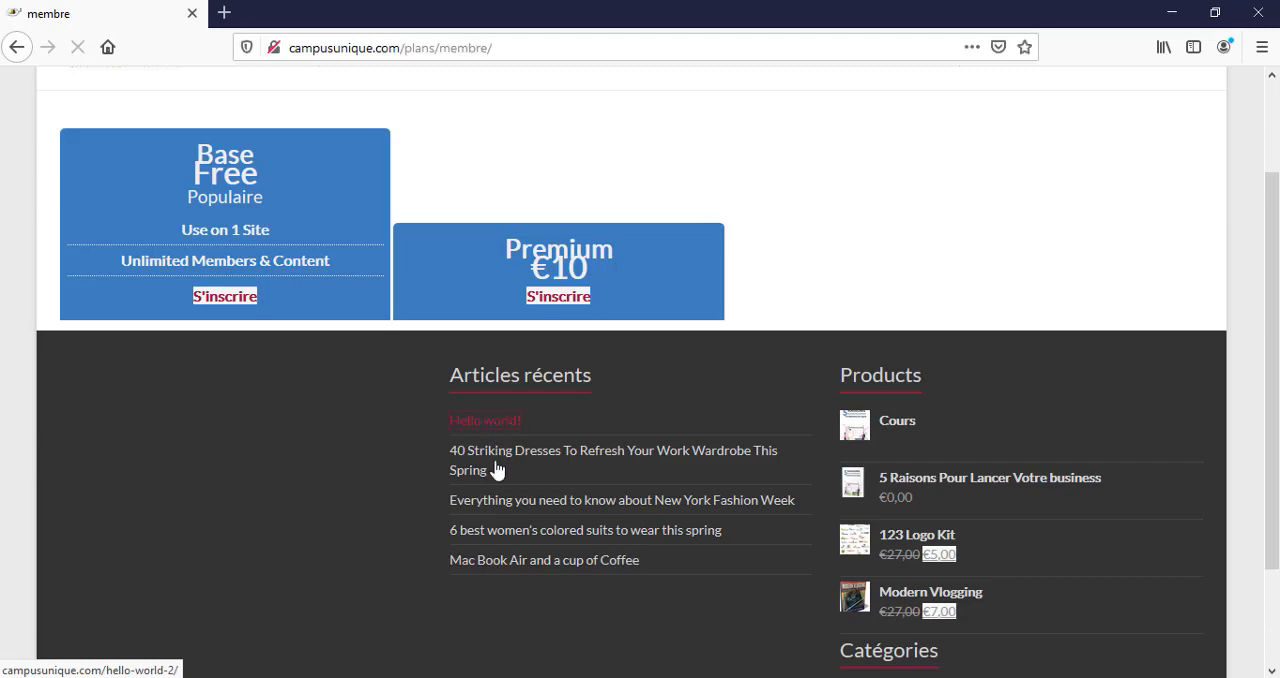
# View the article "40 Striking Dresses To Refresh Your Work Wardrobe This Spring" as a visitor, check its login form, and return to the rule in Chrome.
pyautogui.click(489, 462)
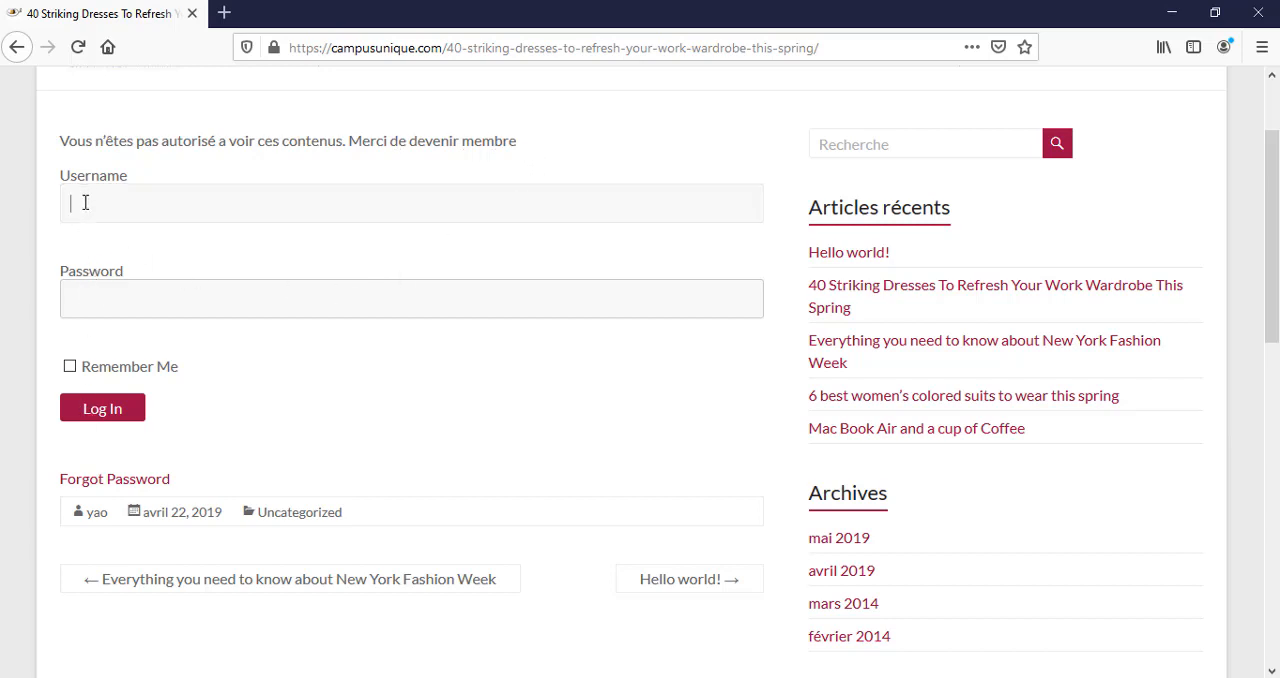
pyautogui.click(112, 304)
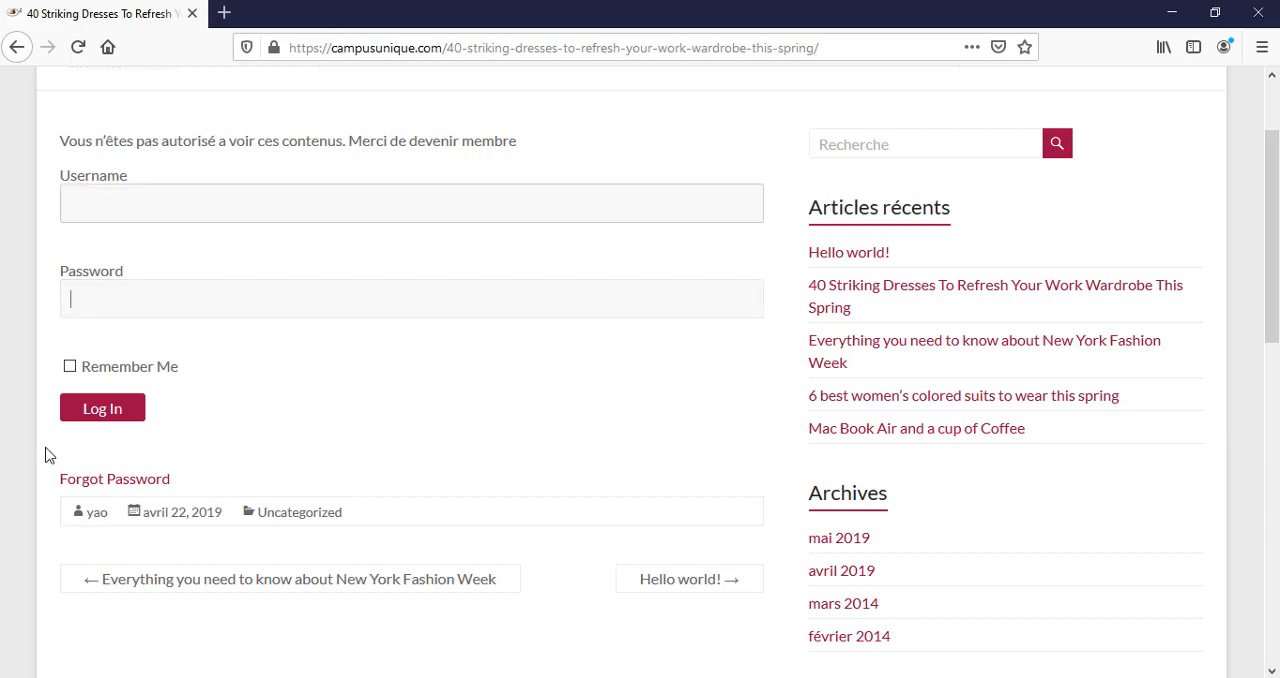
pyautogui.click(99, 409)
pyautogui.click(660, 615)
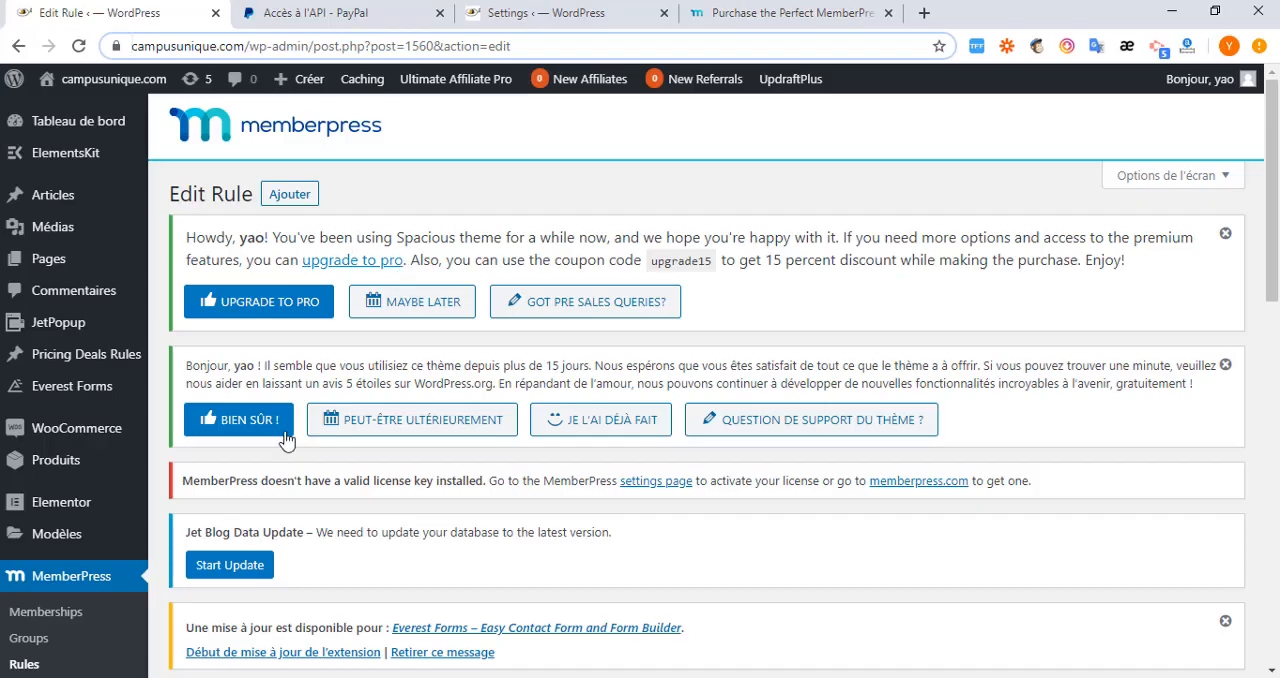
# Try All Content Categorized as the rule's protected content and go to its title field.
pyautogui.scroll(-3, 297, 449)
pyautogui.scroll(-3, 396, 534)
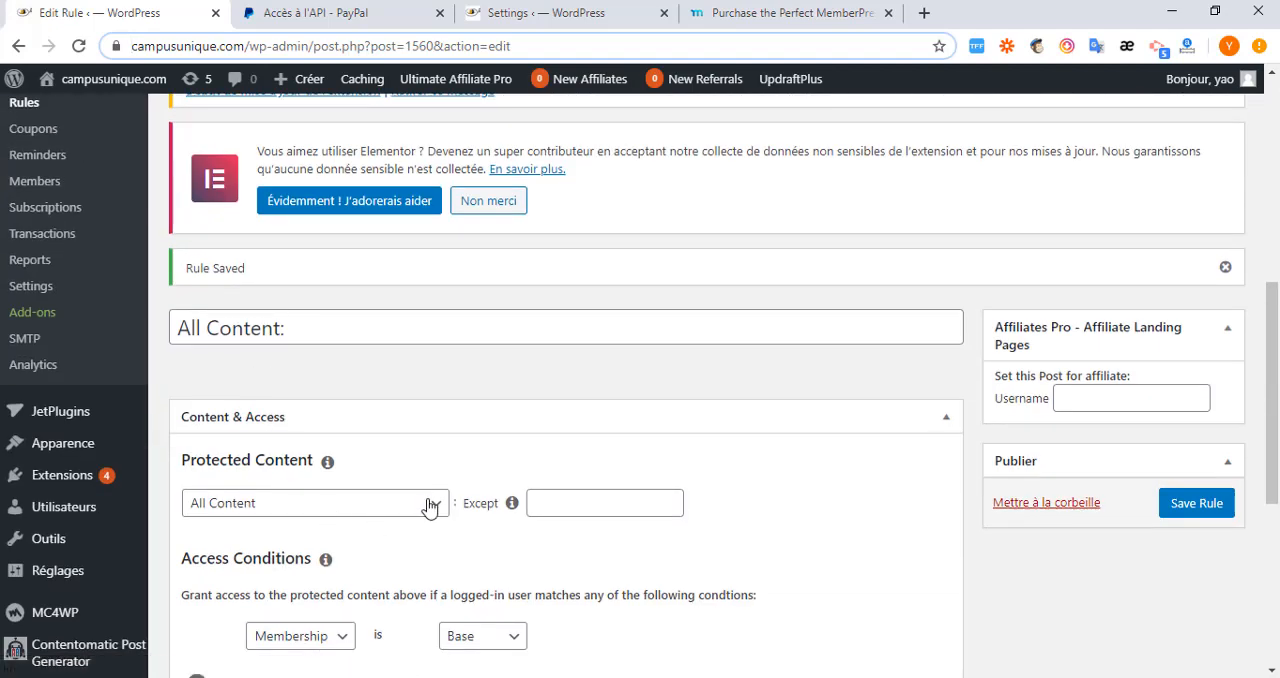
pyautogui.click(432, 507)
pyautogui.click(432, 505)
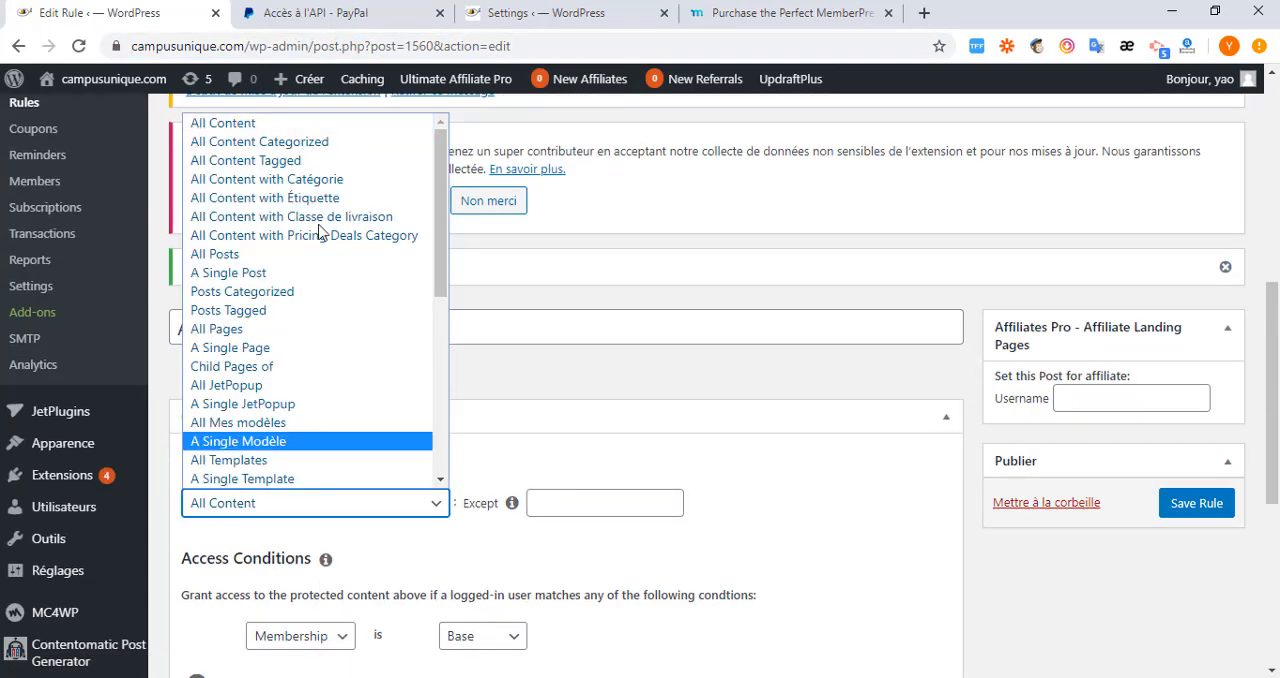
pyautogui.click(311, 142)
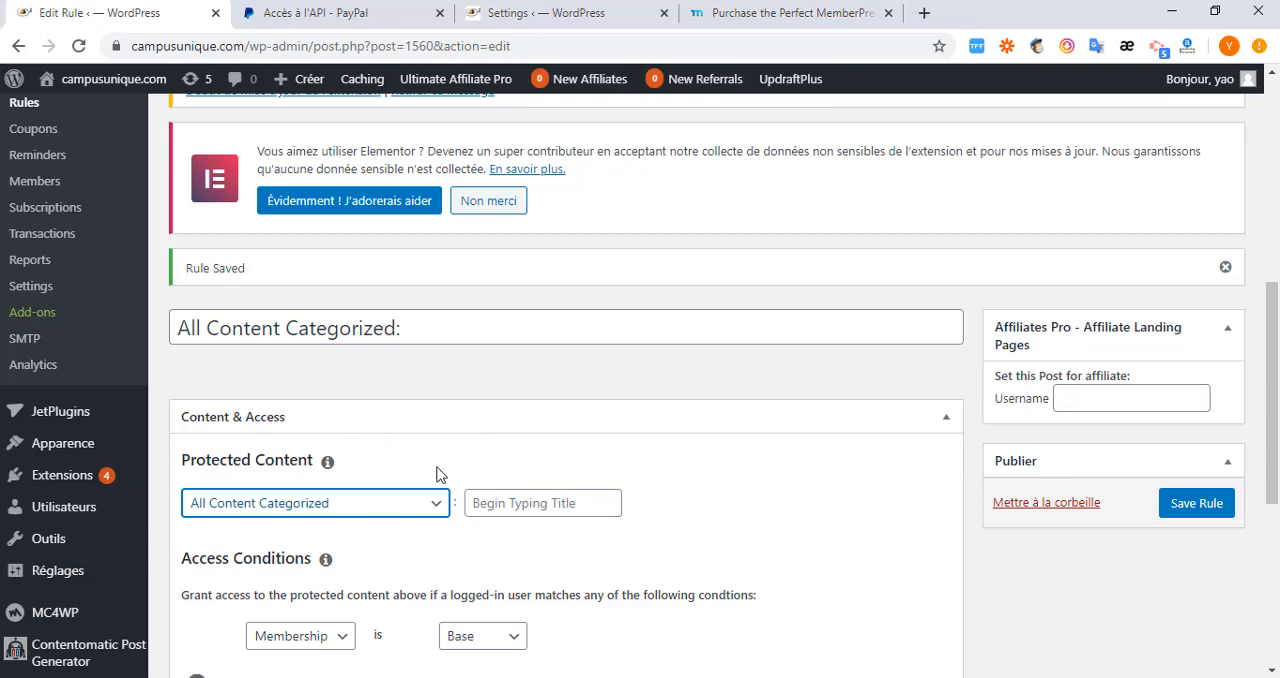
pyautogui.click(517, 501)
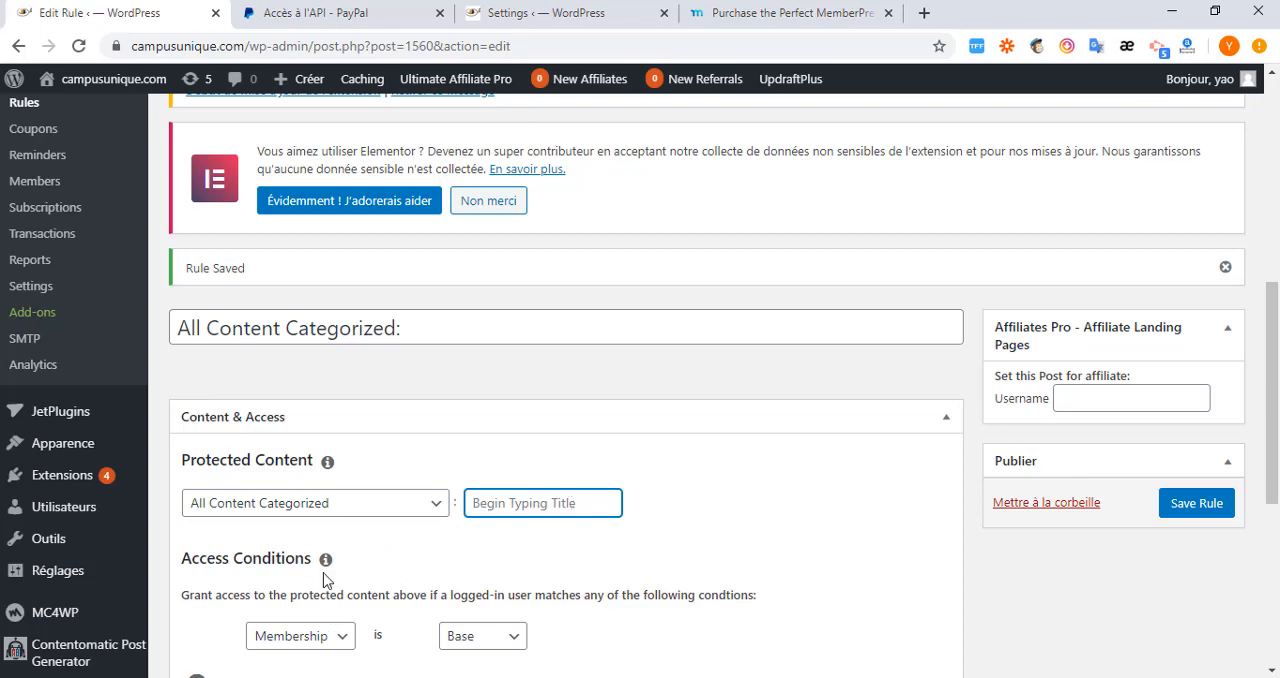
# Set the rule's protected content to All Posts and save the rule.
pyautogui.click(433, 507)
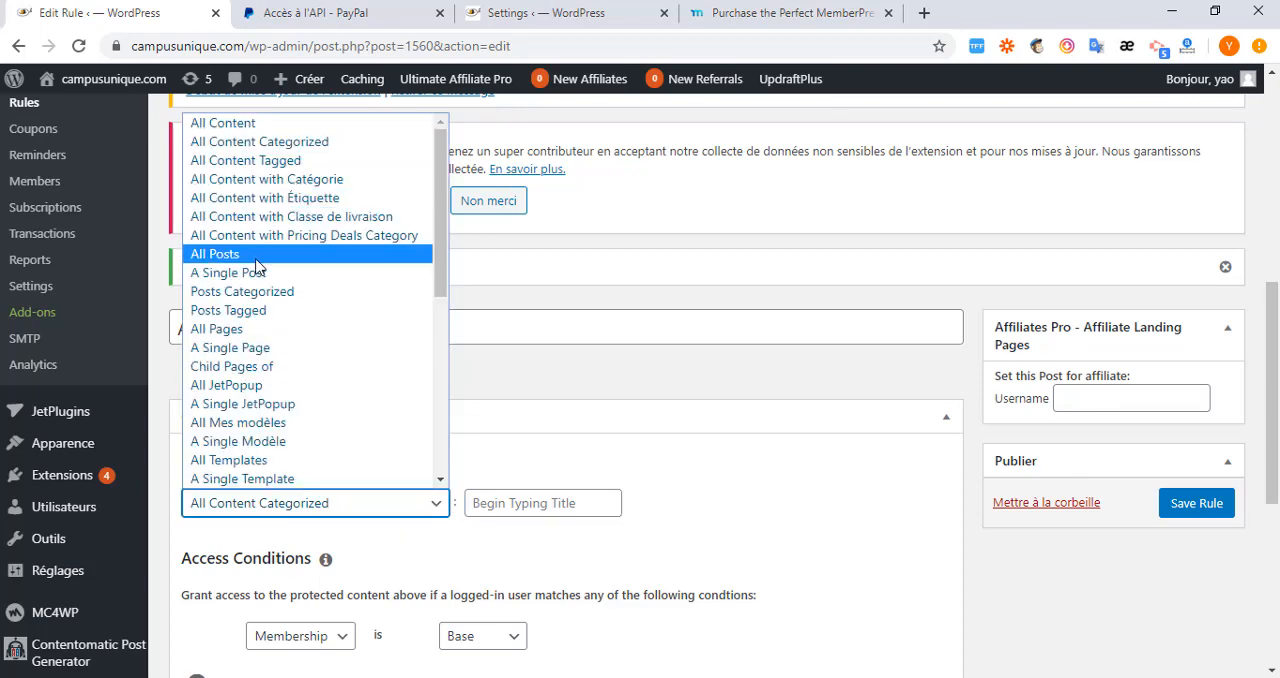
pyautogui.click(256, 262)
pyautogui.scroll(-5, 305, 555)
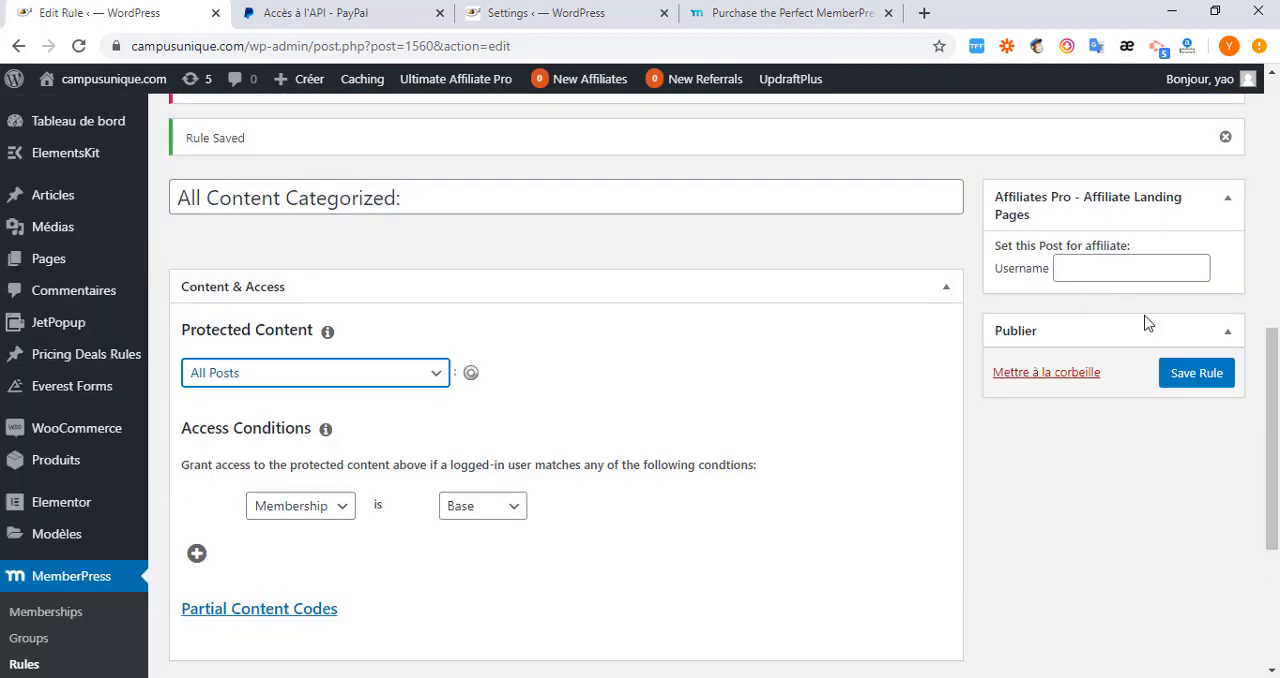
pyautogui.click(1192, 374)
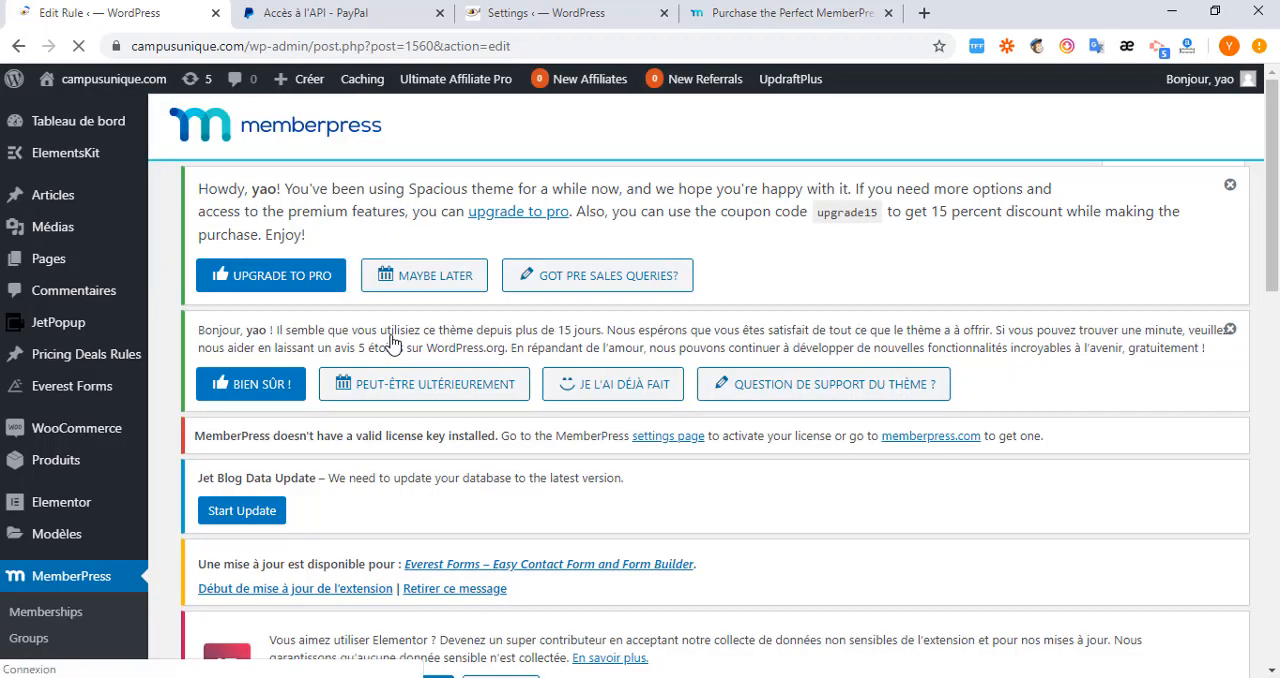
# Look through the protected content types and set the rule's protected content to Partial.
pyautogui.scroll(-5, 407, 495)
pyautogui.scroll(-3, 371, 457)
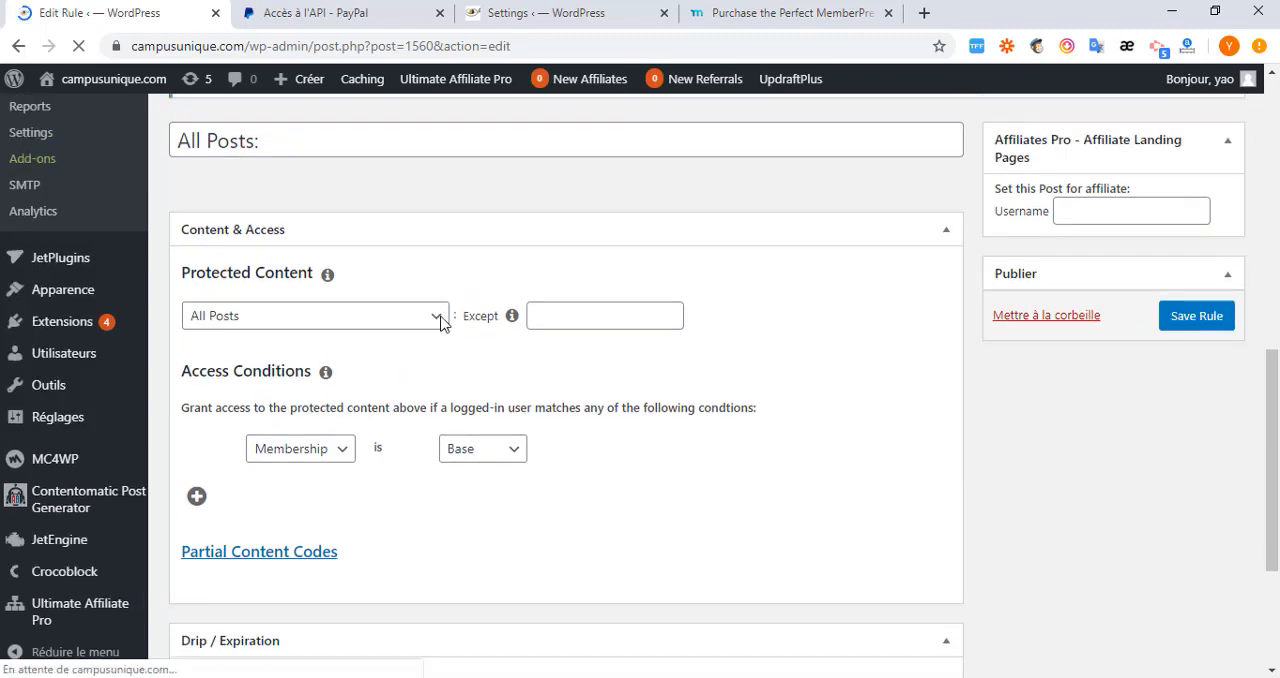
pyautogui.click(436, 318)
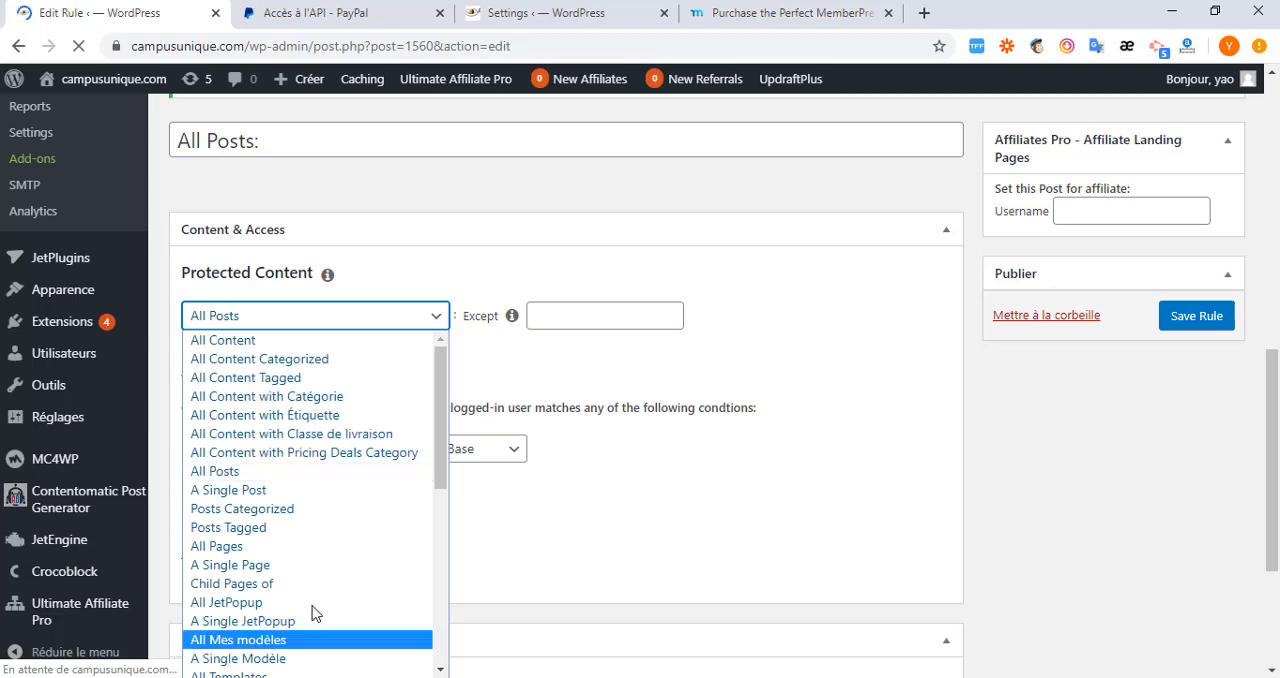
pyautogui.scroll(-5, 446, 640)
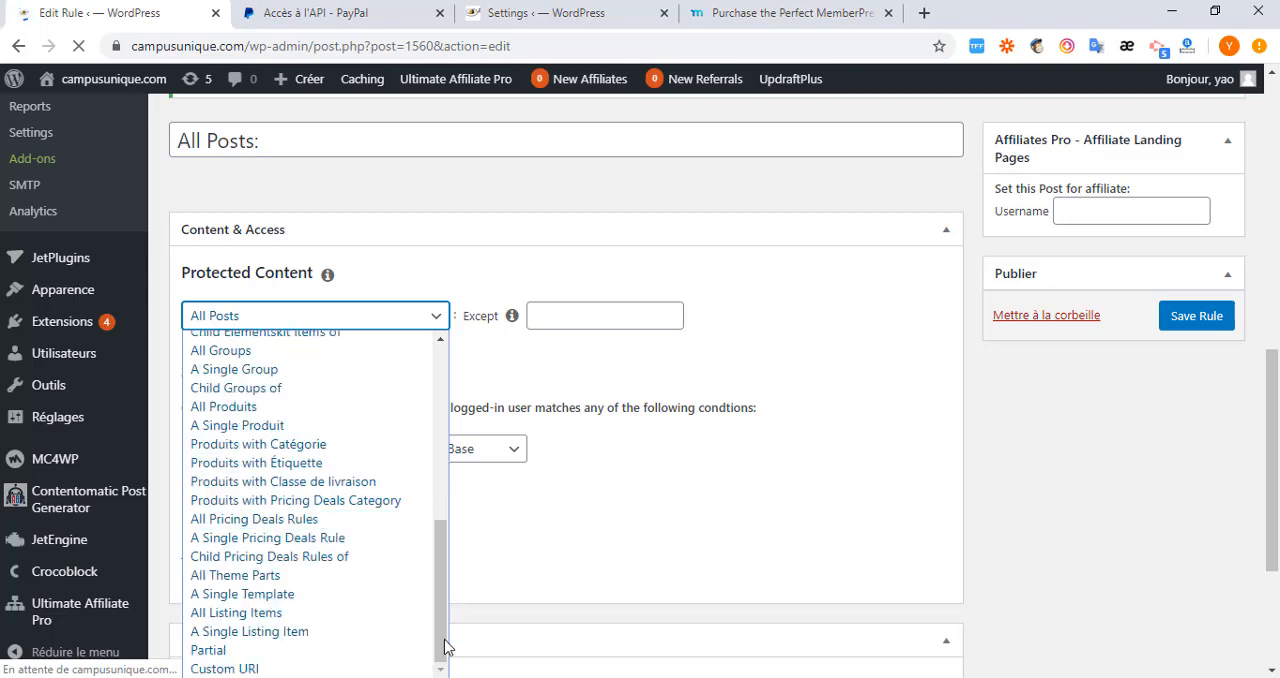
pyautogui.scroll(5, 218, 657)
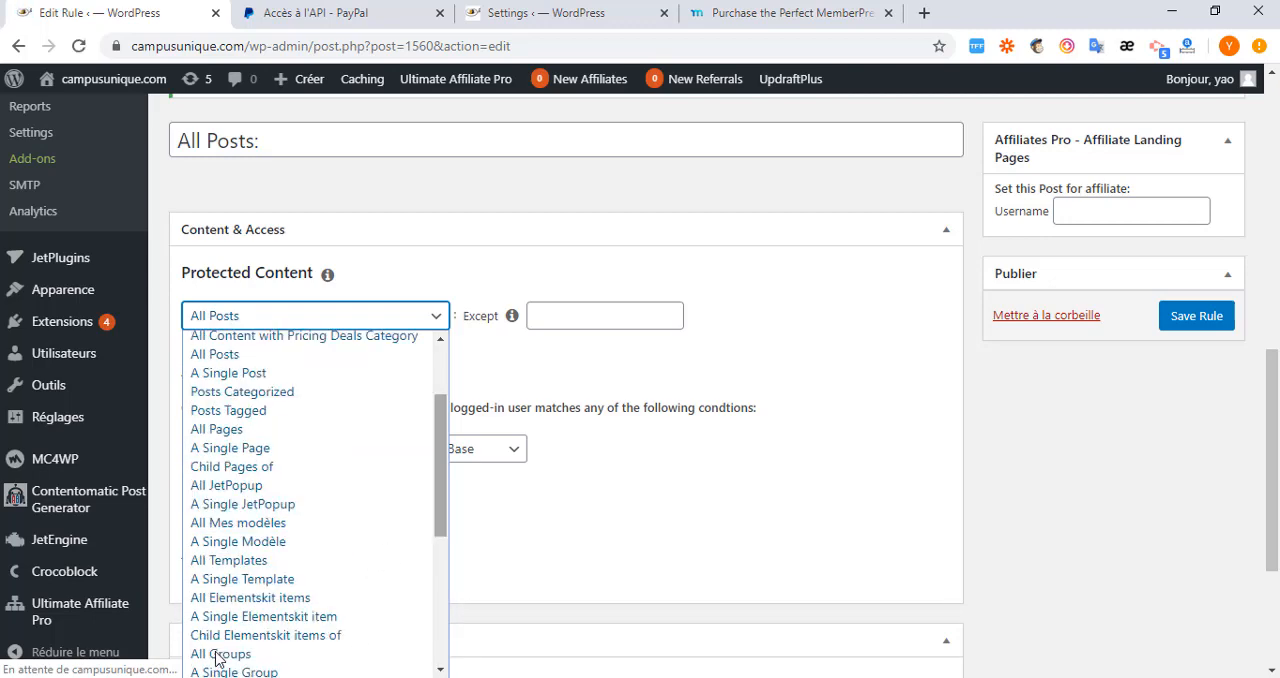
pyautogui.scroll(-5, 222, 655)
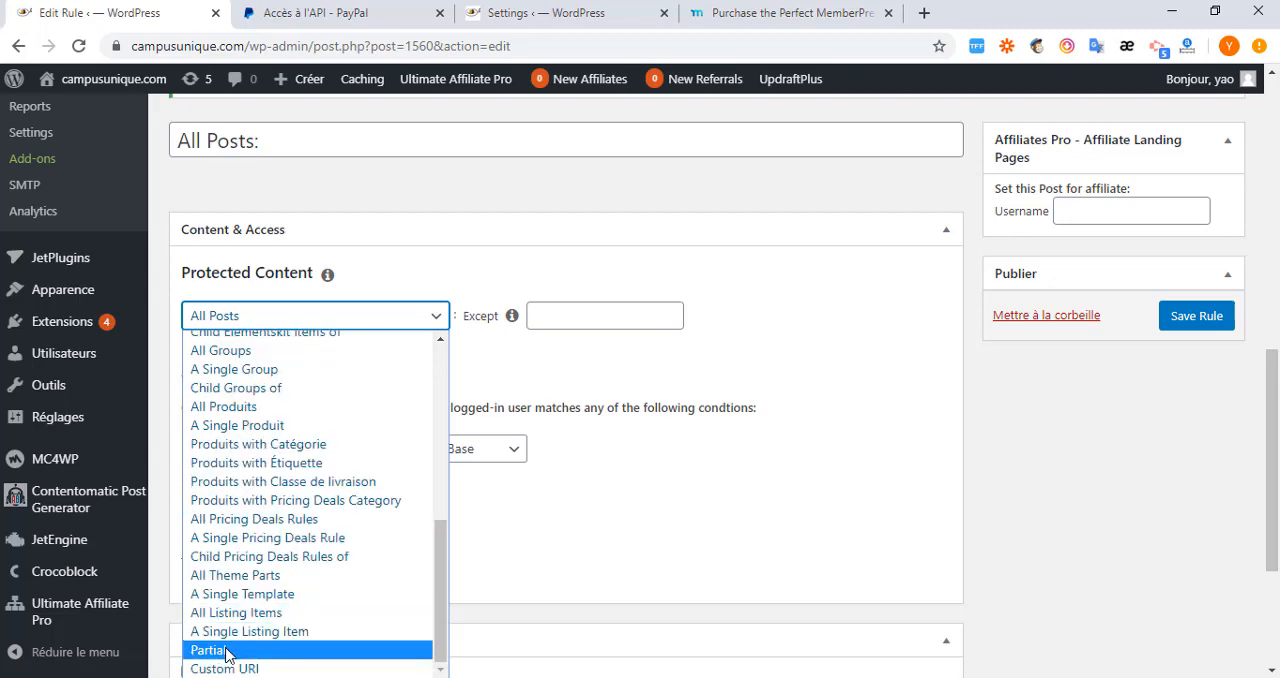
pyautogui.click(228, 651)
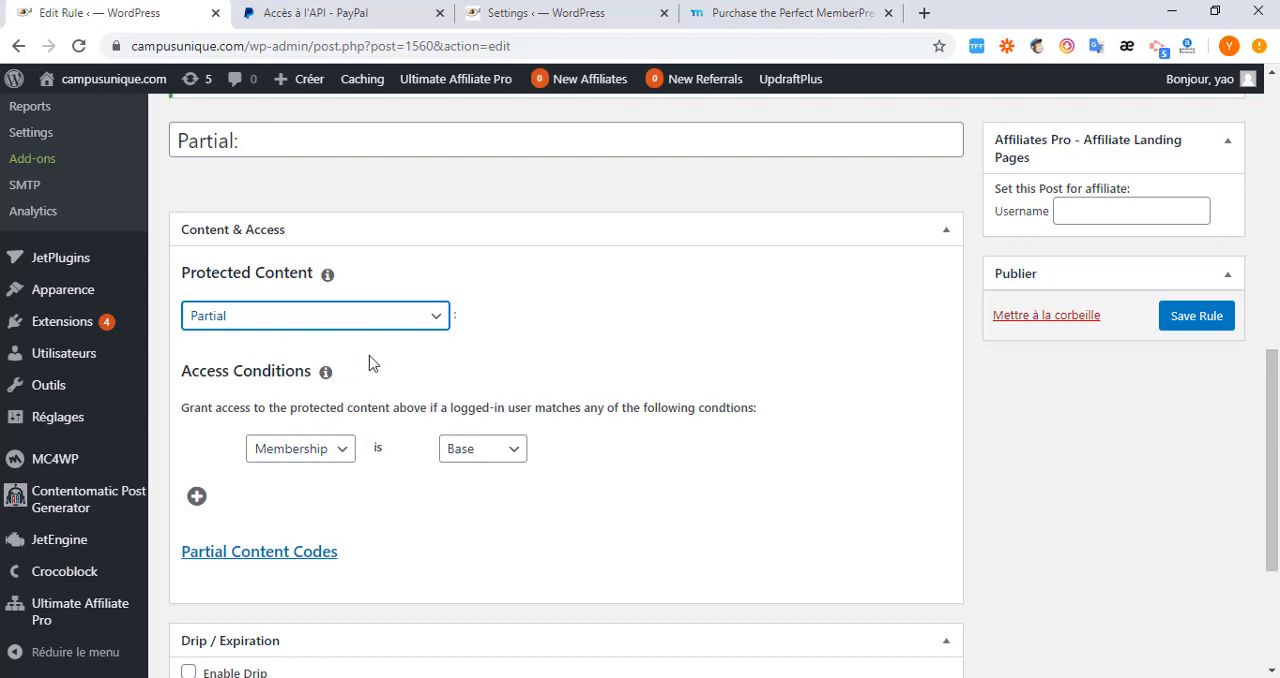
# In the MemberPress page settings, show unauthorized visitors a custom excerpt of the first 100 characters and update the options.
pyautogui.click(520, 20)
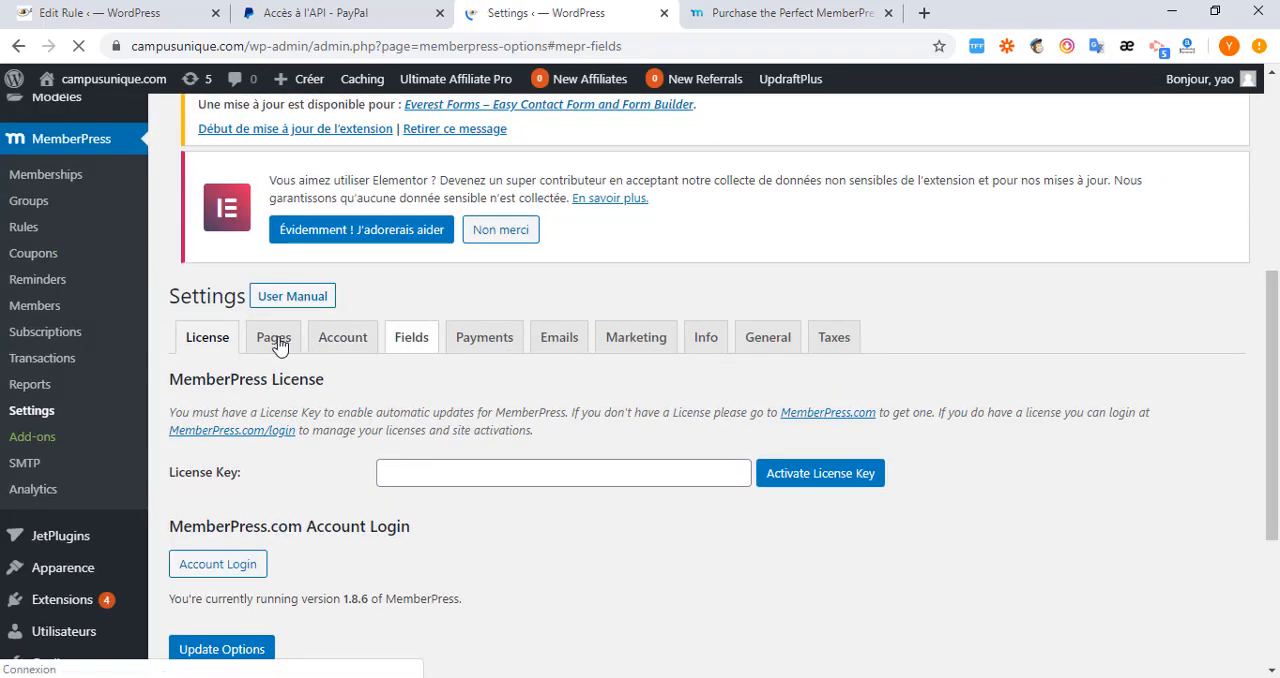
pyautogui.click(274, 340)
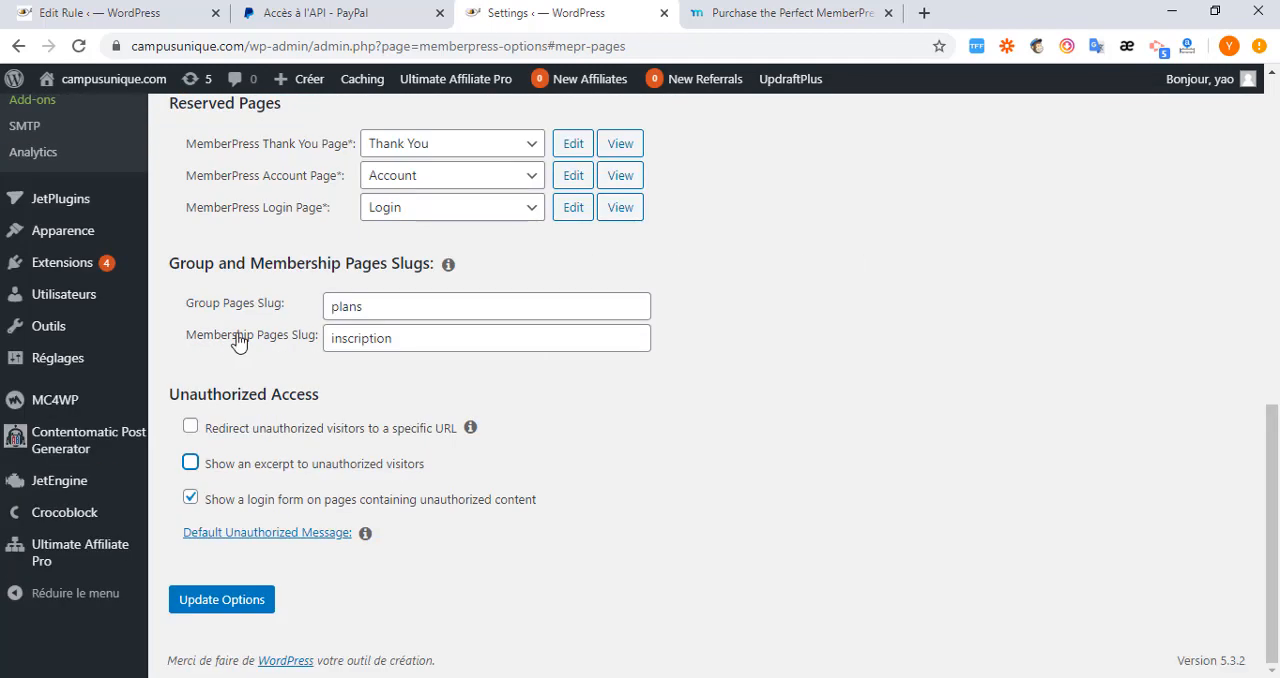
pyautogui.click(190, 463)
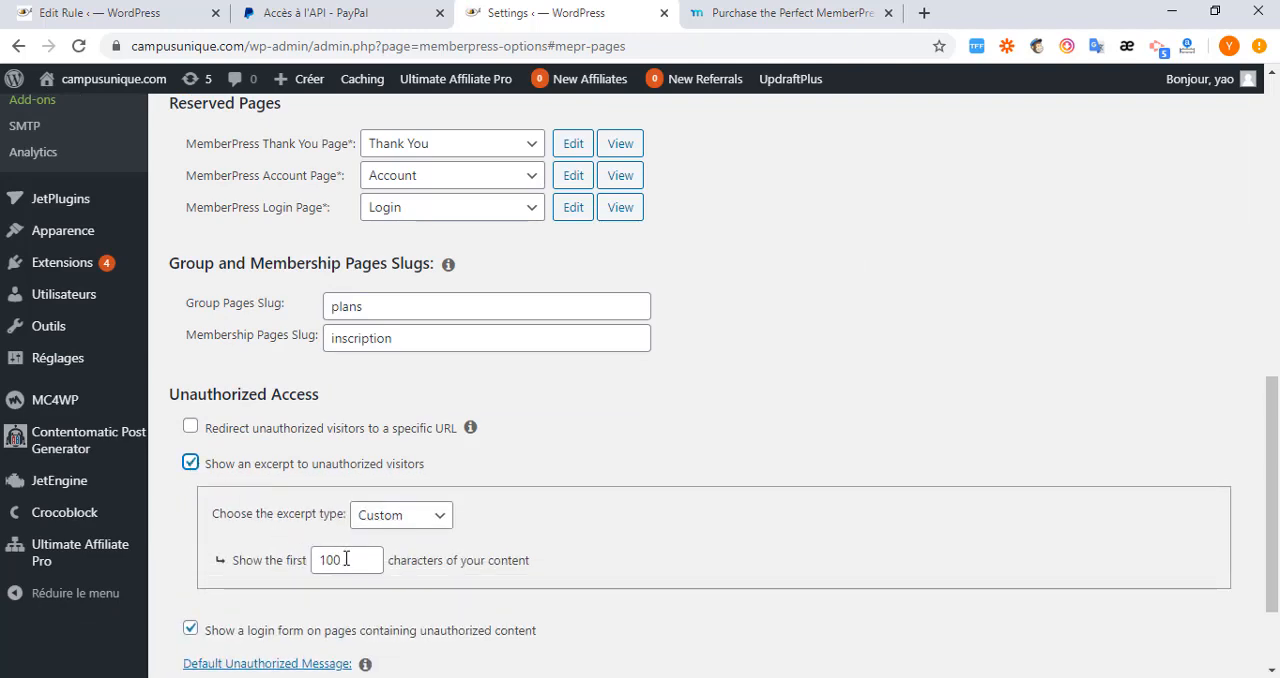
pyautogui.moveTo(346, 559); pyautogui.dragTo(305, 559)
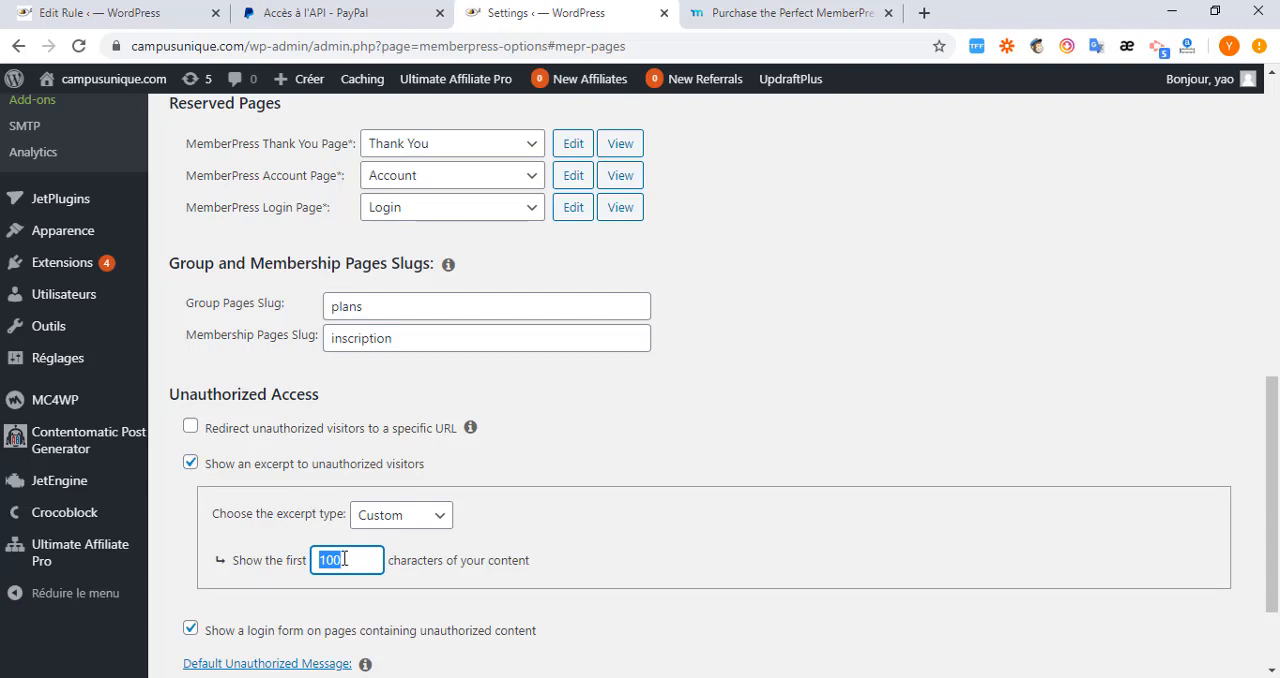
pyautogui.scroll(-3, 348, 562)
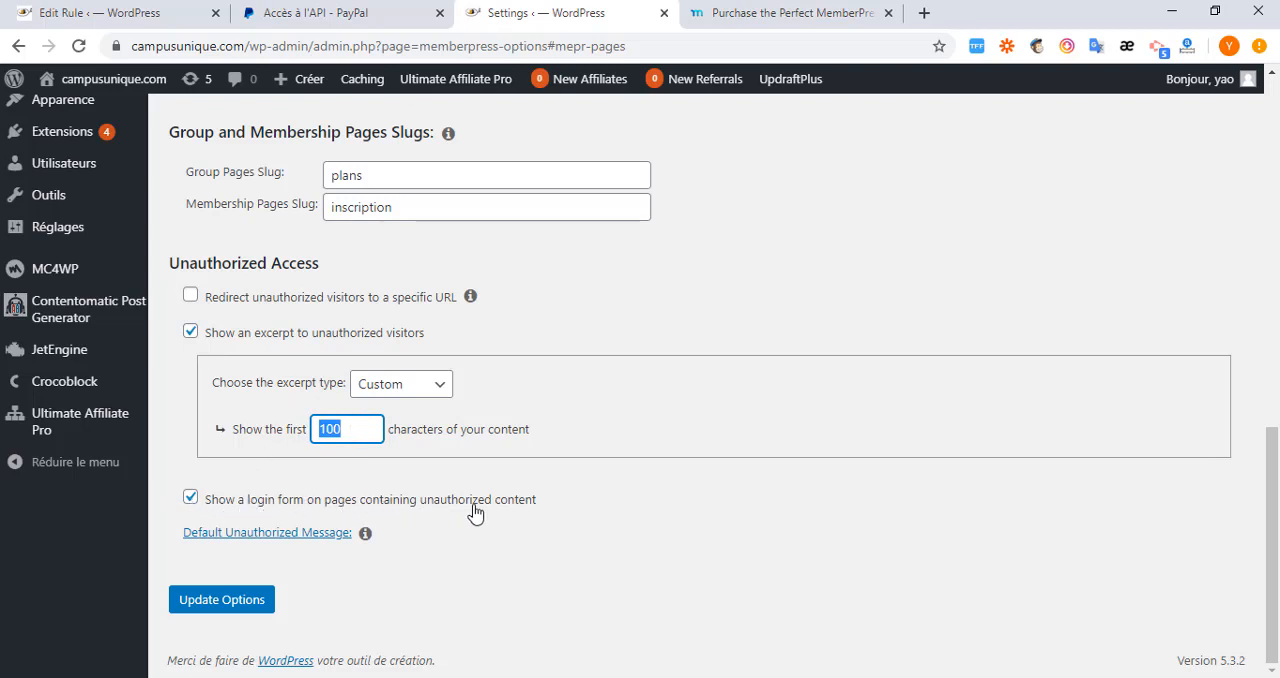
pyautogui.click(230, 601)
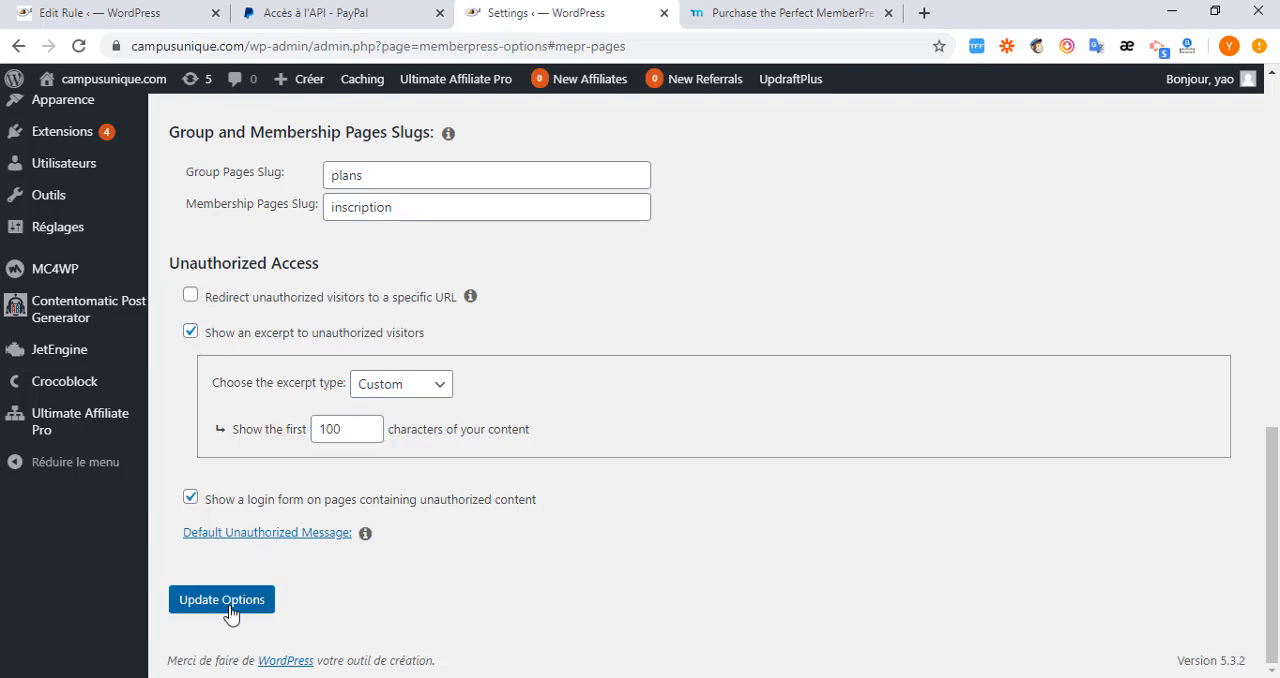
# Return to the Partial rule and add an alternative access condition where Membership is Premium.
pyautogui.click(128, 22)
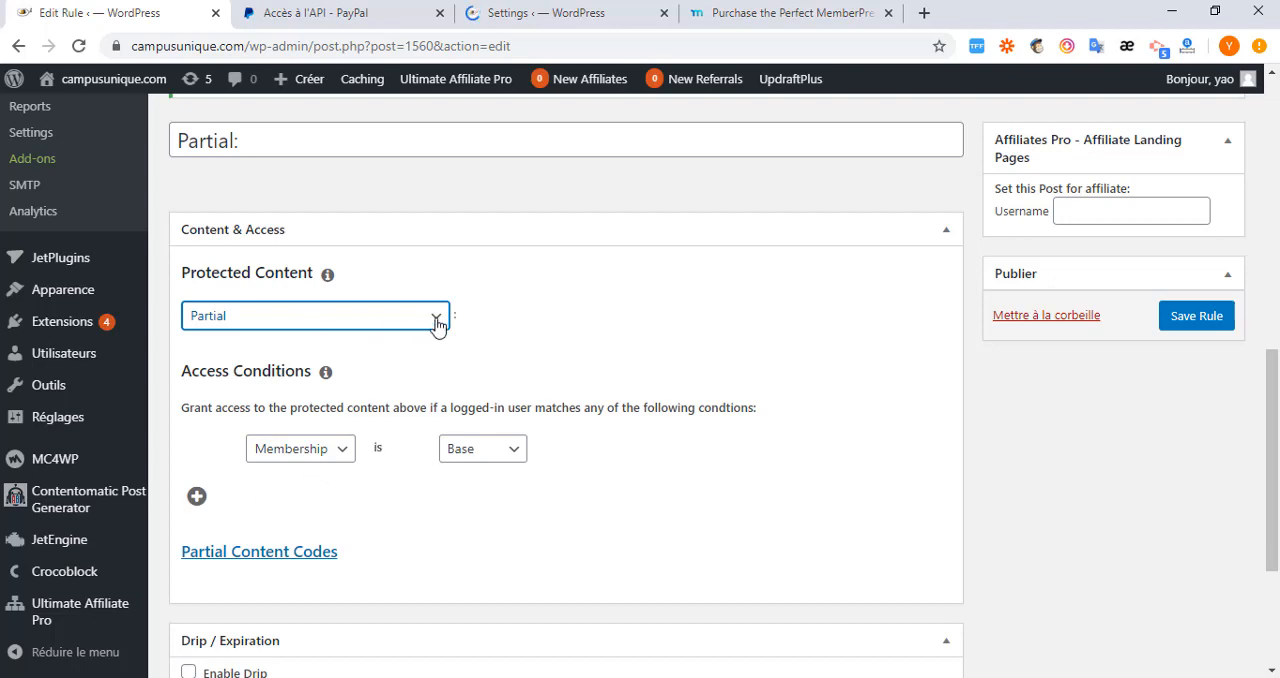
pyautogui.click(197, 496)
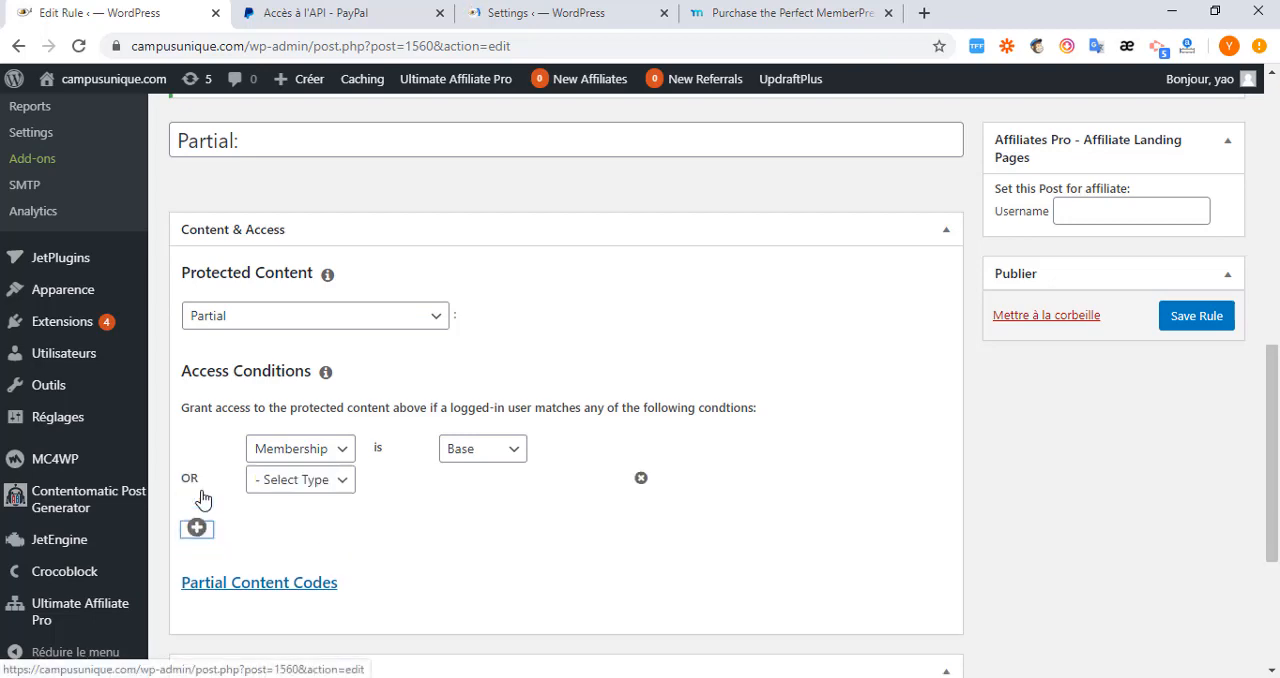
pyautogui.click(343, 483)
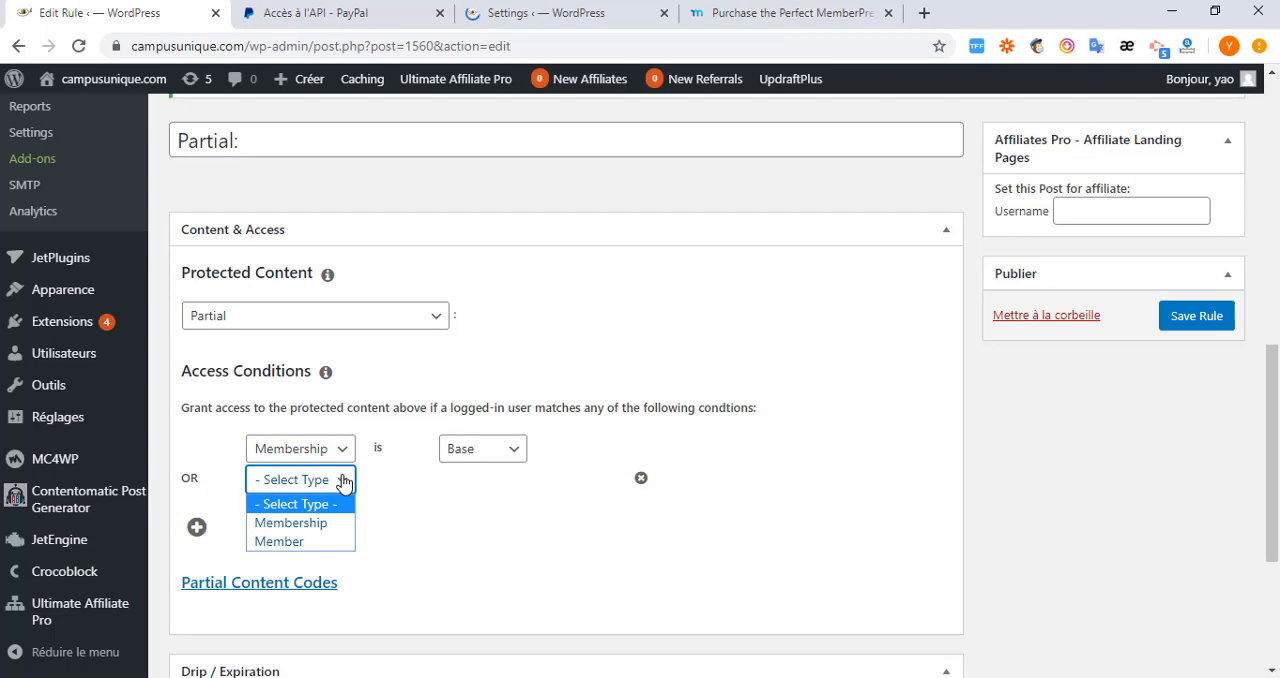
pyautogui.click(312, 523)
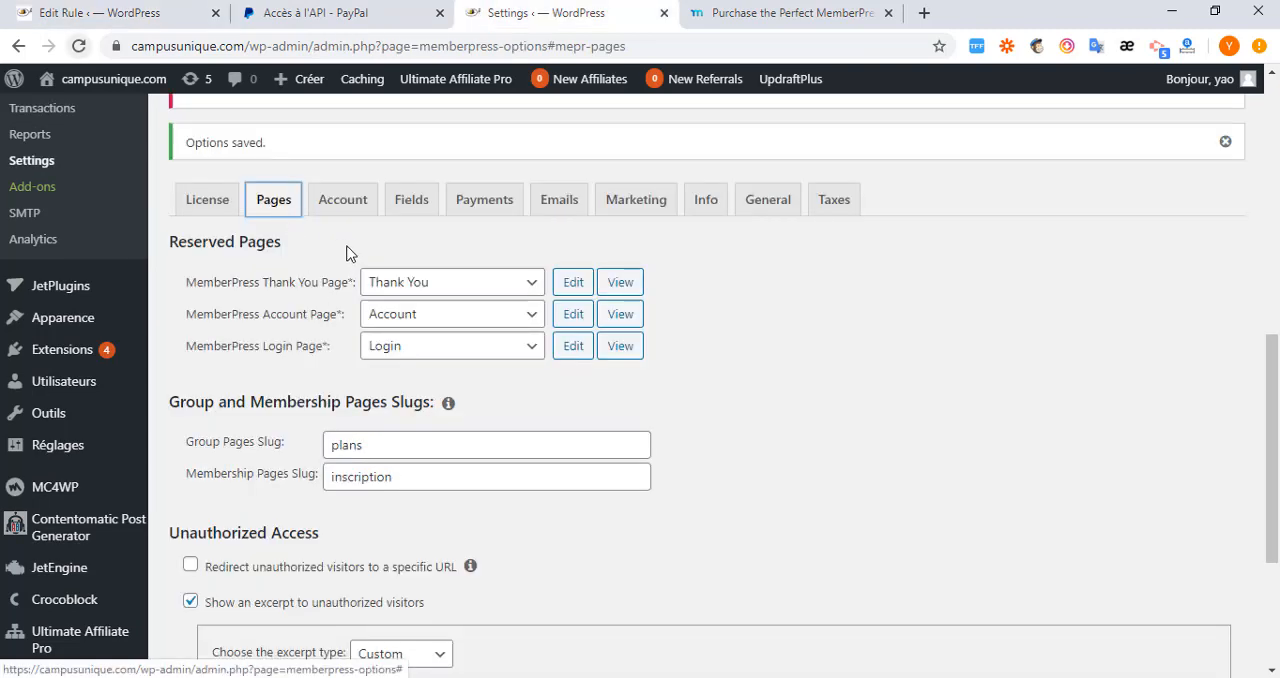
# Turn off the excerpt for unauthorized visitors in the MemberPress page settings, update the options and return to the rule.
pyautogui.scroll(-3, 294, 404)
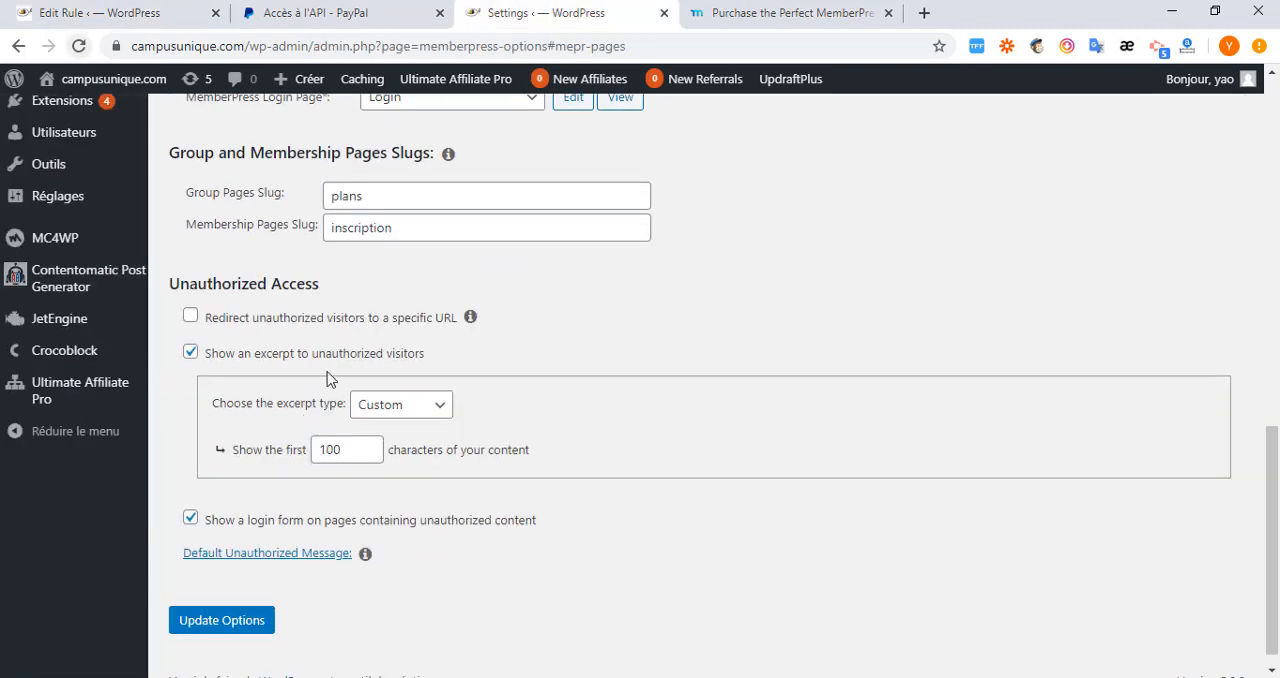
pyautogui.click(190, 353)
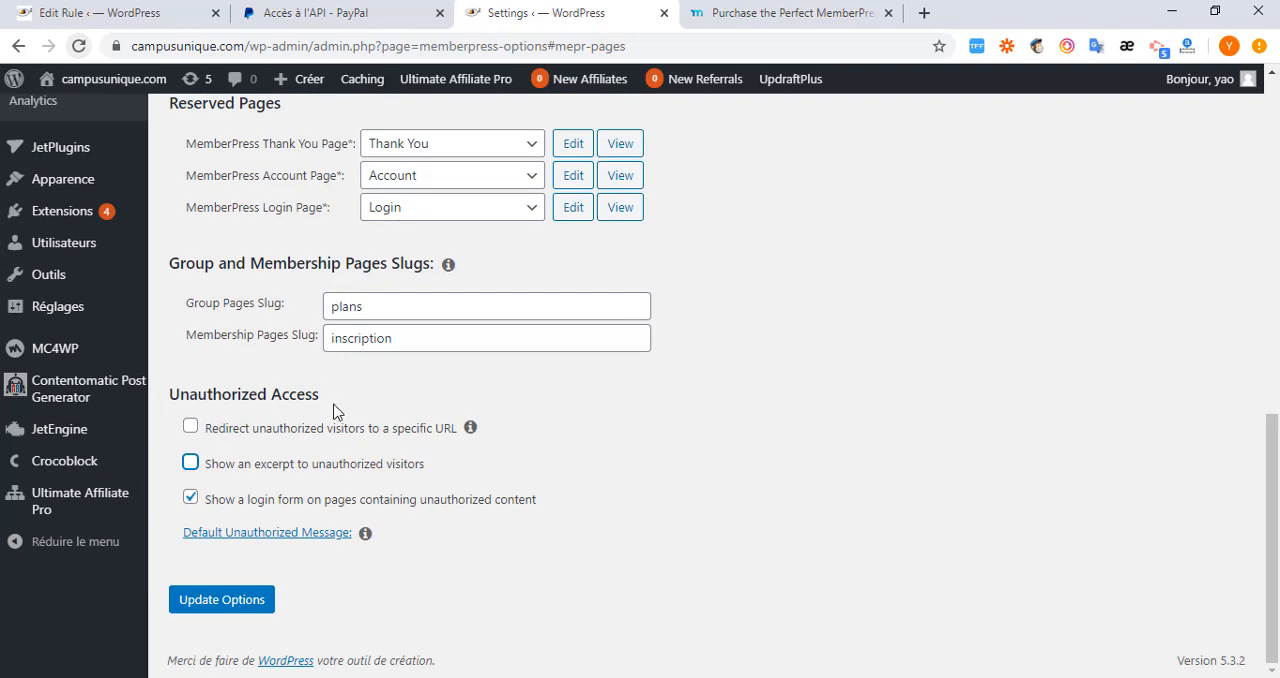
pyautogui.click(213, 612)
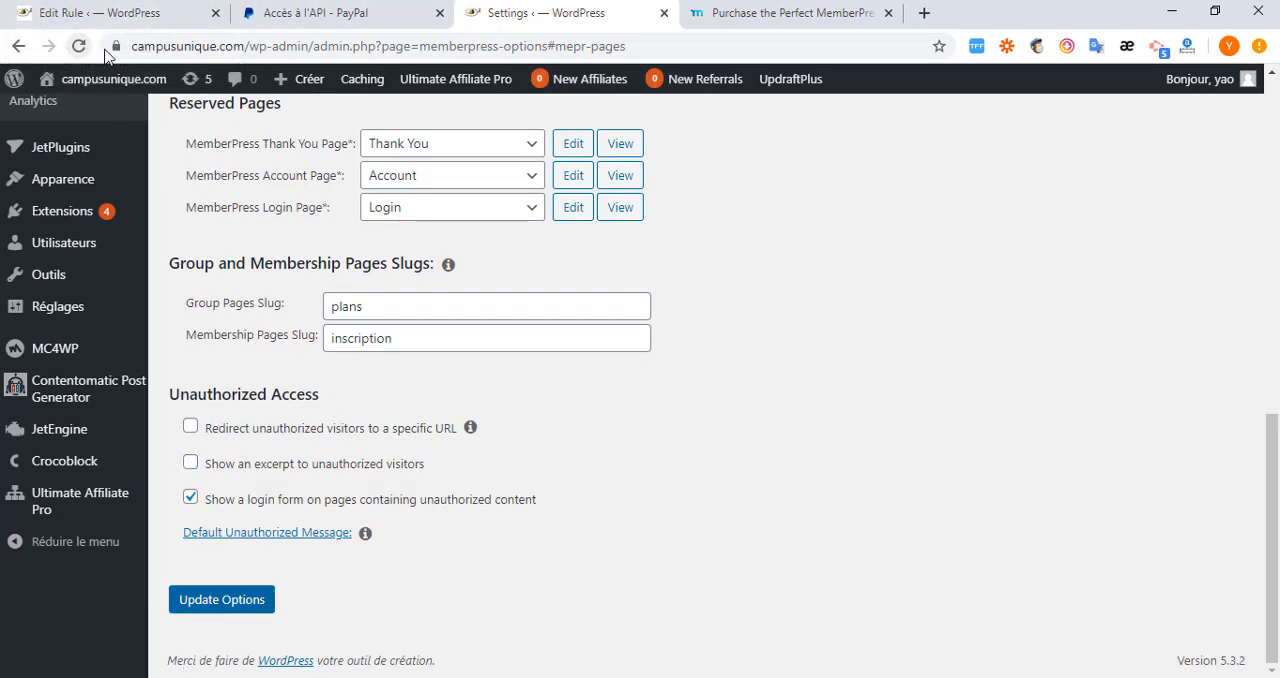
pyautogui.click(118, 14)
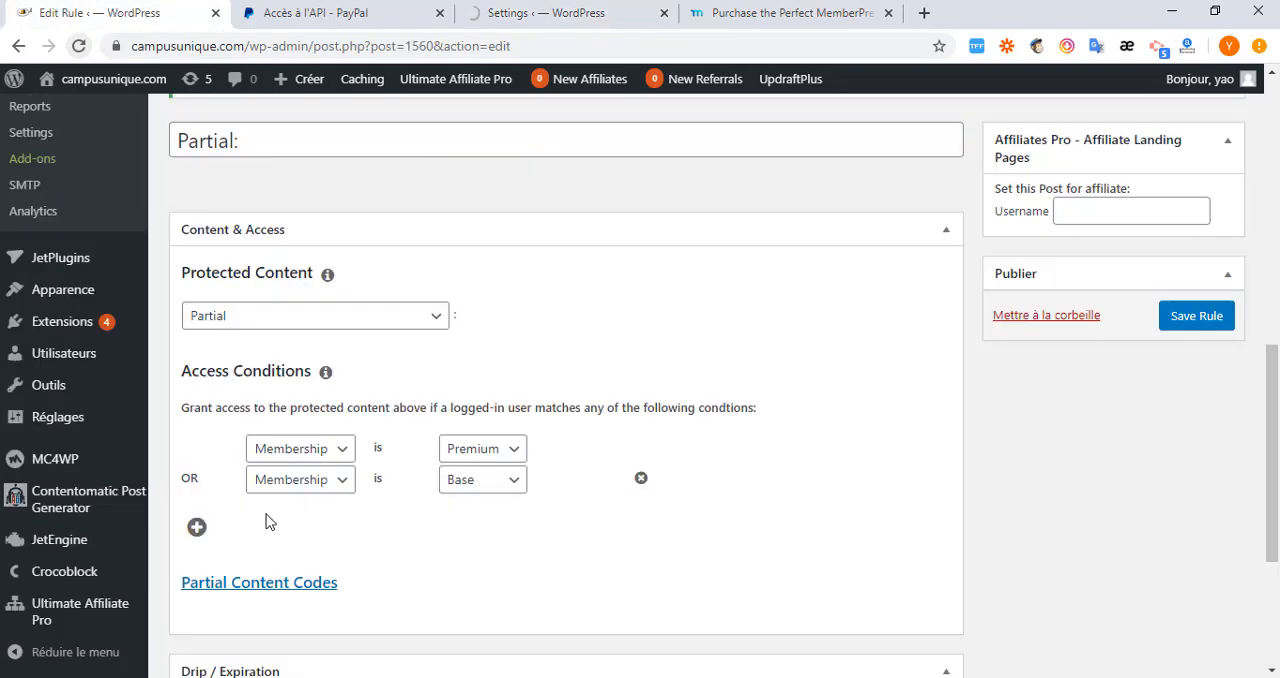
# Reveal the Partial rule's content codes and copy the opening shortcode [mepr-show if="rule: 1560"].
pyautogui.scroll(-3, 270, 525)
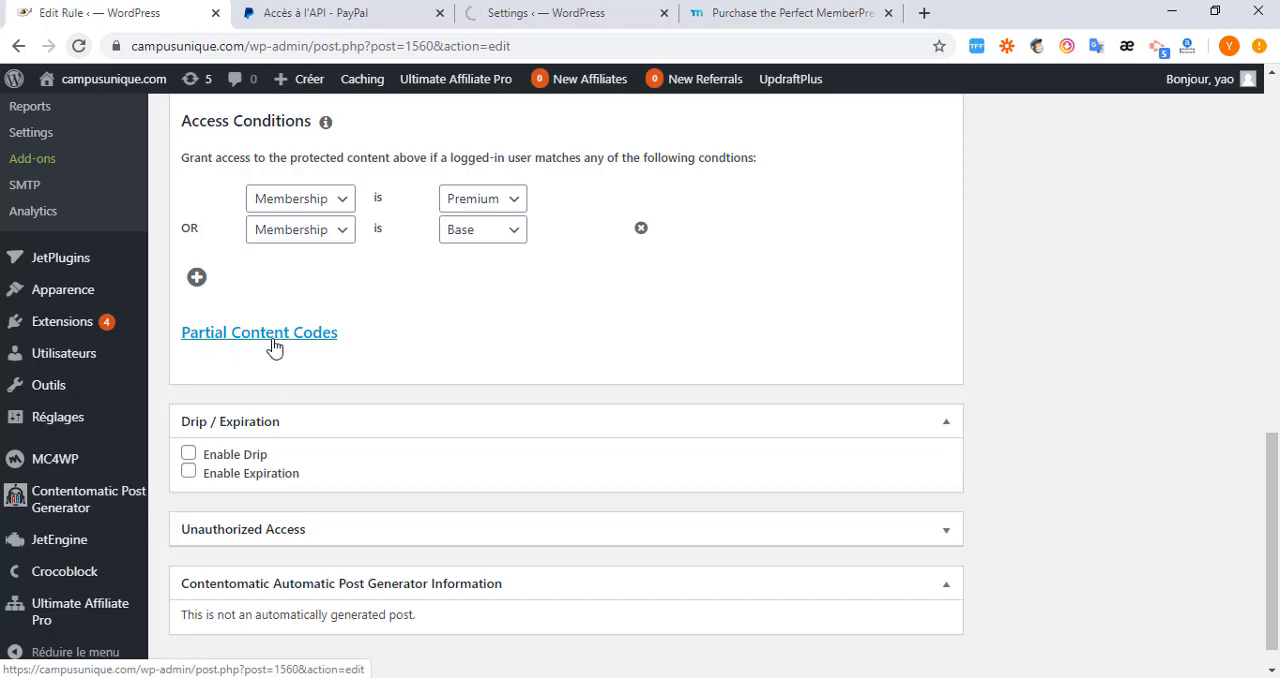
pyautogui.click(272, 344)
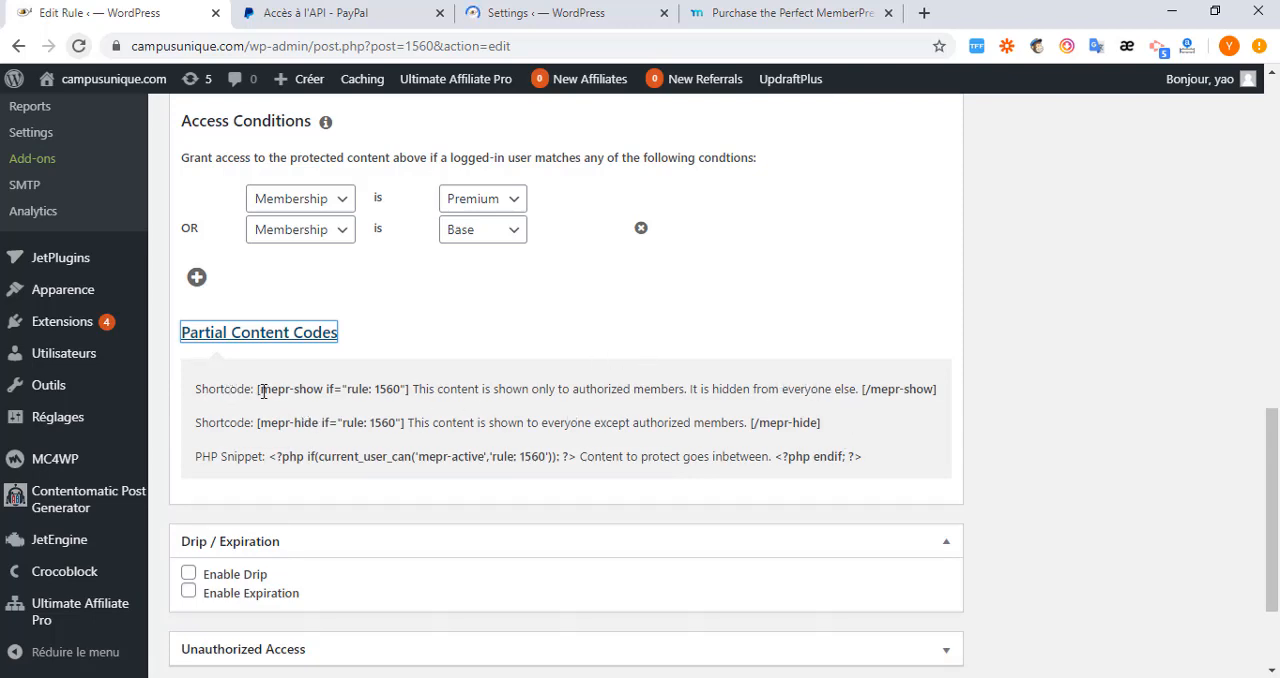
pyautogui.moveTo(257, 388); pyautogui.dragTo(406, 389)
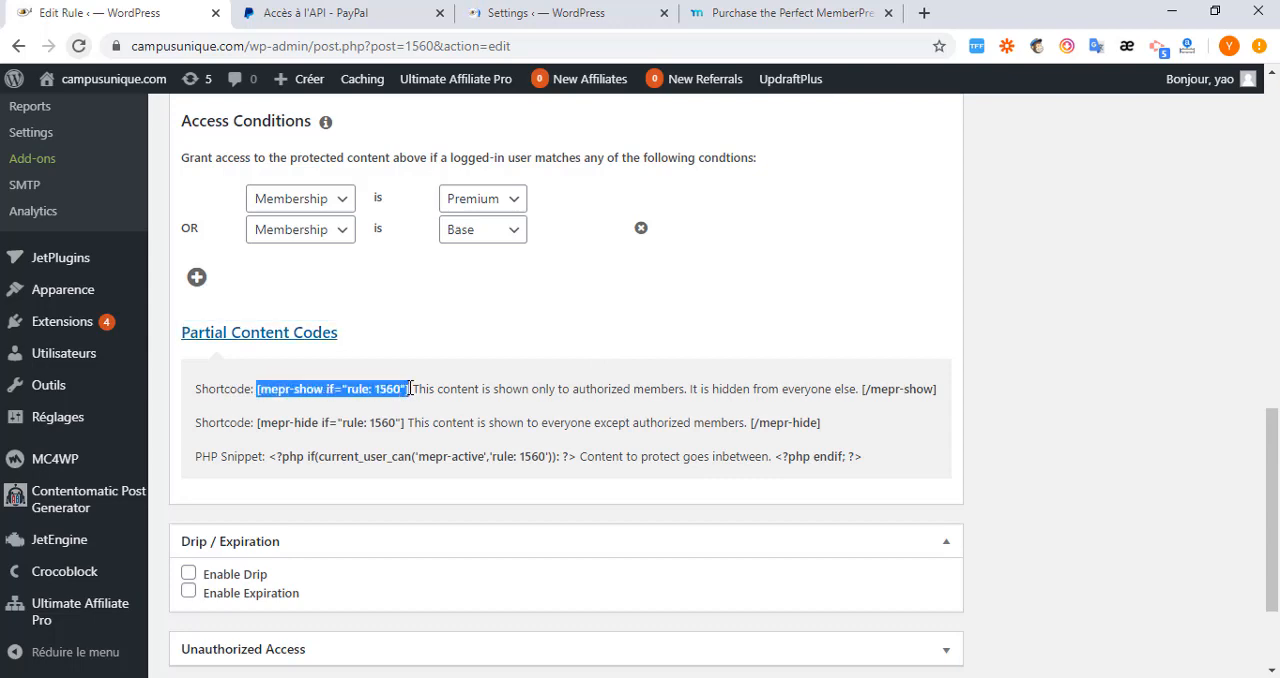
pyautogui.moveTo(415, 386); pyautogui.dragTo(415, 387)
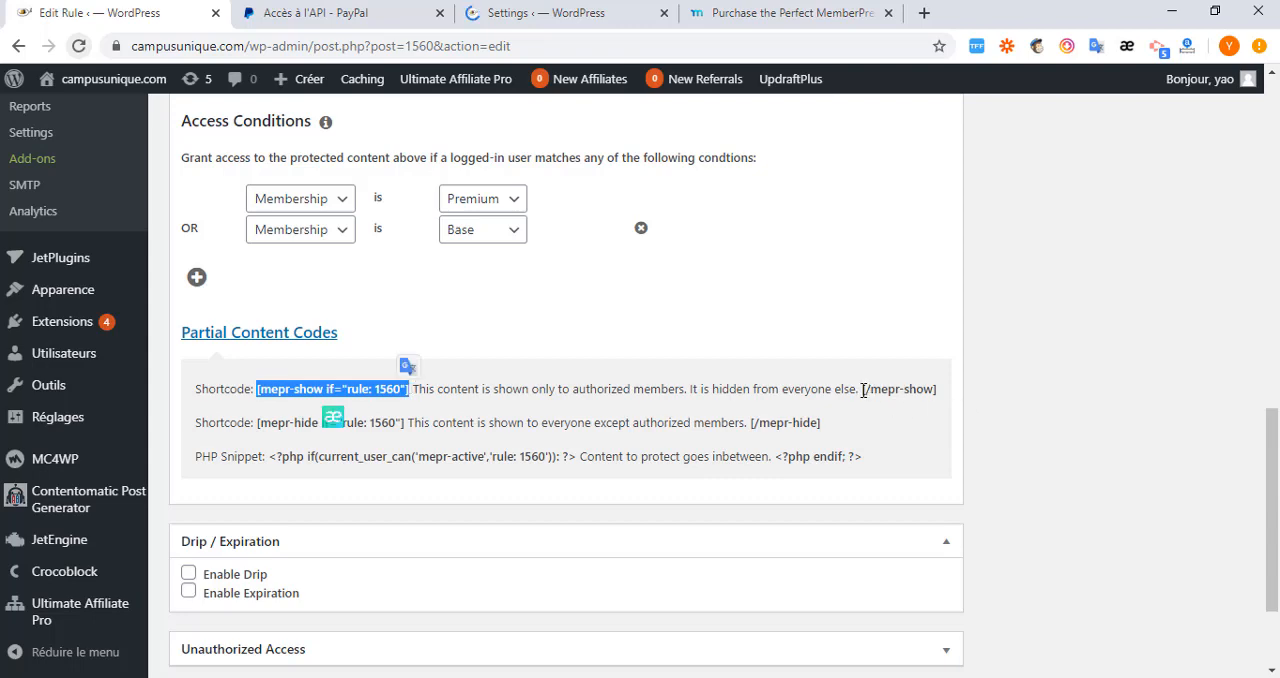
pyautogui.moveTo(863, 389); pyautogui.dragTo(940, 403)
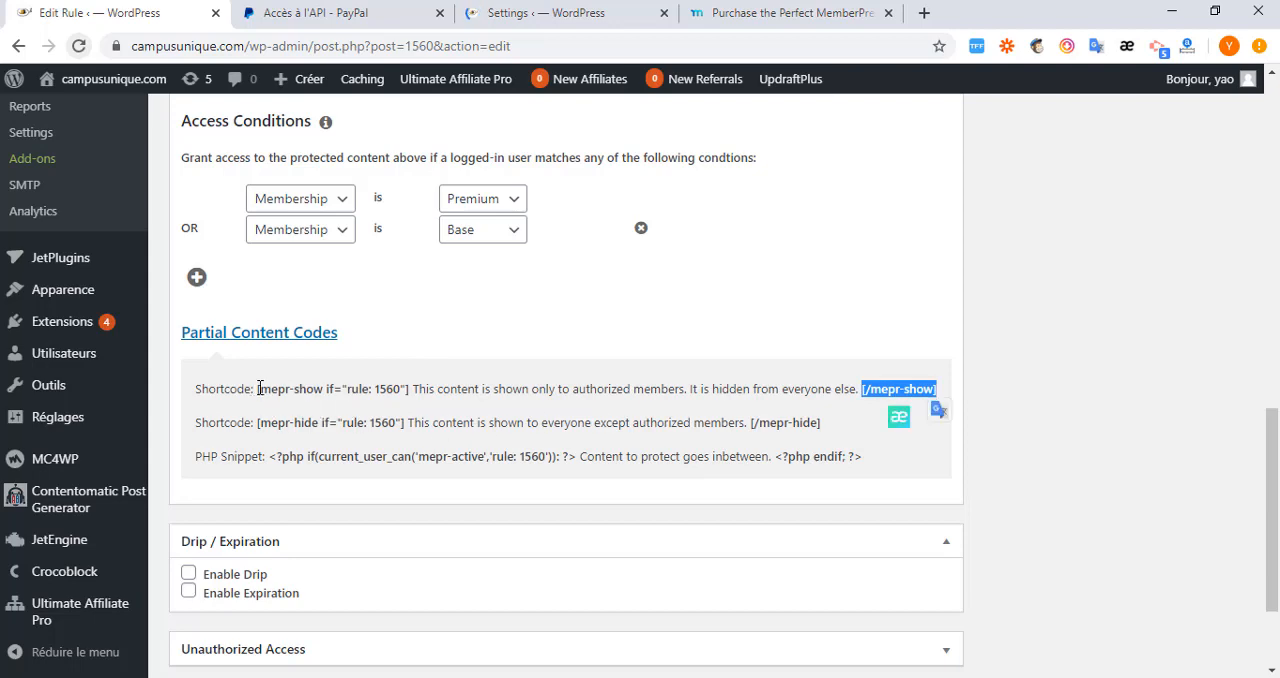
pyautogui.moveTo(257, 389); pyautogui.dragTo(407, 397)
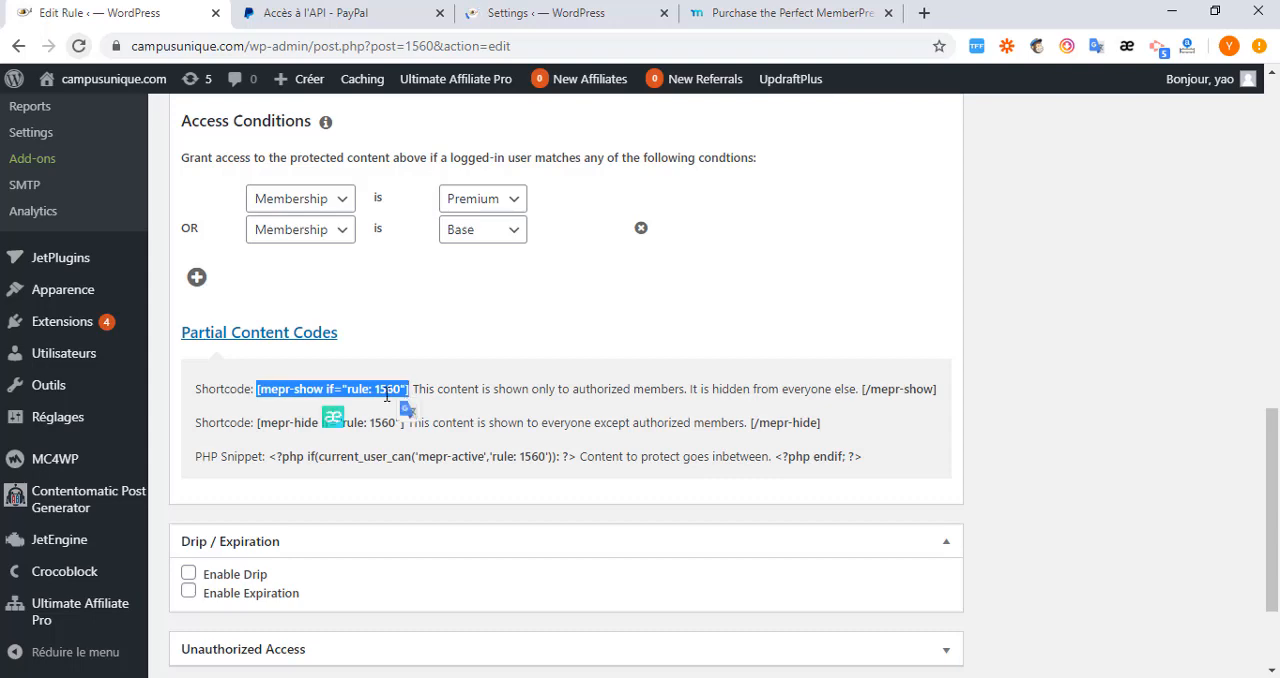
pyautogui.rightClick(390, 397)
pyautogui.click(415, 407)
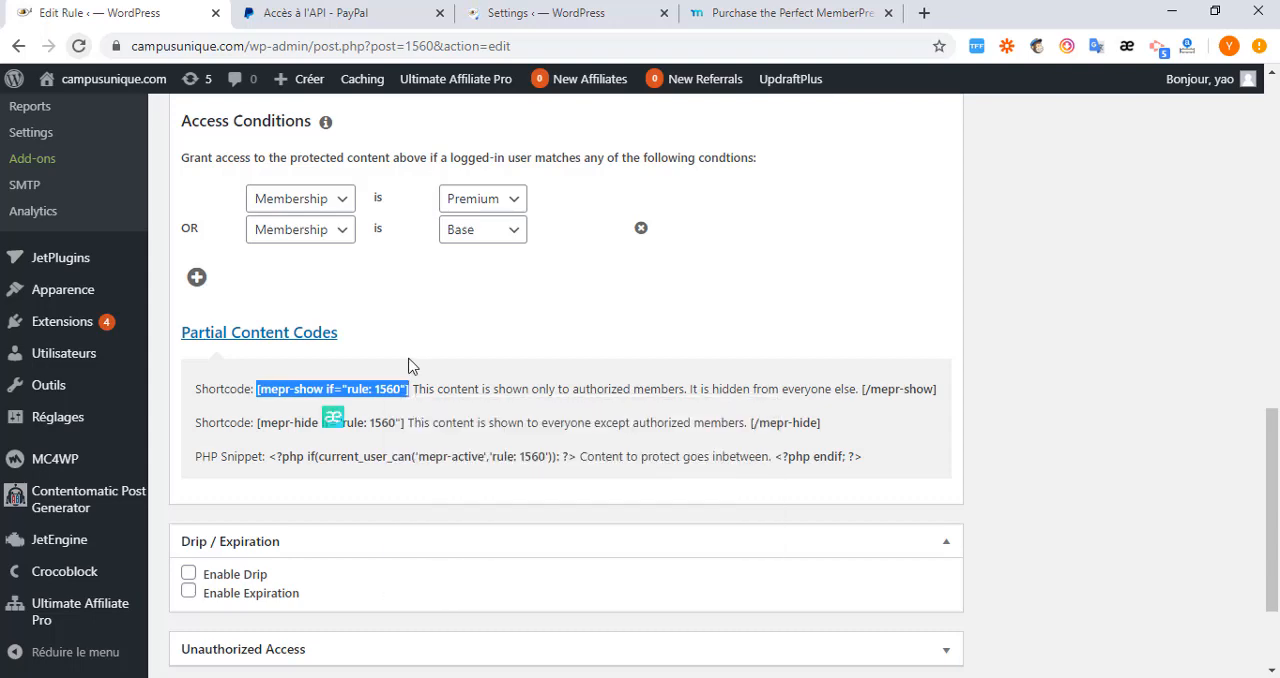
# Open the article "40 Striking Dresses To Refresh Your Work Wardrobe This Spring" for editing and paste the opening shortcode before its last paragraph's text.
pyautogui.click(530, 14)
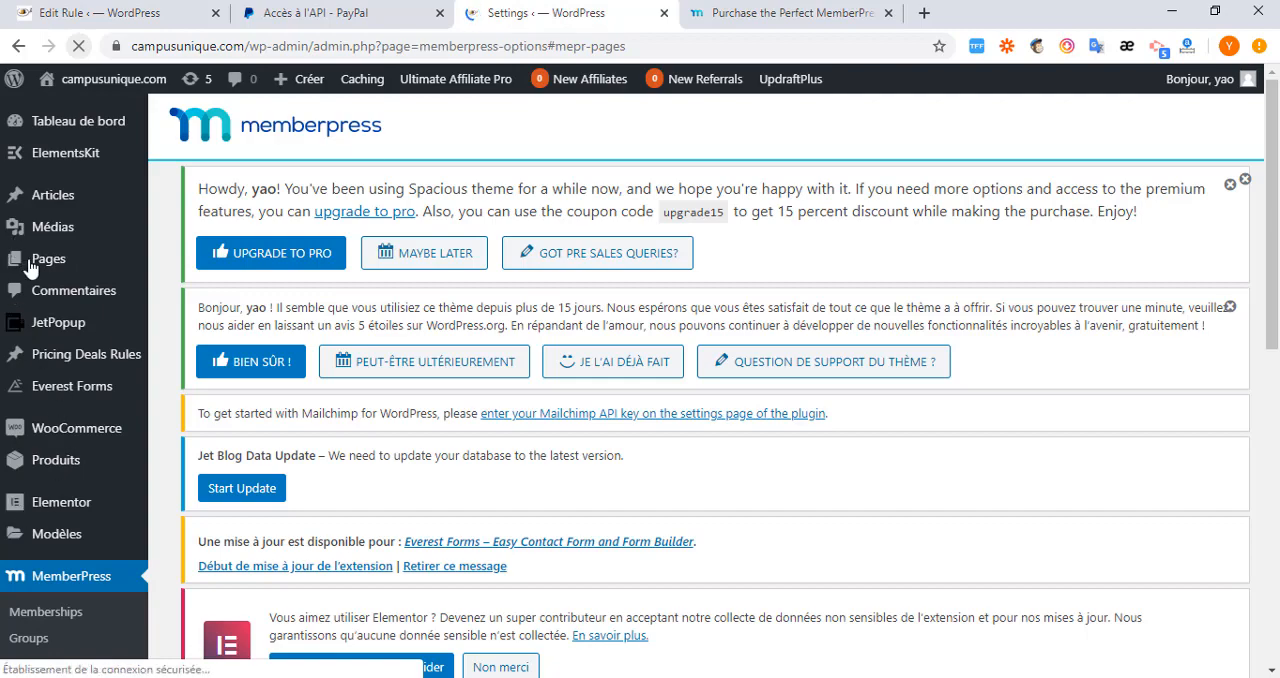
pyautogui.moveTo(57, 200)
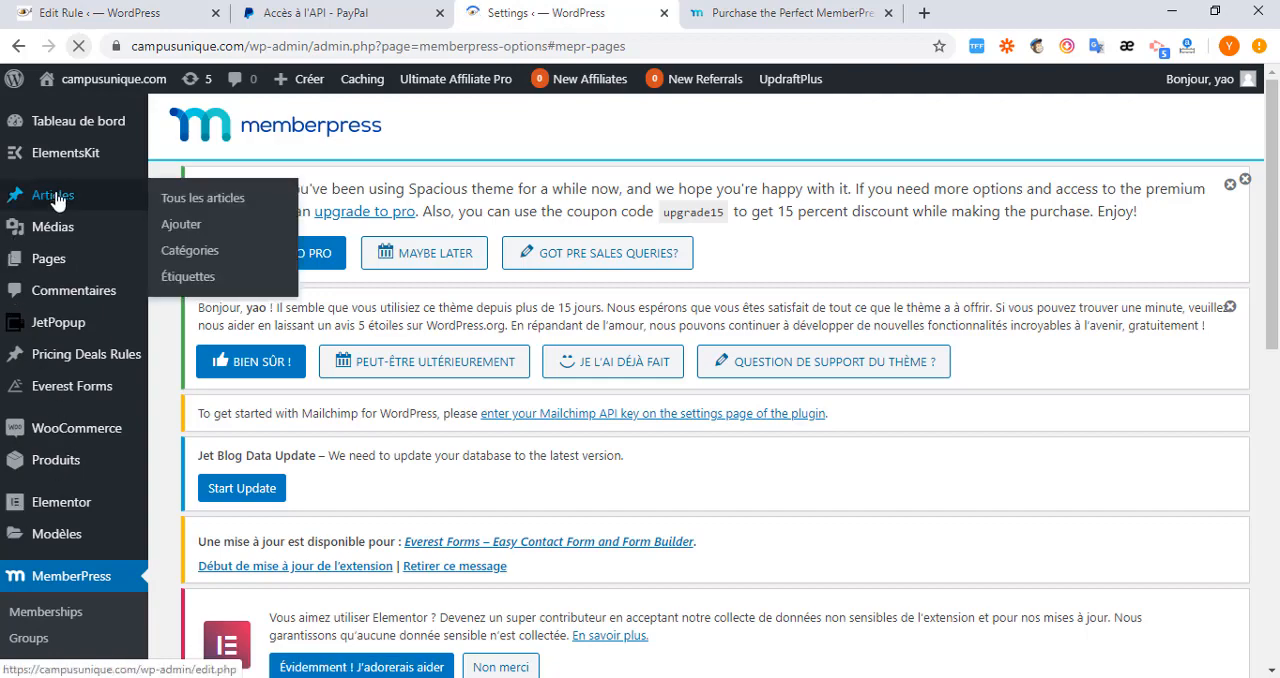
pyautogui.click(190, 199)
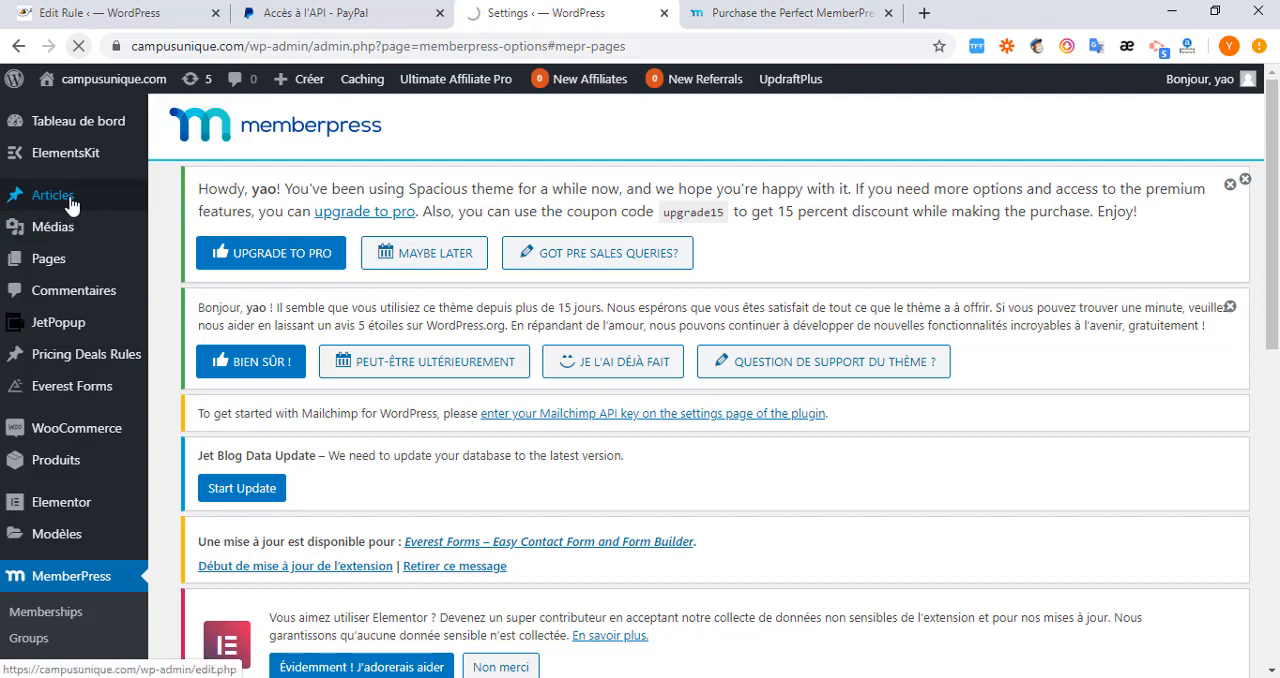
pyautogui.scroll(-10, 265, 385)
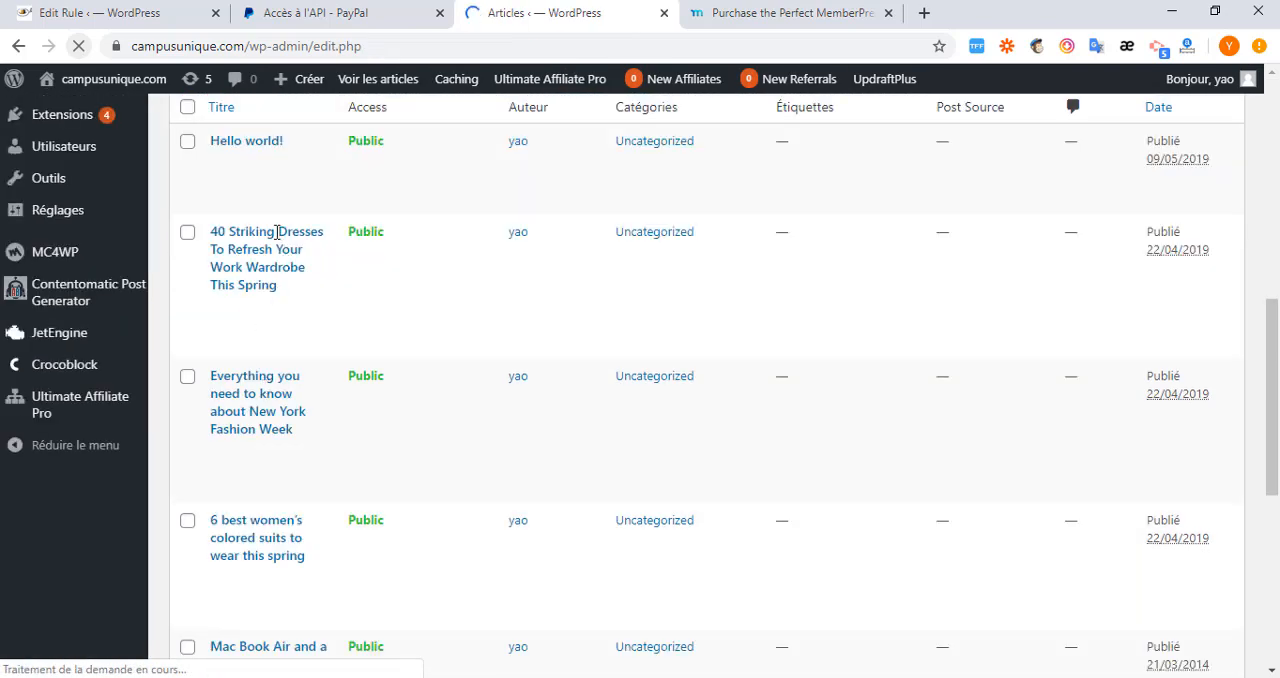
pyautogui.moveTo(277, 257)
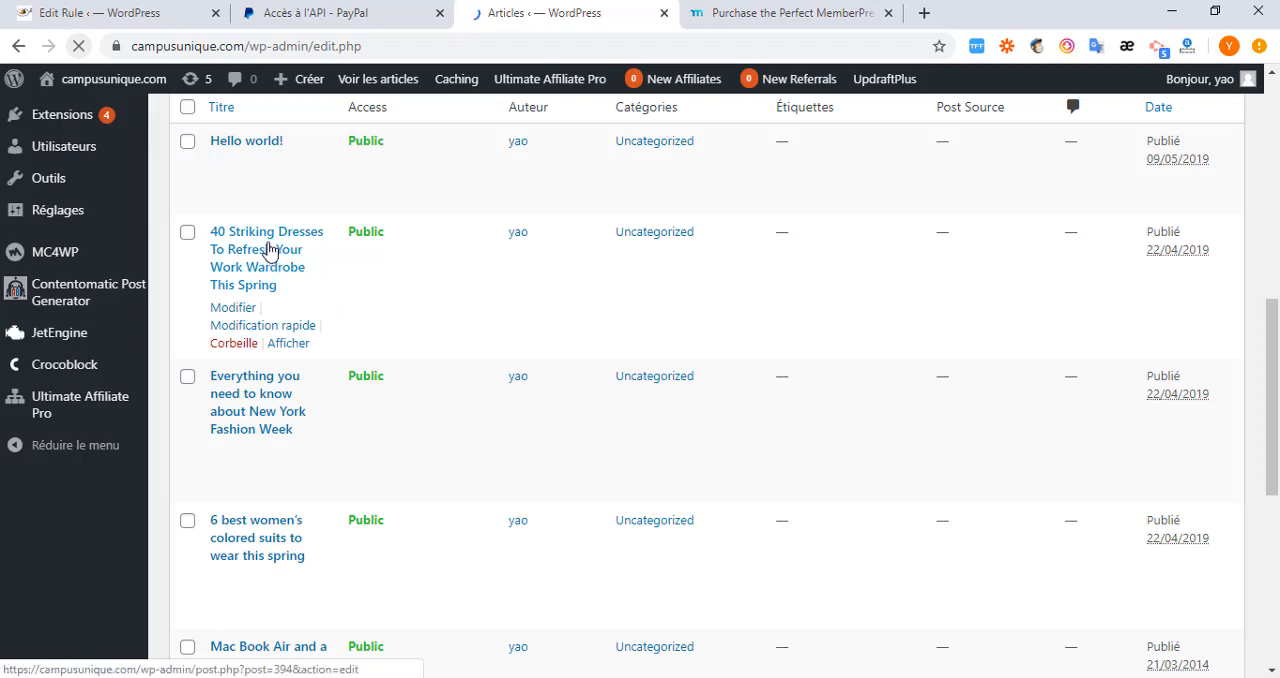
pyautogui.scroll(-1, 418, 352)
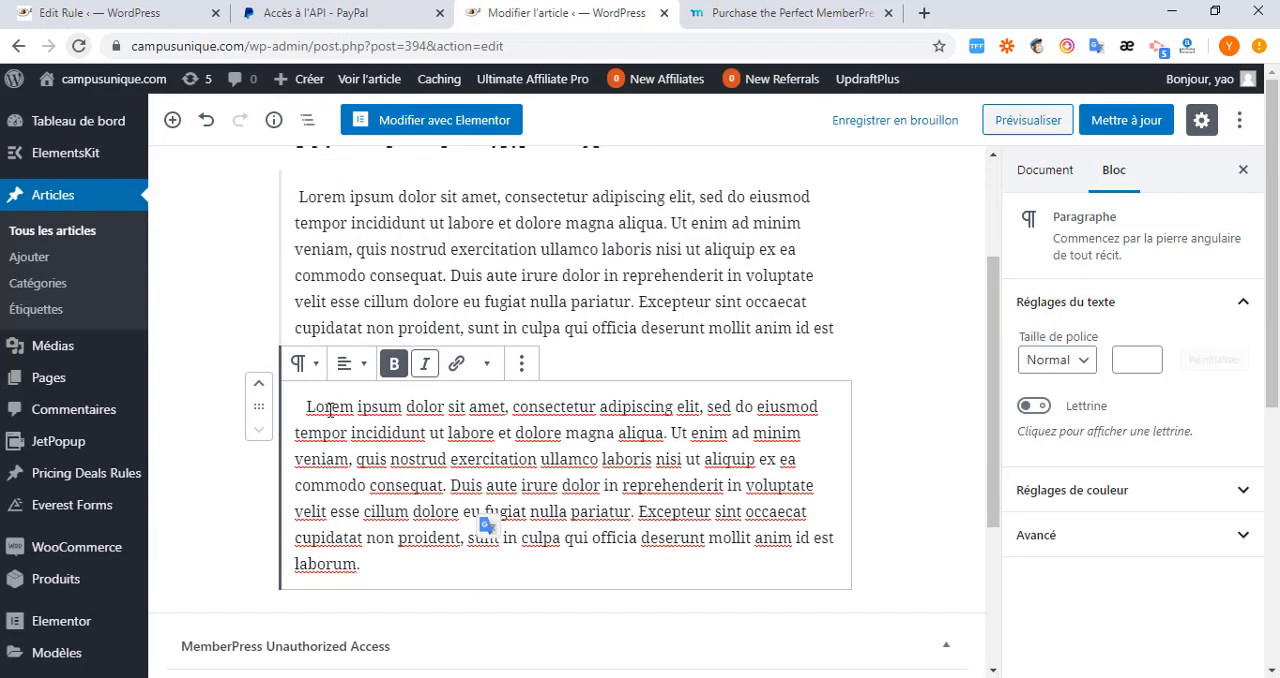
pyautogui.click(308, 407)
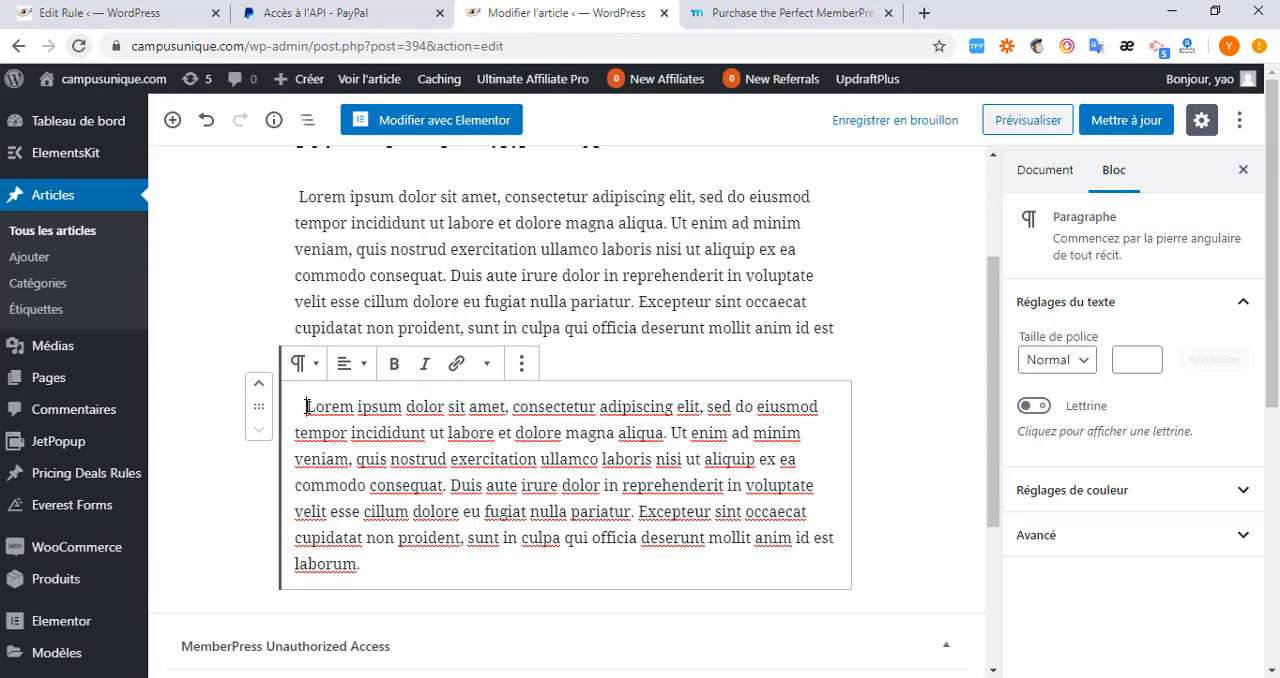
pyautogui.hotkey('ctrl', 'v')
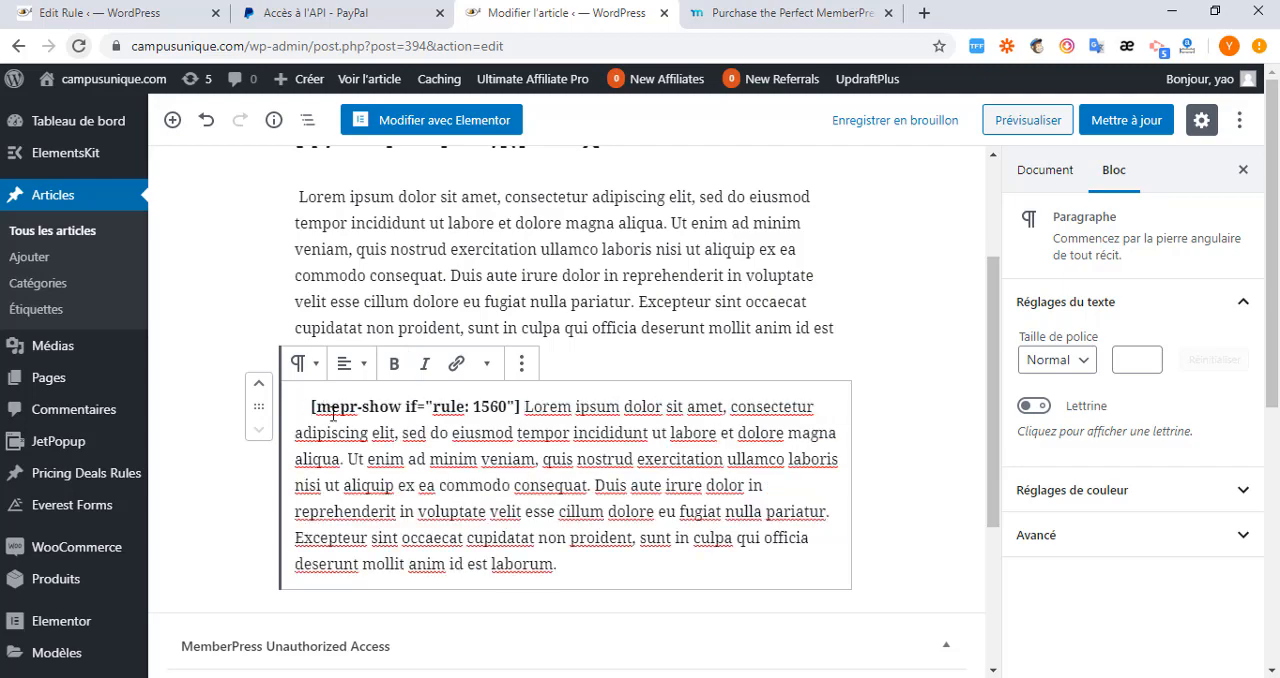
# Copy the closing [/mepr-show] code from the rule, paste it at the end of the article's last paragraph and update the article.
pyautogui.click(78, 14)
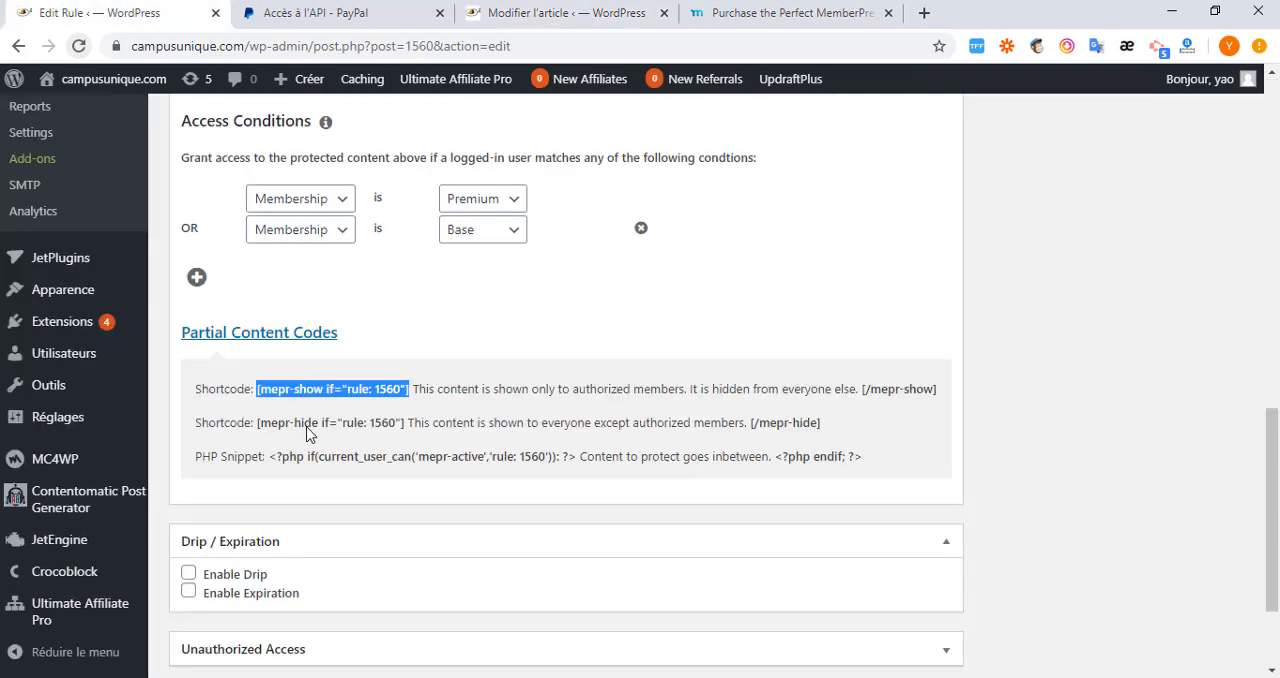
pyautogui.scroll(-1, 463, 402)
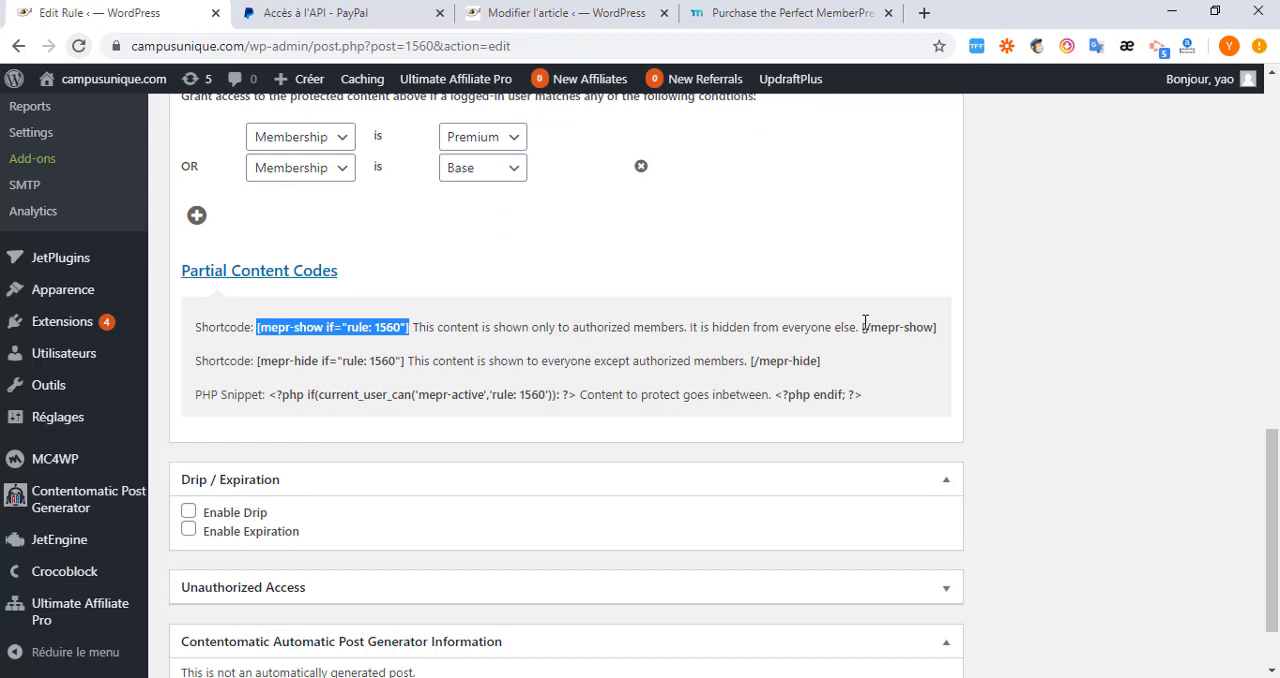
pyautogui.moveTo(863, 328); pyautogui.dragTo(933, 330)
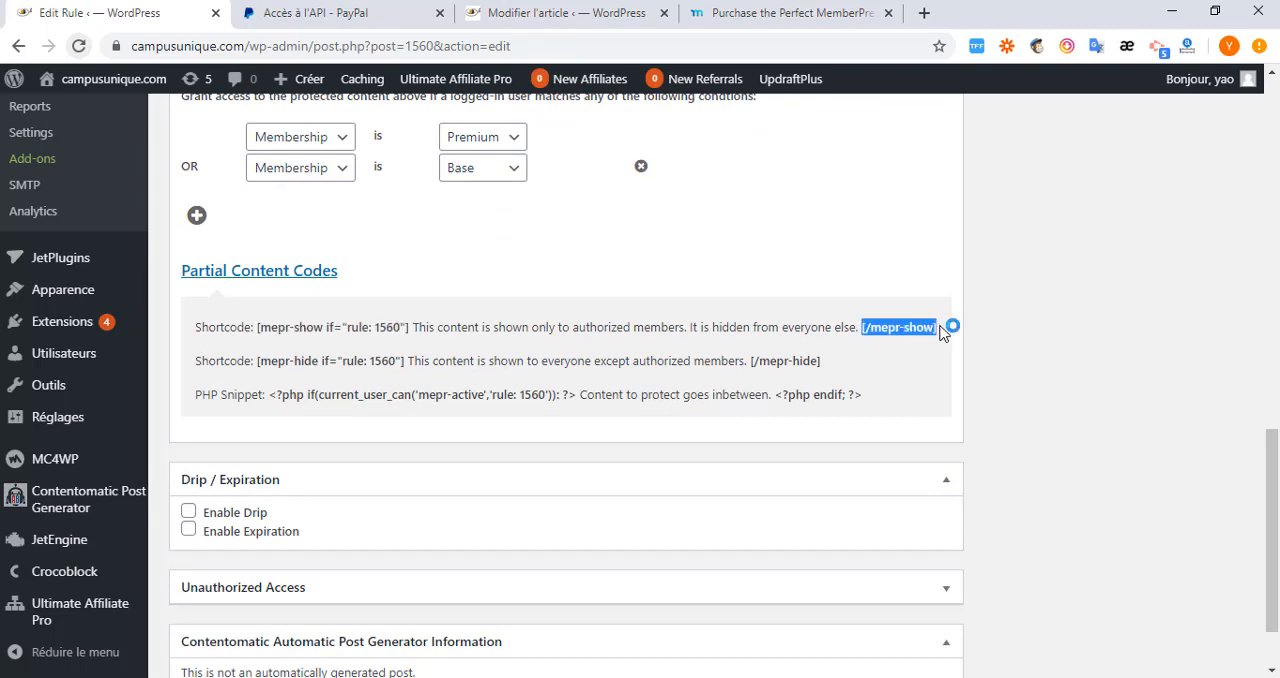
pyautogui.rightClick(930, 331)
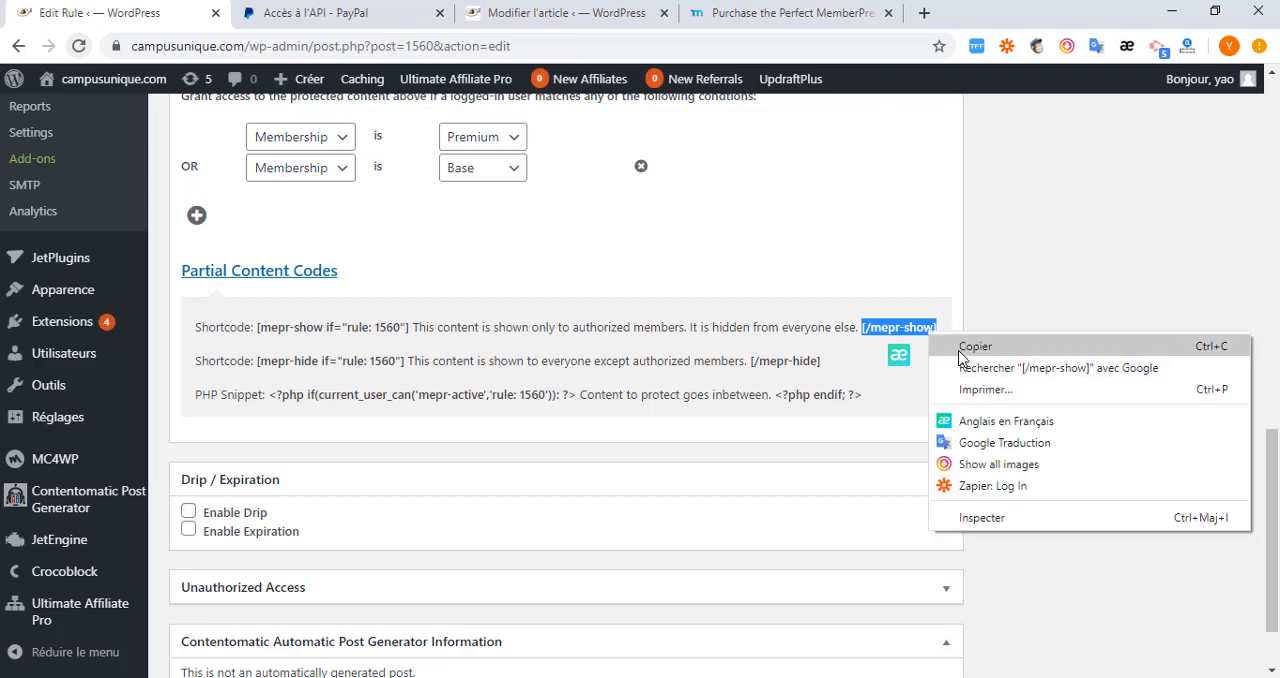
pyautogui.click(964, 346)
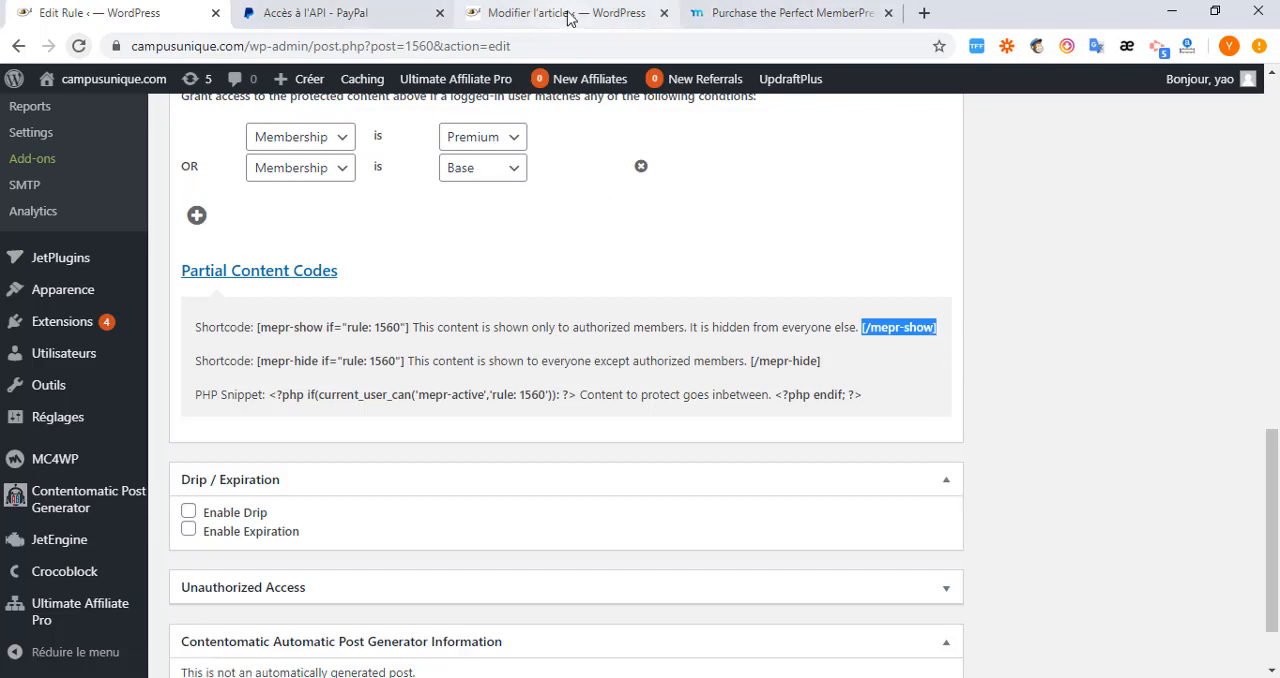
pyautogui.click(566, 16)
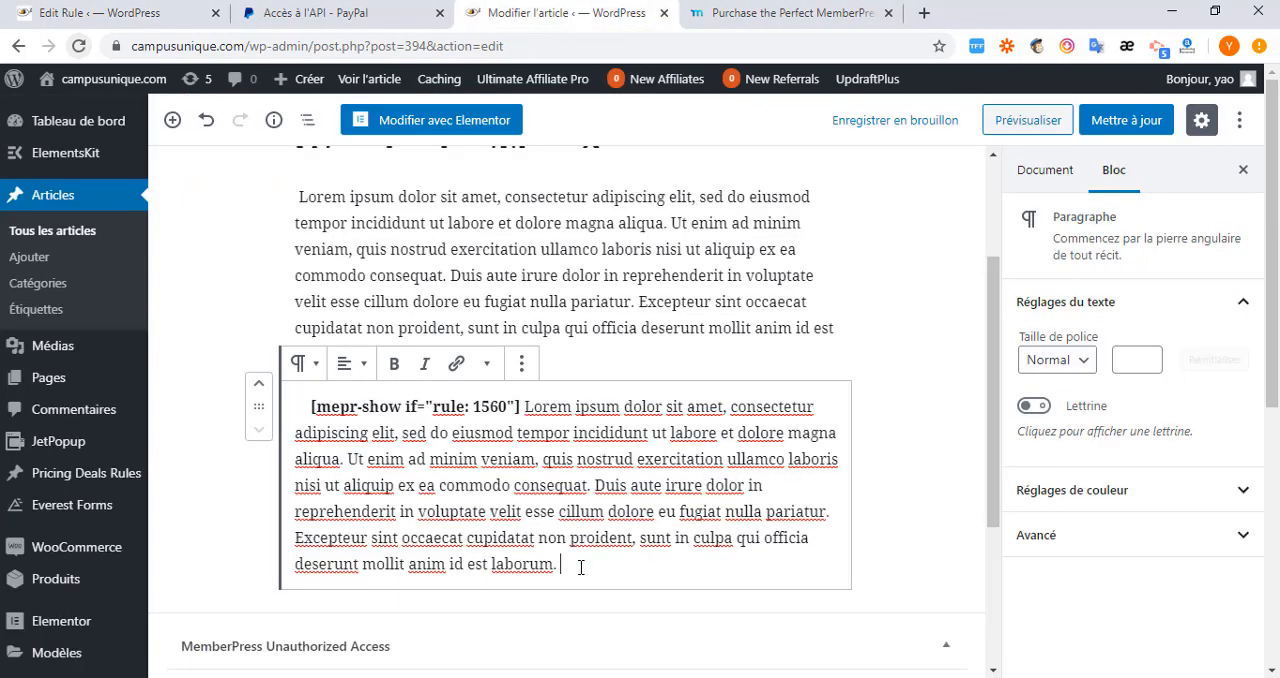
pyautogui.hotkey('ctrl', 'v')
pyautogui.click(1124, 128)
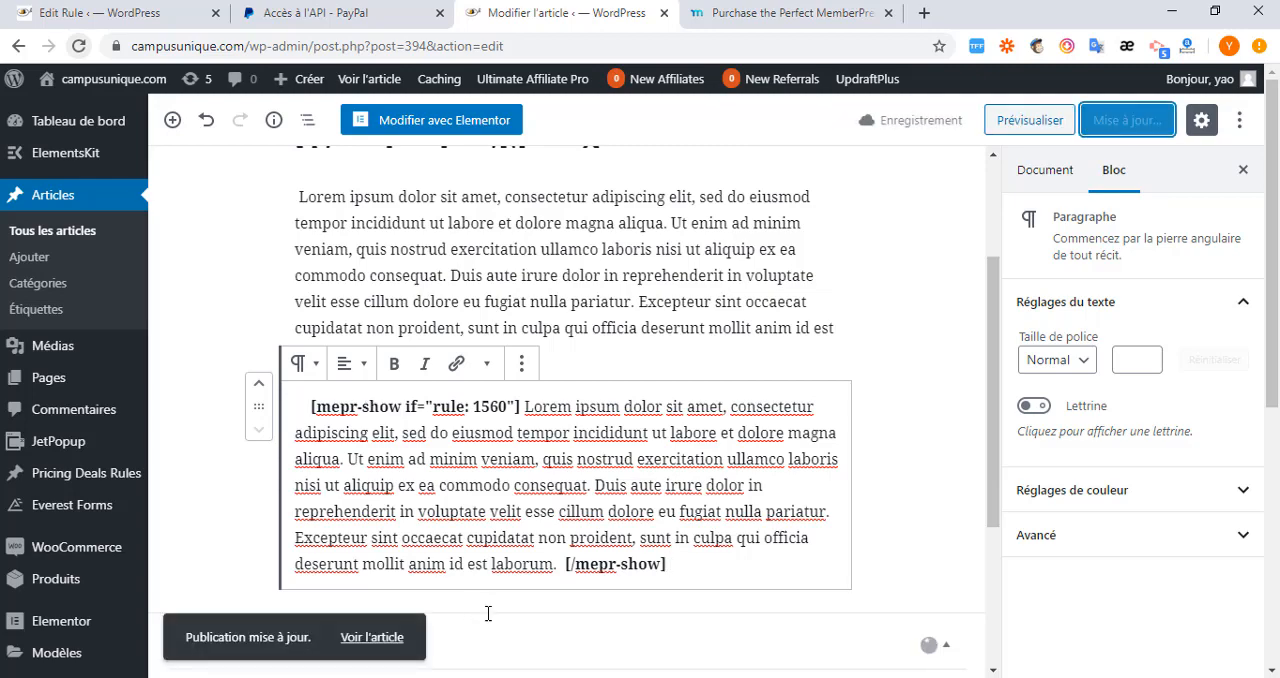
# Switch to Firefox, reload the public article to check what unauthorized visitors see, and return to the article editor in Chrome.
pyautogui.hotkey('alt', 'Tab')
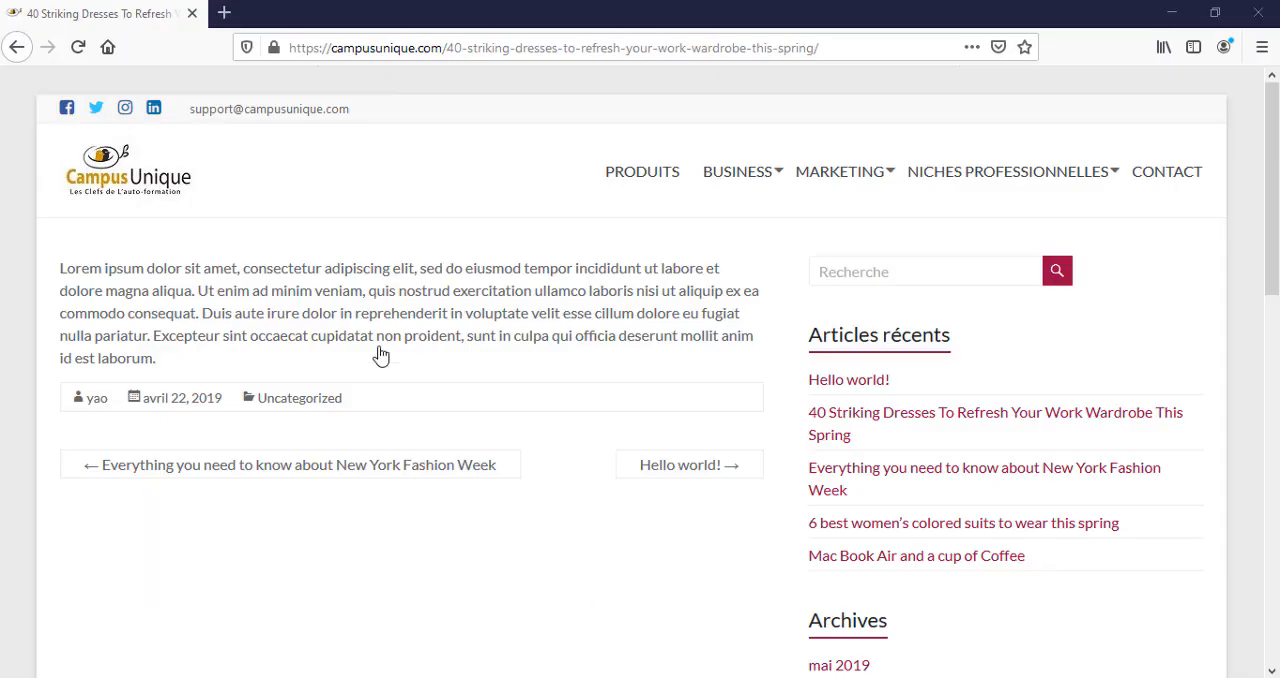
pyautogui.click(79, 47)
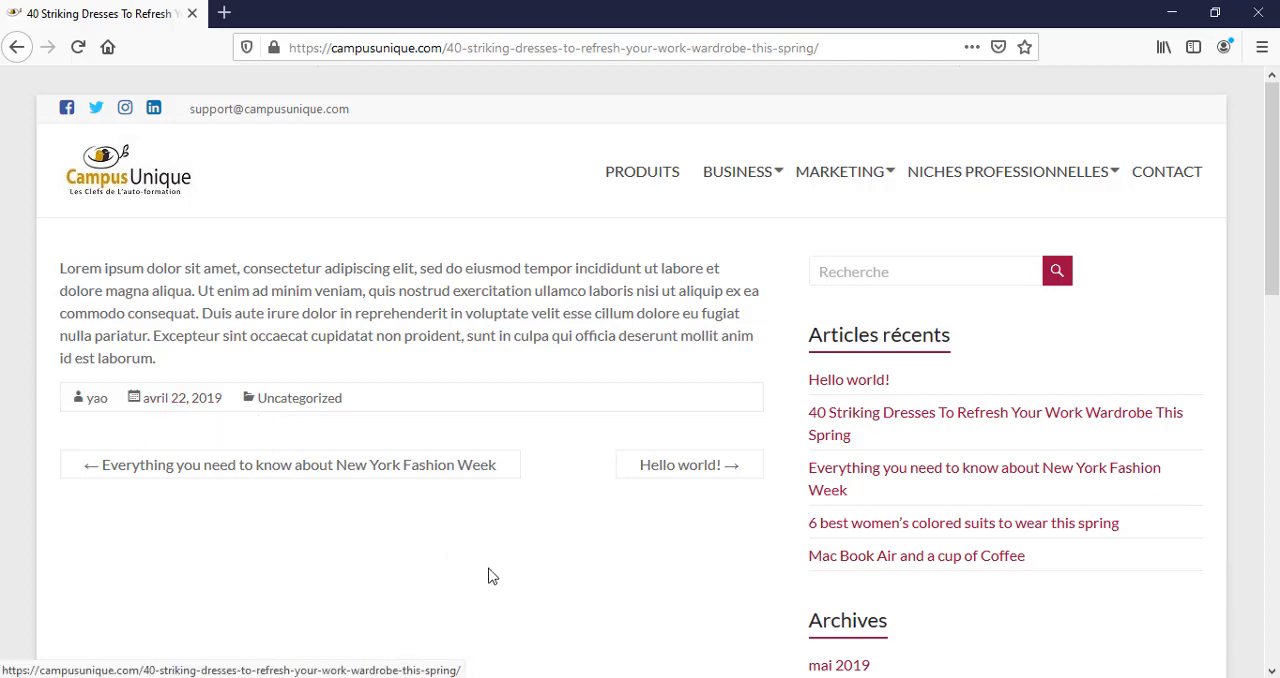
pyautogui.hotkey('alt', 'Tab')
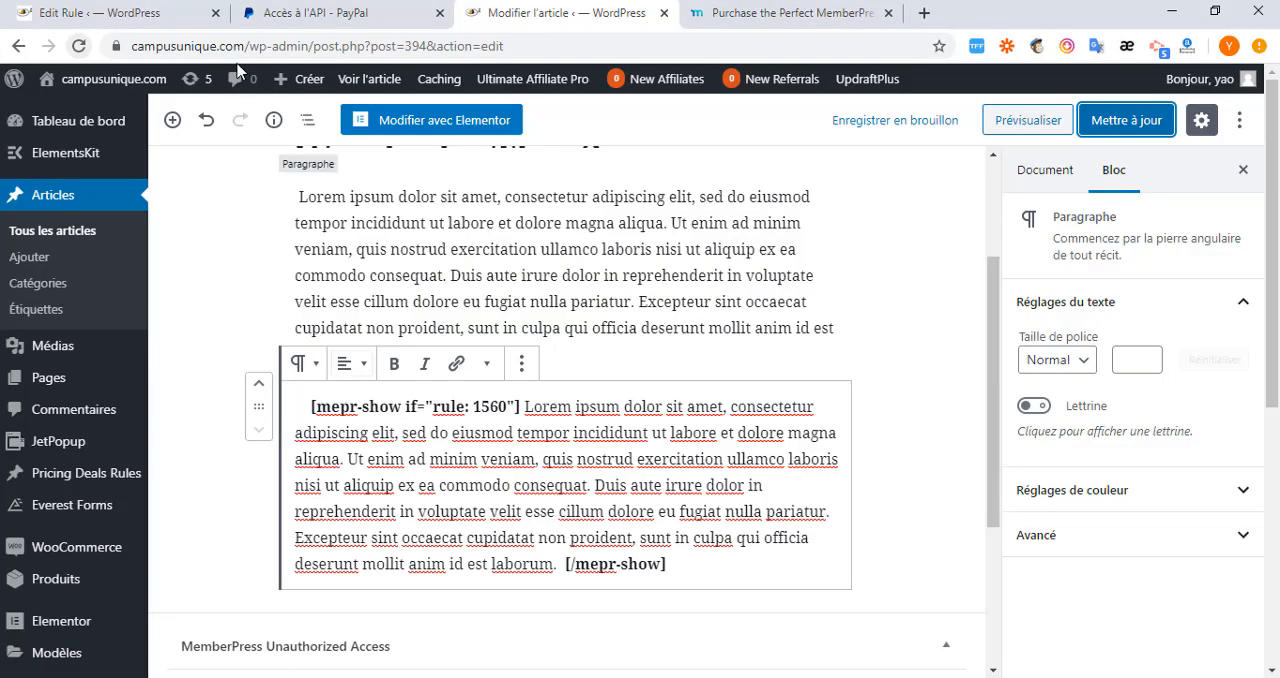
# Return to the rule and change its protected content from Partial to Custom URI.
pyautogui.click(113, 10)
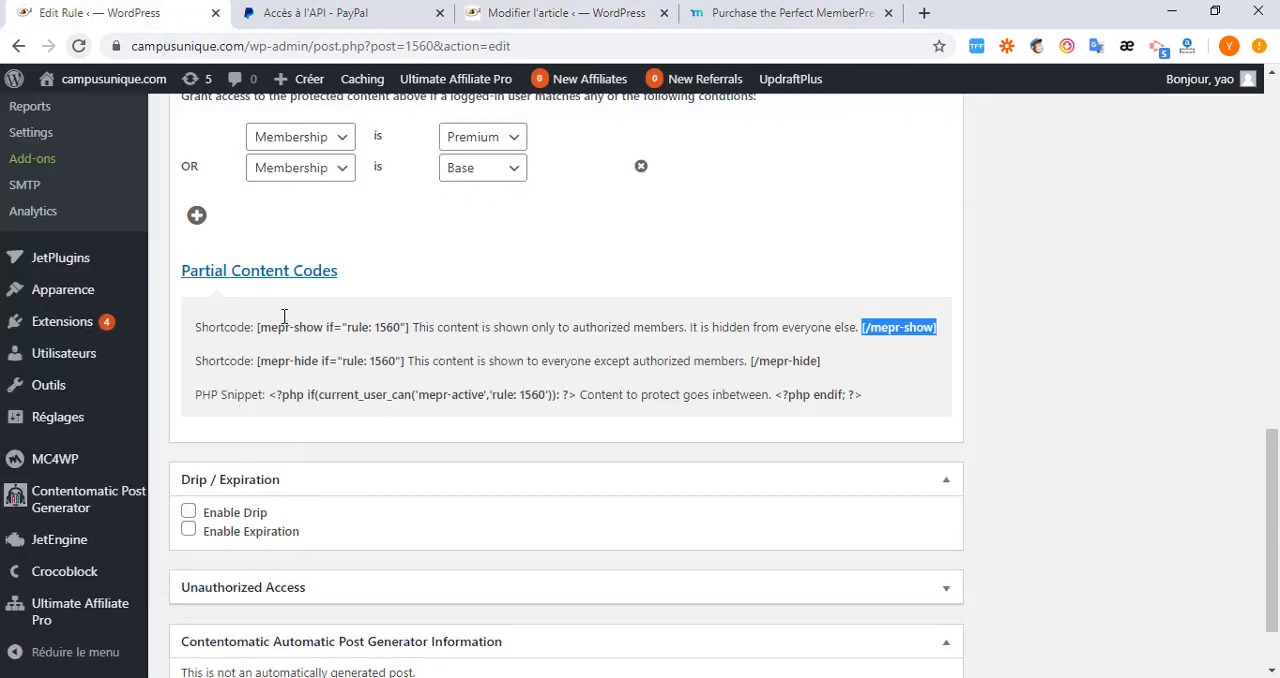
pyautogui.scroll(2, 288, 314)
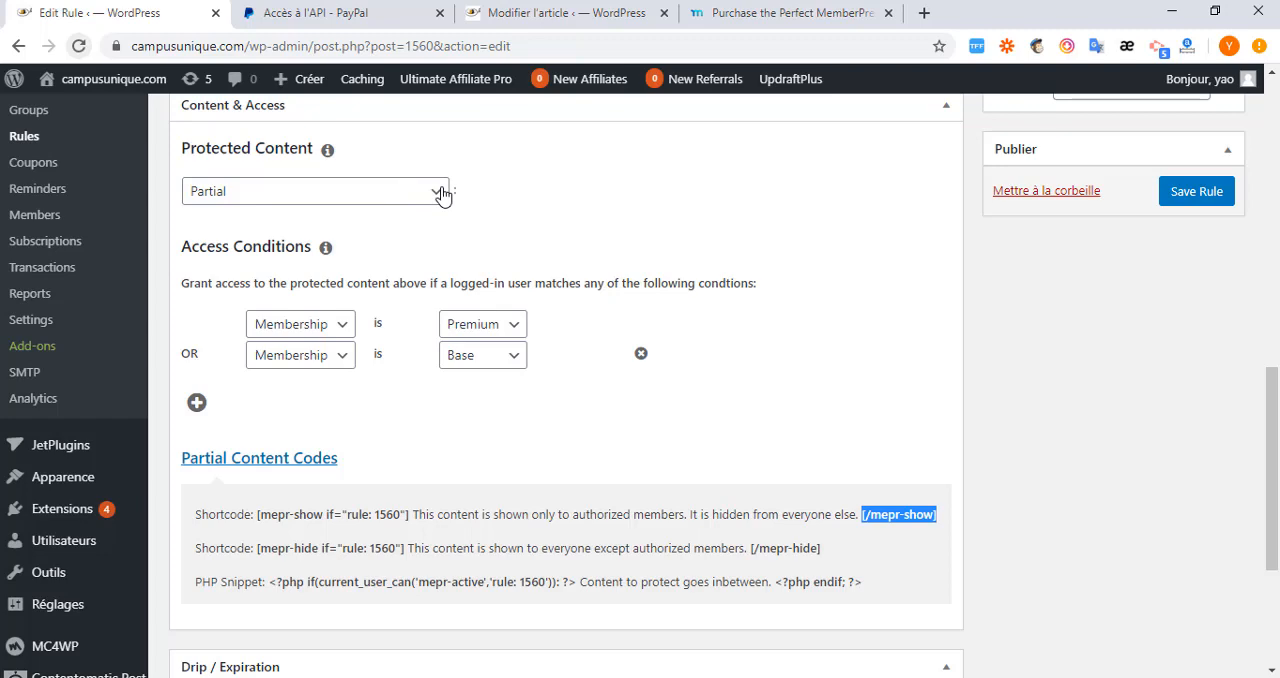
pyautogui.click(443, 194)
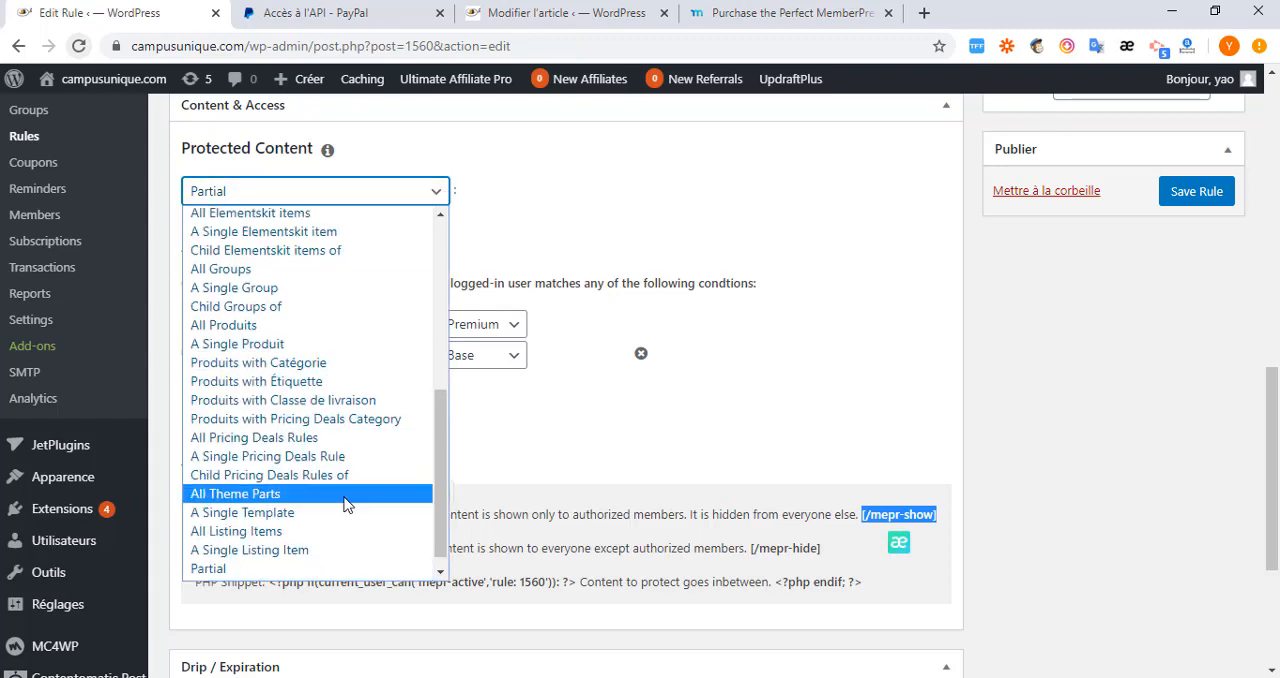
pyautogui.scroll(-1, 300, 560)
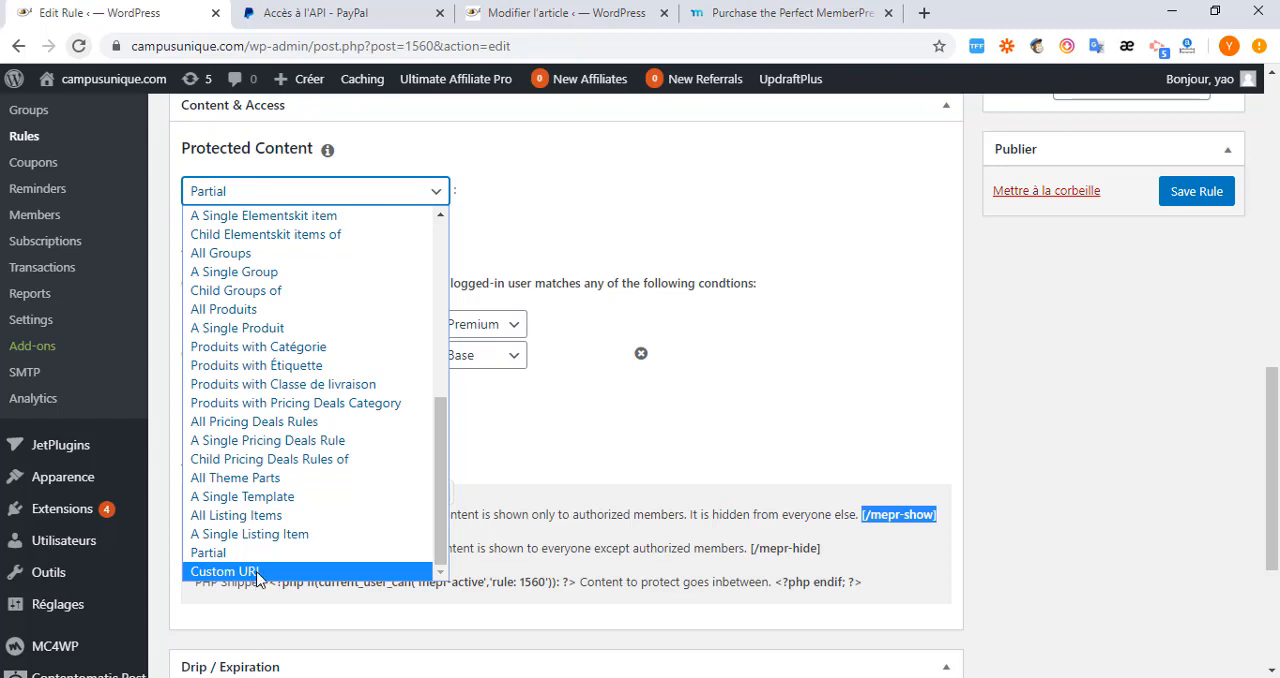
pyautogui.click(257, 572)
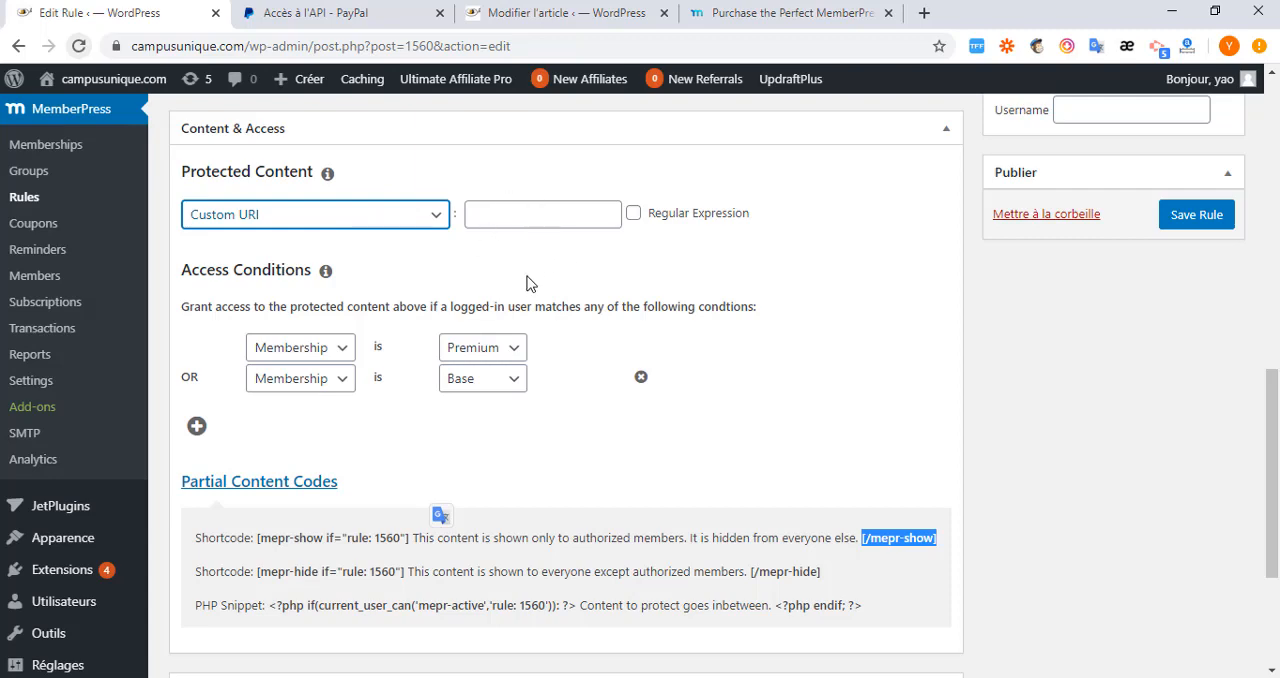
# Switch to the article's browser tab, open the page for adding WordPress plugins and search for "media folder".
pyautogui.click(576, 20)
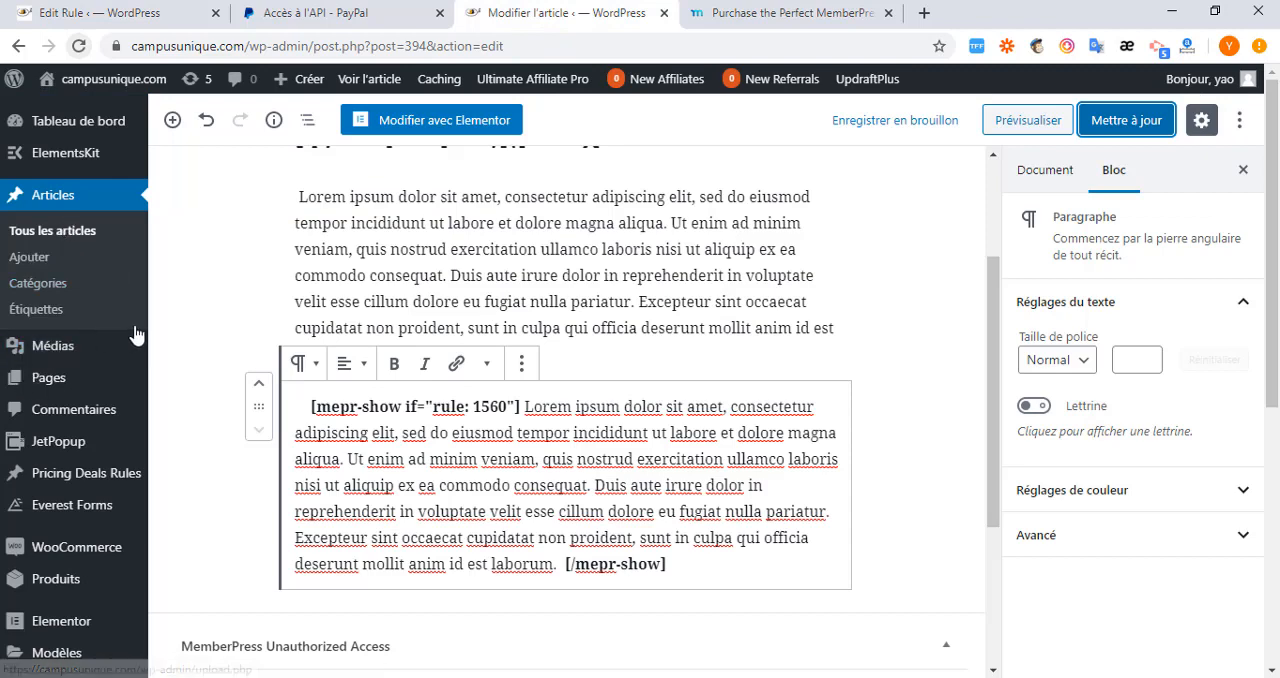
pyautogui.scroll(-3, 88, 330)
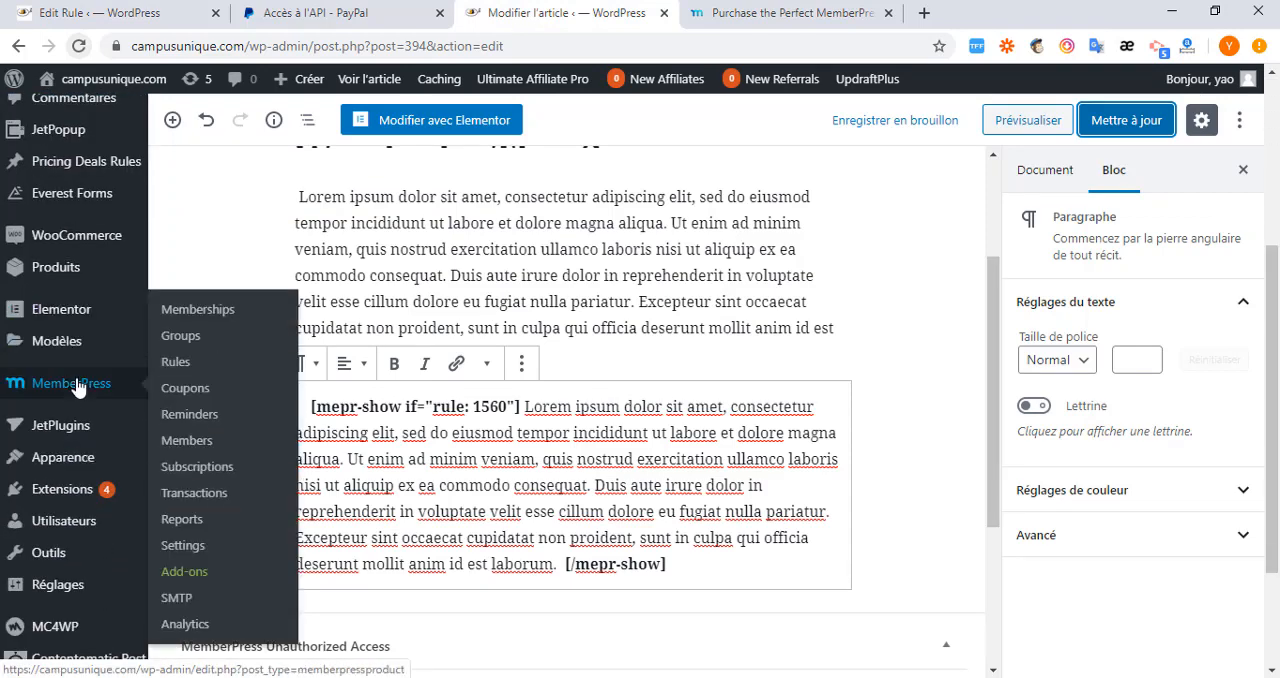
pyautogui.moveTo(72, 438)
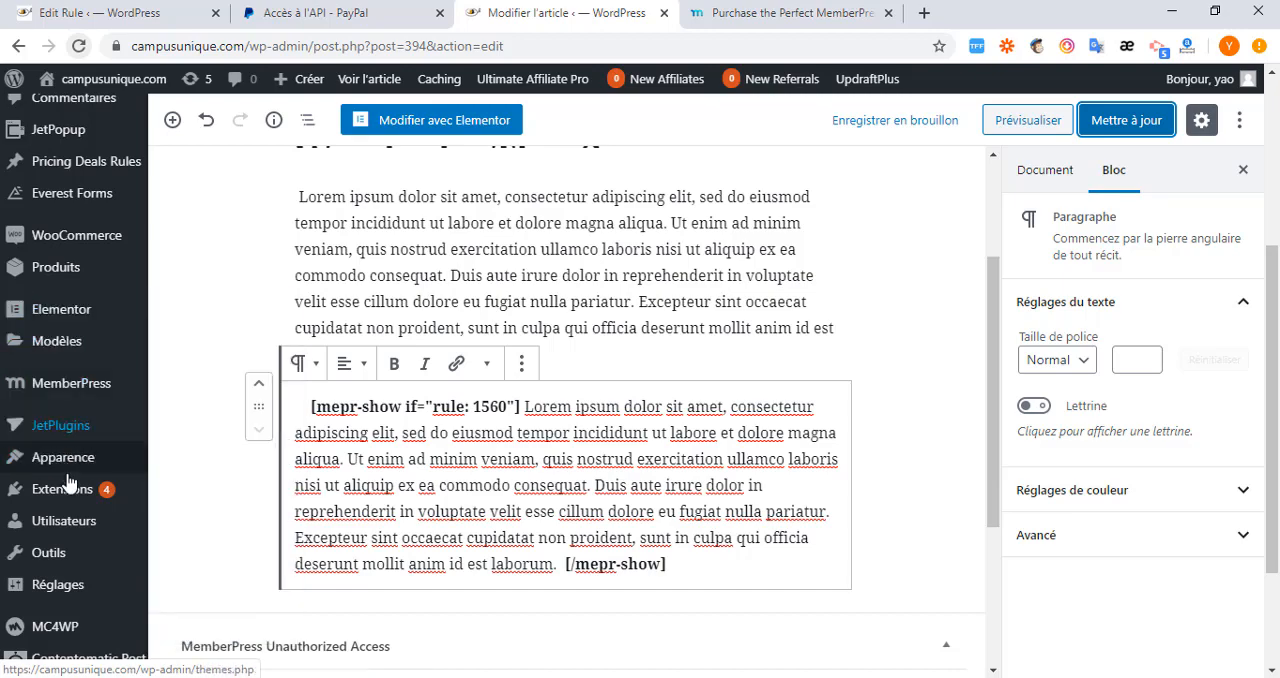
pyautogui.scroll(-1, 68, 483)
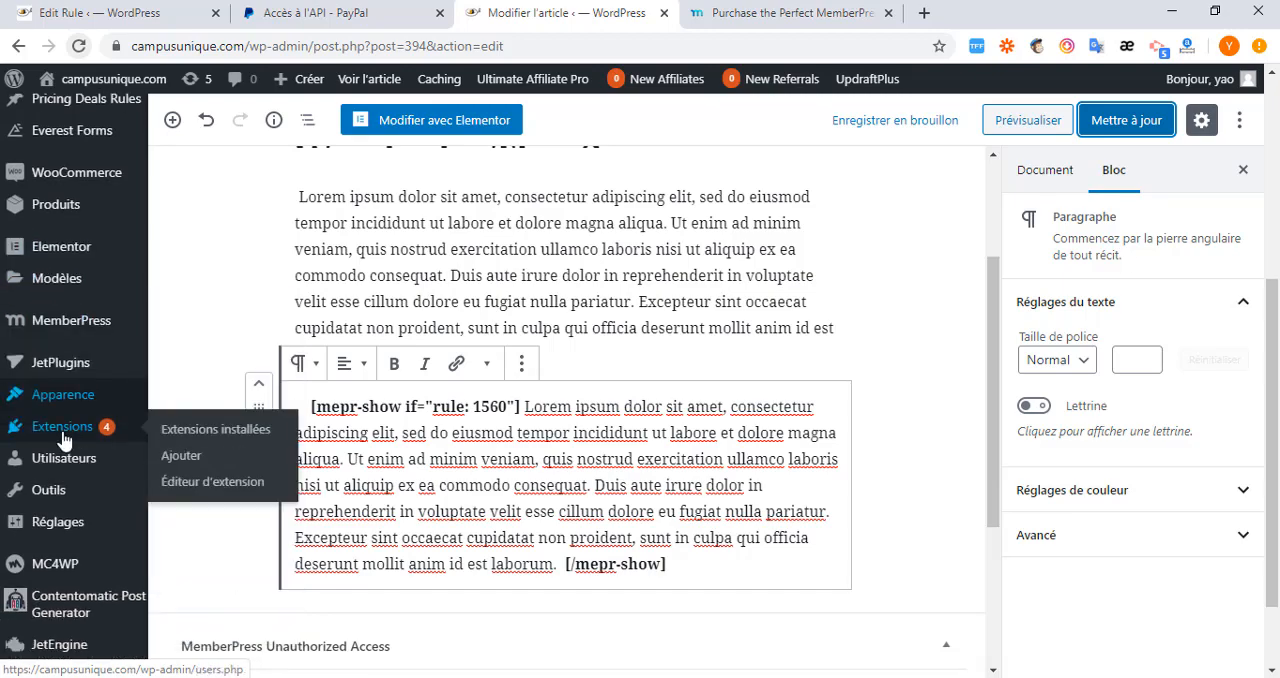
pyautogui.click(186, 461)
pyautogui.scroll(-6, 500, 391)
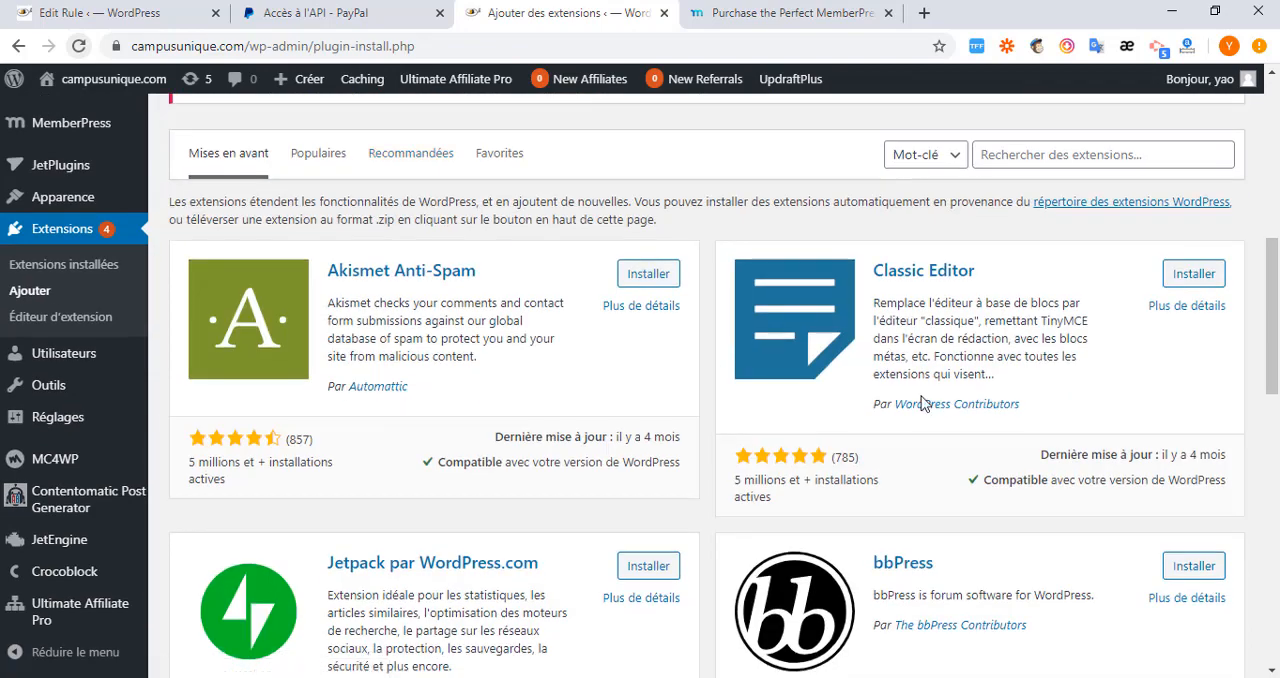
pyautogui.scroll(3, 1000, 430)
pyautogui.click(1026, 466)
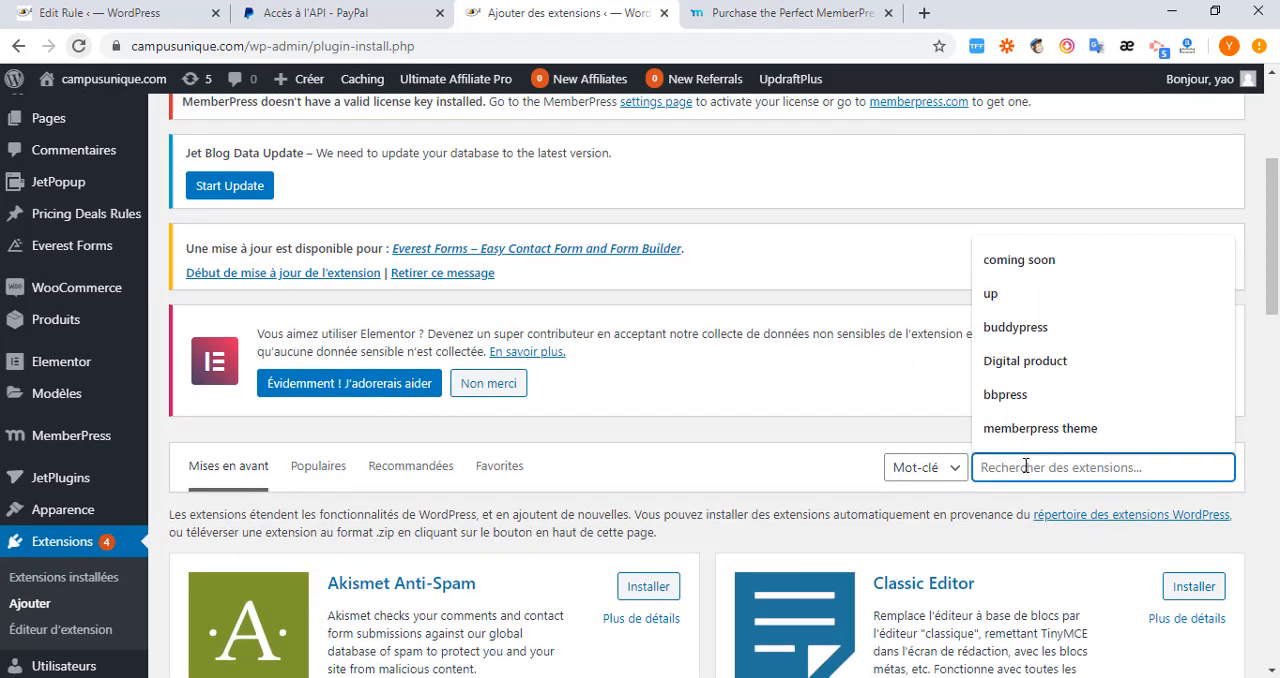
pyautogui.write('media folder')
# Install and activate the WordPress Media Library Folders plugin by Max Foundry.
pyautogui.scroll(-5, 734, 540)
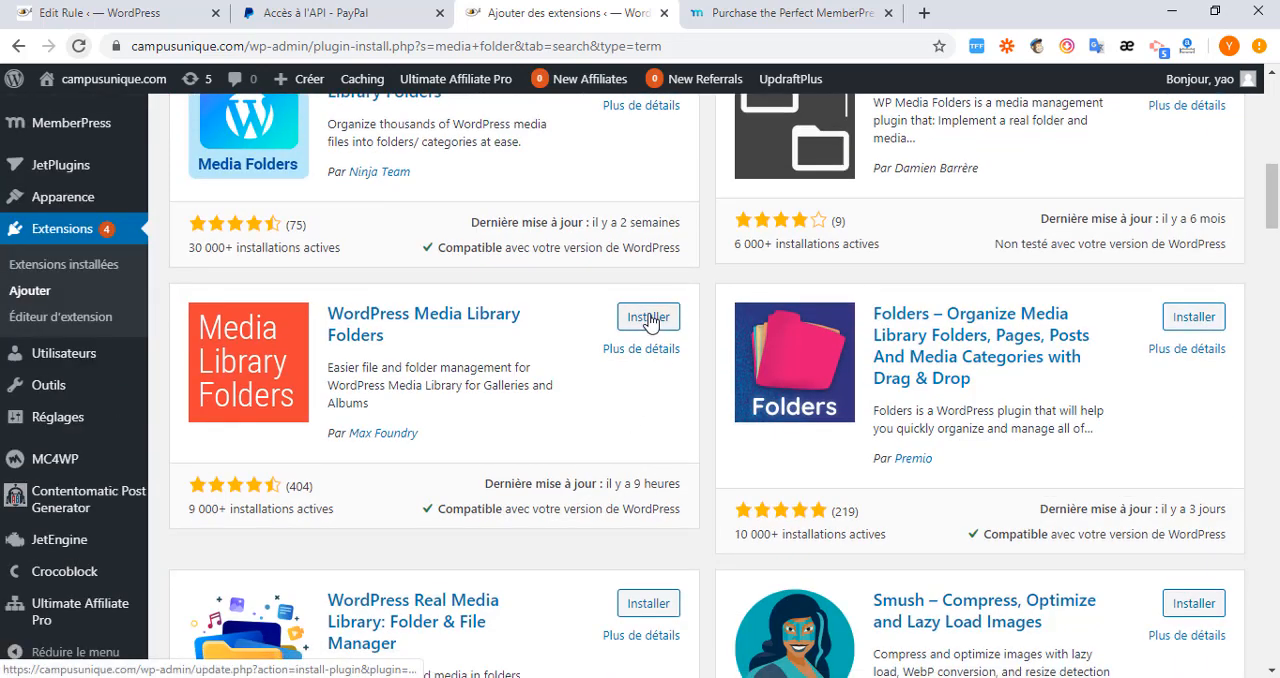
pyautogui.click(648, 317)
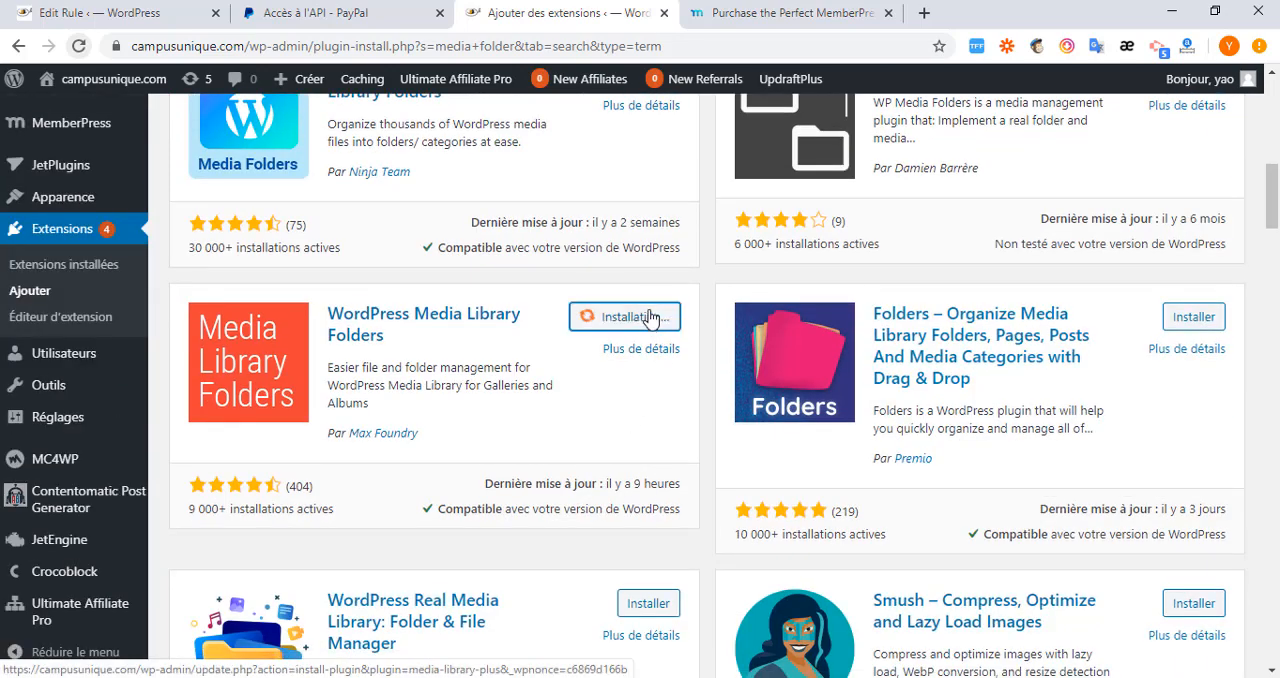
pyautogui.click(648, 317)
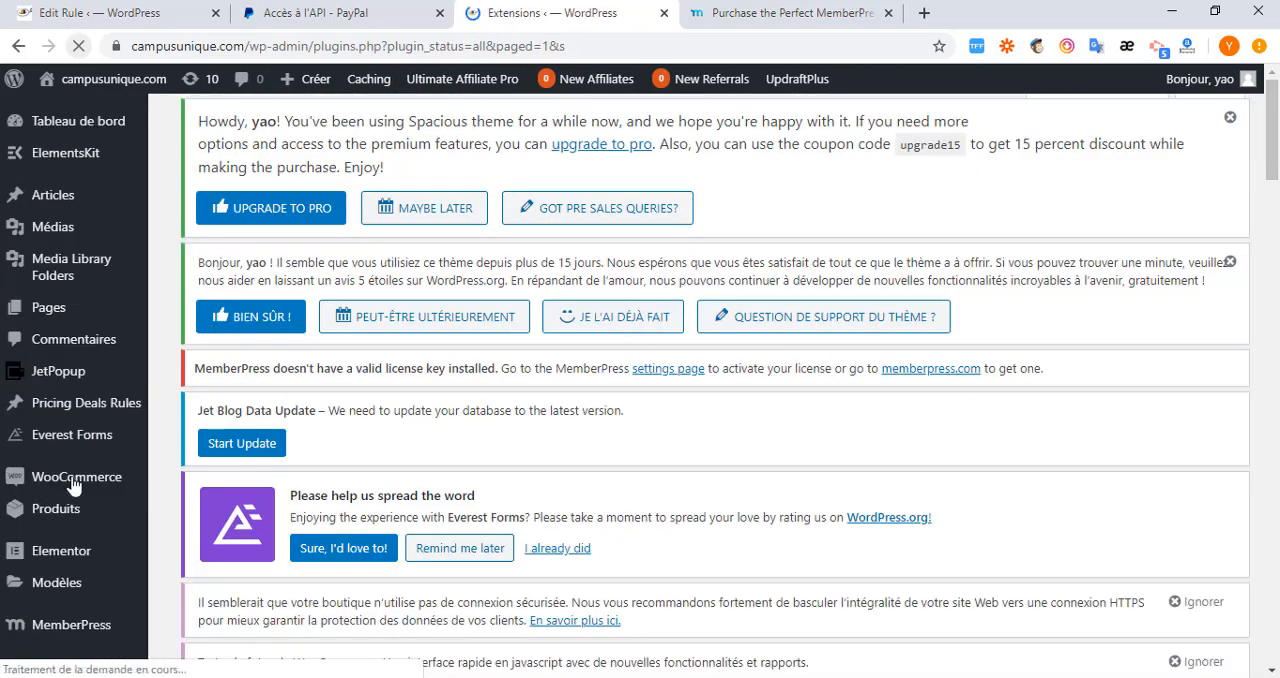
# Open Media Library Folders and create a folder named "tuto" inside the uploads folder.
pyautogui.scroll(-3, 238, 550)
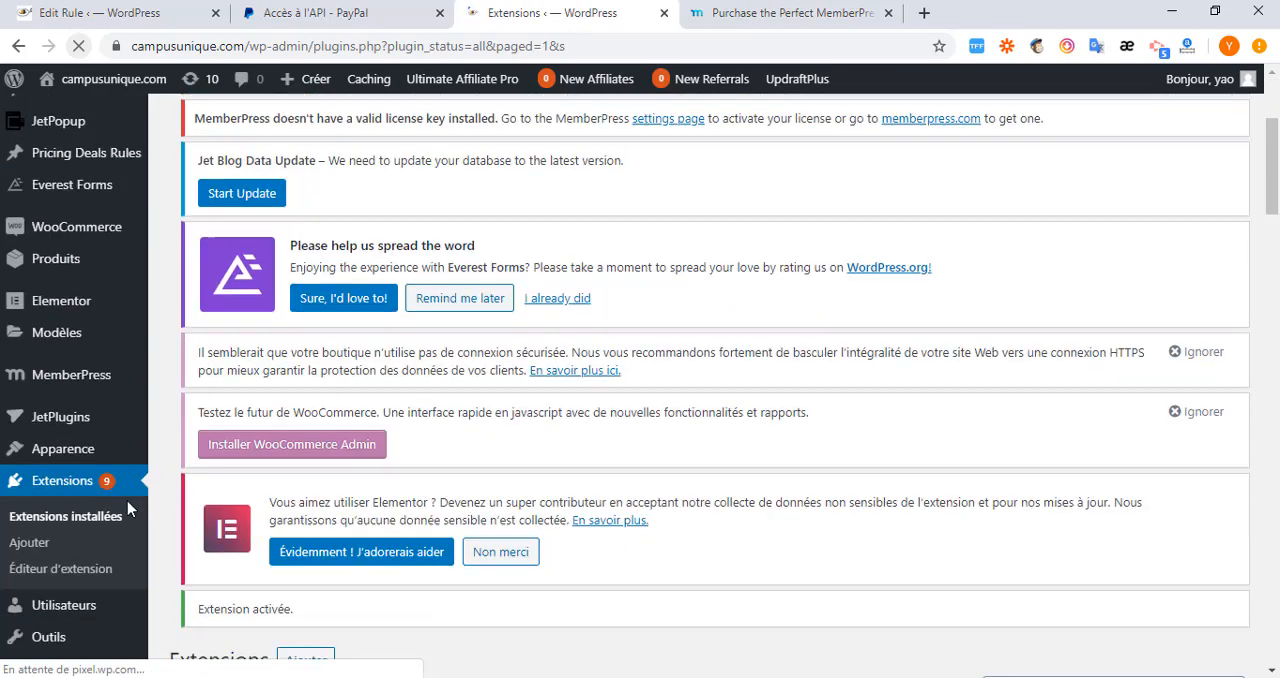
pyautogui.scroll(3, 128, 508)
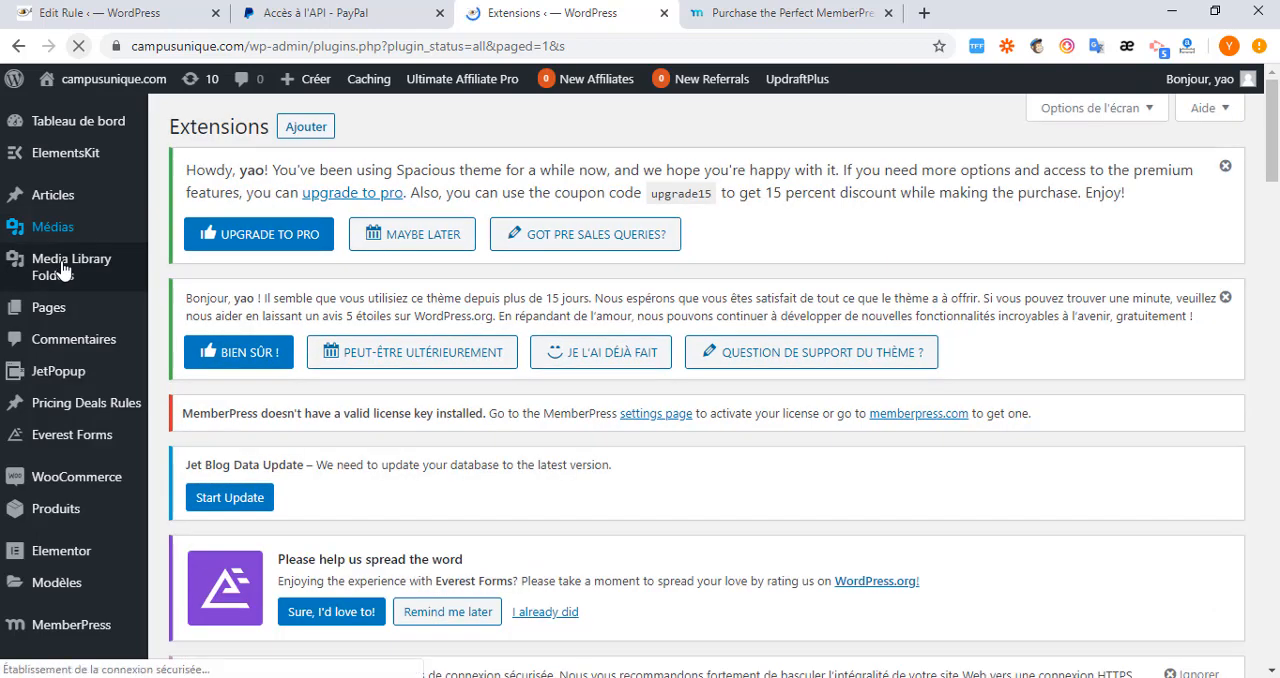
pyautogui.moveTo(62, 270)
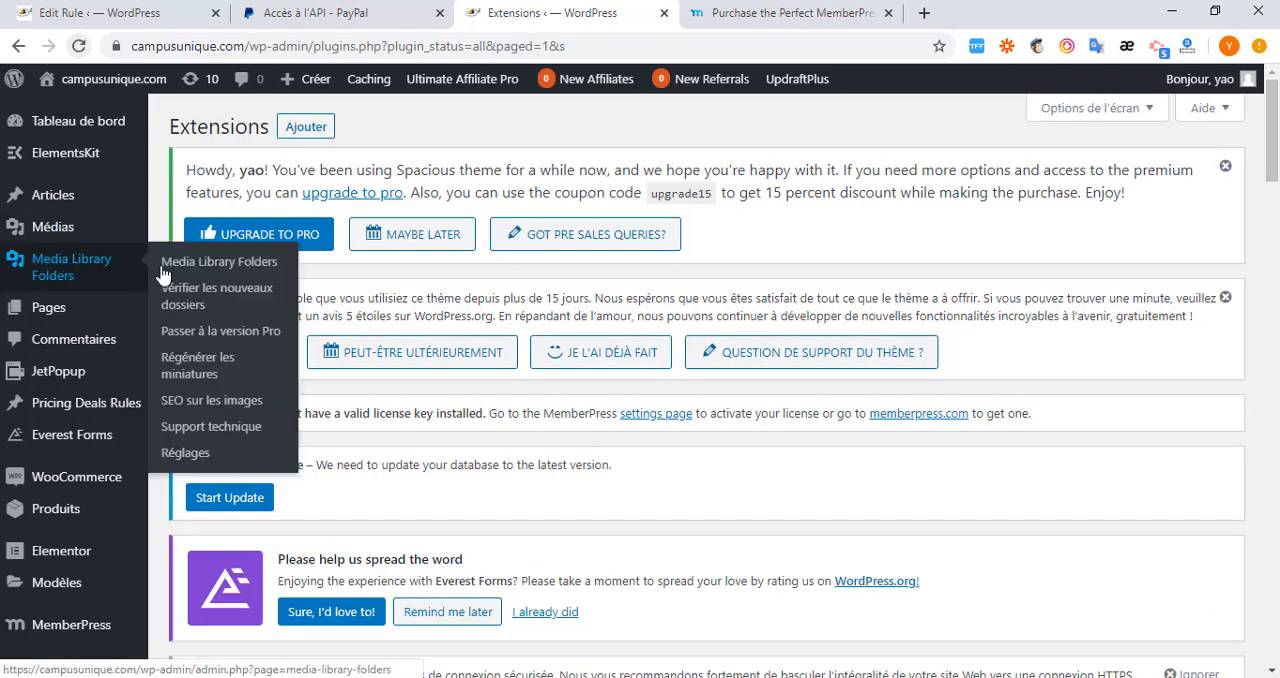
pyautogui.click(210, 271)
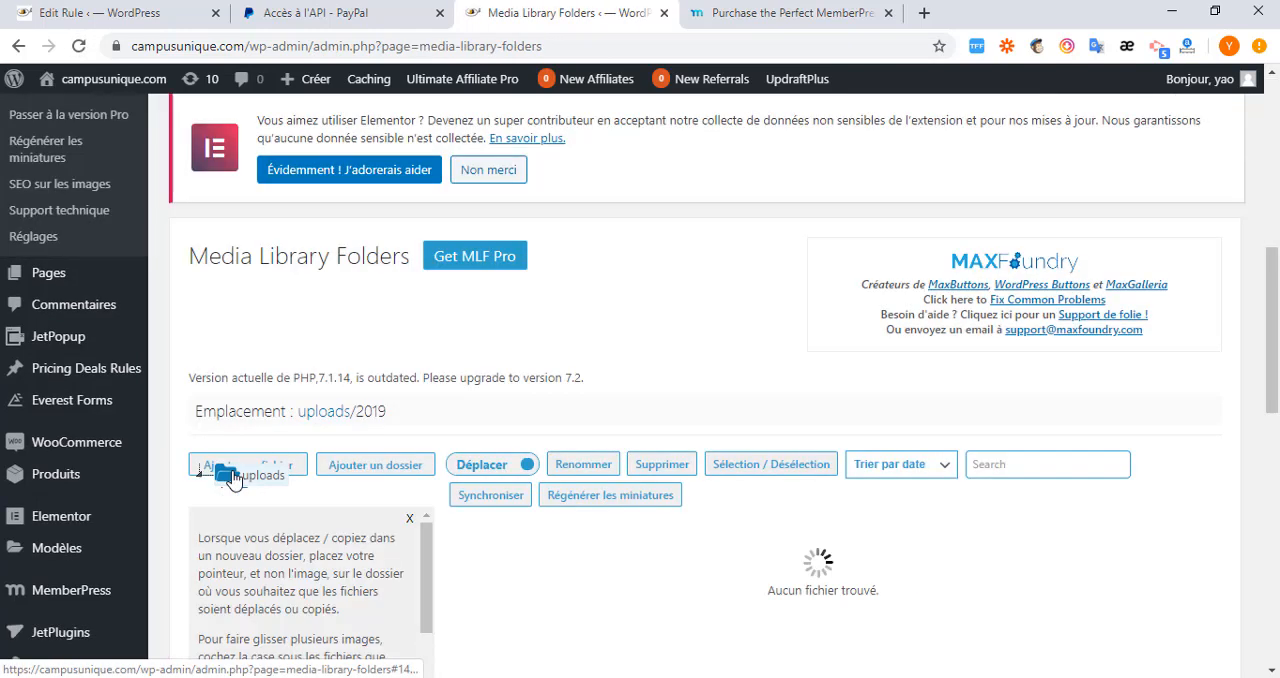
pyautogui.scroll(-2, 540, 530)
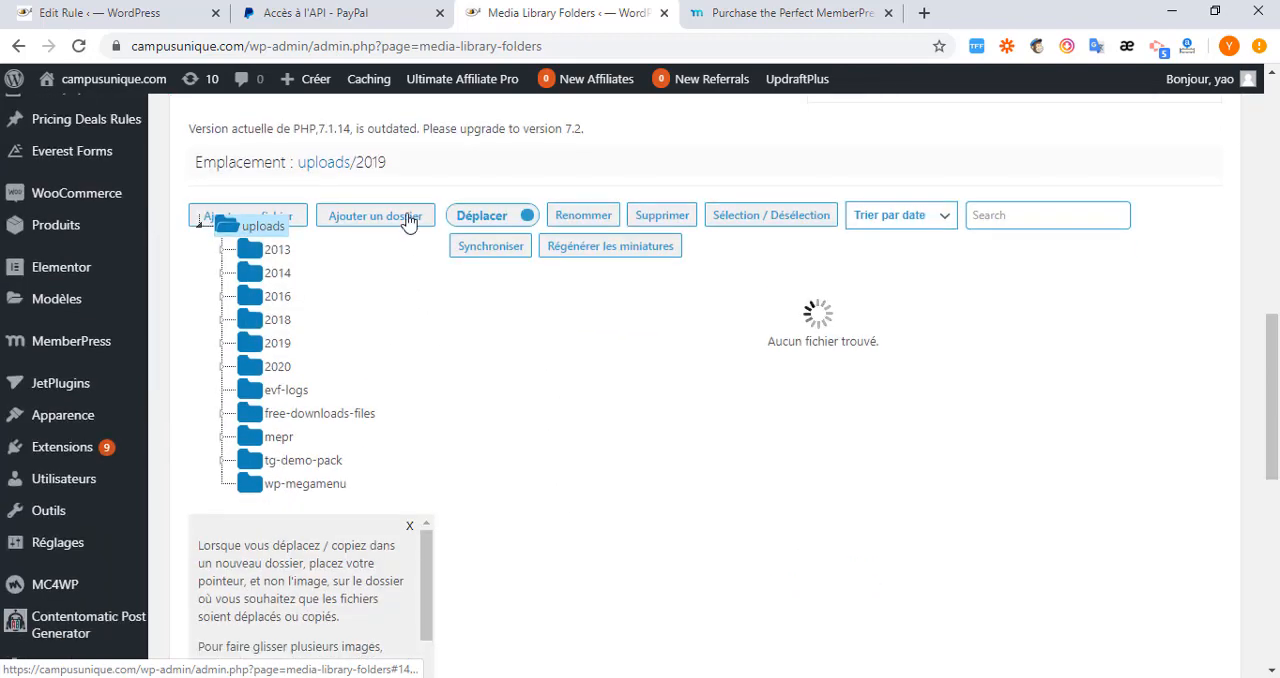
pyautogui.click(365, 220)
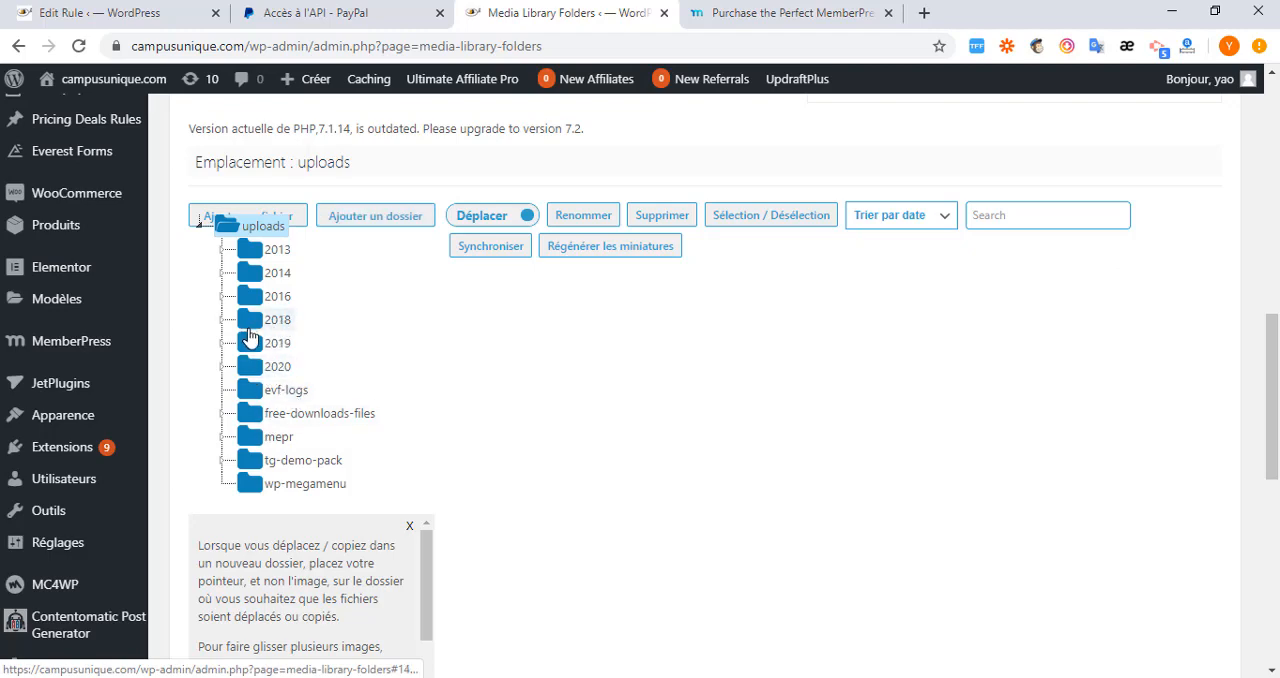
pyautogui.click(365, 220)
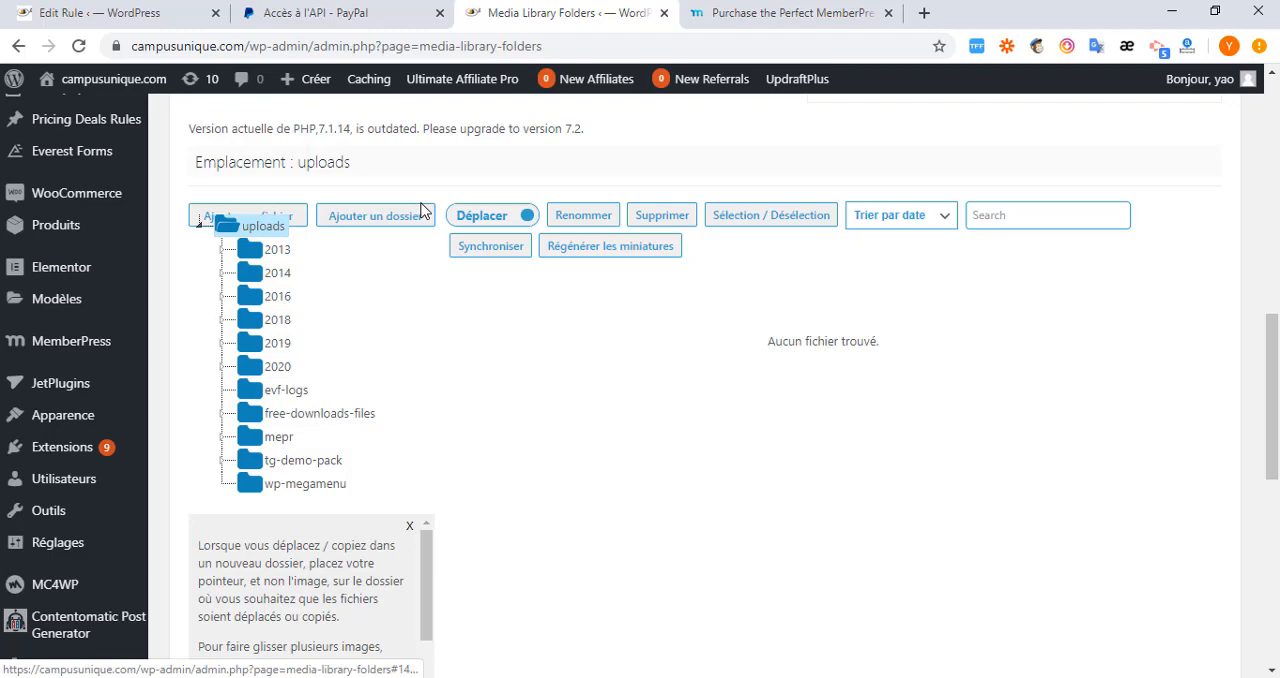
pyautogui.click(345, 216)
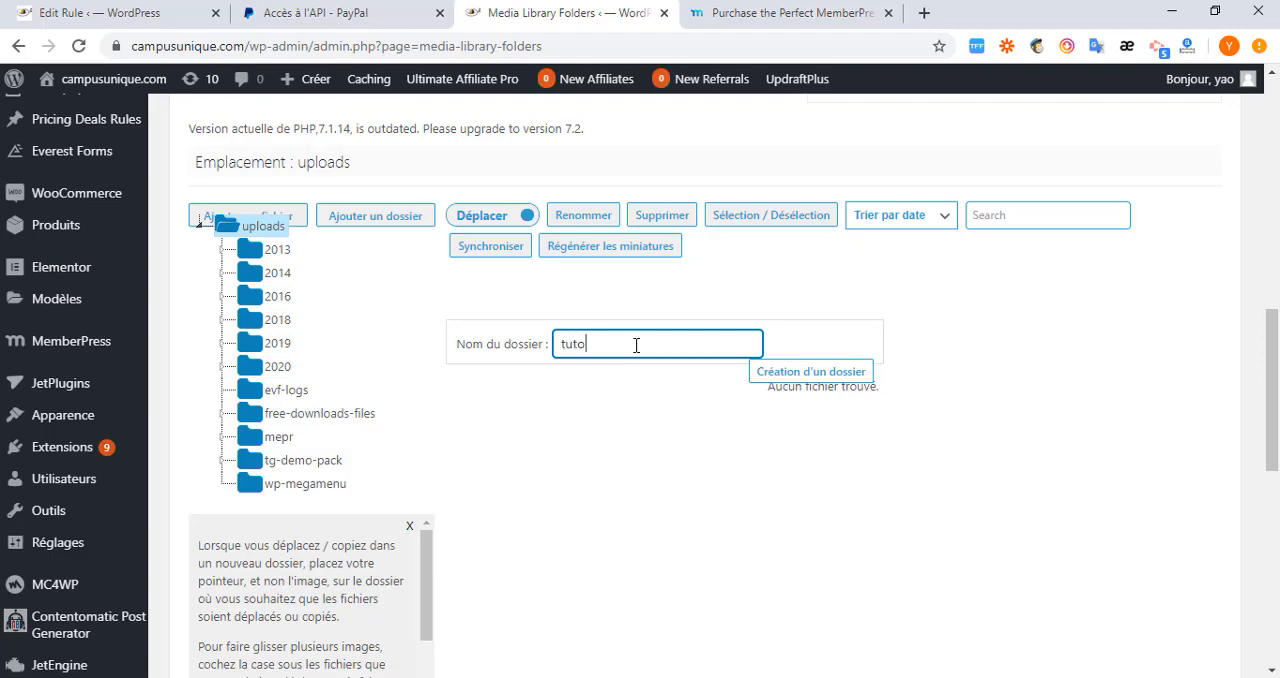
pyautogui.click(815, 372)
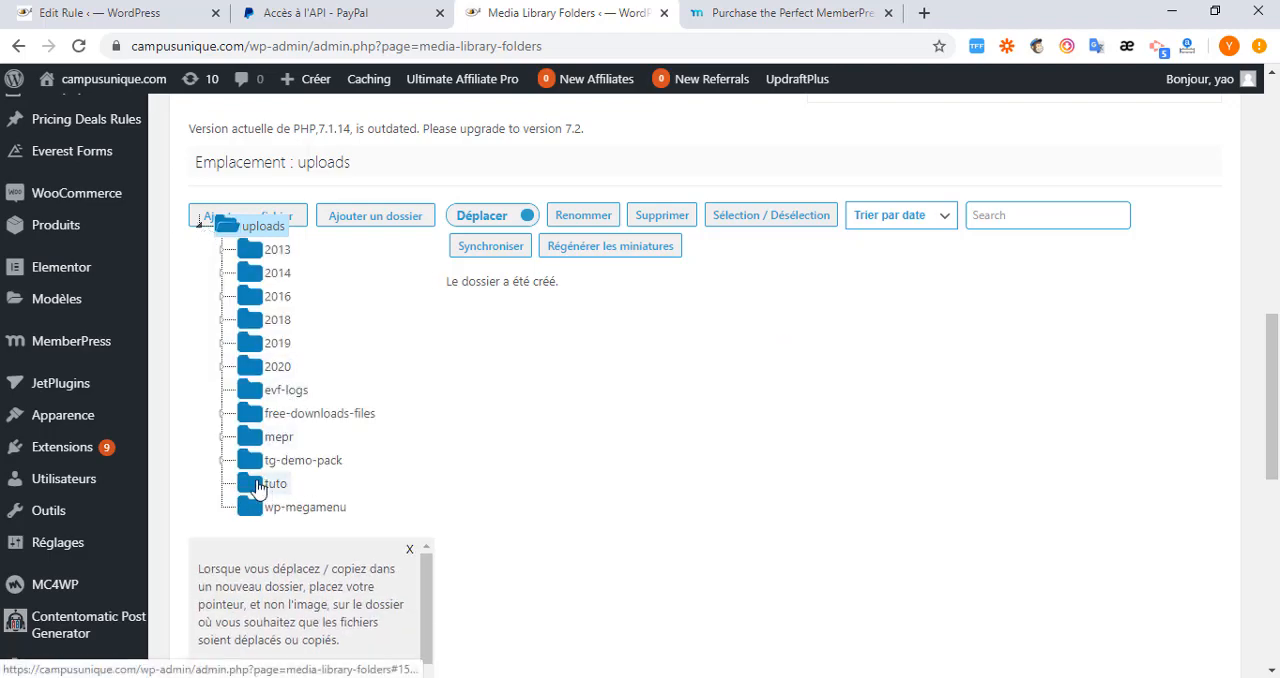
# Upload the file "Vlogging Moderne - Aidememoire" from the FE-Module2-Aide memoire folder into the tuto folder.
pyautogui.click(258, 487)
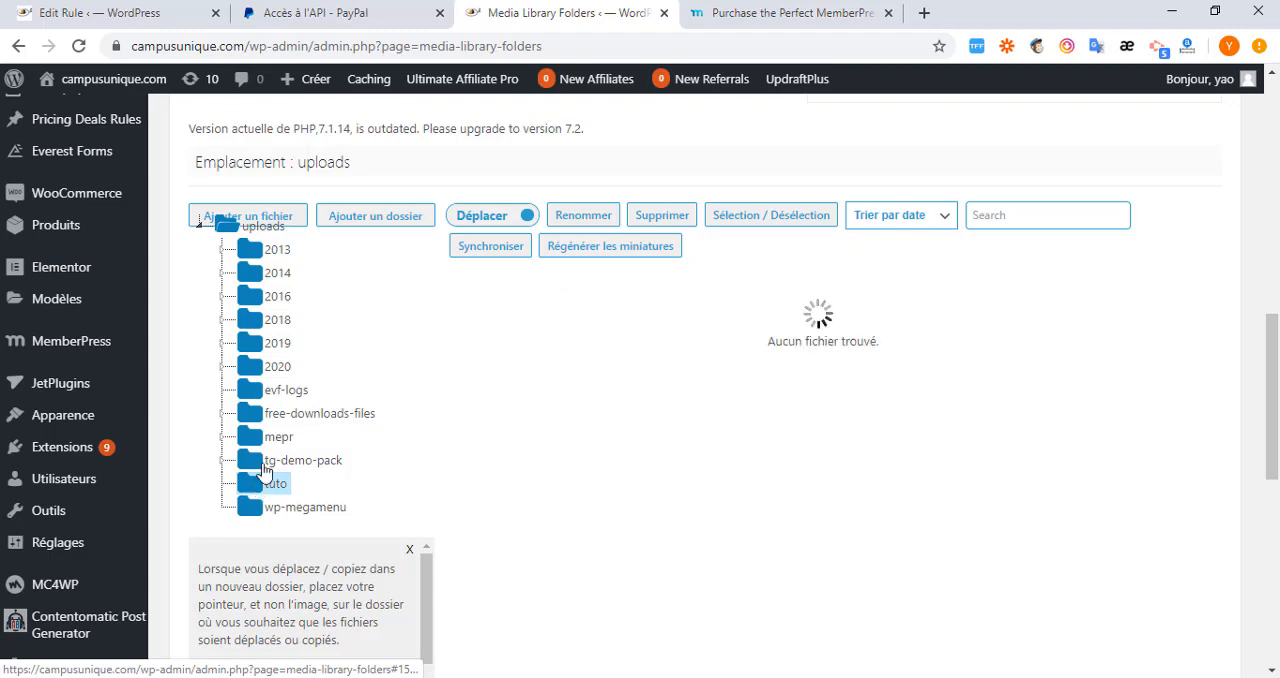
pyautogui.click(285, 218)
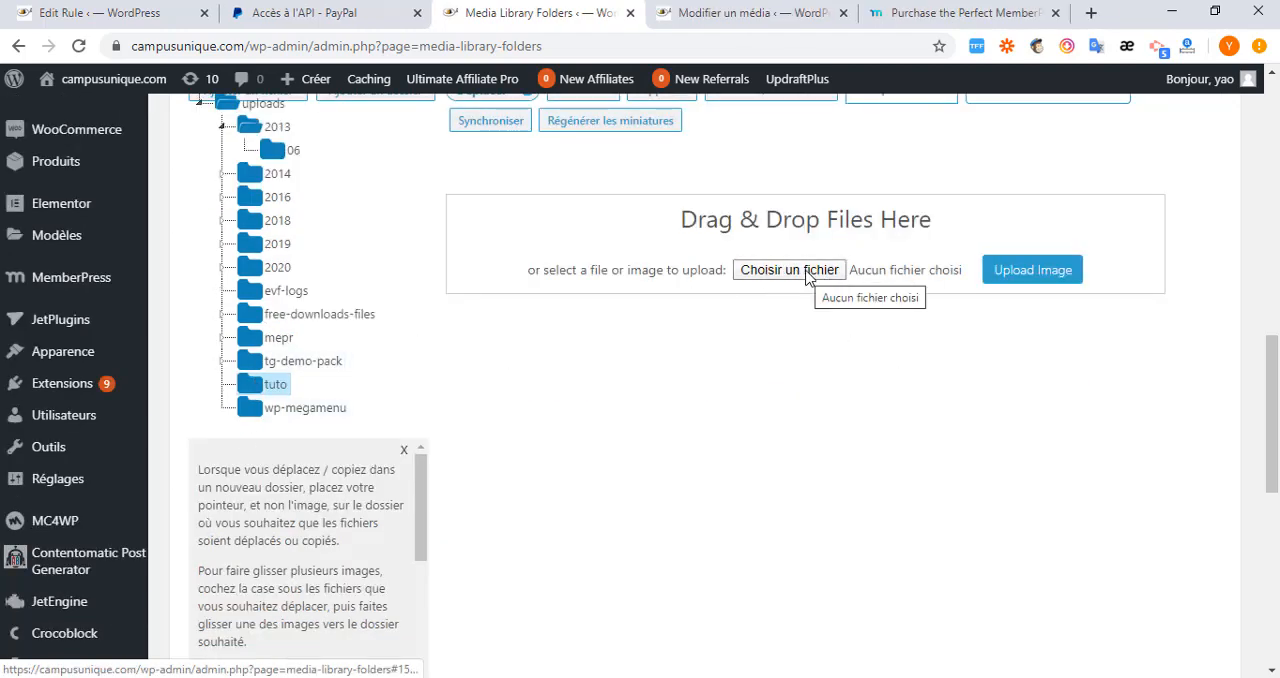
pyautogui.click(798, 272)
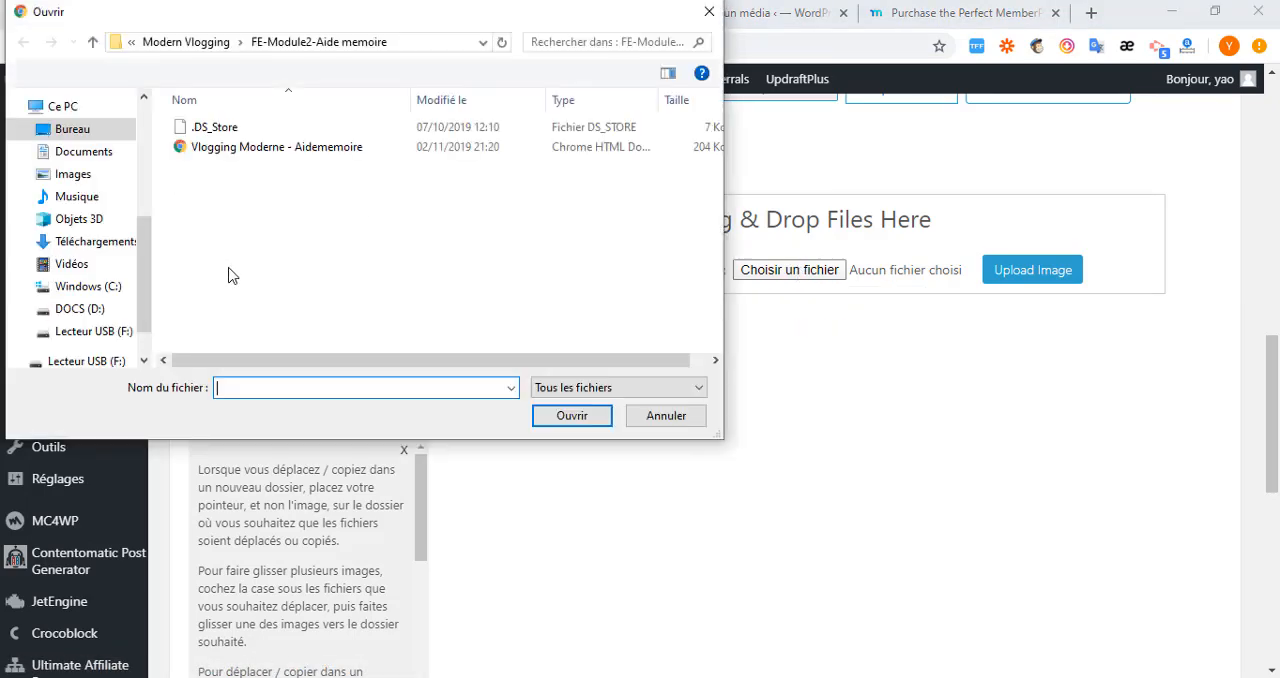
pyautogui.click(245, 150)
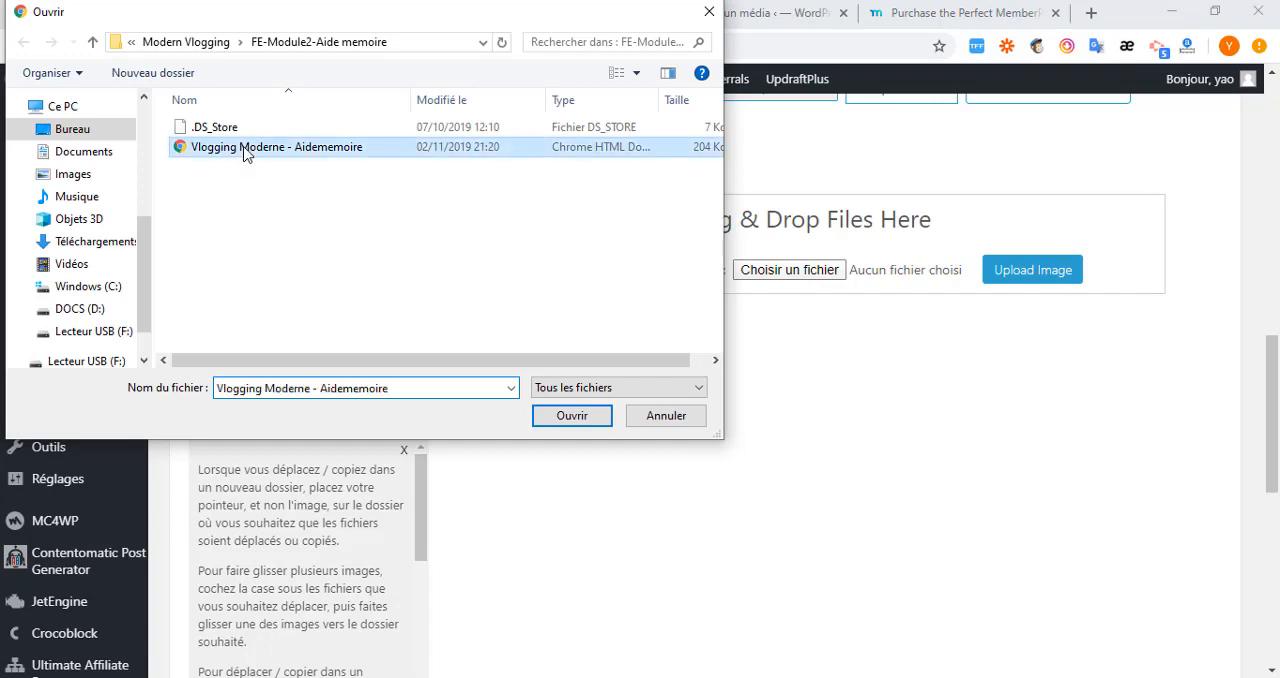
pyautogui.click(573, 418)
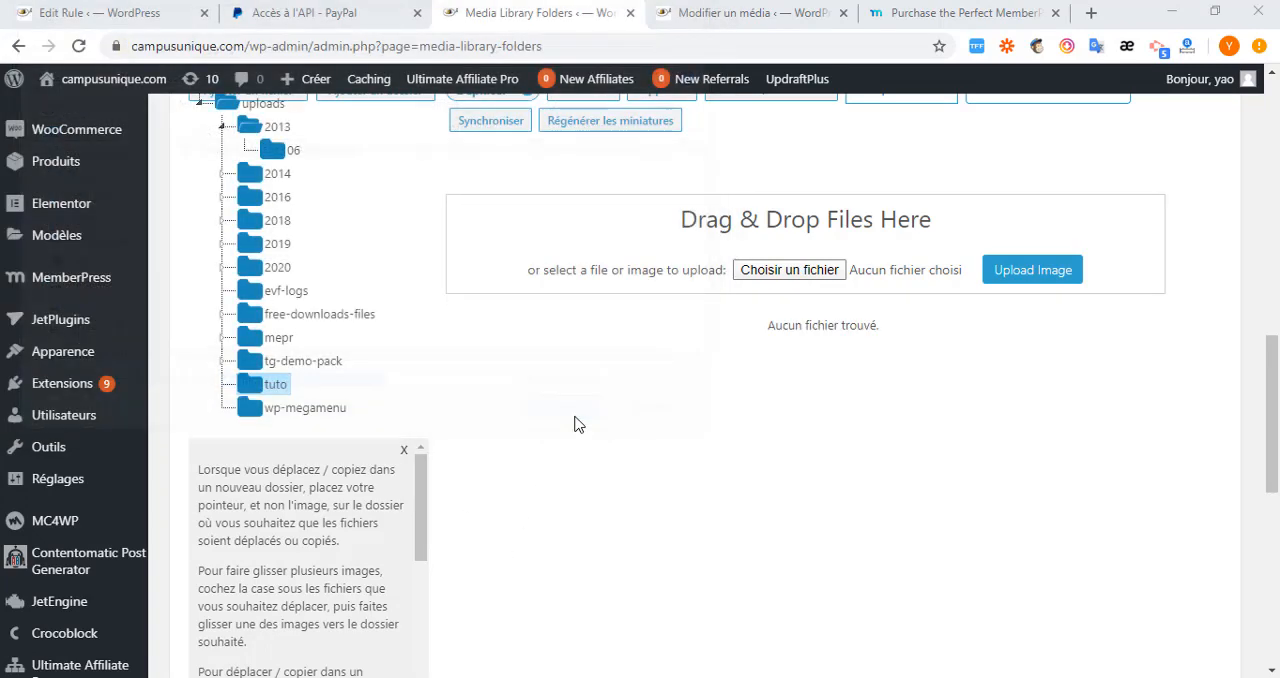
pyautogui.click(1024, 275)
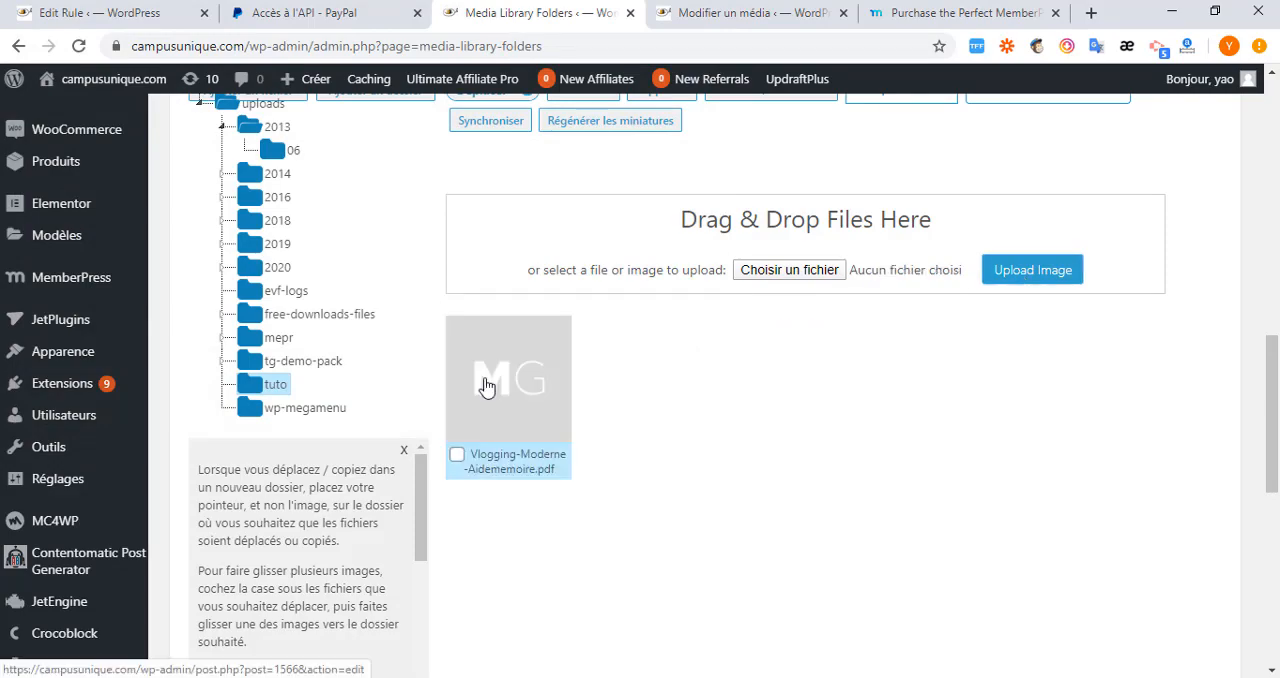
# Open the uploaded PDF's media details, copy its file web address and paste it into the caption (Légende).
pyautogui.click(486, 387)
pyautogui.scroll(-3, 806, 552)
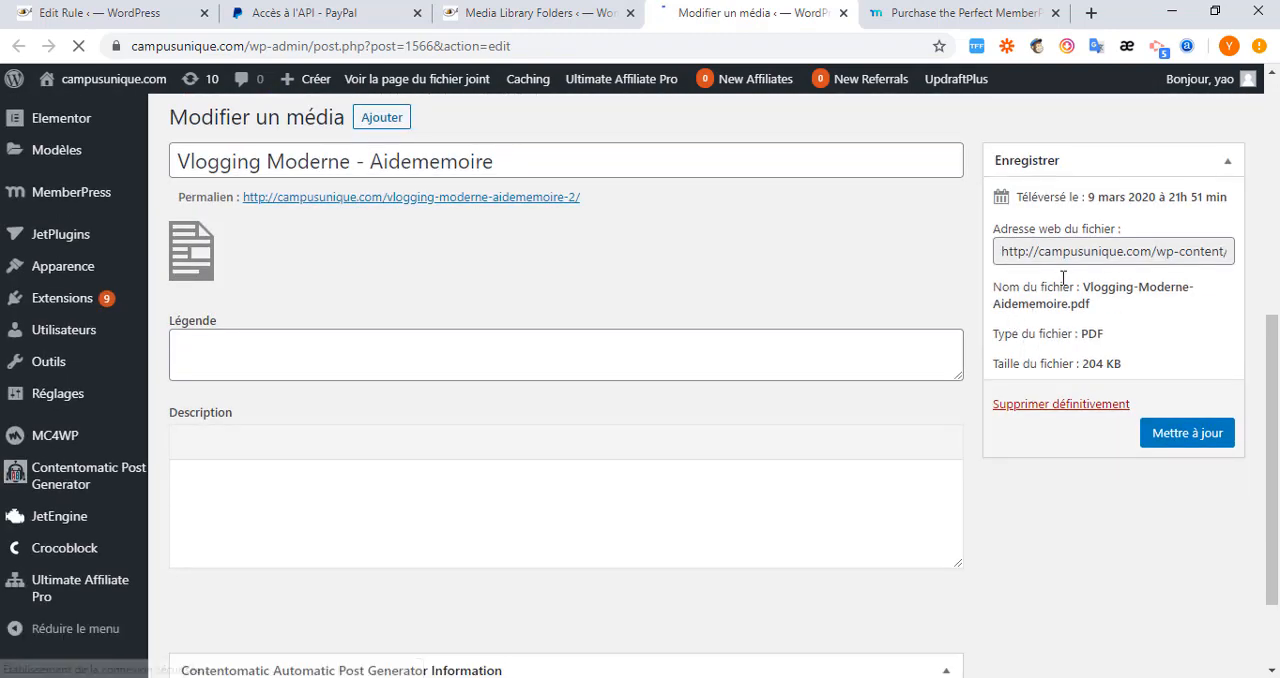
pyautogui.click(1124, 281)
pyautogui.rightClick(1124, 281)
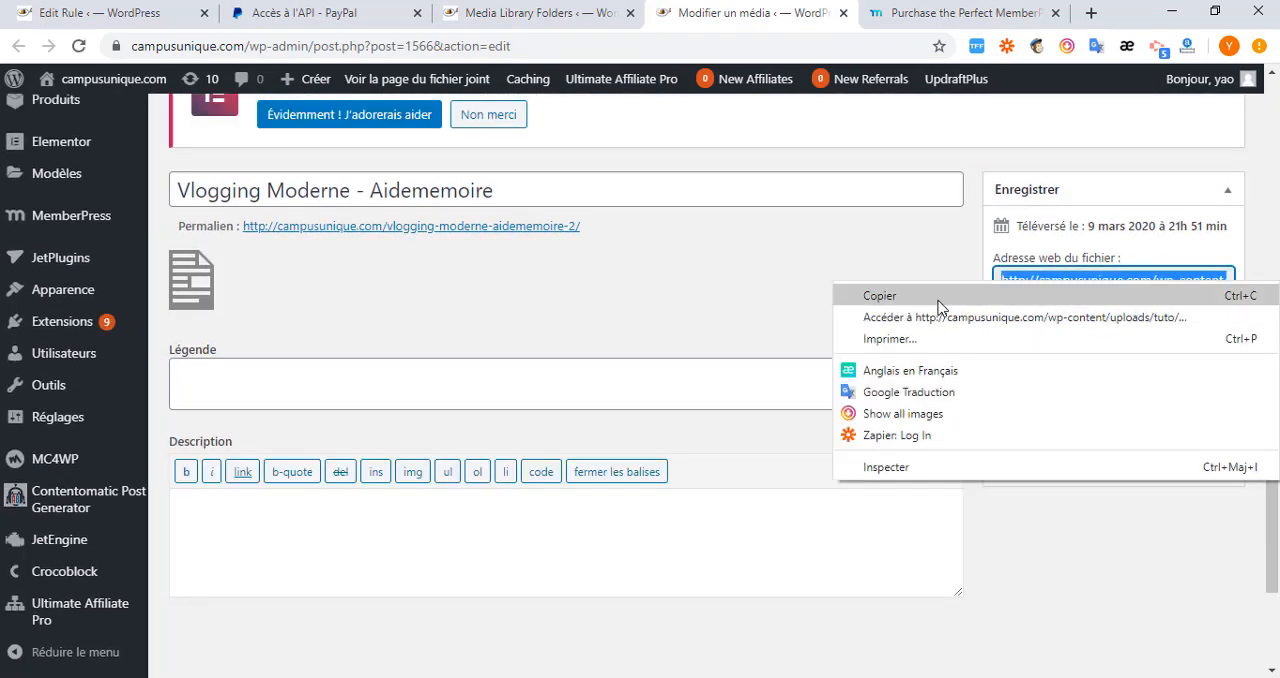
pyautogui.click(937, 297)
pyautogui.click(457, 397)
pyautogui.hotkey('ctrl', 'v')
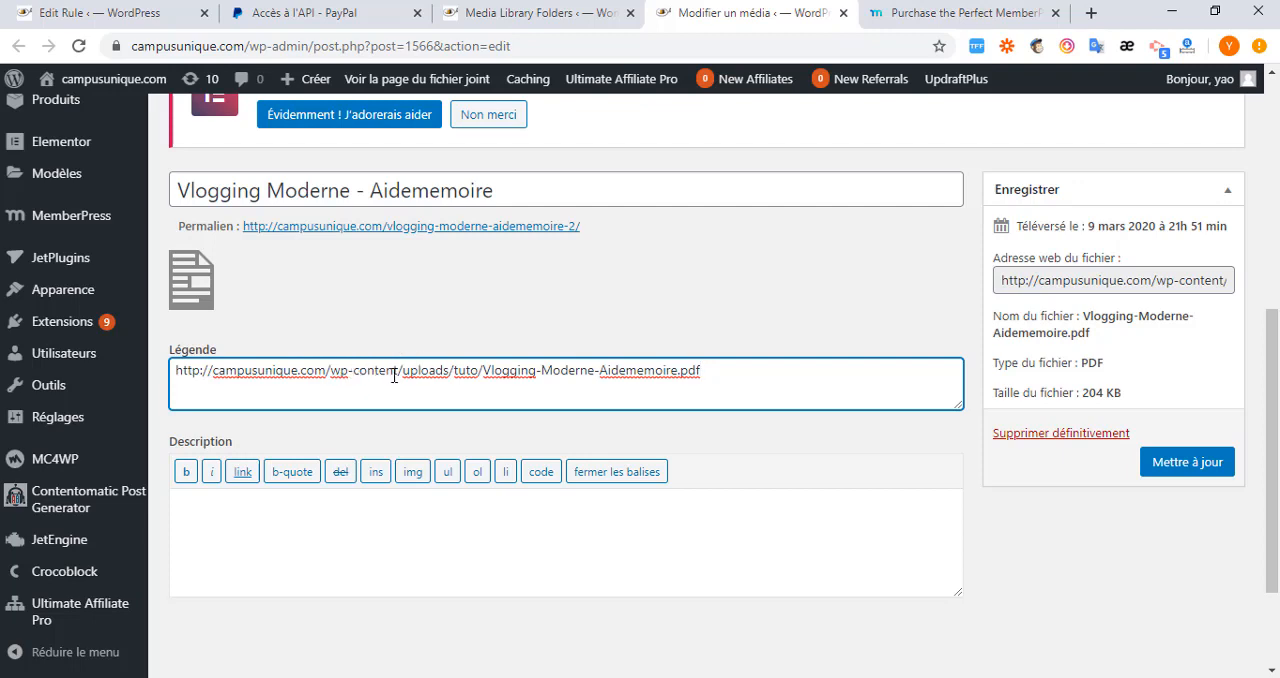
# Copy only the path "/wp-content/uploads/tuto/" from the file address in the caption.
pyautogui.doubleClick(463, 370)
pyautogui.click(455, 370)
pyautogui.moveTo(483, 372); pyautogui.dragTo(334, 378)
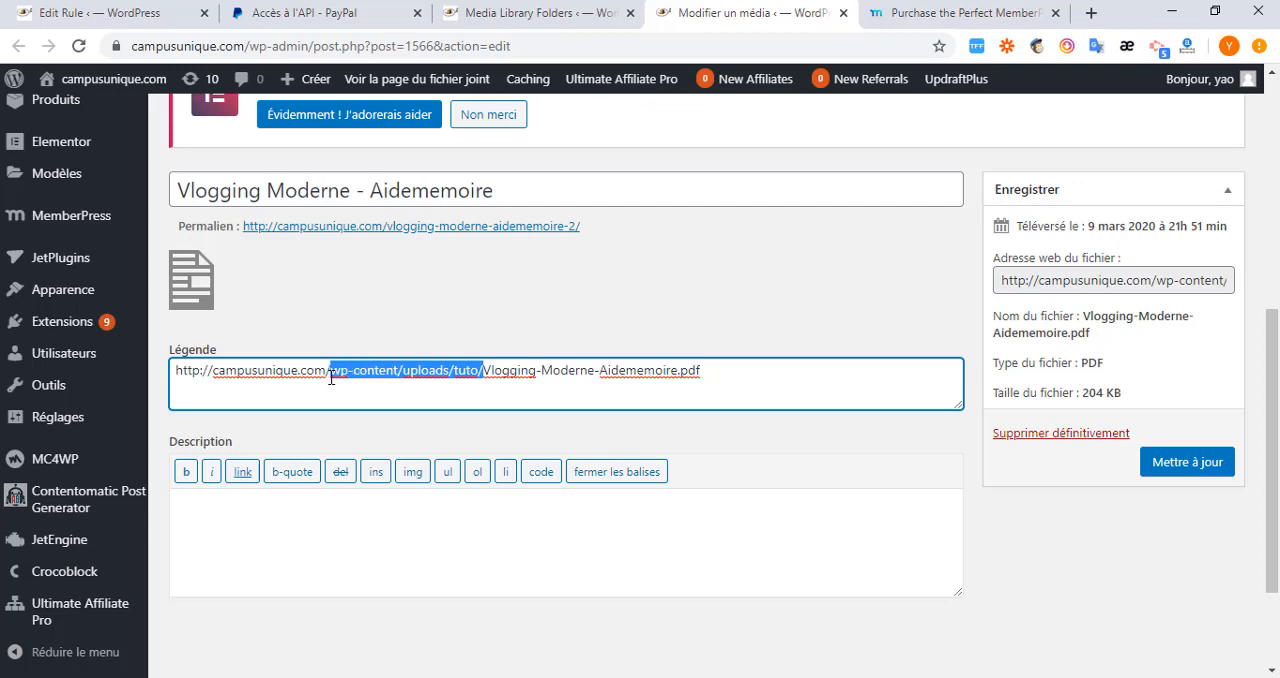
pyautogui.click(483, 372)
pyautogui.moveTo(483, 371); pyautogui.dragTo(331, 374)
pyautogui.rightClick(369, 372)
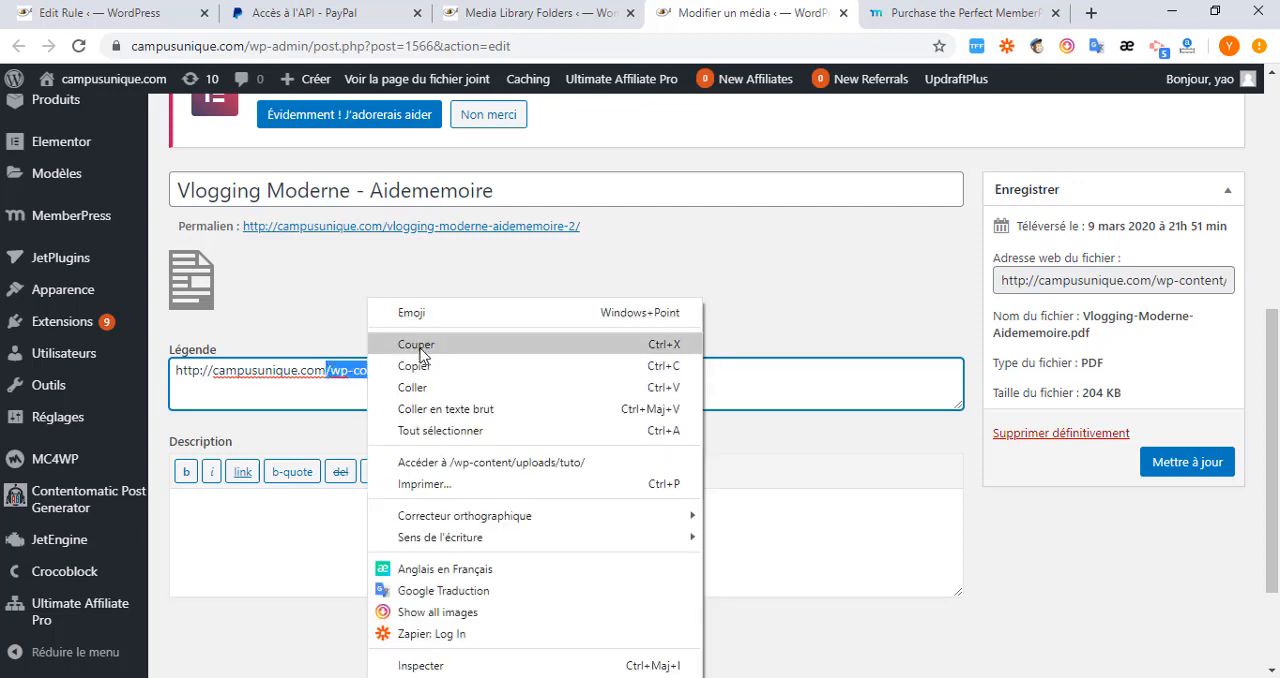
pyautogui.click(422, 363)
# Return to the MemberPress rule, set its protected content to Custom URI and paste "/wp-content/uploads/tuto/" as the URI.
pyautogui.click(130, 16)
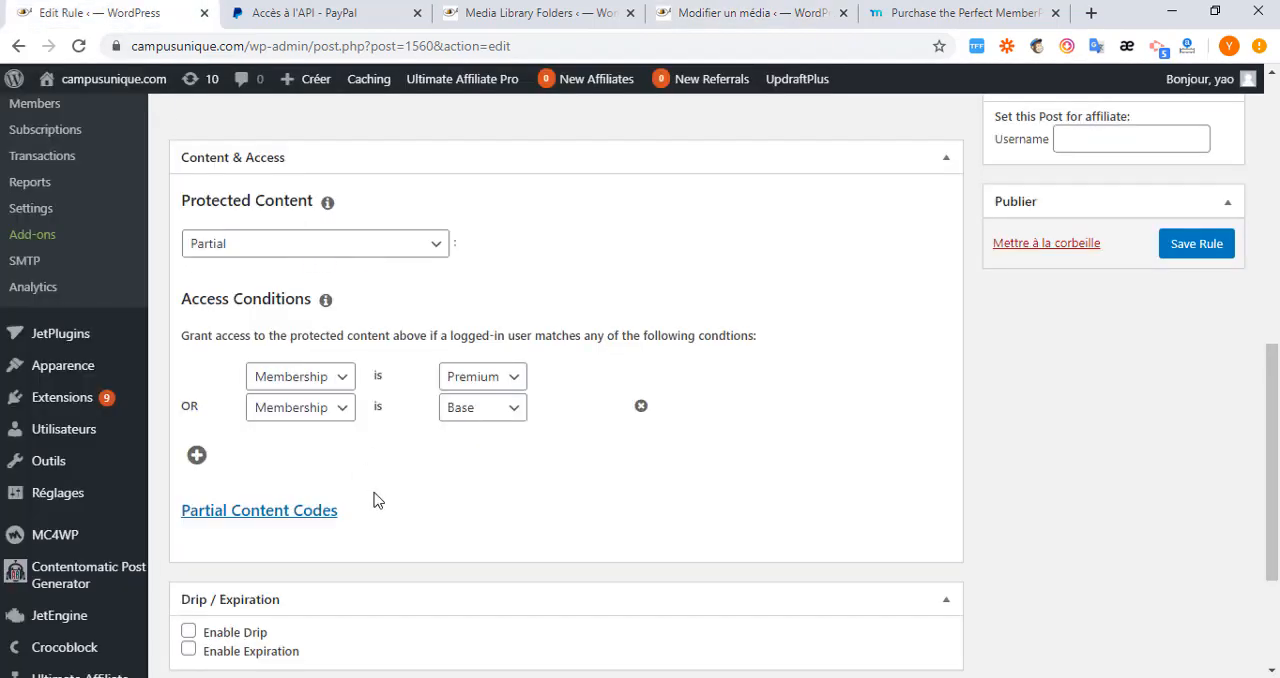
pyautogui.scroll(-3, 372, 510)
pyautogui.scroll(3, 364, 541)
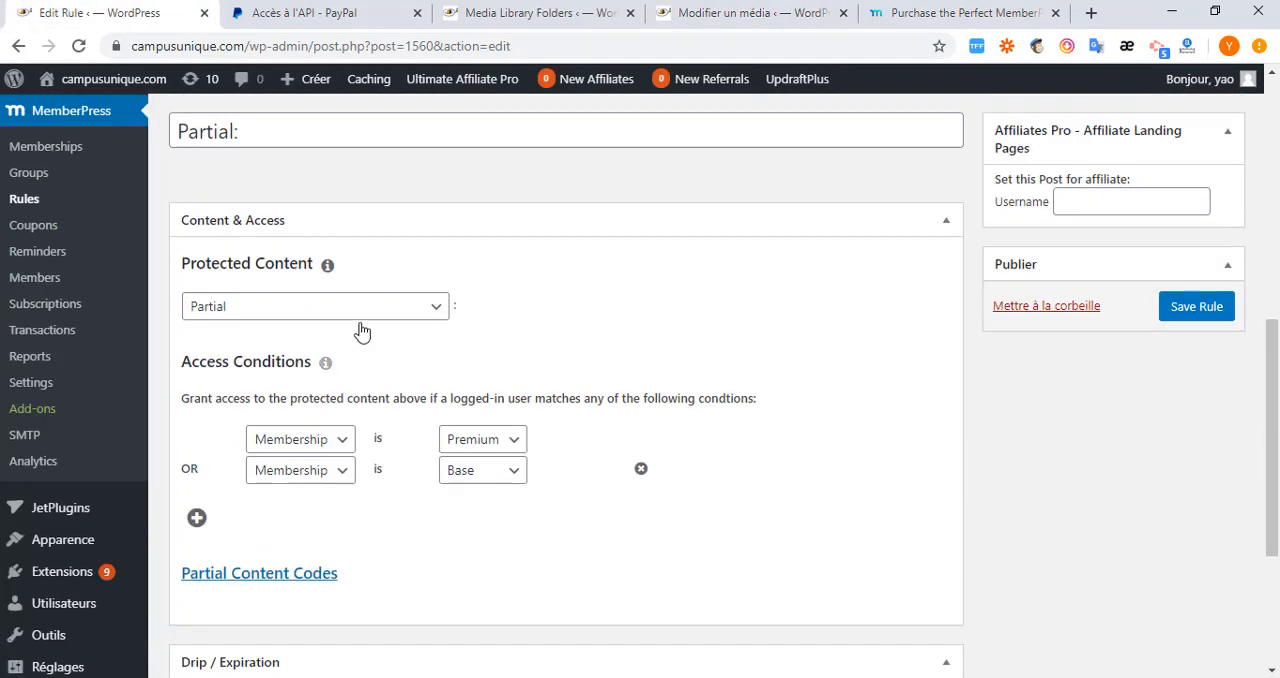
pyautogui.click(433, 310)
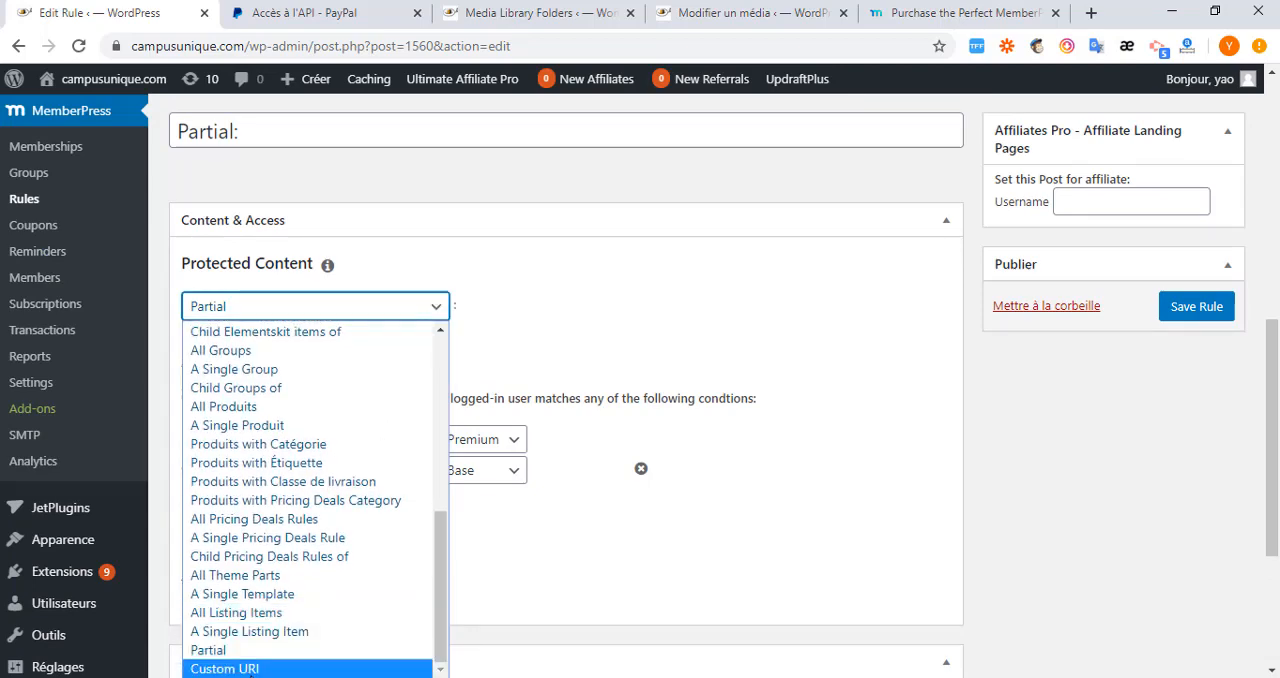
pyautogui.click(225, 668)
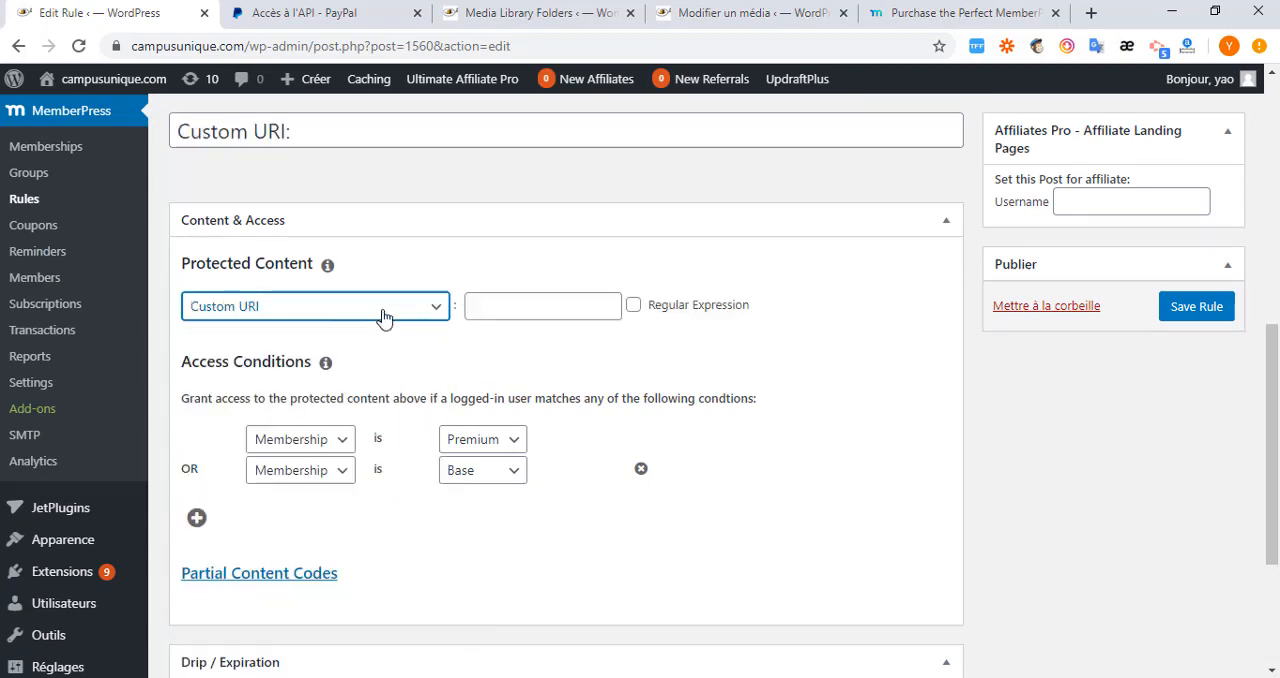
pyautogui.click(491, 309)
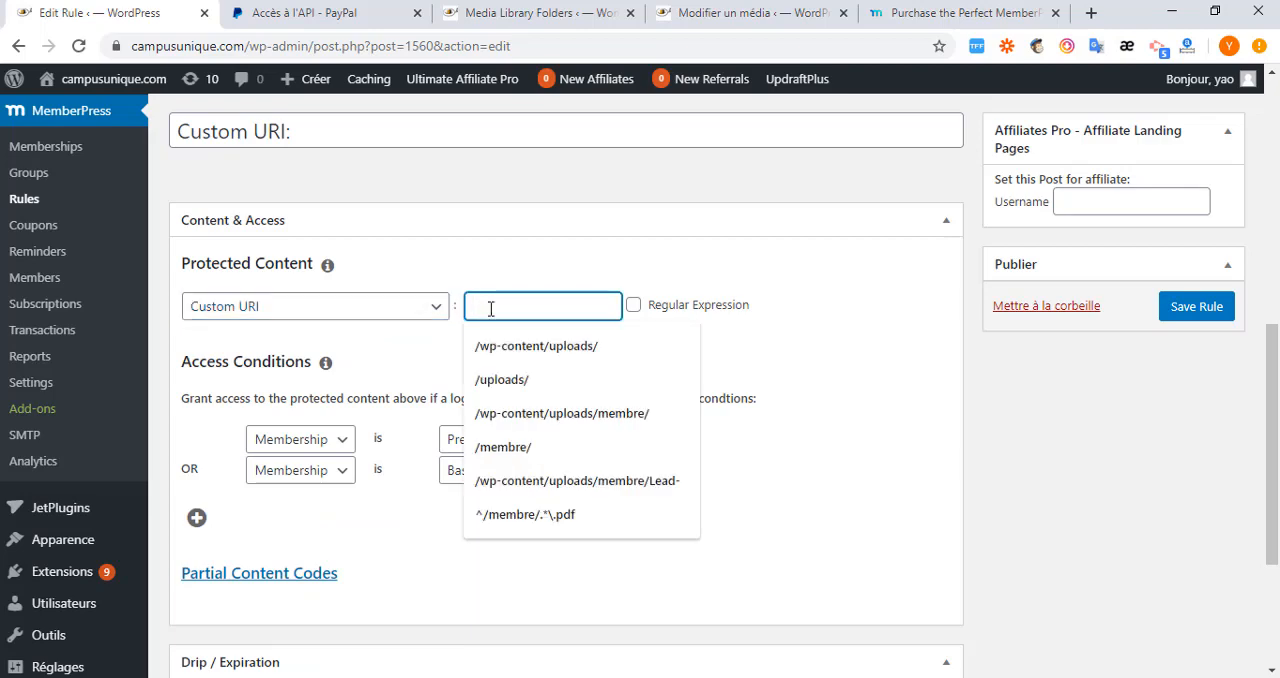
pyautogui.hotkey('ctrl', 'v')
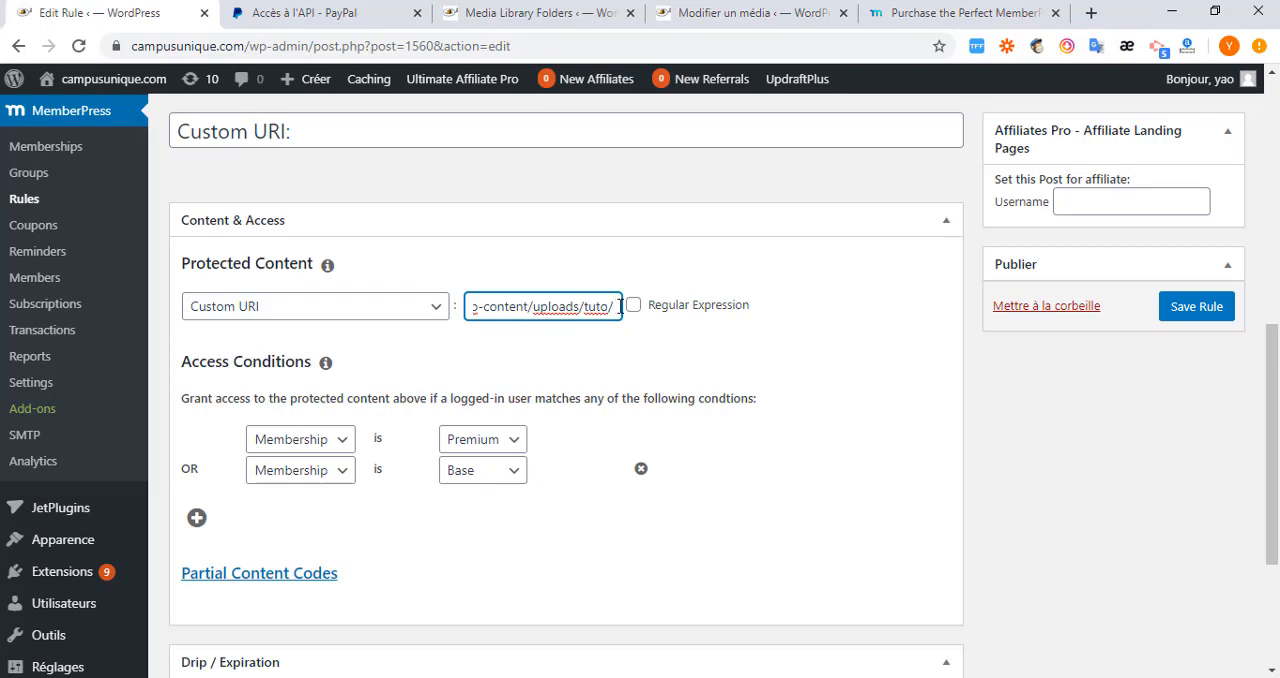
# Check the custom URI's full path and save the rule.
pyautogui.moveTo(595, 303); pyautogui.dragTo(443, 312)
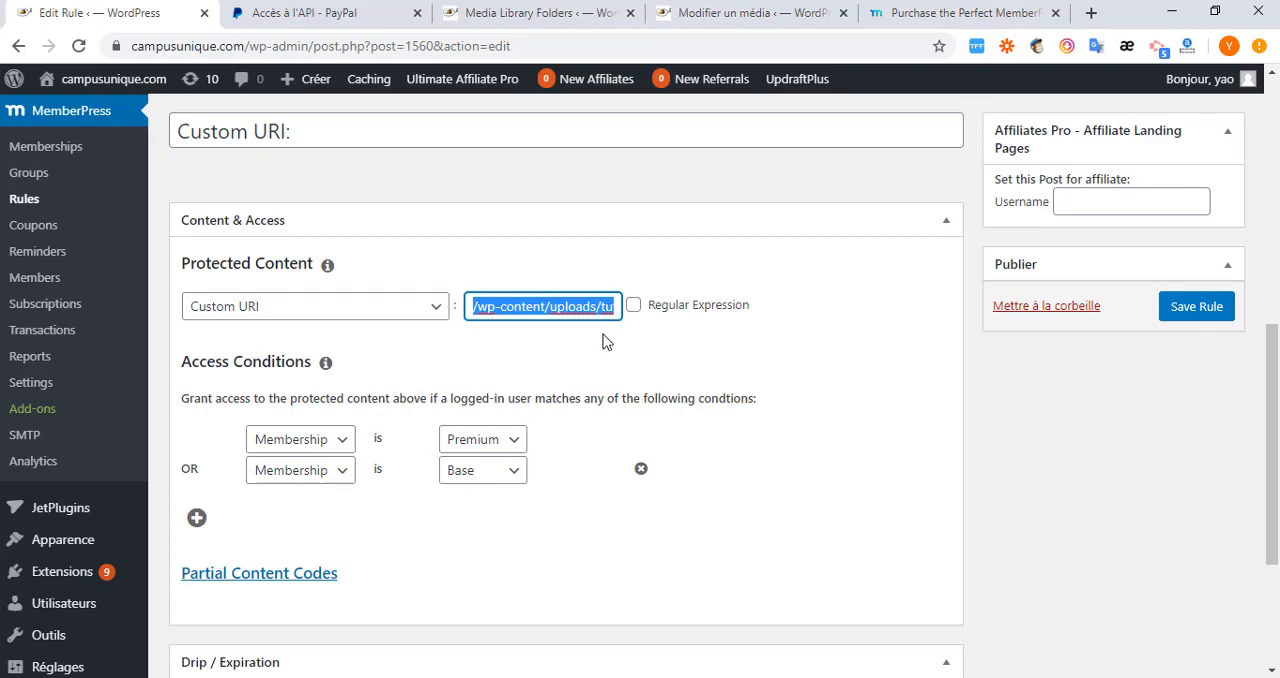
pyautogui.scroll(-2, 445, 440)
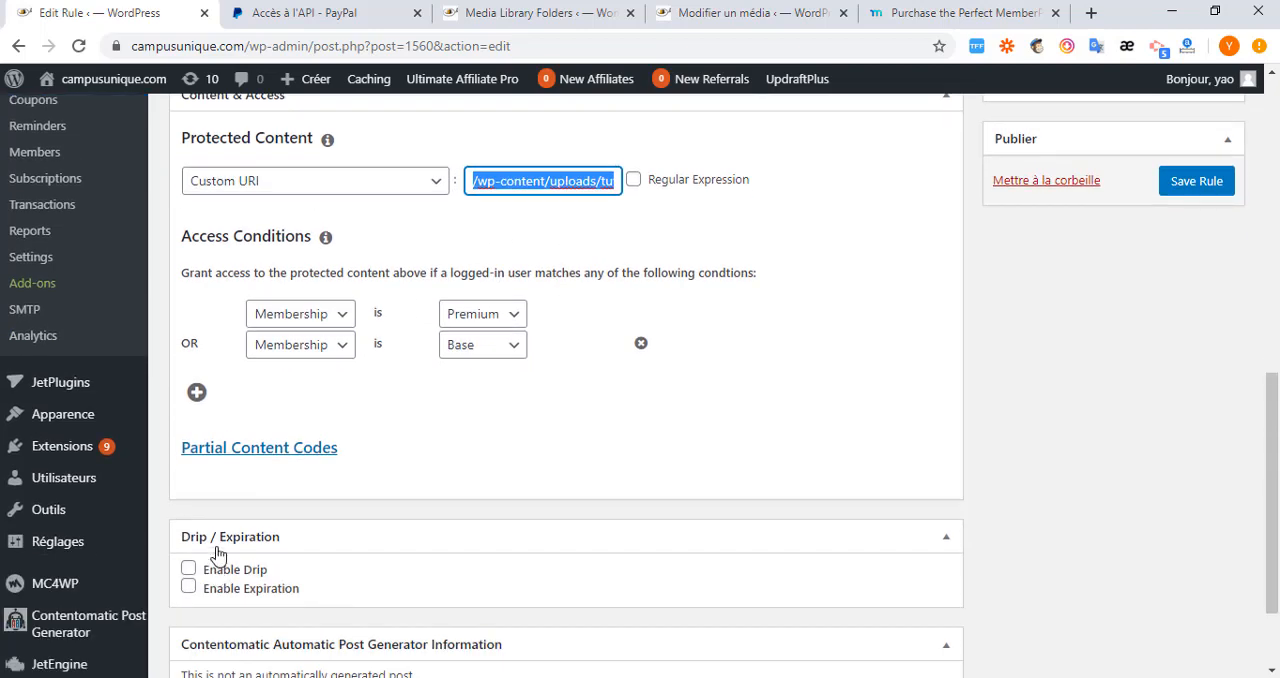
pyautogui.click(1210, 190)
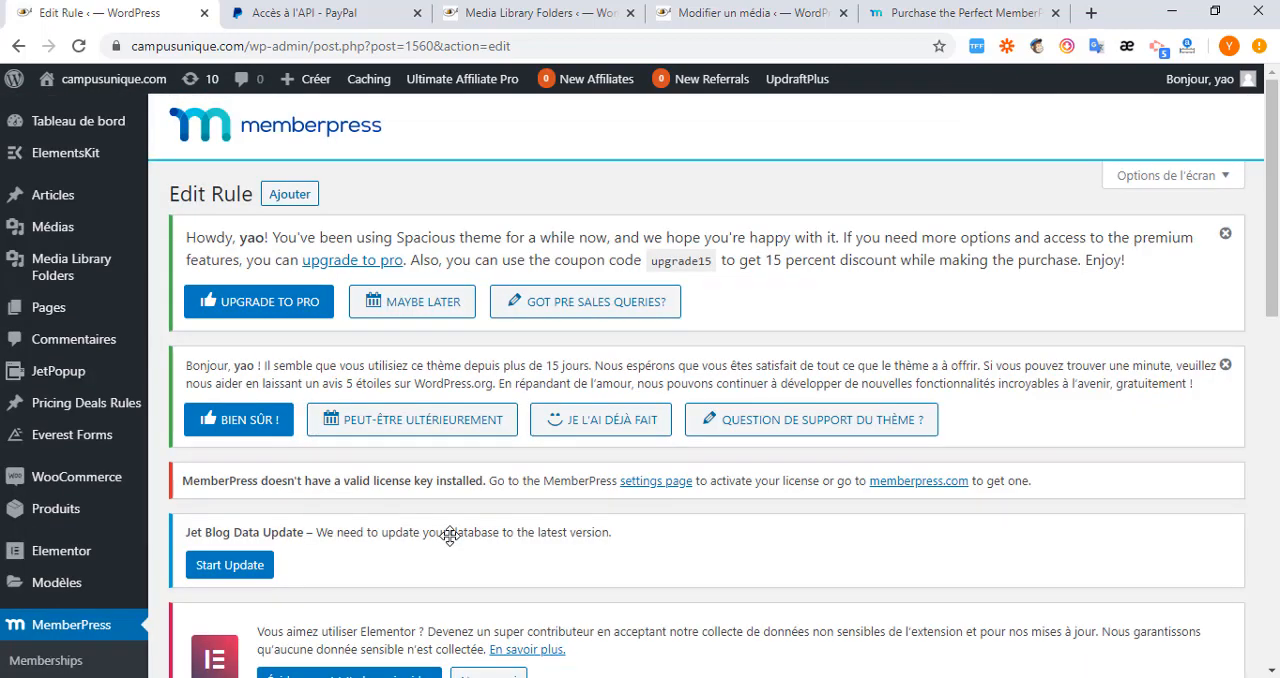
pyautogui.scroll(-7, 663, 386)
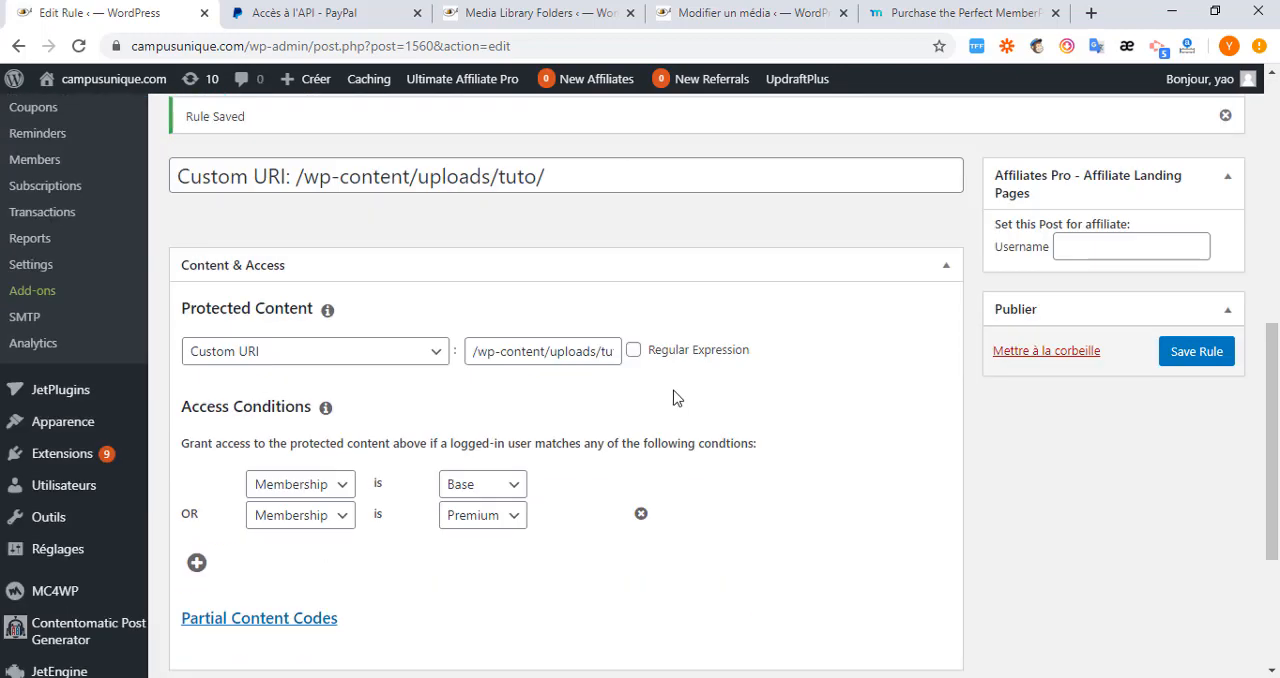
# Copy the full PDF address from the caption of the Vlogging Moderne - Aidememoire media item.
pyautogui.click(758, 14)
pyautogui.click(754, 386)
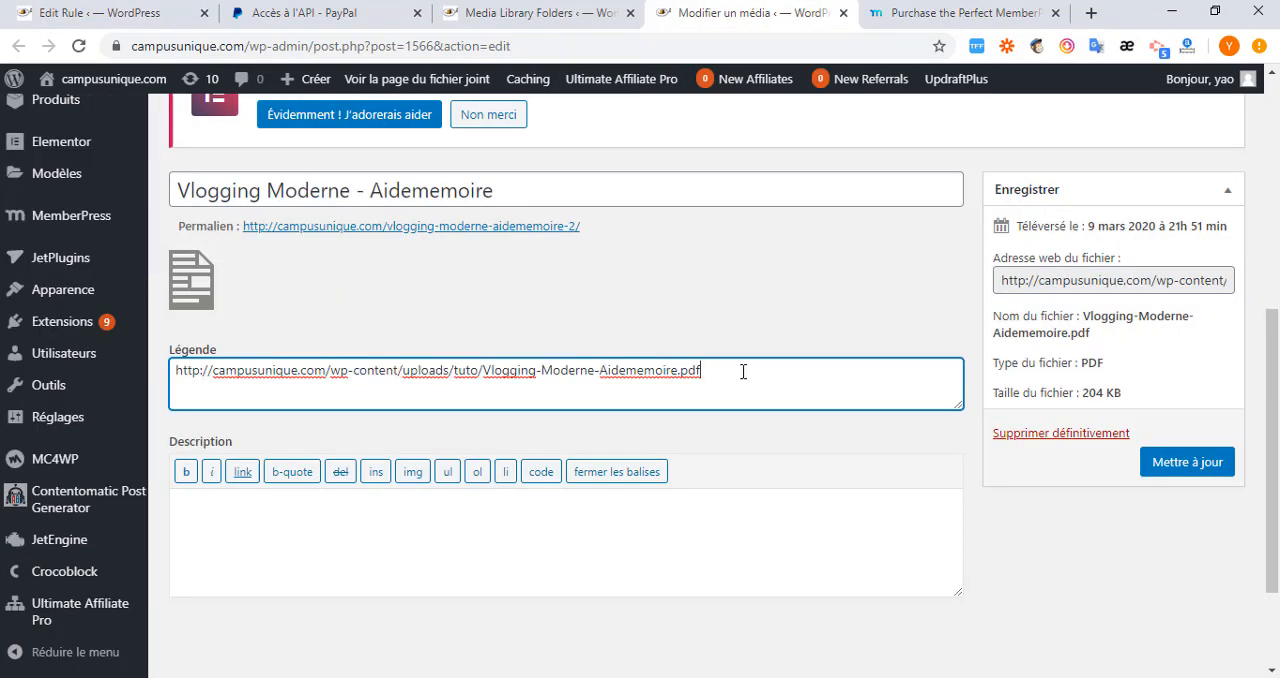
pyautogui.moveTo(720, 371); pyautogui.dragTo(177, 363)
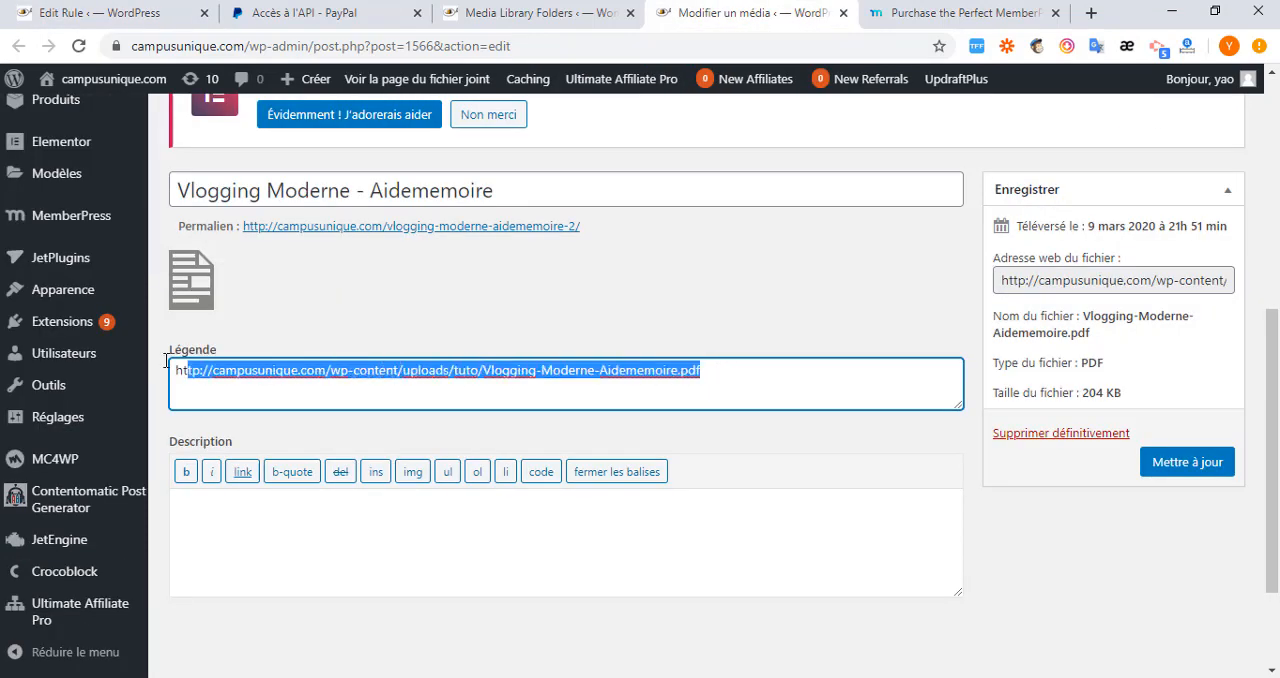
pyautogui.rightClick(250, 373)
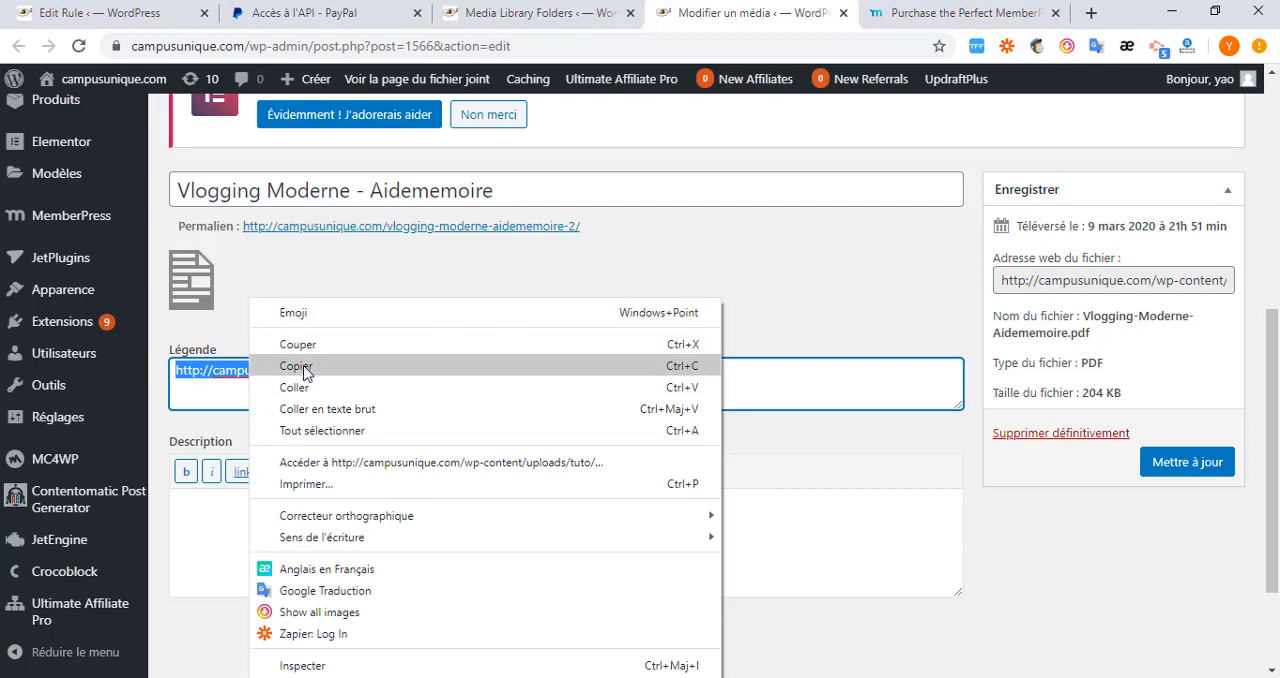
pyautogui.click(350, 363)
pyautogui.hotkey('alt', 'Tab')
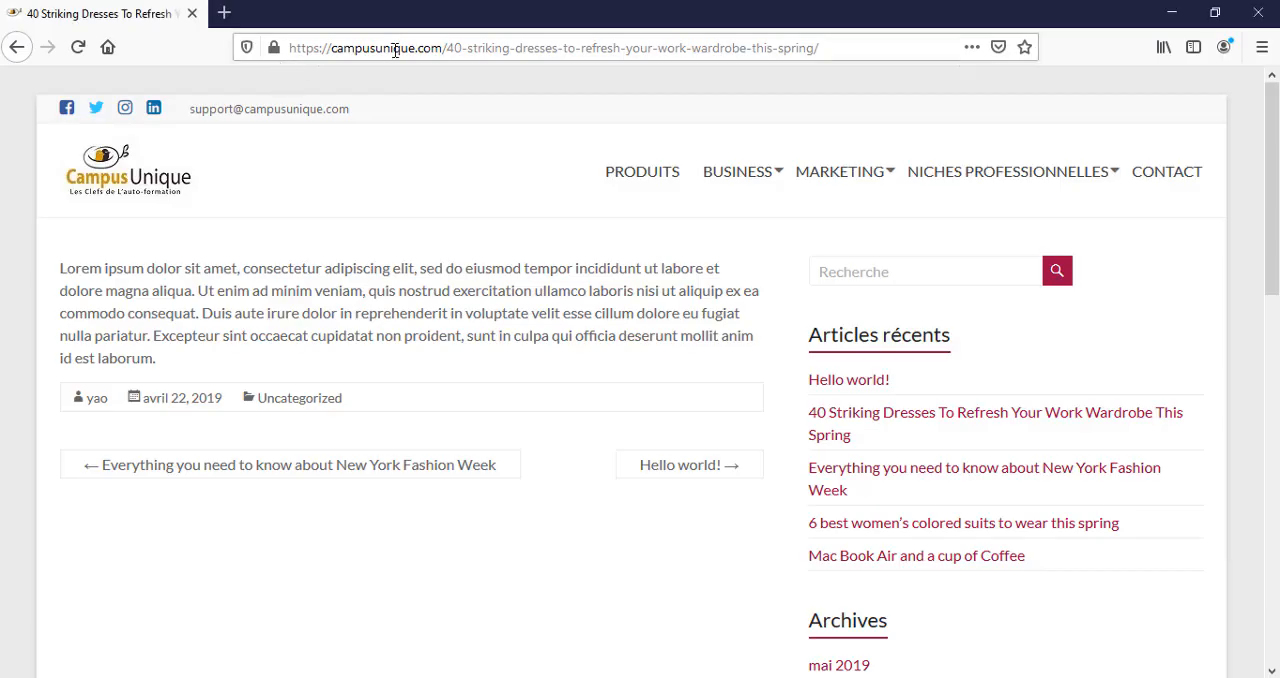
pyautogui.click(388, 50)
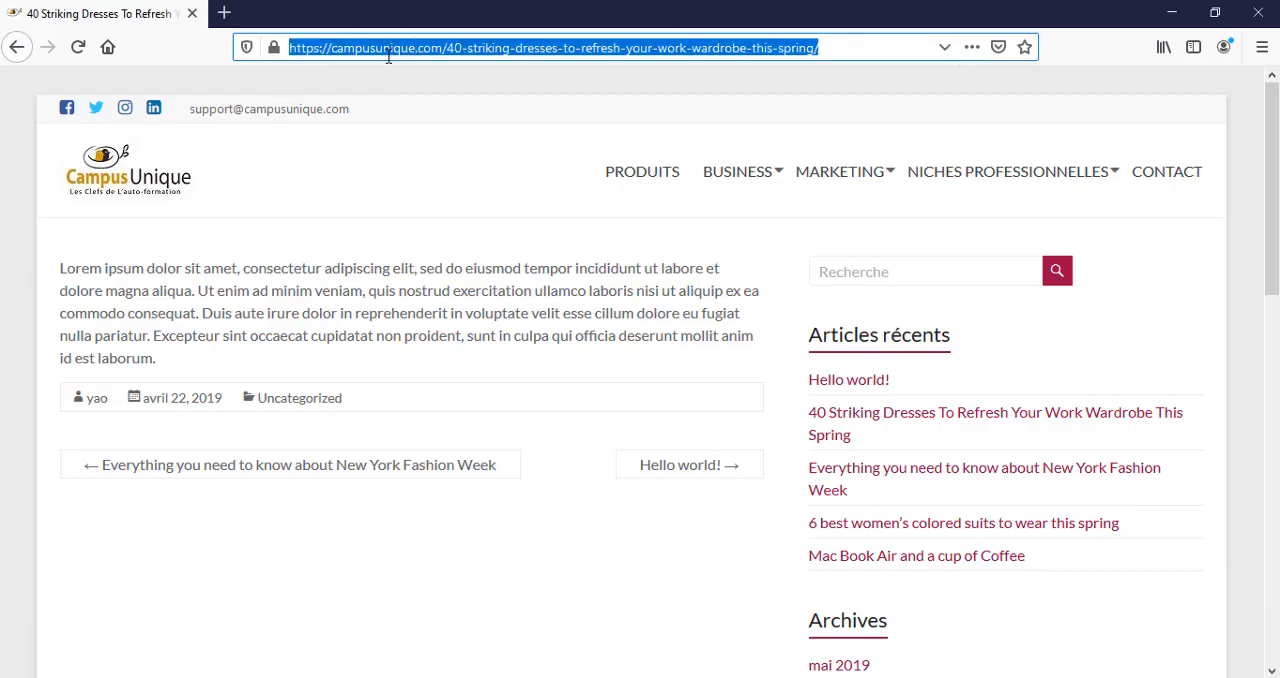
pyautogui.hotkey('ctrl', 'v')
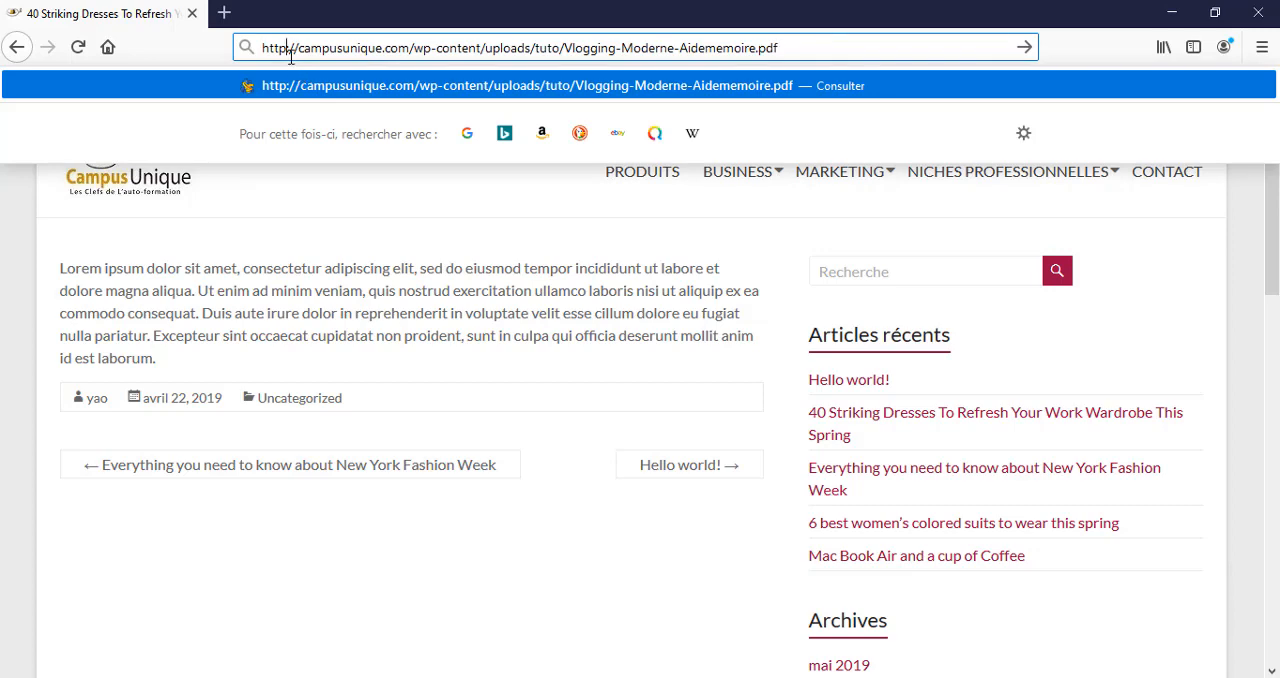
pyautogui.write('s')
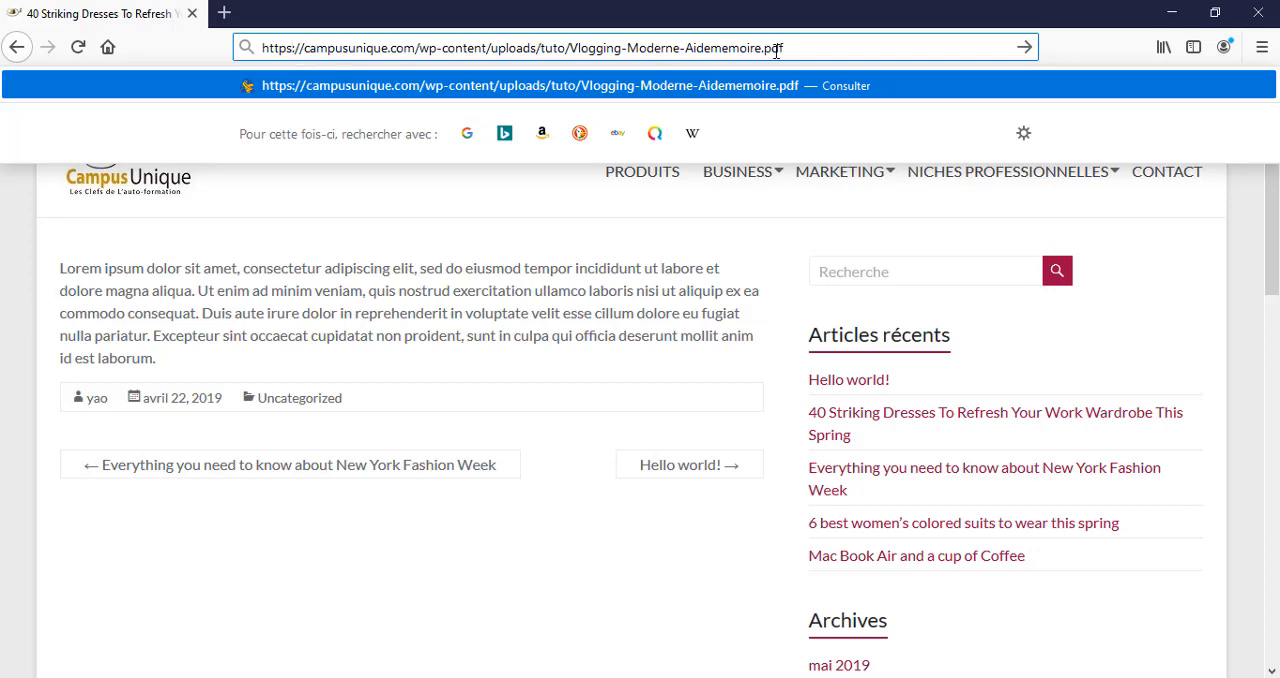
pyautogui.press('Return')
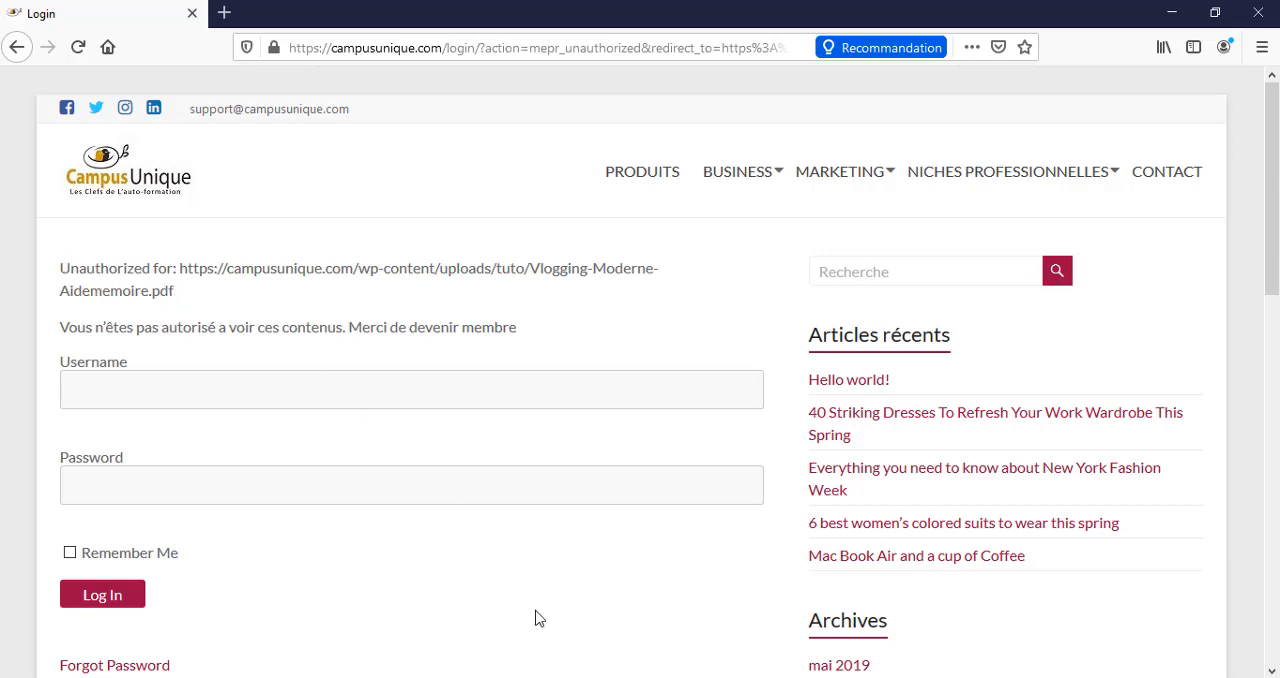
# Return to the WordPress admin in Chrome and enable redirecting unauthorized visitors to a specific URL in MemberPress's page settings.
pyautogui.click(640, 643)
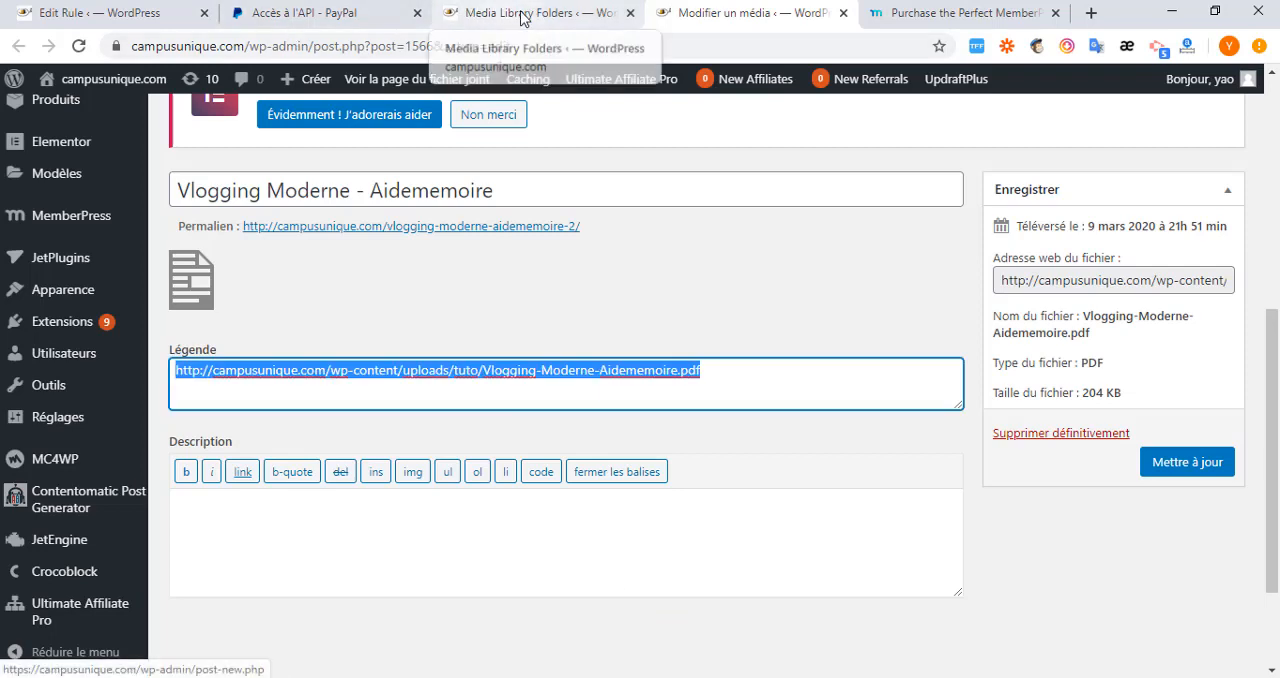
pyautogui.click(524, 19)
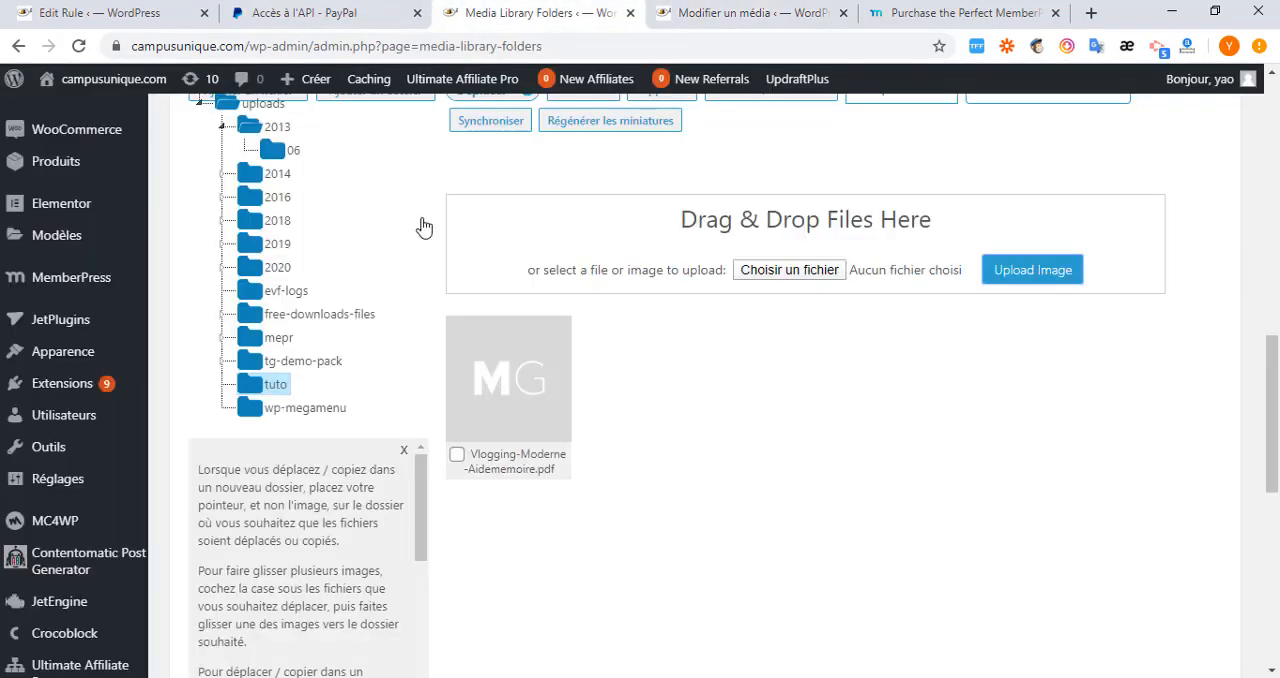
pyautogui.click(735, 16)
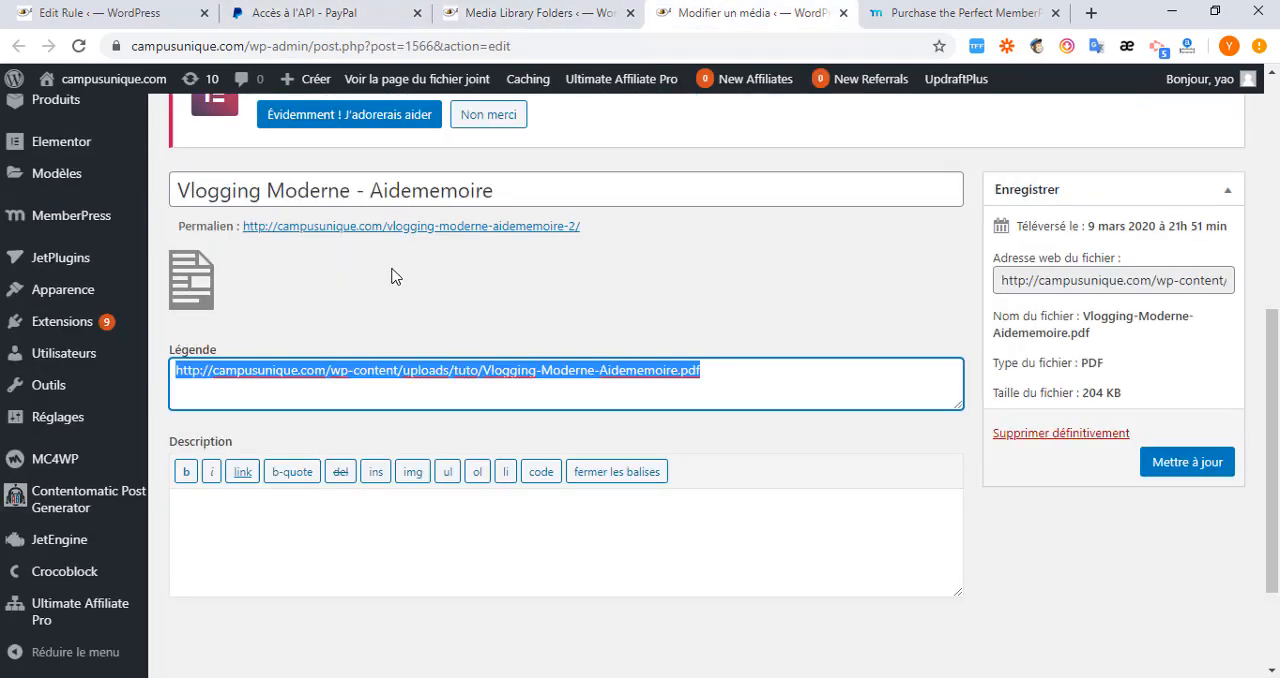
pyautogui.scroll(-2, 30, 330)
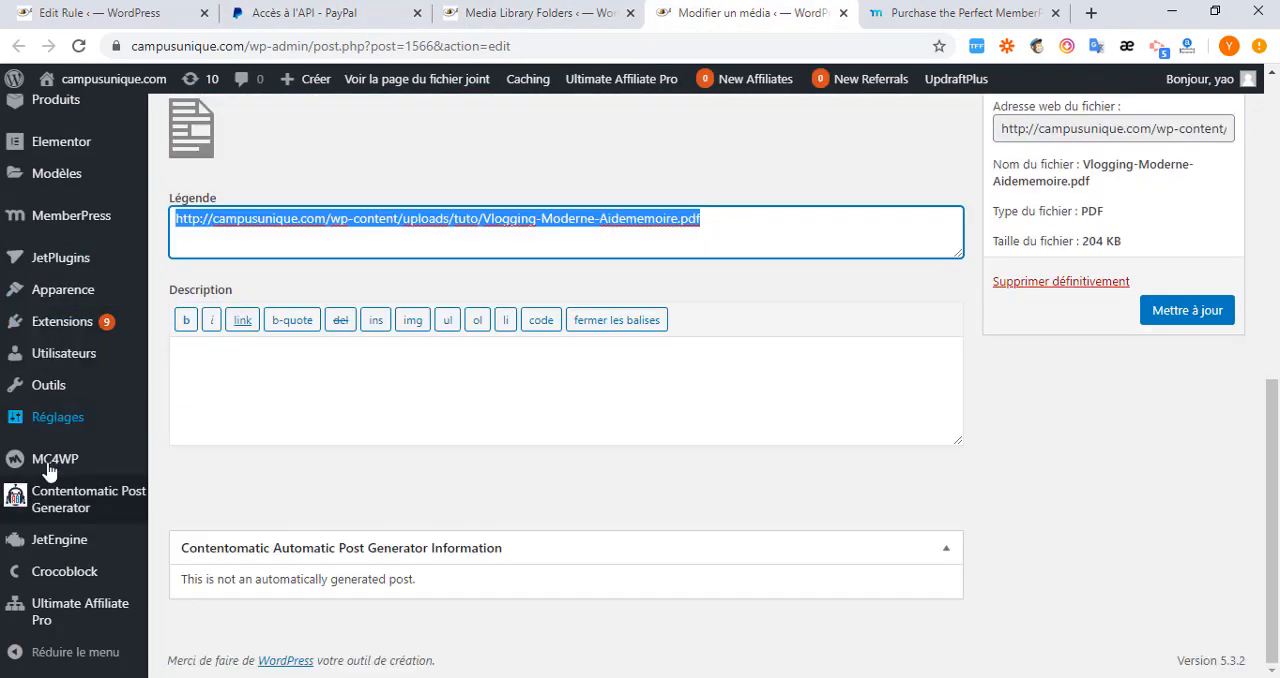
pyautogui.scroll(4, 30, 335)
pyautogui.moveTo(57, 474)
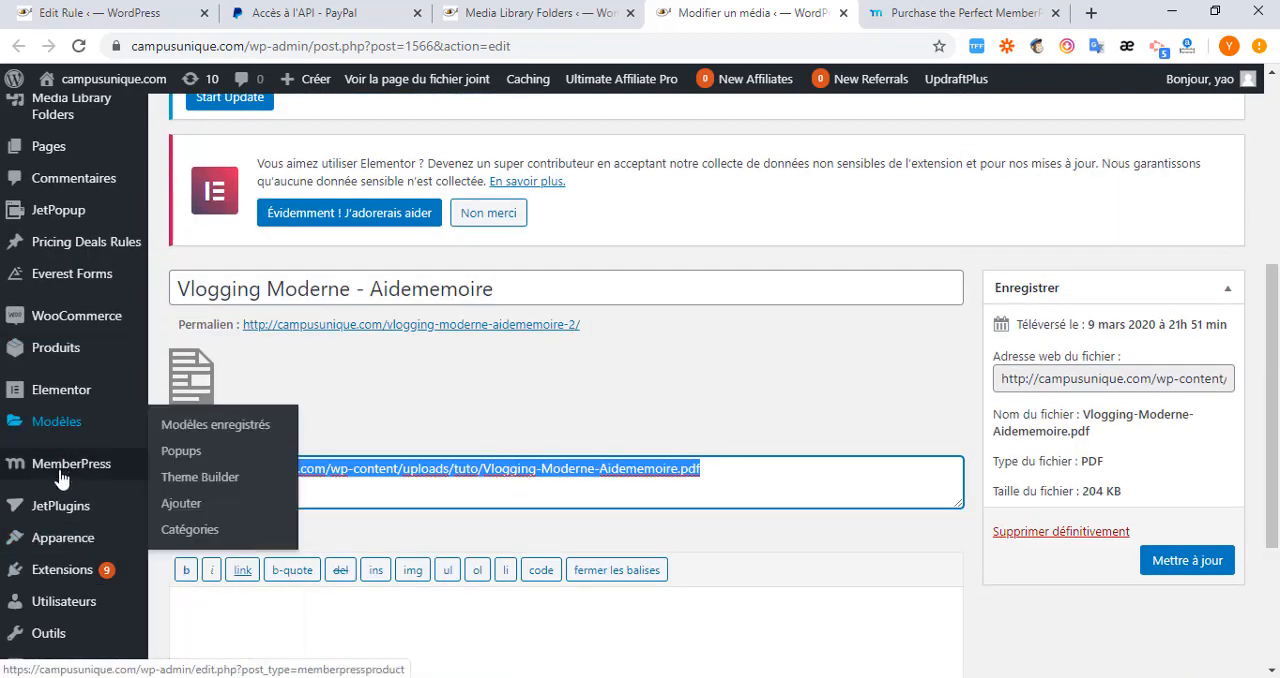
pyautogui.click(183, 545)
pyautogui.scroll(-5, 485, 540)
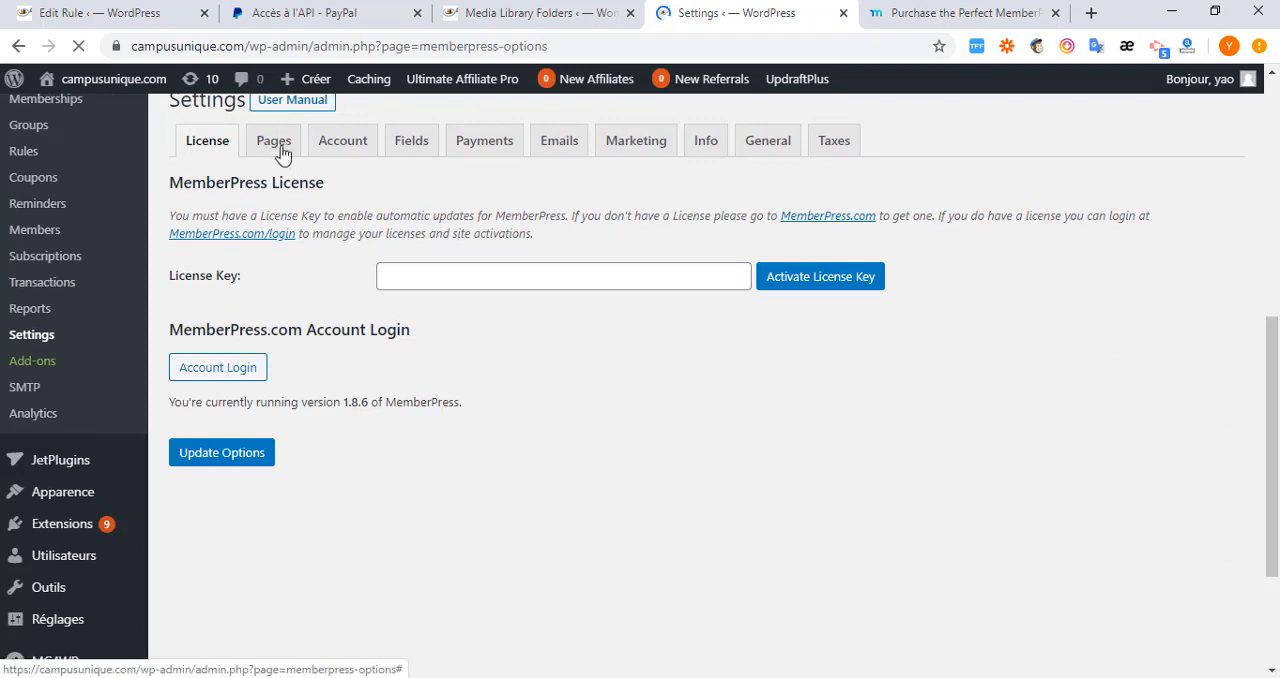
pyautogui.click(278, 150)
pyautogui.scroll(-3, 430, 340)
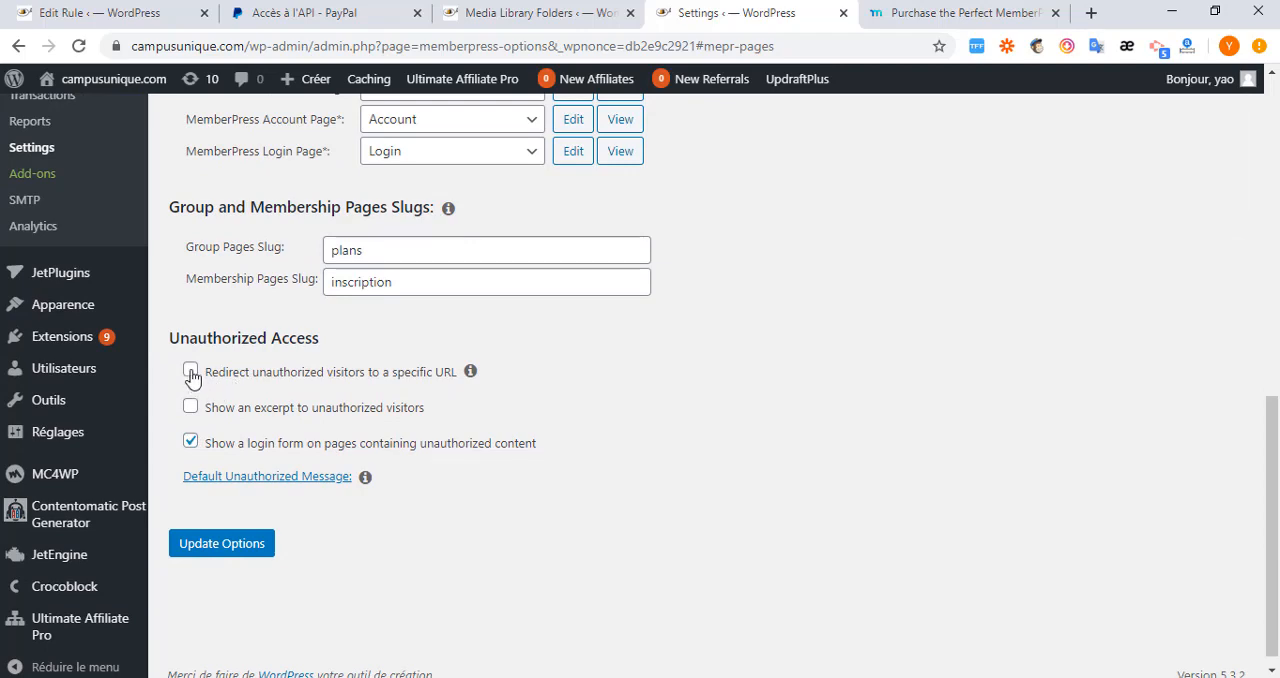
pyautogui.click(190, 372)
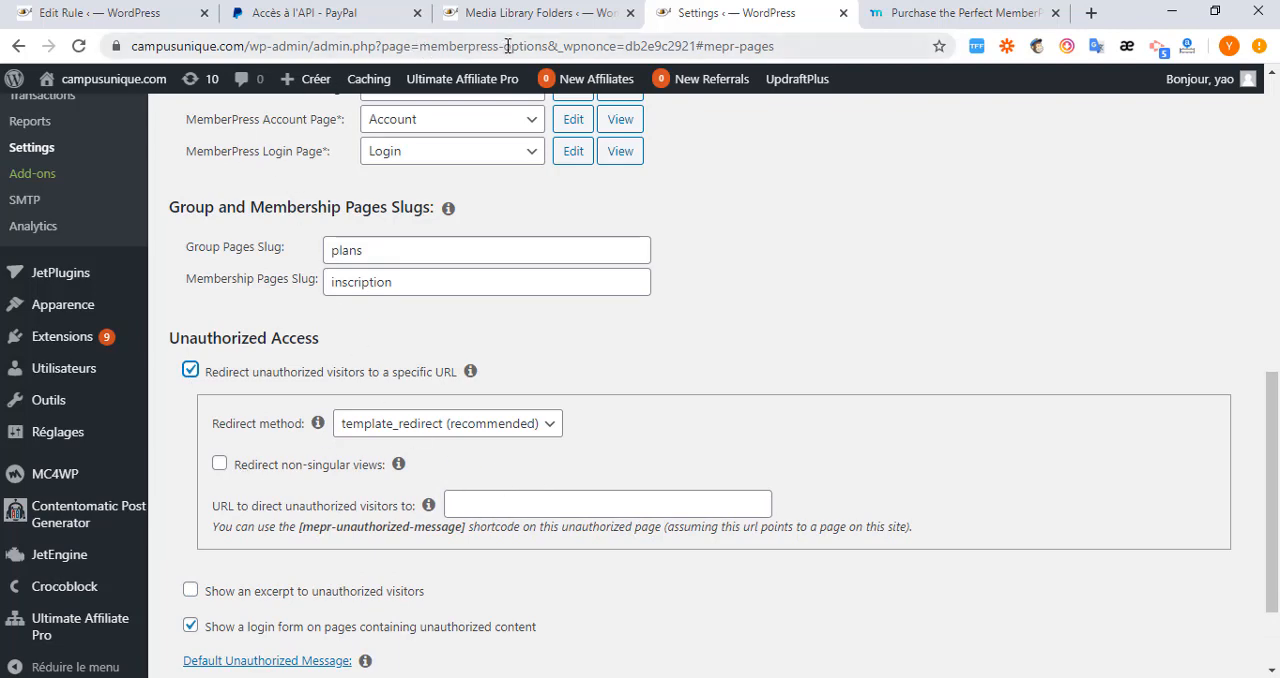
# Open the MemberPress groups and copy the URL of the membre group.
pyautogui.click(535, 13)
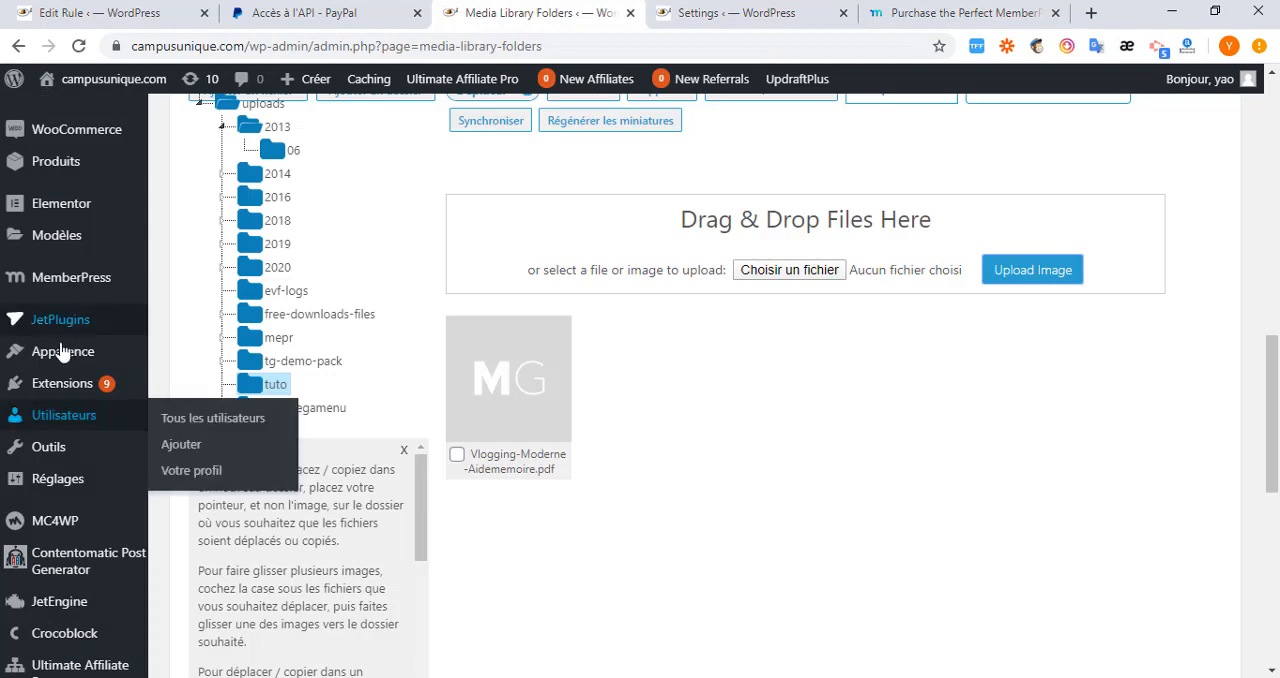
pyautogui.moveTo(100, 287)
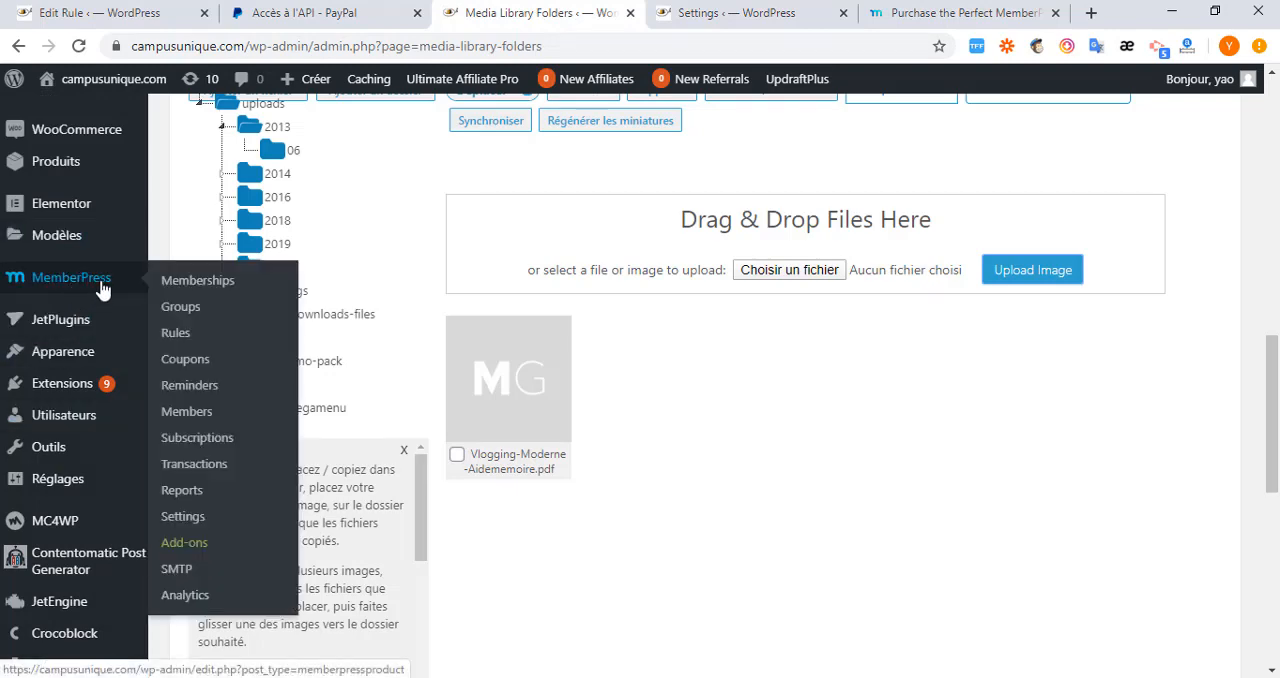
pyautogui.click(181, 316)
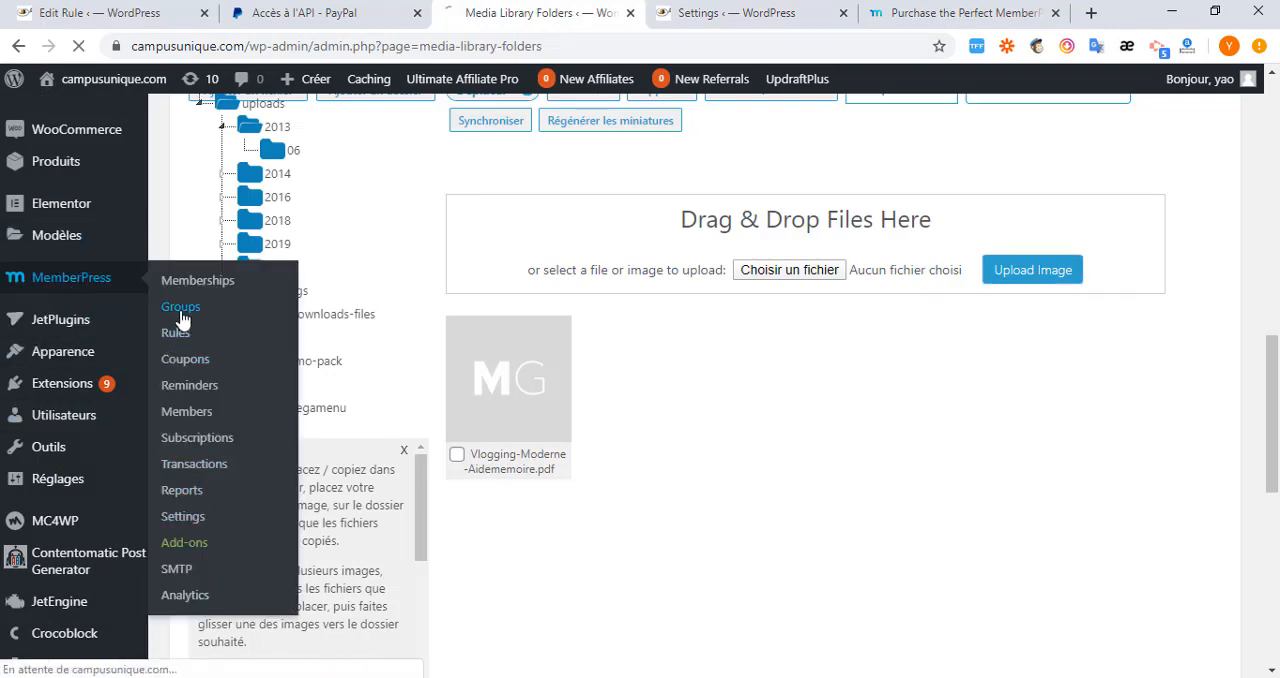
pyautogui.scroll(-6, 437, 366)
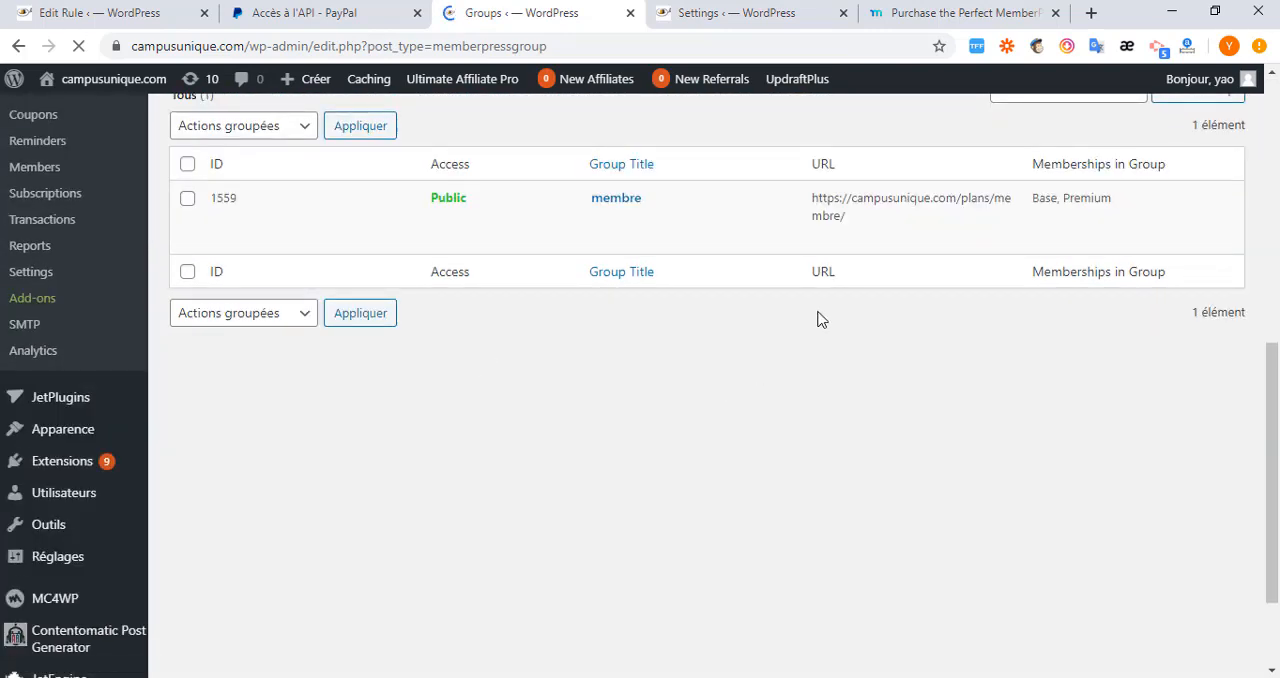
pyautogui.tripleClick(876, 210)
pyautogui.rightClick(850, 226)
pyautogui.click(880, 247)
pyautogui.click(735, 13)
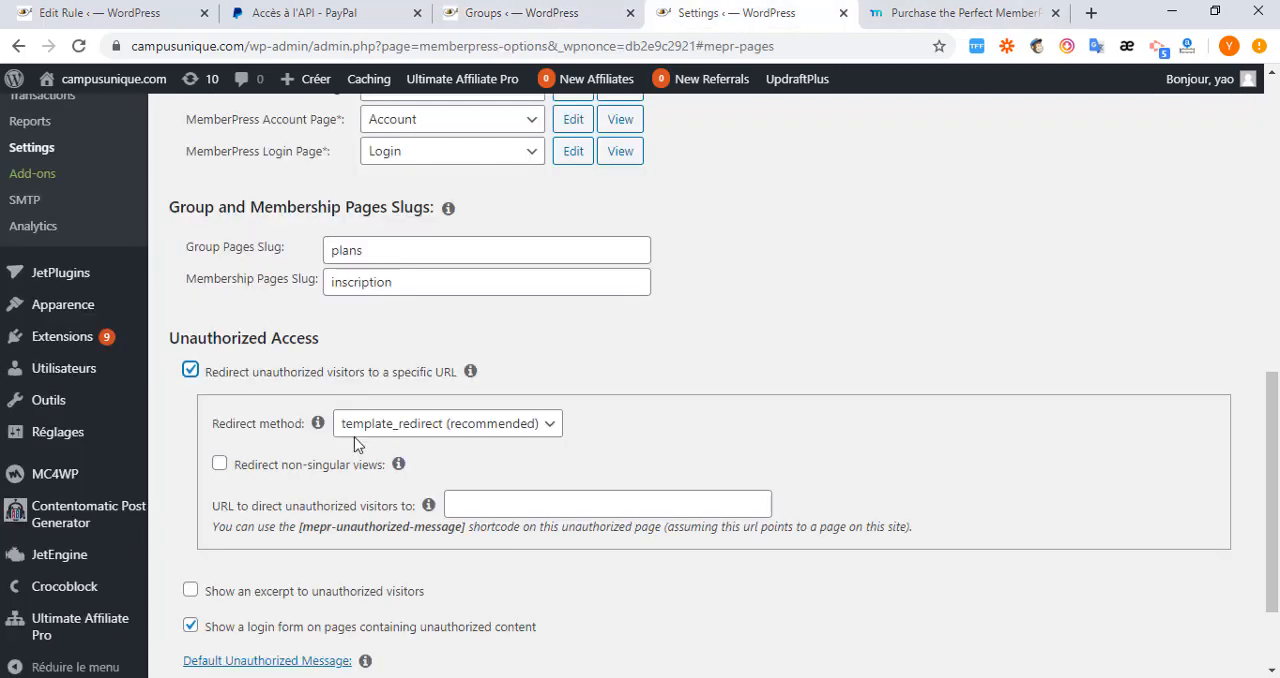
pyautogui.click(505, 511)
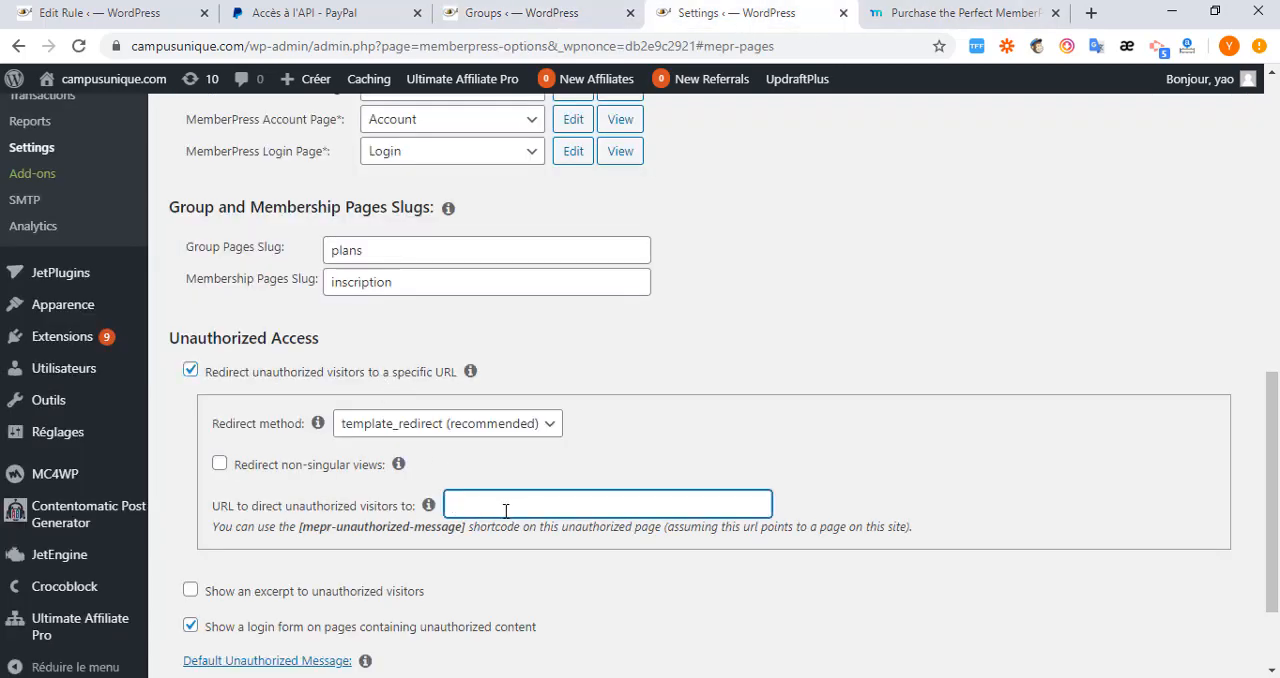
pyautogui.hotkey('ctrl', 'v')
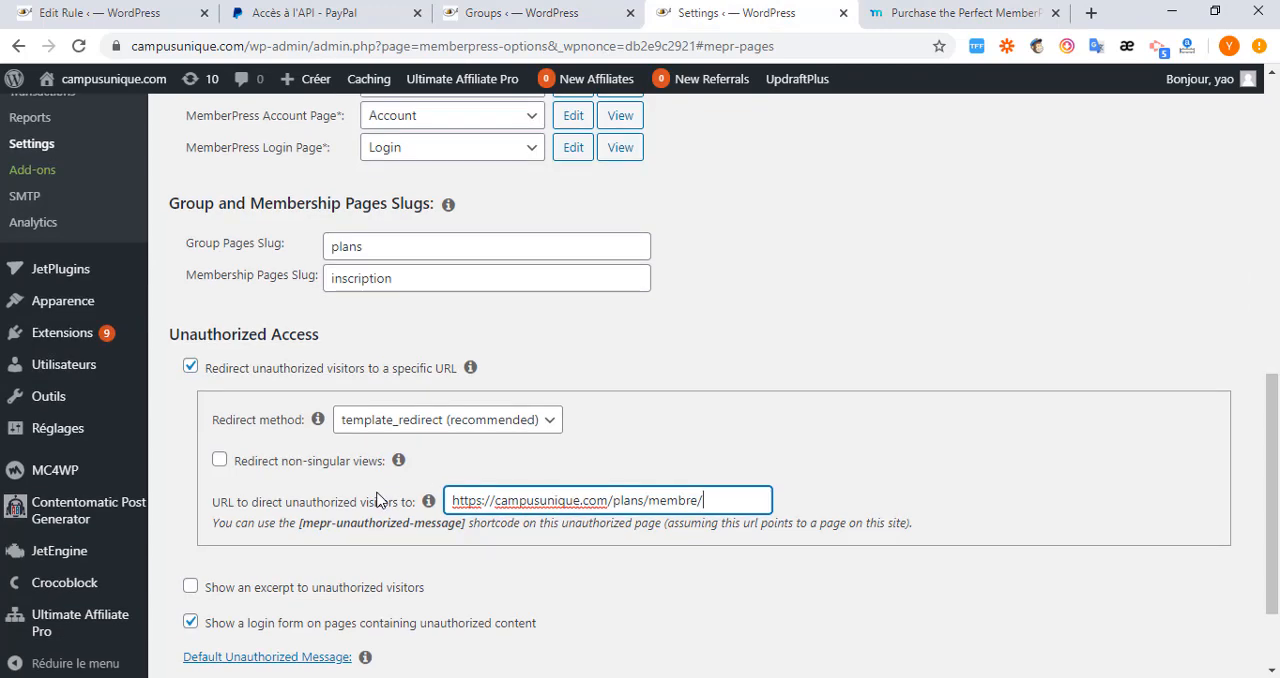
pyautogui.scroll(-2, 300, 560)
pyautogui.click(222, 600)
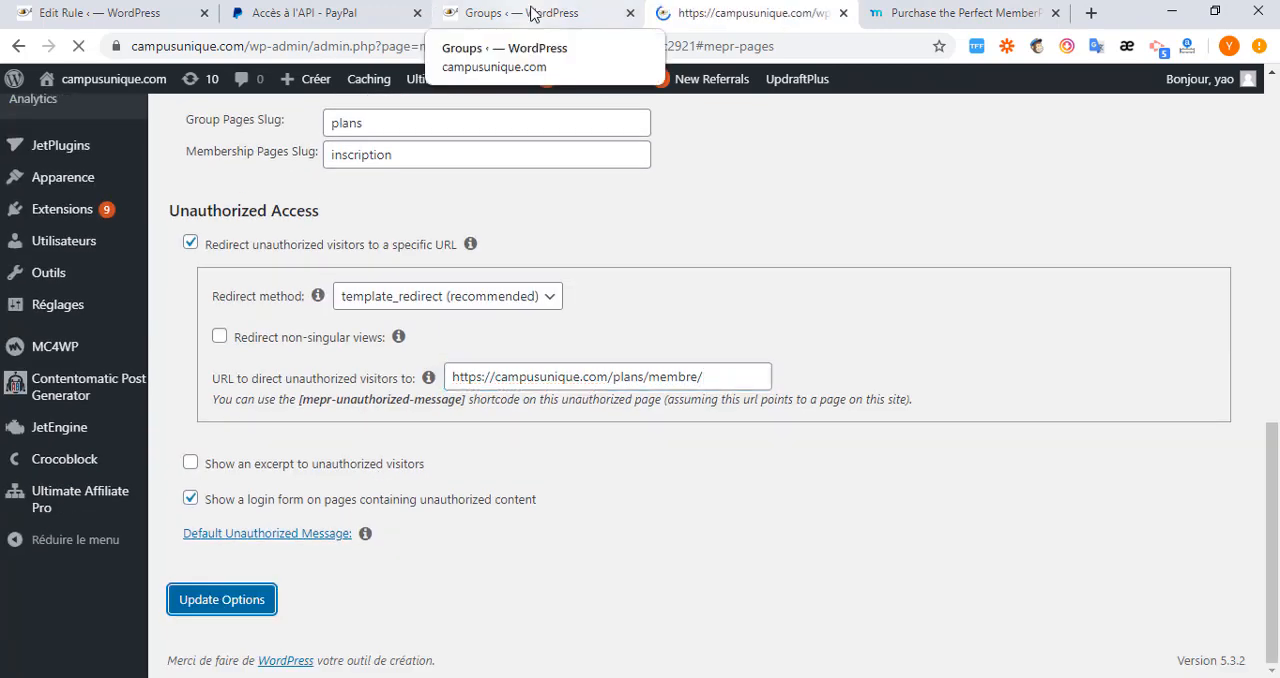
# Open the details of Vlogging-Moderne-Aidememoire.pdf from the tuto folder in Media Library Folders.
pyautogui.click(531, 13)
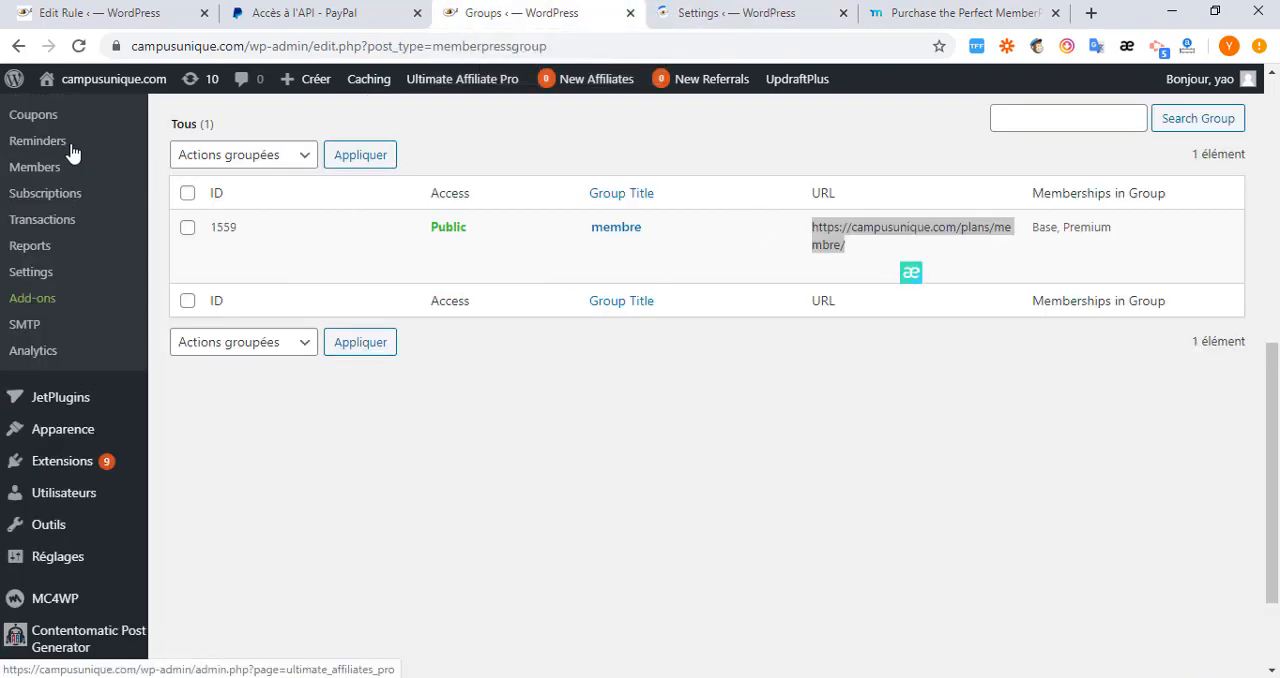
pyautogui.scroll(4, 70, 195)
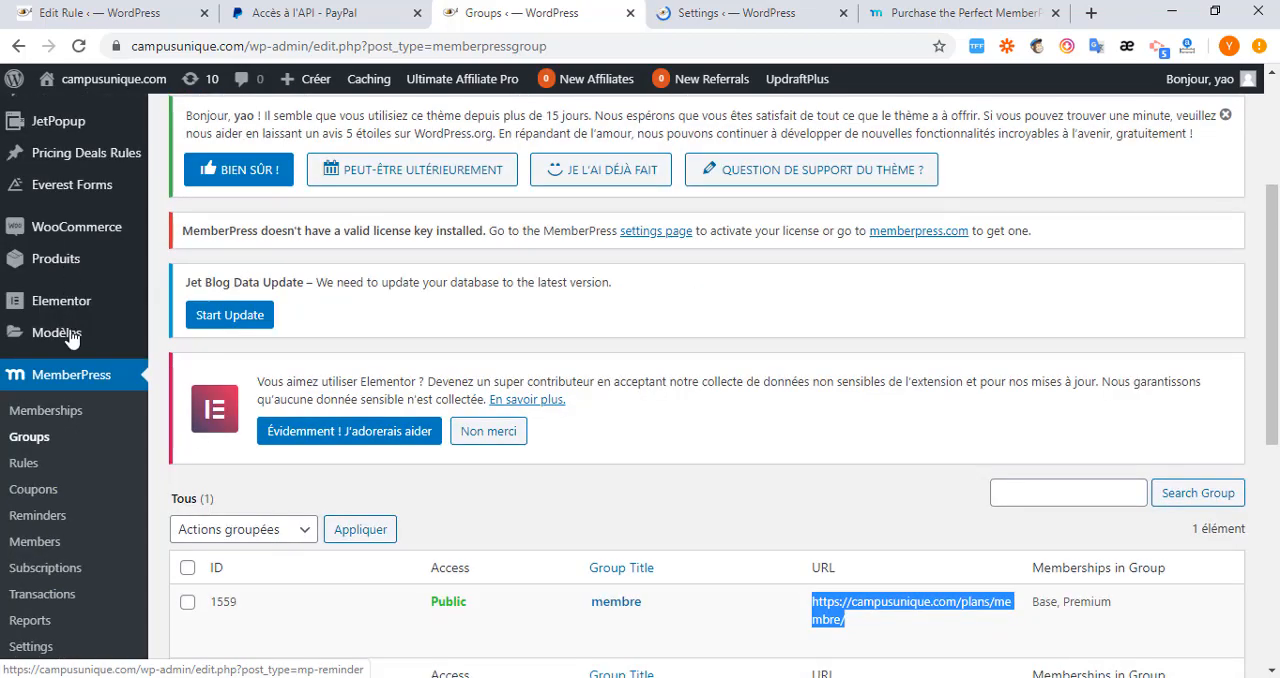
pyautogui.scroll(3, 62, 310)
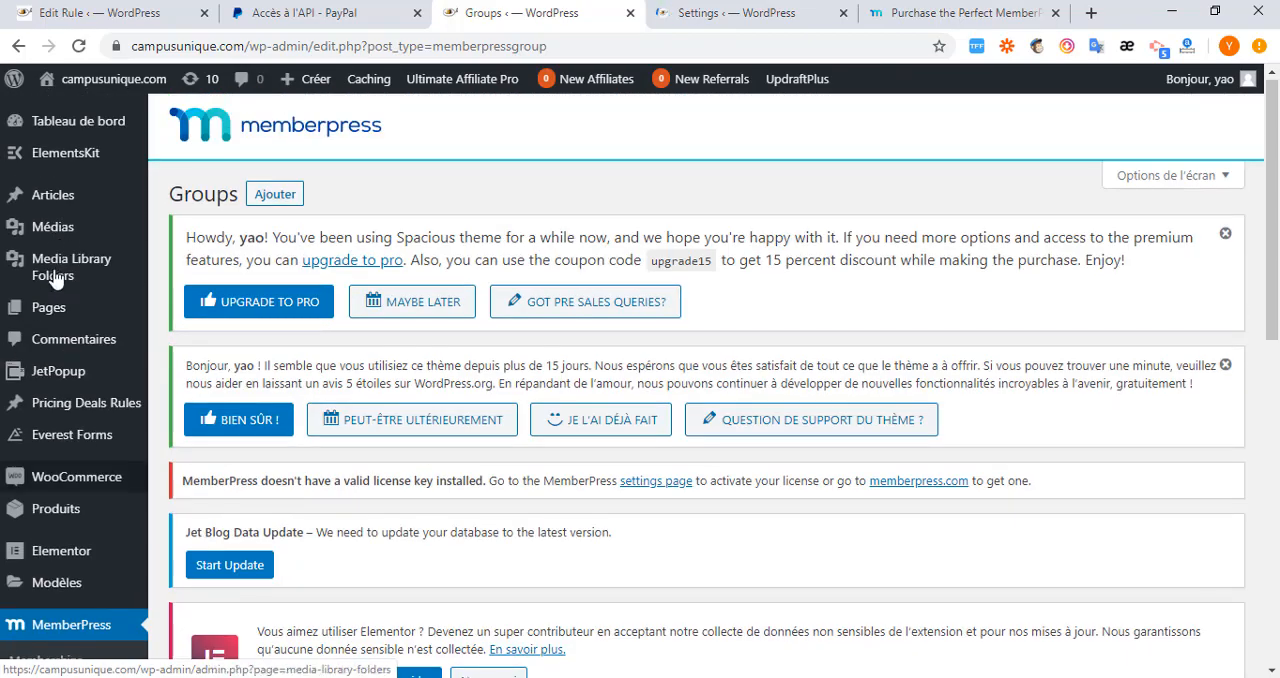
pyautogui.click(55, 279)
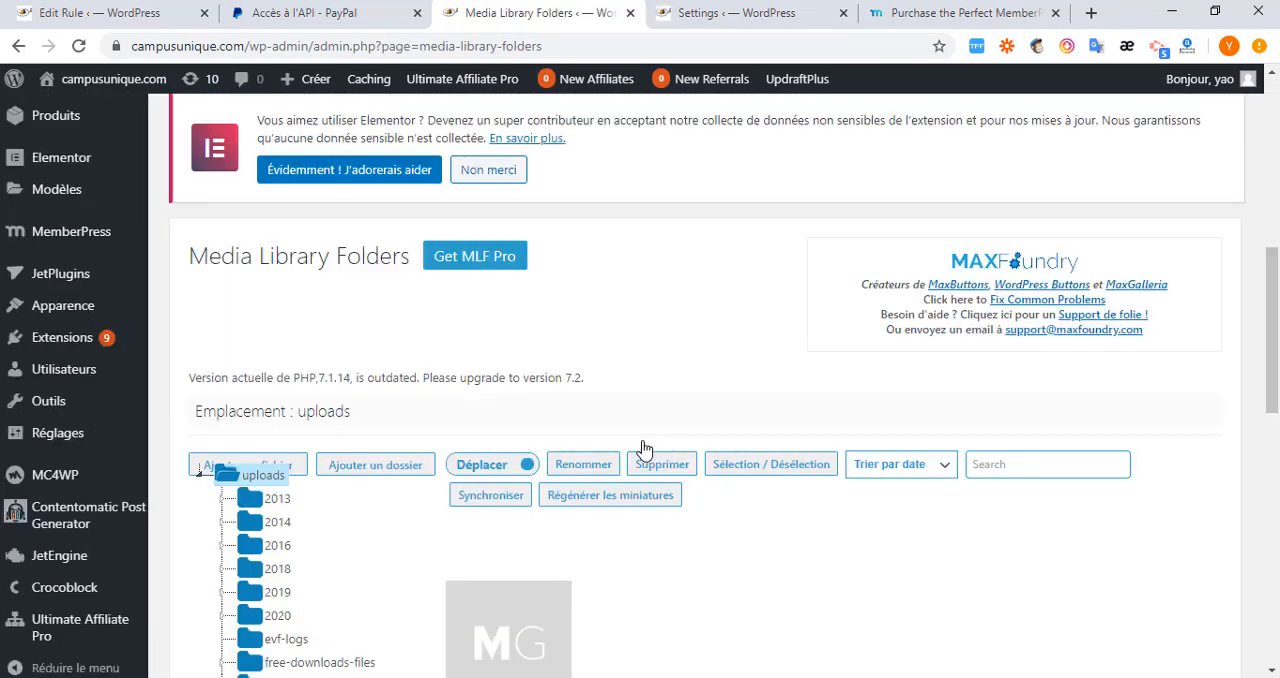
pyautogui.scroll(-4, 300, 300)
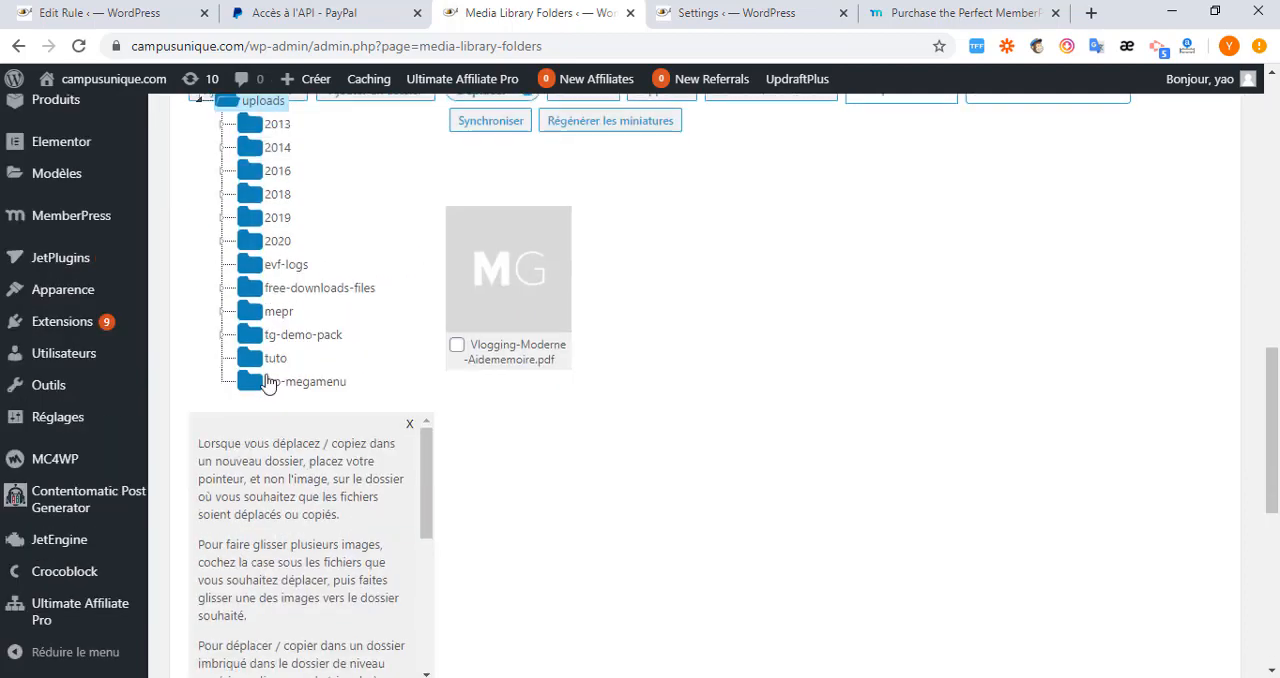
pyautogui.click(270, 361)
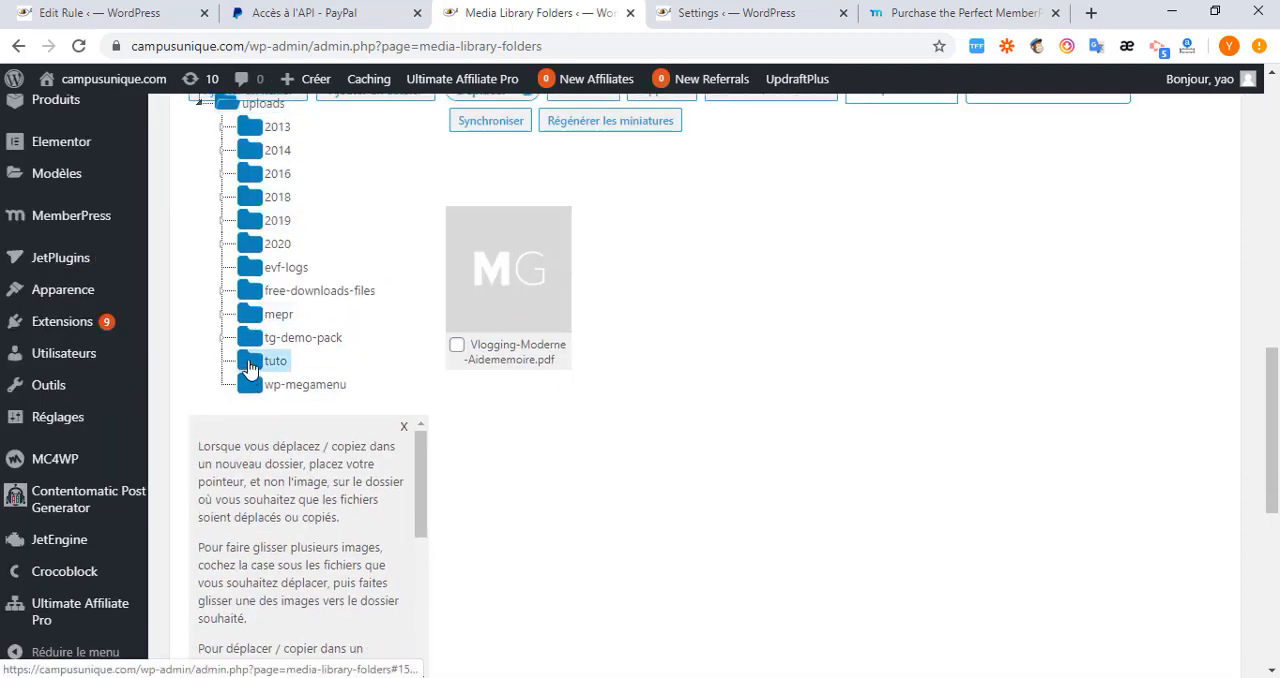
pyautogui.click(517, 293)
# Copy the PDF's web address and load it in Firefox to test the redirect for unauthorized visitors.
pyautogui.click(1058, 217)
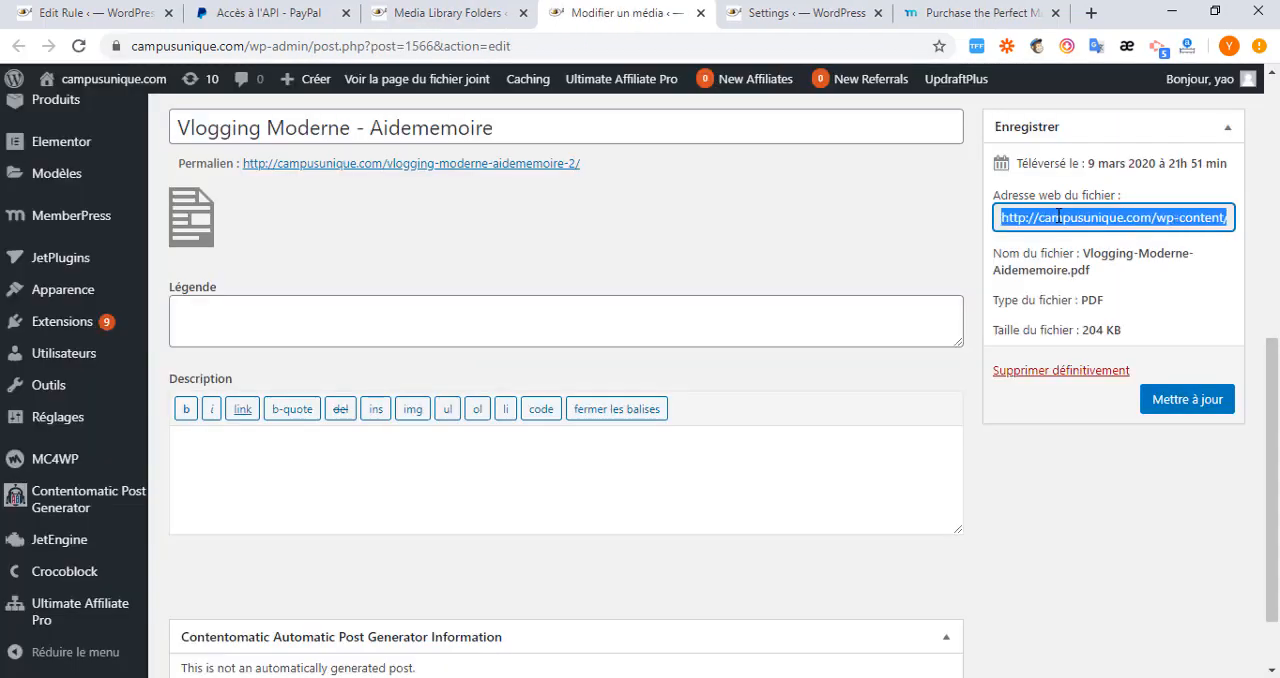
pyautogui.rightClick(1058, 217)
pyautogui.click(957, 229)
pyautogui.click(440, 47)
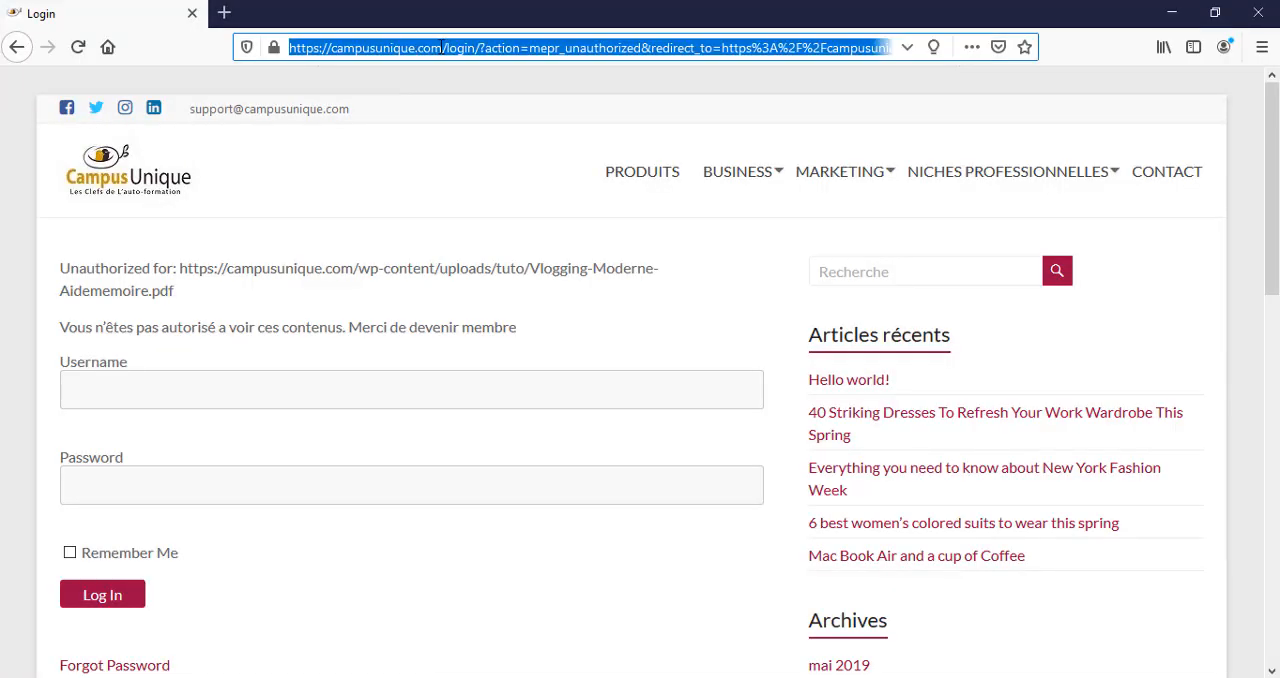
pyautogui.hotkey('ctrl', 'v')
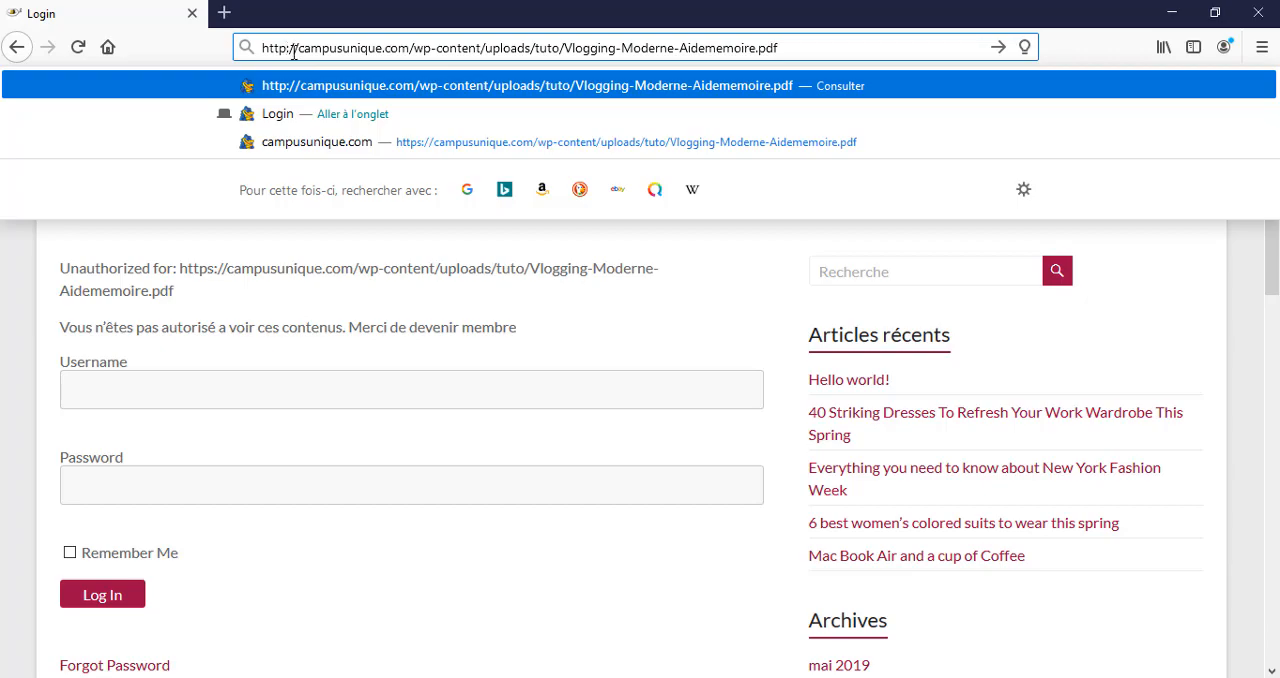
pyautogui.press('Return')
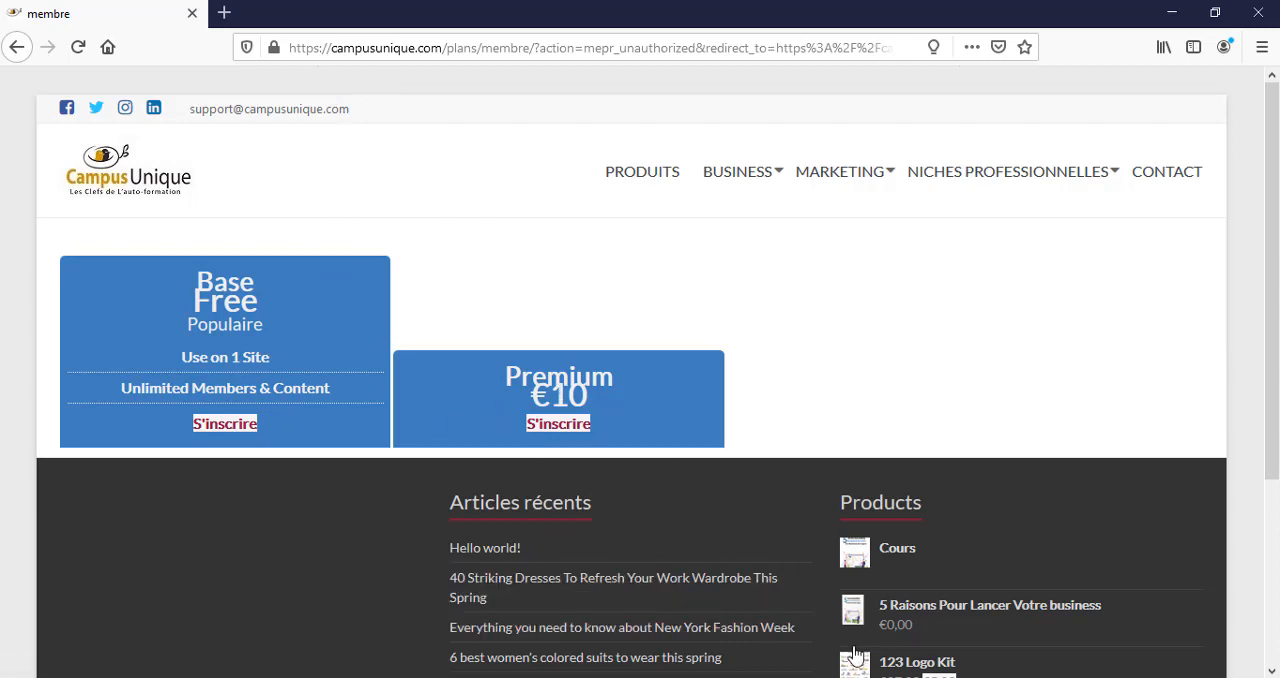
# Switch to FileZilla and reconnect to the server on port 21, establishing the connection in a new tab.
pyautogui.click(932, 677)
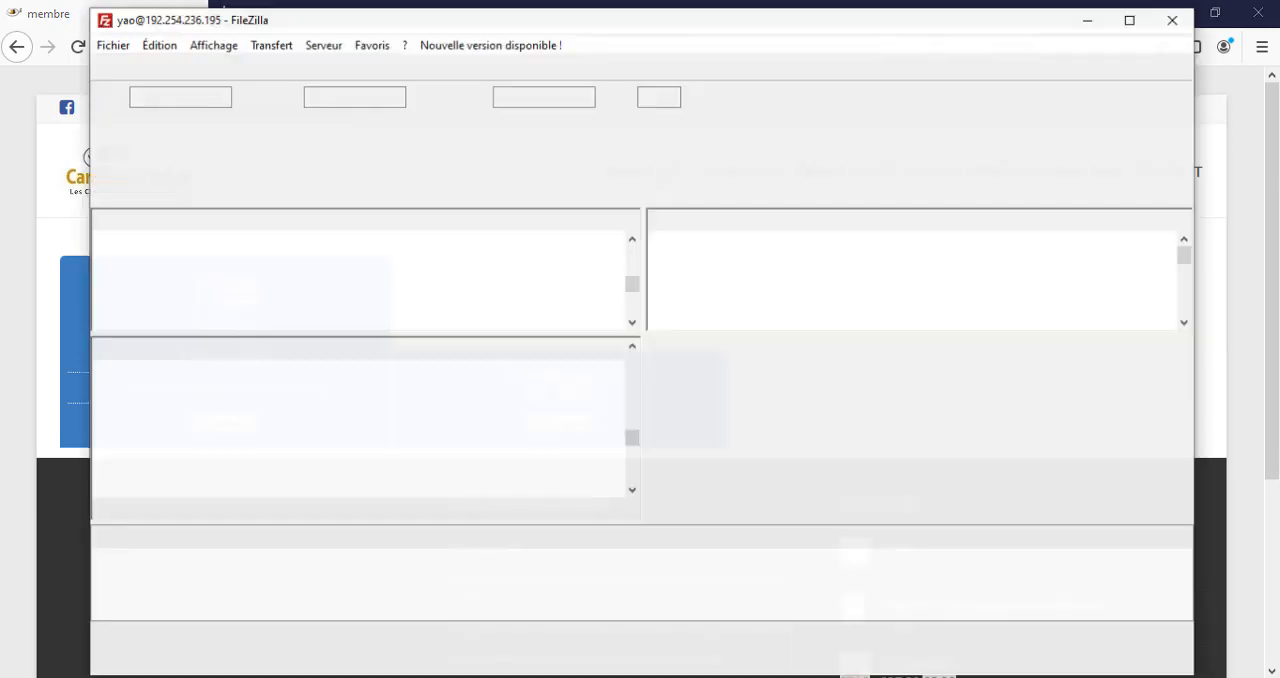
pyautogui.click(655, 94)
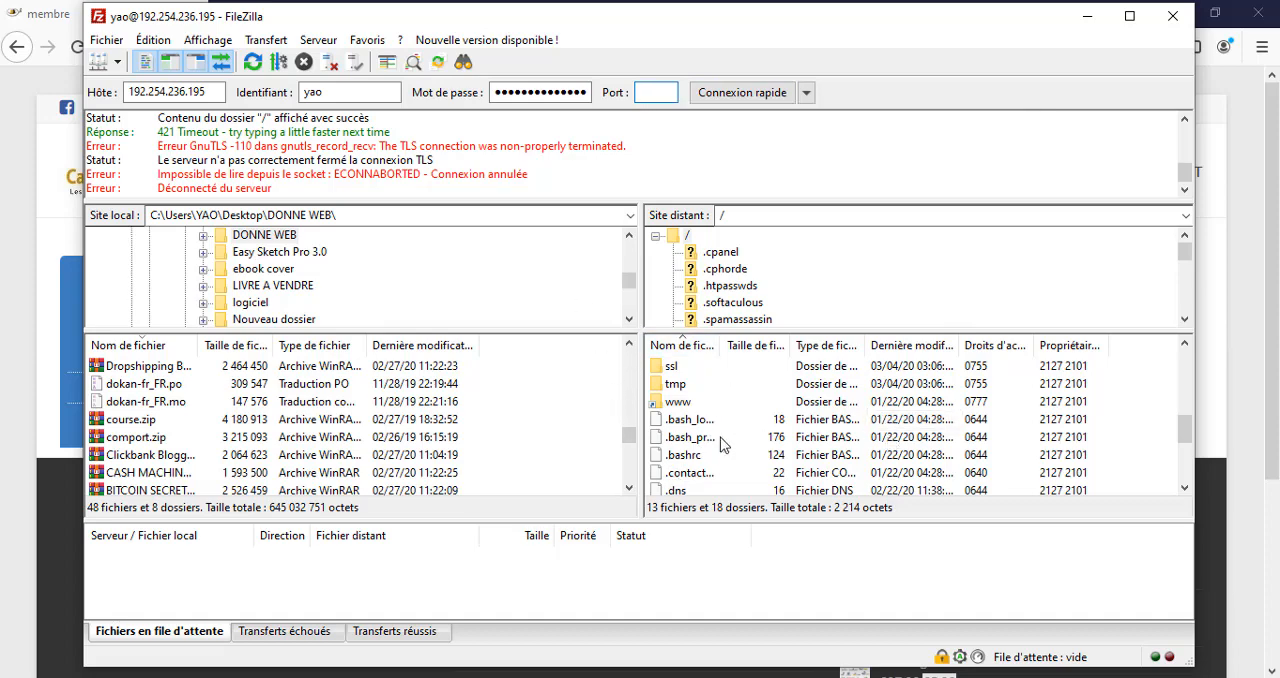
pyautogui.scroll(2, 722, 444)
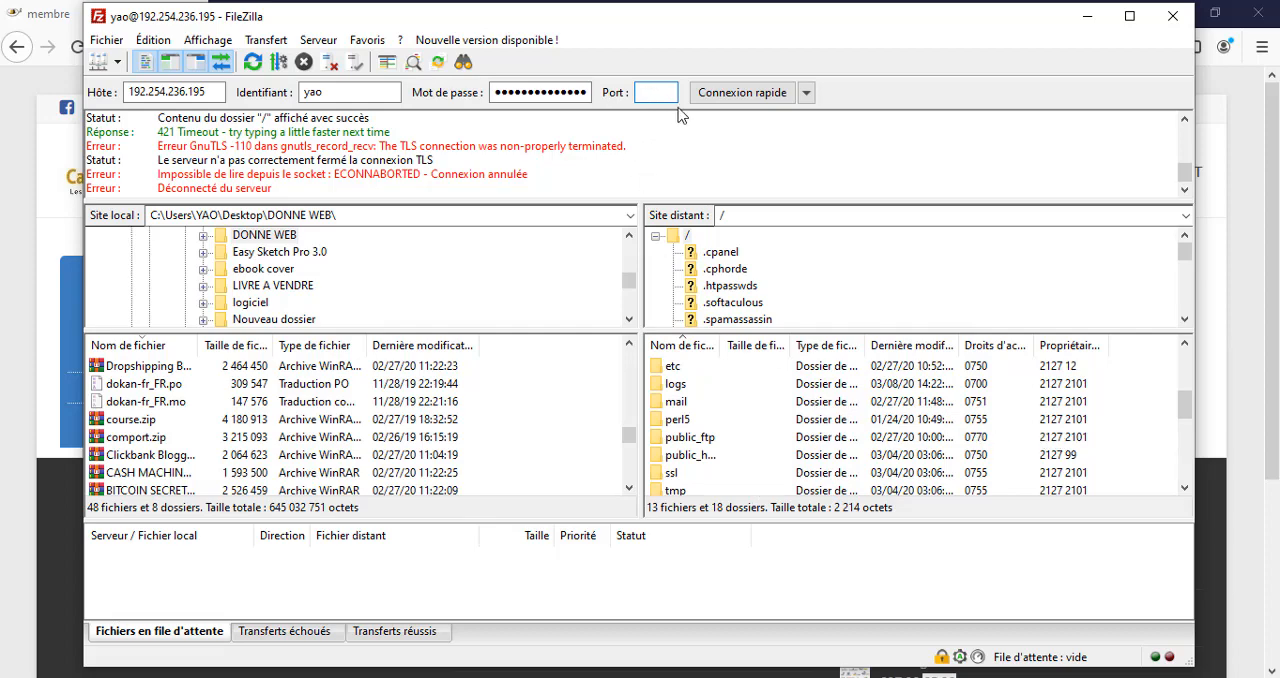
pyautogui.click(748, 97)
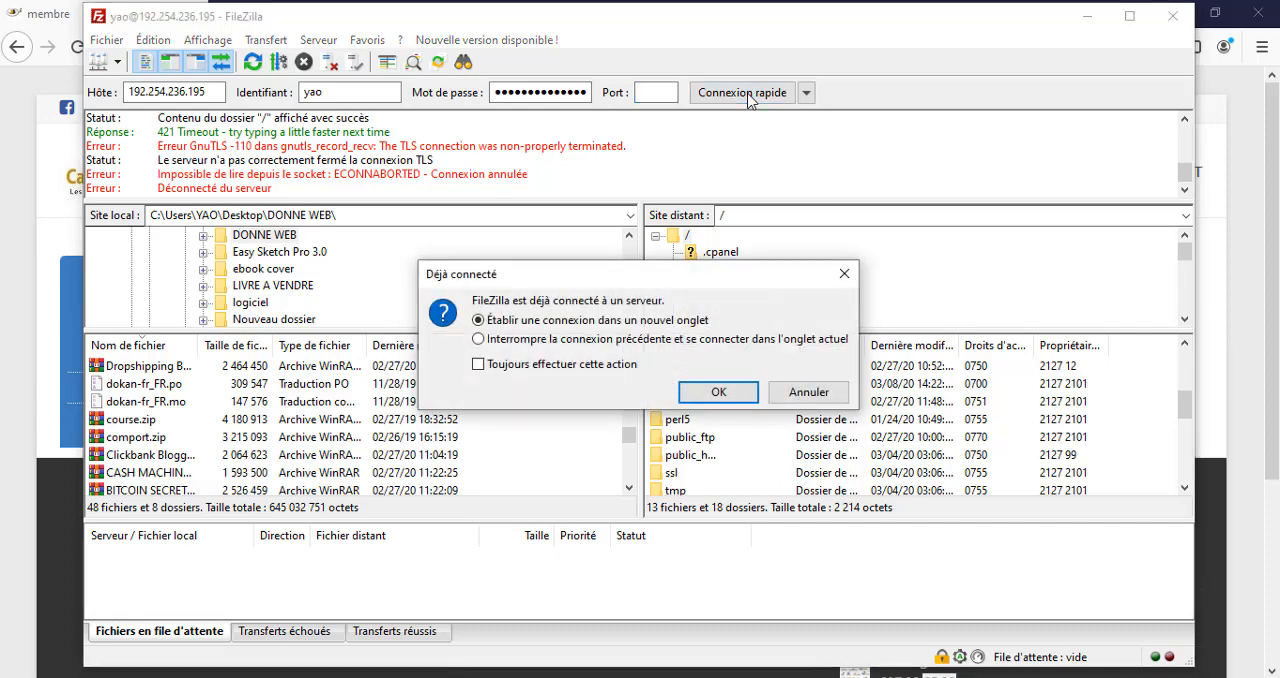
pyautogui.click(700, 398)
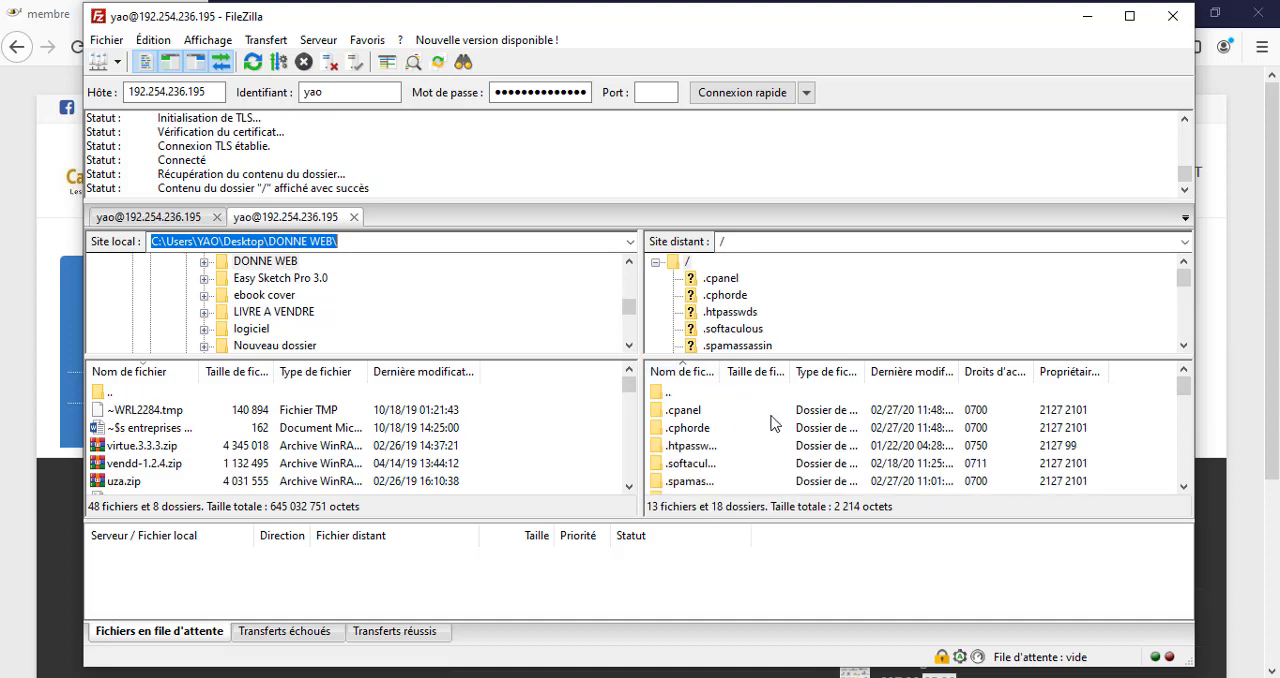
# Examine the server's root files in FileZilla, and the uploads/tuto folder in Media Library Folders in Chrome.
pyautogui.scroll(-3, 770, 430)
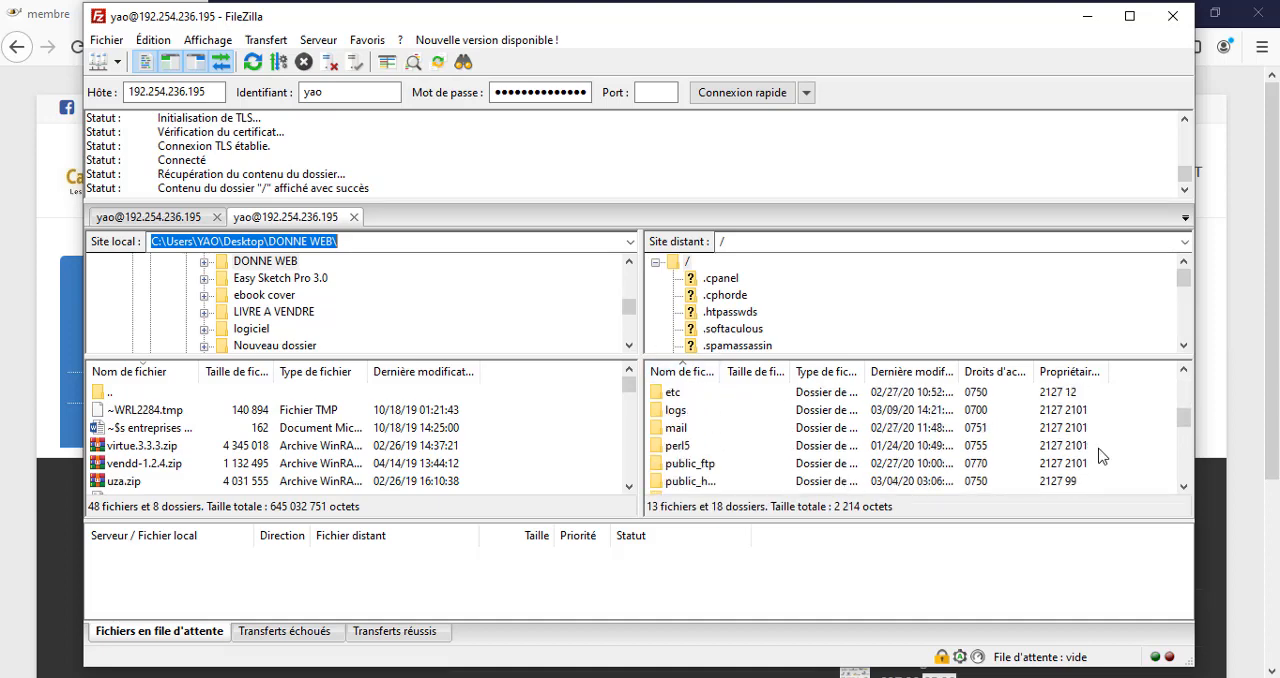
pyautogui.scroll(-3, 1095, 466)
pyautogui.scroll(-2, 1095, 466)
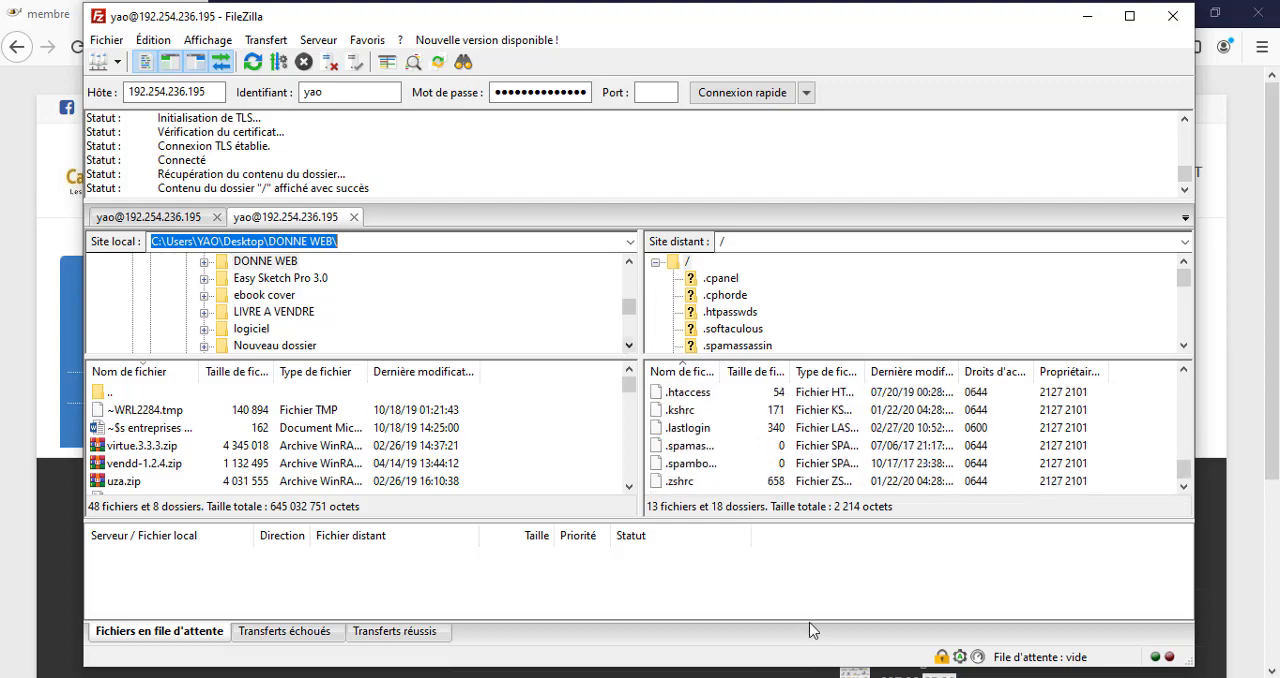
pyautogui.moveTo(660, 676)
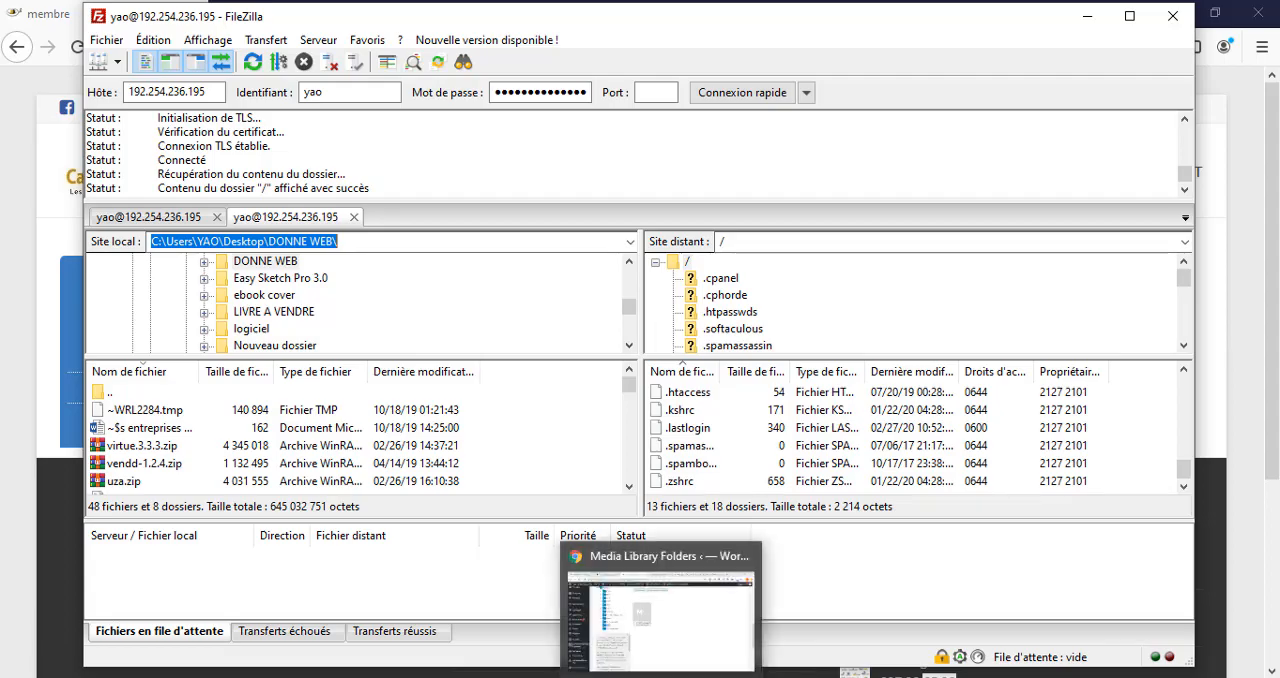
pyautogui.click(686, 632)
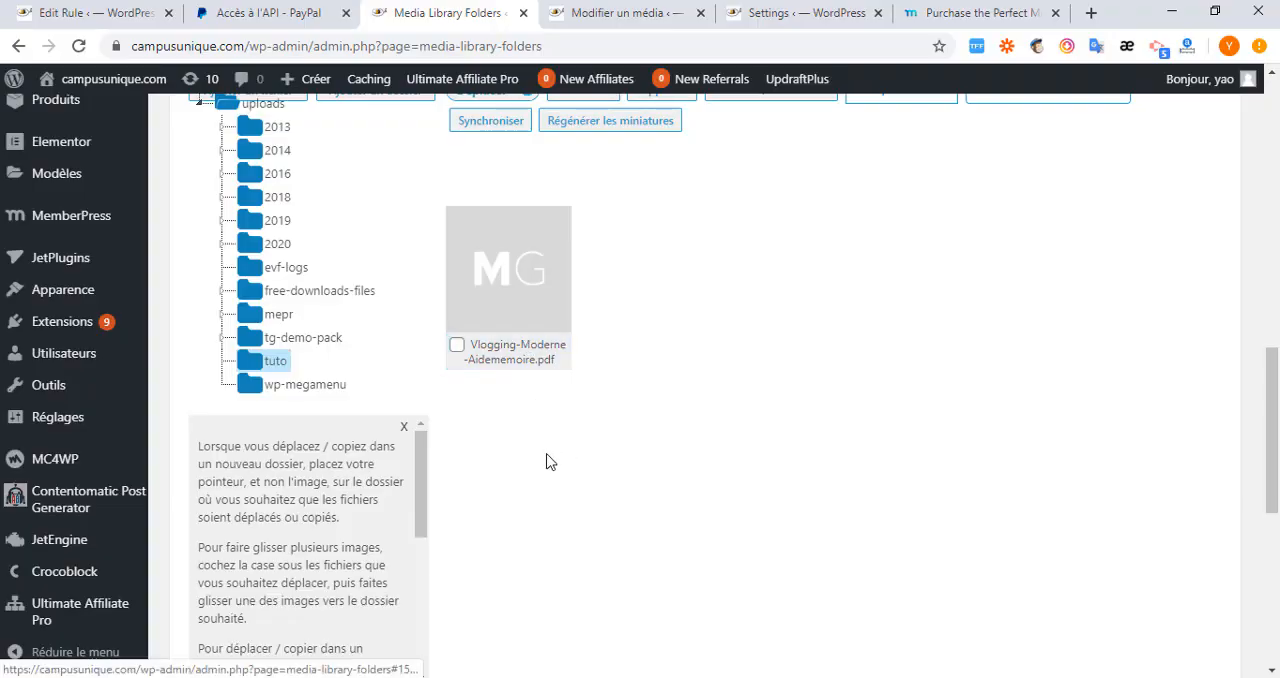
pyautogui.scroll(3, 549, 460)
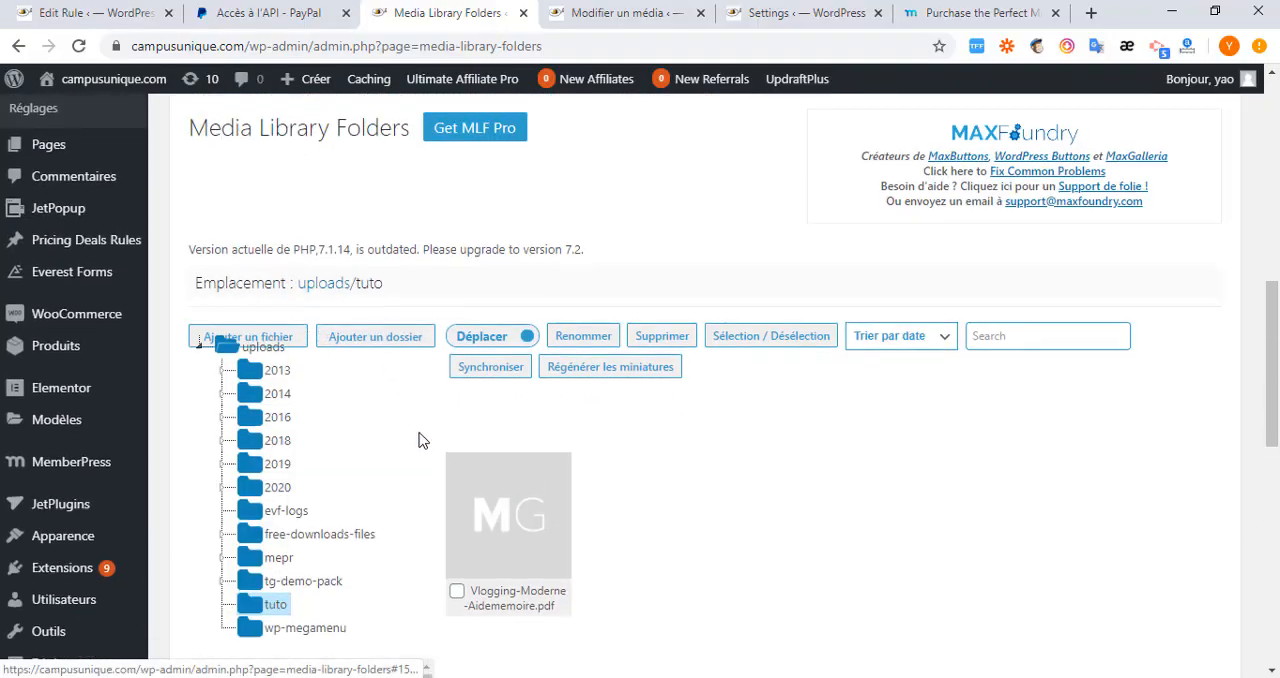
pyautogui.scroll(-2, 421, 440)
pyautogui.click(482, 360)
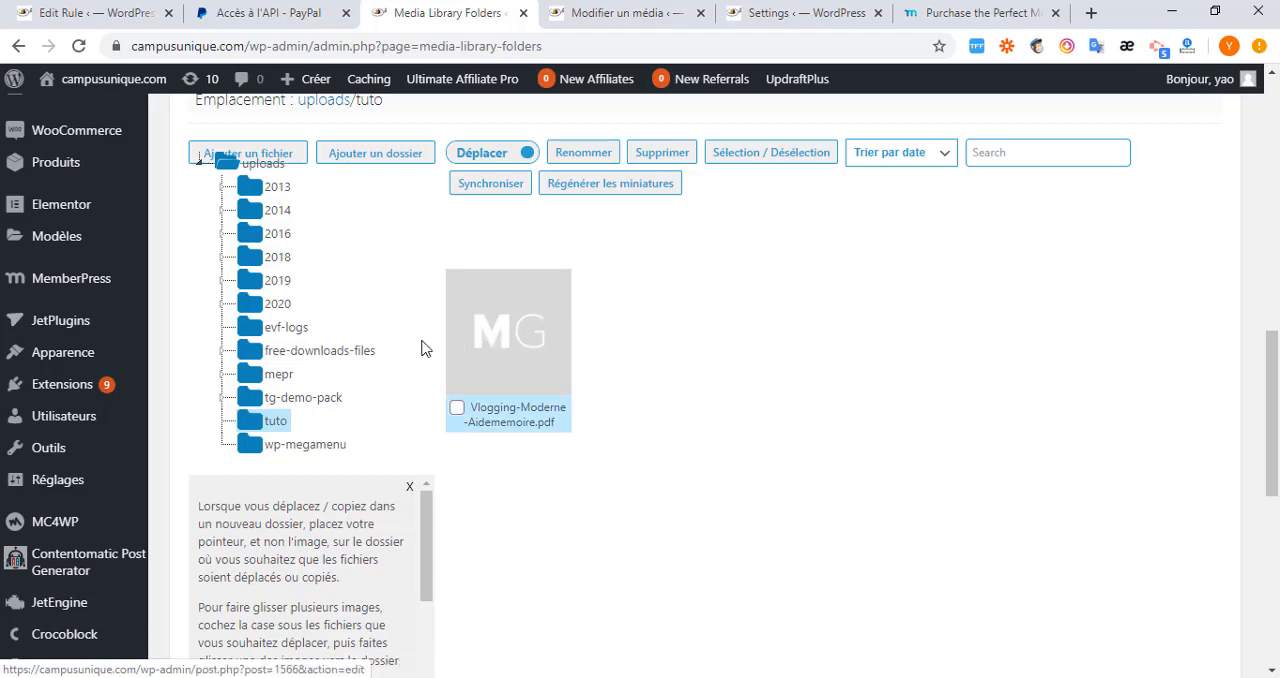
pyautogui.scroll(2, 325, 402)
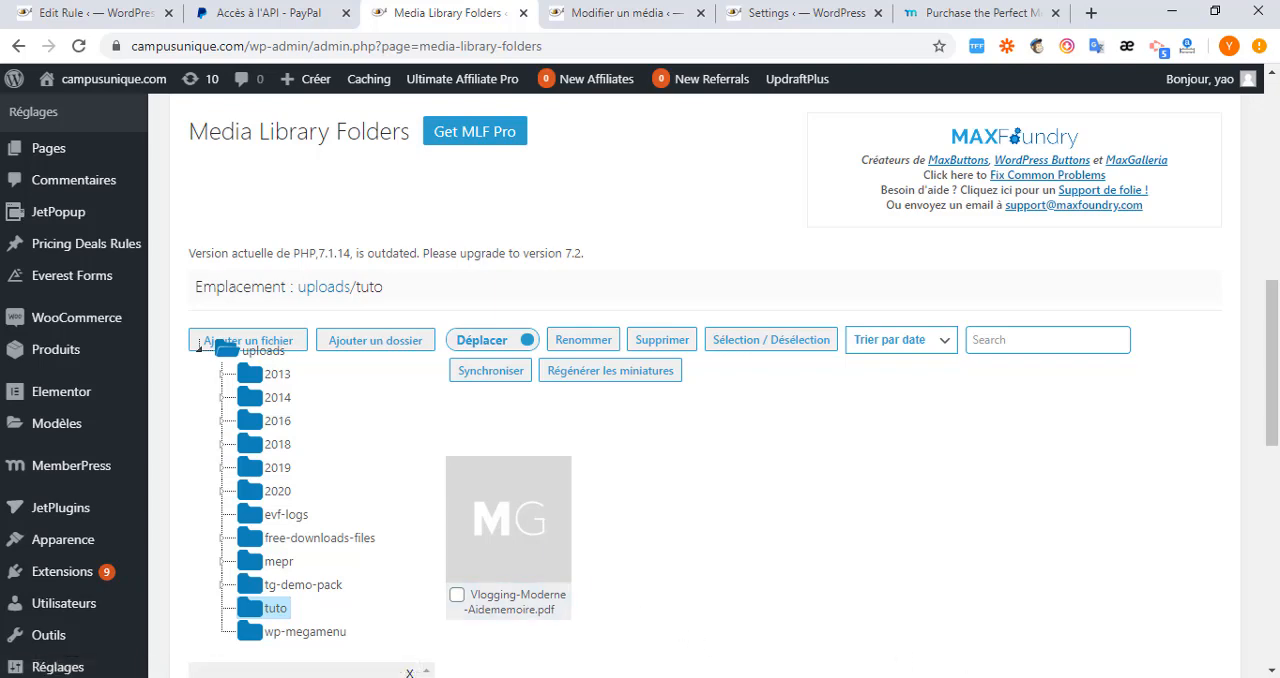
# Return to FileZilla and create a folder named Membre in the server's root directory.
pyautogui.moveTo(927, 677)
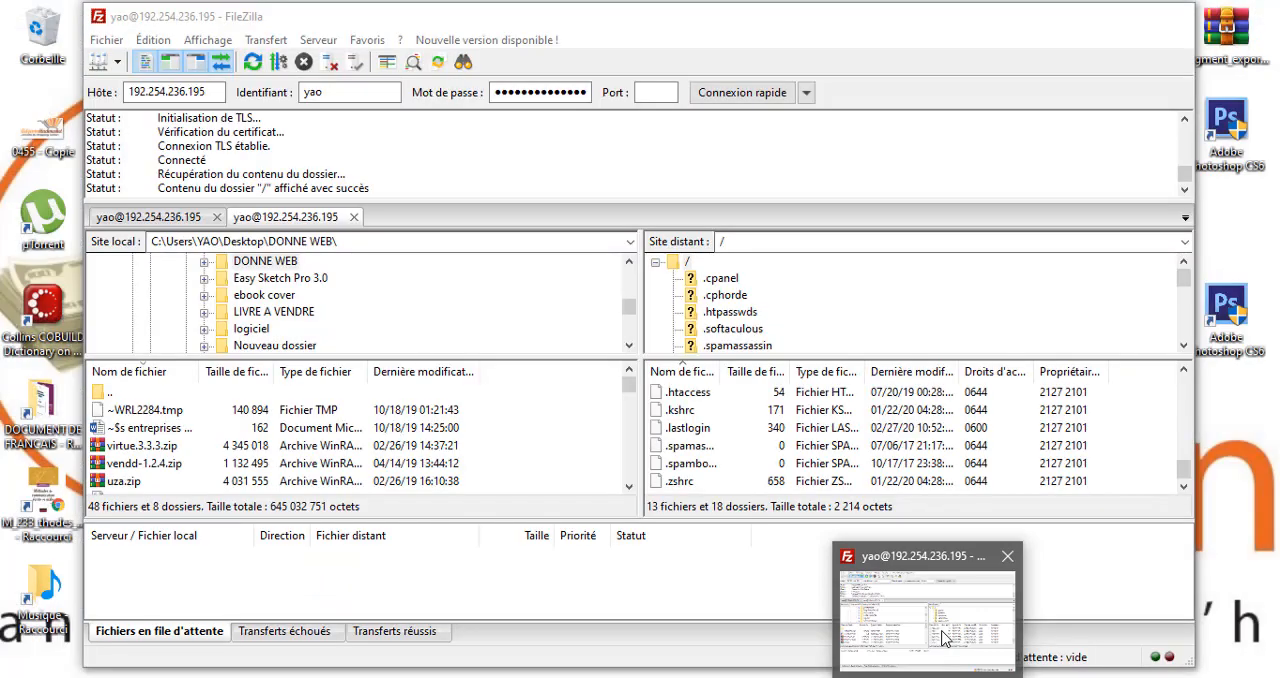
pyautogui.click(942, 640)
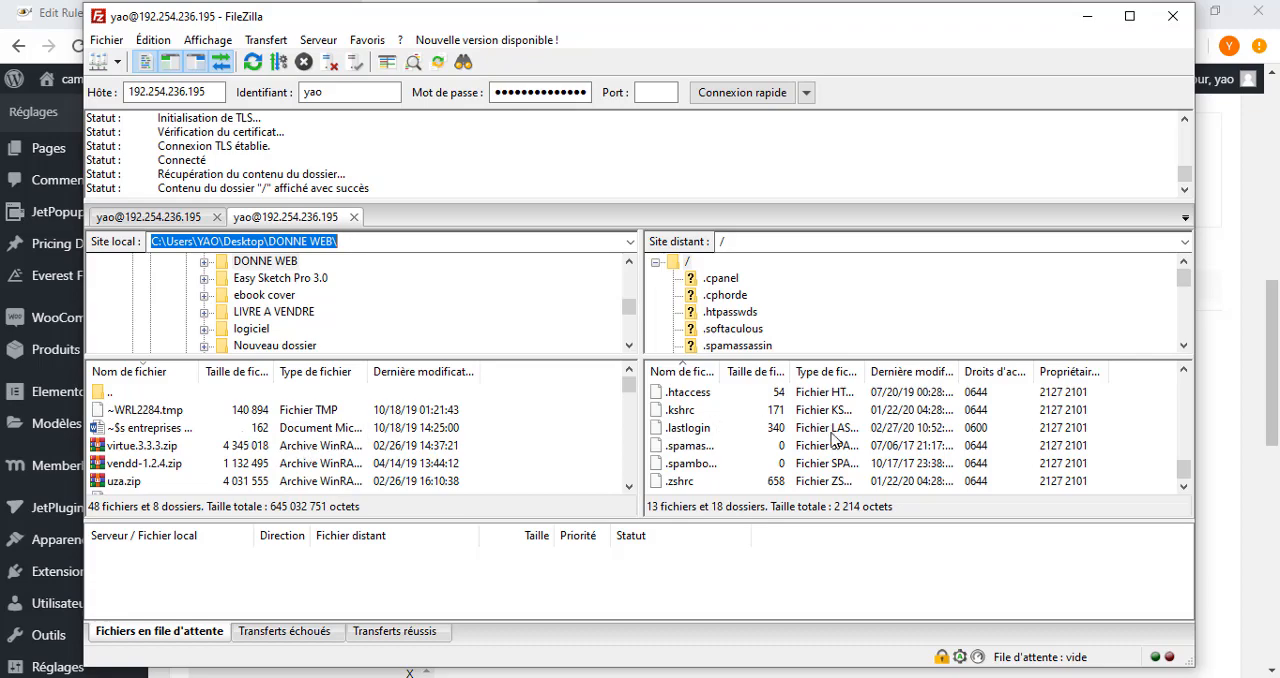
pyautogui.scroll(9, 916, 468)
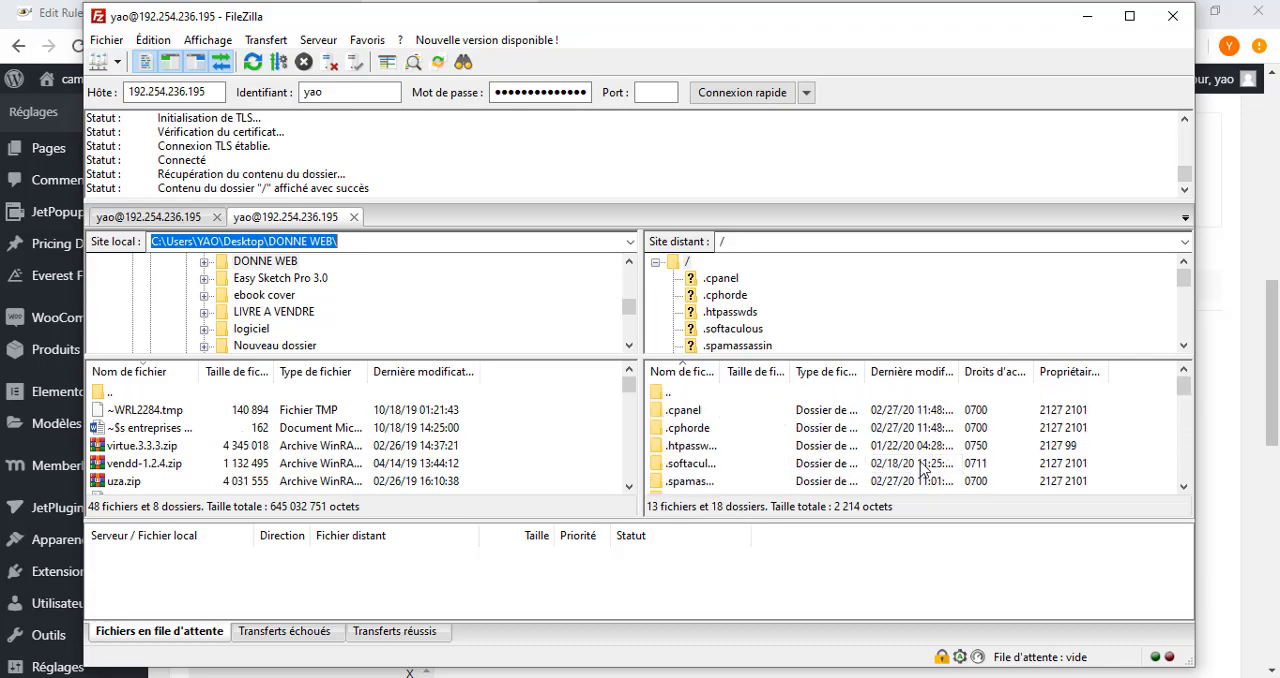
pyautogui.click(1113, 427)
pyautogui.rightClick(1116, 432)
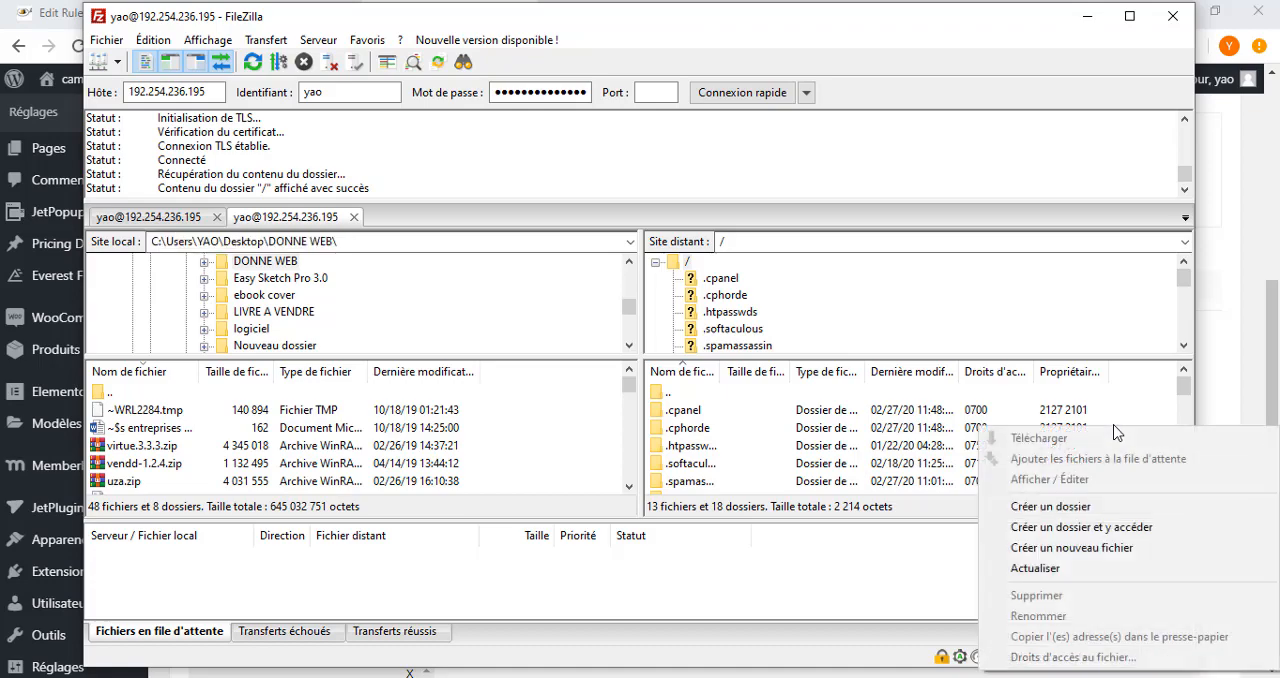
pyautogui.click(1050, 507)
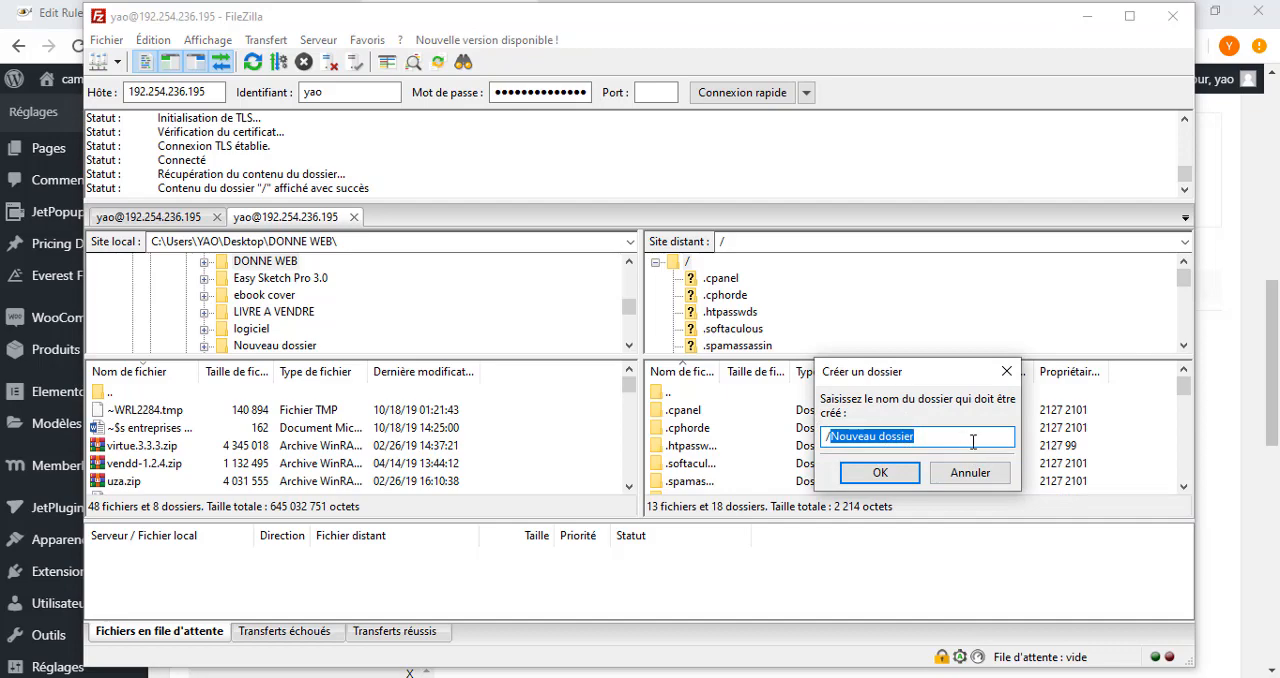
pyautogui.write('Membre')
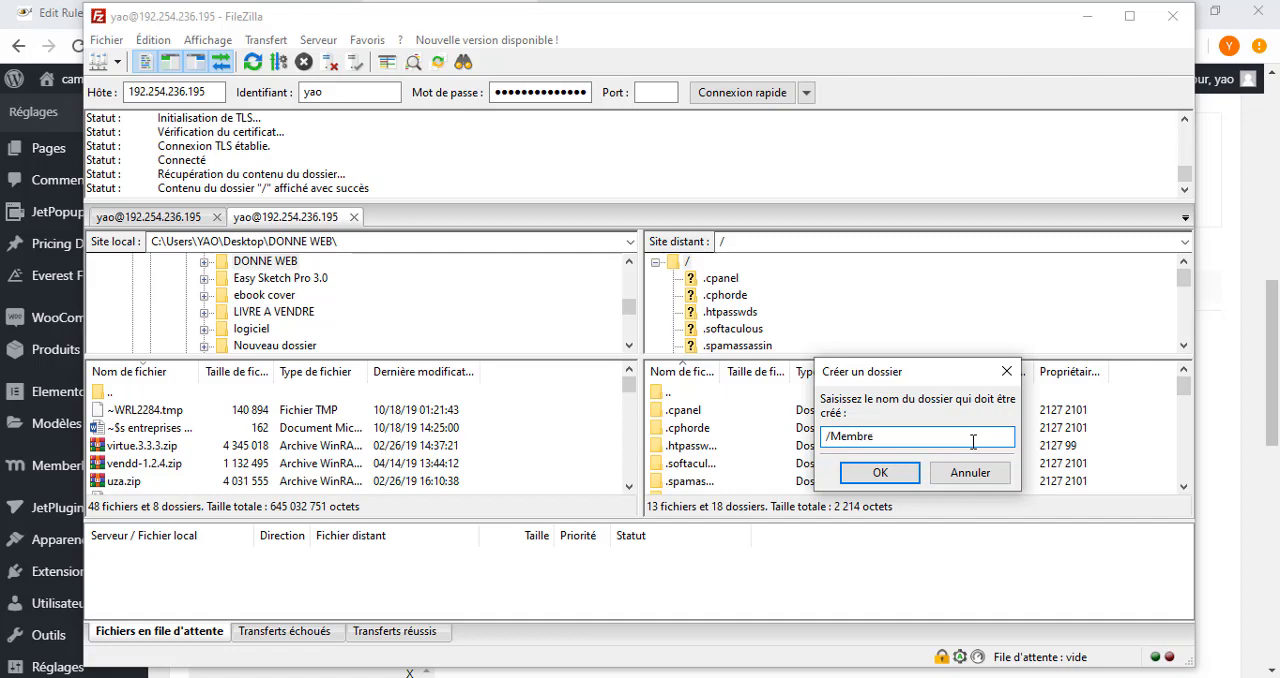
pyautogui.click(880, 472)
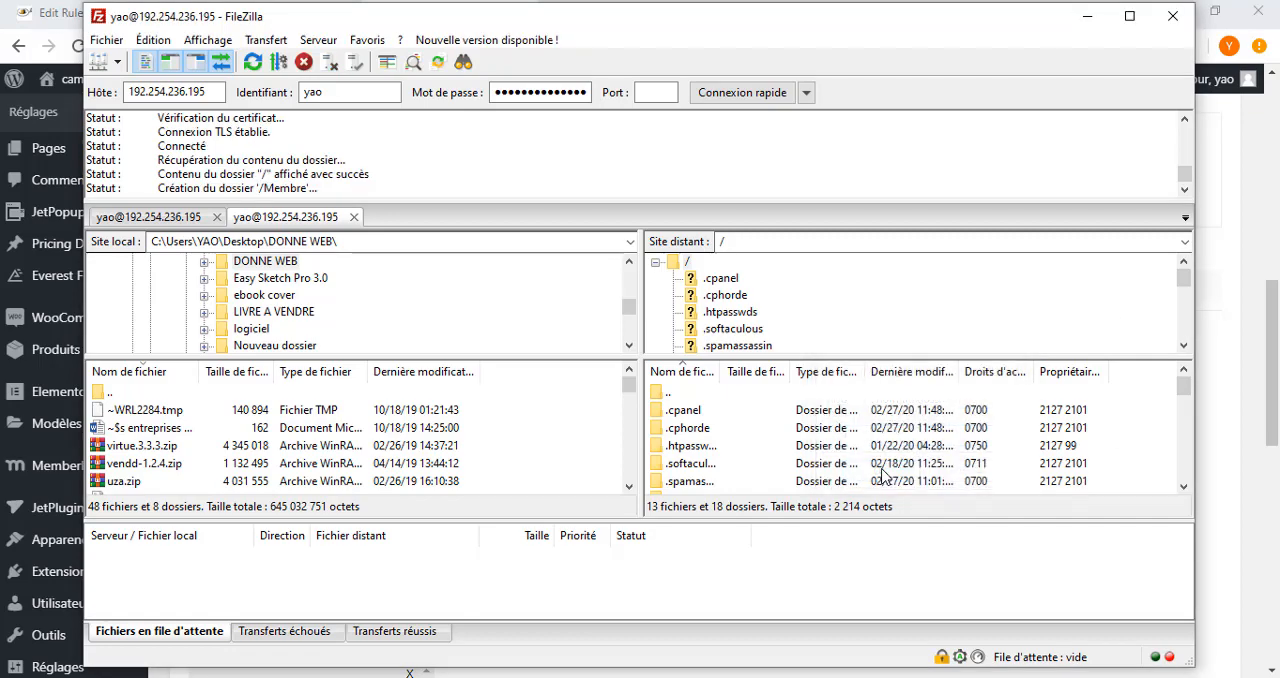
# Open the Membre folder on the server and upload 7TECHNIQUESPOUR REUSSIR.rar into it from the local DONNE WEB folder.
pyautogui.scroll(-5, 736, 445)
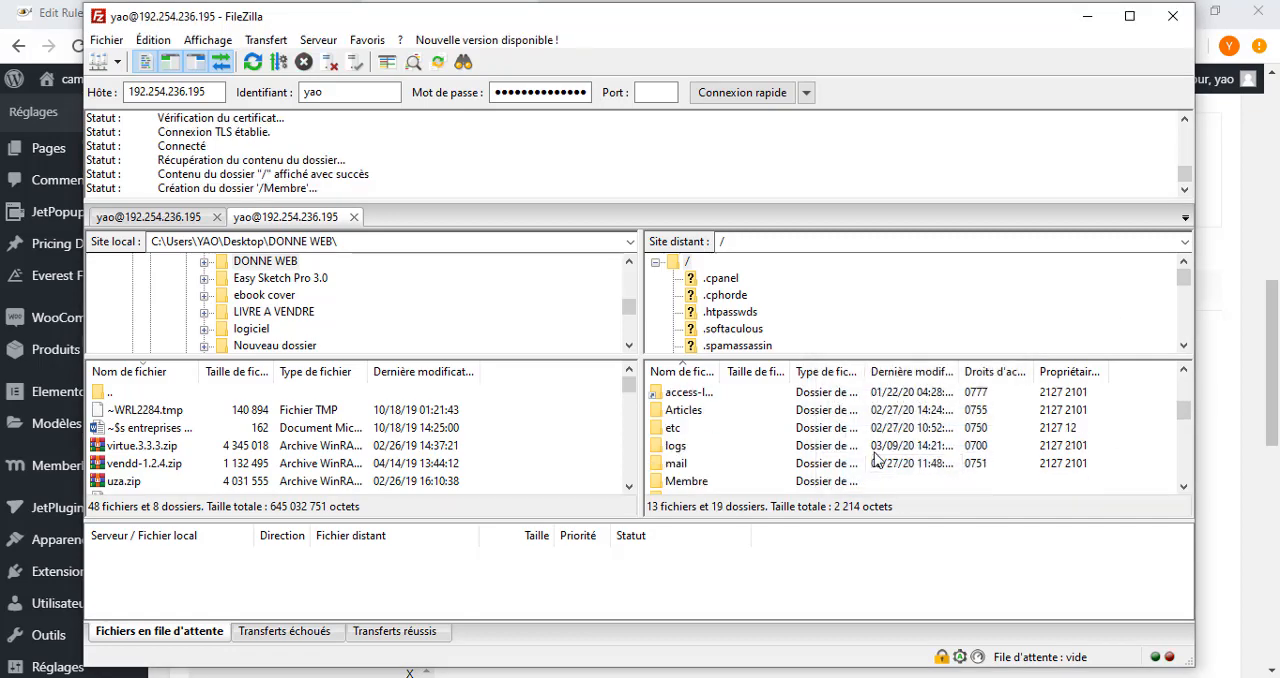
pyautogui.scroll(2, 736, 445)
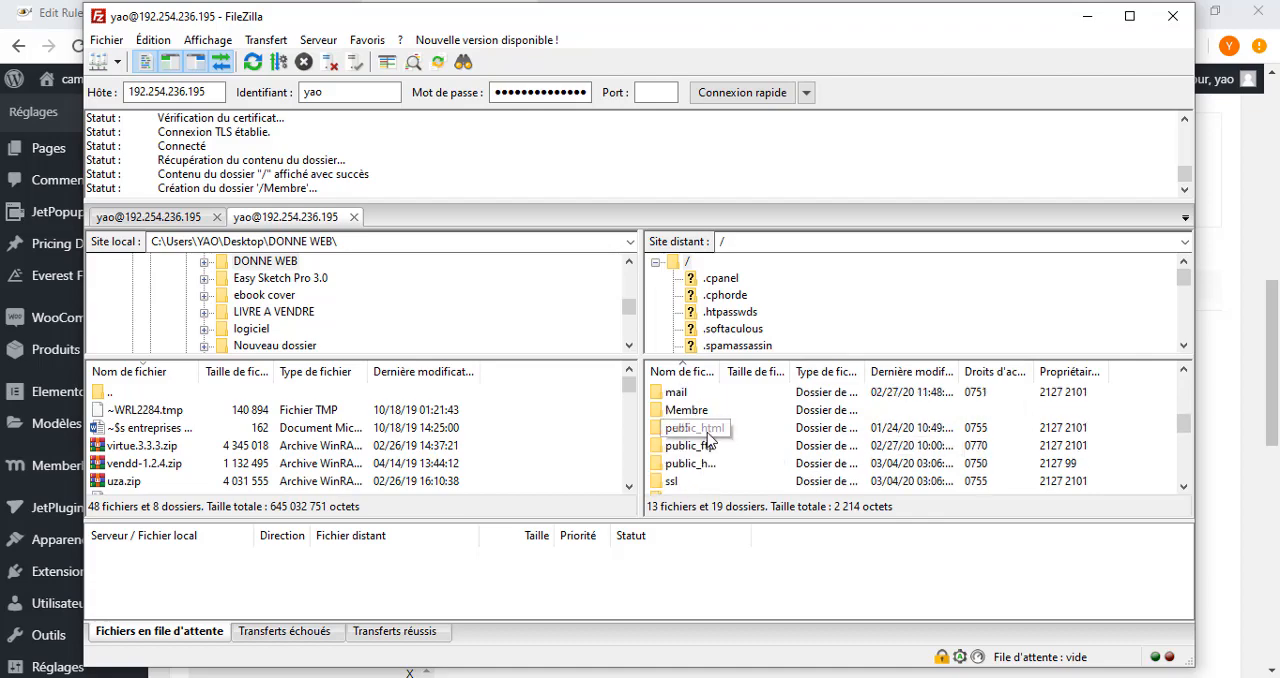
pyautogui.doubleClick(697, 412)
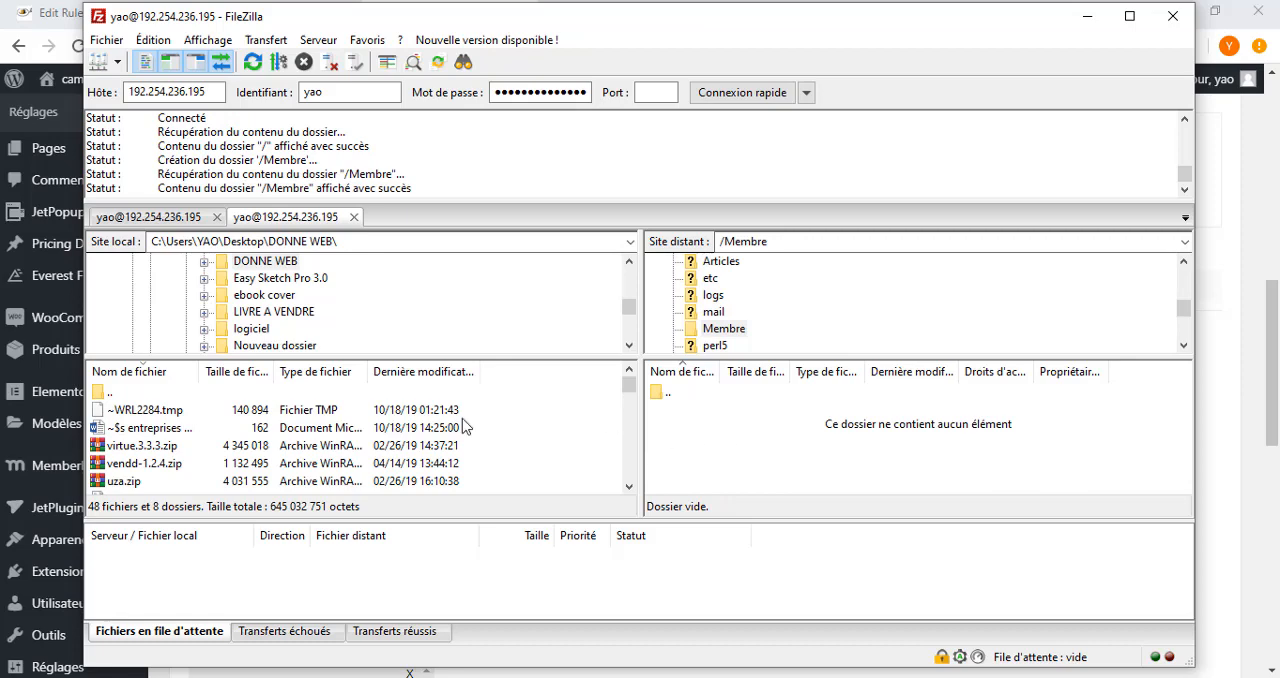
pyautogui.scroll(-1, 180, 466)
pyautogui.scroll(-1, 190, 466)
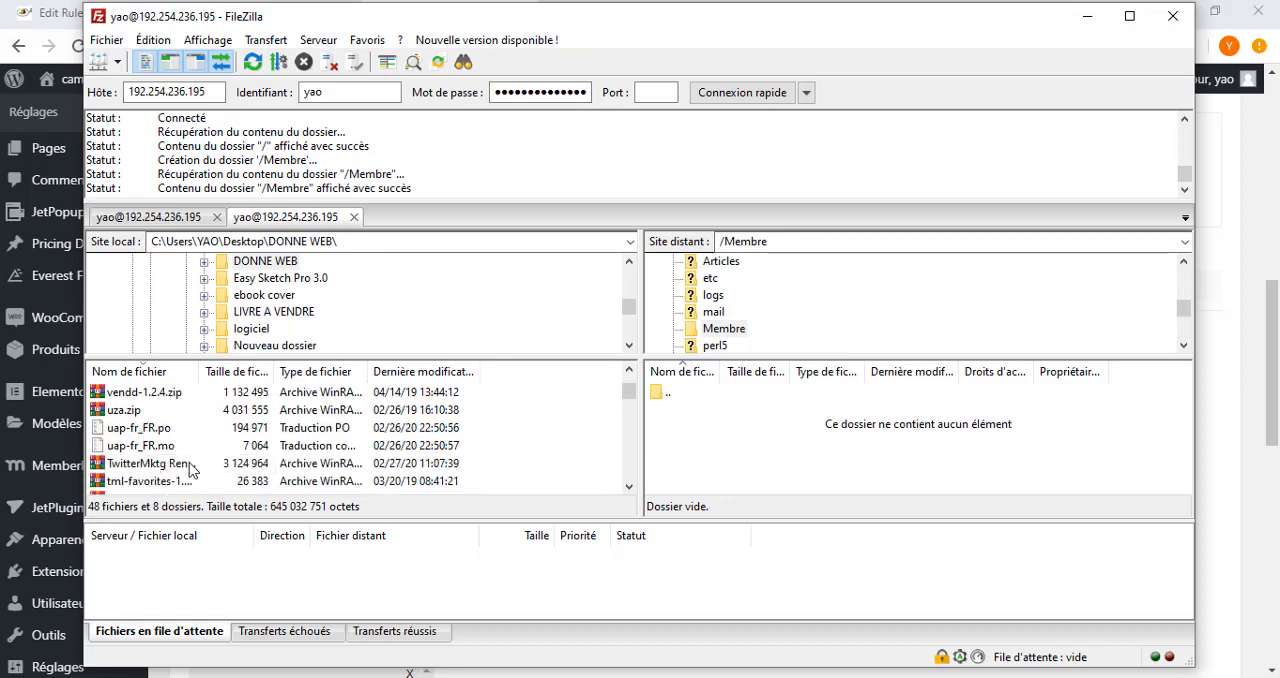
pyautogui.scroll(-10, 240, 485)
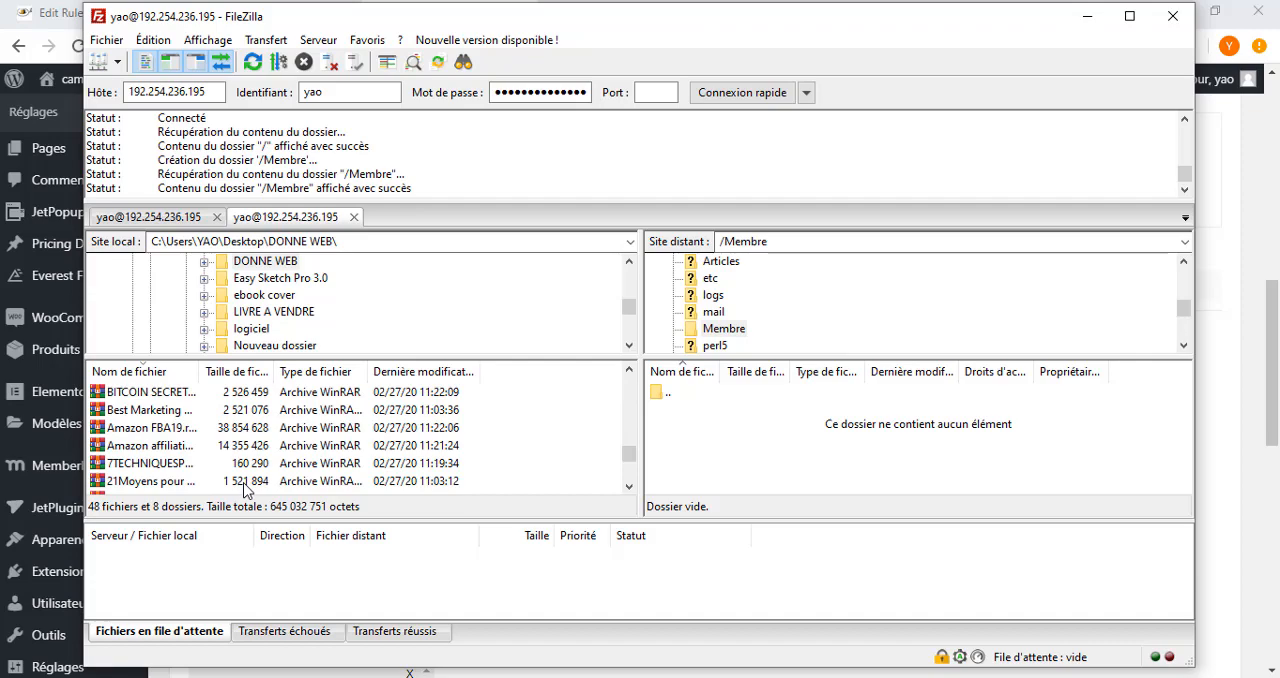
pyautogui.click(183, 466)
pyautogui.rightClick(196, 466)
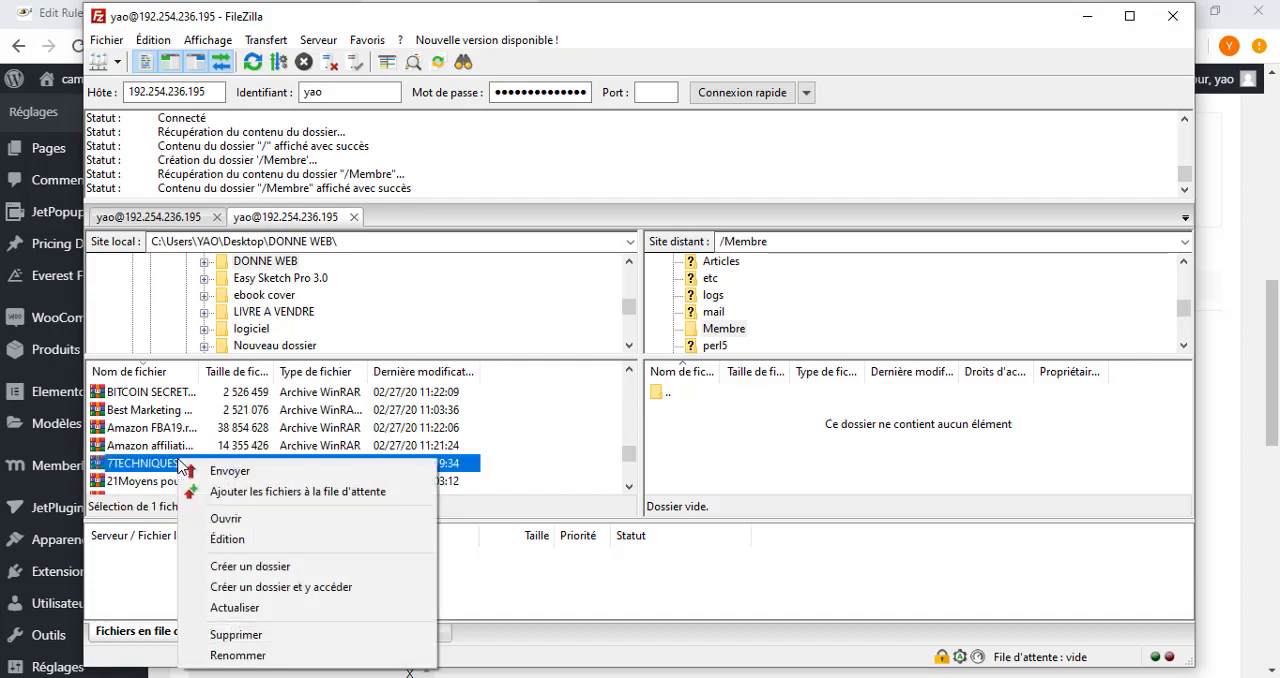
pyautogui.click(212, 470)
pyautogui.click(686, 394)
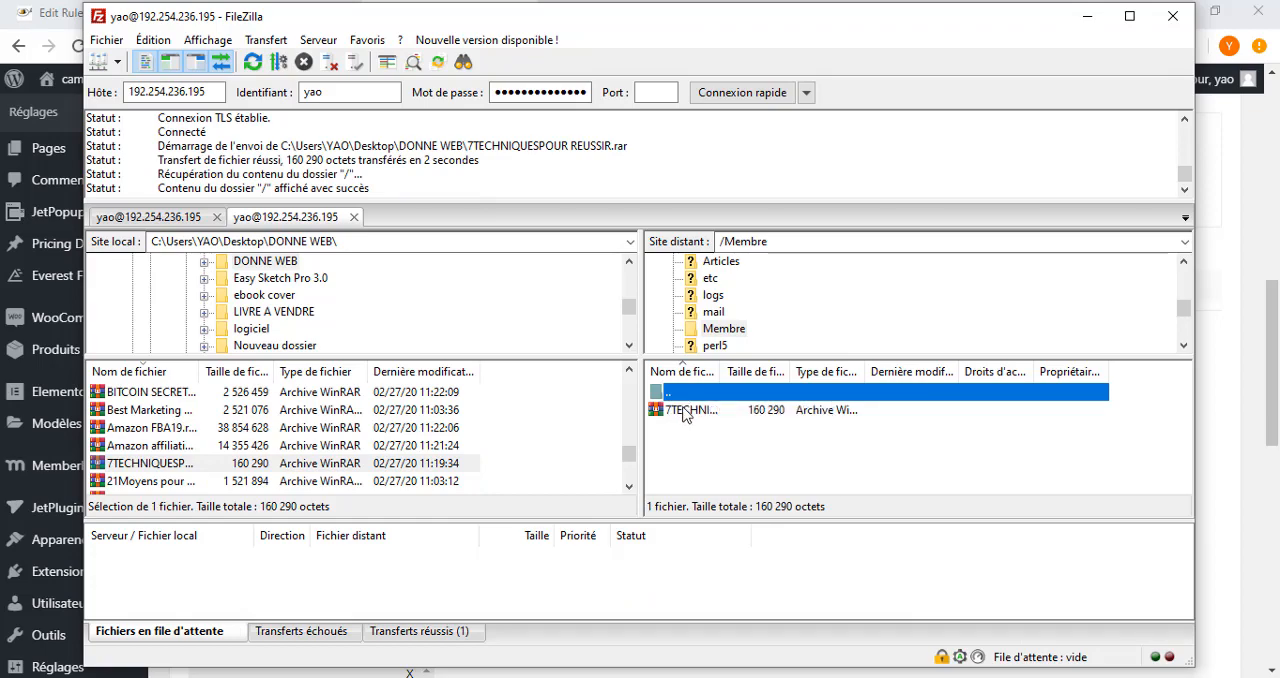
# Copy the address of 7TECHNIQUESPOUR REUSSIR.rar in the server's Membre folder to the clipboard and minimize FileZilla.
pyautogui.click(686, 412)
pyautogui.rightClick(686, 414)
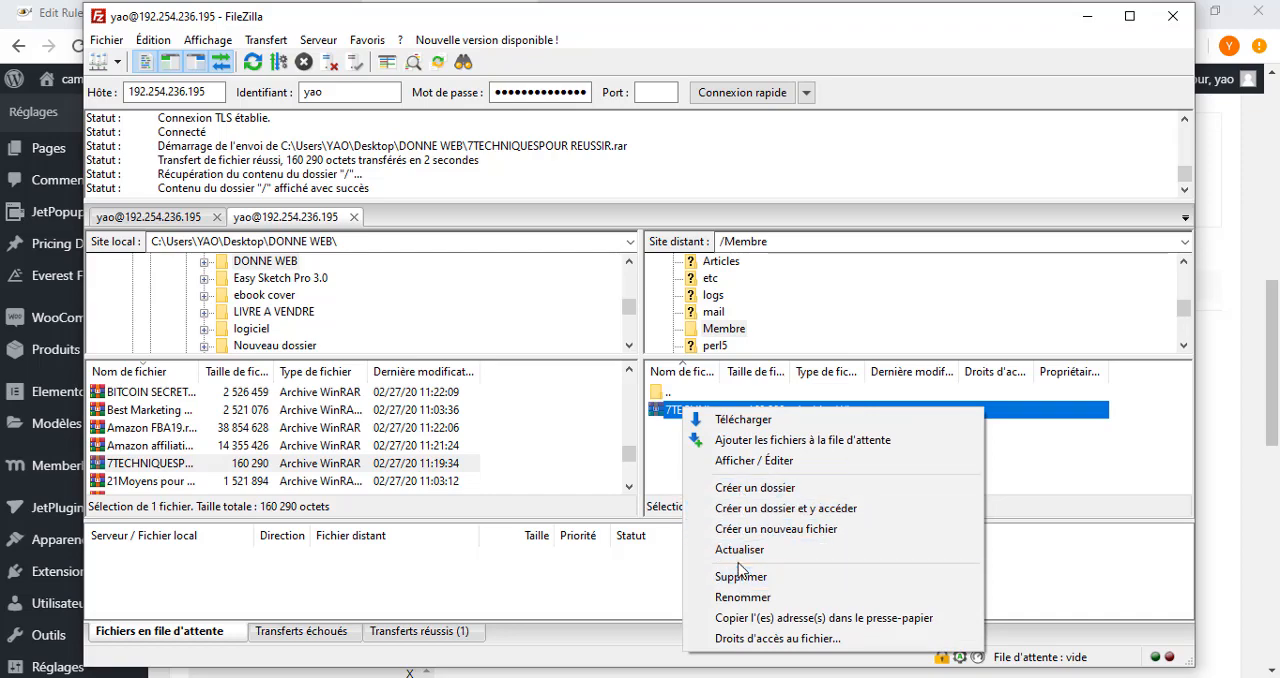
pyautogui.click(752, 620)
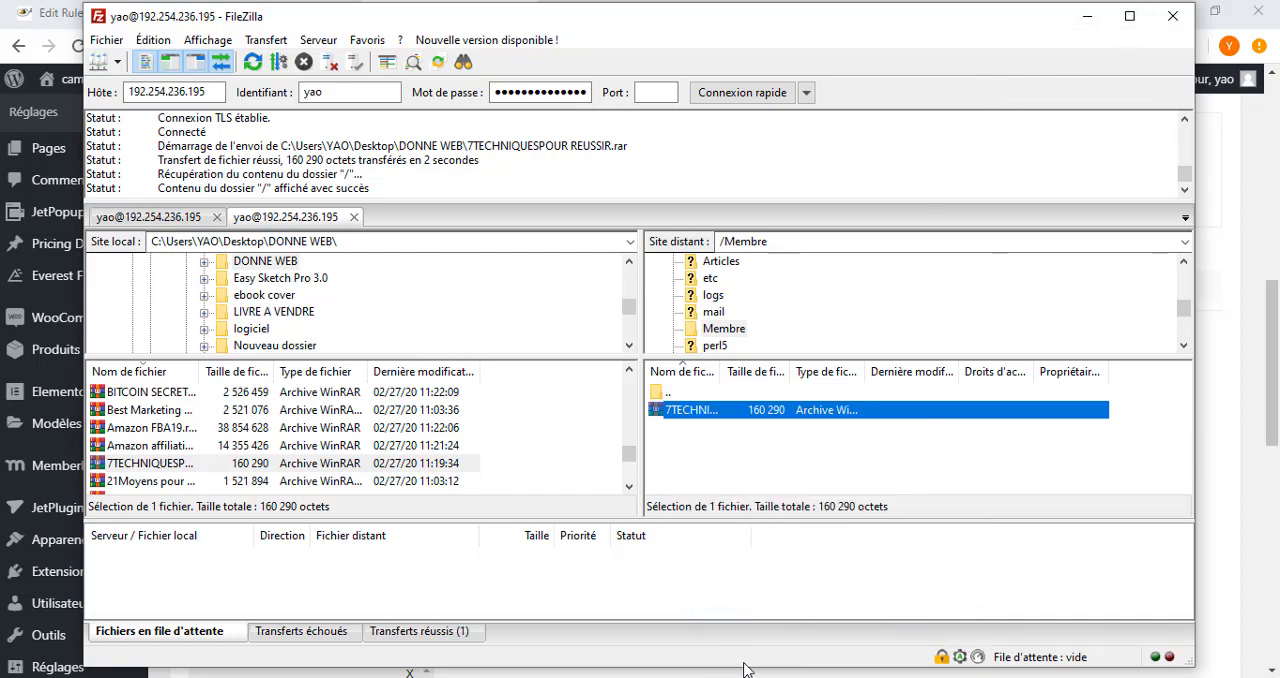
pyautogui.click(1087, 16)
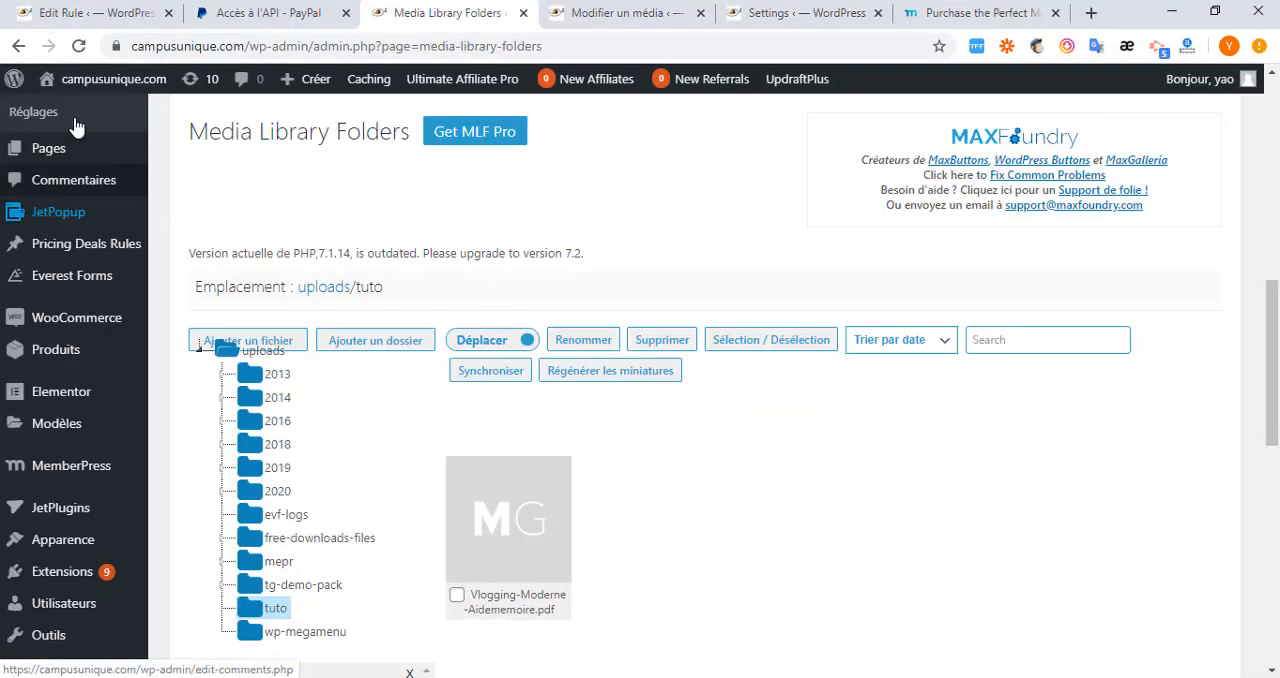
# In Chrome, return to the rule for /wp-content/uploads/tuto/ and start a new MemberPress rule from it.
pyautogui.click(98, 16)
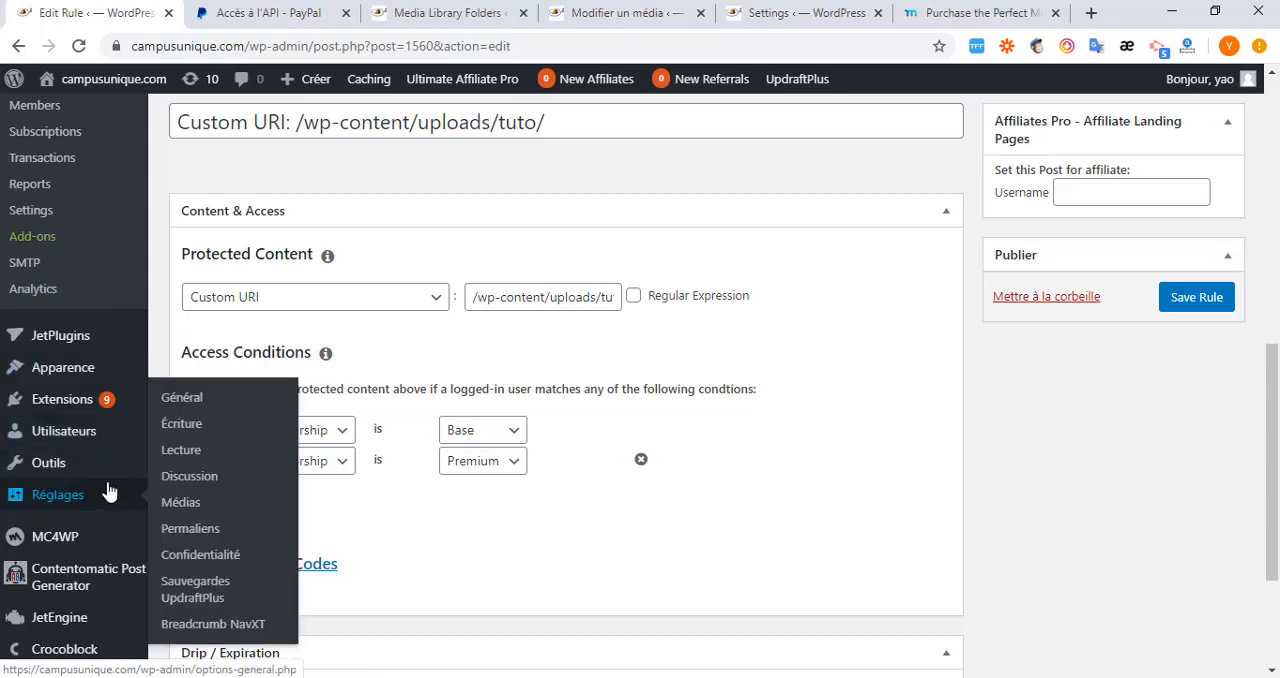
pyautogui.moveTo(112, 596)
pyautogui.scroll(-2, 112, 596)
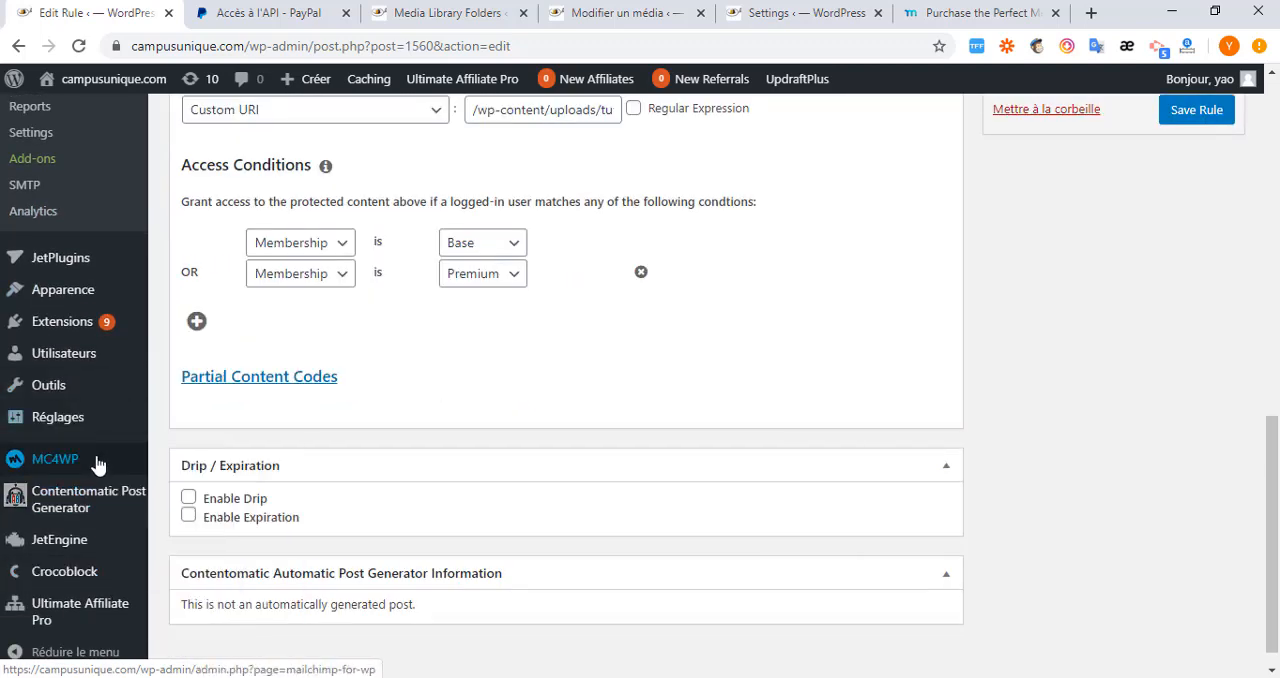
pyautogui.scroll(3, 110, 303)
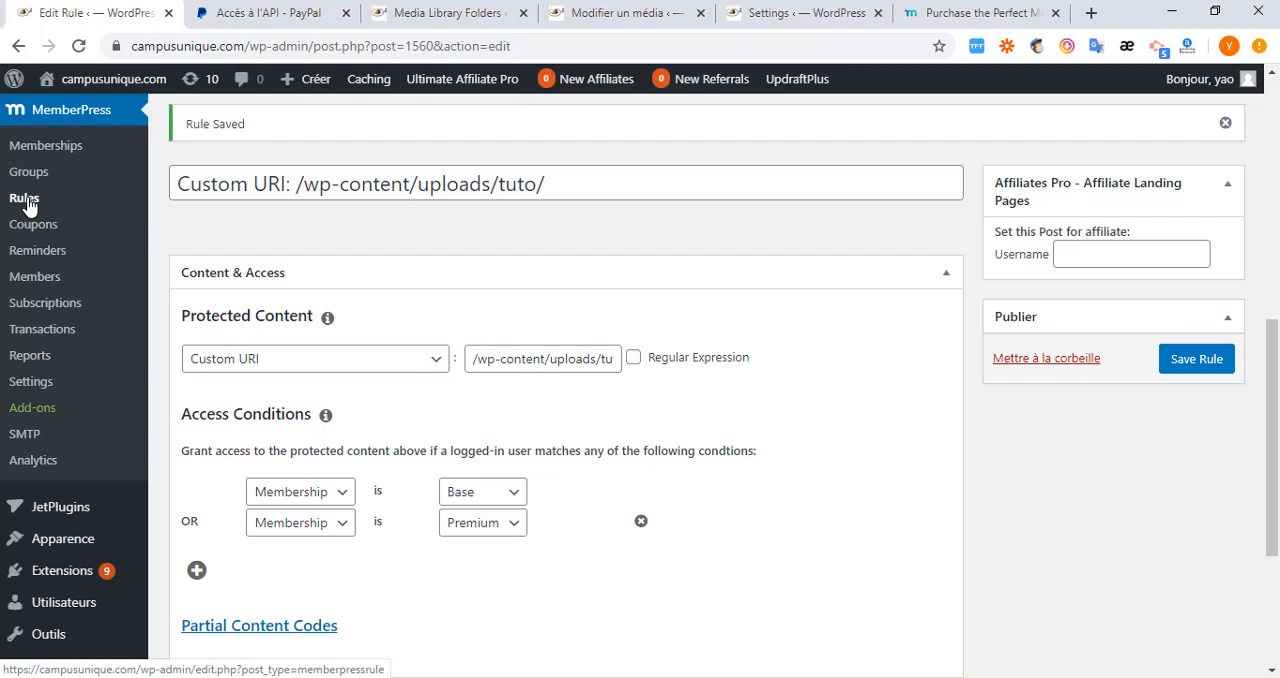
pyautogui.scroll(5, 480, 251)
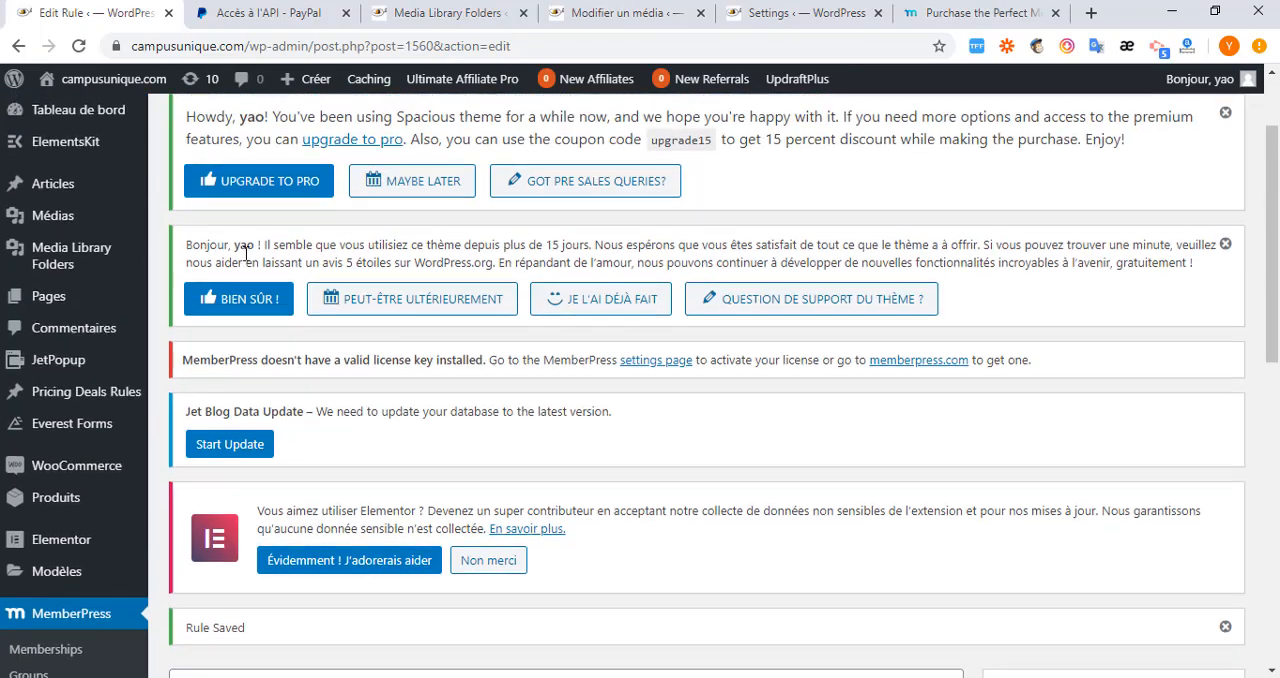
pyautogui.click(284, 191)
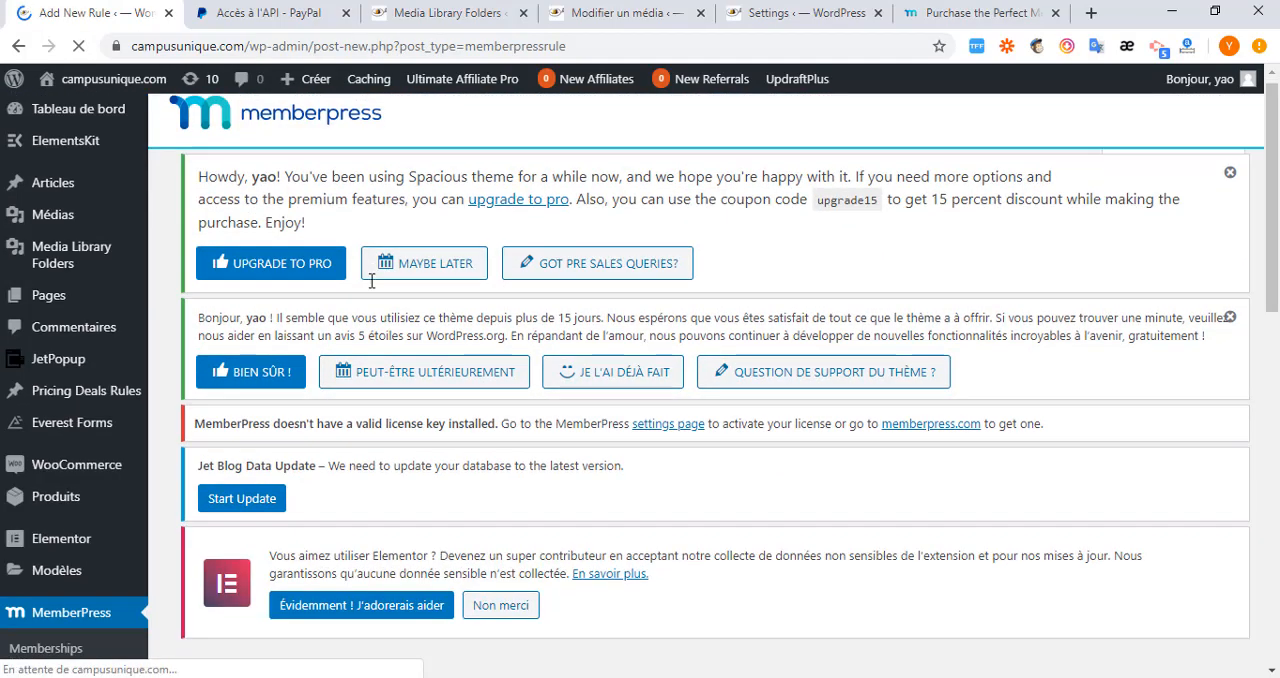
pyautogui.scroll(-6, 371, 283)
pyautogui.scroll(2, 311, 285)
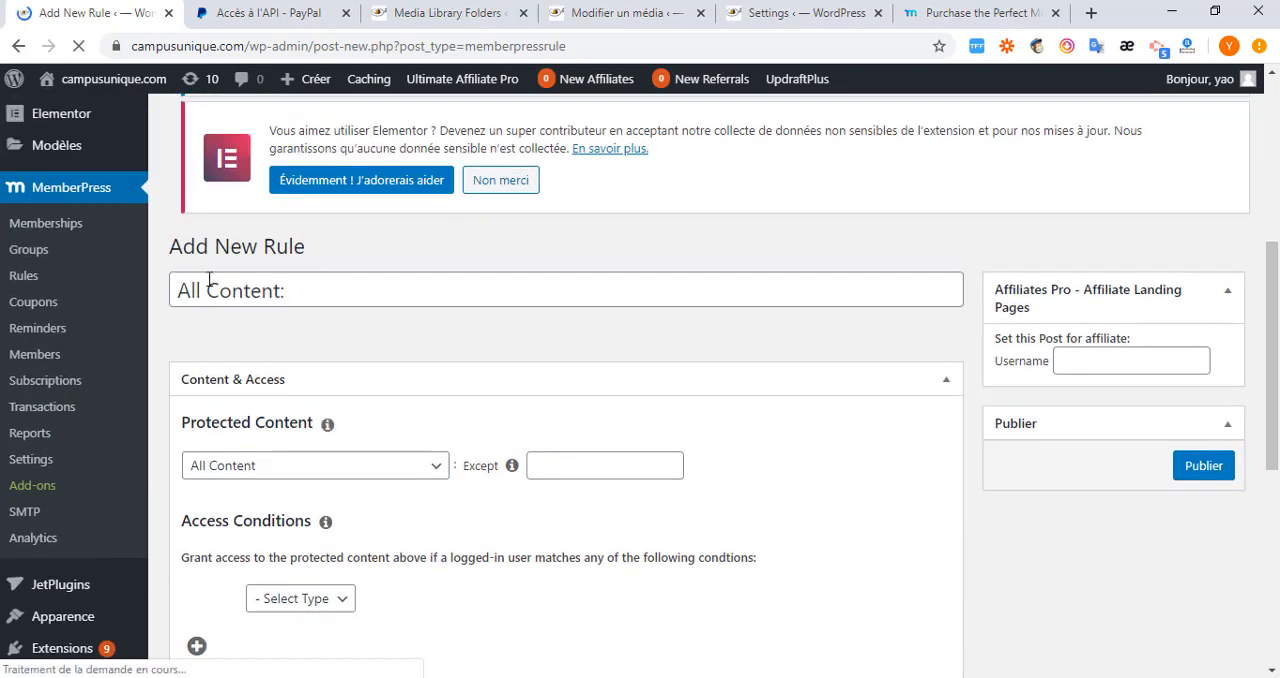
pyautogui.scroll(-2, 390, 340)
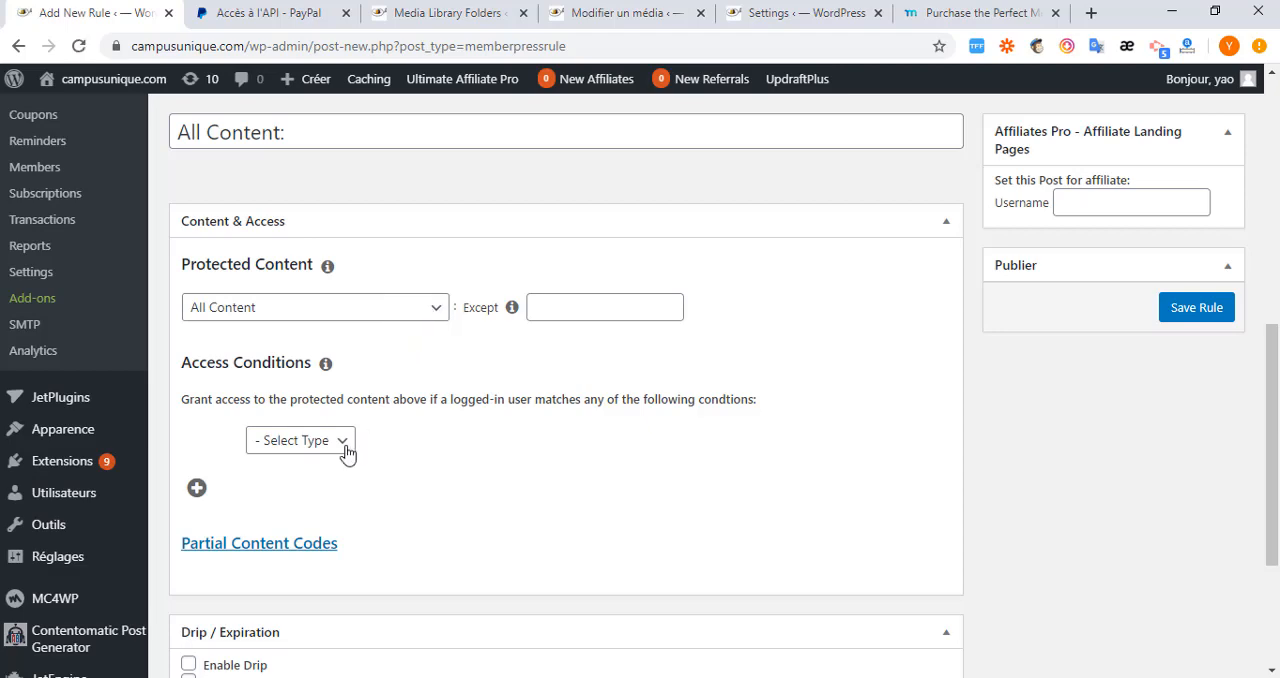
# Set the new rule's protected content to Custom URI and paste the copied archive address as its URI.
pyautogui.click(437, 312)
pyautogui.scroll(-10, 359, 534)
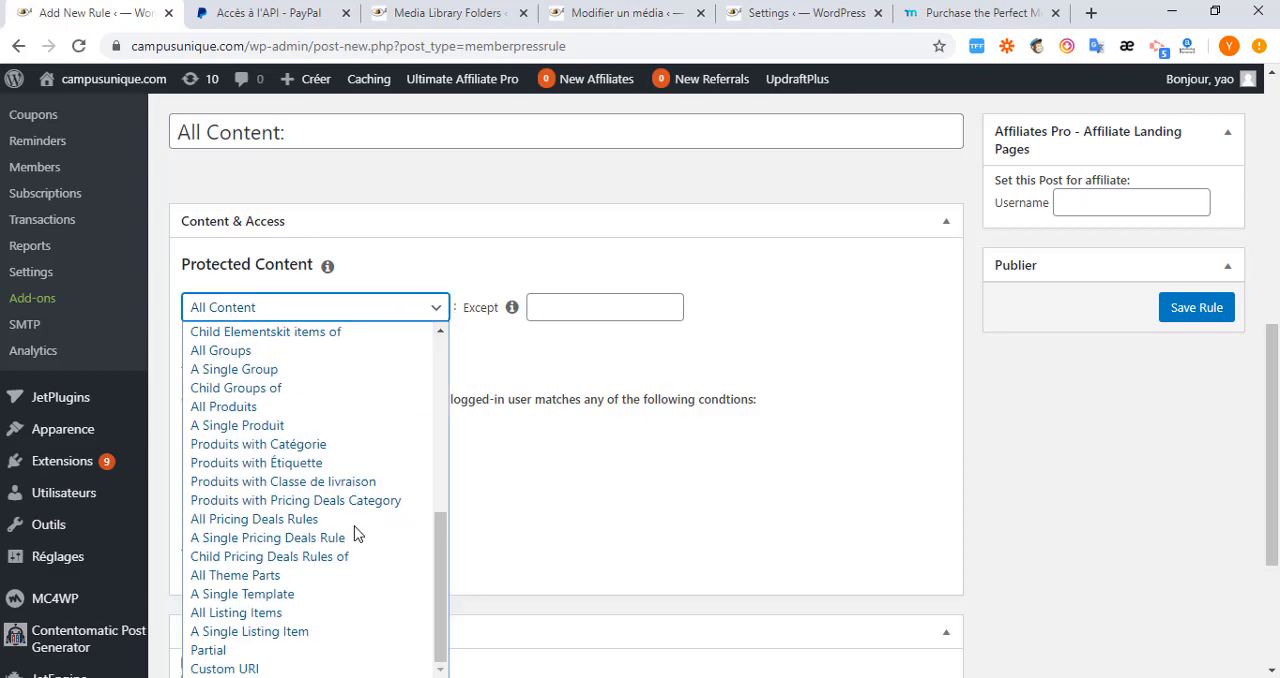
pyautogui.click(249, 670)
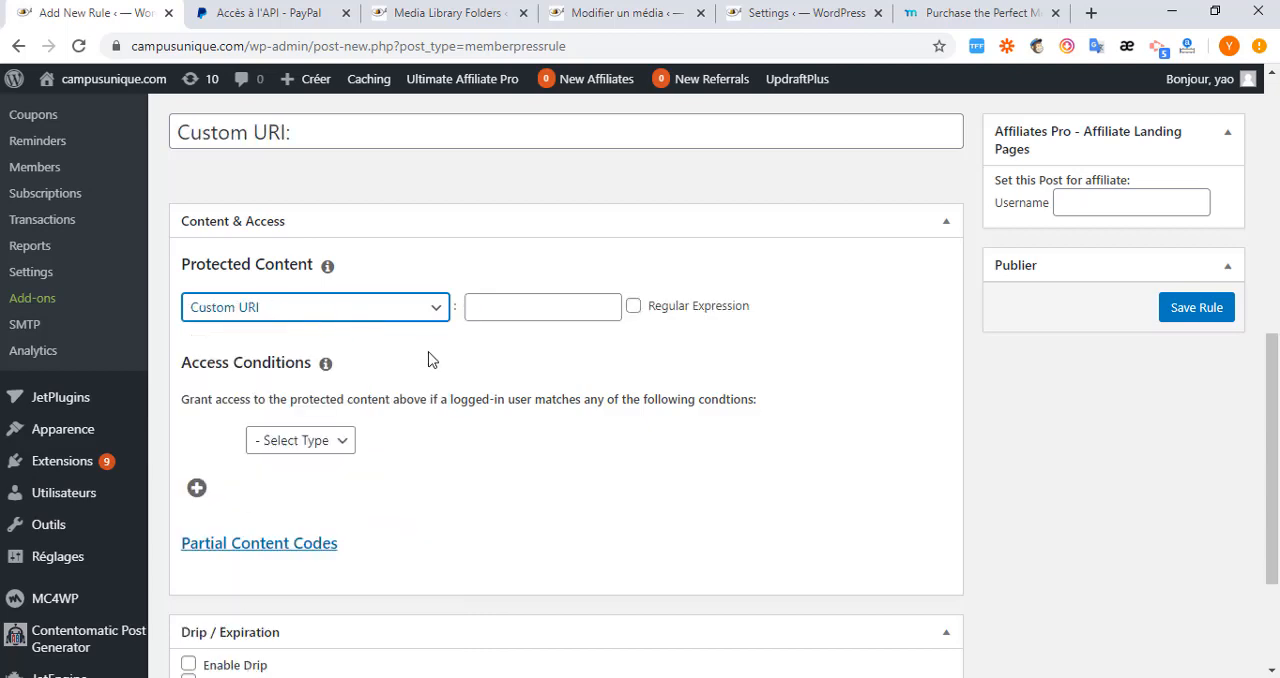
pyautogui.click(491, 301)
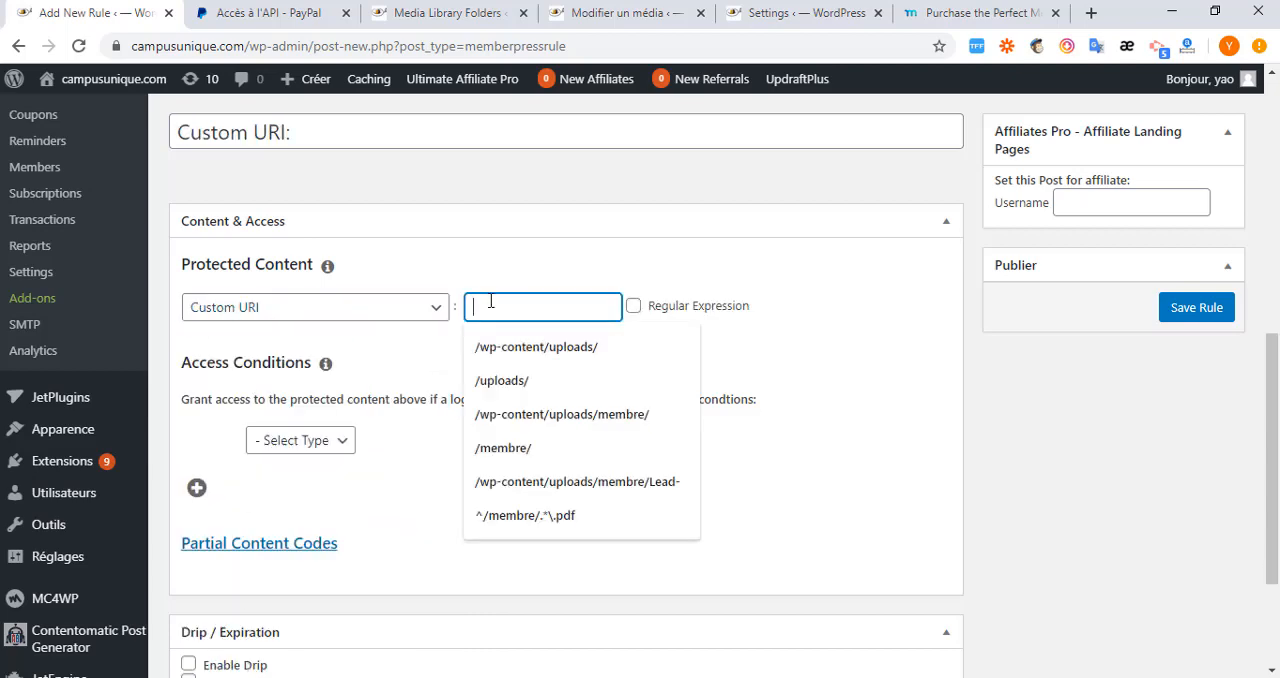
pyautogui.hotkey('ctrl', 'v')
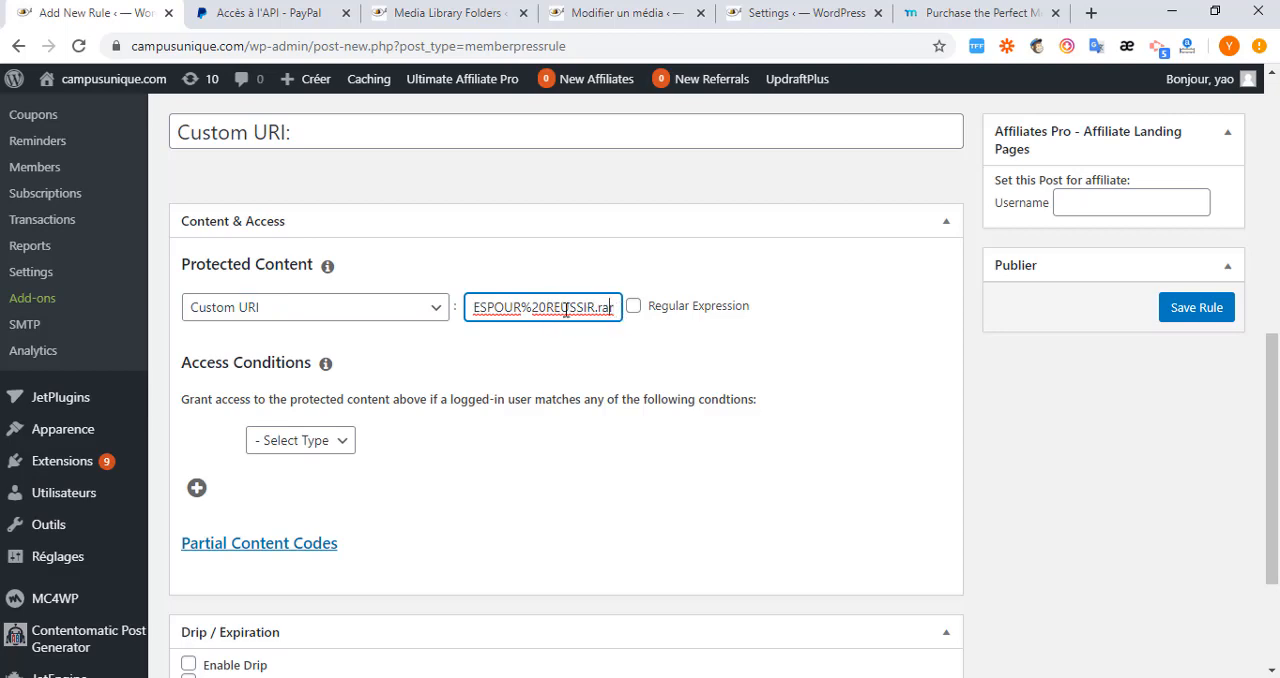
# Remove the file name and the FTP host portion from the pasted address, leaving /Membre/ as the rule's URI.
pyautogui.moveTo(612, 308); pyautogui.dragTo(521, 306)
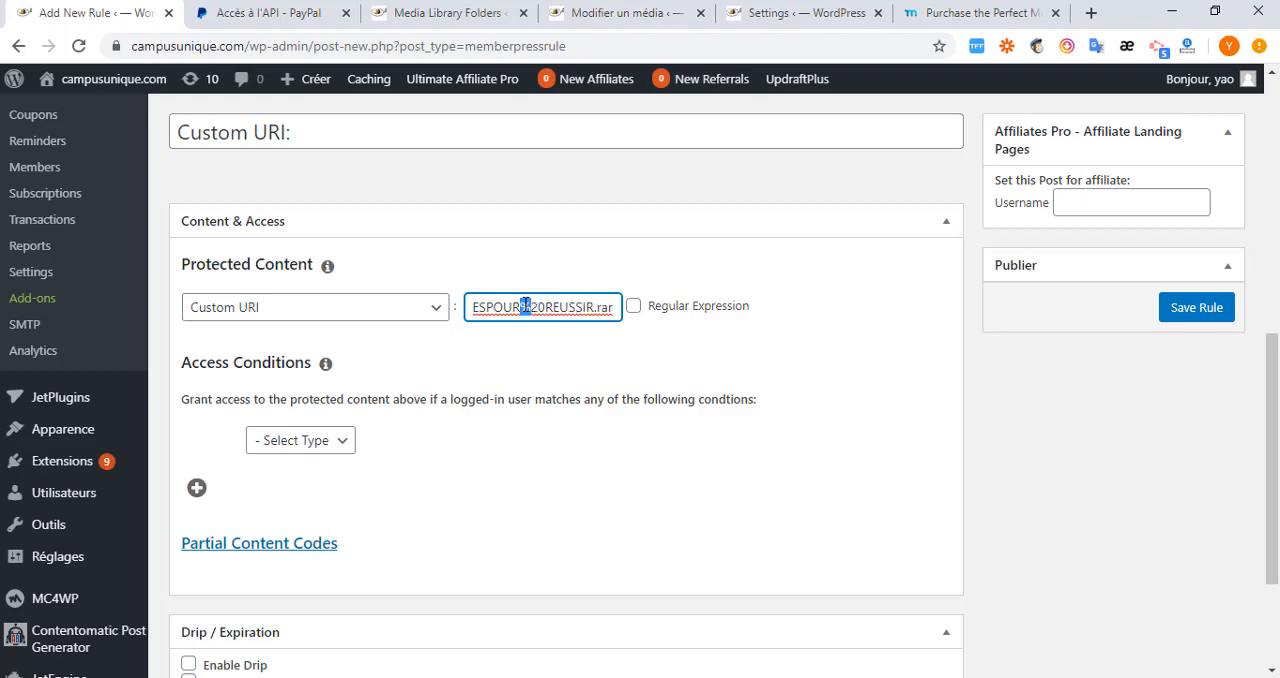
pyautogui.click(553, 307)
pyautogui.moveTo(613, 307); pyautogui.dragTo(544, 307)
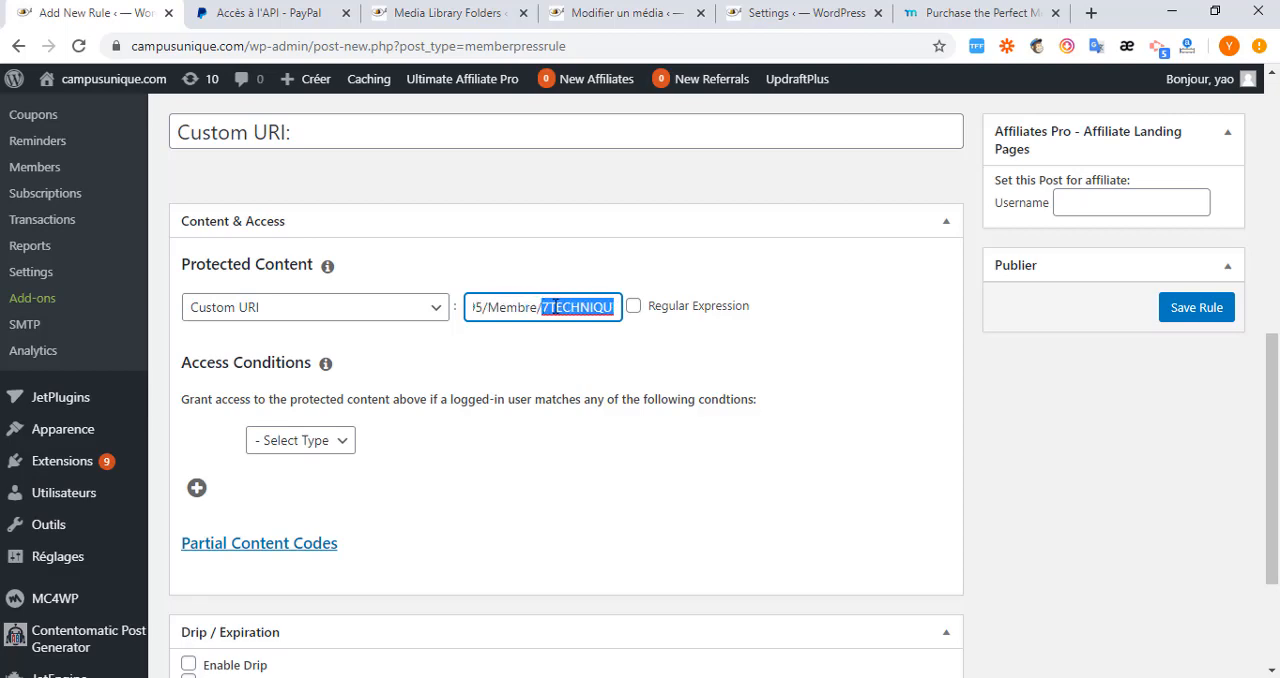
pyautogui.press('BackSpace')
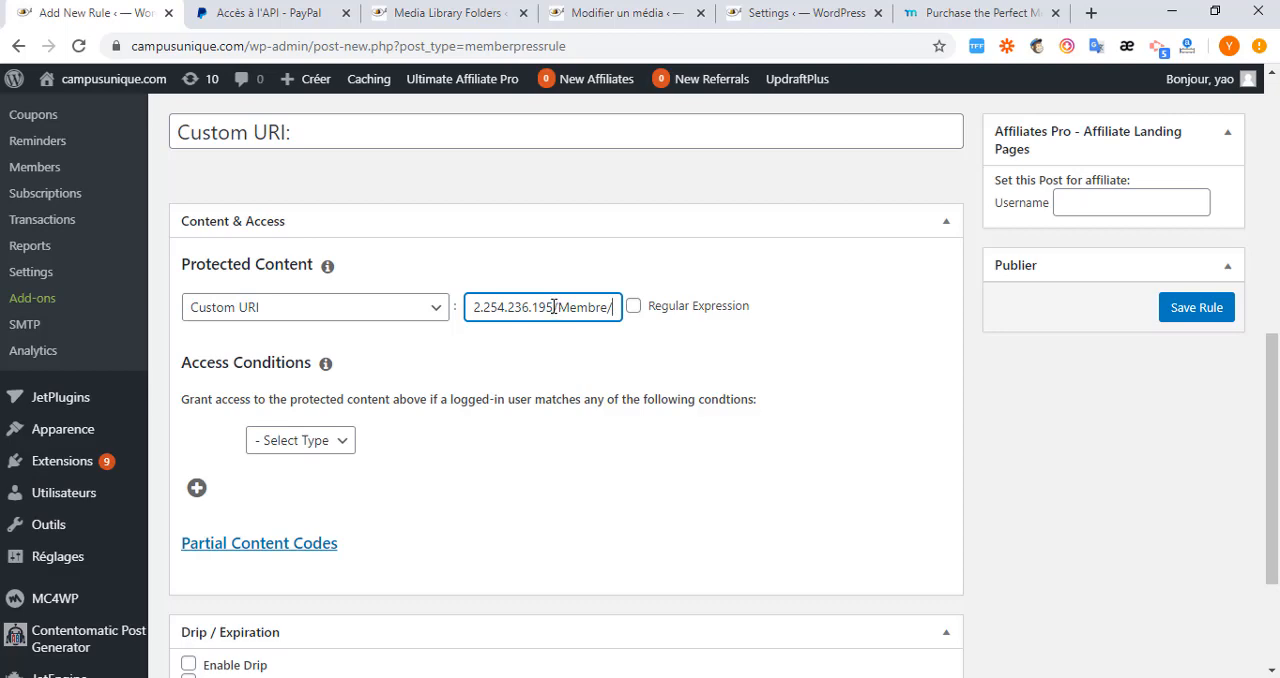
pyautogui.moveTo(553, 307); pyautogui.dragTo(463, 318)
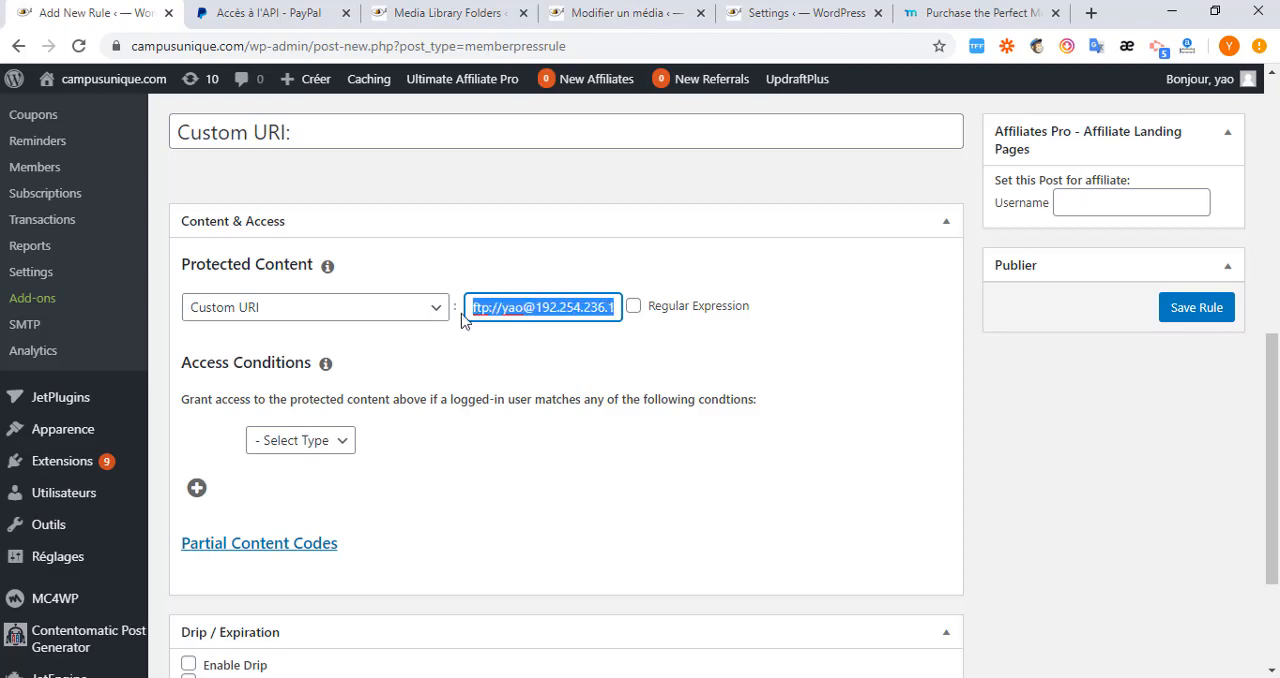
pyautogui.press('BackSpace')
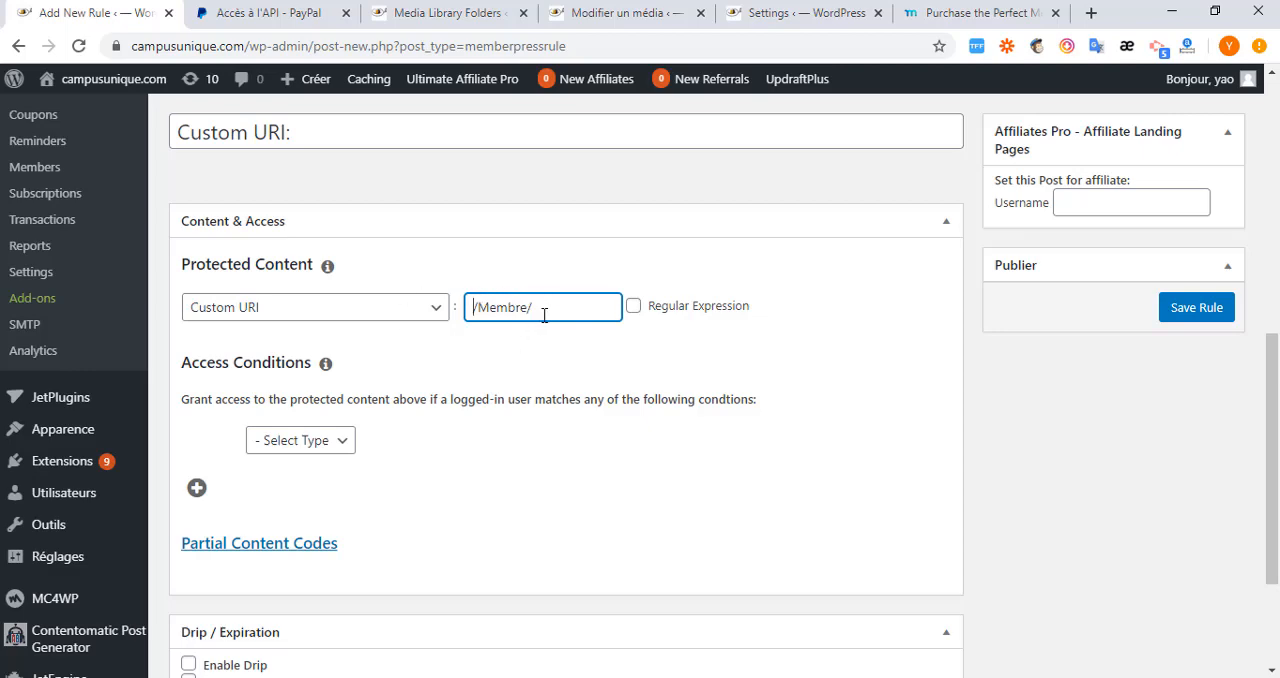
# Add an access condition granting the Premium membership access to /Membre/ and save the rule.
pyautogui.click(344, 441)
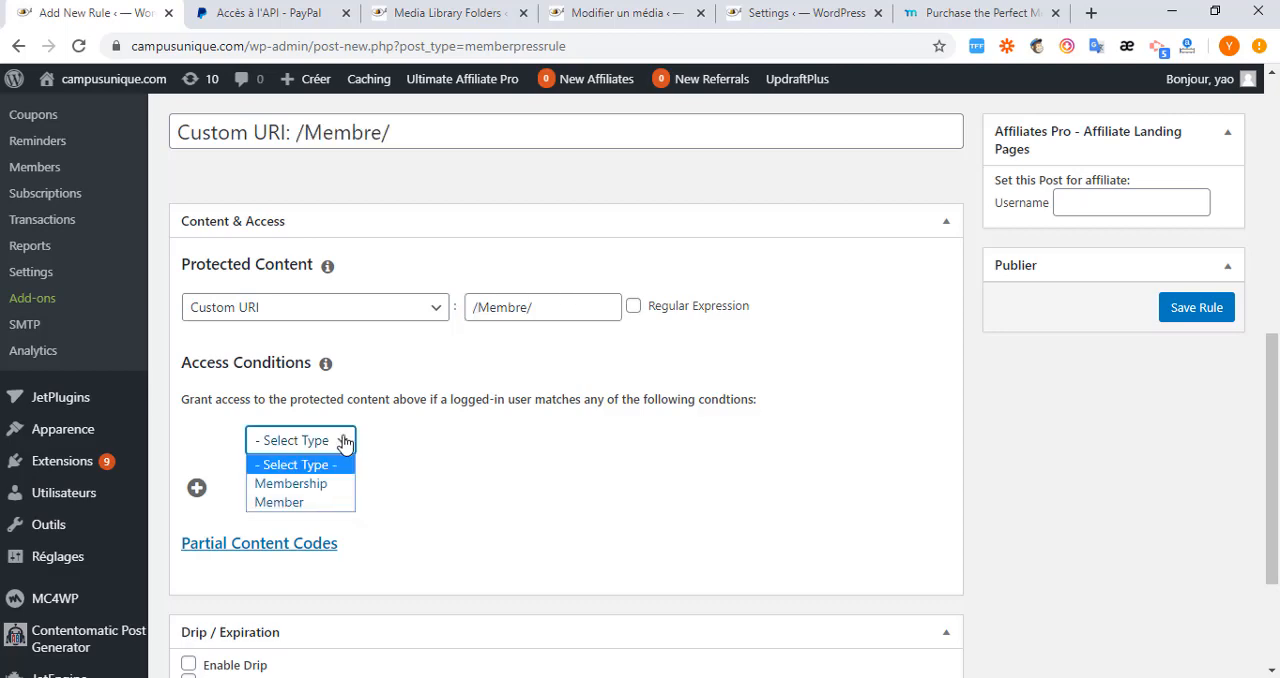
pyautogui.click(316, 486)
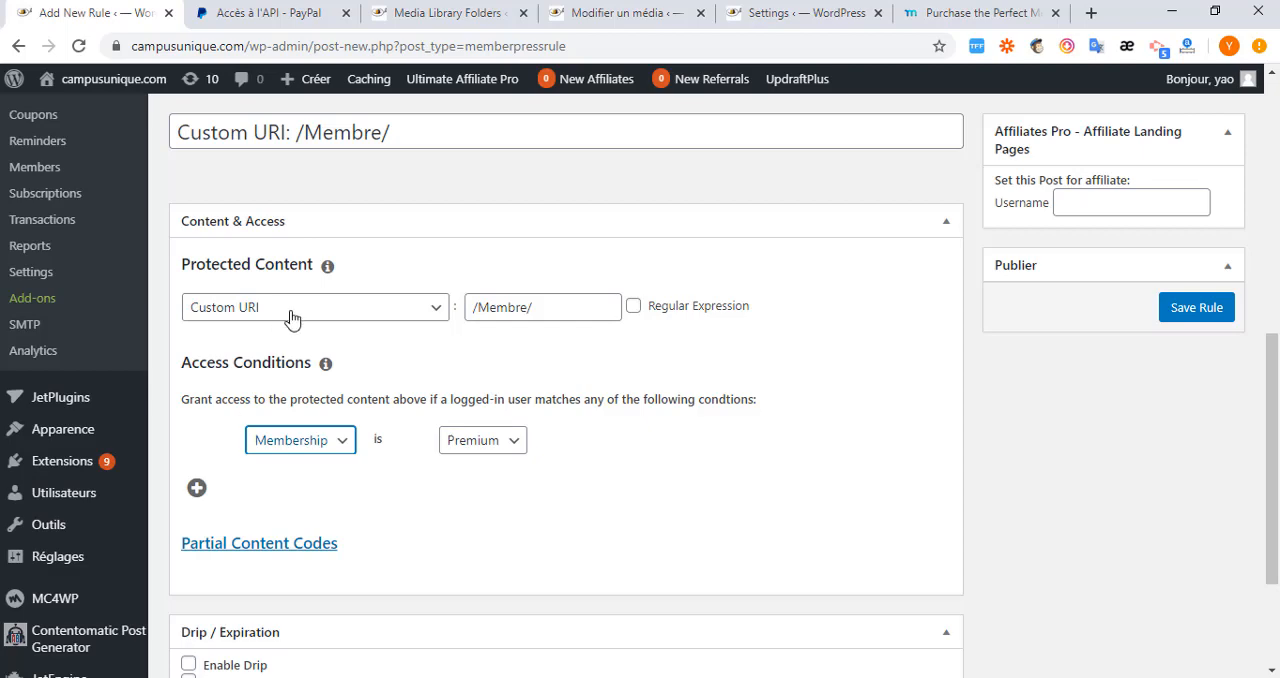
pyautogui.scroll(-3, 320, 537)
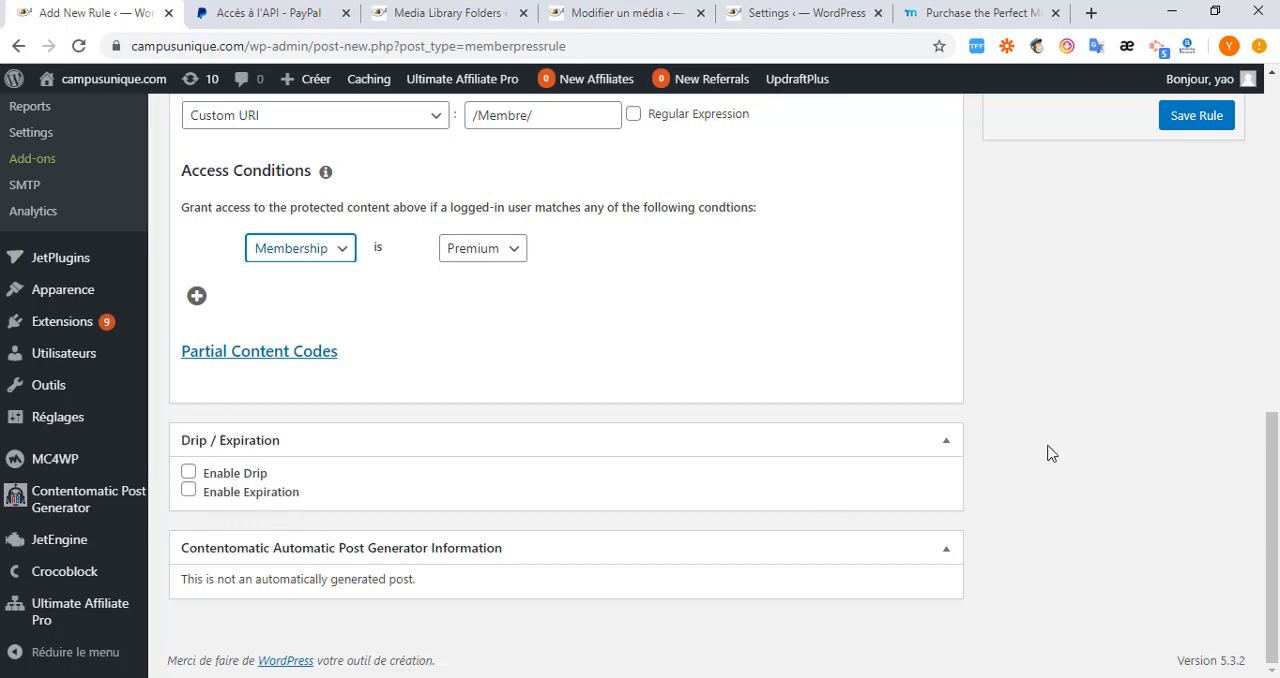
pyautogui.scroll(3, 1047, 453)
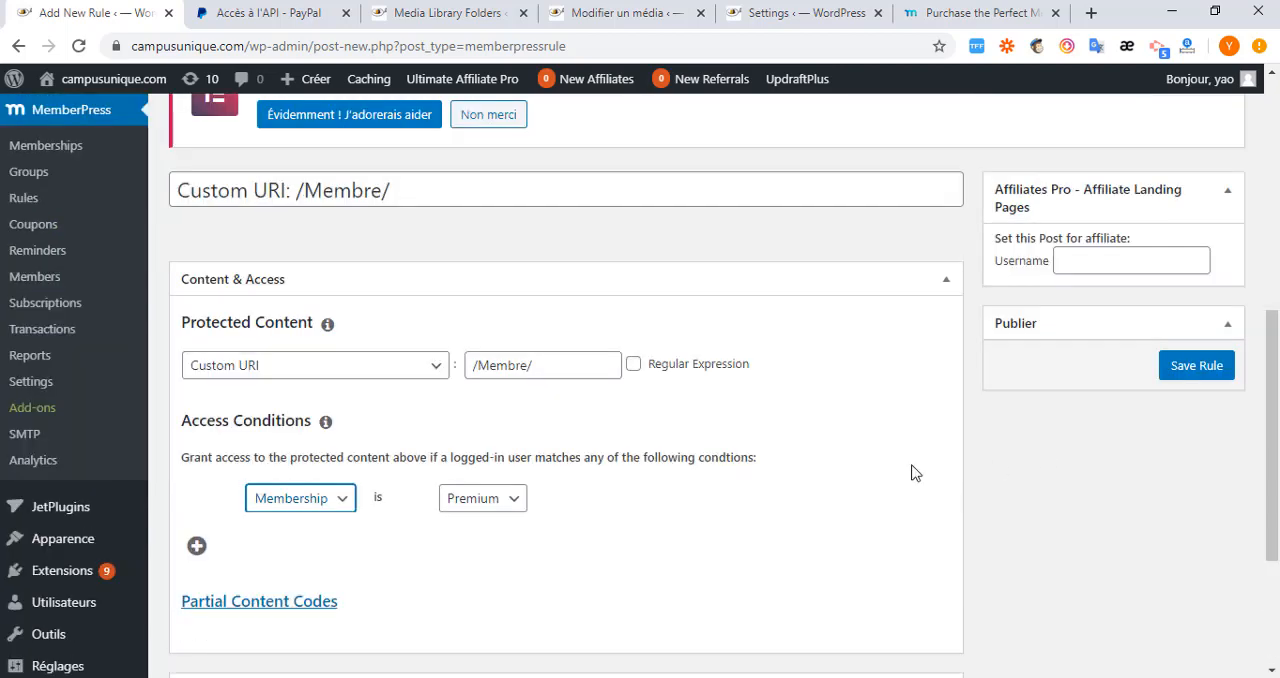
pyautogui.click(1192, 367)
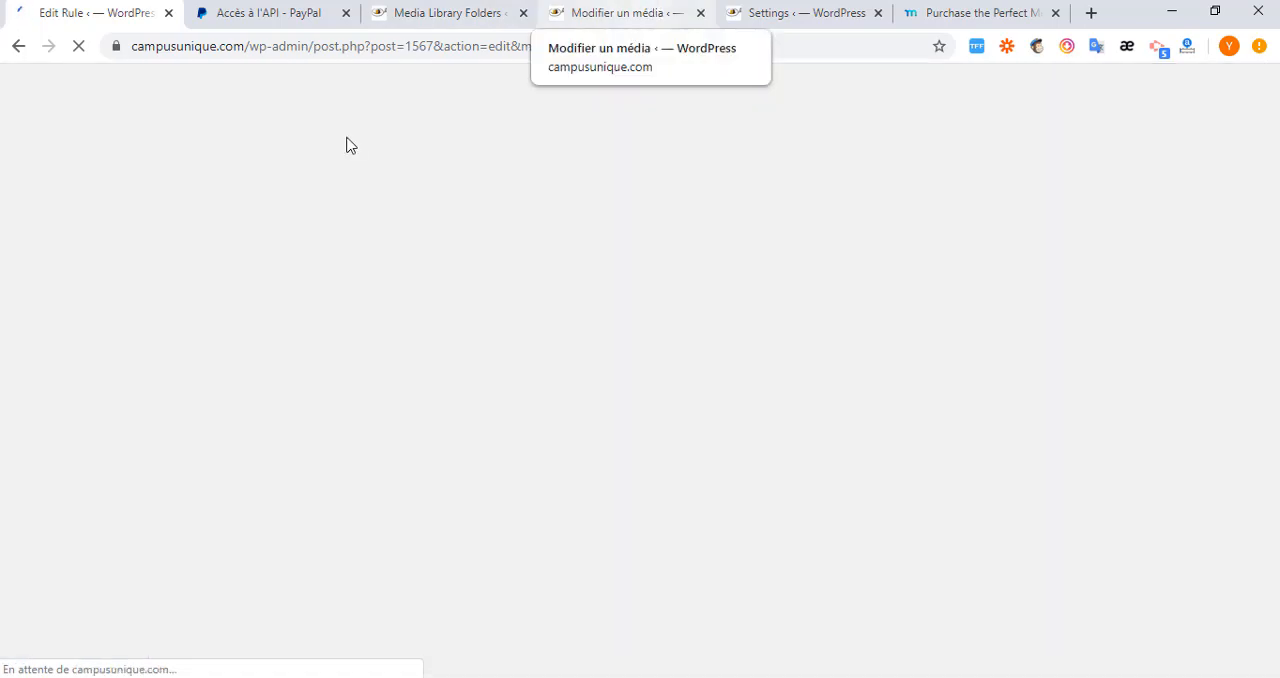
# From the media edit page, go to adding WordPress plugins and search for "woocommerce free download".
pyautogui.click(632, 22)
pyautogui.scroll(-3, 51, 331)
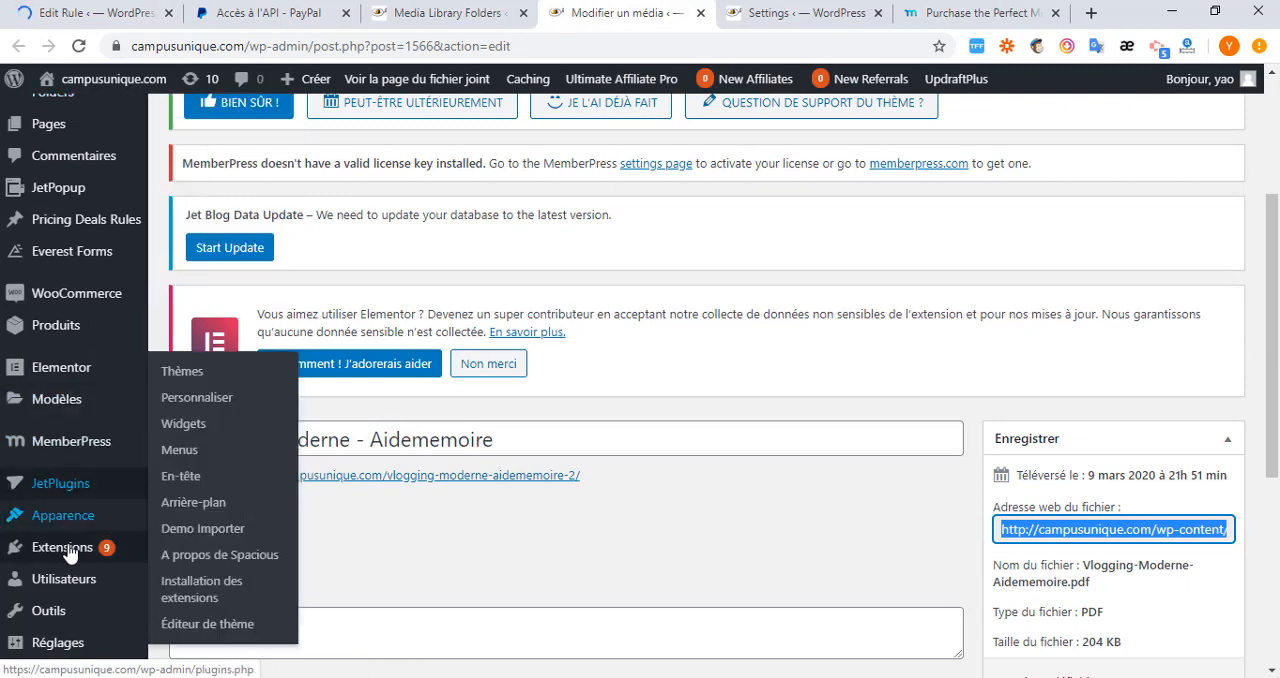
pyautogui.moveTo(70, 550)
pyautogui.click(180, 578)
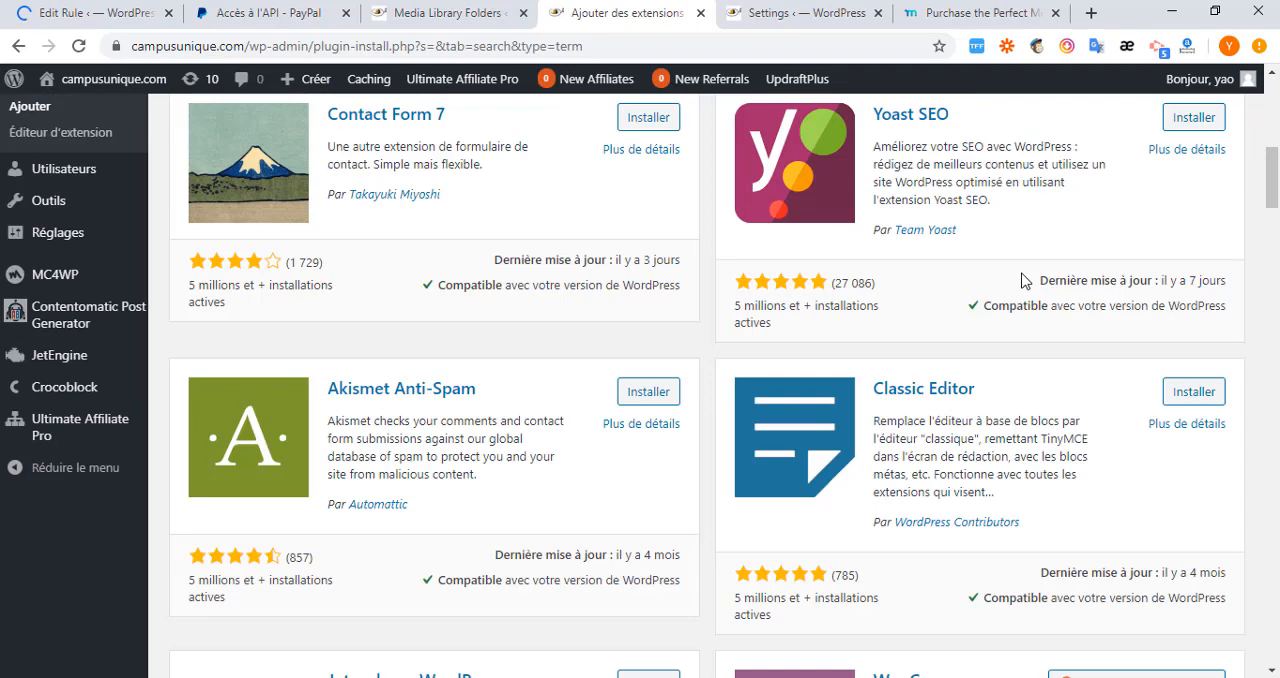
pyautogui.scroll(2, 1023, 280)
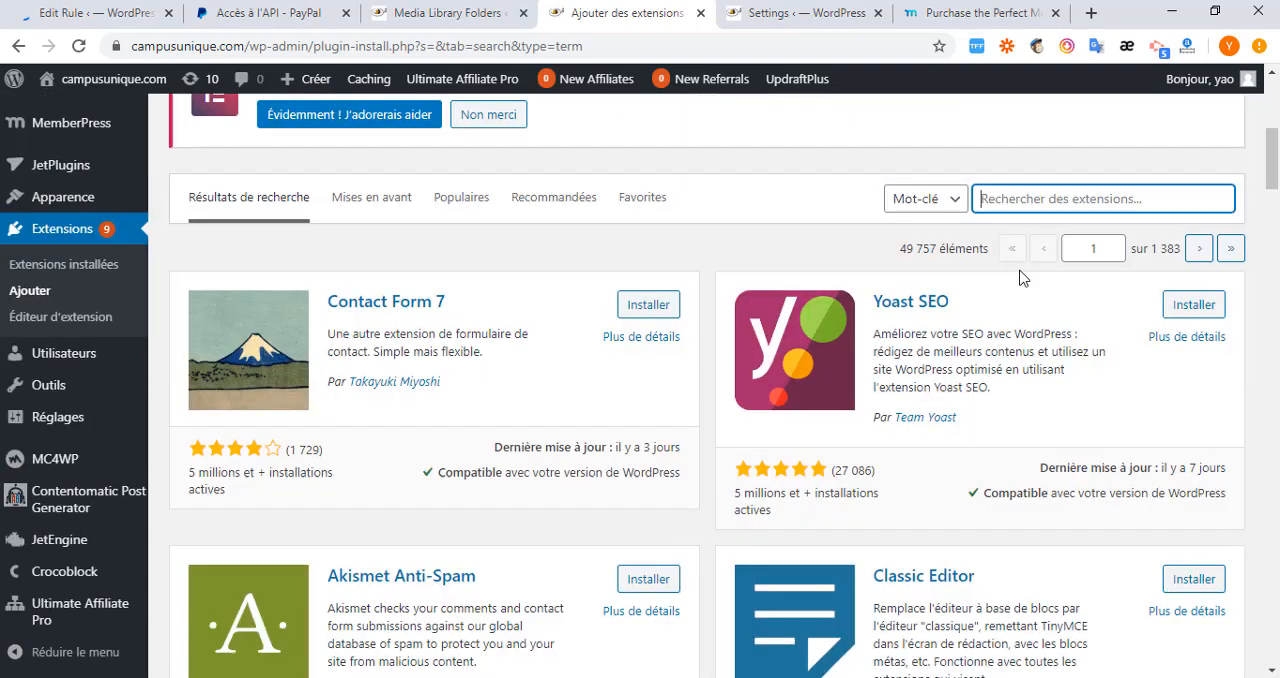
pyautogui.scroll(3, 1019, 200)
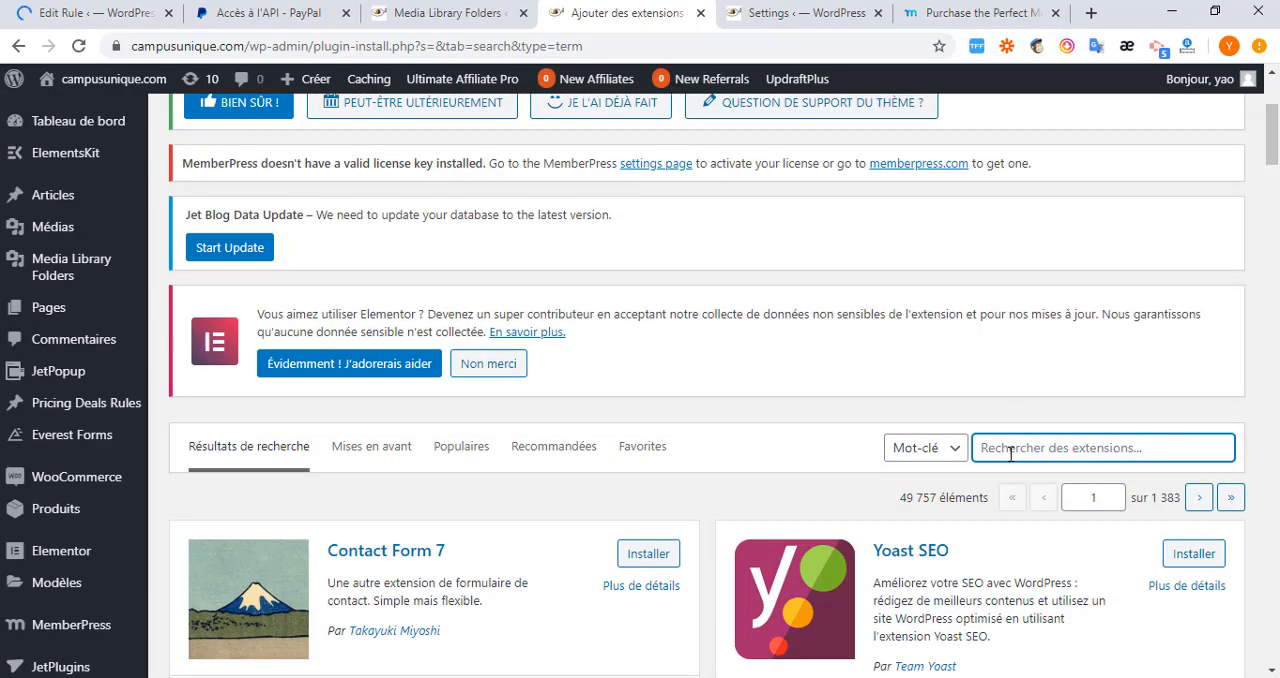
pyautogui.write('w')
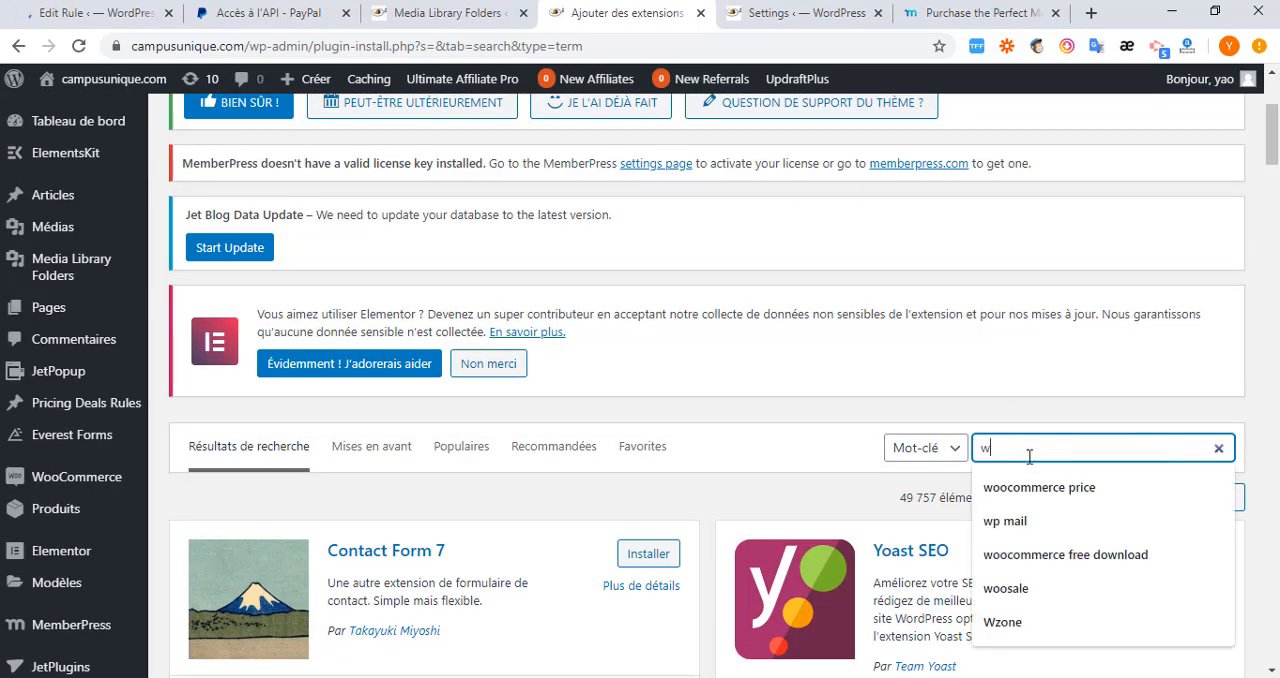
pyautogui.write('oo')
pyautogui.click(1065, 521)
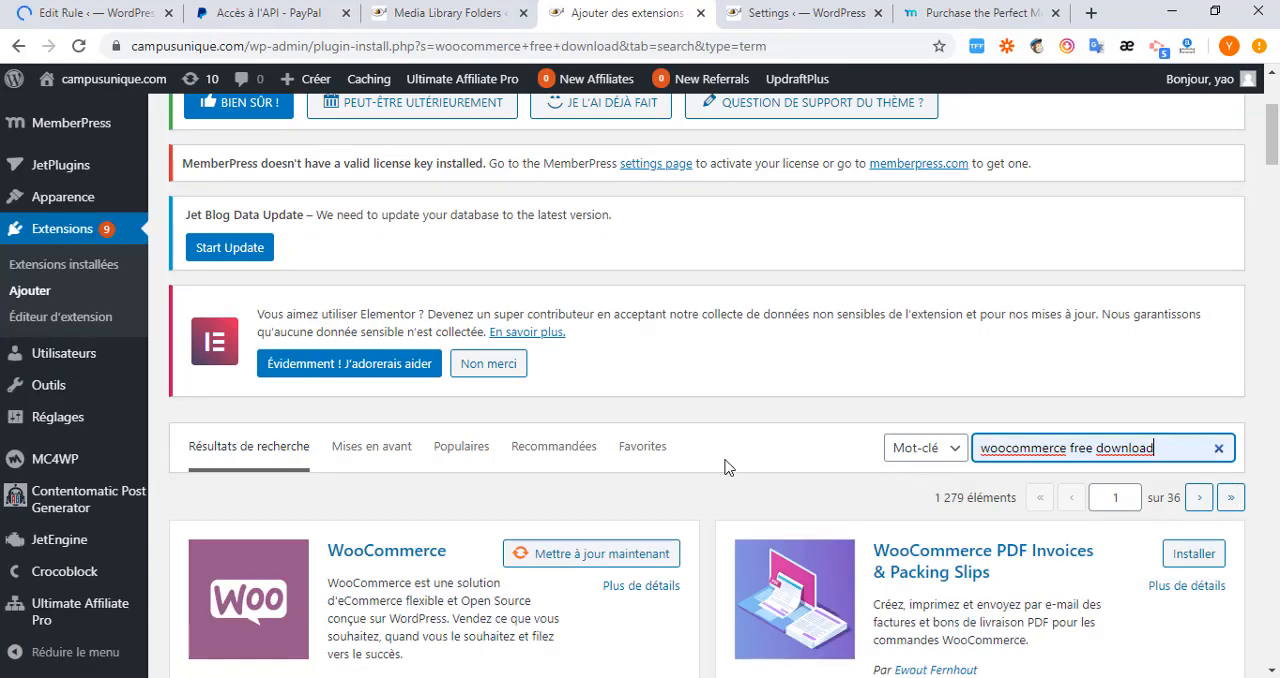
# Install and activate the Free Downloads WooCommerce plugin from the search results.
pyautogui.scroll(-4, 725, 468)
pyautogui.scroll(-3, 731, 470)
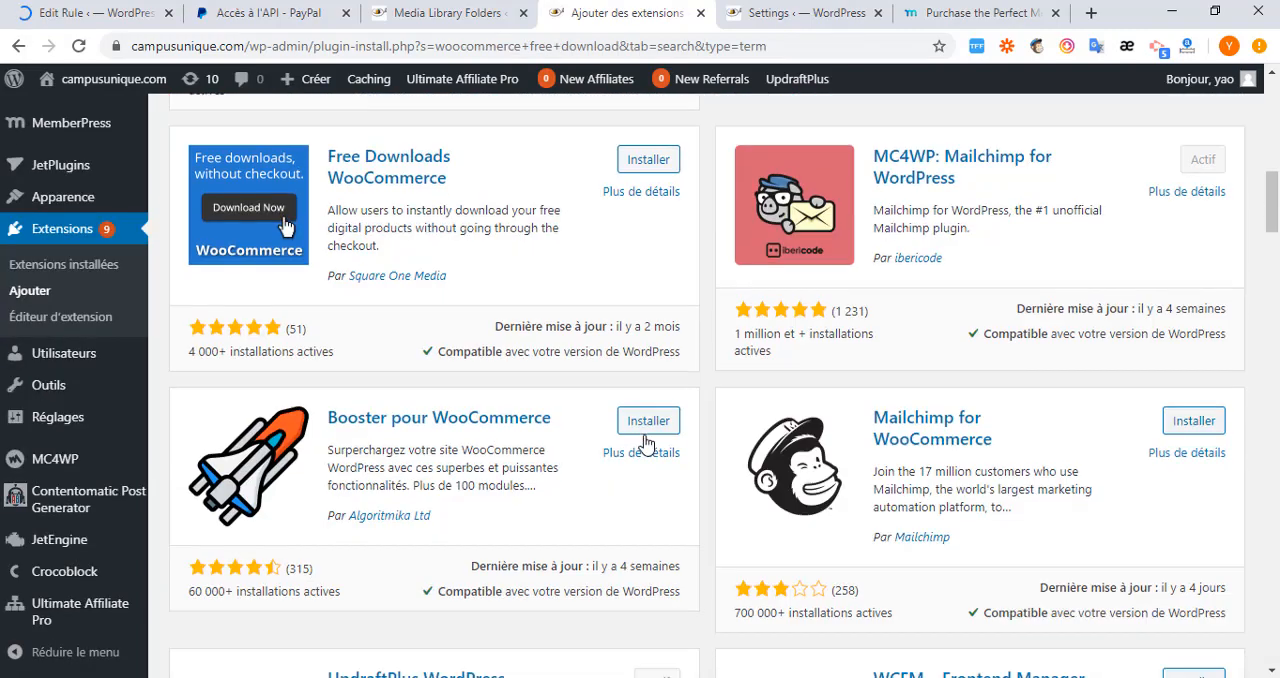
pyautogui.click(642, 162)
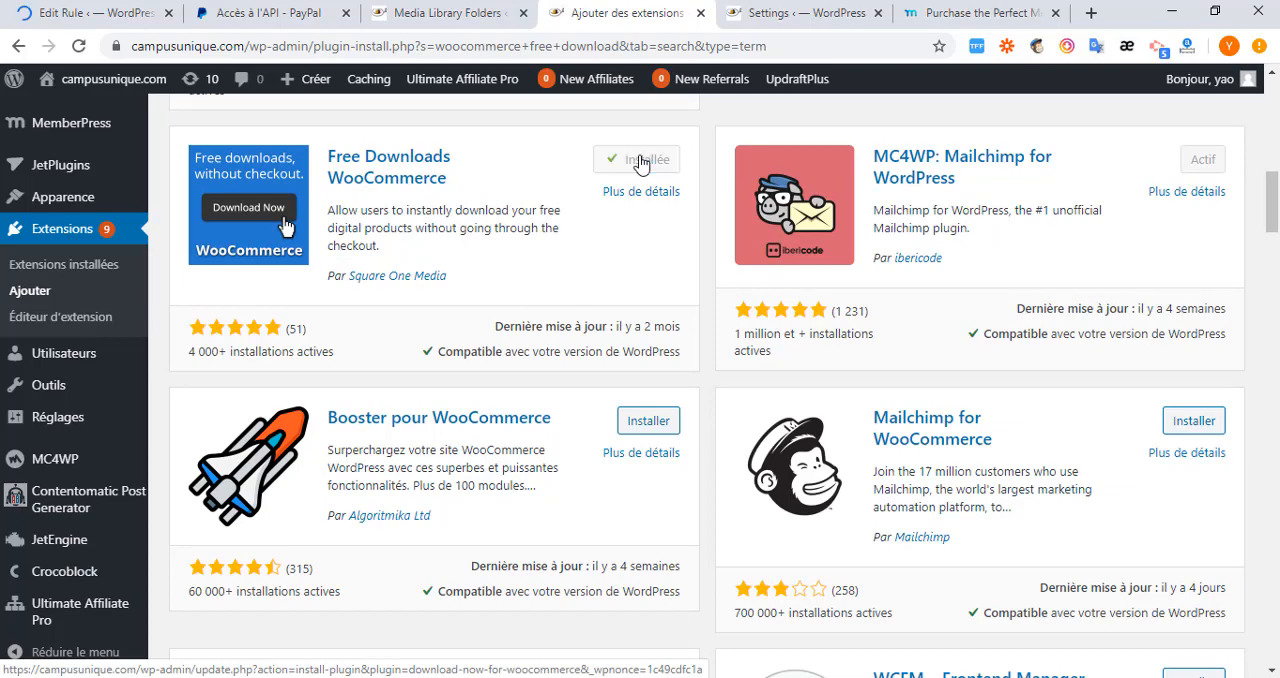
pyautogui.click(650, 160)
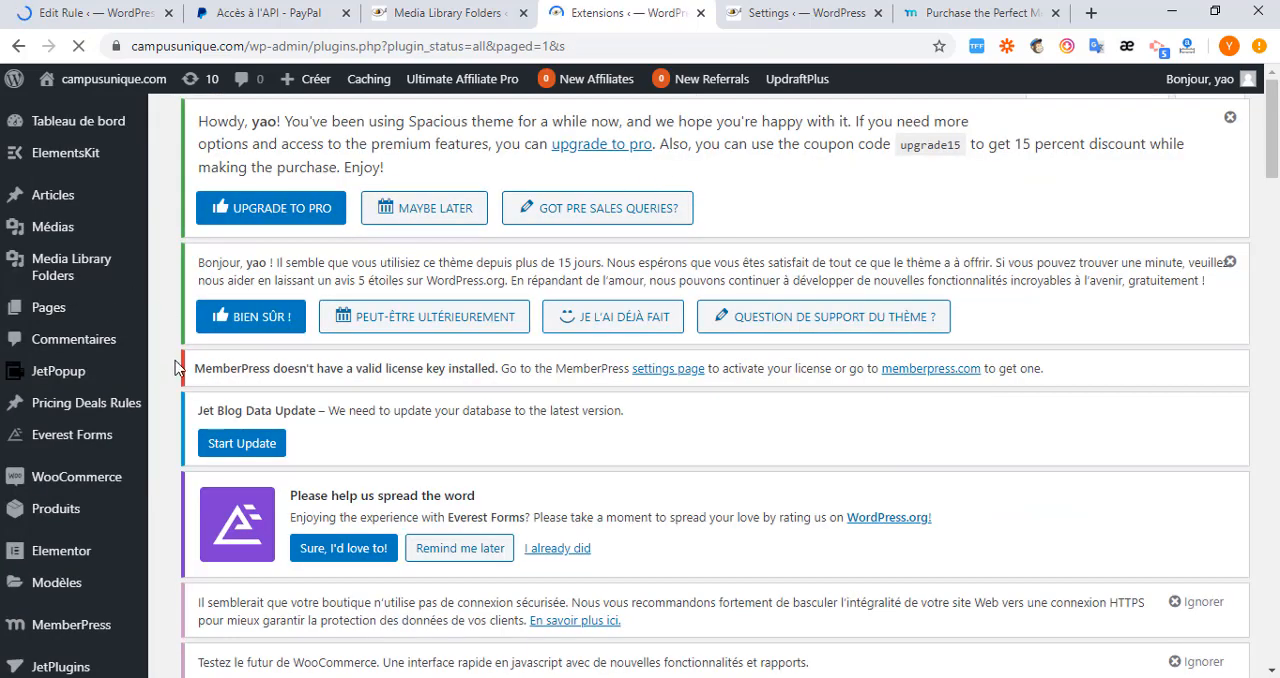
# Find Free Downloads WooCommerce in the installed plugins list and open its settings.
pyautogui.scroll(-4, 175, 367)
pyautogui.scroll(-3, 238, 445)
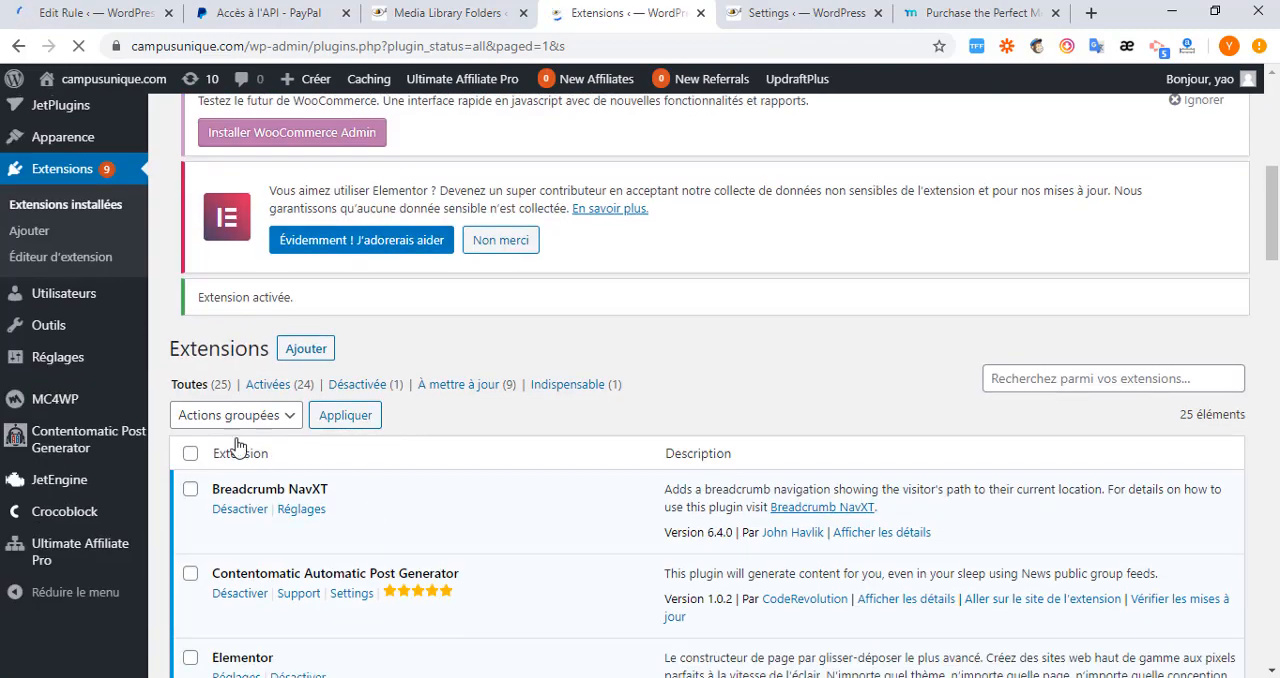
pyautogui.scroll(-3, 247, 405)
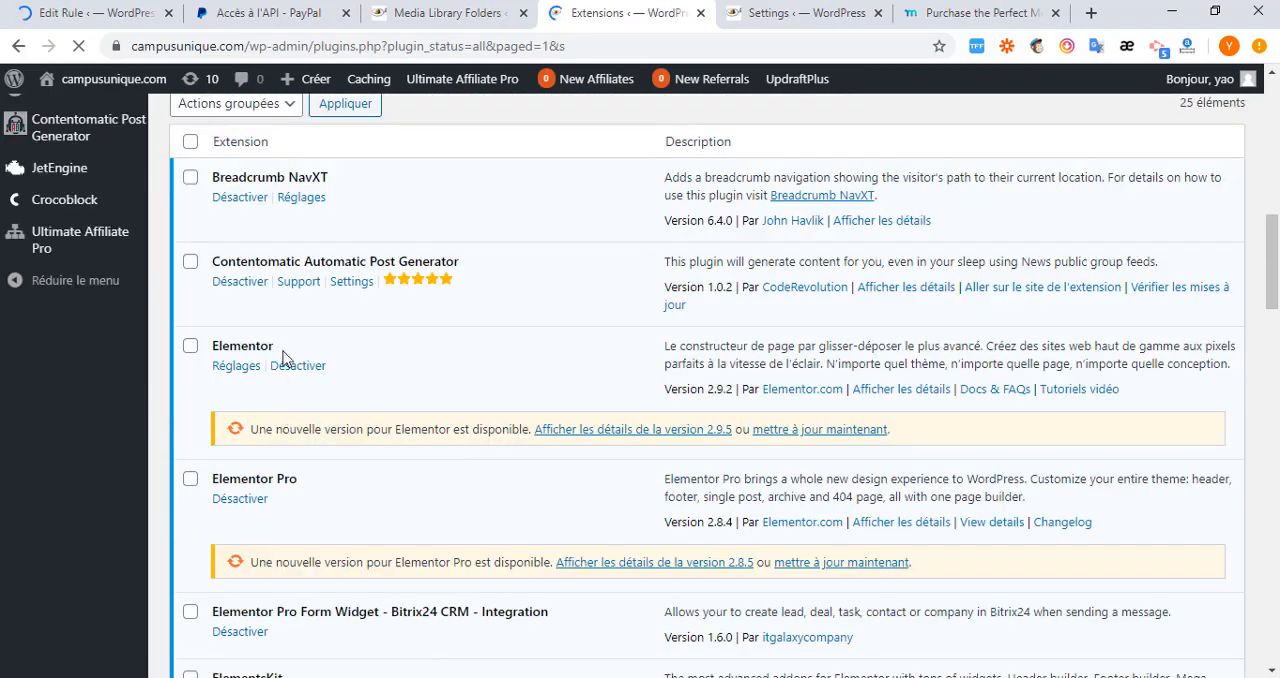
pyautogui.scroll(3, 56, 212)
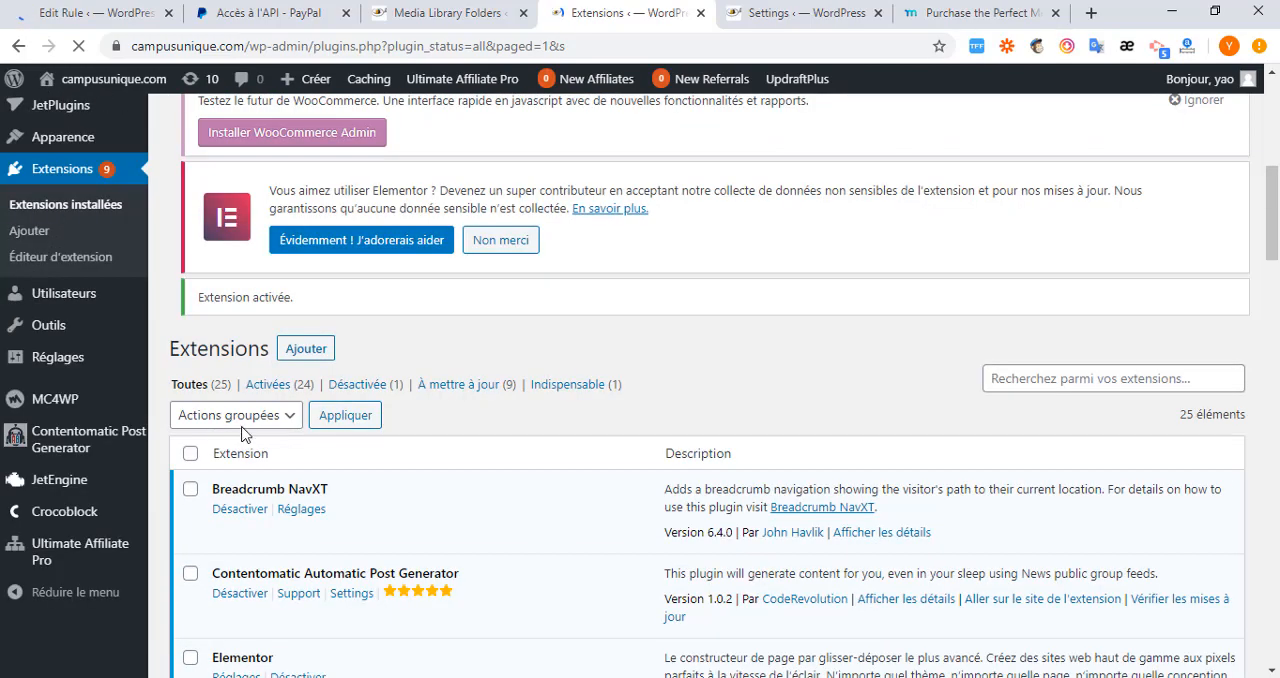
pyautogui.scroll(-3, 243, 432)
pyautogui.scroll(4, 350, 477)
pyautogui.scroll(-7, 357, 477)
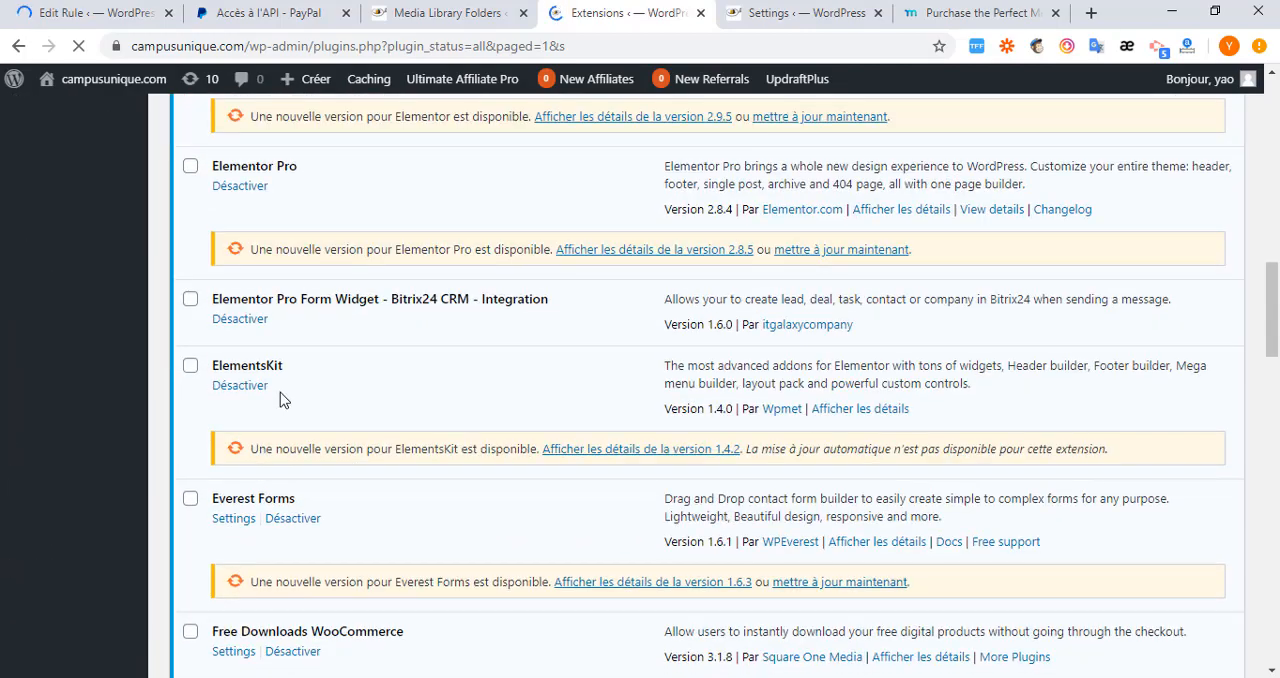
pyautogui.scroll(-4, 280, 392)
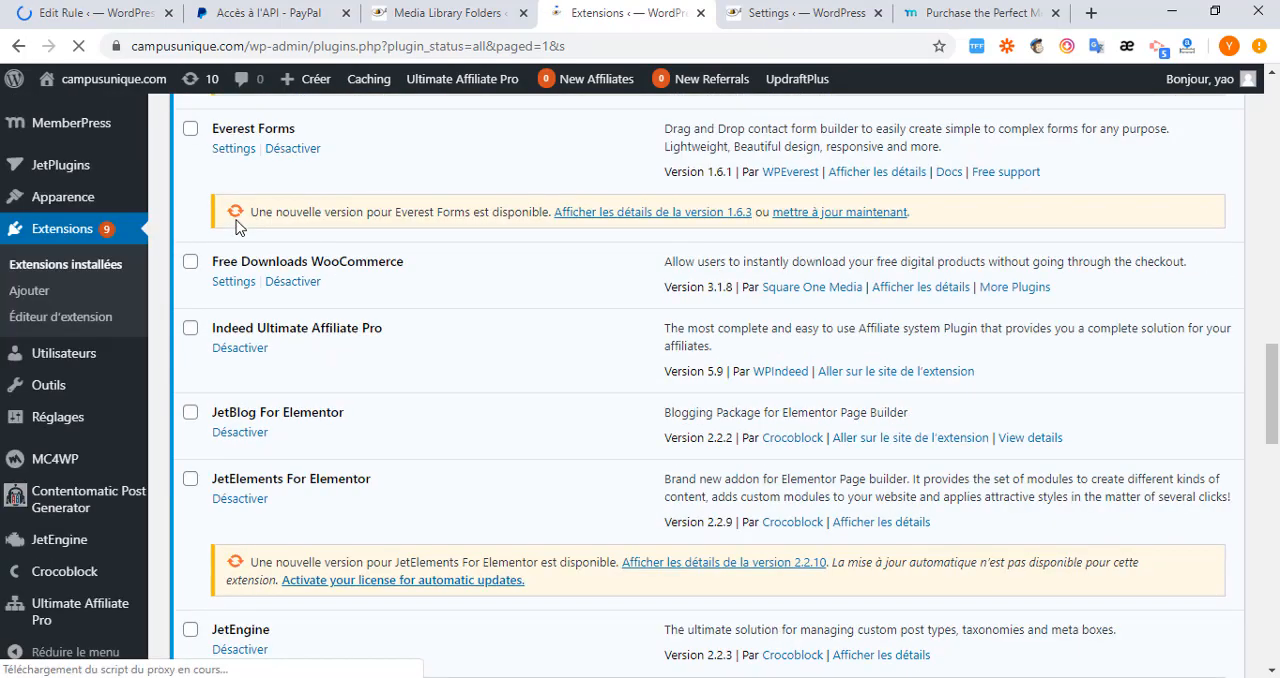
pyautogui.click(240, 290)
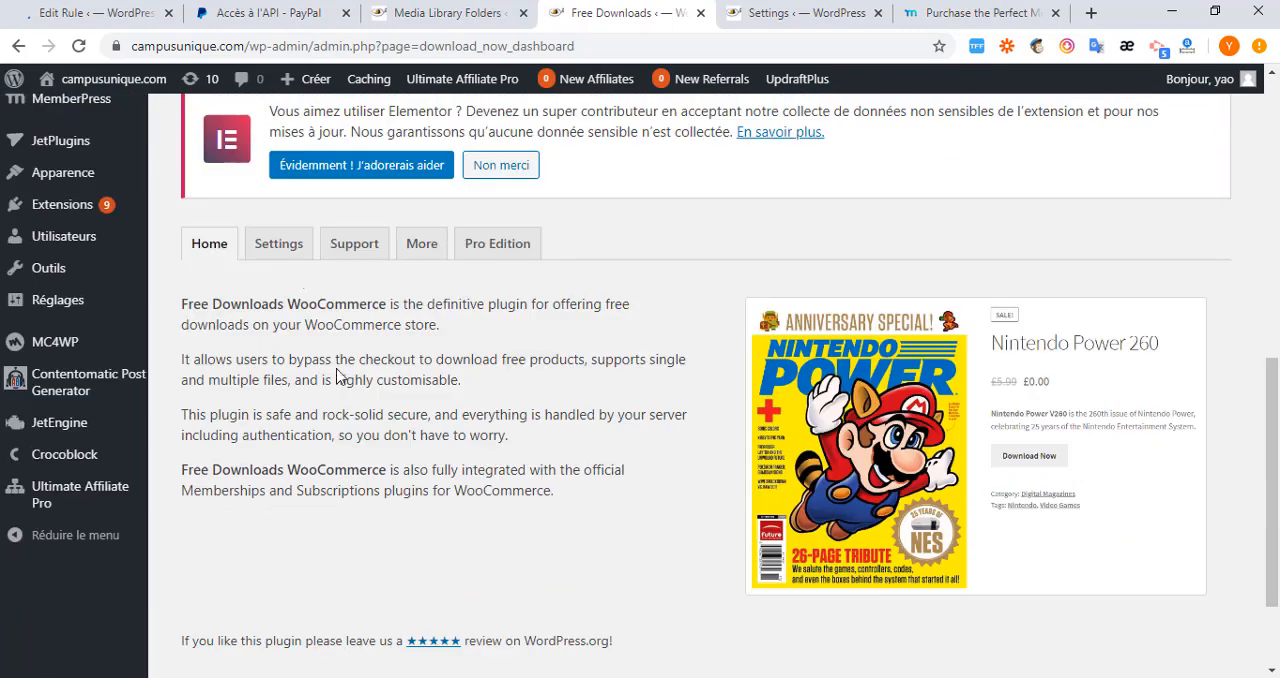
# Go from the Free Downloads plugin's home page to its Single Files settings.
pyautogui.click(266, 252)
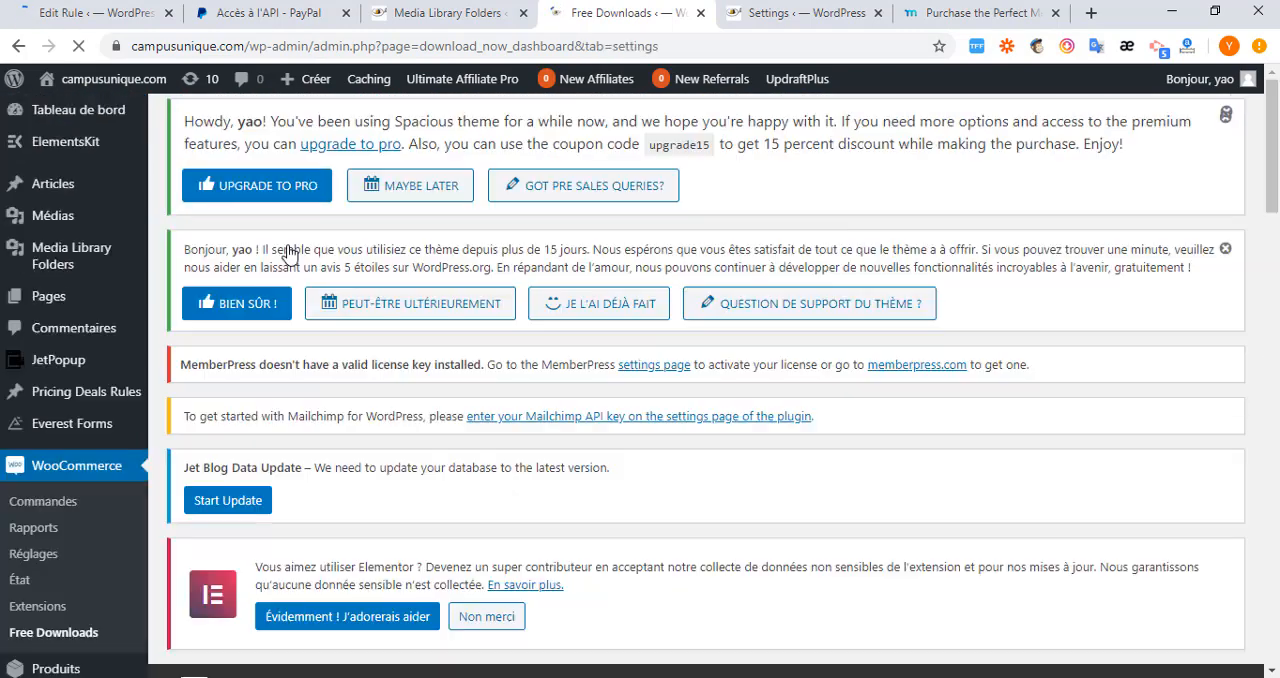
pyautogui.scroll(-6, 406, 480)
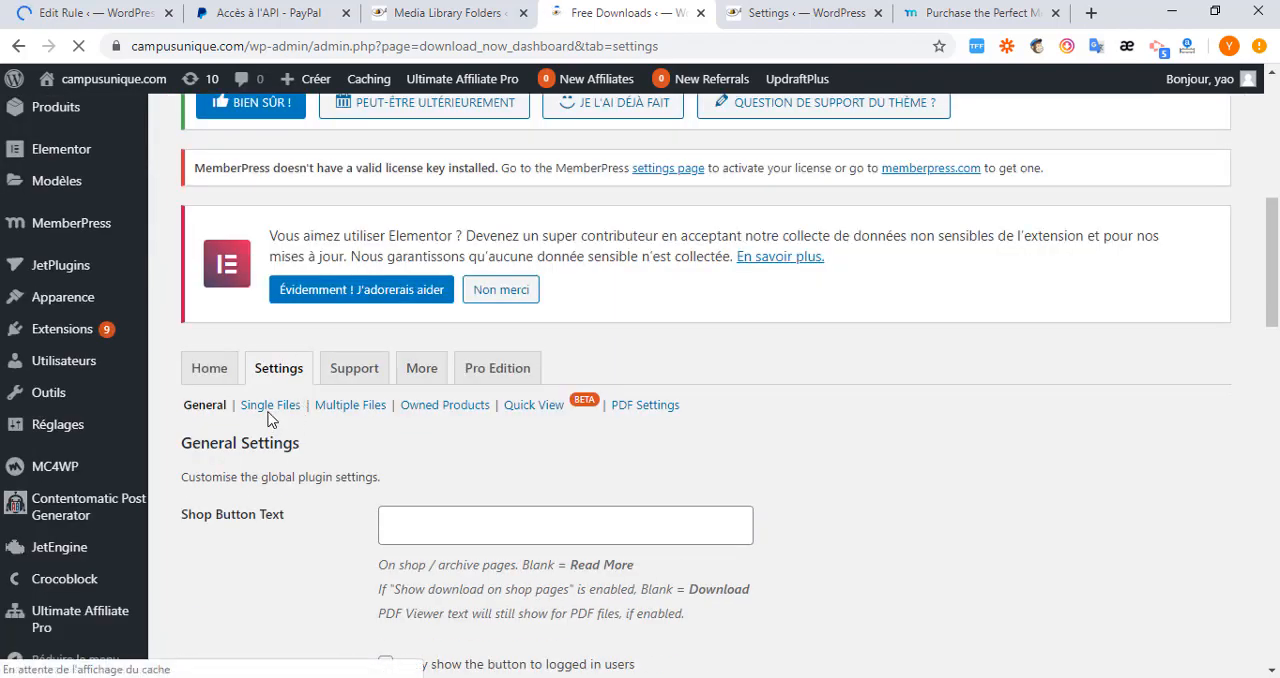
pyautogui.click(269, 417)
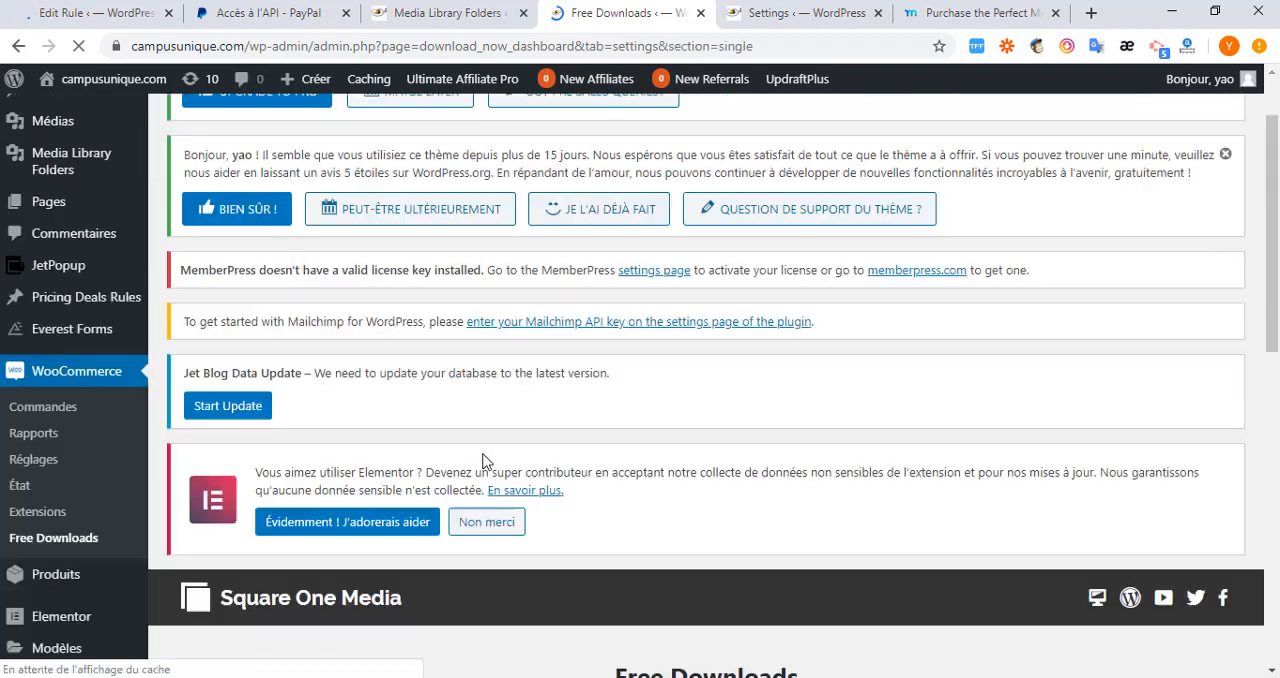
pyautogui.scroll(-6, 484, 460)
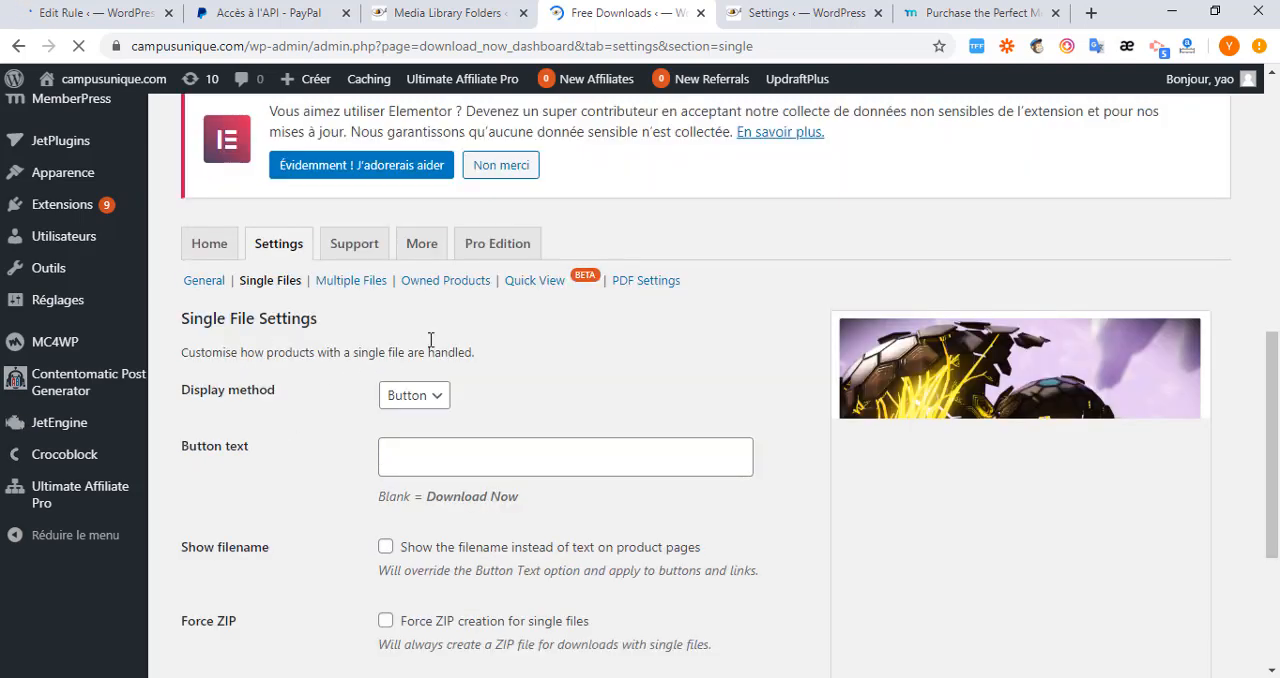
# Keep Button as the display method for single-file products and set the button text to "Télécharger".
pyautogui.click(437, 398)
pyautogui.click(437, 398)
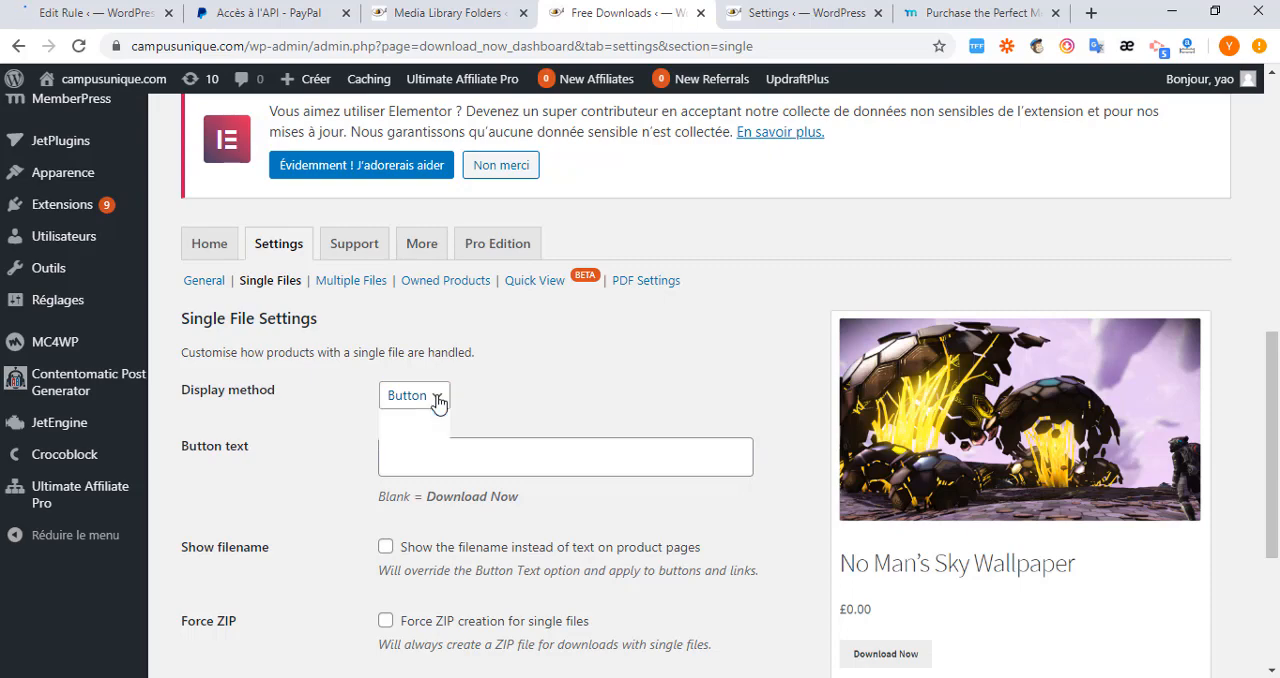
pyautogui.moveTo(280, 467)
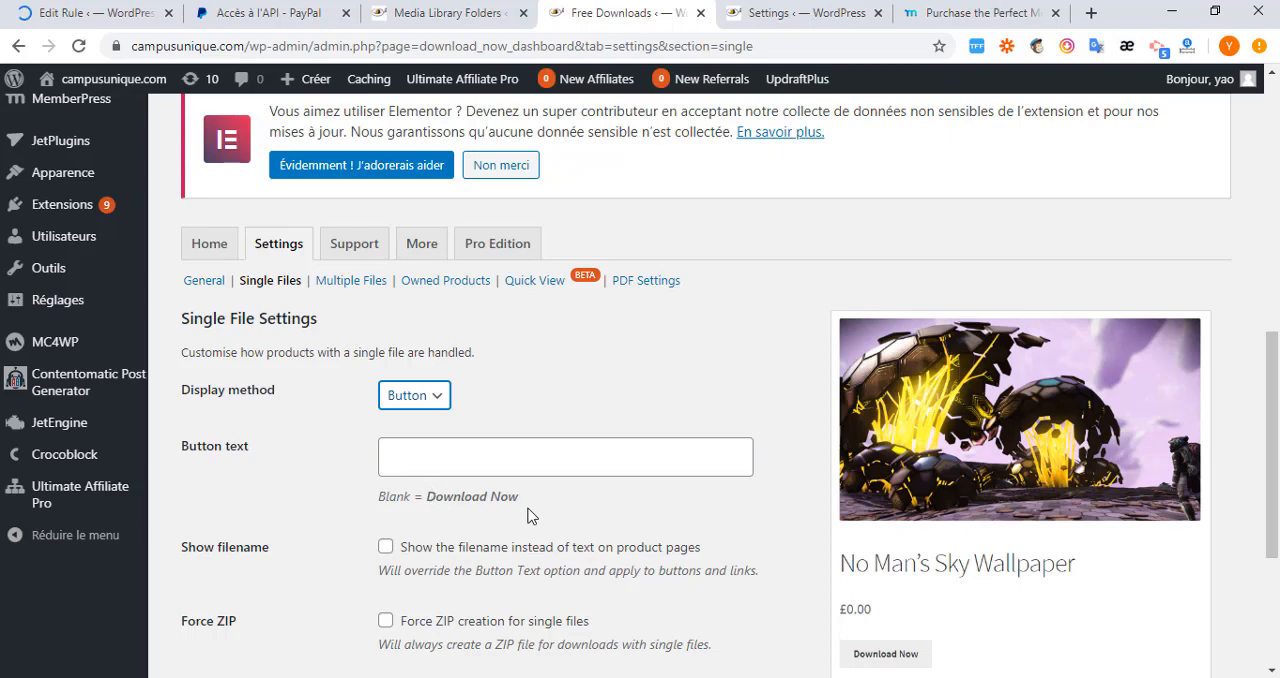
pyautogui.click(433, 460)
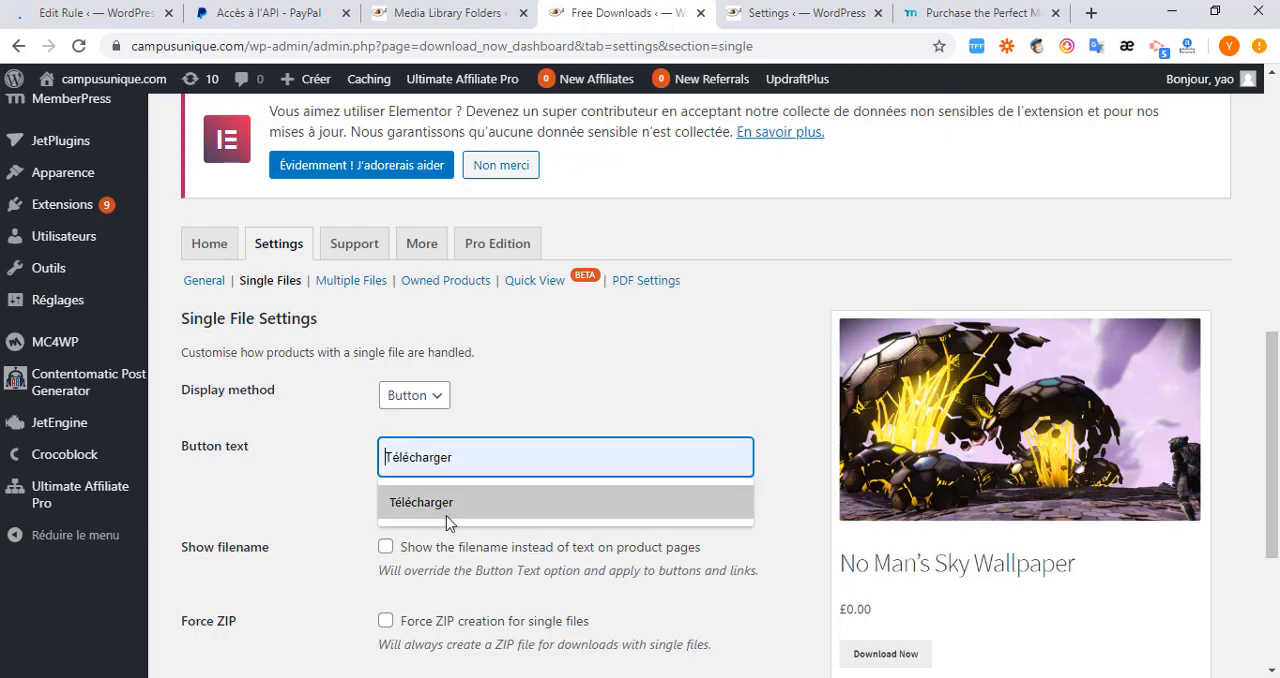
pyautogui.click(443, 508)
pyautogui.scroll(-3, 463, 466)
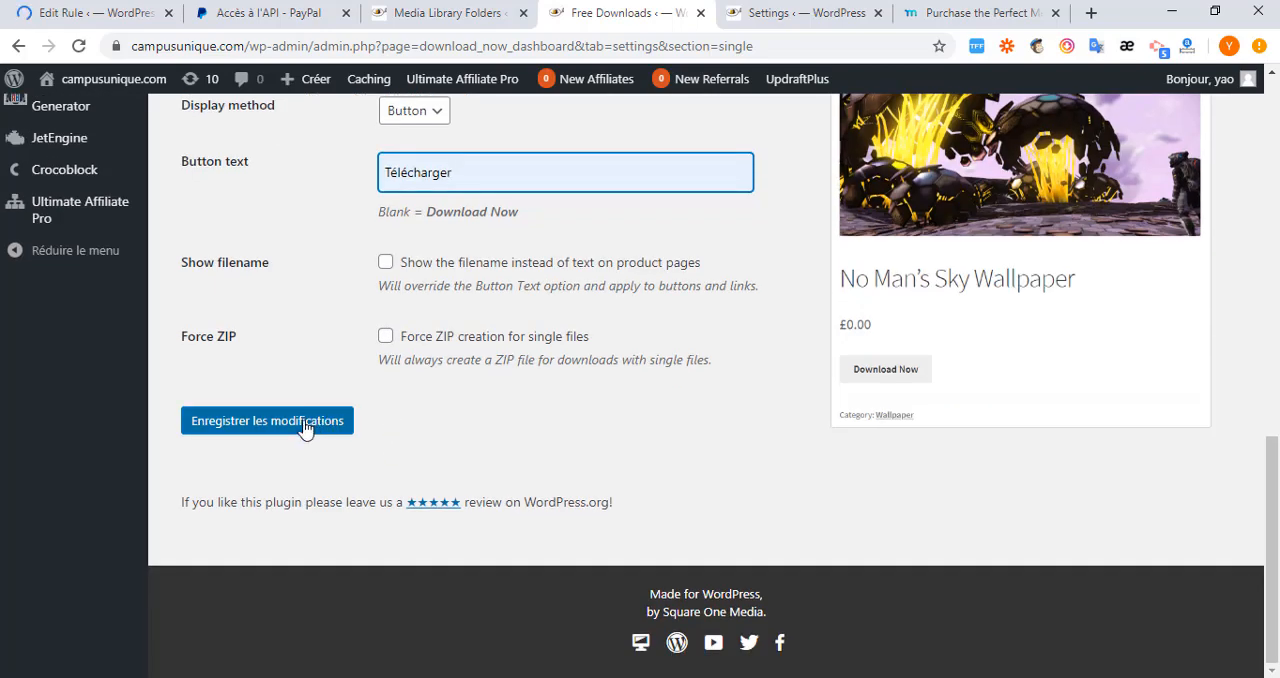
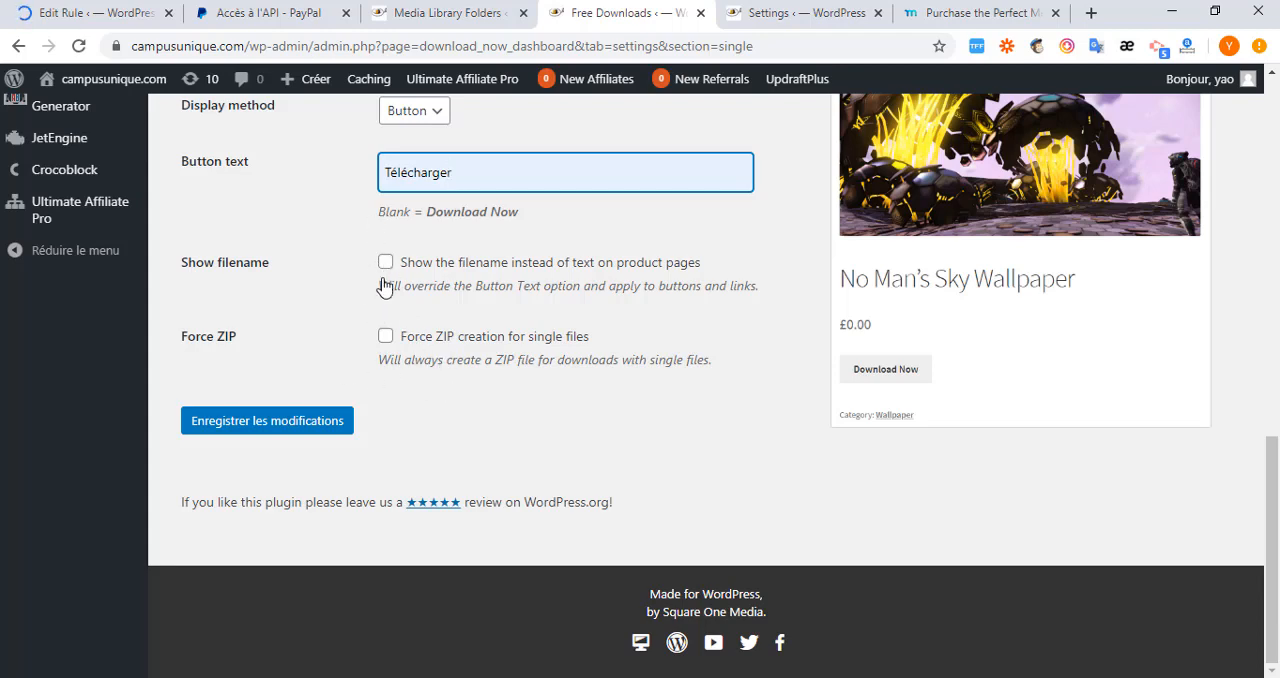
# Save the Single Files settings of the Free Downloads plugin.
pyautogui.click(289, 423)
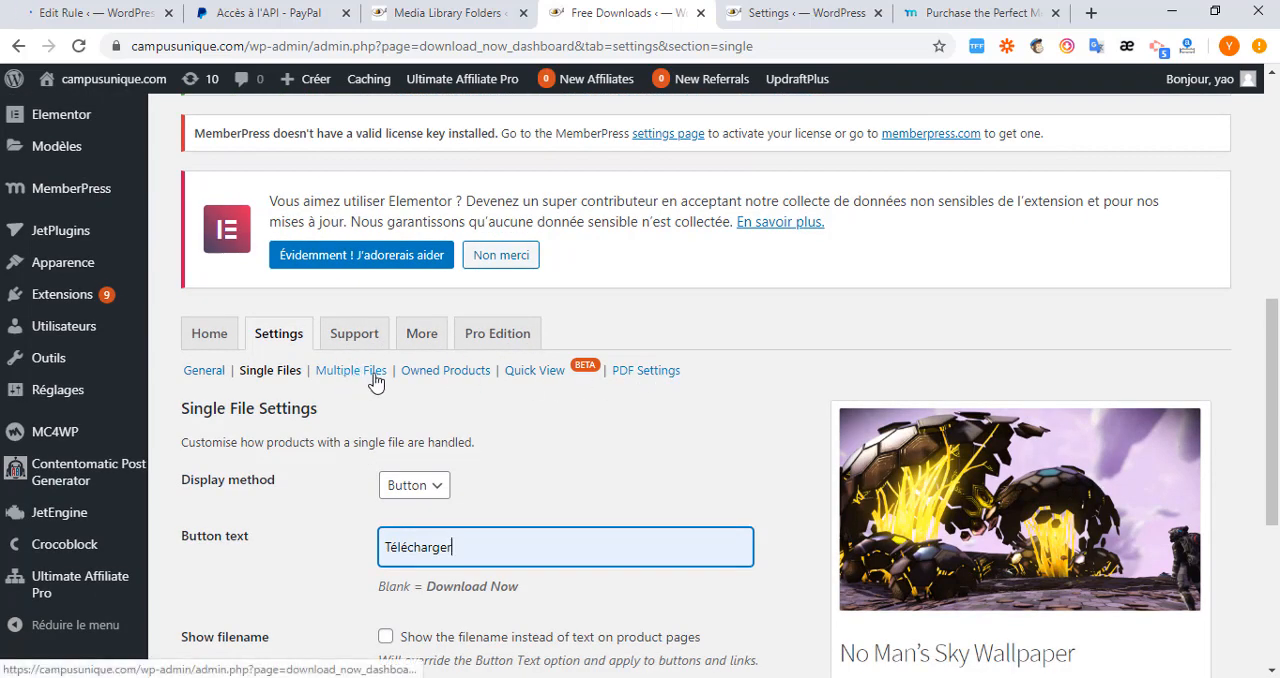
pyautogui.click(474, 385)
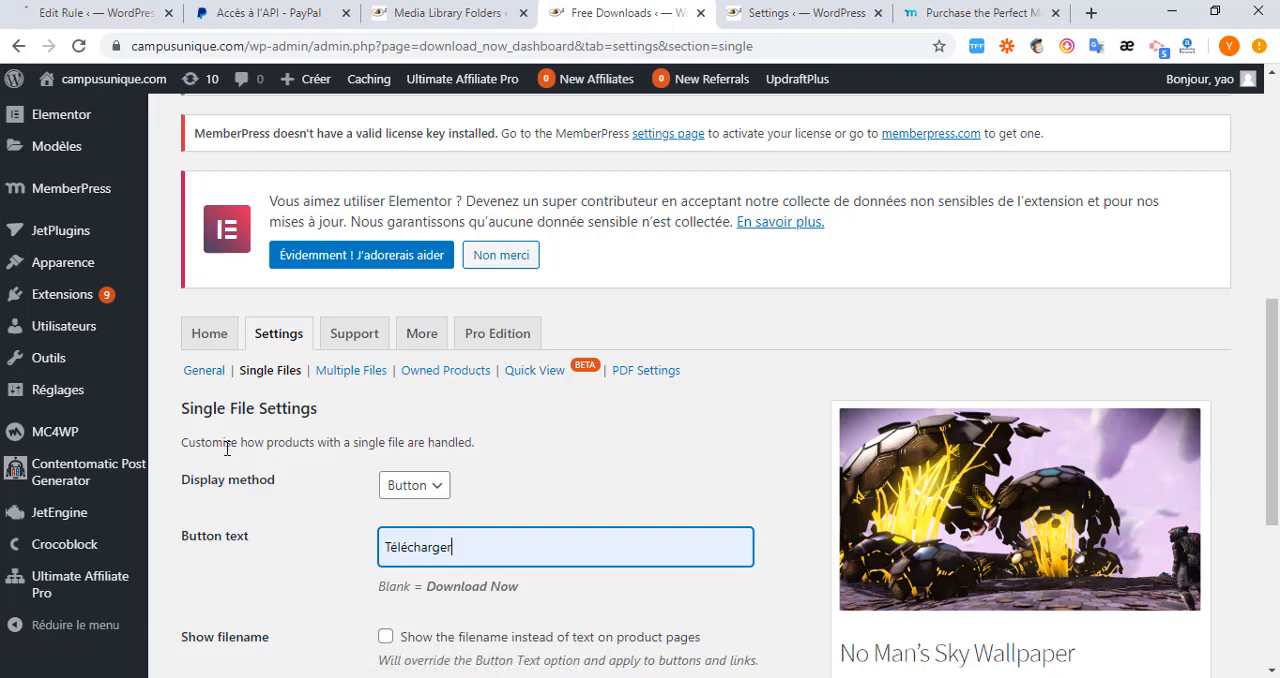
pyautogui.scroll(-3, 227, 448)
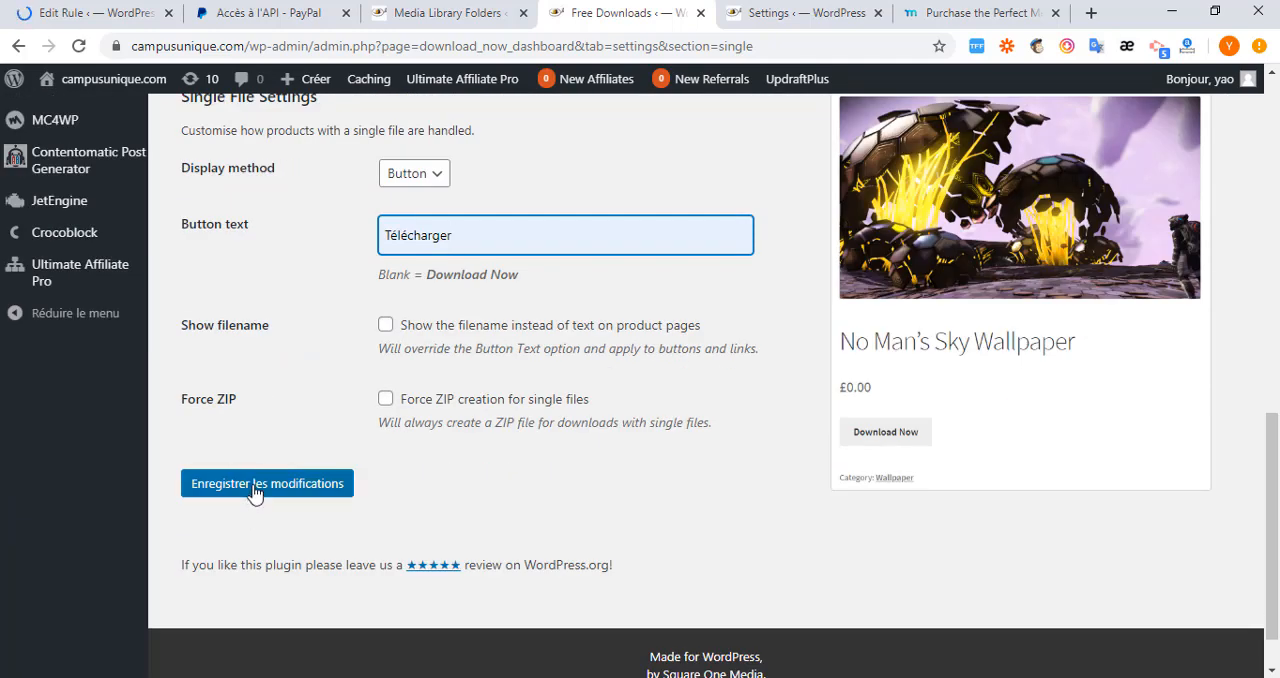
pyautogui.click(255, 488)
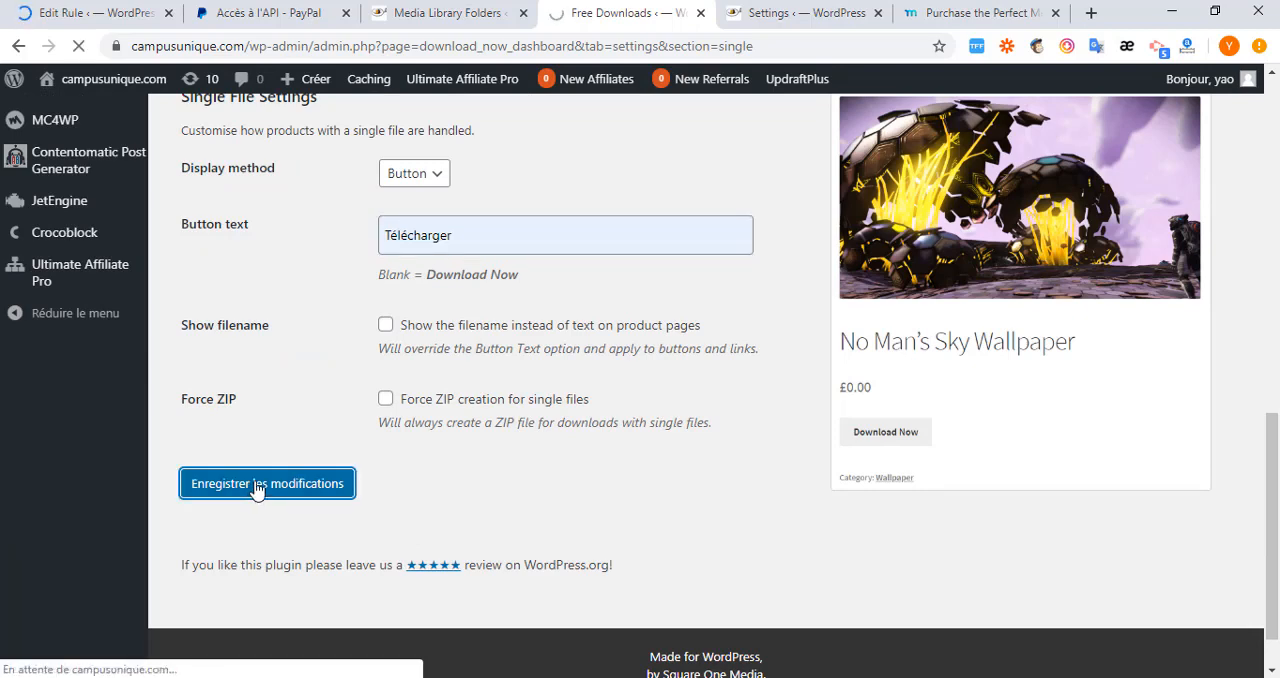
# Return to the Edit Rule page and start adding a new WooCommerce product from there.
pyautogui.click(95, 13)
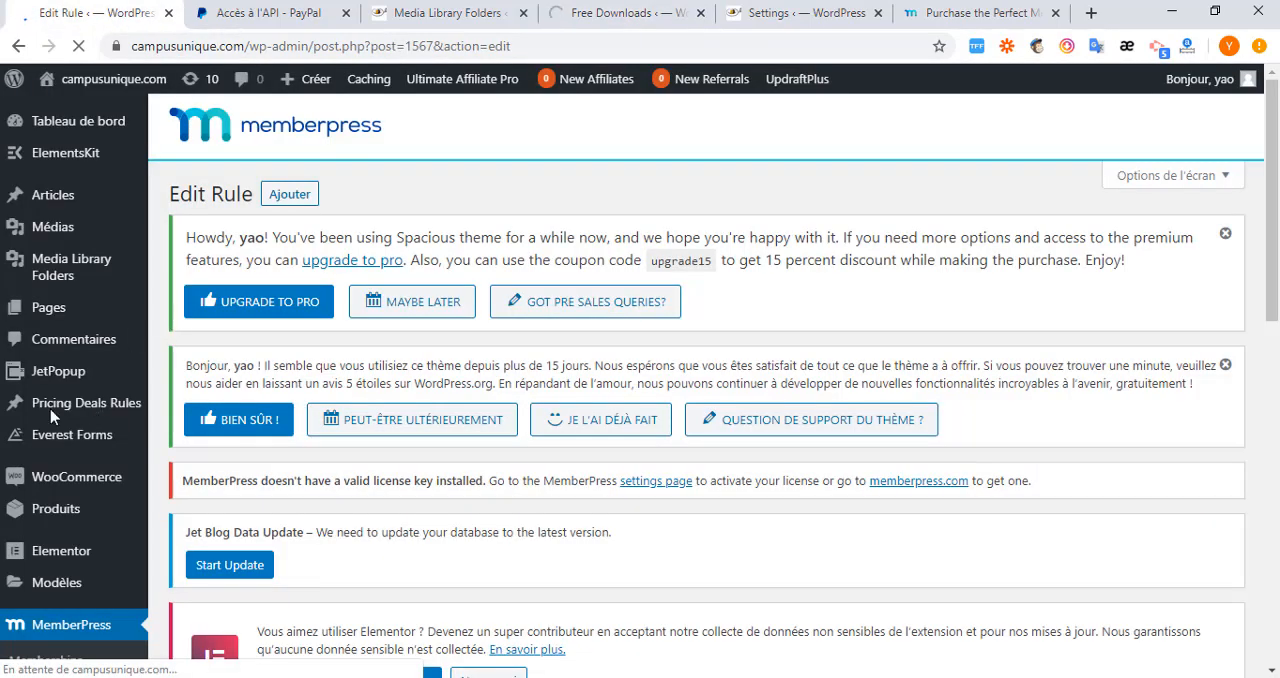
pyautogui.scroll(-2, 50, 420)
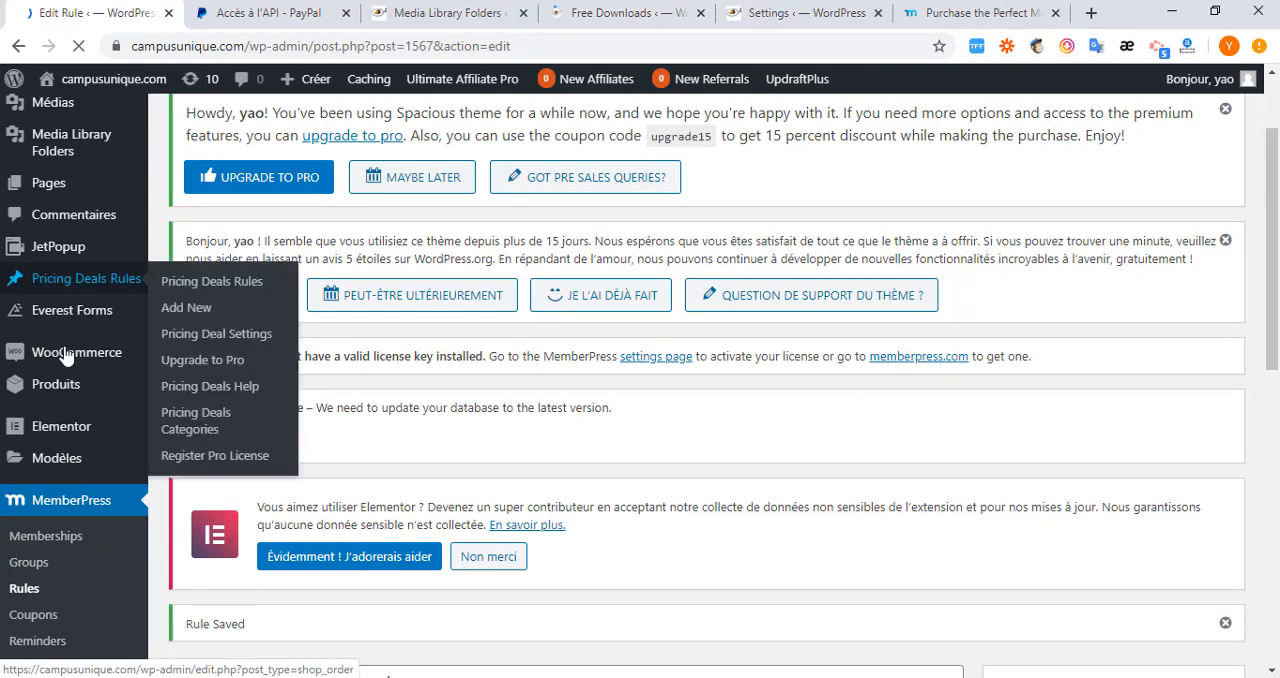
pyautogui.moveTo(64, 357)
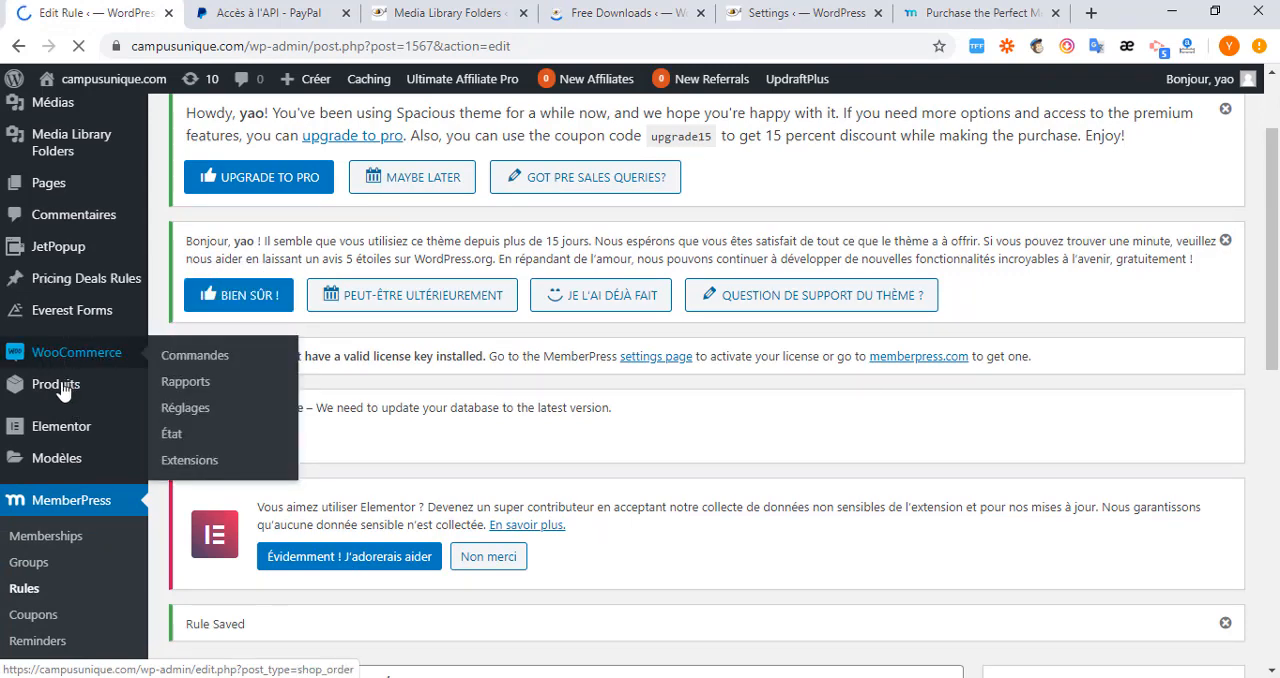
pyautogui.moveTo(62, 390)
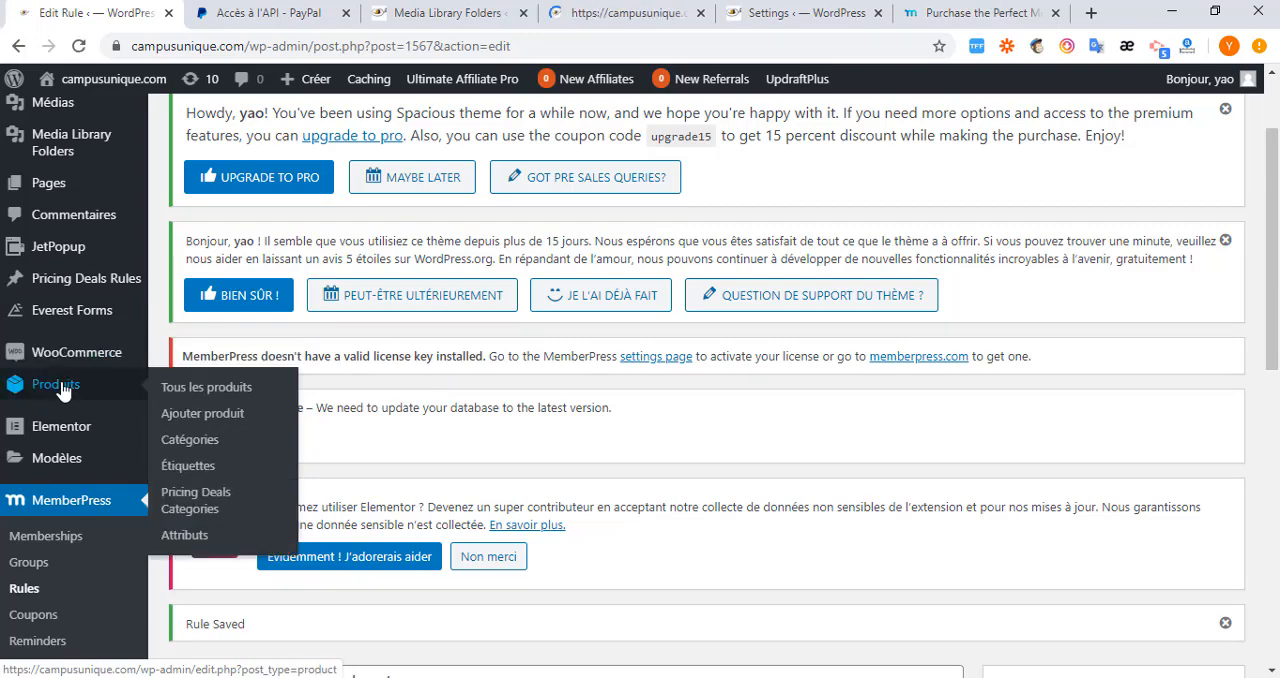
pyautogui.click(201, 420)
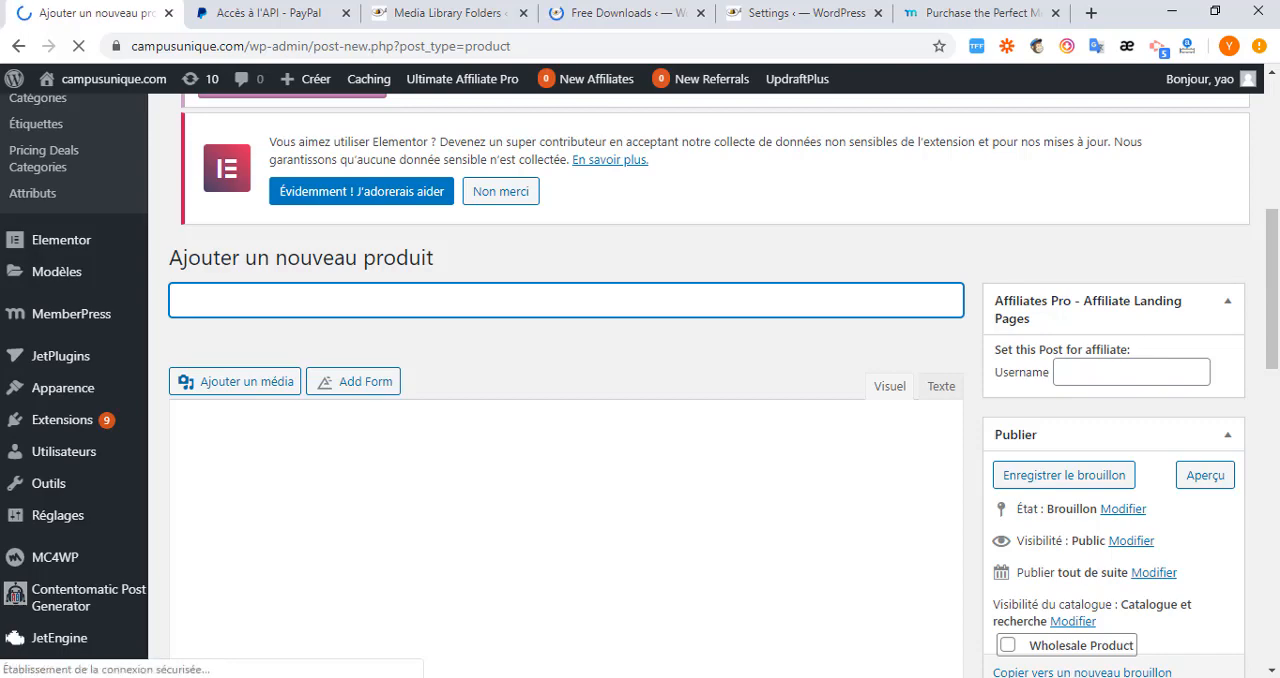
# Copy the local file name 7TECHNIQUESPOUR REUSSIR.rar in FileZilla and paste it as the new product's name.
pyautogui.hotkey('alt', 'Tab')
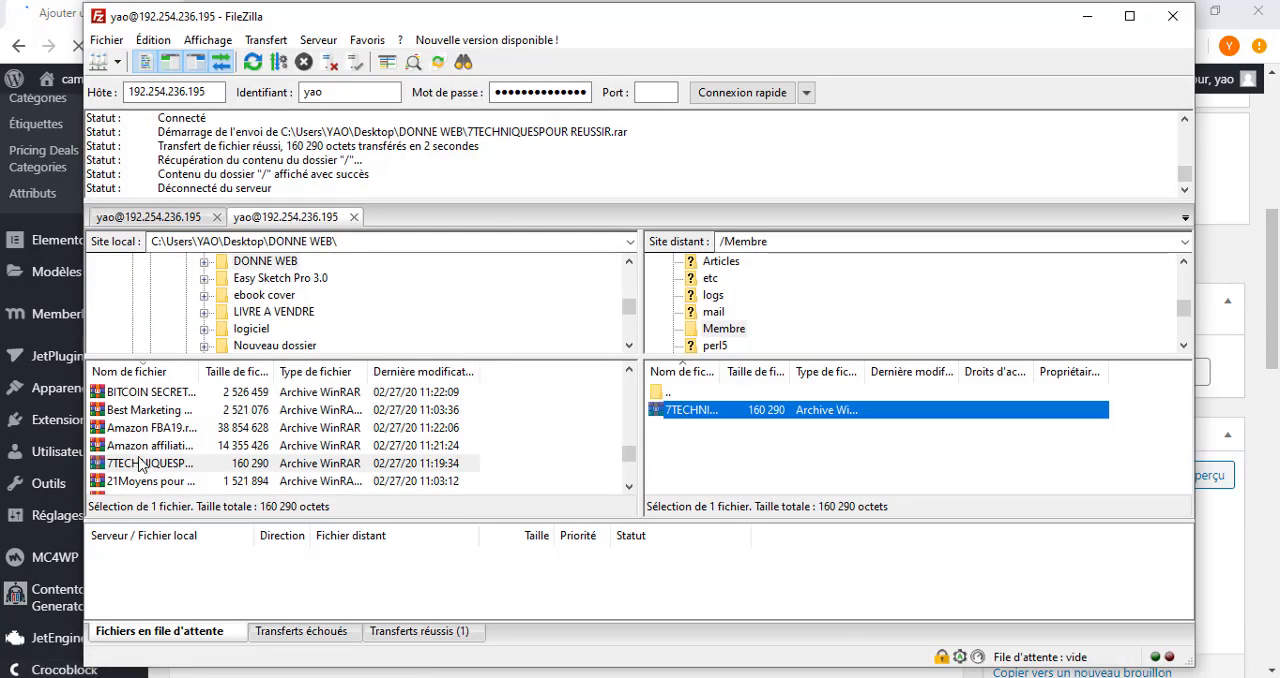
pyautogui.rightClick(140, 464)
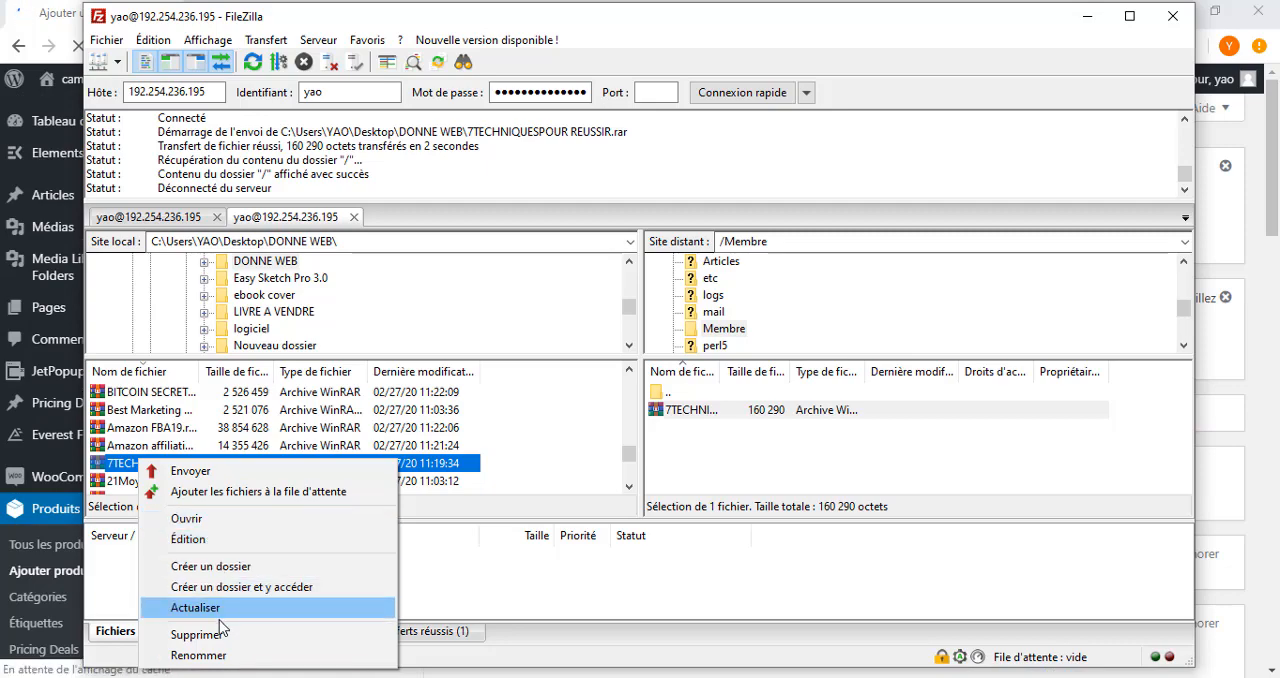
pyautogui.click(220, 656)
pyautogui.hotkey('ctrl', 'c')
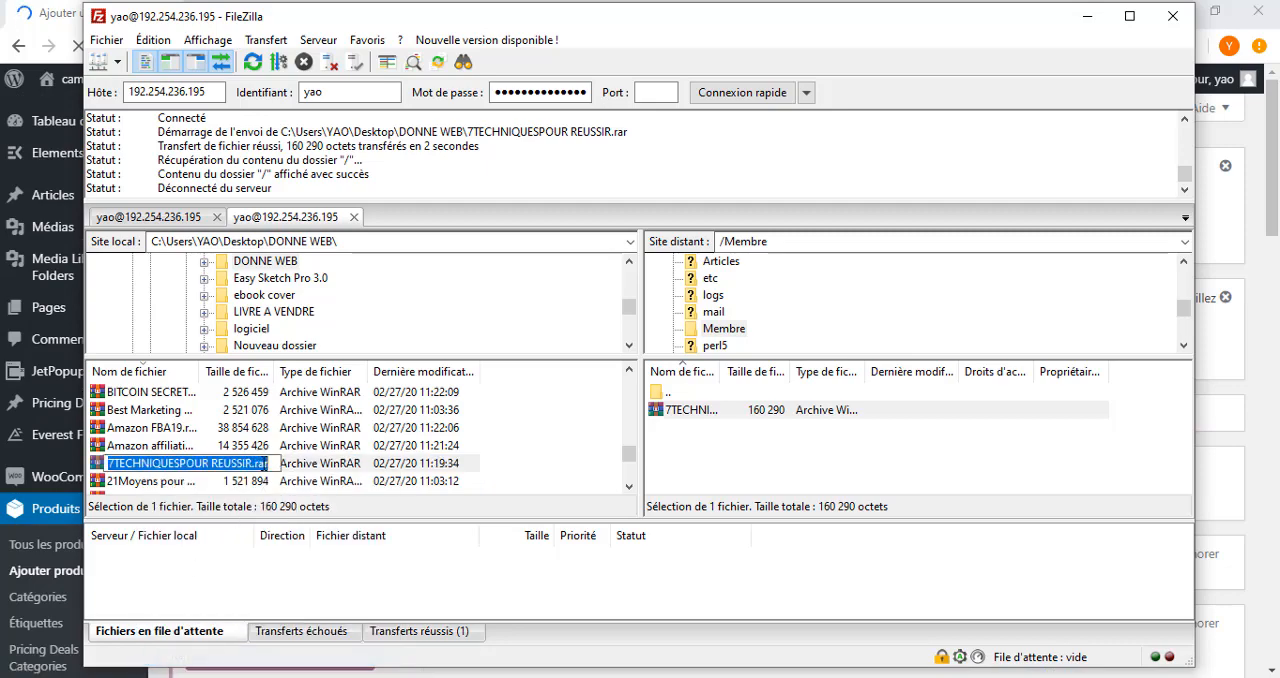
pyautogui.rightClick(245, 466)
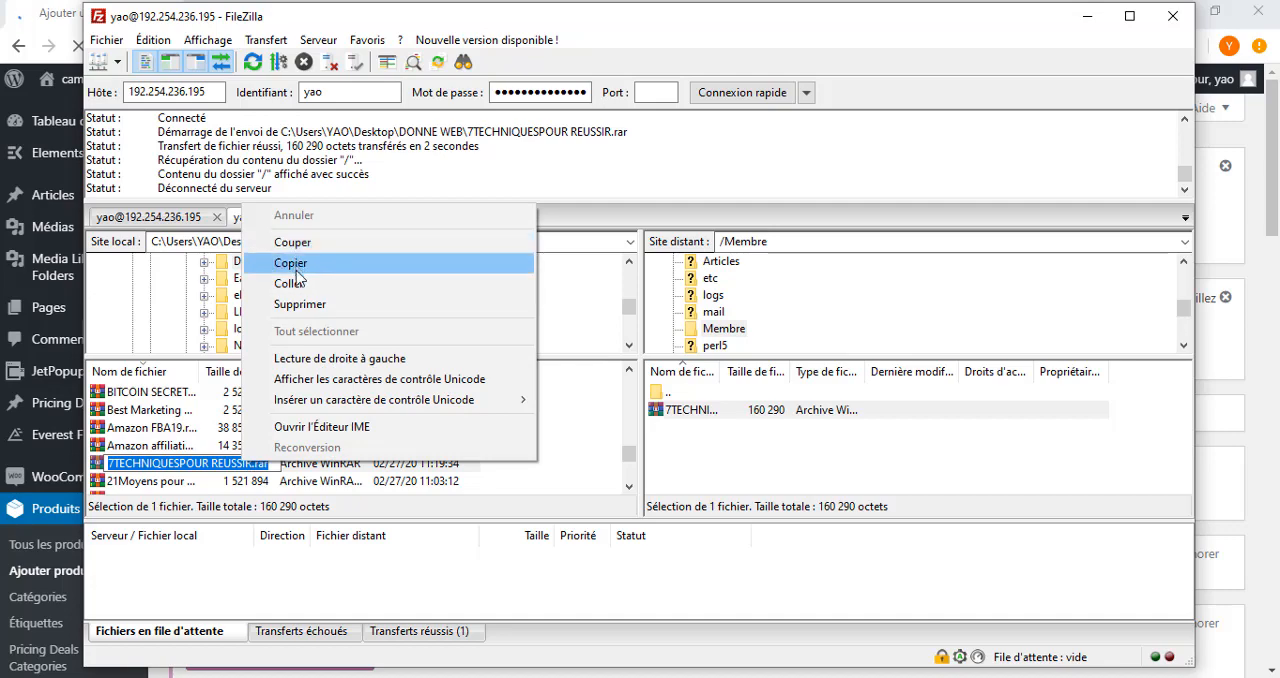
pyautogui.click(295, 265)
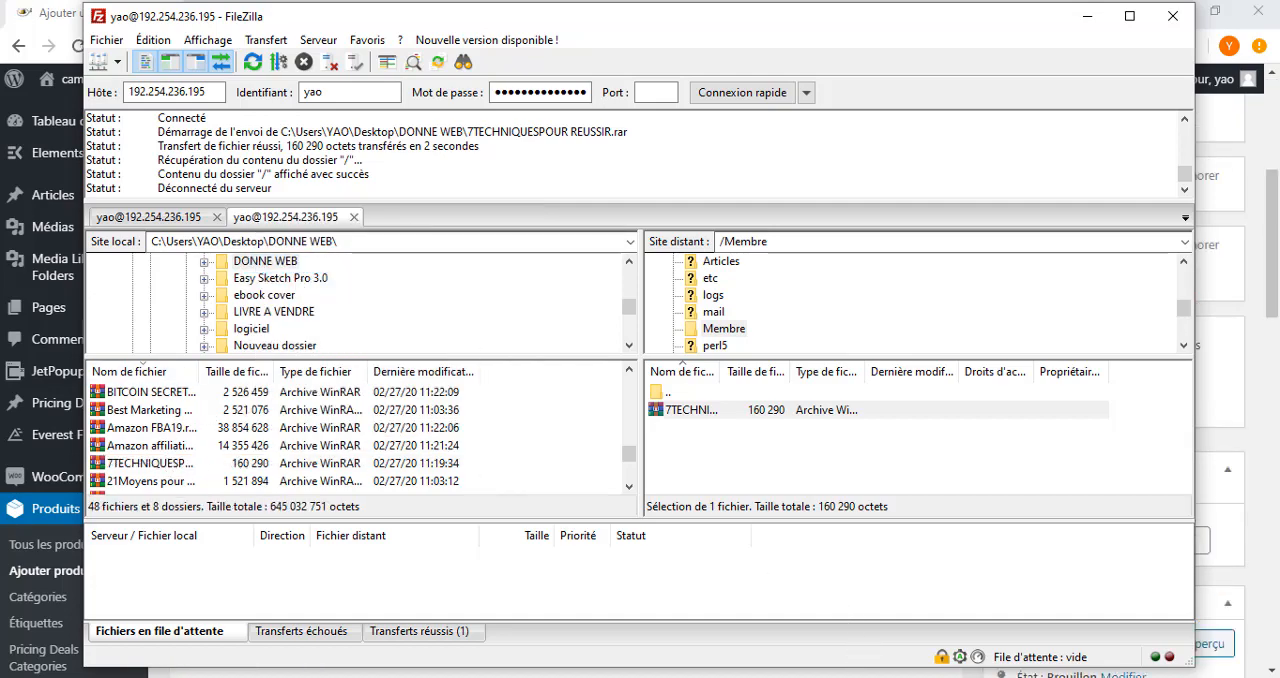
pyautogui.hotkey('alt', 'Tab')
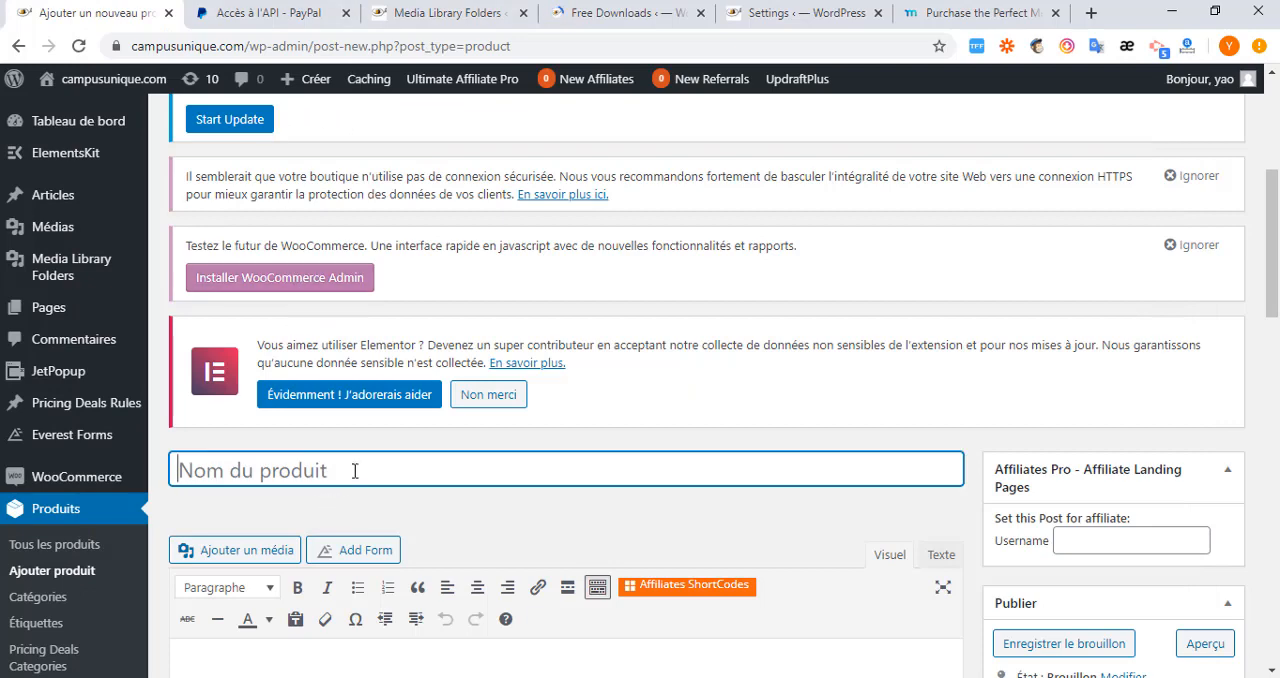
pyautogui.hotkey('ctrl', 'v')
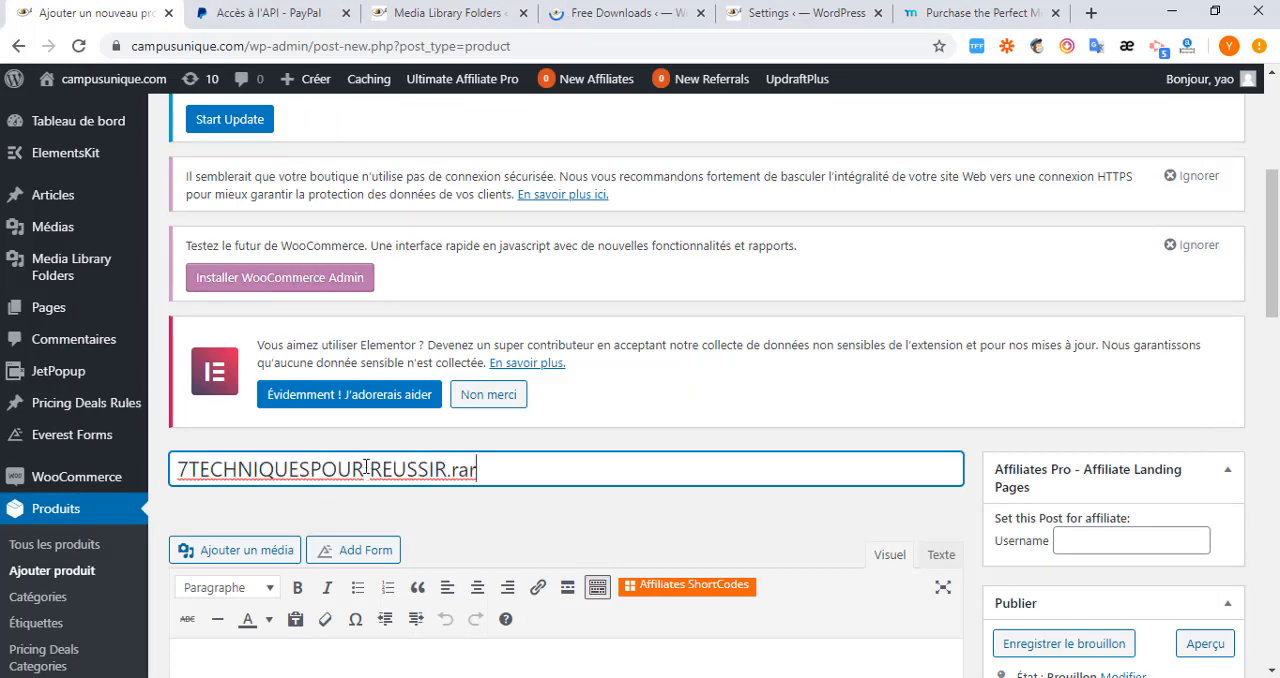
# Switch to Firefox and open the recent article "Everything you need to know about New York Fashion Week".
pyautogui.scroll(-3, 362, 430)
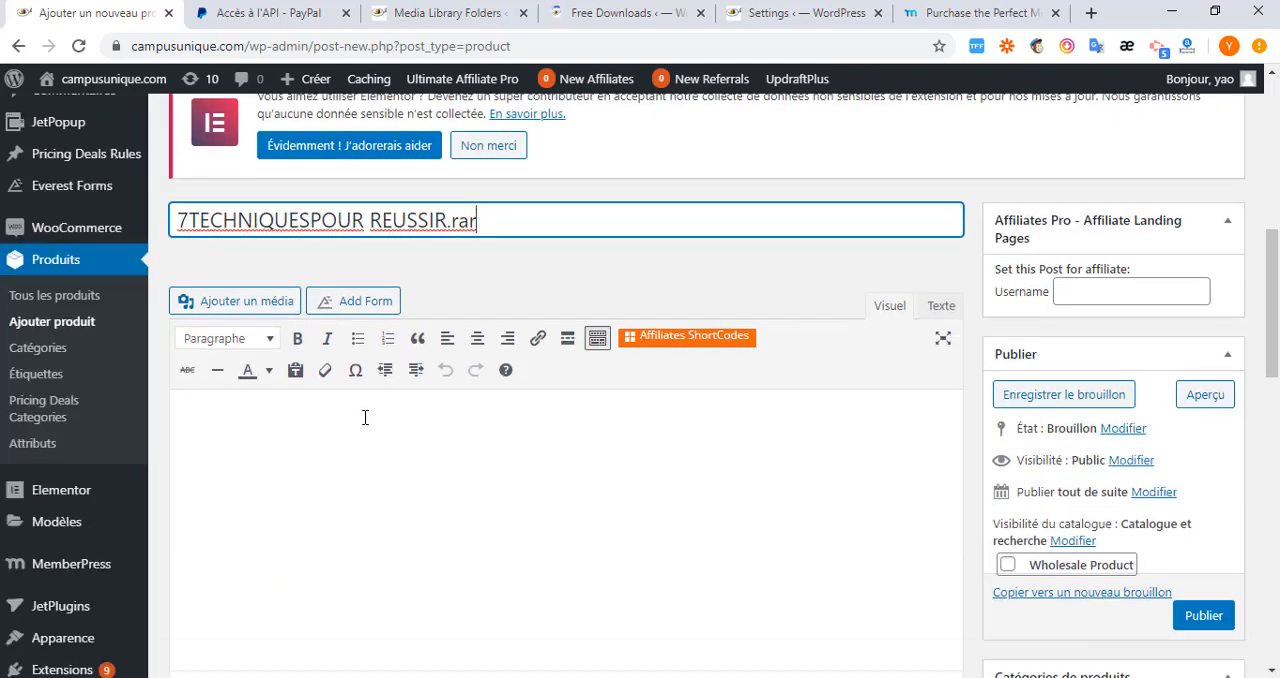
pyautogui.click(485, 411)
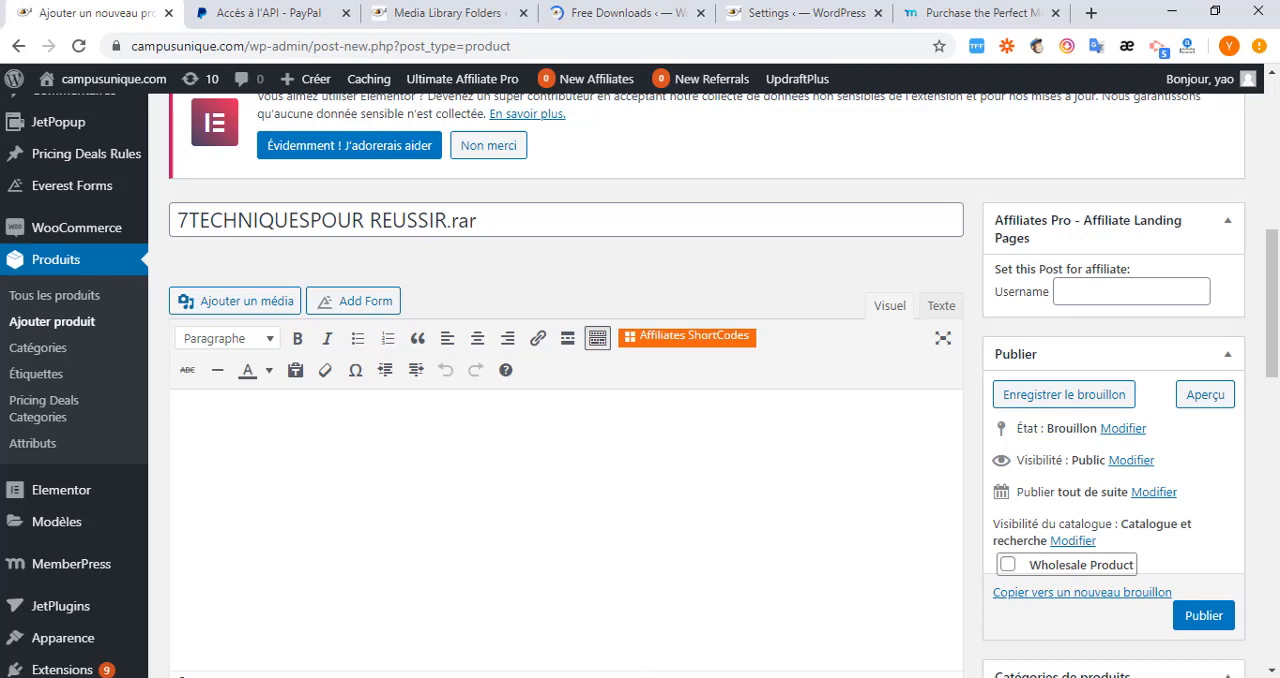
pyautogui.moveTo(708, 677)
pyautogui.click(718, 614)
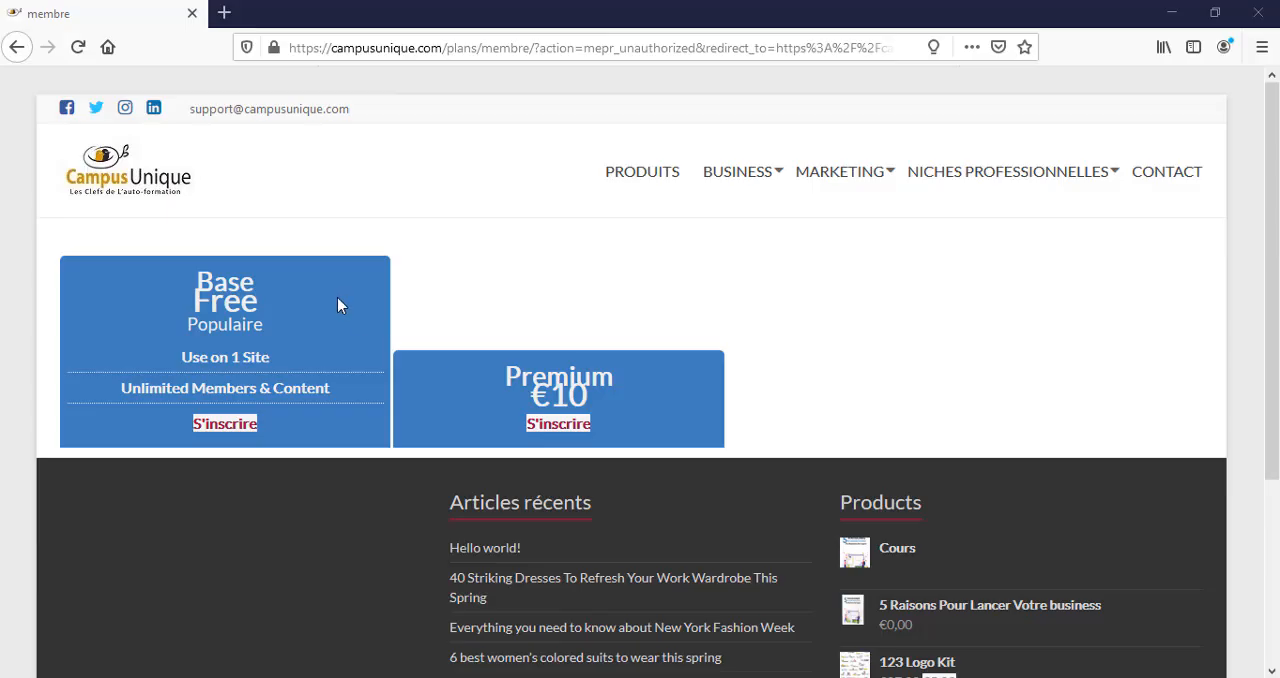
pyautogui.scroll(-1, 520, 575)
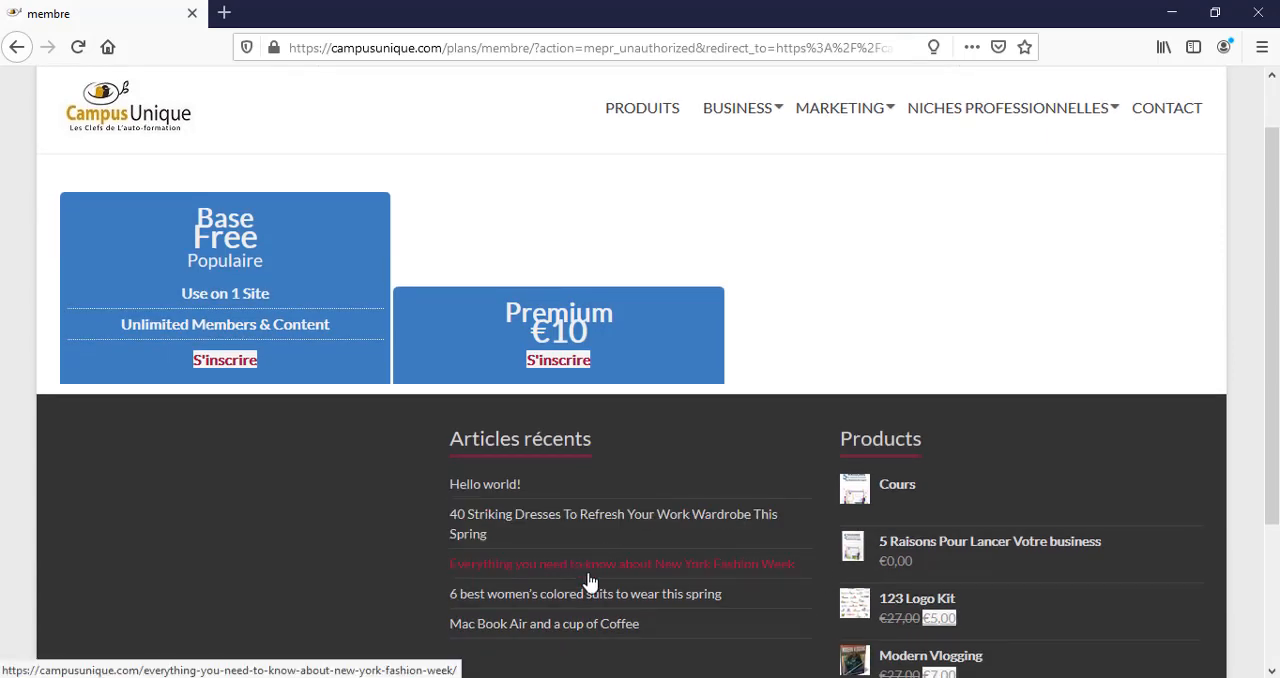
pyautogui.moveTo(660, 677)
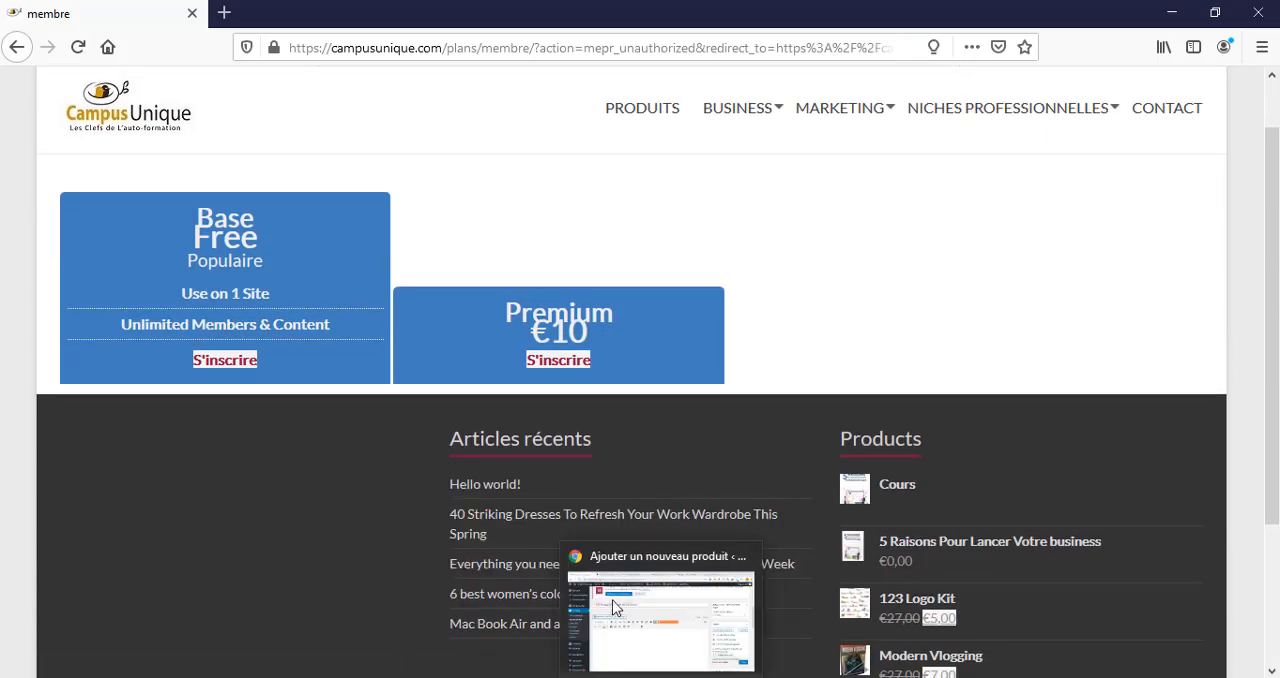
pyautogui.click(515, 563)
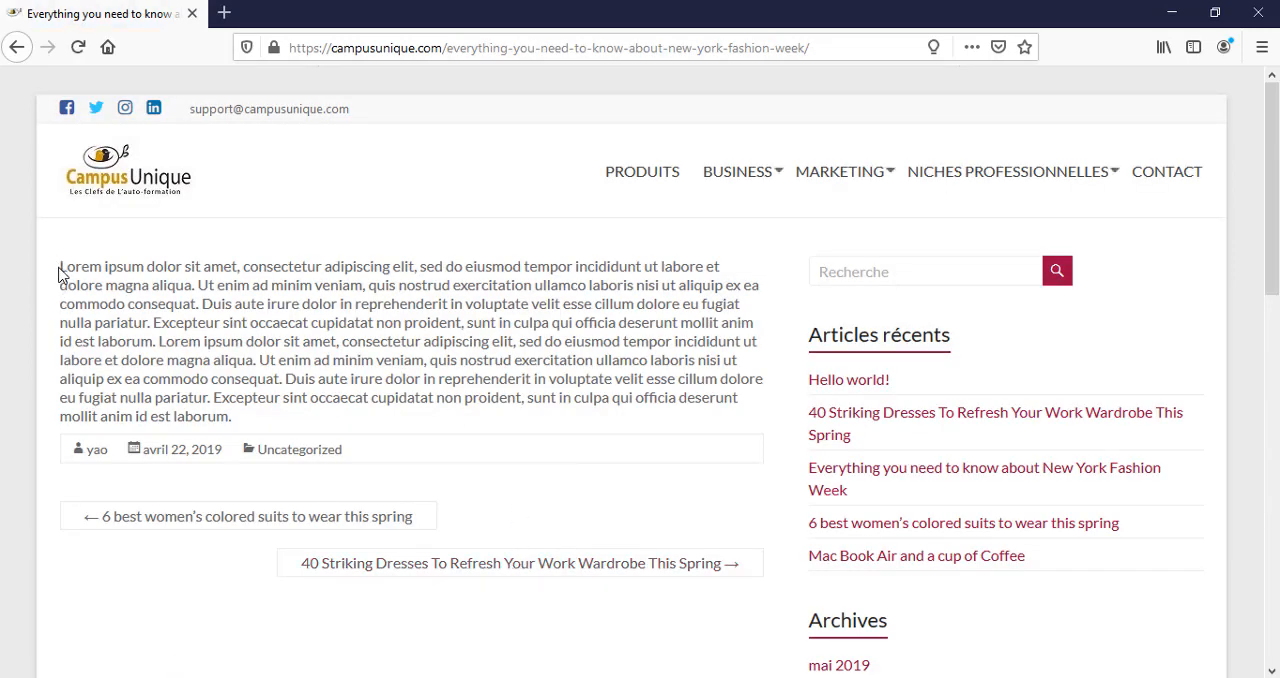
# Copy the article's Lorem ipsum text up to "deserunt mollit anim" and paste it into the product description in Chrome.
pyautogui.moveTo(61, 266); pyautogui.dragTo(756, 324)
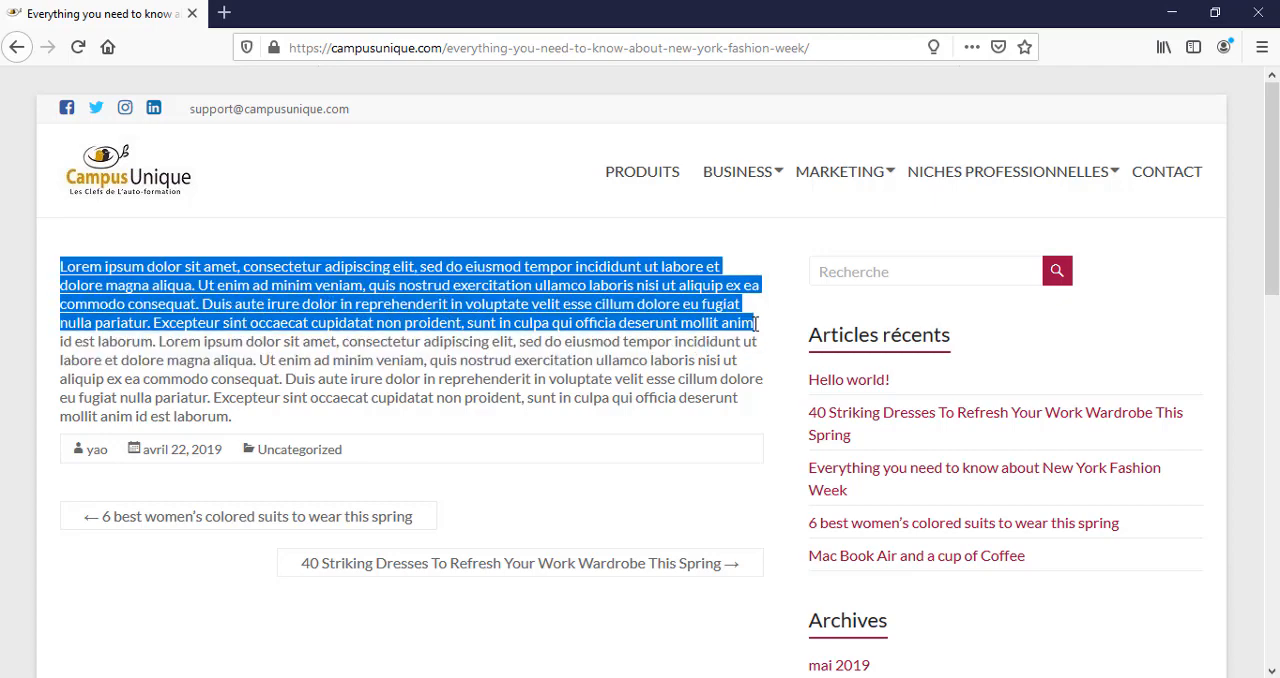
pyautogui.rightClick(613, 278)
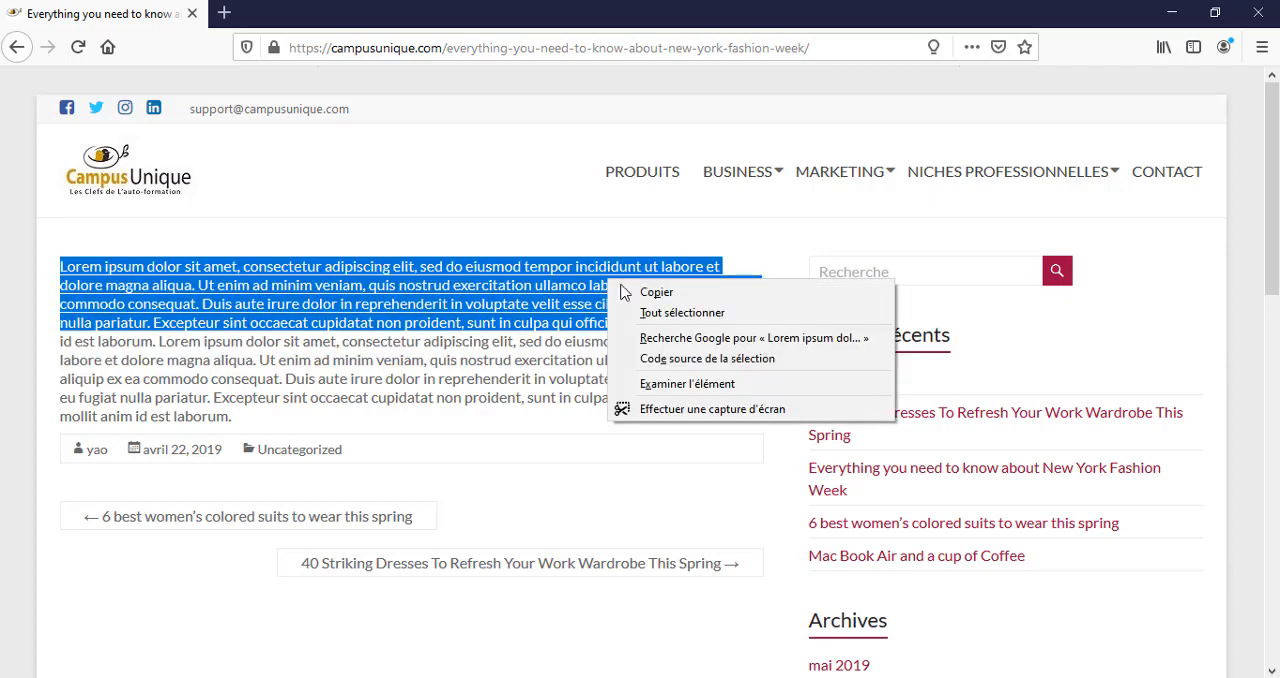
pyautogui.click(628, 290)
pyautogui.hotkey('alt', 'Tab')
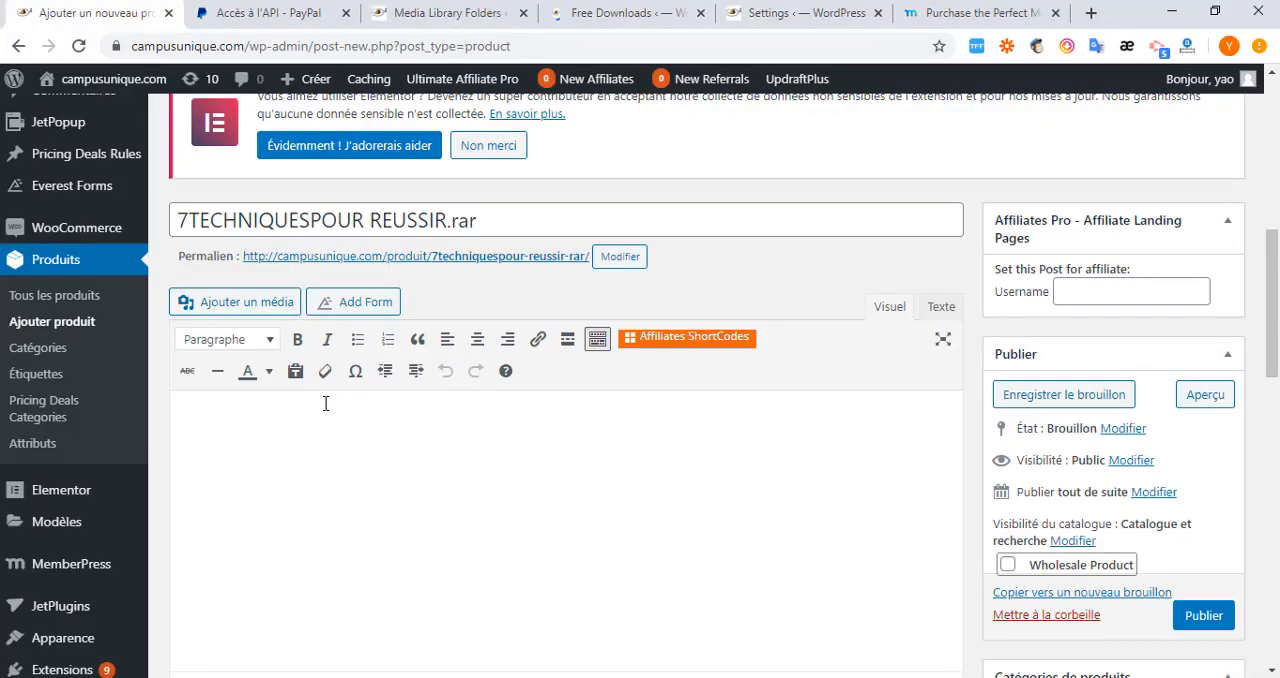
pyautogui.hotkey('ctrl', 'v')
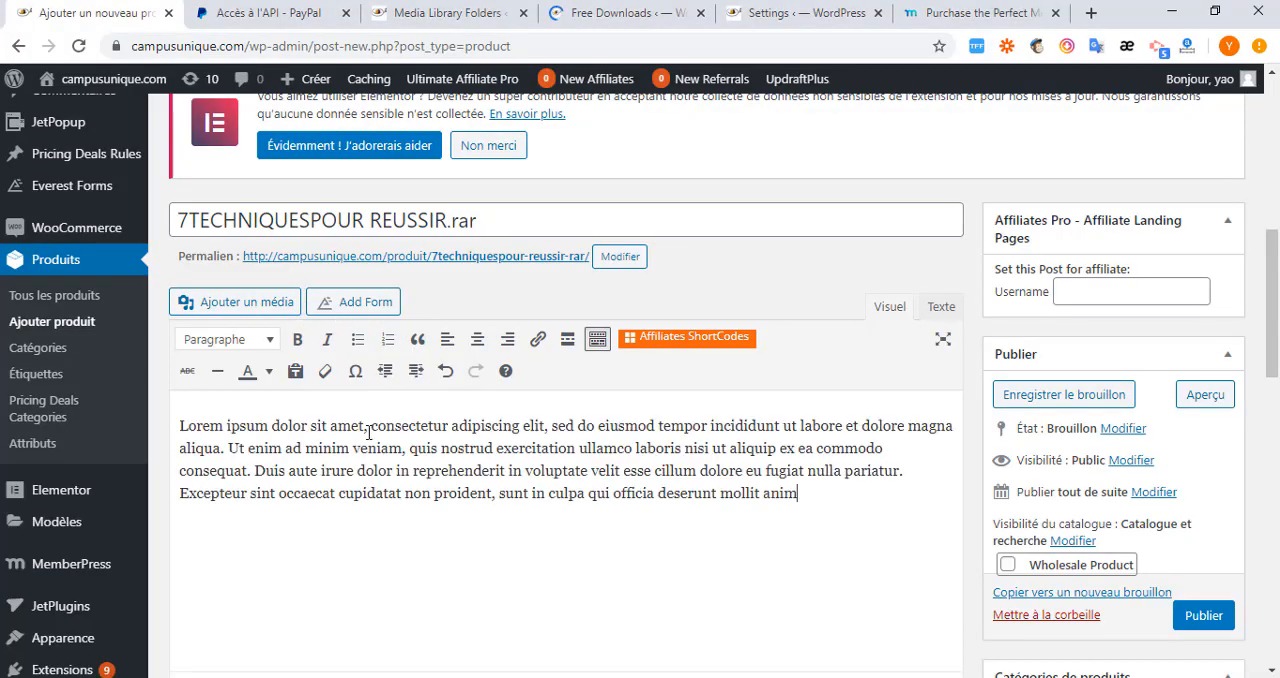
# Mark the simple product as virtual and downloadable, leaving its regular price blank.
pyautogui.scroll(-5, 477, 470)
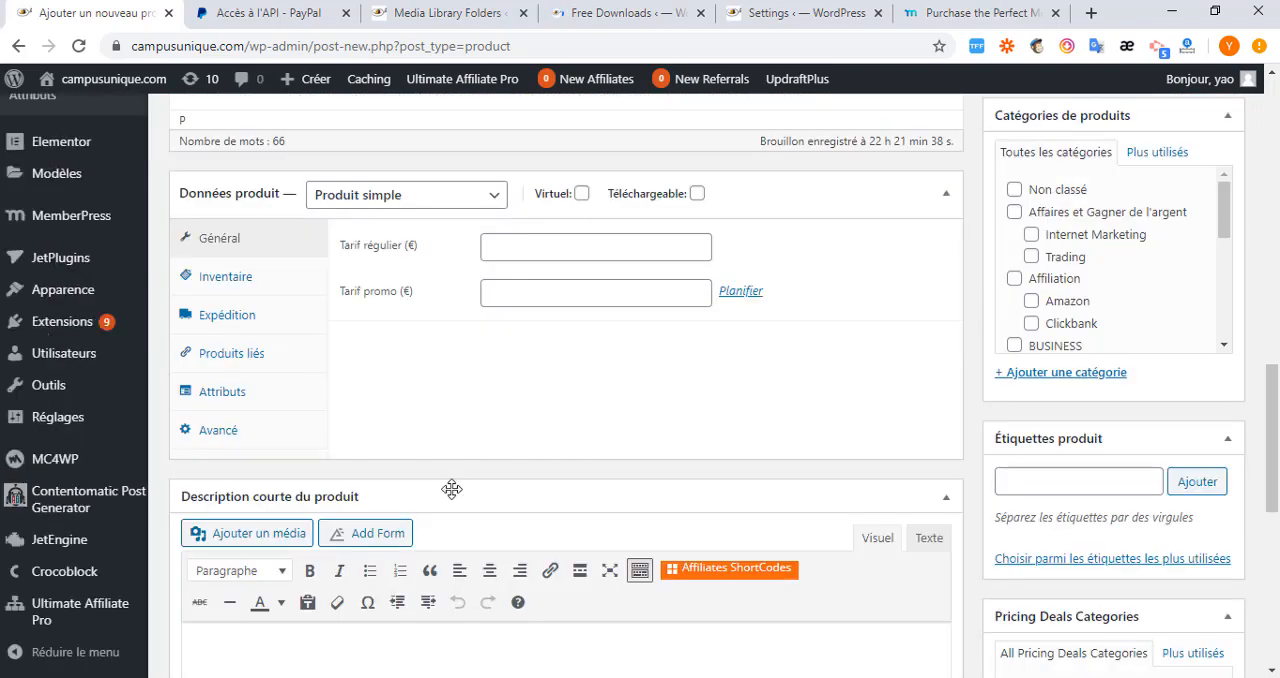
pyautogui.scroll(2, 500, 454)
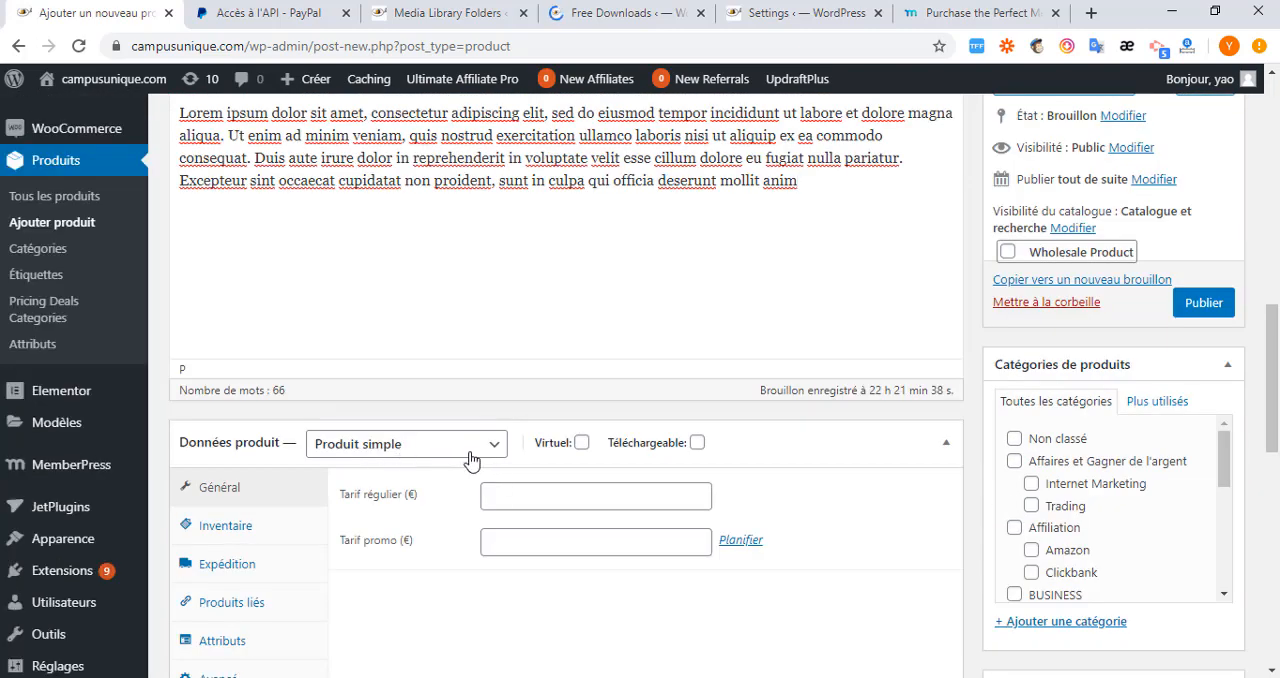
pyautogui.click(582, 444)
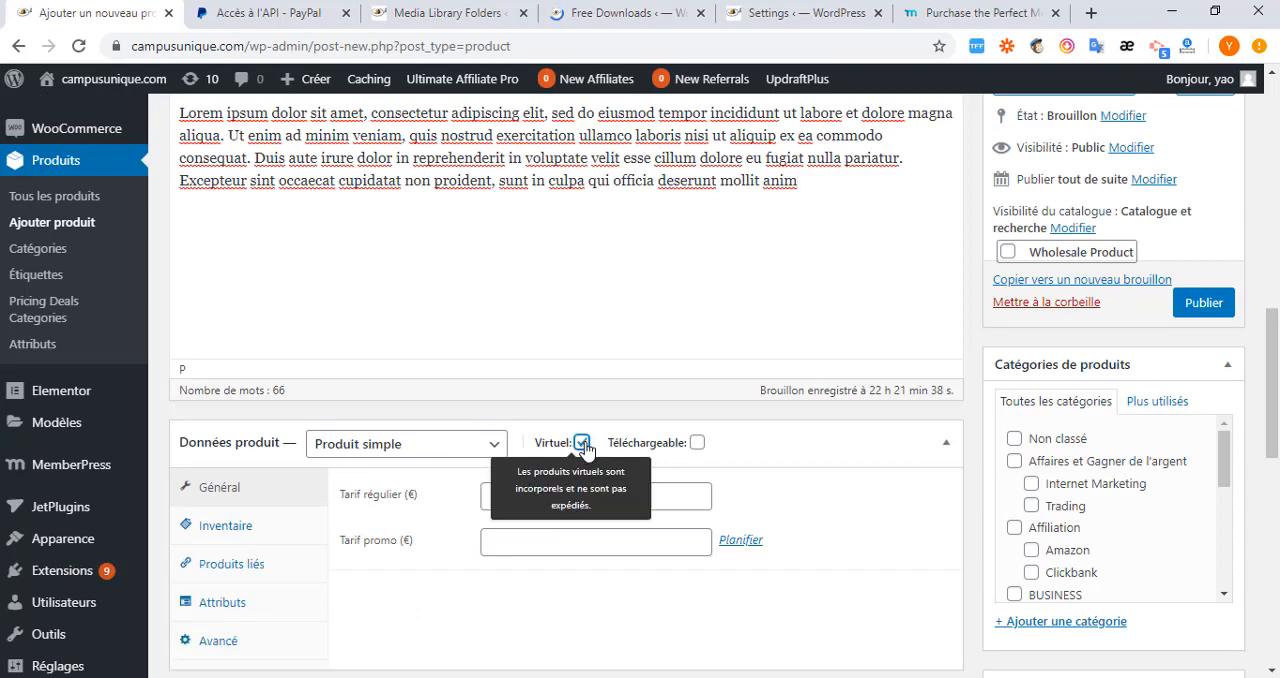
pyautogui.click(697, 443)
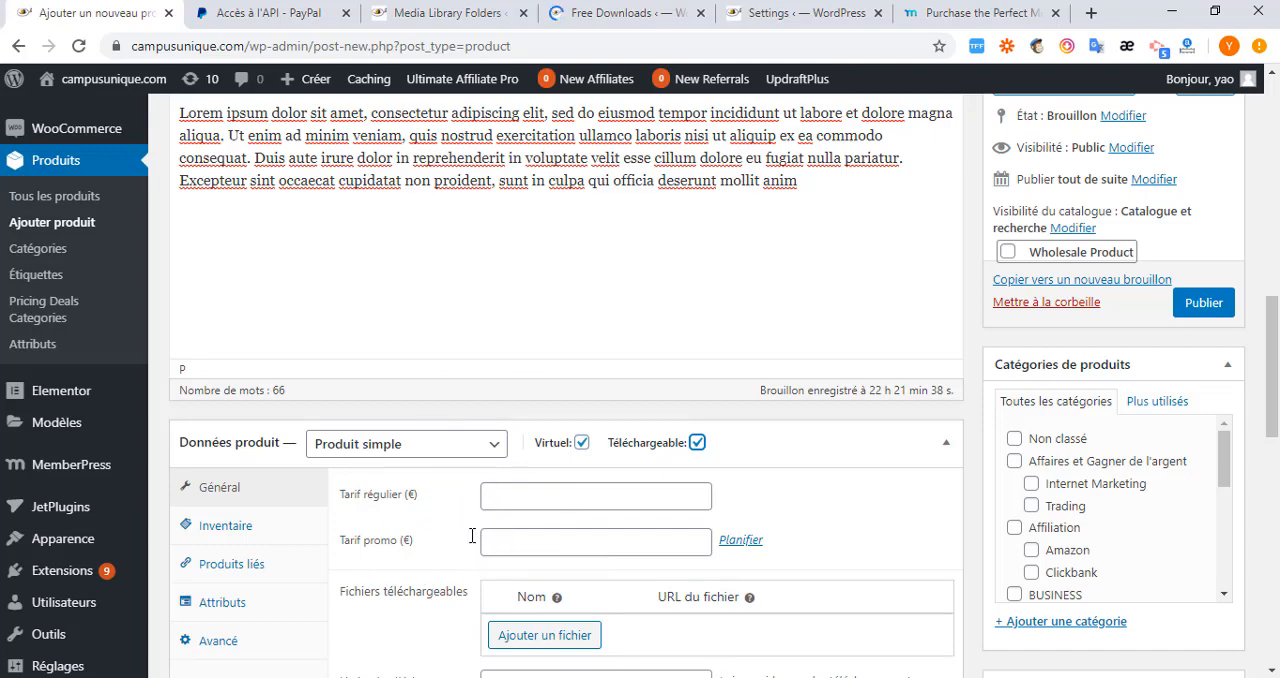
pyautogui.click(510, 497)
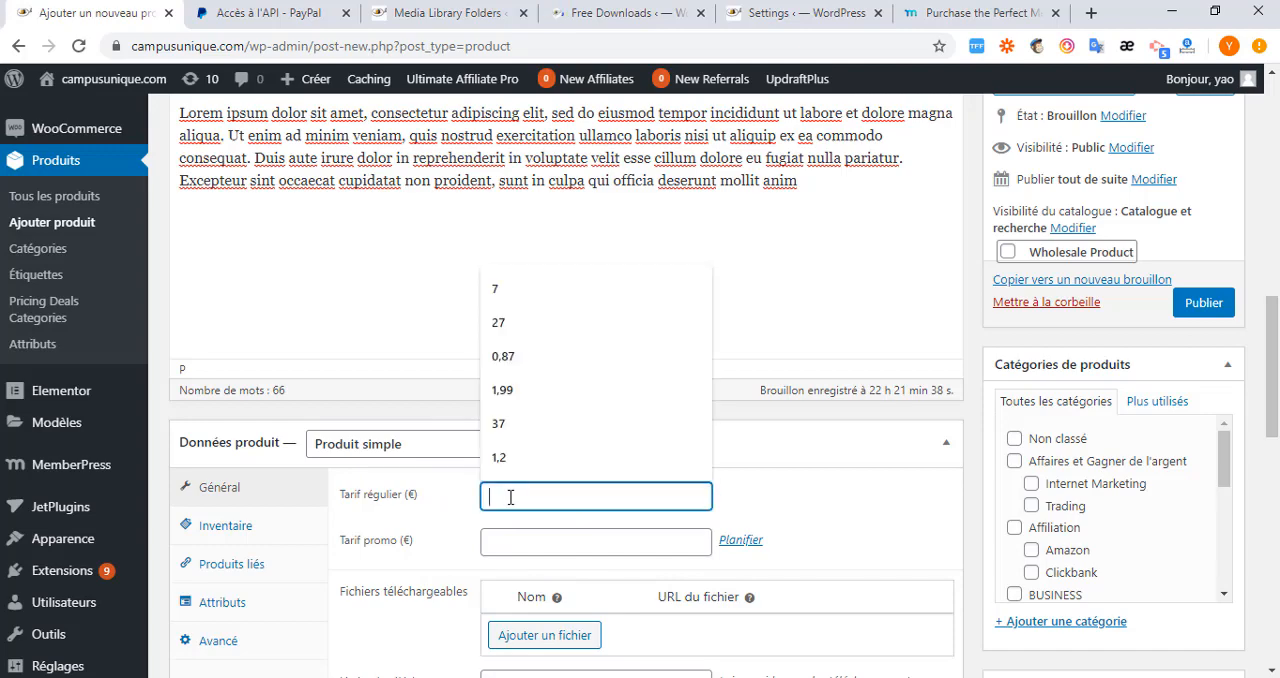
pyautogui.click(797, 489)
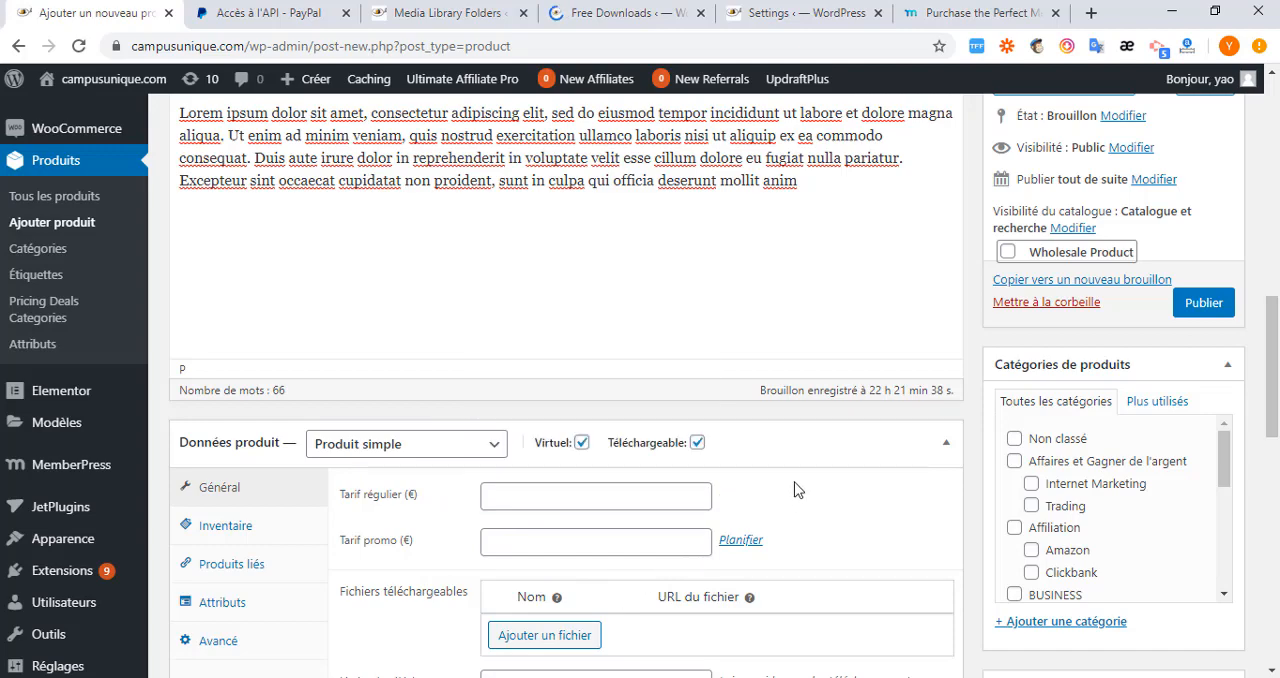
# Add a downloadable file entry and fill its URL with the address of the archive in the server's Membre folder, copied from FileZilla.
pyautogui.scroll(-1, 512, 538)
pyautogui.scroll(-2, 460, 565)
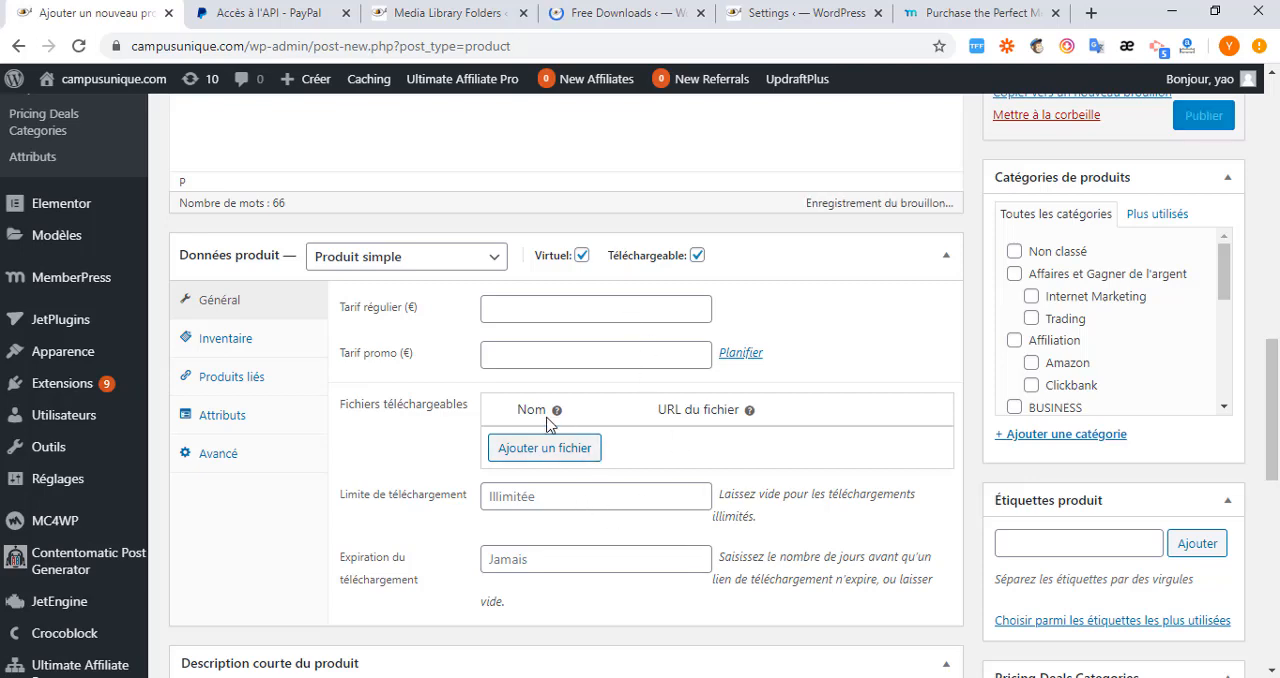
pyautogui.click(562, 457)
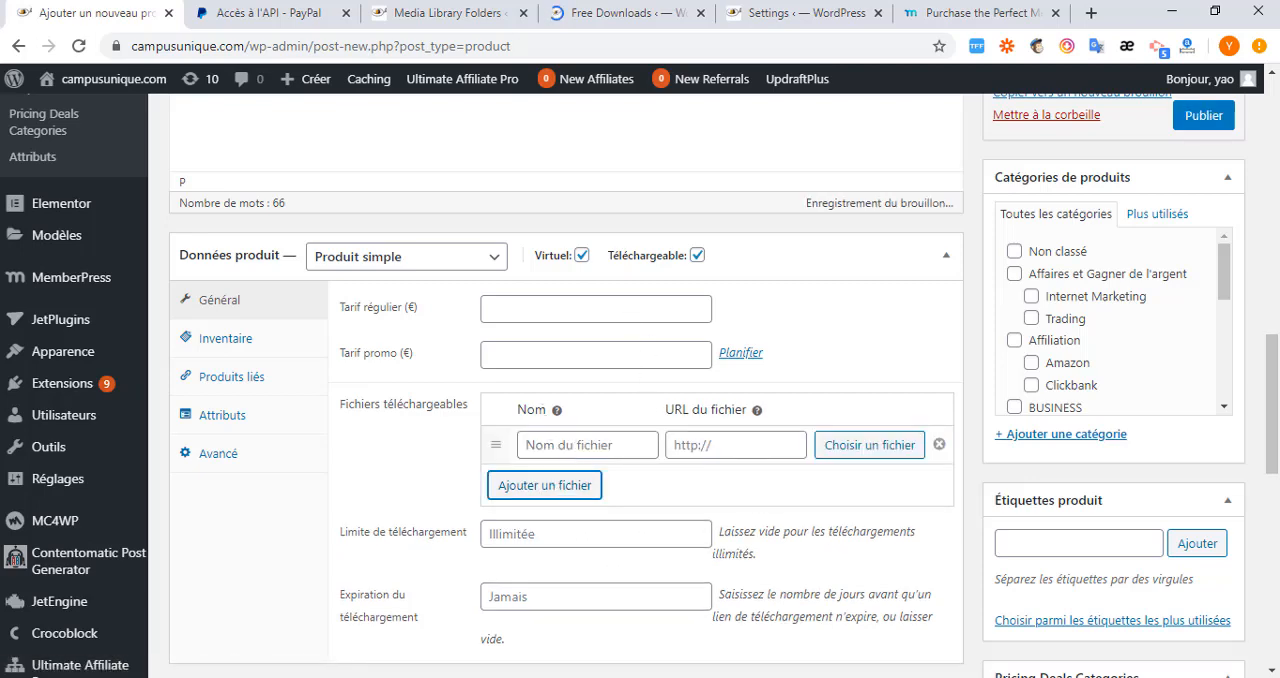
pyautogui.hotkey('alt', 'Tab')
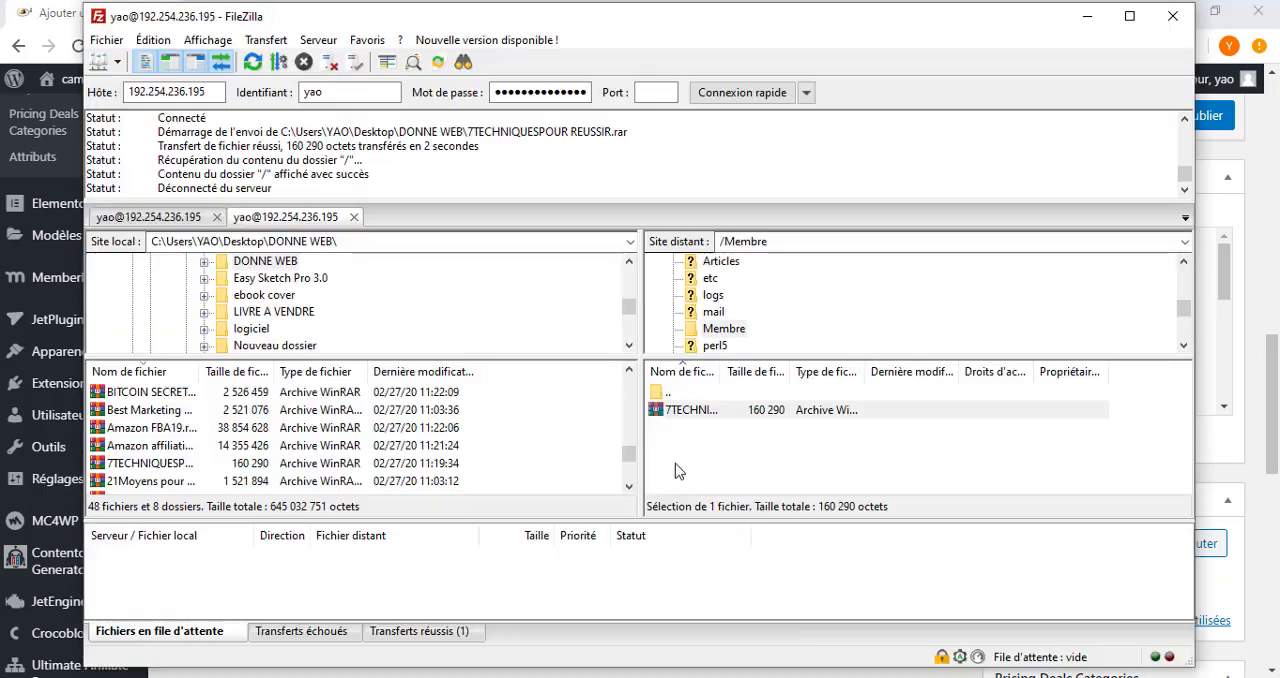
pyautogui.rightClick(718, 414)
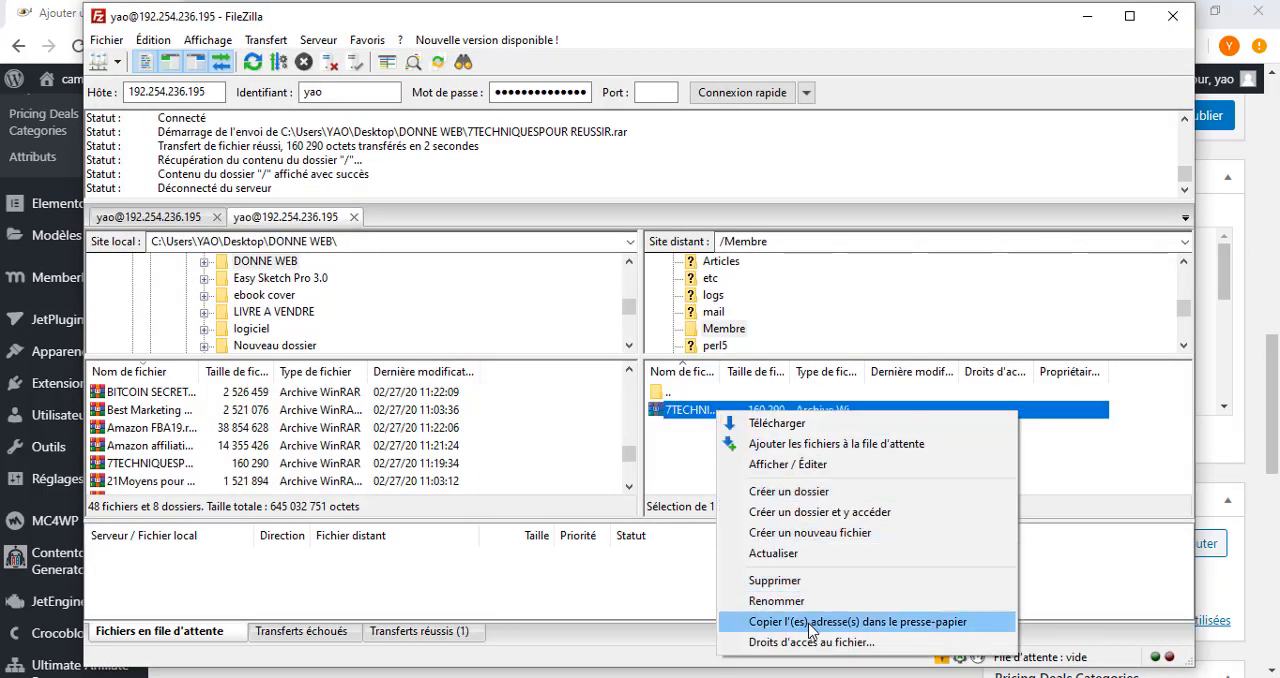
pyautogui.click(770, 622)
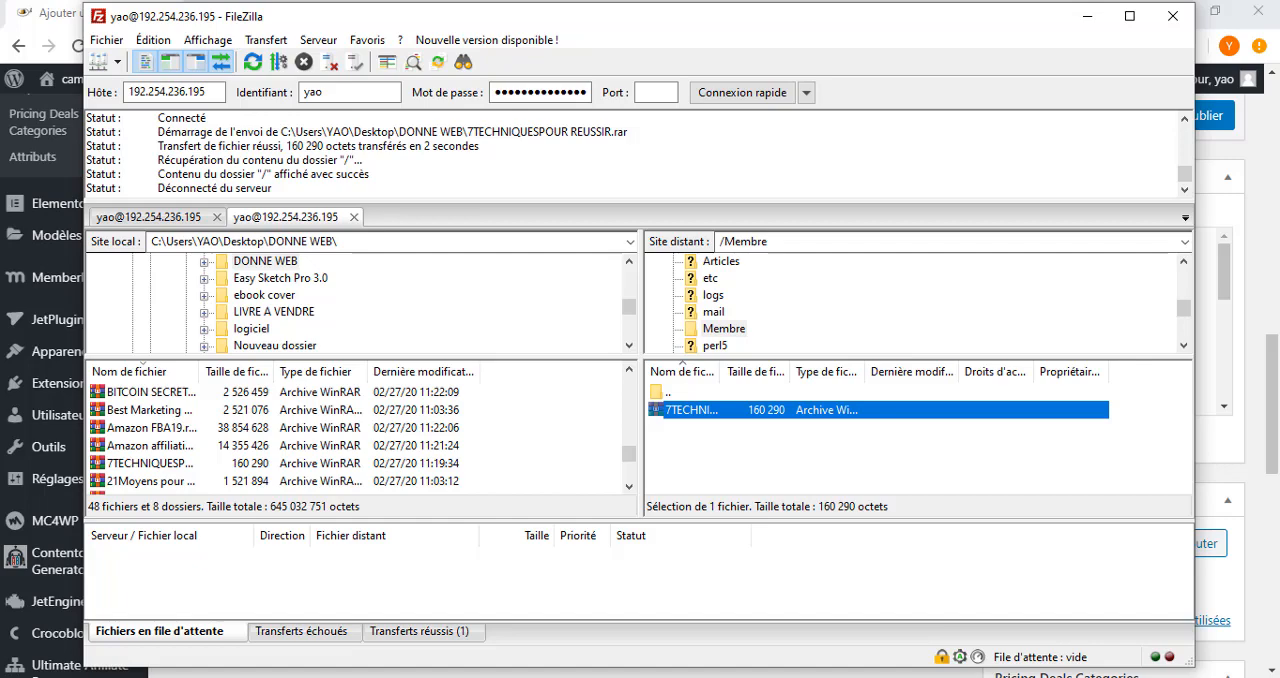
pyautogui.hotkey('alt', 'Tab')
pyautogui.click(743, 444)
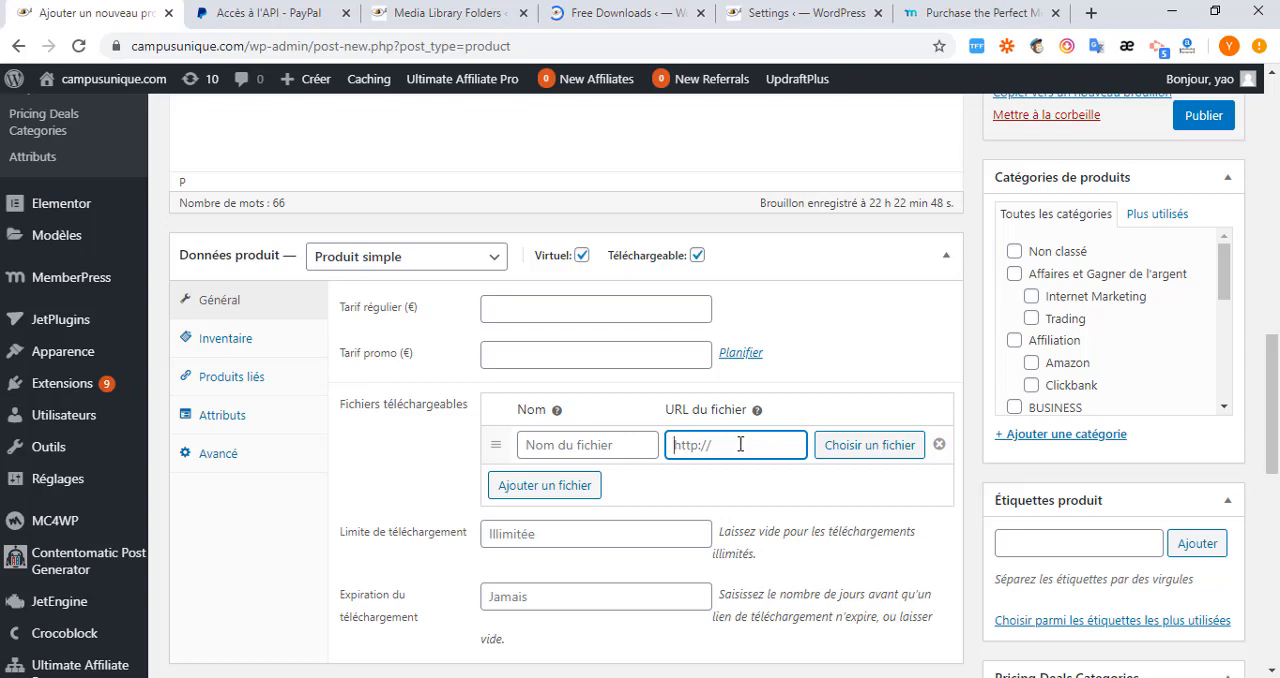
pyautogui.hotkey('ctrl', 'v')
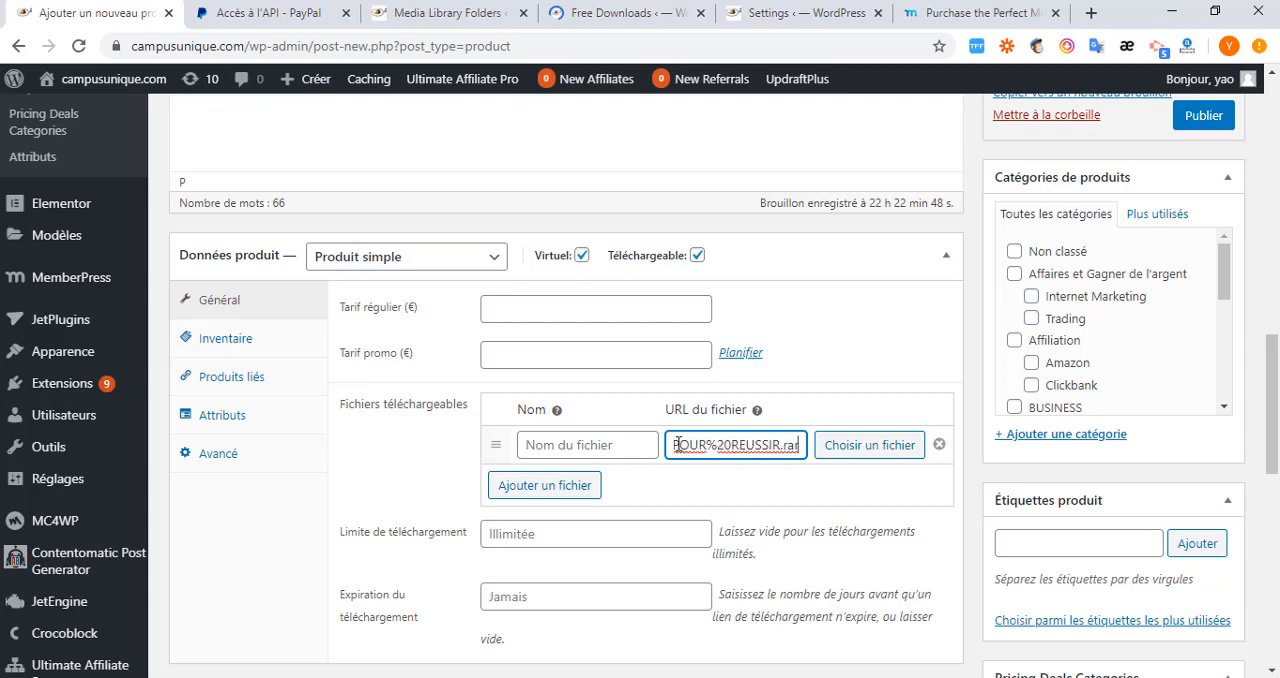
pyautogui.press('Left')
pyautogui.press('Left')
pyautogui.press('Left')
pyautogui.press('Left')
pyautogui.press('Left')
pyautogui.press('Left')
pyautogui.press('Left')
pyautogui.press('Left')
pyautogui.press('Left')
pyautogui.press('Left')
pyautogui.press('Left')
pyautogui.press('Left')
pyautogui.press('Left')
pyautogui.press('Left')
pyautogui.press('Left')
pyautogui.press('Left')
pyautogui.press('Left')
pyautogui.press('Left')
pyautogui.press('Left')
pyautogui.press('Left')
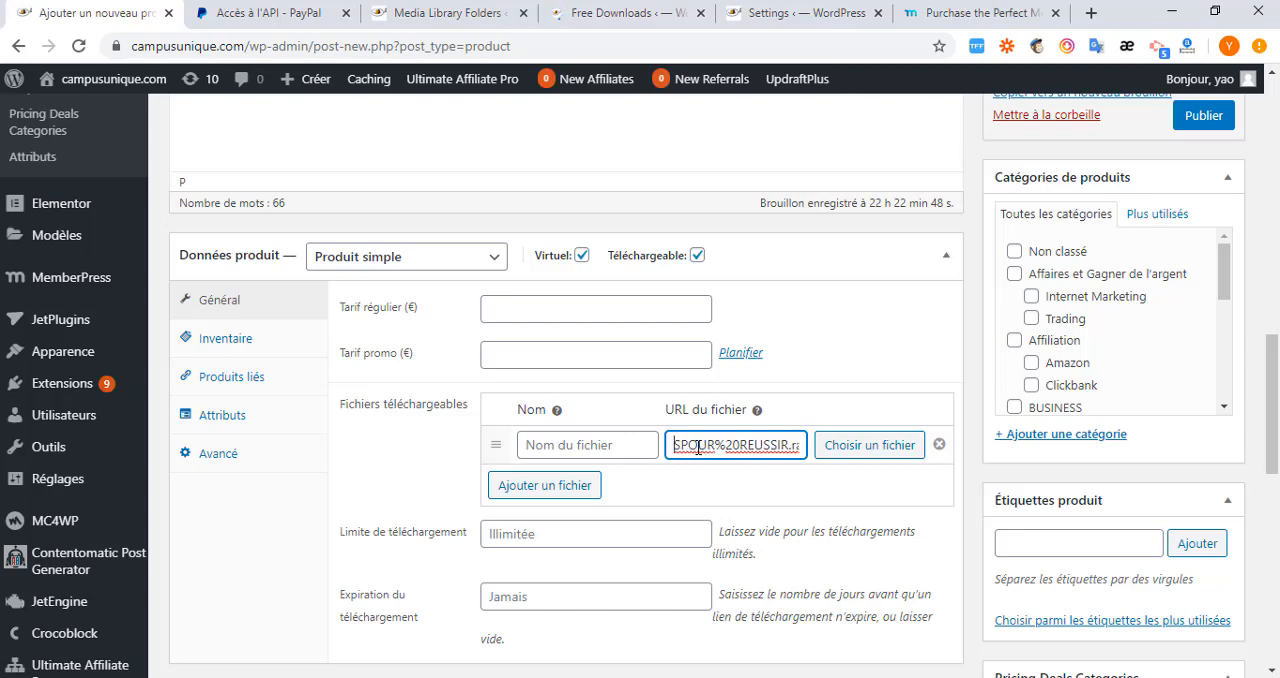
pyautogui.press('Left')
pyautogui.press('Left')
pyautogui.press('Left')
pyautogui.press('Left')
pyautogui.press('Left')
pyautogui.press('Left')
pyautogui.press('Left')
pyautogui.press('Left')
pyautogui.press('Left')
pyautogui.press('Left')
pyautogui.press('Left')
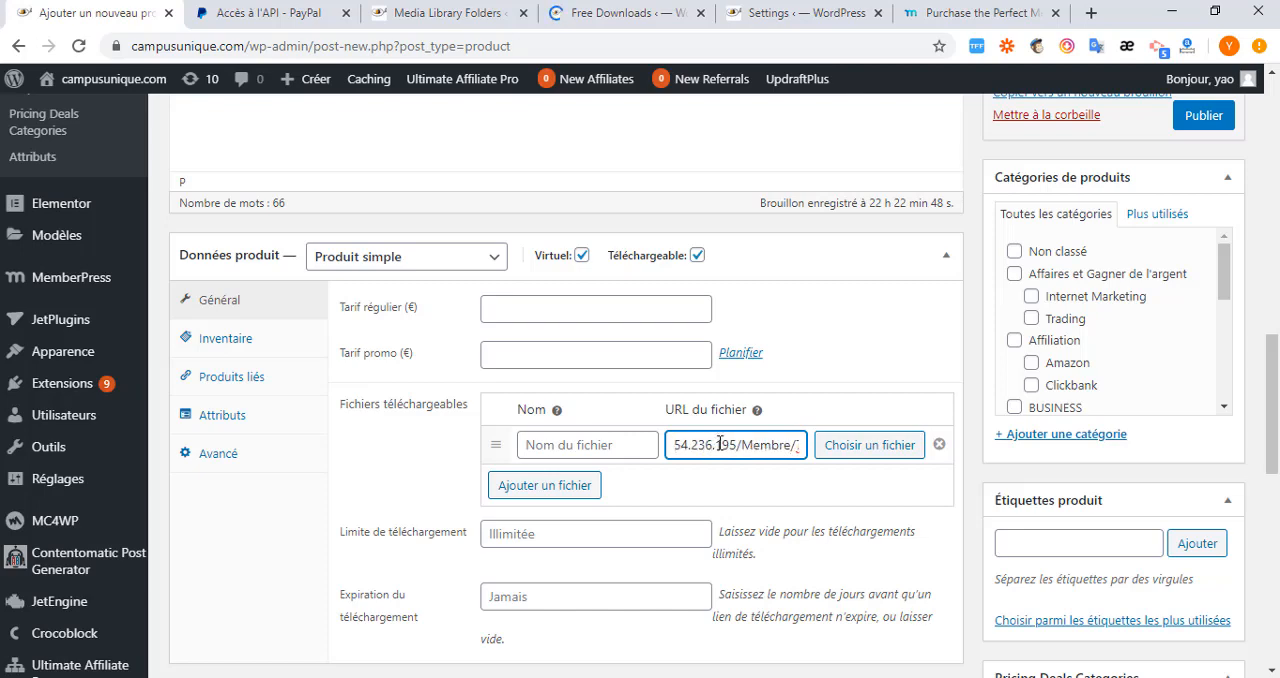
pyautogui.moveTo(716, 446); pyautogui.dragTo(636, 447)
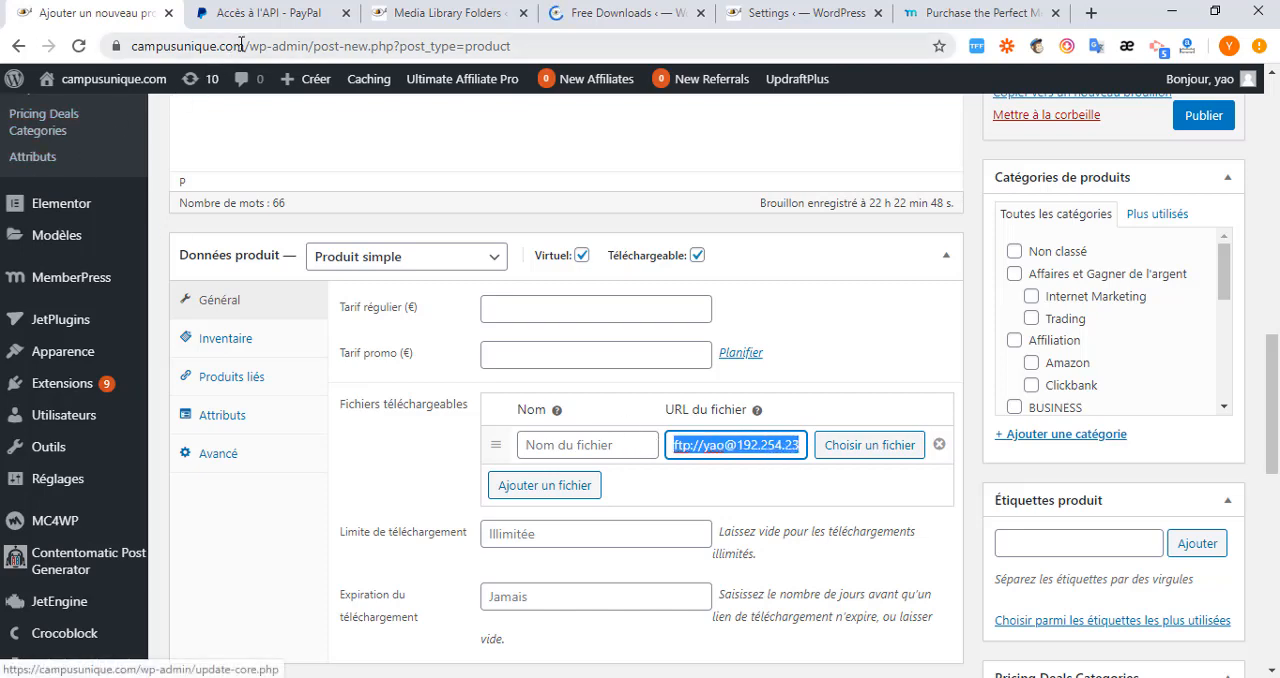
pyautogui.moveTo(245, 47); pyautogui.dragTo(74, 50)
pyautogui.hotkey('ctrl', 'c')
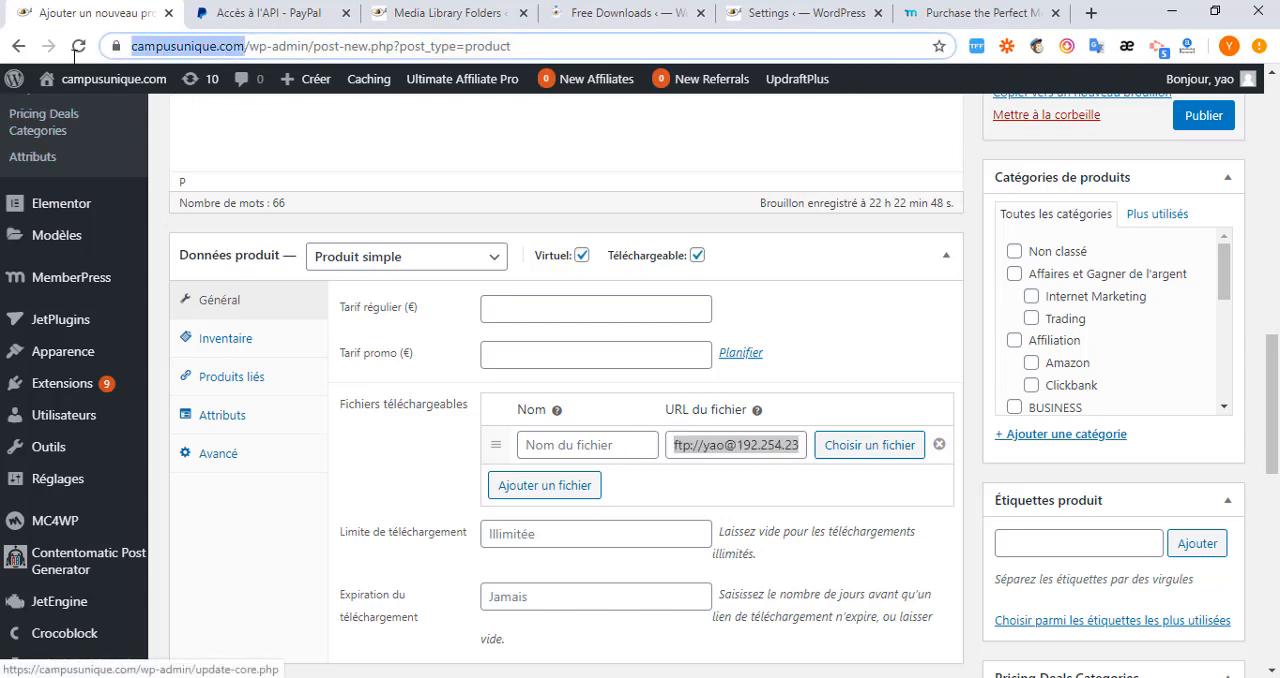
pyautogui.rightClick(176, 46)
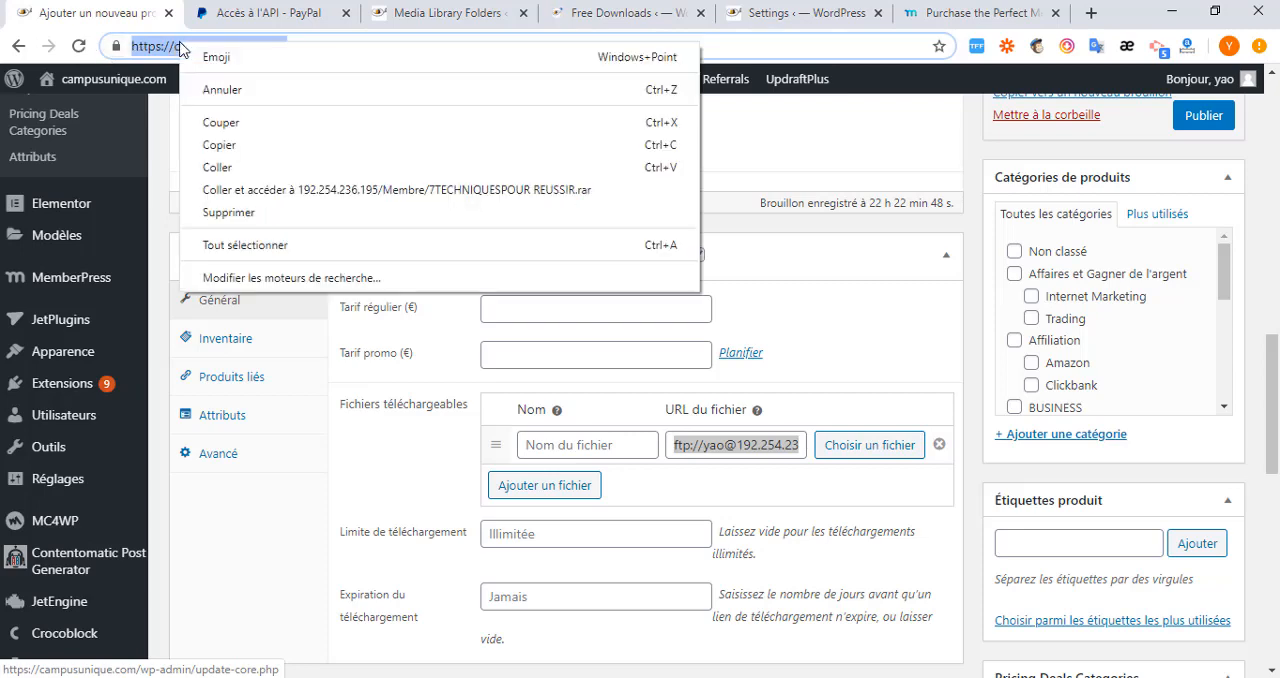
pyautogui.click(240, 147)
pyautogui.click(754, 446)
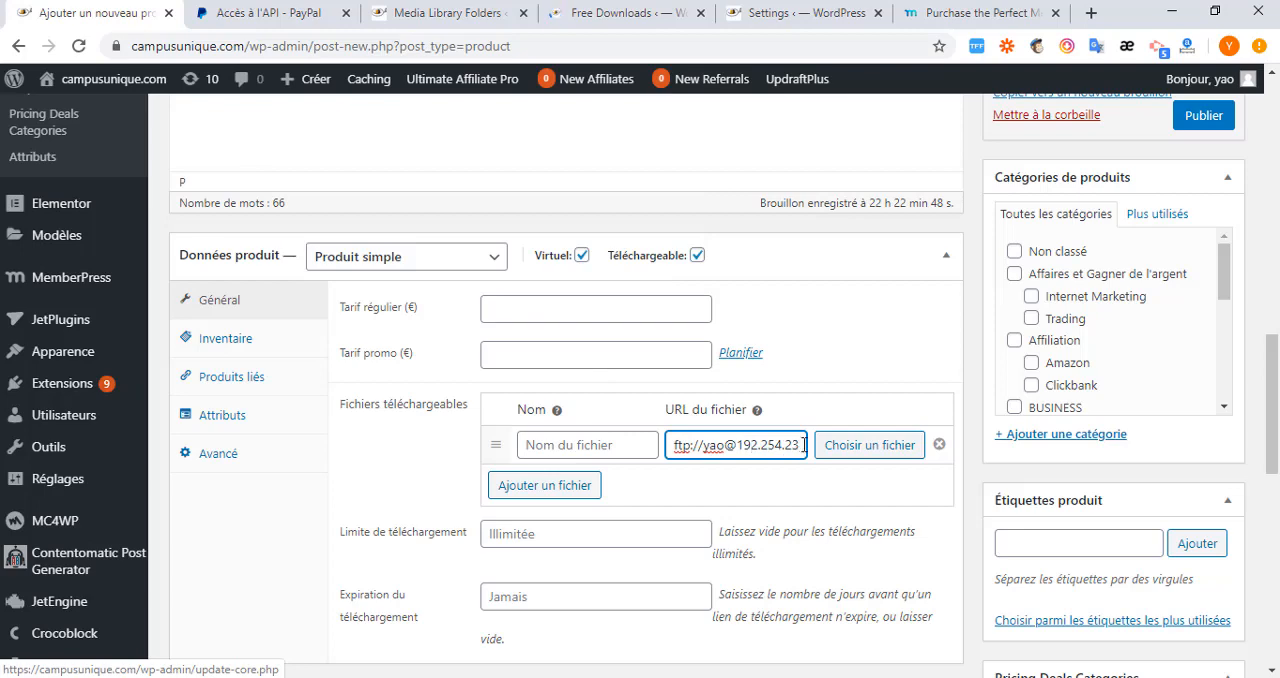
pyautogui.press('Right')
pyautogui.press('Right')
pyautogui.press('Right')
pyautogui.press('Right')
pyautogui.press('Right')
pyautogui.press('Right')
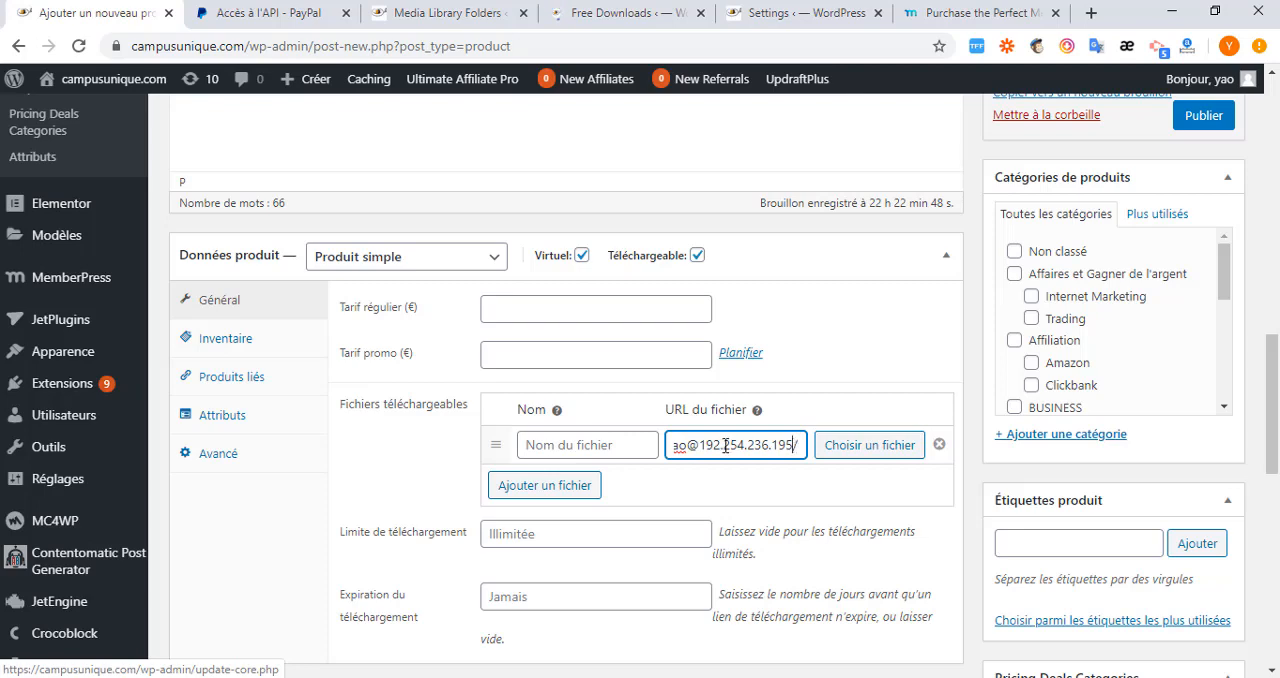
pyautogui.hotkey('ctrl', 'a')
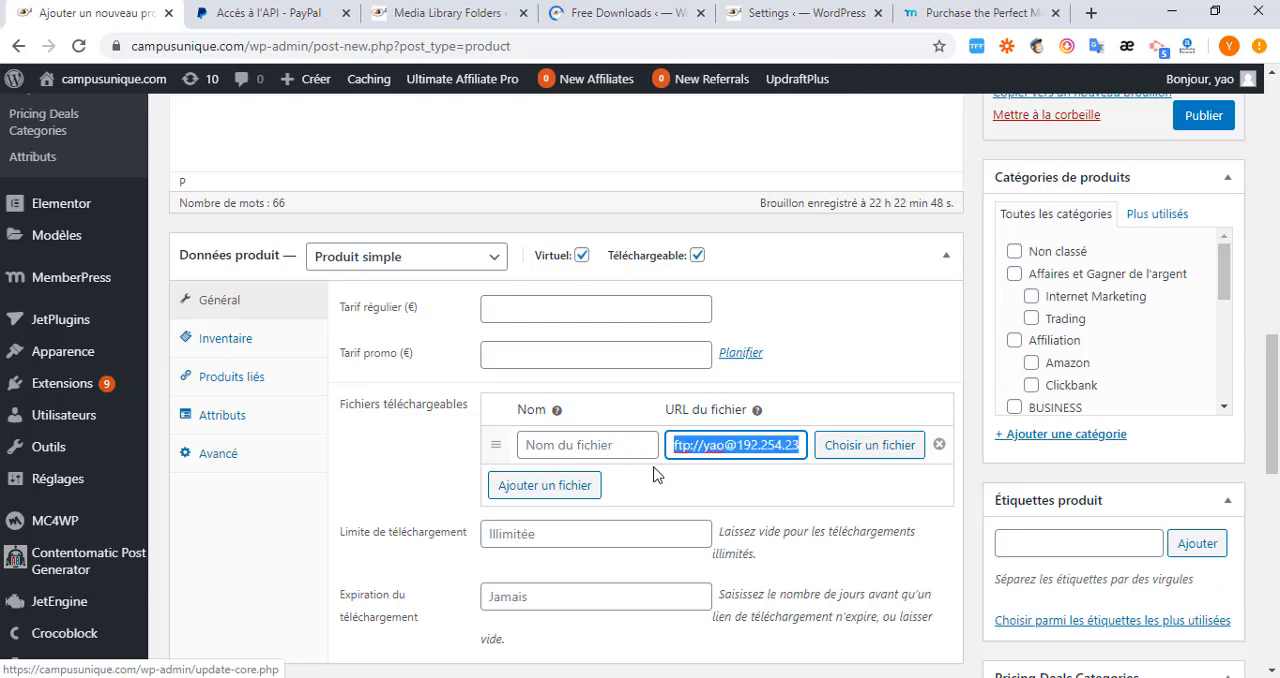
pyautogui.hotkey('ctrl', 'v')
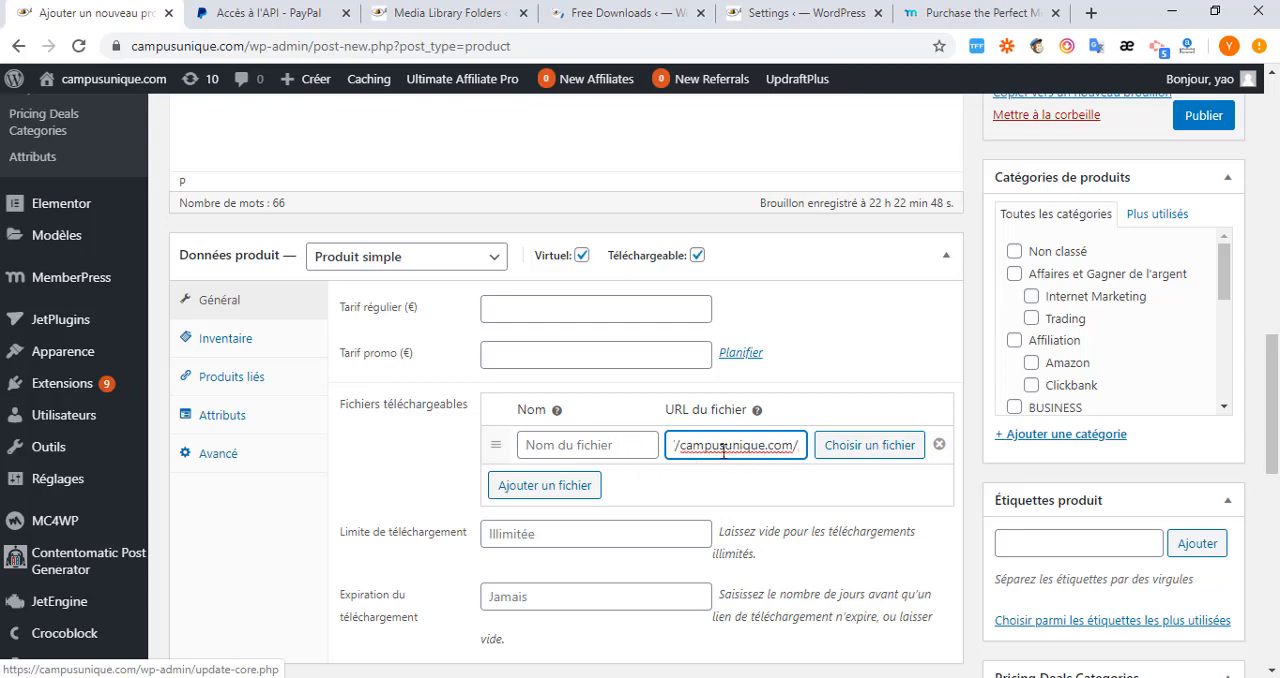
pyautogui.write('/M')
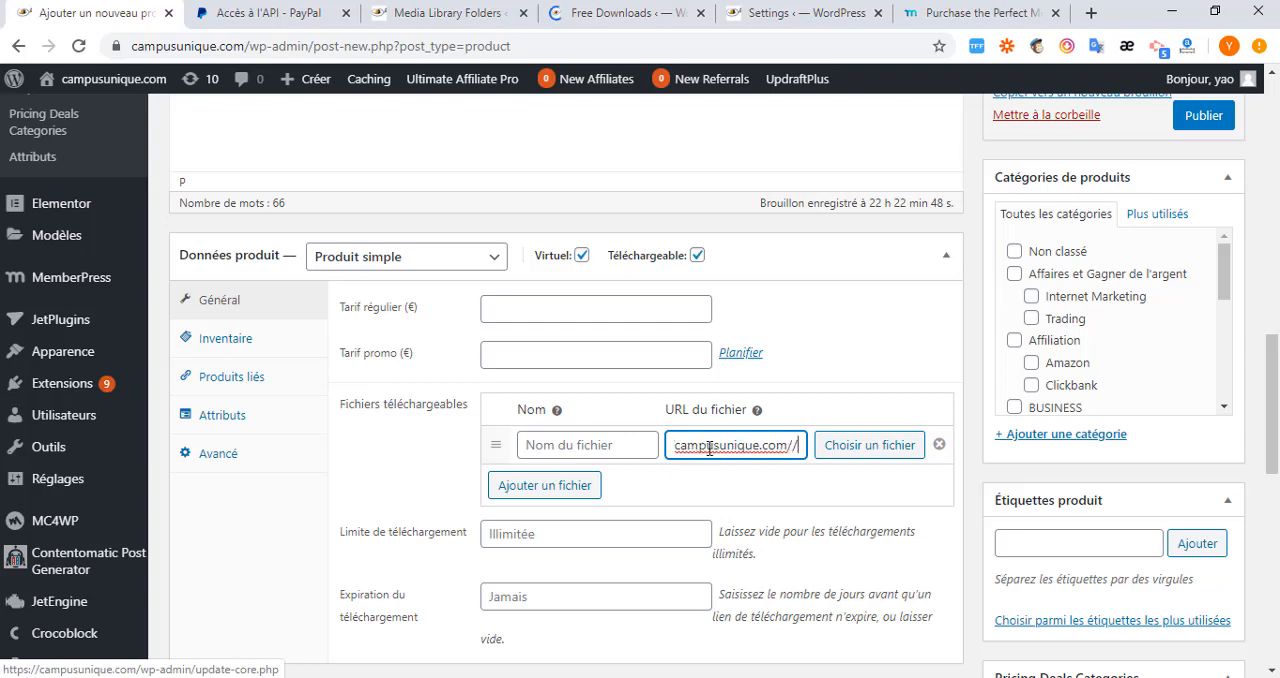
pyautogui.click(778, 444)
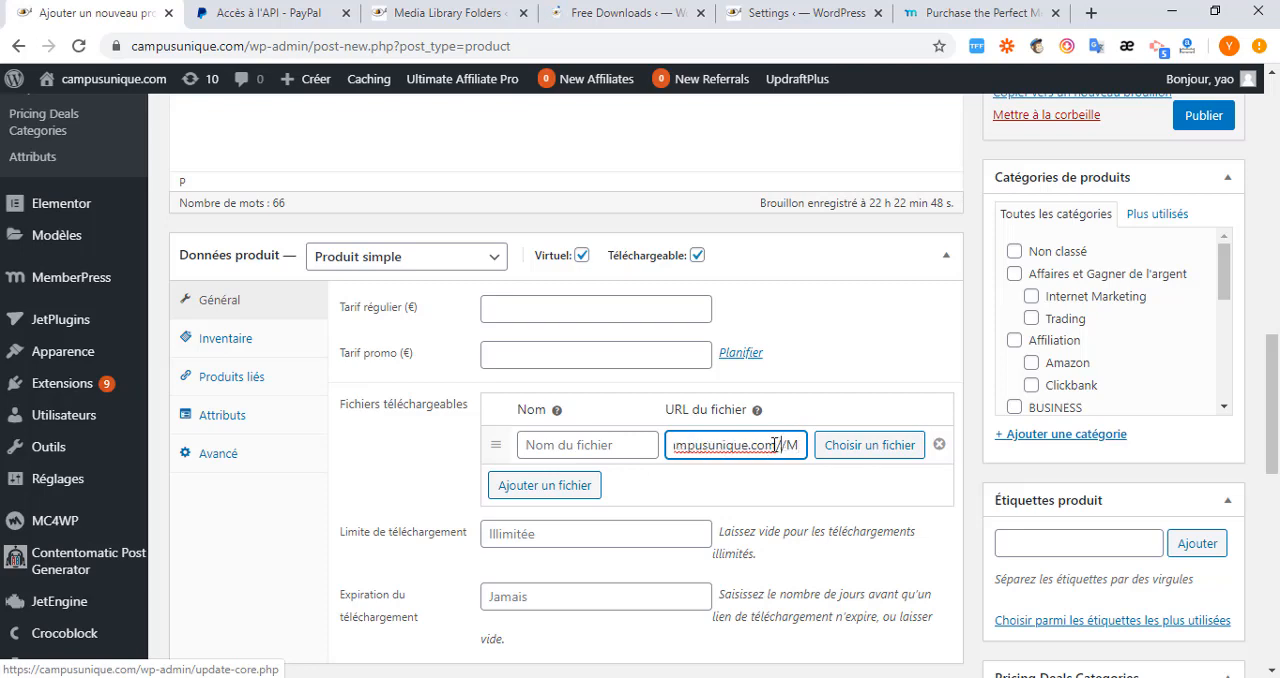
pyautogui.press('BackSpace')
pyautogui.press('Left')
pyautogui.press('Left')
pyautogui.press('Left')
pyautogui.press('Left')
pyautogui.press('Left')
pyautogui.press('Left')
pyautogui.press('Left')
pyautogui.press('Left')
pyautogui.press('Left')
pyautogui.press('Left')
pyautogui.press('Left')
pyautogui.press('Left')
pyautogui.press('Left')
pyautogui.press('Left')
pyautogui.press('Left')
pyautogui.press('Left')
pyautogui.press('Left')
pyautogui.press('Left')
pyautogui.press('Left')
pyautogui.press('Left')
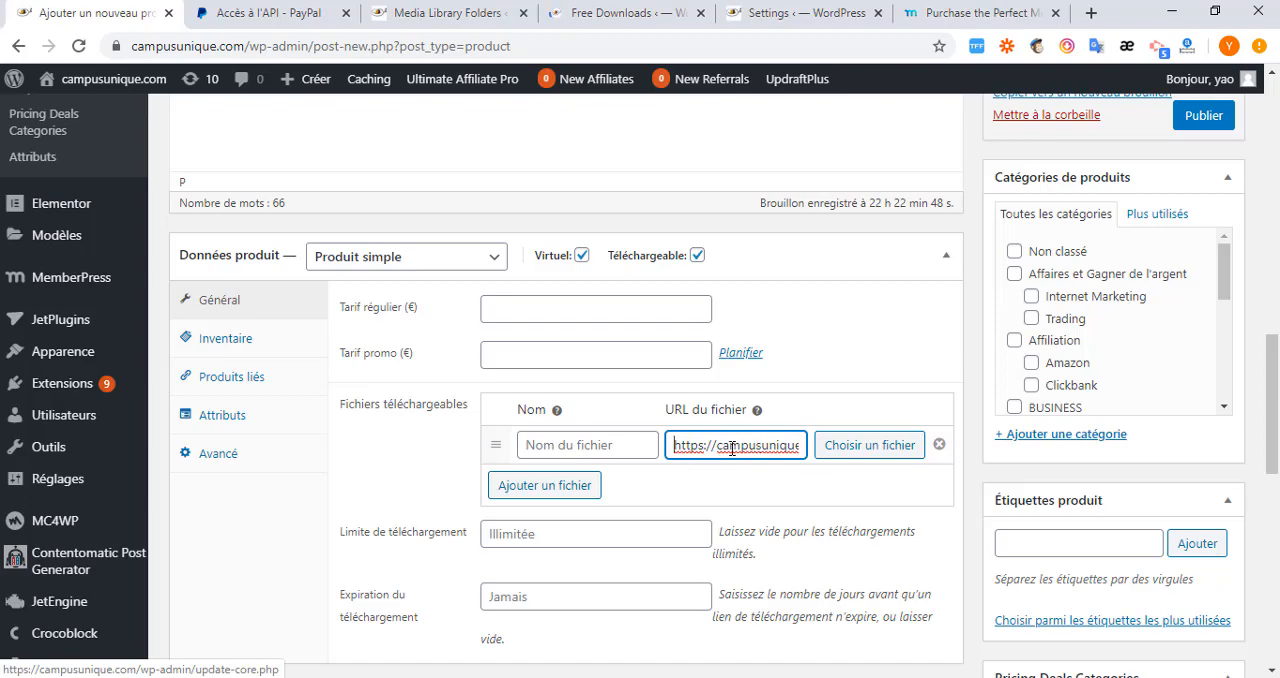
# Set lead-magnet.png from the media library as the product image.
pyautogui.scroll(-1, 700, 470)
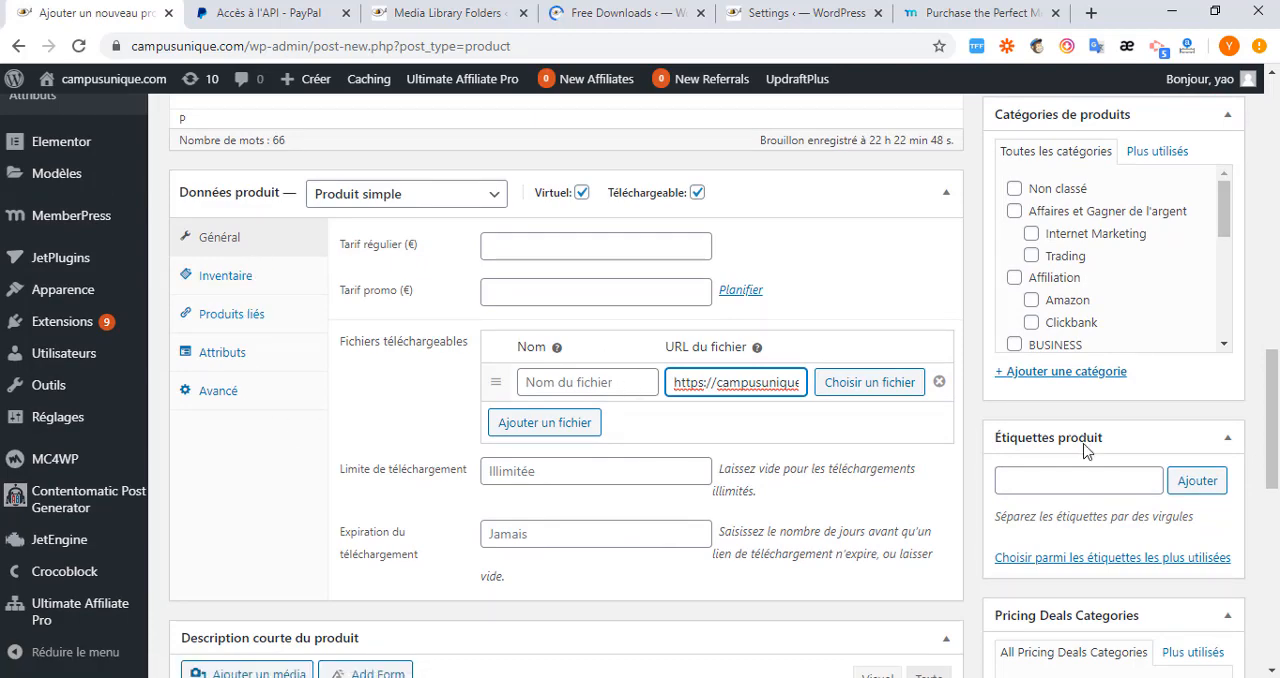
pyautogui.scroll(-3, 1086, 449)
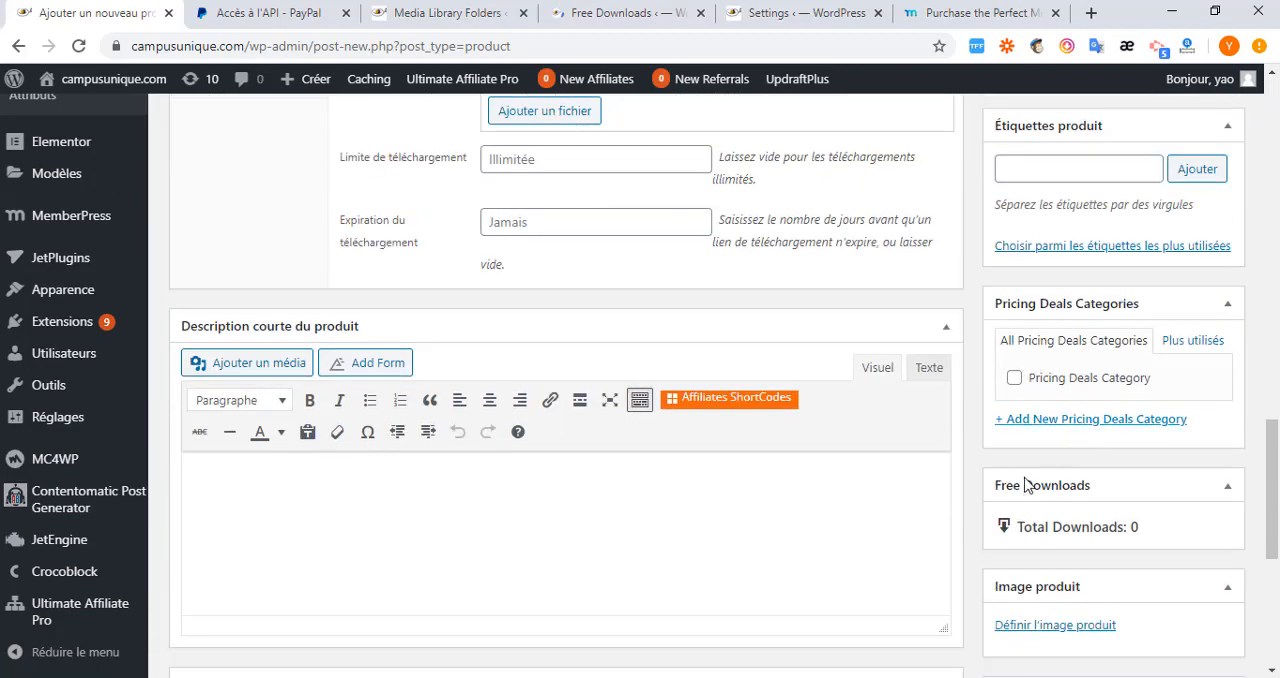
pyautogui.scroll(-2, 1028, 460)
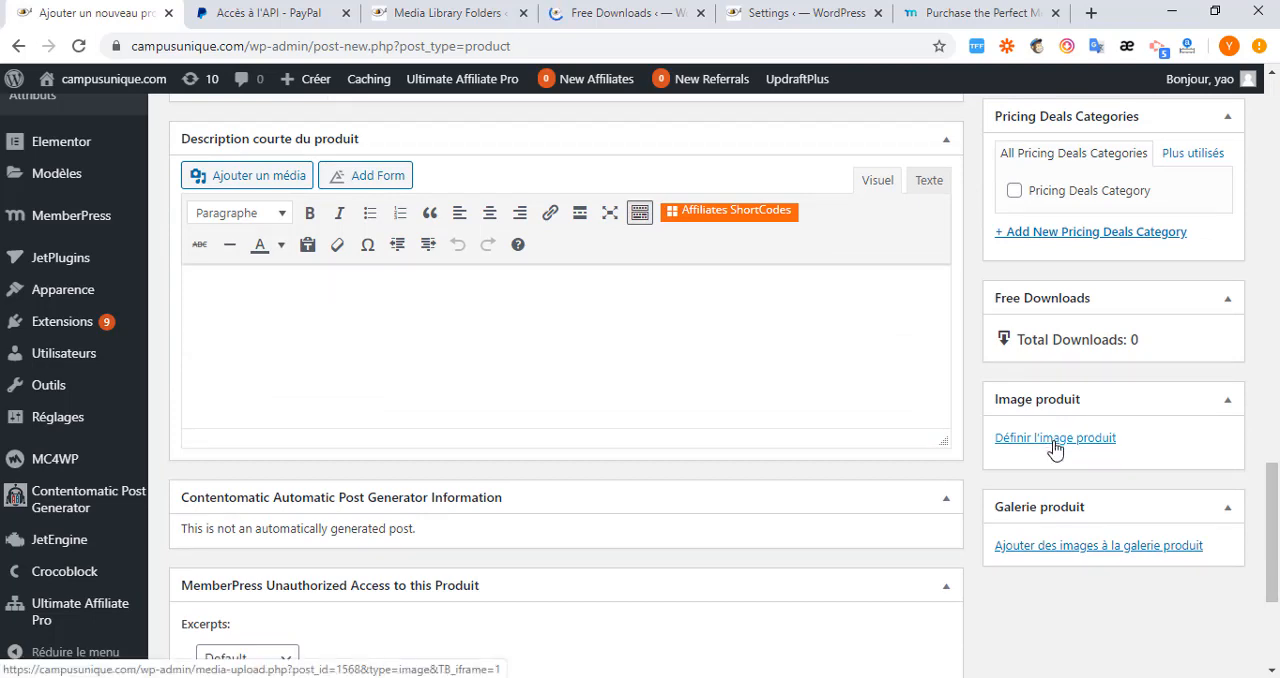
pyautogui.click(1053, 440)
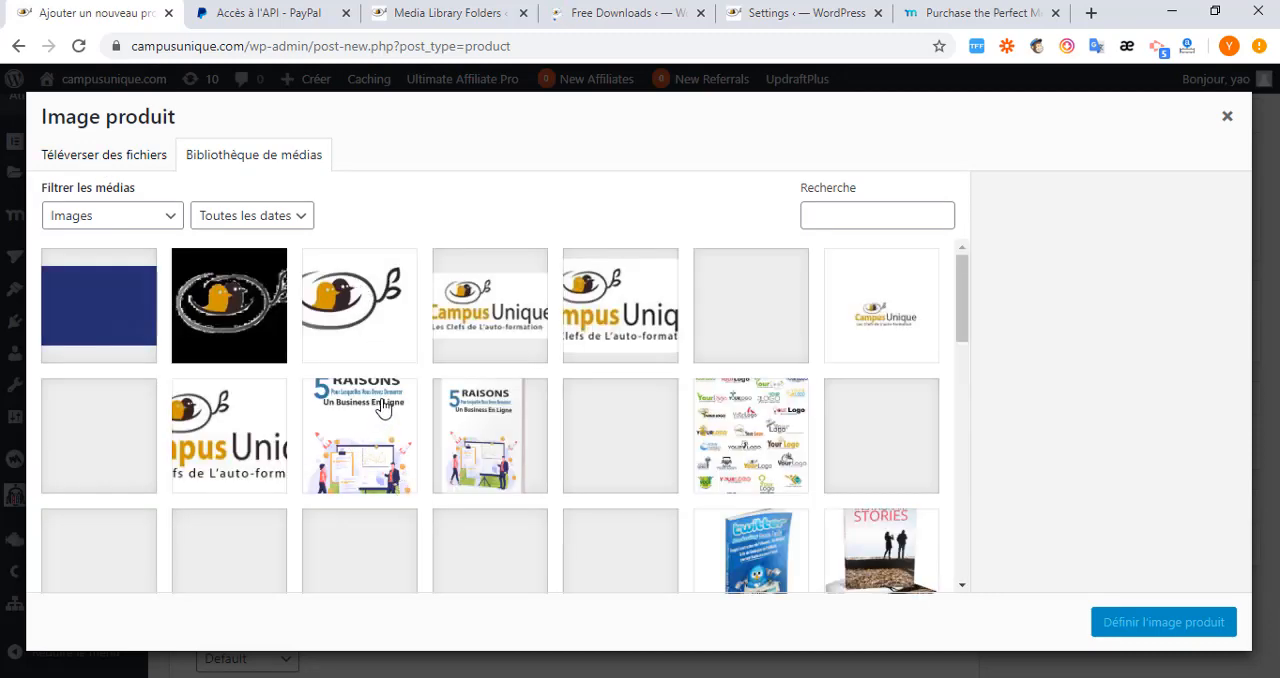
pyautogui.click(373, 440)
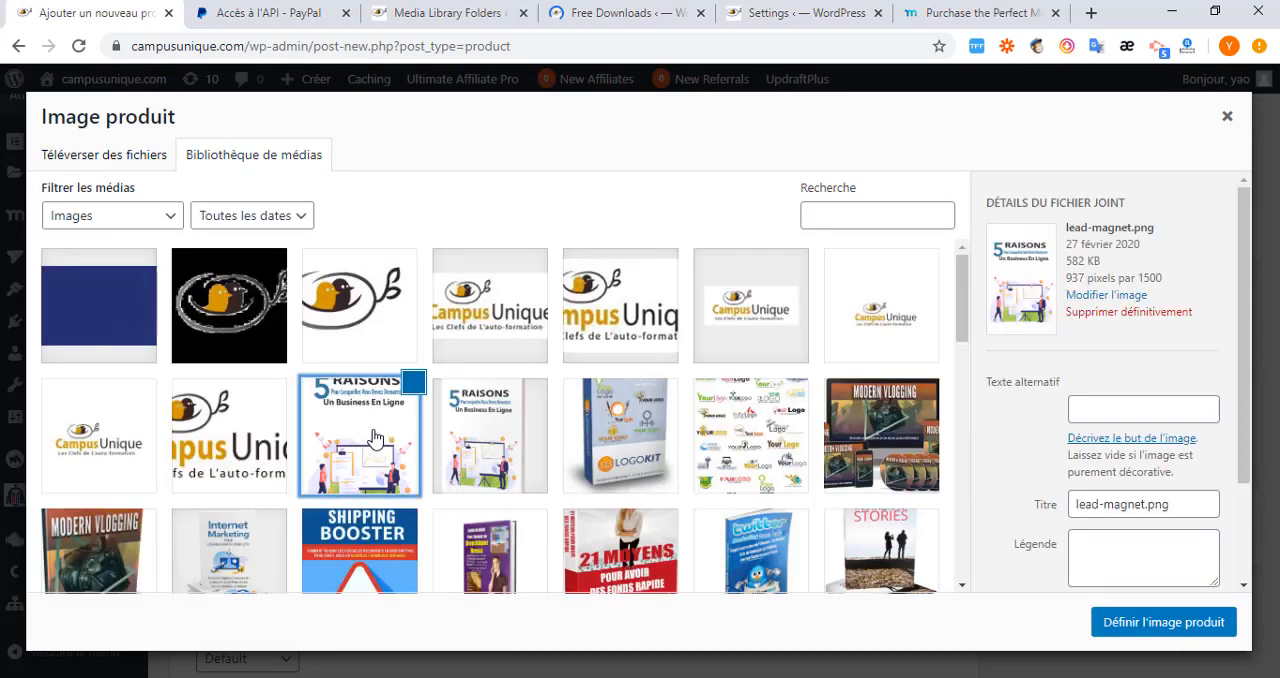
pyautogui.click(1141, 628)
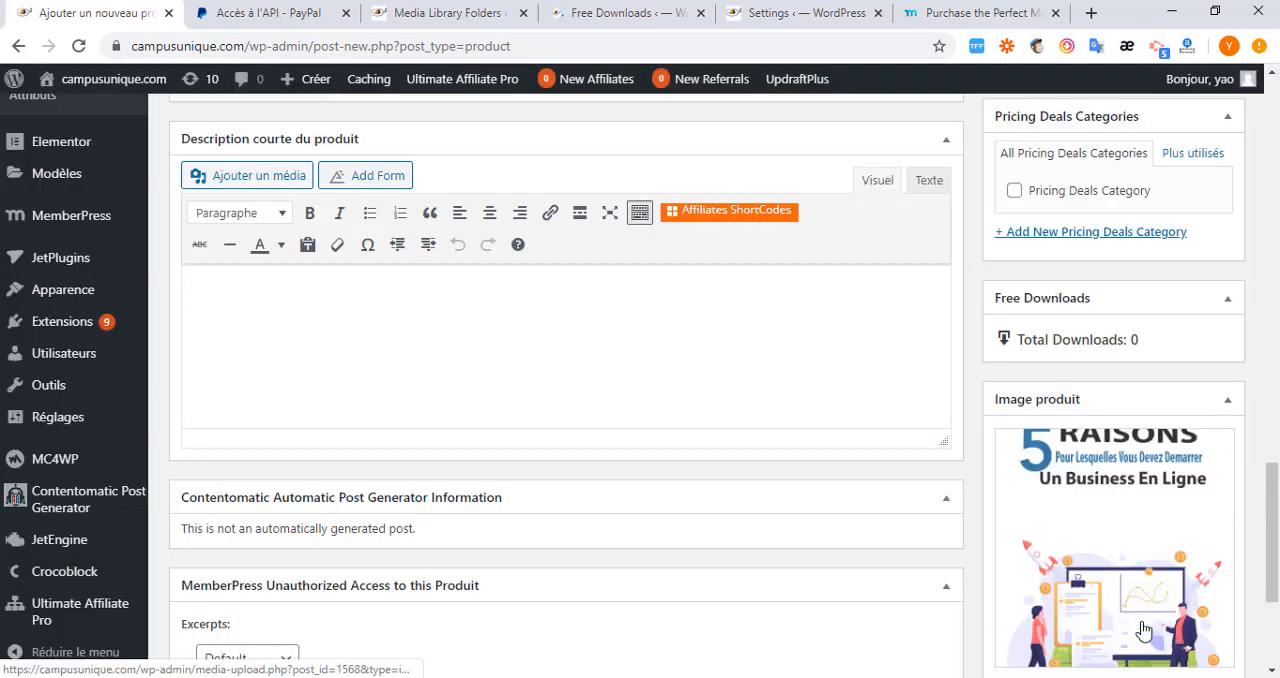
pyautogui.click(405, 321)
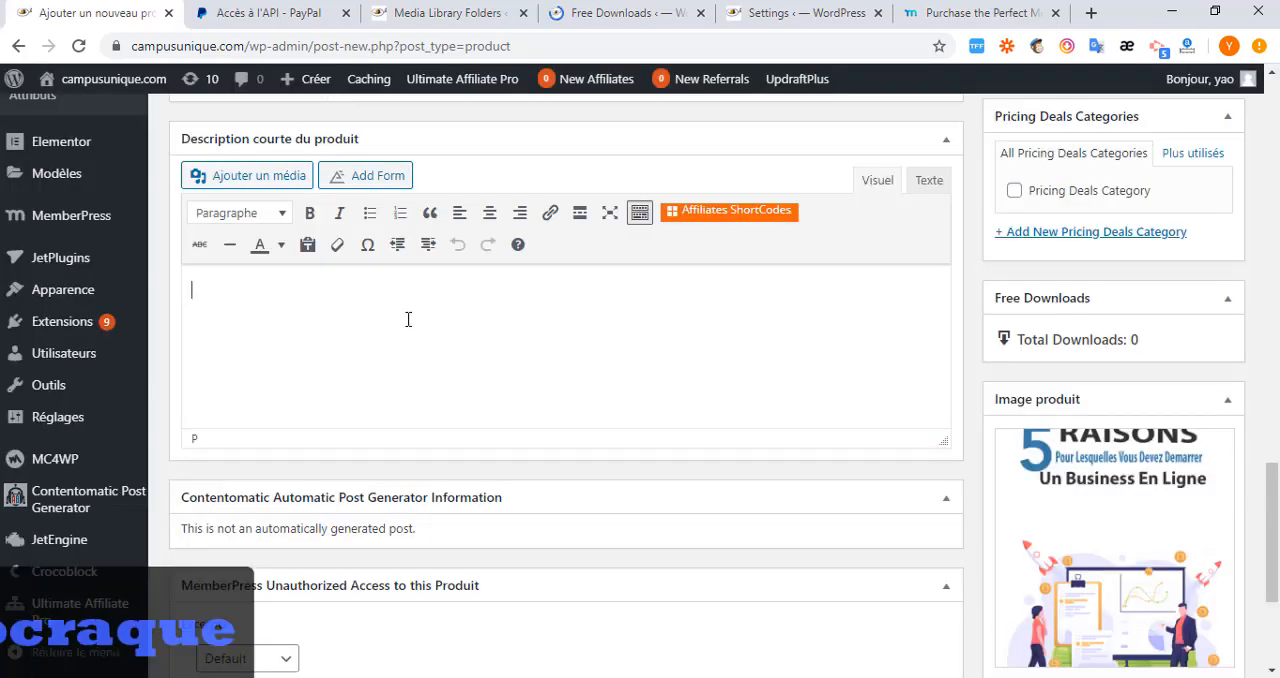
pyautogui.hotkey('ctrl', 'v')
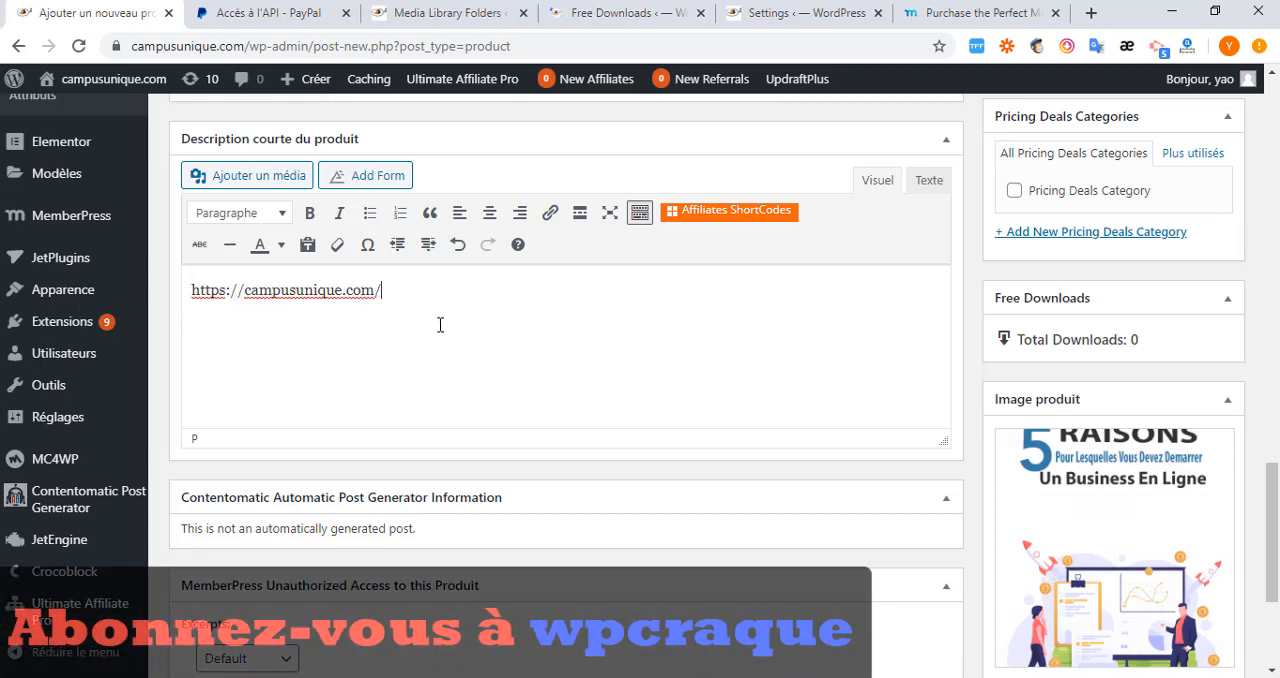
pyautogui.moveTo(420, 290); pyautogui.dragTo(153, 292)
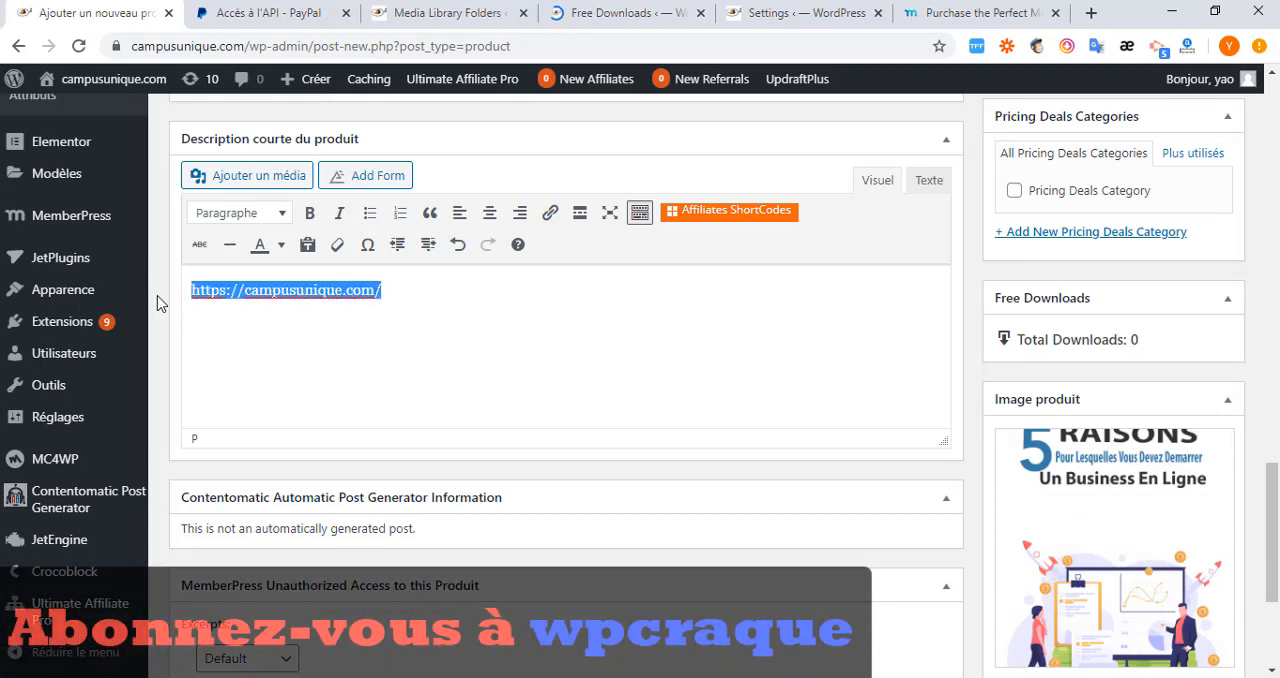
pyautogui.press('BackSpace')
# Copy the already selected Lorem ipsum text from the Firefox article and paste it into the product's short description in Chrome.
pyautogui.click(673, 677)
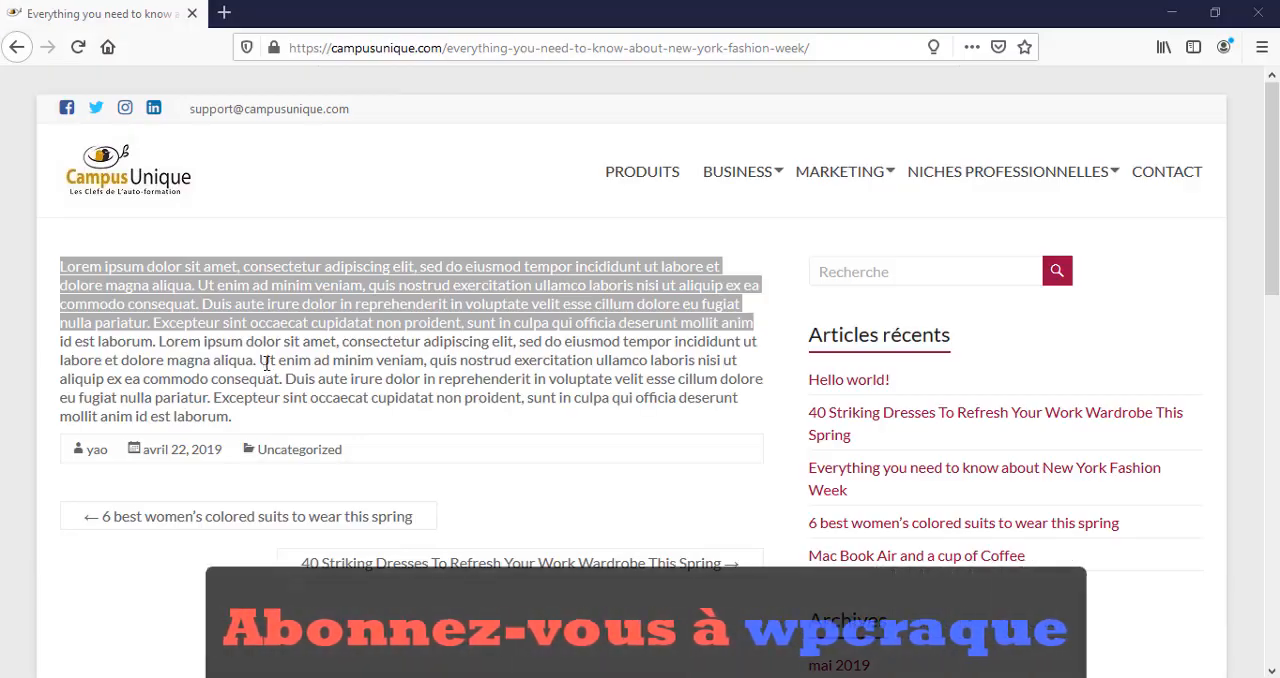
pyautogui.rightClick(279, 302)
pyautogui.click(331, 318)
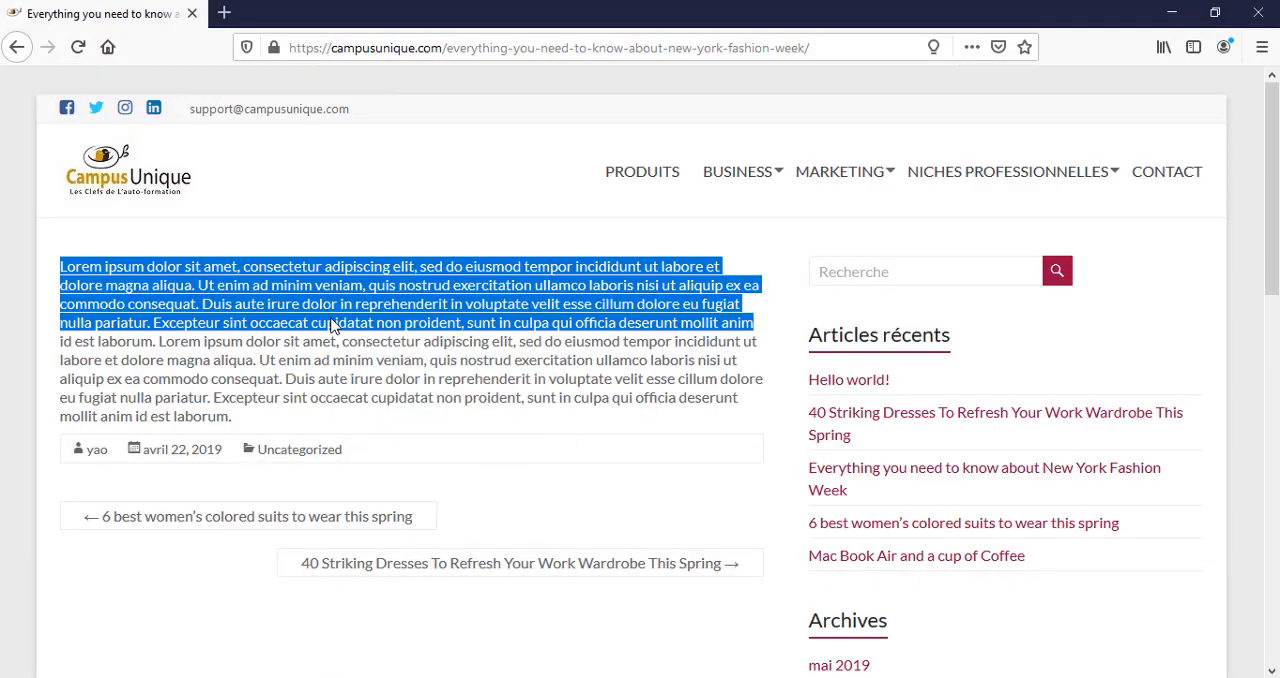
pyautogui.hotkey('alt', 'Tab')
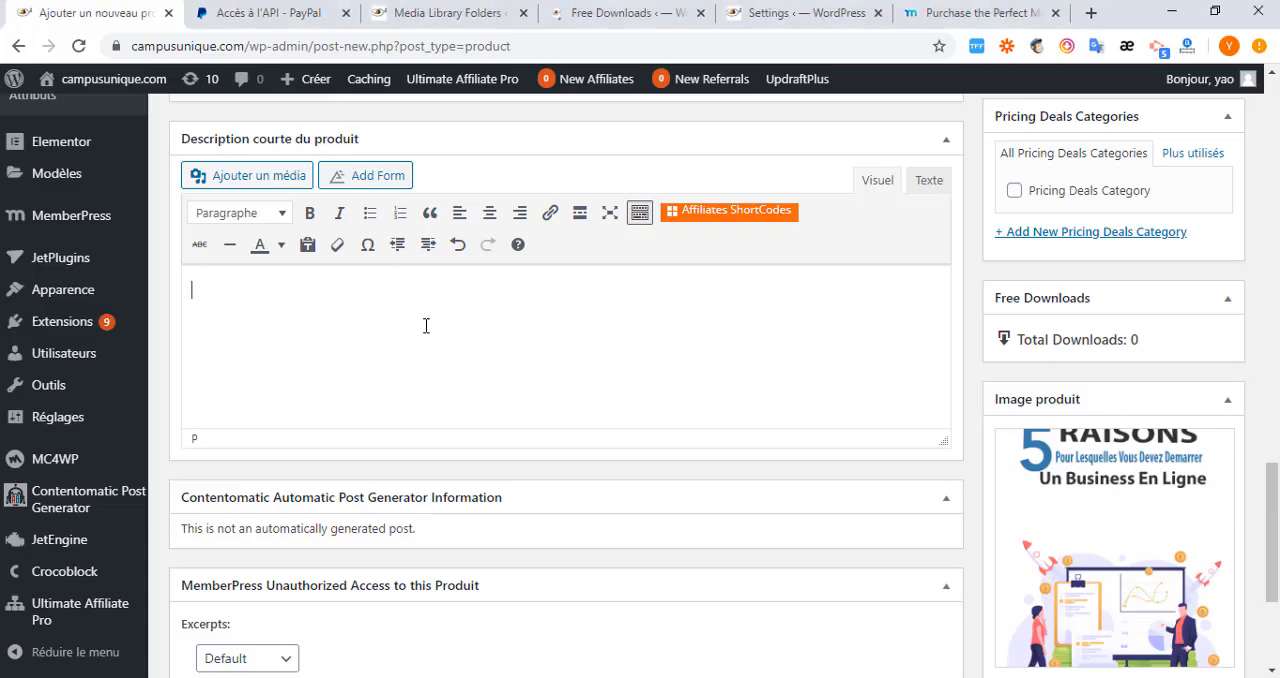
pyautogui.write('Lorem ipsum dolor sit amet, consectetur adipiscing elit, sed do eiusmod tempor incididunt ut labore et dolore magna aliqua. Ut enim ad minim veniam, quis nostrud exercitation ullamco laboris nisi ut aliquip ex ea commodo consequat. Duis aute irure dolor in reprehenderit in voluptate velit esse cillum dolore eu fugiat nulla pariatur. Excepteur sint occaecat cupidatat non proident, sunt in culpa qui officia deserunt mollit anim')
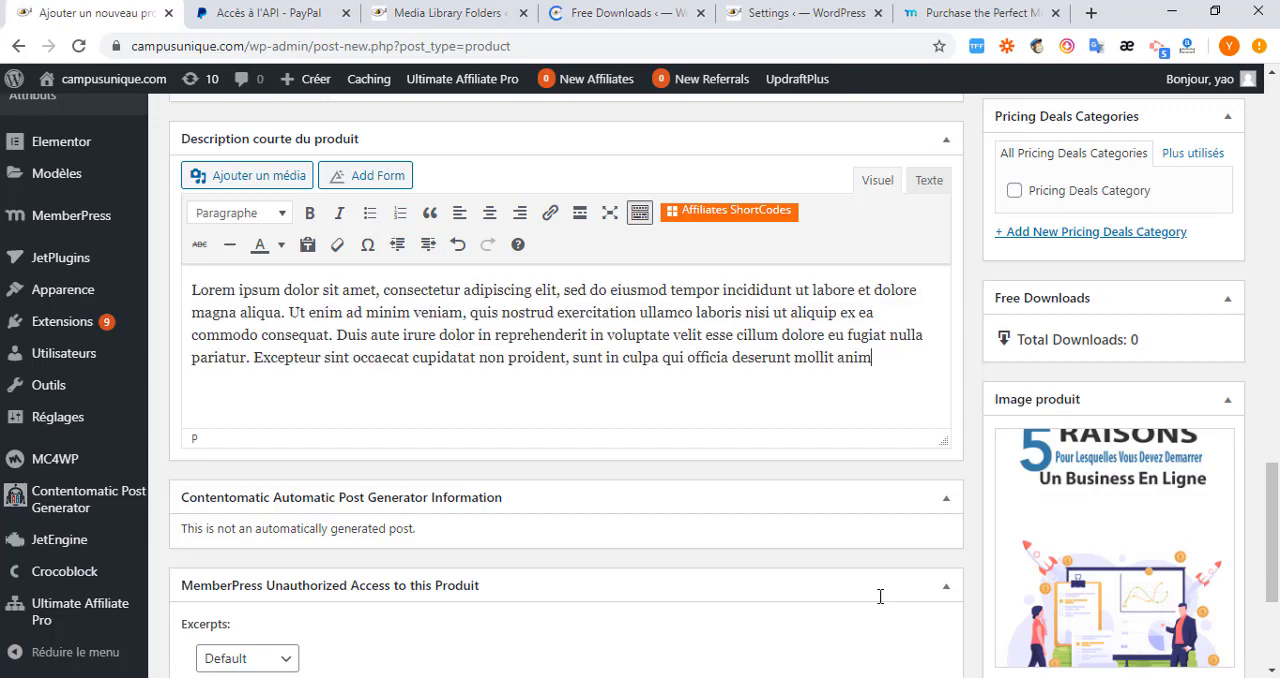
pyautogui.scroll(-3, 966, 534)
pyautogui.scroll(2, 991, 494)
pyautogui.scroll(1, 964, 490)
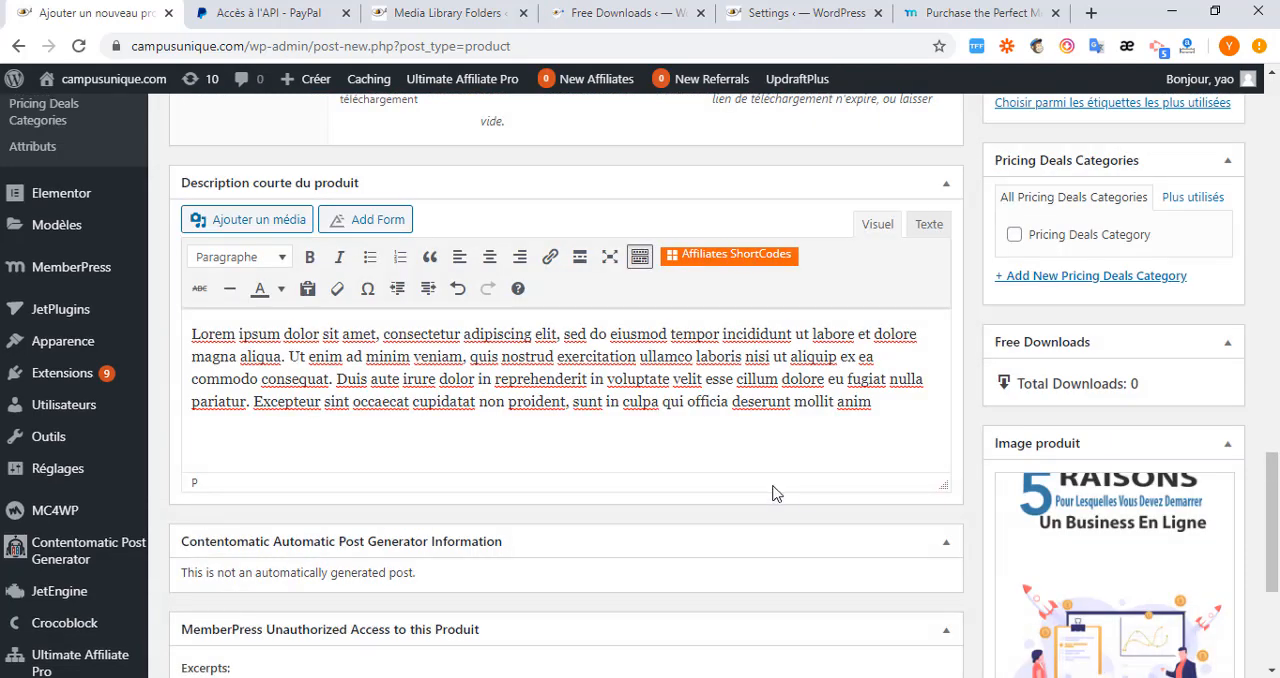
pyautogui.scroll(-3, 829, 543)
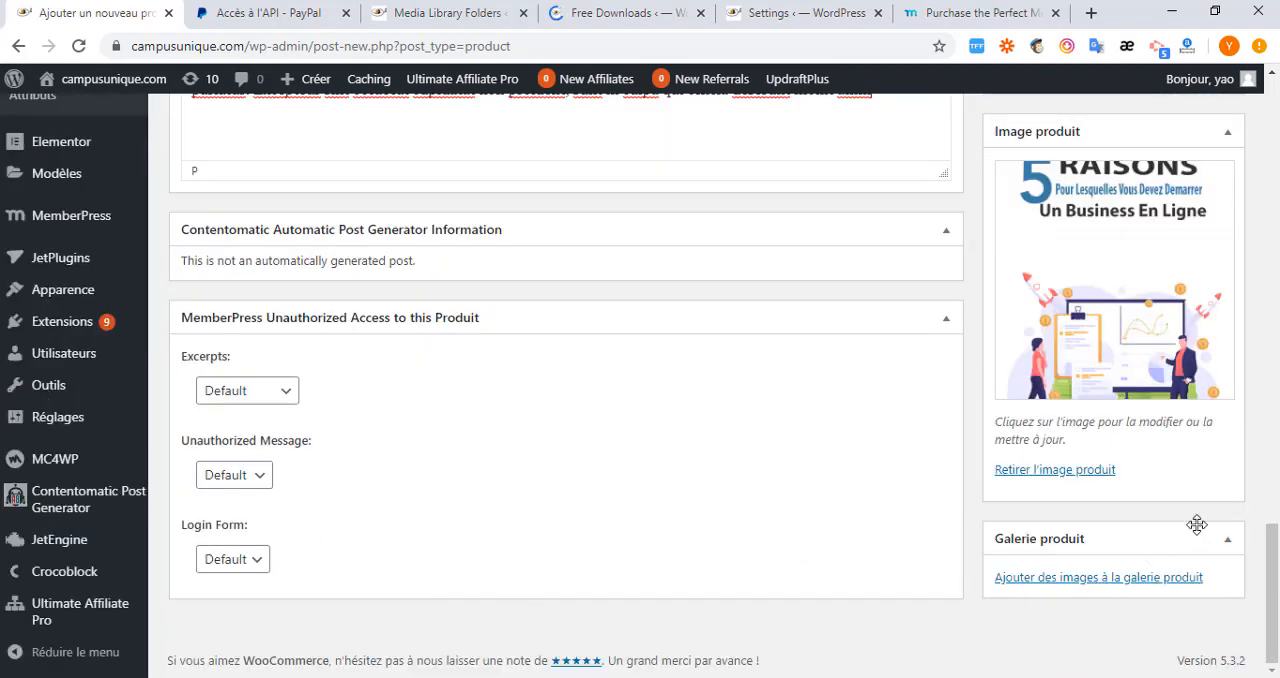
pyautogui.scroll(2, 926, 500)
pyautogui.scroll(2, 942, 330)
pyautogui.scroll(4, 942, 330)
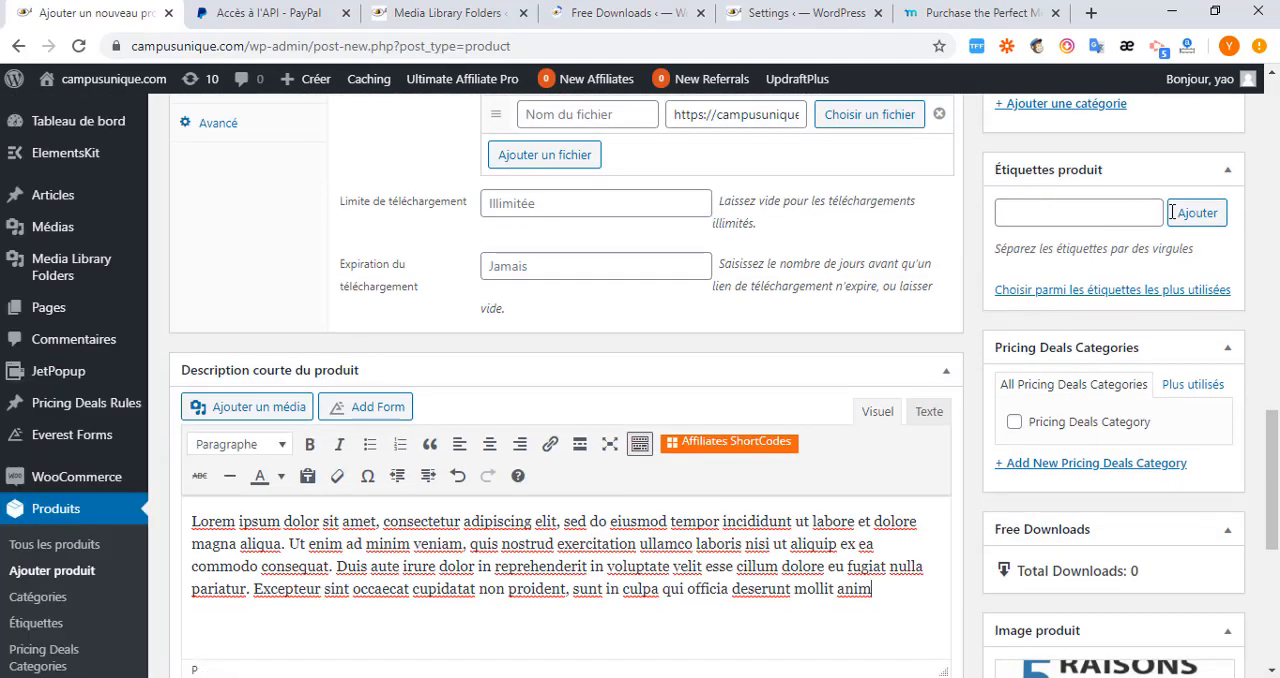
# Publish the 7TECHNIQUESPOUR REUSSIR.rar product and copy its permalink address.
pyautogui.scroll(6, 1058, 277)
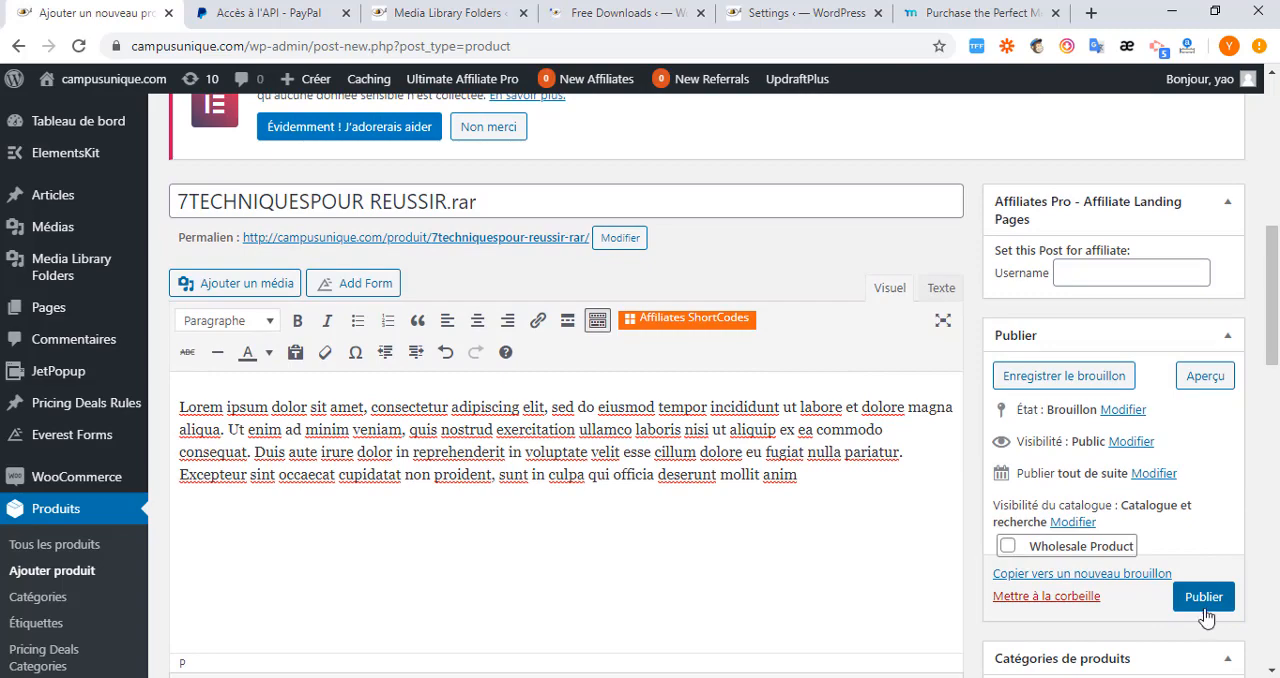
pyautogui.click(1204, 597)
pyautogui.scroll(-3, 491, 441)
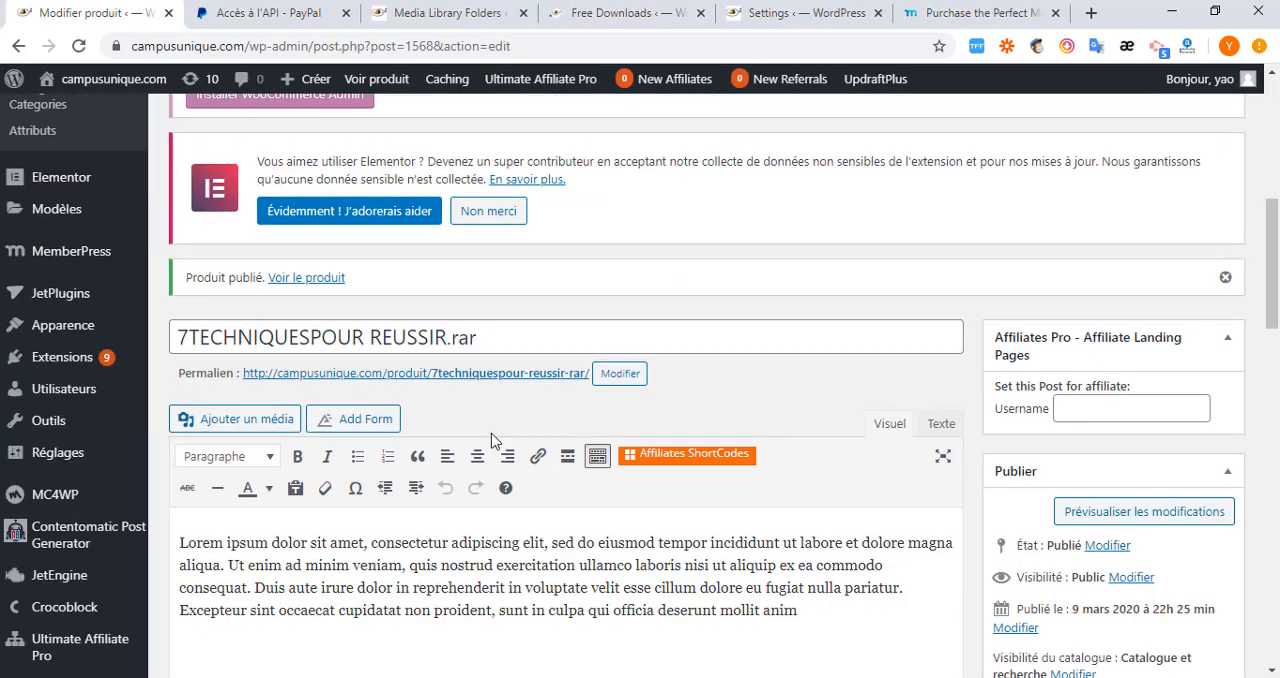
pyautogui.rightClick(445, 373)
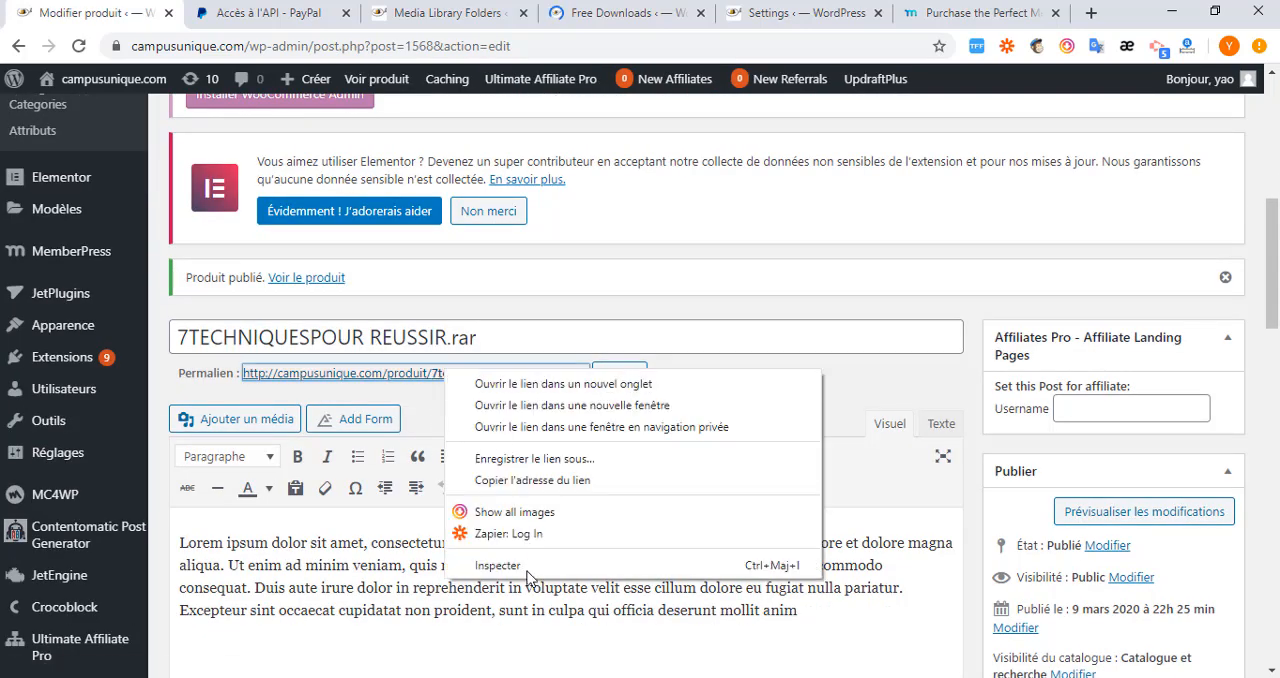
pyautogui.click(530, 481)
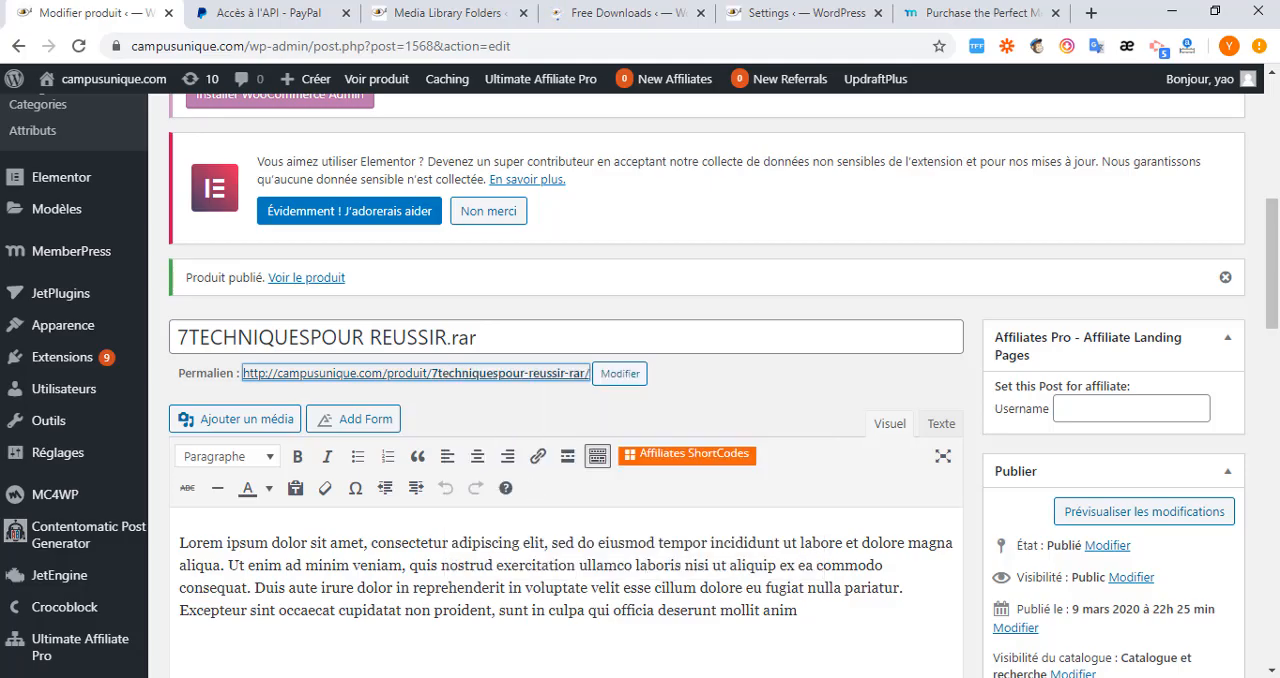
# Switch to Firefox and load the copied product permalink in place of the article page.
pyautogui.hotkey('alt', 'Tab')
pyautogui.doubleClick(366, 49)
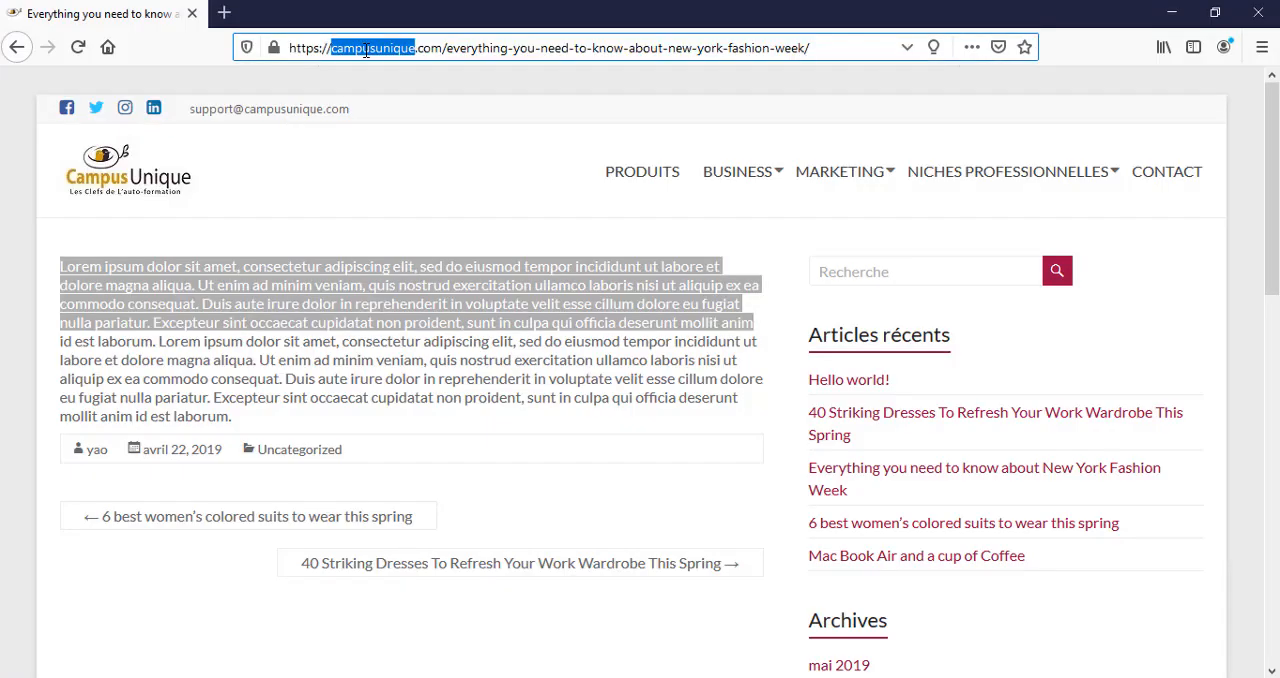
pyautogui.click(366, 49)
pyautogui.hotkey('ctrl', 'v')
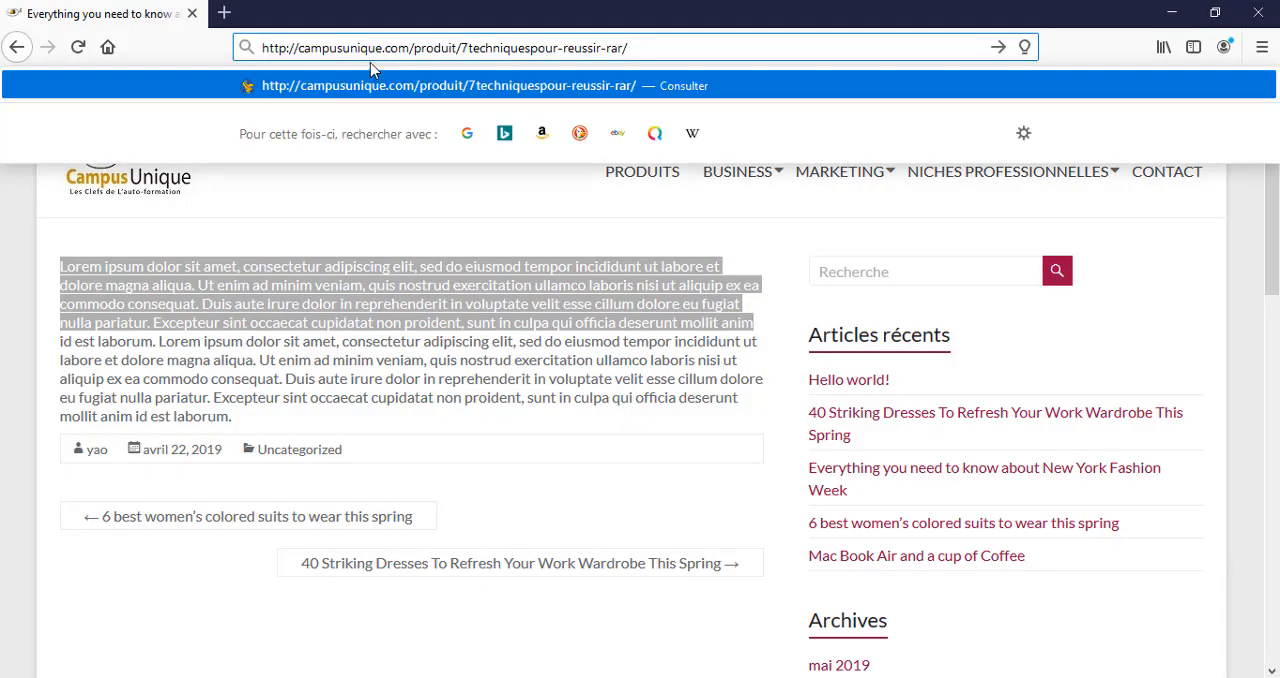
pyautogui.press('Return')
# Review the image and descriptions on the public product page, and test the file download as a visitor.
pyautogui.scroll(-3, 490, 355)
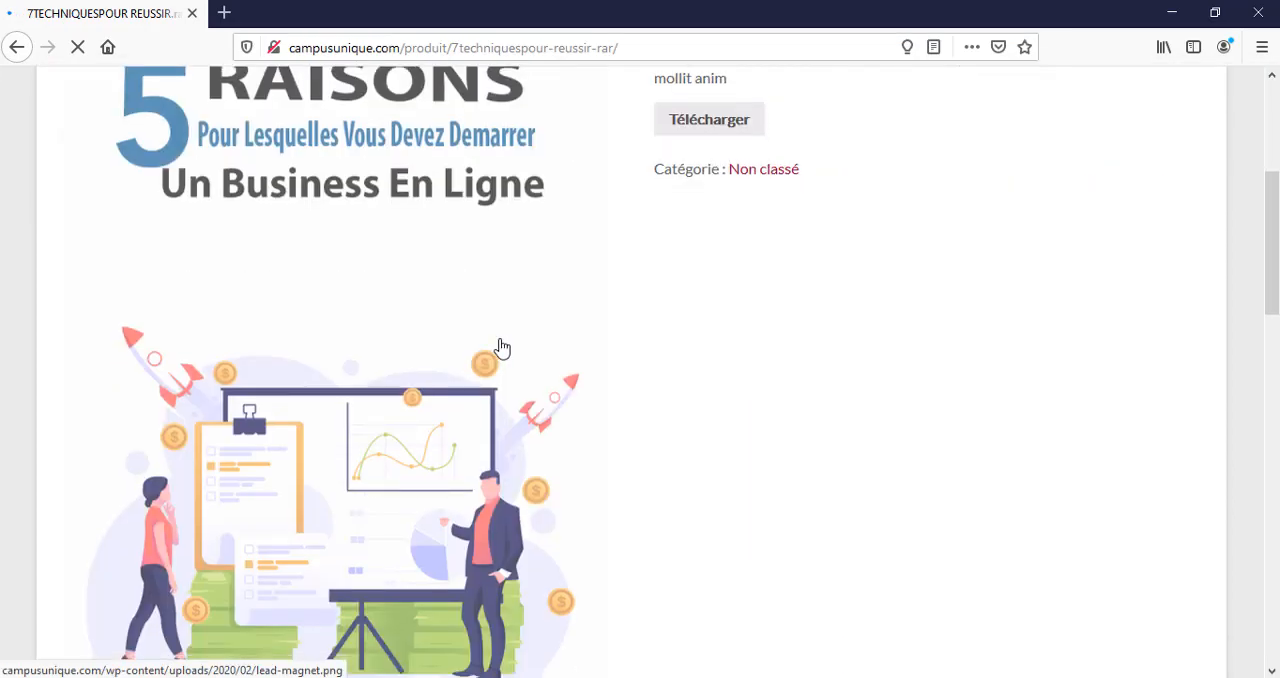
pyautogui.scroll(-5, 497, 349)
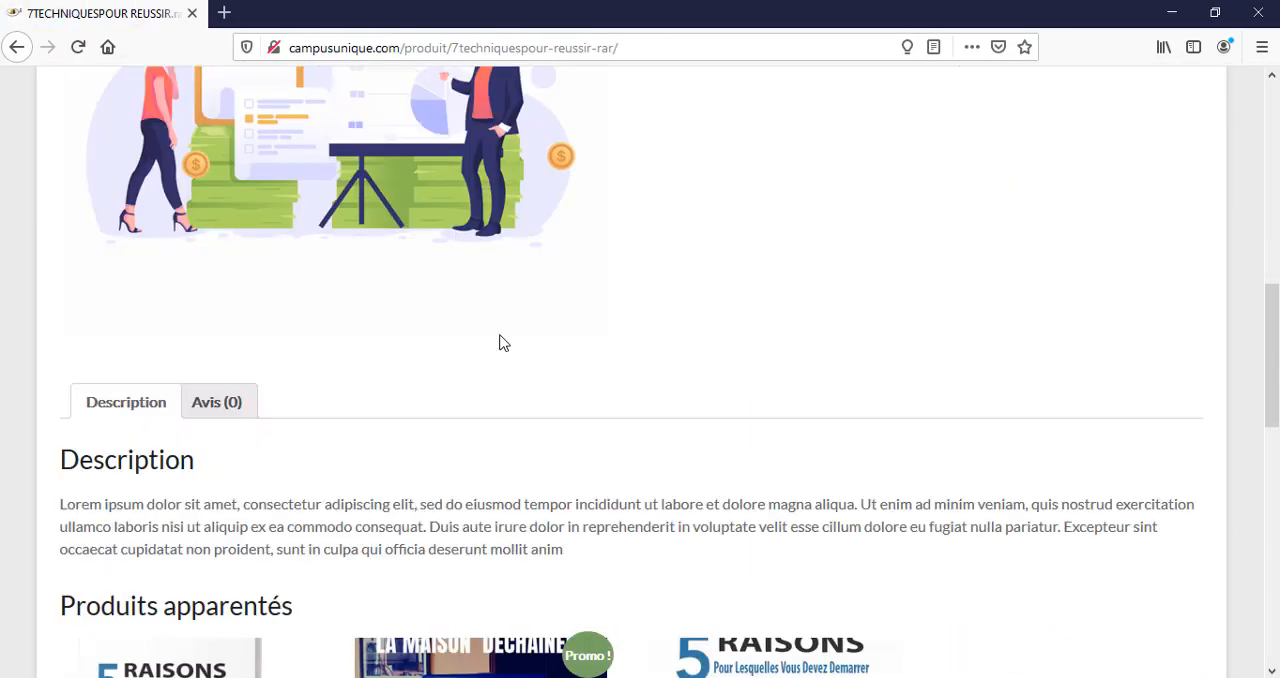
pyautogui.scroll(3, 500, 340)
pyautogui.scroll(5, 900, 317)
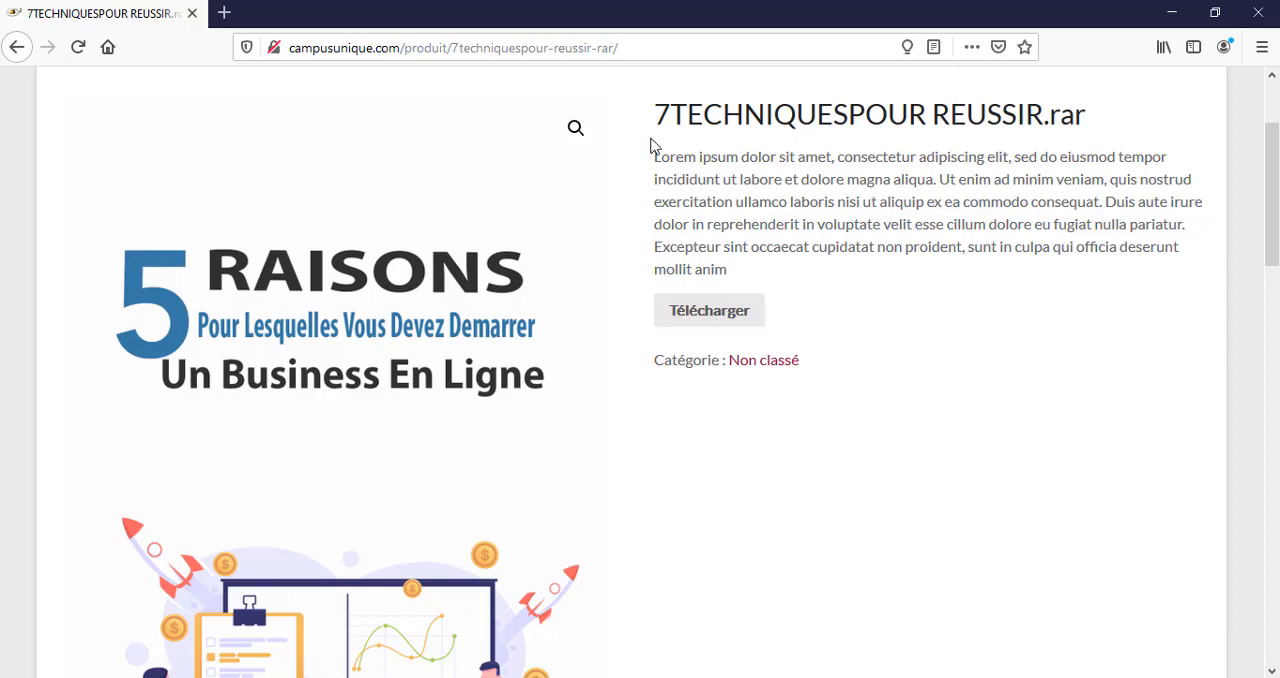
pyautogui.click(712, 316)
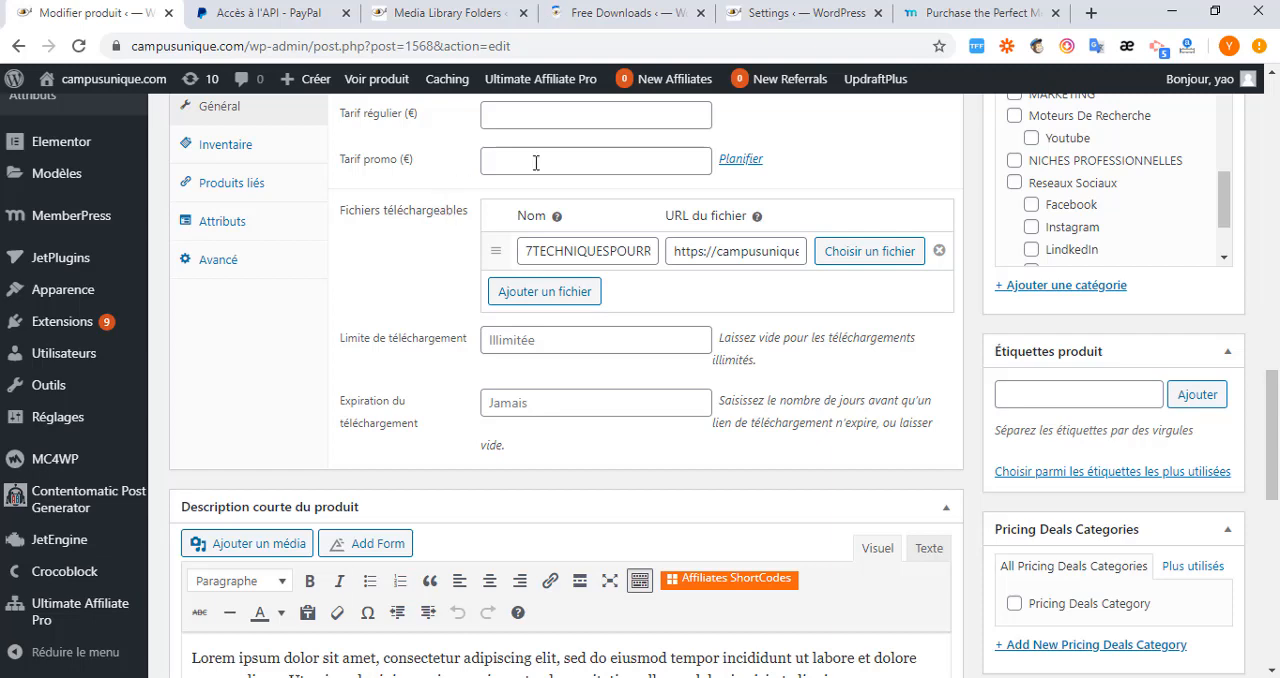
# In Chrome's MemberPress settings, examine the page slugs and the unauthorized access redirect options.
pyautogui.click(815, 13)
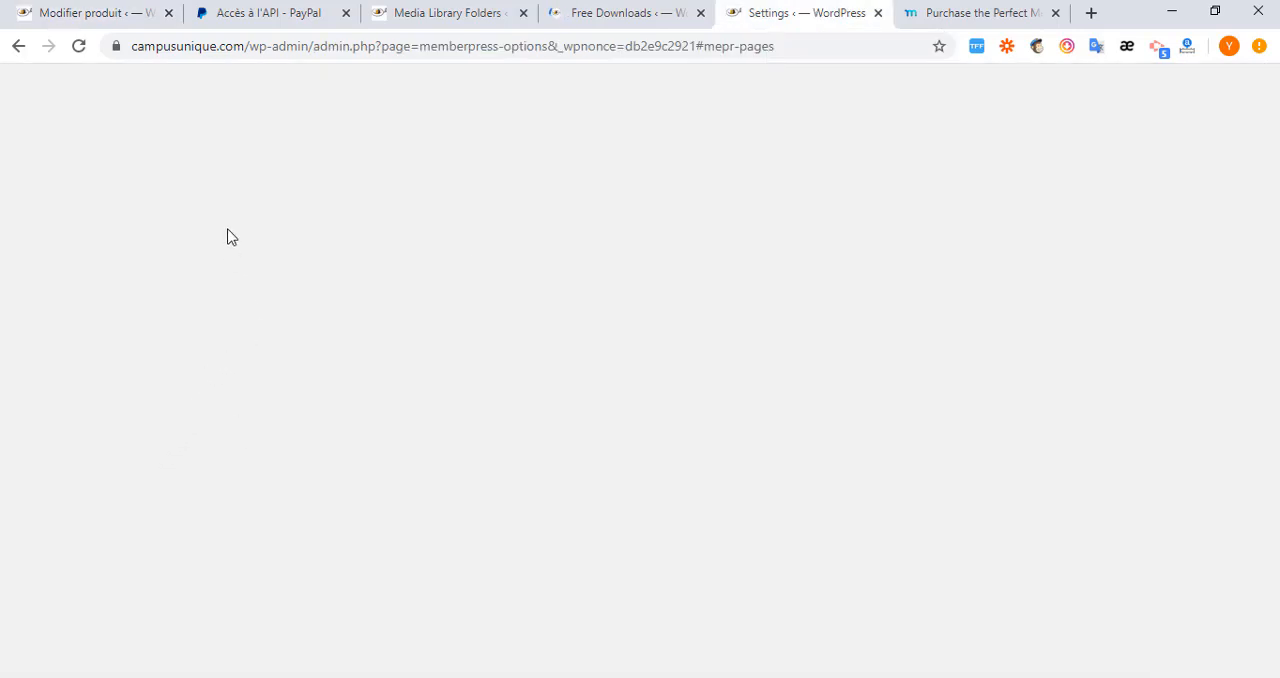
pyautogui.scroll(-8, 386, 492)
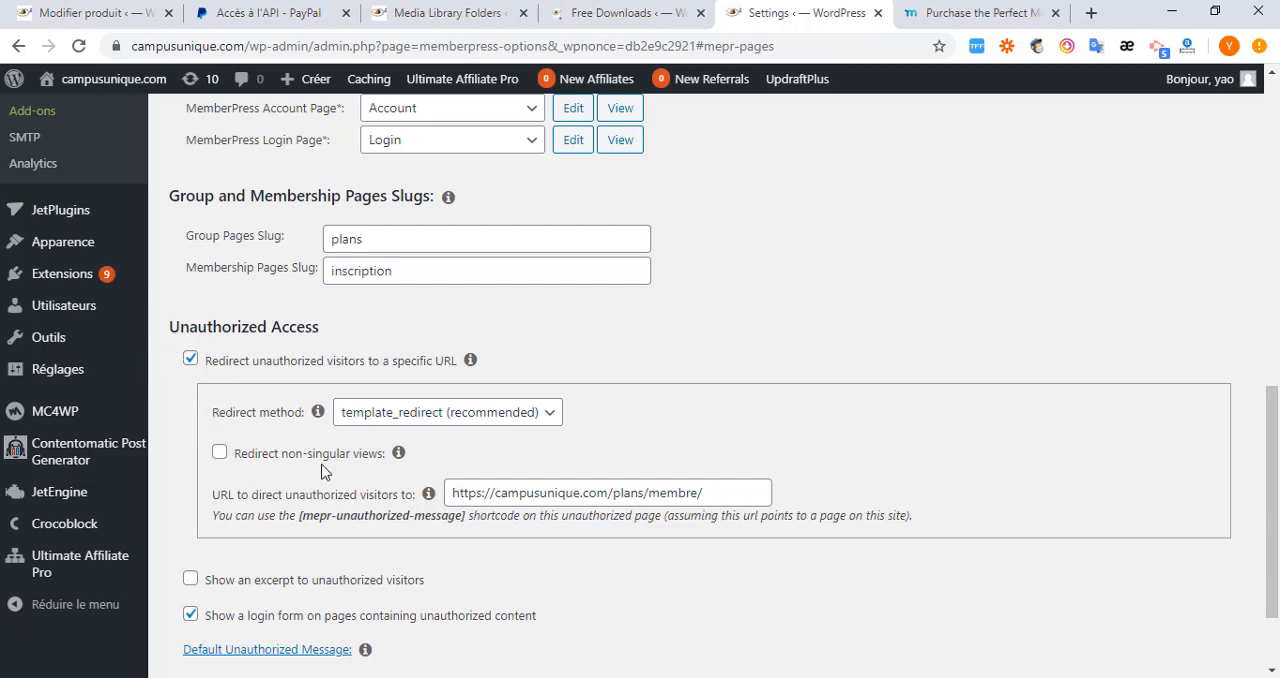
pyautogui.scroll(-1, 340, 580)
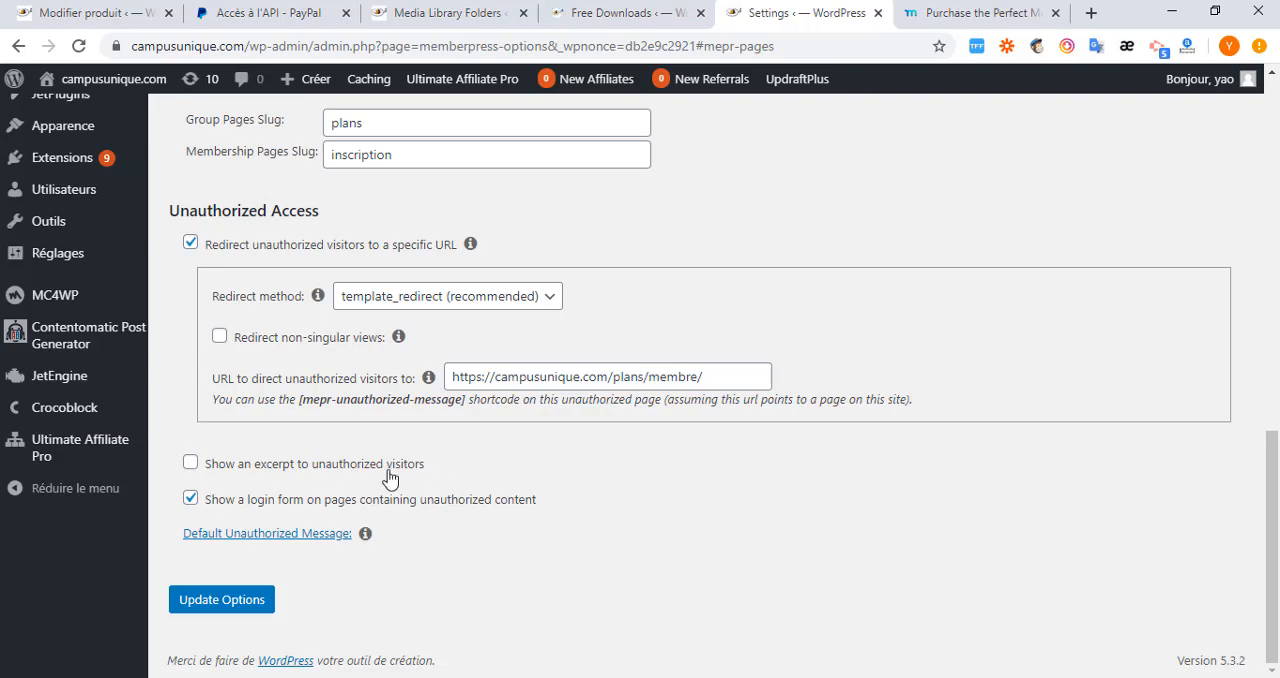
pyautogui.scroll(2, 514, 386)
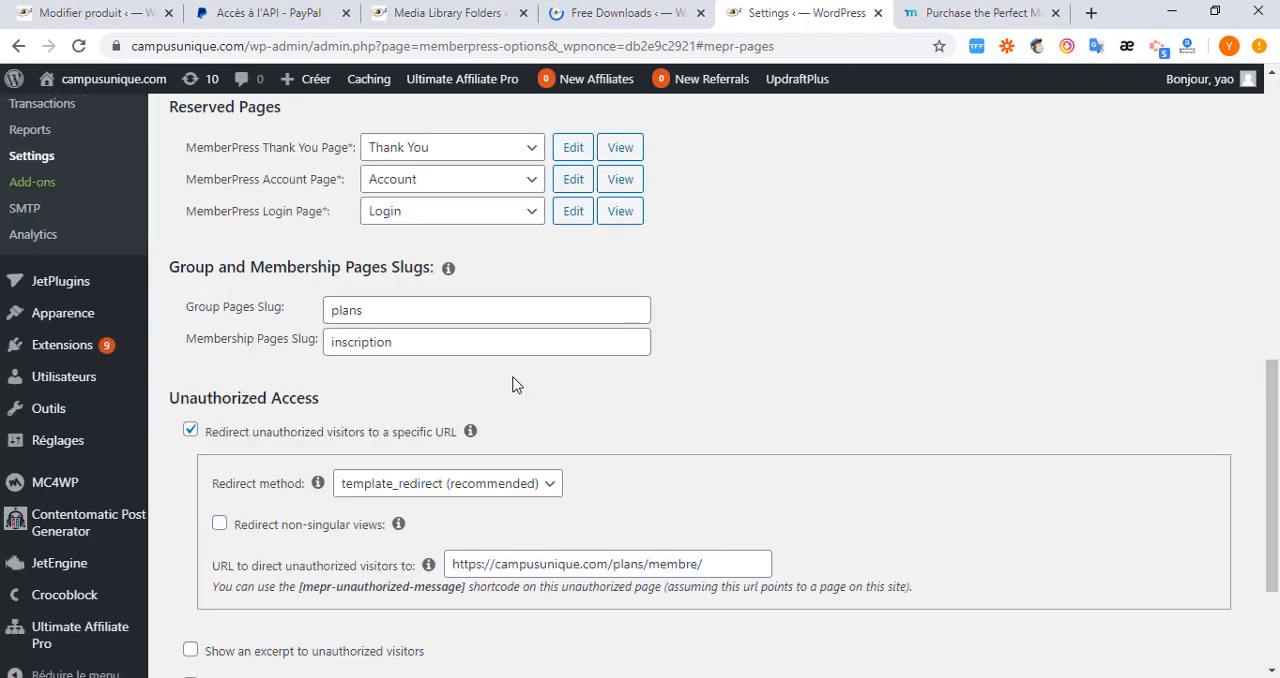